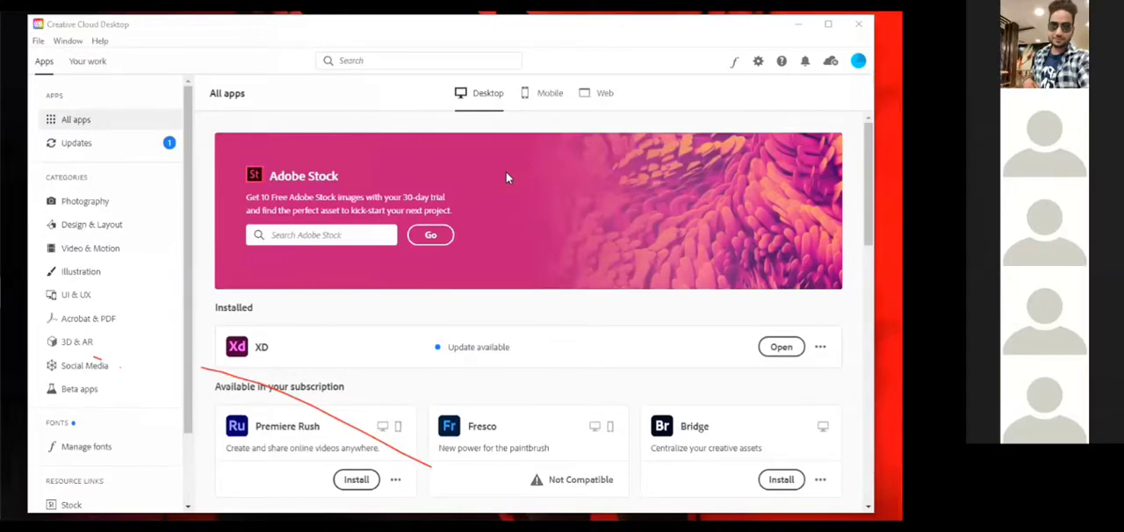
# Switch to Adobe XD and delete the existing Android Mobile artboard from the untitled document
pyautogui.click(828, 23)
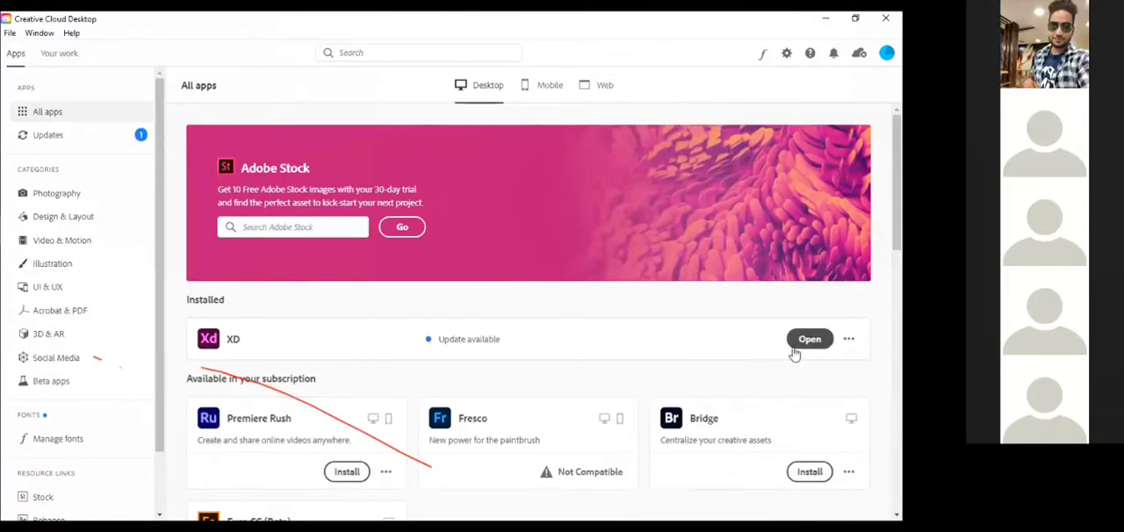
pyautogui.moveTo(3, 303)
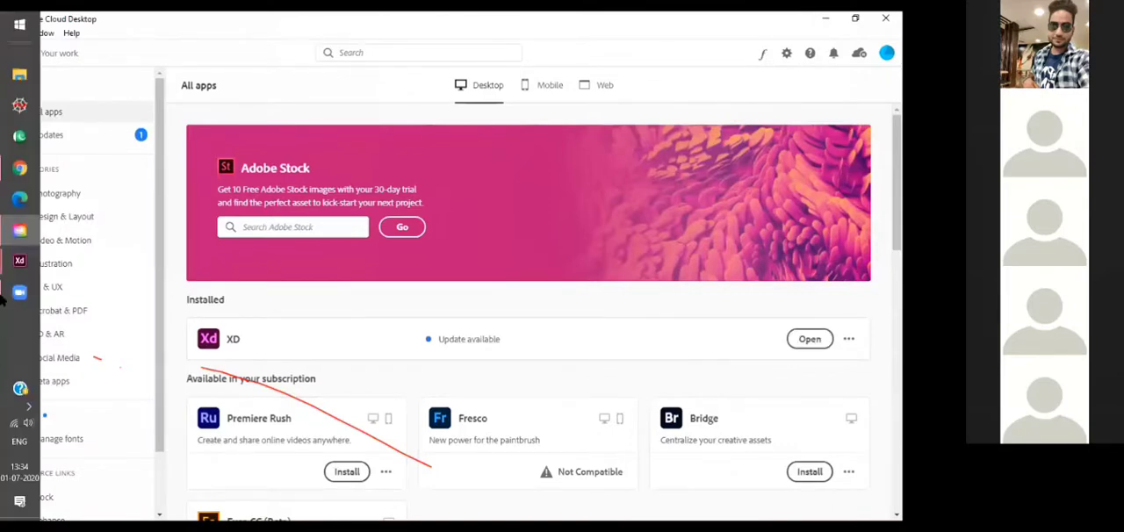
pyautogui.moveTo(19, 261)
pyautogui.click(112, 317)
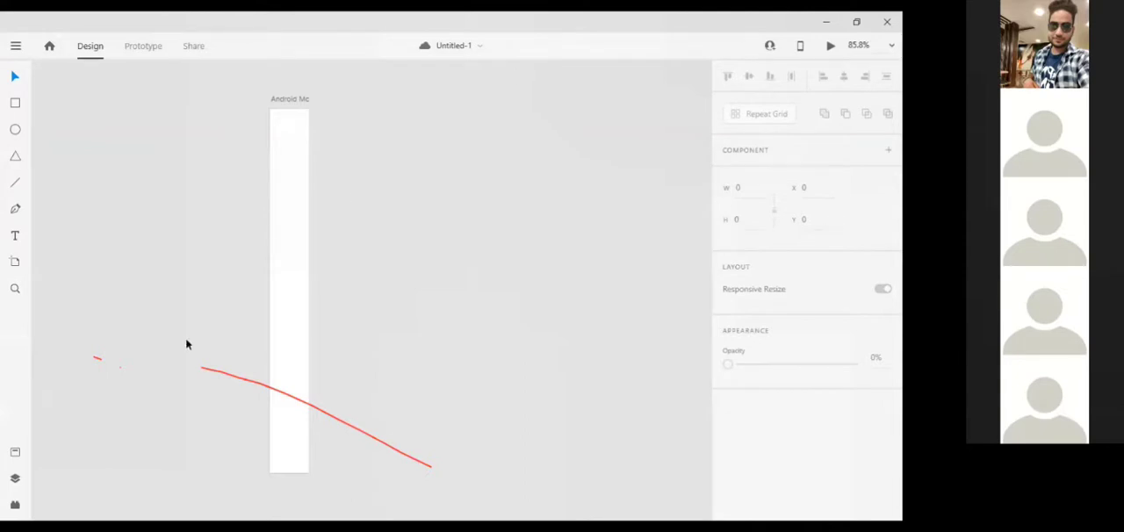
pyautogui.click(312, 136)
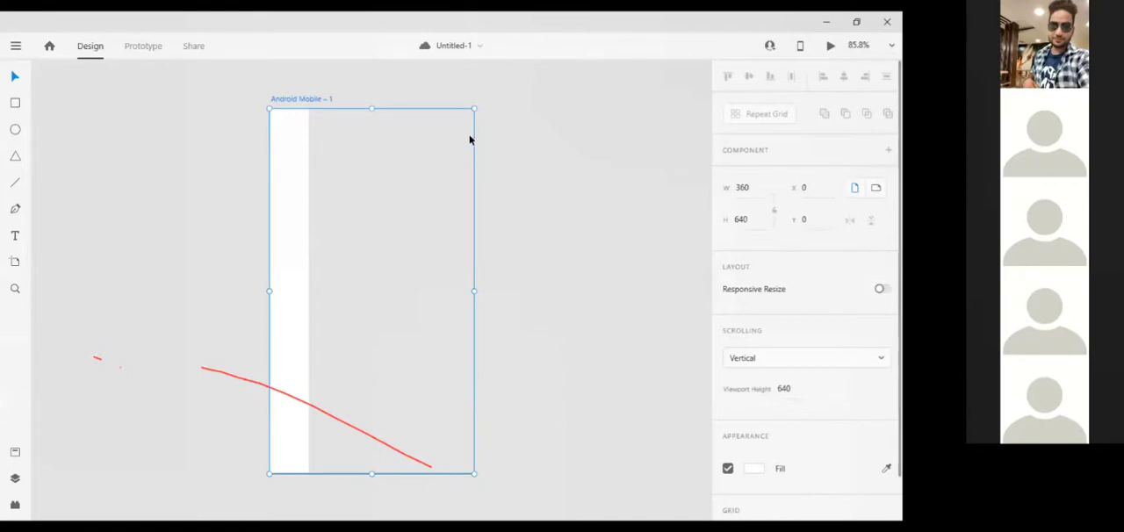
pyautogui.press('Delete')
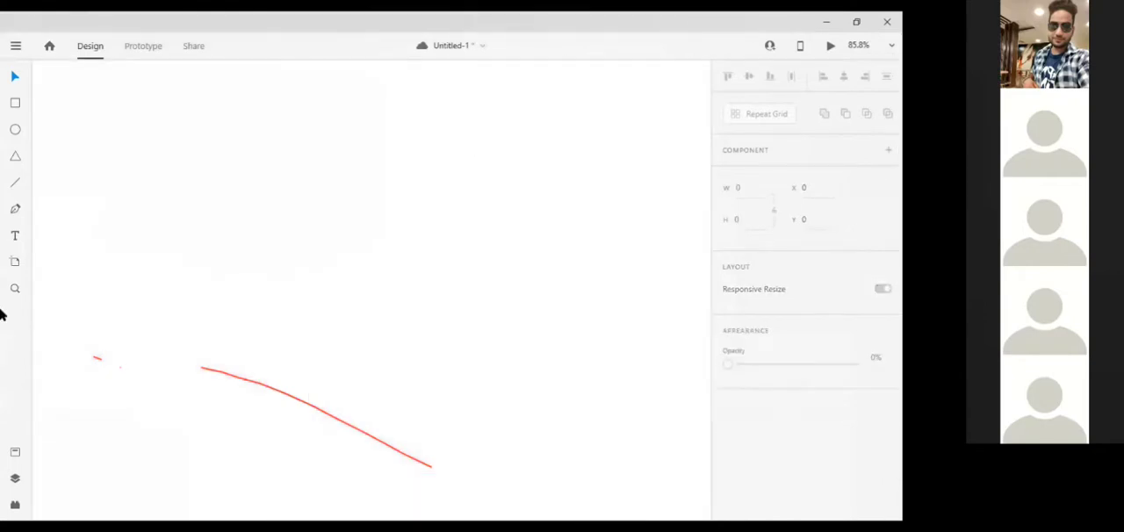
# Review the artboard presets and add an artboard with the 360 x 640 Android Mobile preset
pyautogui.click(15, 262)
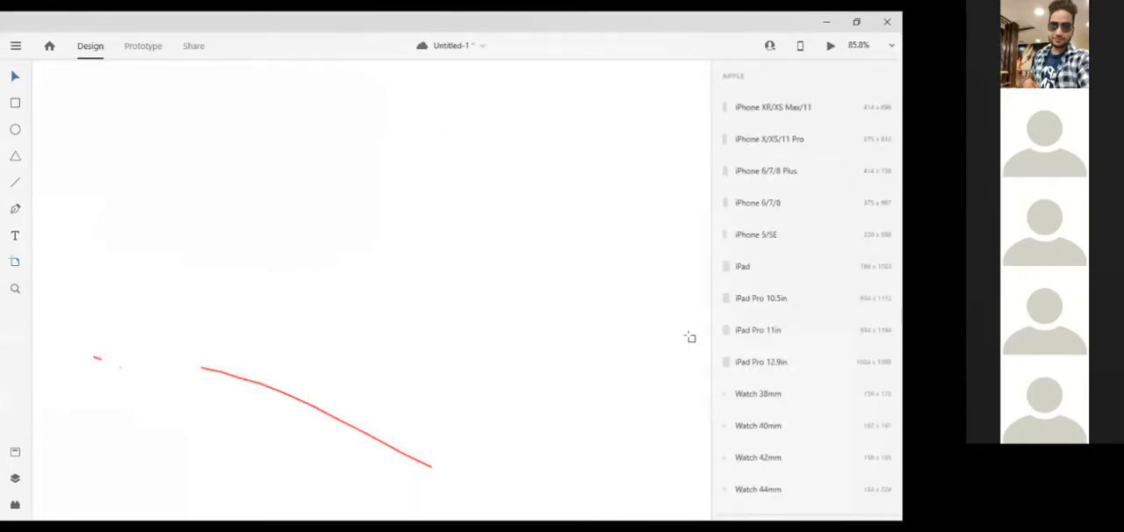
pyautogui.scroll(-3, 761, 455)
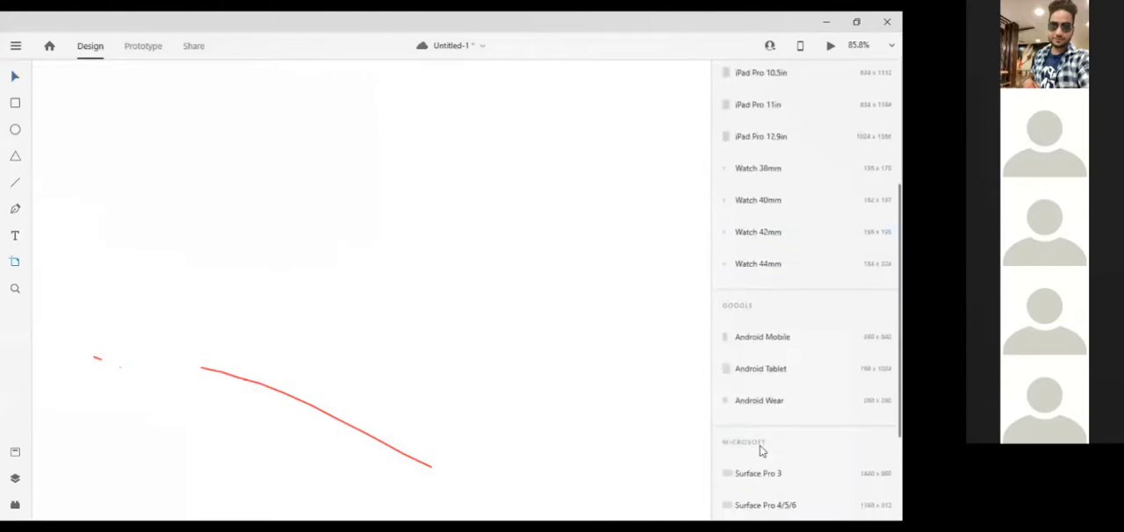
pyautogui.scroll(-3, 763, 450)
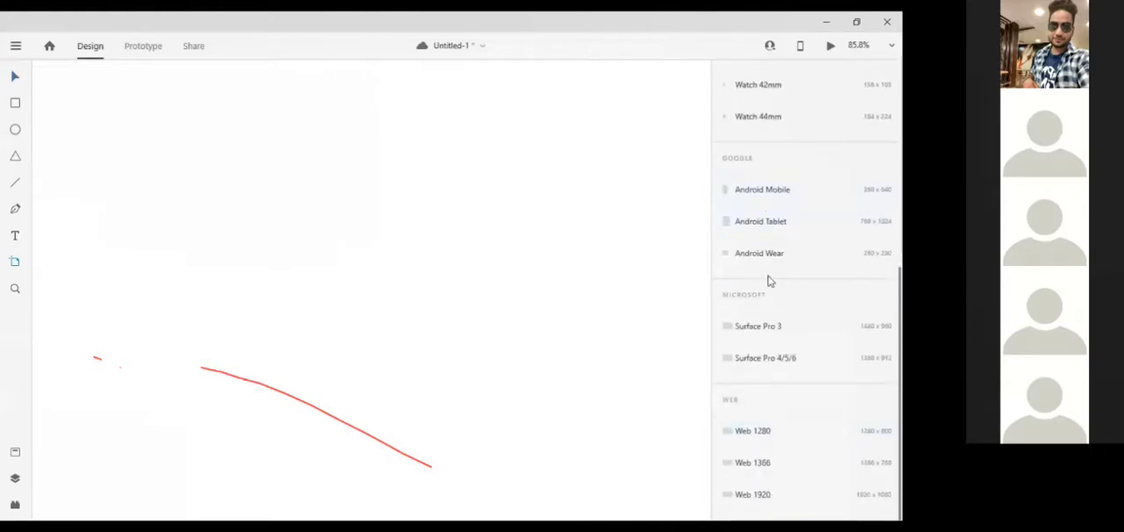
pyautogui.scroll(5, 768, 281)
pyautogui.scroll(-5, 801, 136)
pyautogui.scroll(3, 785, 441)
pyautogui.scroll(3, 786, 437)
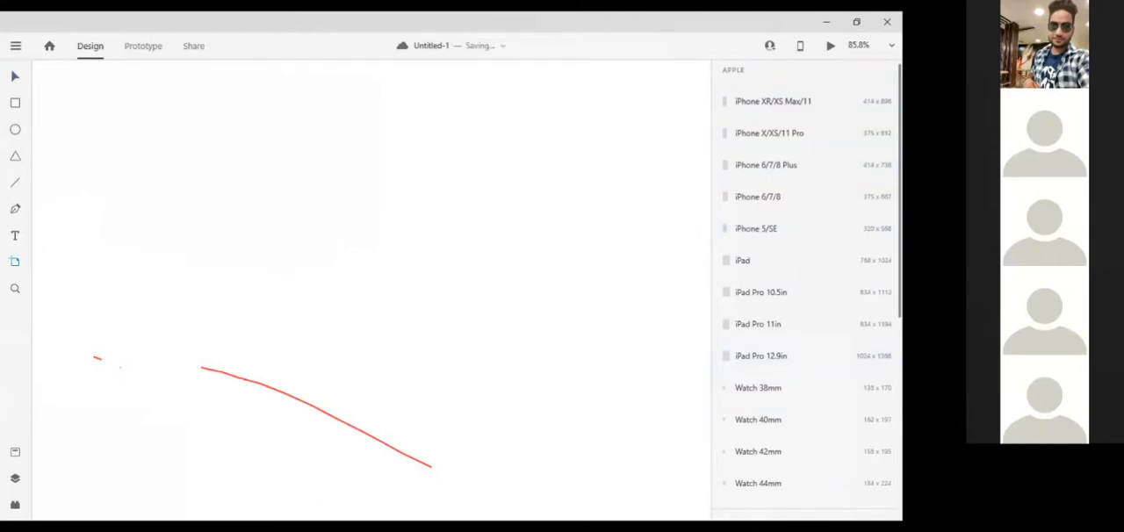
pyautogui.scroll(-4, 801, 314)
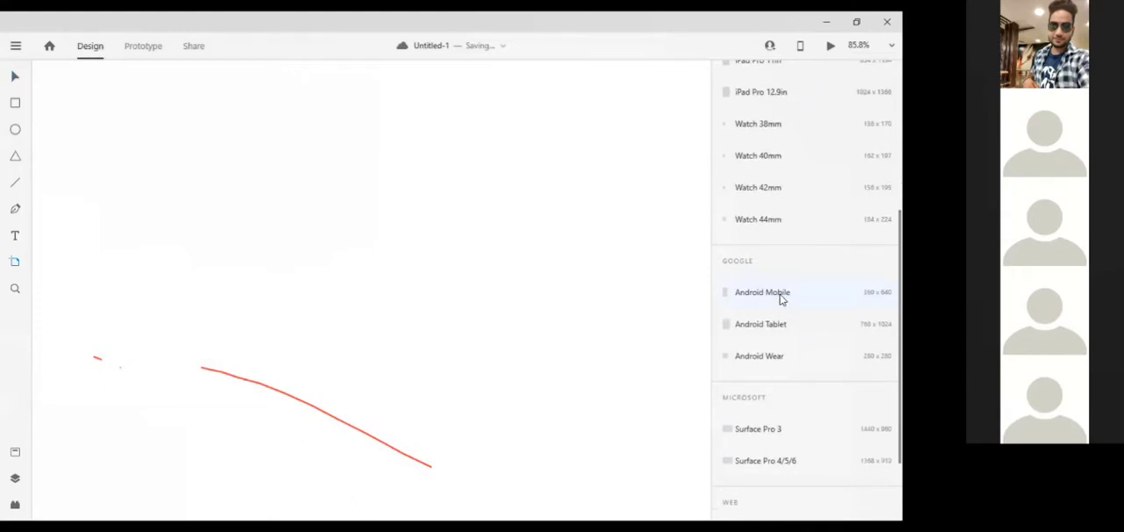
pyautogui.click(781, 299)
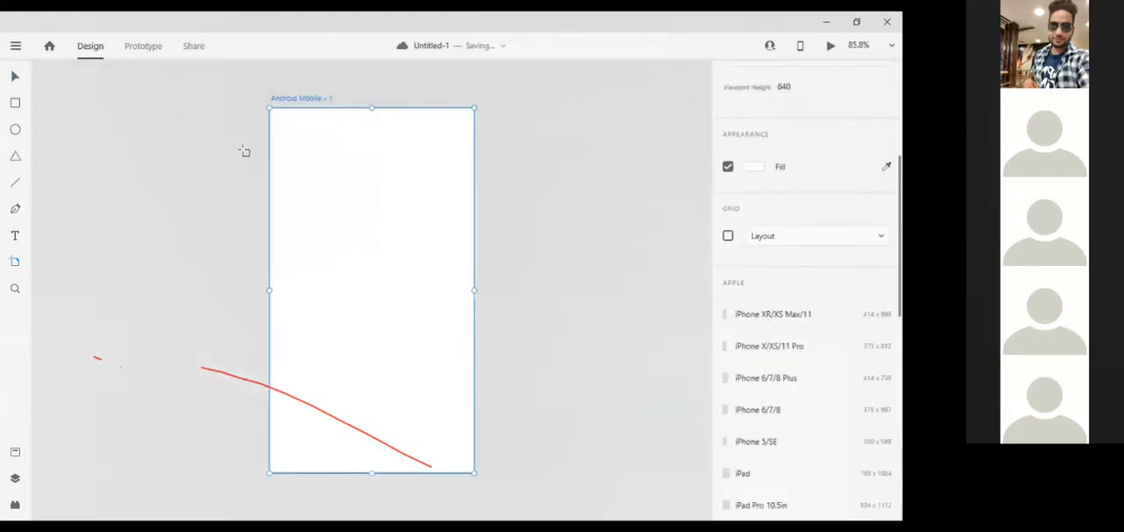
# Add three more Android Mobile artboards beside the first one and return to the Select tool
pyautogui.click(541, 181)
pyautogui.click(541, 182)
pyautogui.click(541, 181)
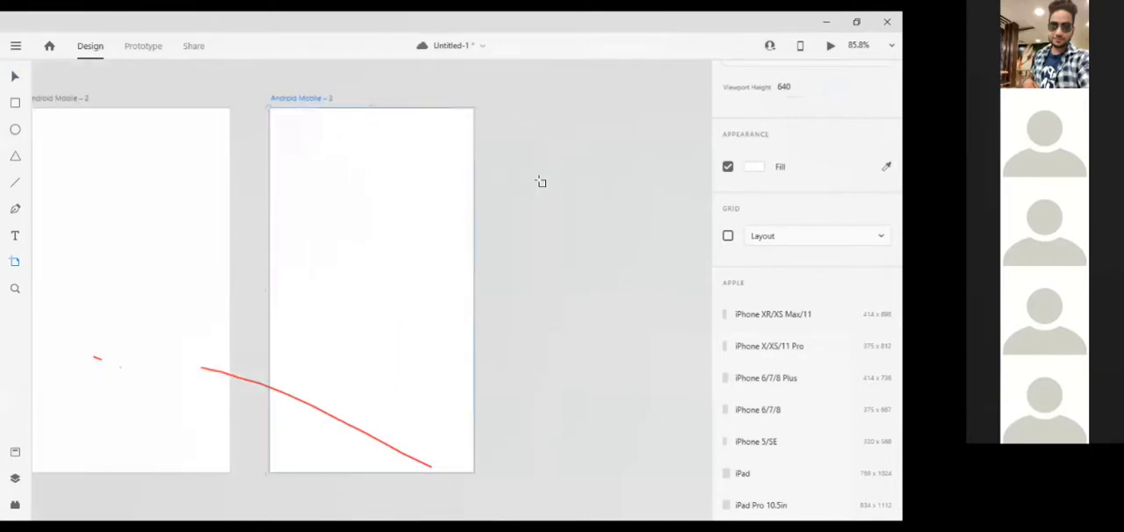
pyautogui.click(541, 182)
pyautogui.click(15, 79)
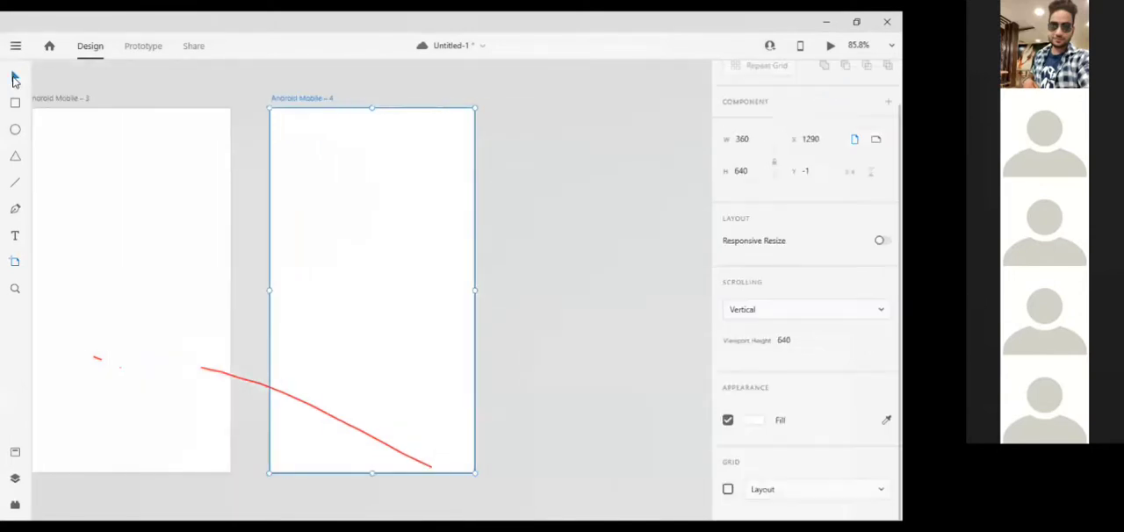
# Try landscape orientation on the Android Mobile – 1 artboard and restore it to portrait
pyautogui.hscroll(-5, 146, 209)
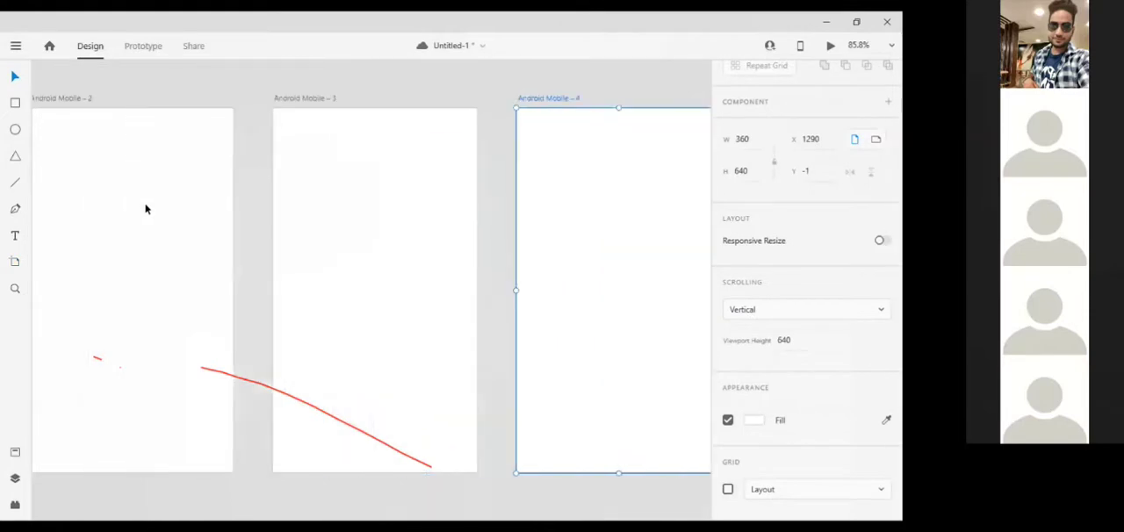
pyautogui.hscroll(-9, 145, 209)
pyautogui.click(355, 232)
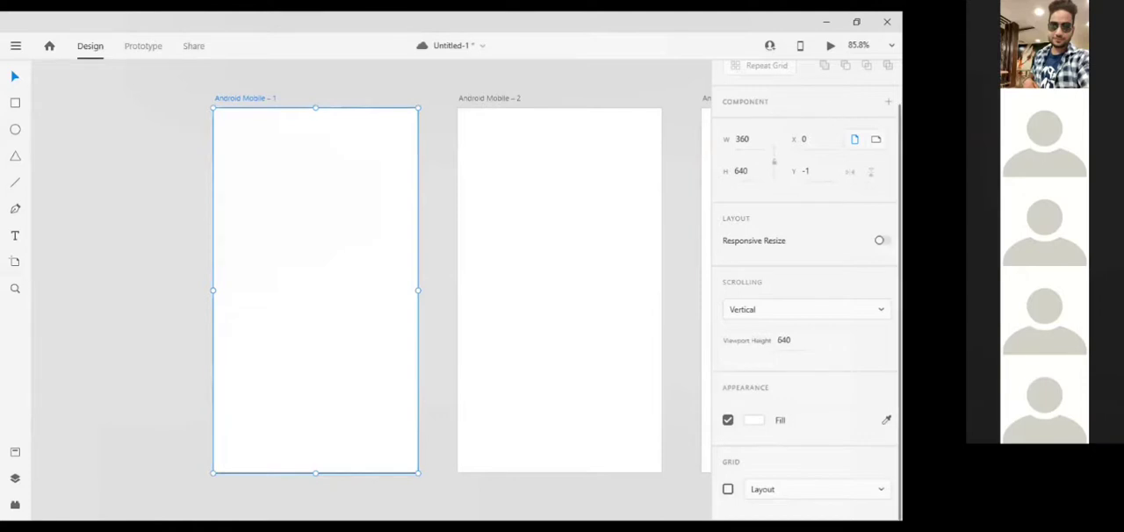
pyautogui.click(876, 140)
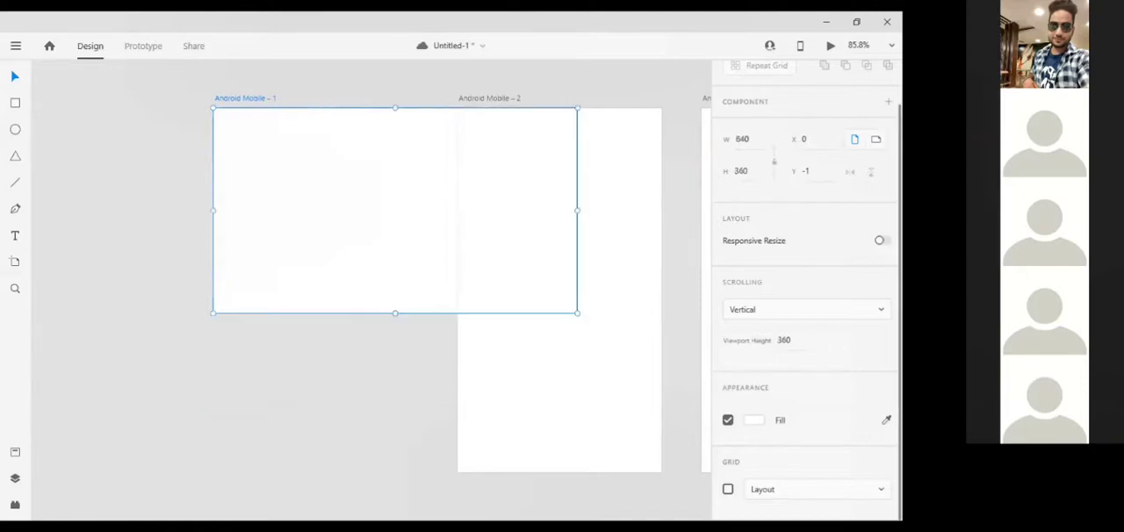
pyautogui.click(858, 141)
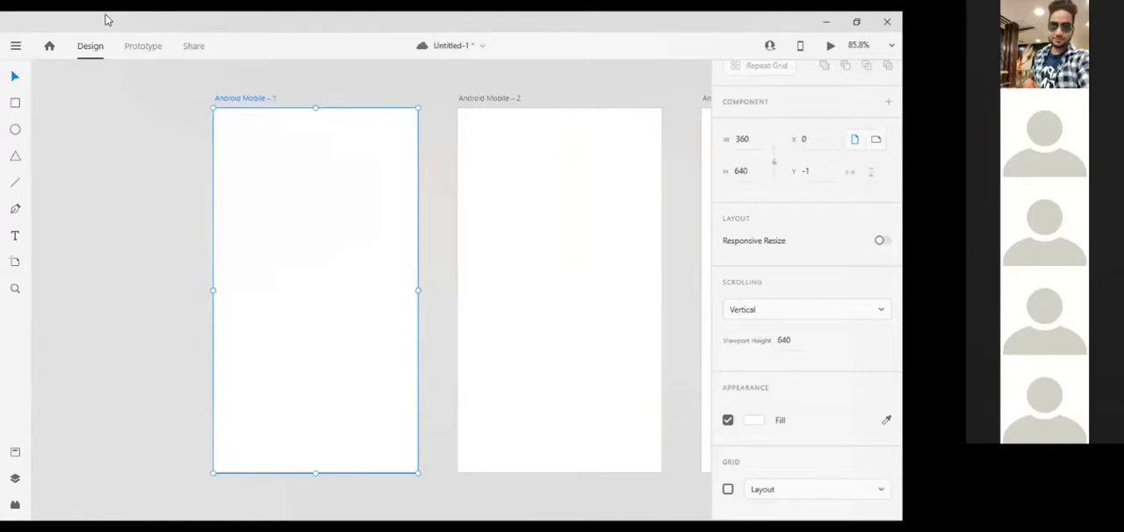
# Save the document and deselect the first artboard
pyautogui.click(15, 45)
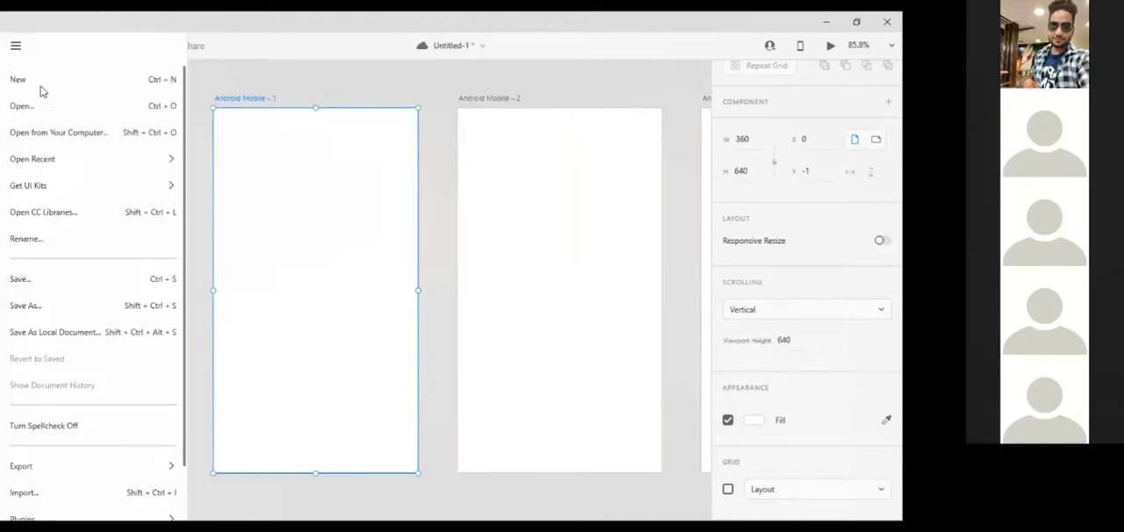
pyautogui.click(256, 68)
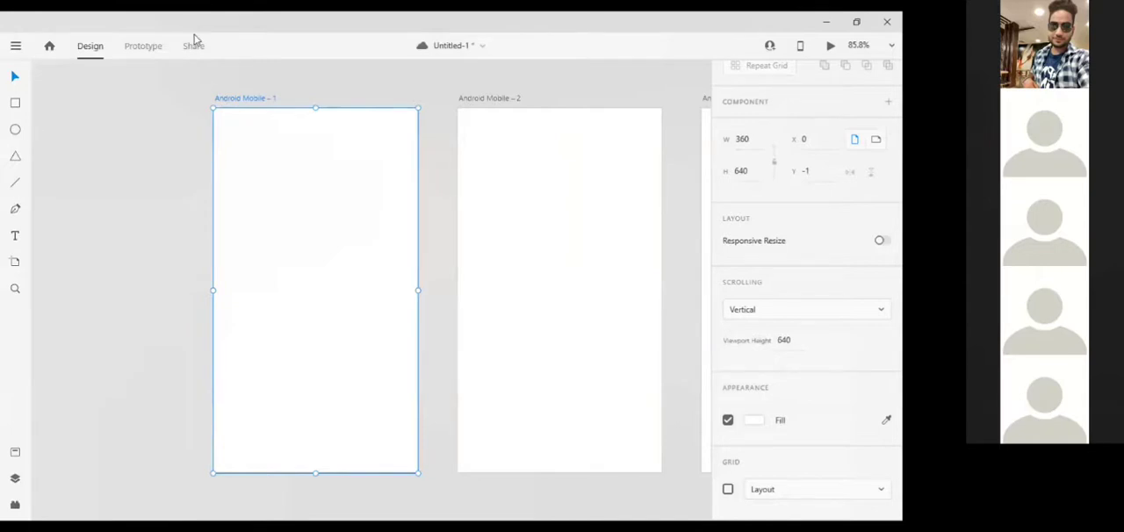
pyautogui.hotkey('ctrl', 's')
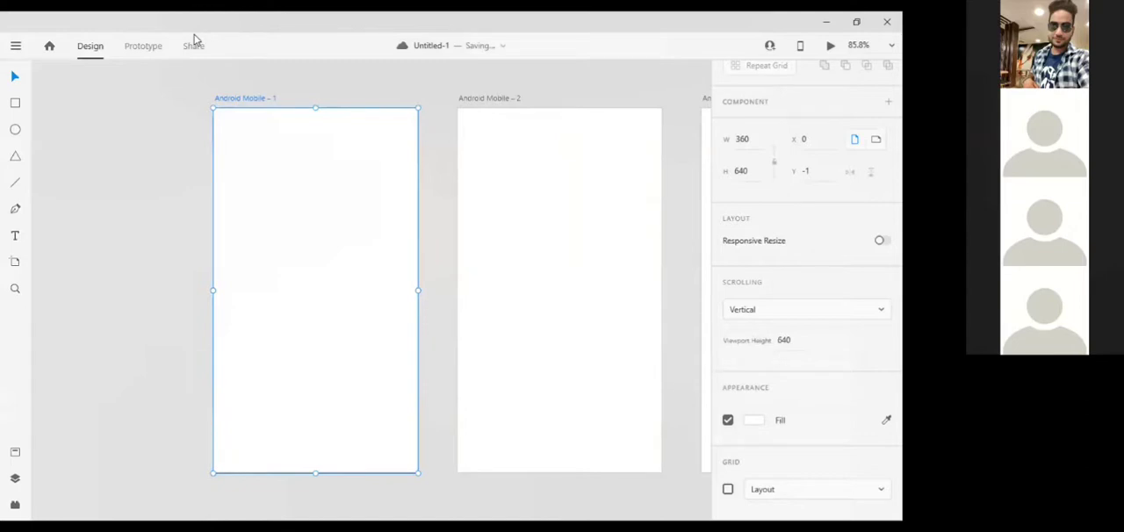
pyautogui.click(429, 138)
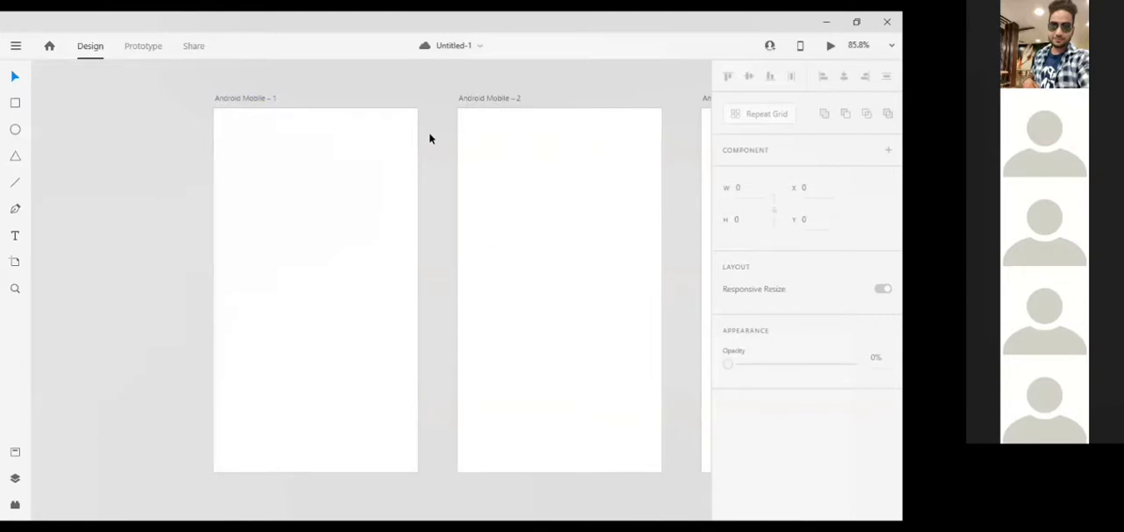
# Open the CC Libraries with the Android Mobile – 1 artboard selected and move the library window to the artboard's outer side
pyautogui.click(368, 158)
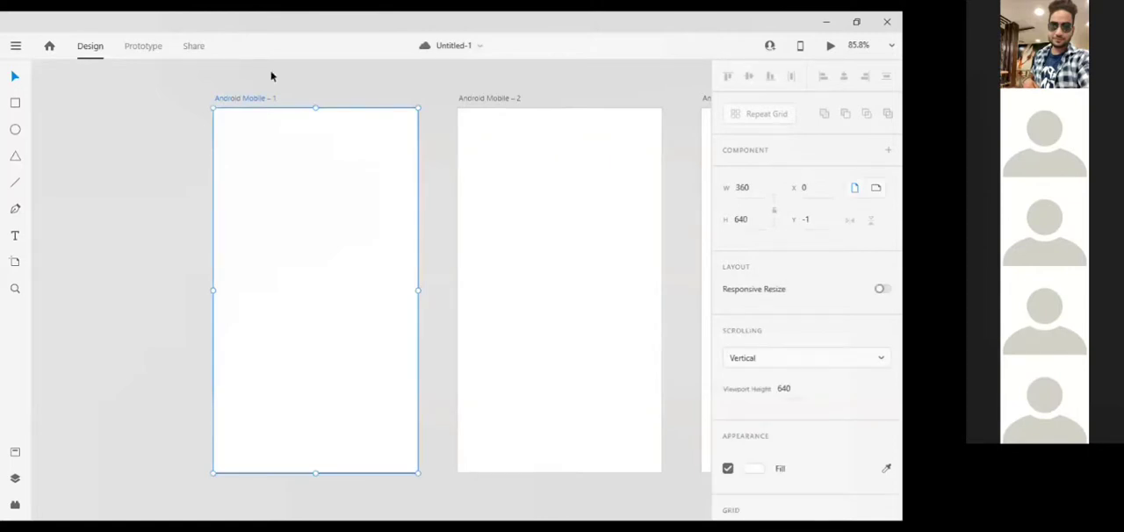
pyautogui.click(16, 47)
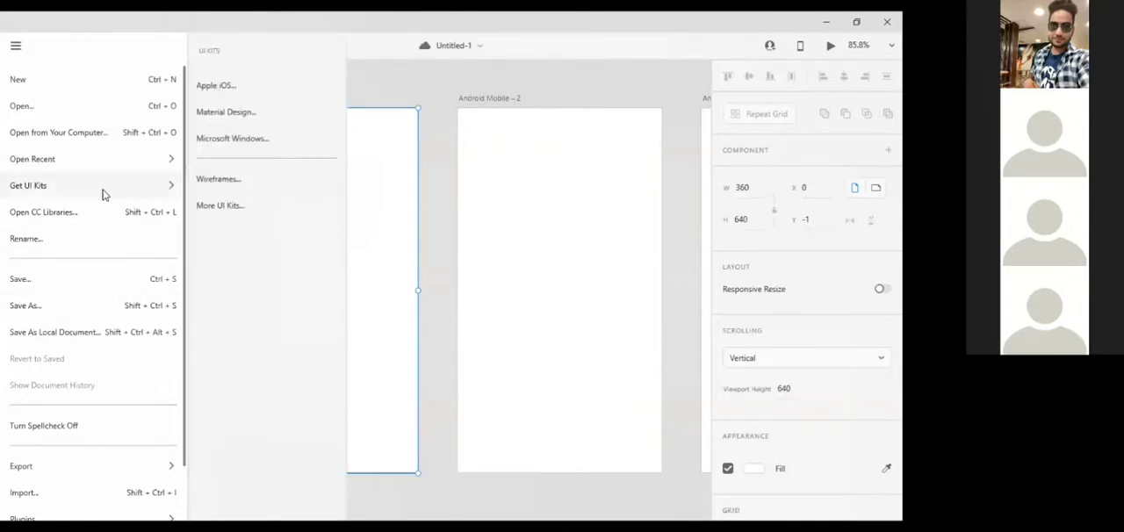
pyautogui.click(141, 217)
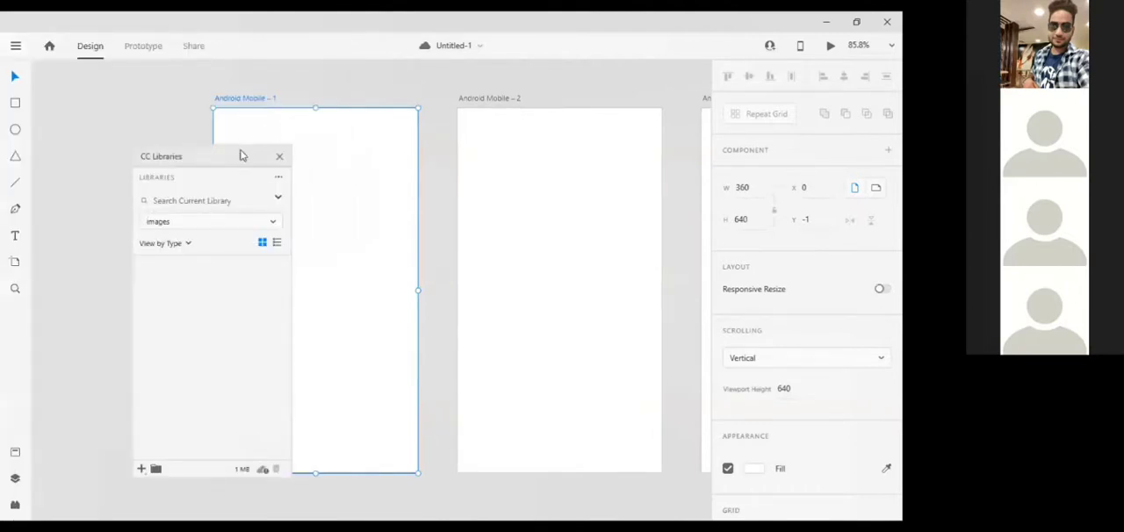
pyautogui.moveTo(234, 161); pyautogui.dragTo(179, 123)
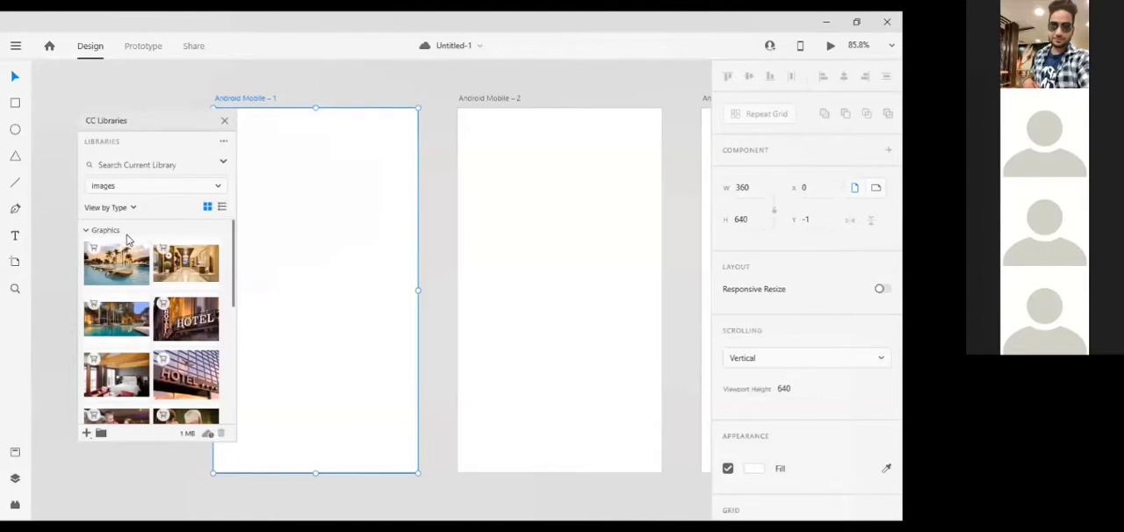
# Place the shiny hotel sign image from the images library on Android Mobile – 1 and position it at about X -159, Y 0
pyautogui.click(185, 388)
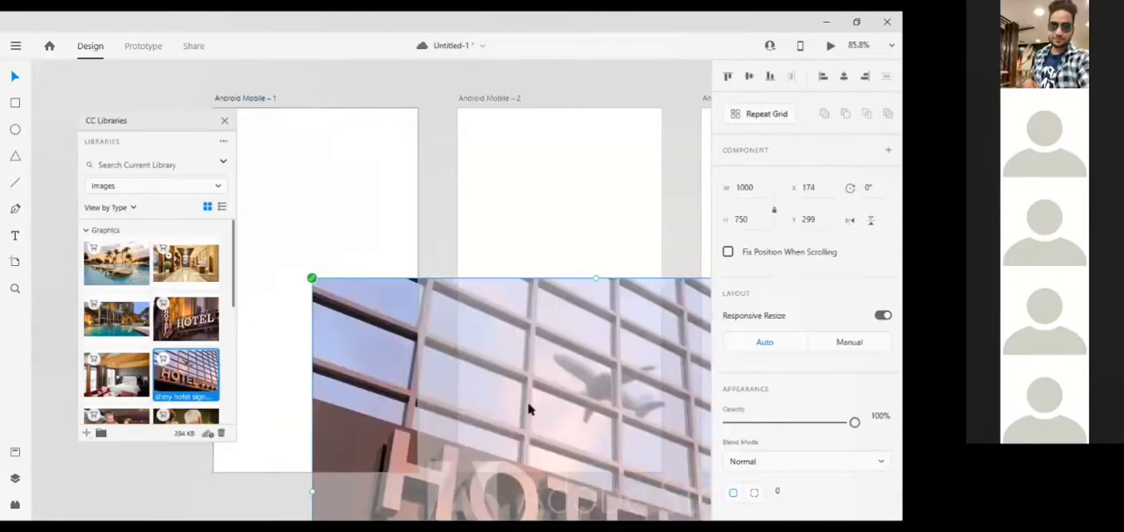
pyautogui.moveTo(381, 288); pyautogui.dragTo(271, 239)
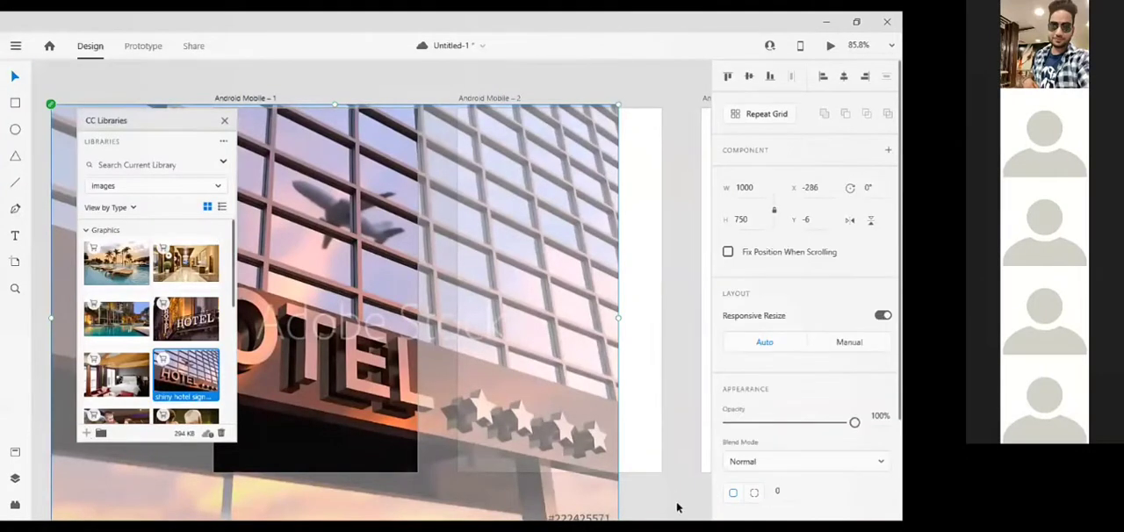
pyautogui.scroll(-5, 615, 484)
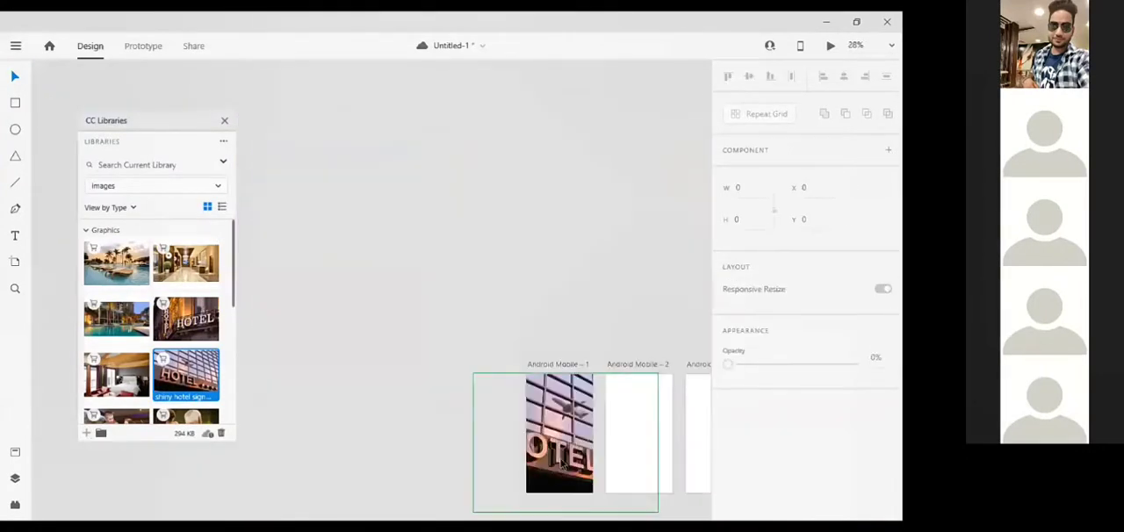
pyautogui.press('Left')
pyautogui.press('Left')
pyautogui.press('Left')
pyautogui.press('Left')
pyautogui.press('Left')
pyautogui.press('Left')
pyautogui.press('Left')
pyautogui.press('Left')
pyautogui.press('Left')
pyautogui.press('Left')
pyautogui.press('Left')
pyautogui.press('Left')
pyautogui.press('Left')
pyautogui.press('Left')
pyautogui.press('Left')
pyautogui.press('Left')
pyautogui.press('Left')
pyautogui.press('Left')
pyautogui.press('Left')
pyautogui.press('Left')
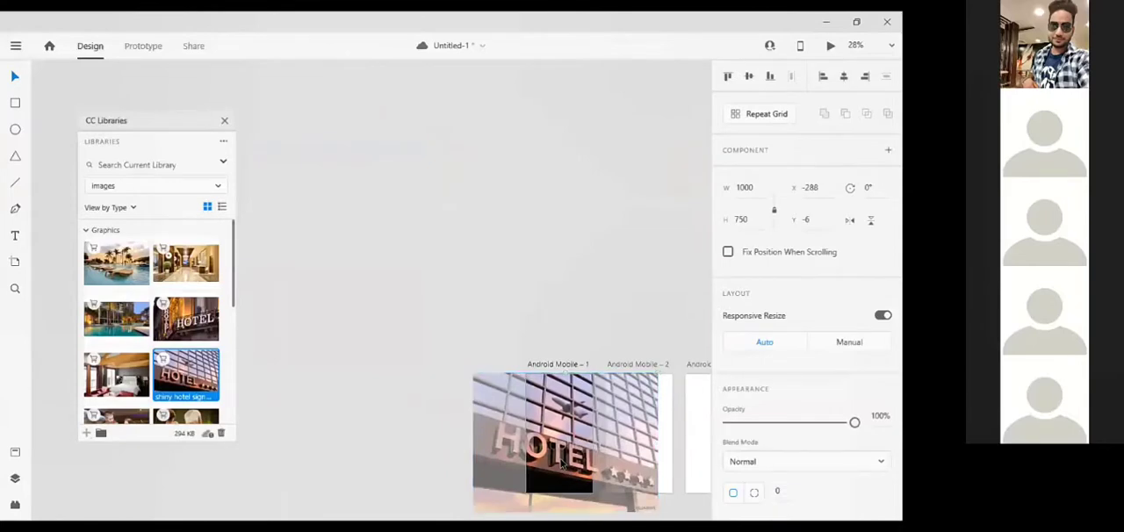
pyautogui.press('Left')
pyautogui.press('Left')
pyautogui.press('Left')
pyautogui.press('Left')
pyautogui.press('Left')
pyautogui.press('Left')
pyautogui.press('Left')
pyautogui.press('Left')
pyautogui.press('Left')
pyautogui.press('Left')
pyautogui.press('Left')
pyautogui.press('Left')
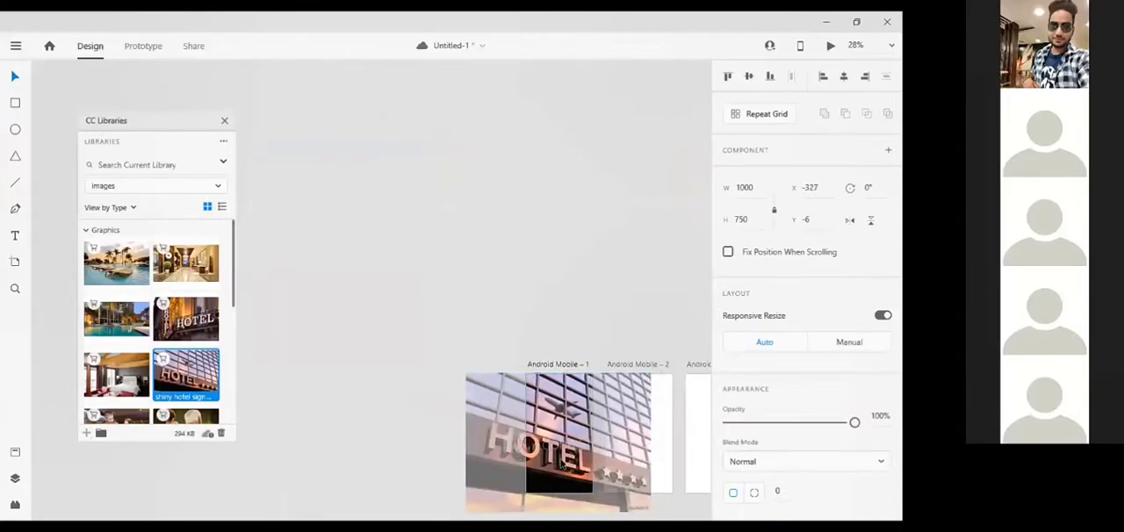
pyautogui.moveTo(562, 464); pyautogui.dragTo(593, 464)
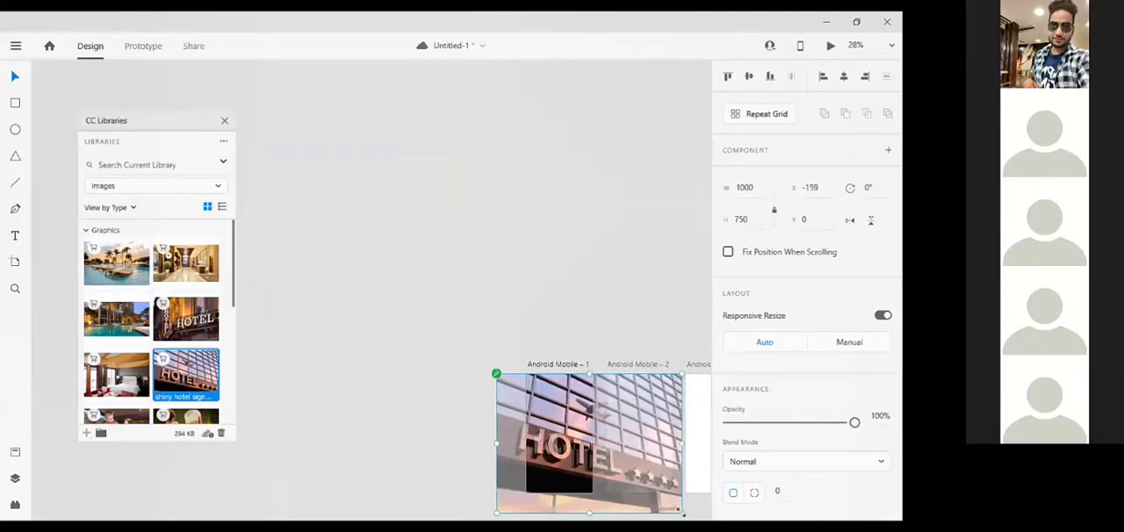
# Scale the hotel image down to 853 x 640 to match the artboard's height and close the CC Libraries
pyautogui.moveTo(682, 513)
pyautogui.mouseDown()
pyautogui.moveTo(615, 504)
pyautogui.moveTo(634, 504)
pyautogui.moveTo(644, 442)
pyautogui.moveTo(663, 463)
pyautogui.moveTo(655, 417)
pyautogui.mouseUp()
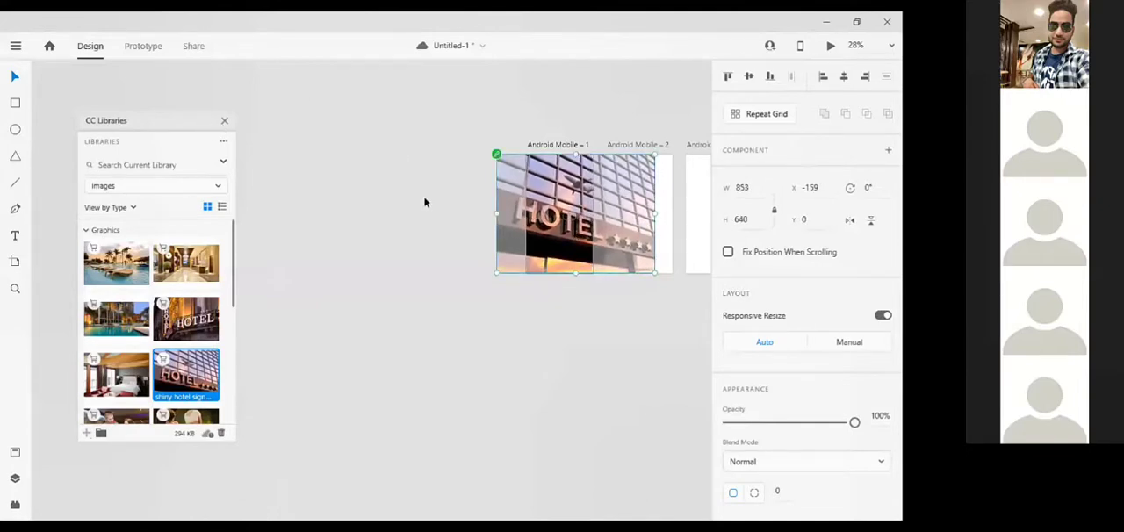
pyautogui.click(223, 123)
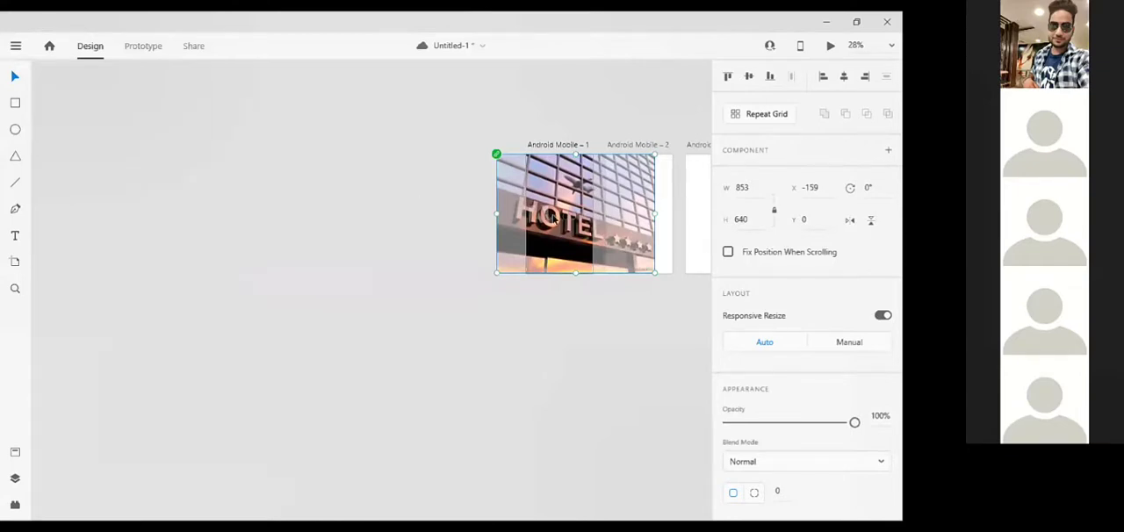
pyautogui.moveTo(554, 218); pyautogui.dragTo(553, 219)
pyautogui.click(693, 395)
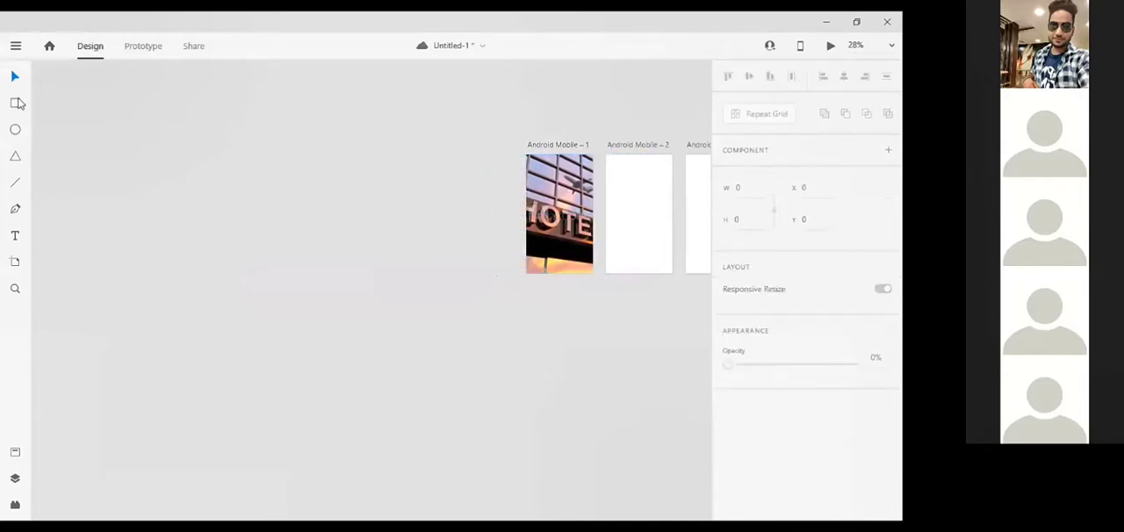
# Save the document and draw a rectangle about 215 x 69 at X 83, Y 251 over the hotel image on Android Mobile – 1
pyautogui.click(16, 102)
pyautogui.hotkey('ctrl', 's')
pyautogui.scroll(3, 558, 204)
pyautogui.scroll(4, 501, 192)
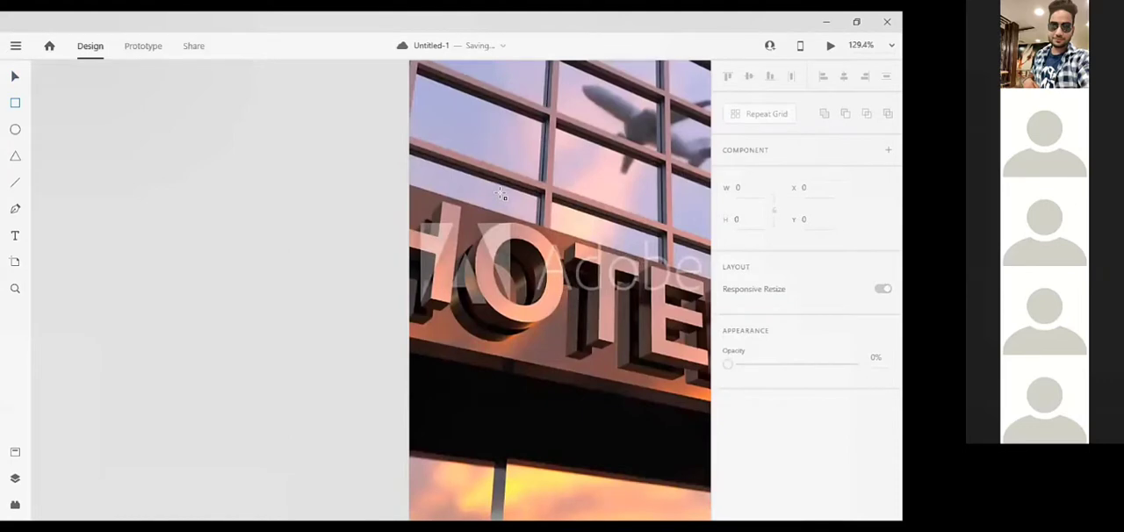
pyautogui.hscroll(2, 501, 195)
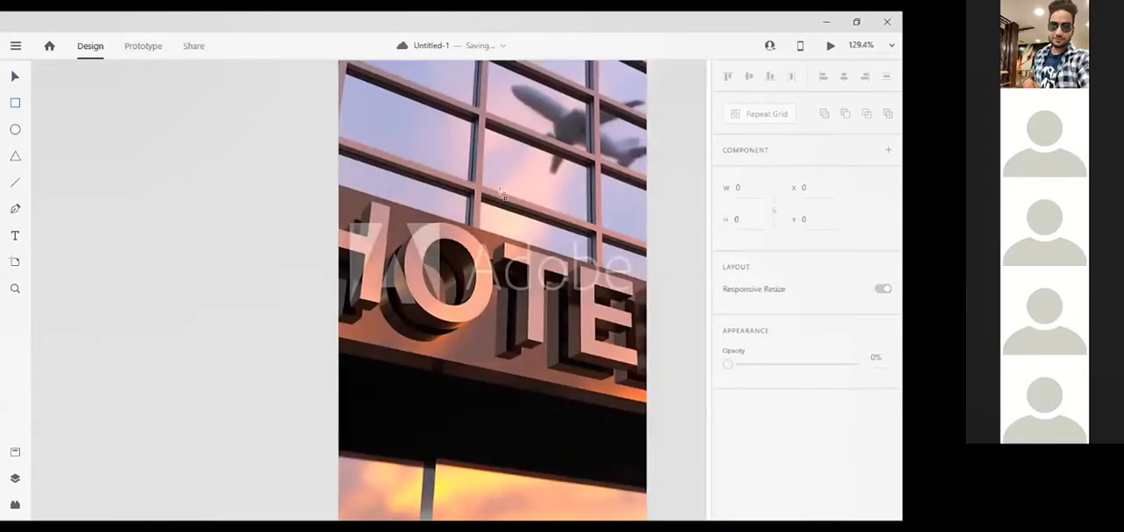
pyautogui.hscroll(1, 297, 216)
pyautogui.click(516, 281)
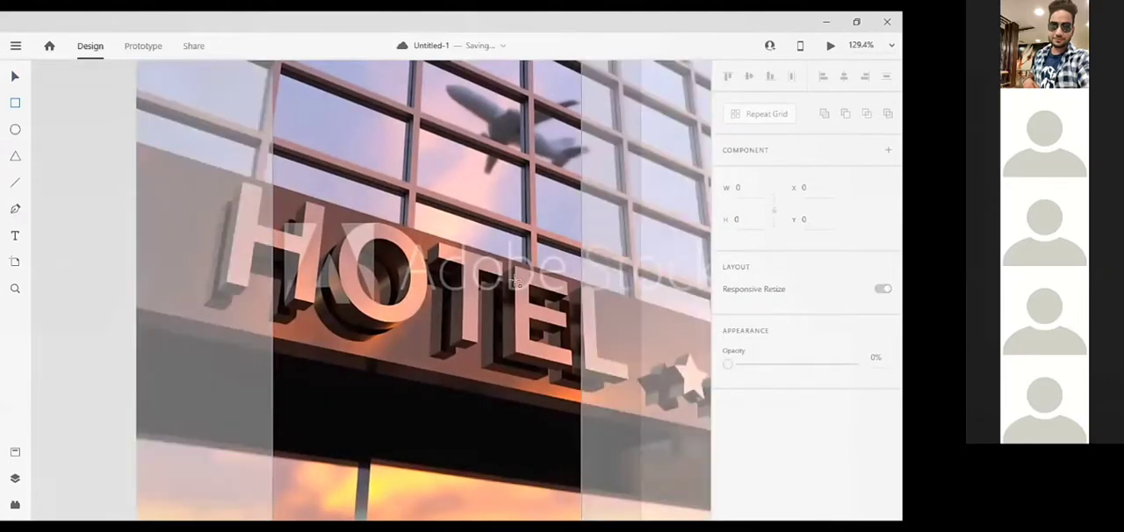
pyautogui.moveTo(345, 203)
pyautogui.mouseDown()
pyautogui.moveTo(522, 276)
pyautogui.moveTo(527, 261)
pyautogui.mouseUp()
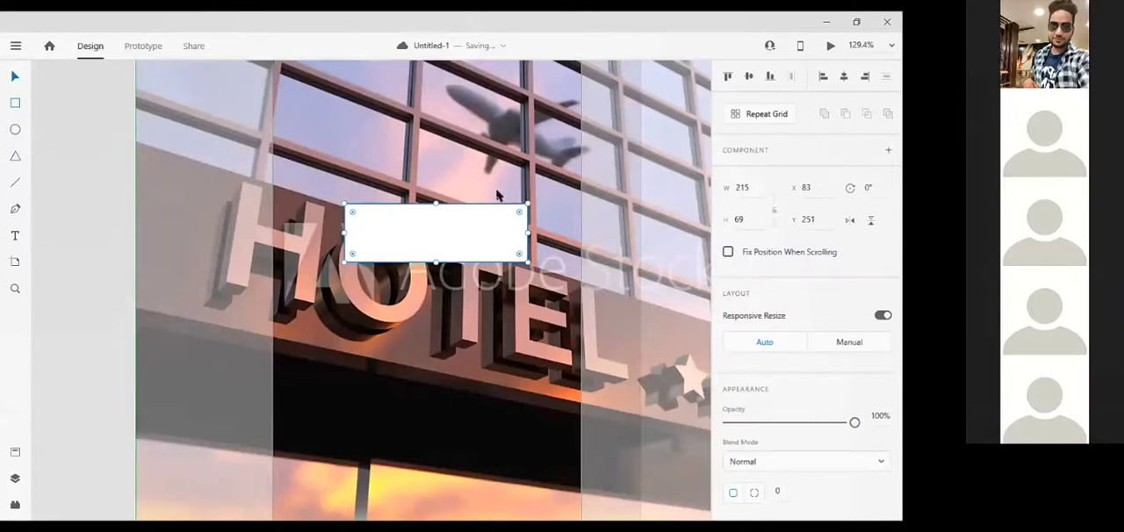
# Round the white rectangle's corners to a radius of 35 and duplicate it directly below at Y 335
pyautogui.moveTo(519, 212); pyautogui.dragTo(442, 237)
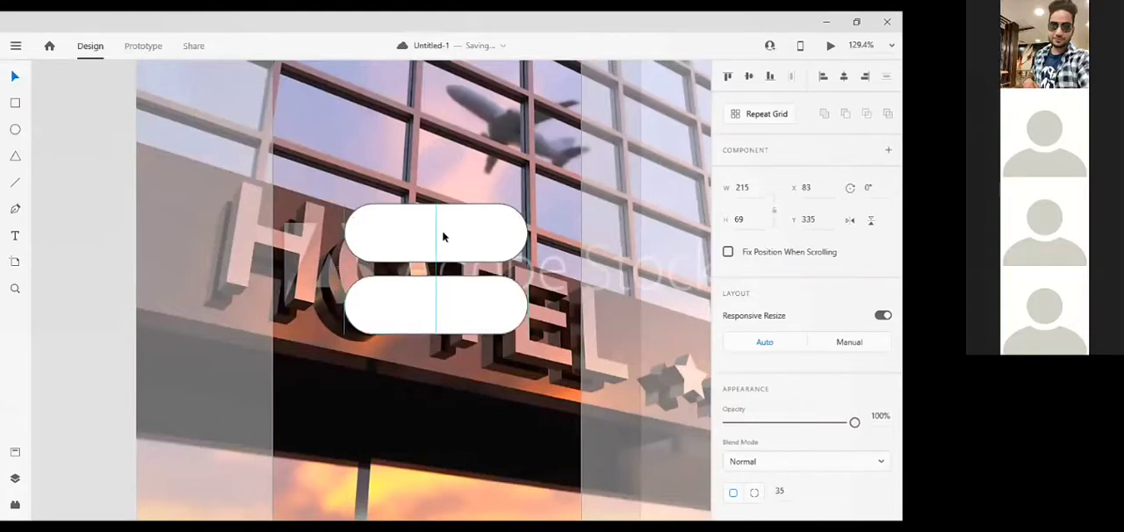
pyautogui.click(474, 219)
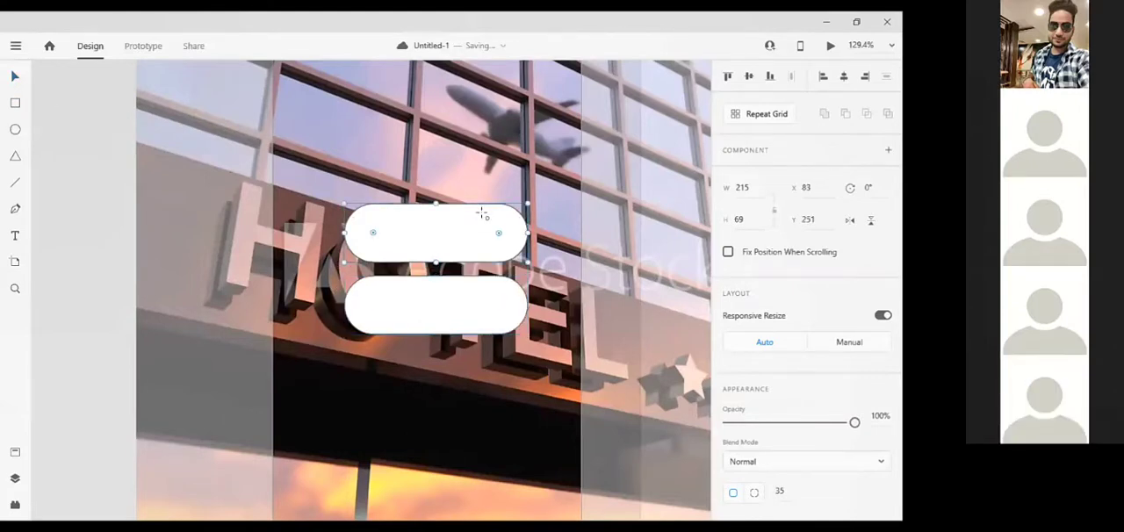
# Draw an ellipse about 55 x 69 inside the upper button's outer end at X 243 and duplicate it onto the lower button
pyautogui.moveTo(530, 292); pyautogui.dragTo(481, 204)
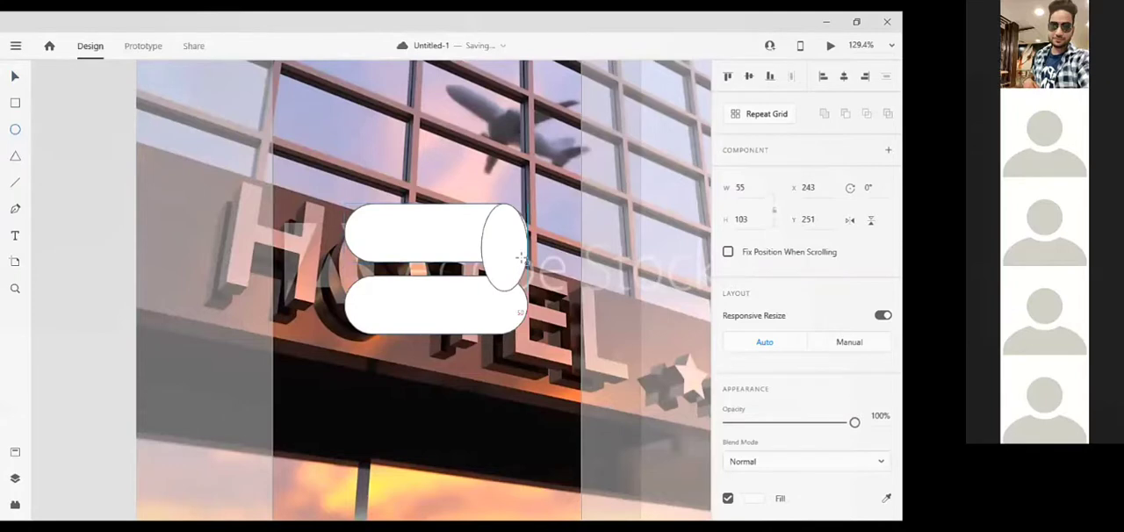
pyautogui.moveTo(521, 258); pyautogui.dragTo(528, 263)
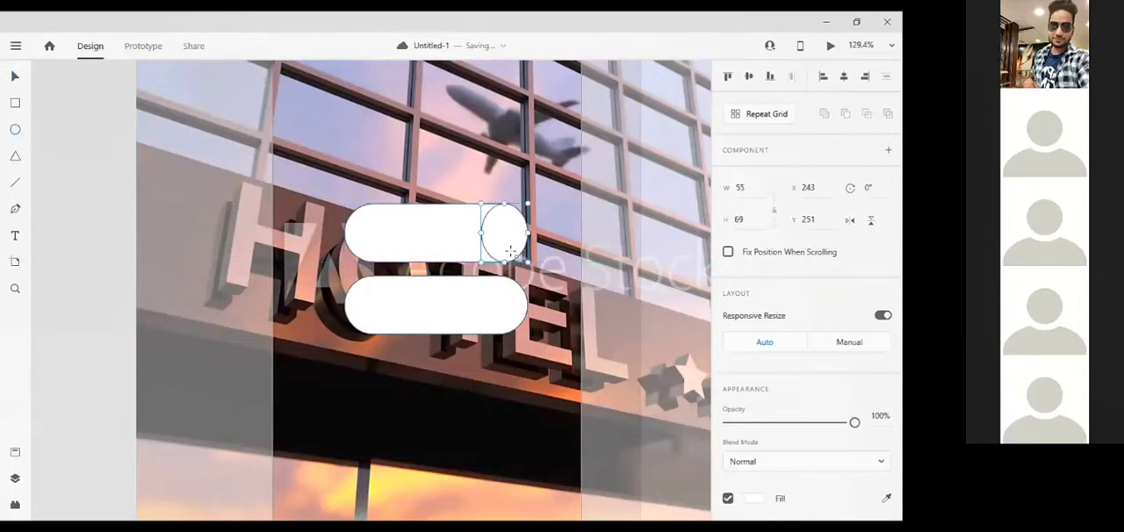
pyautogui.hotkey('ctrl', 'g')
pyautogui.hotkey('ctrl', 'z')
pyautogui.click(15, 78)
pyautogui.moveTo(494, 231); pyautogui.dragTo(504, 293)
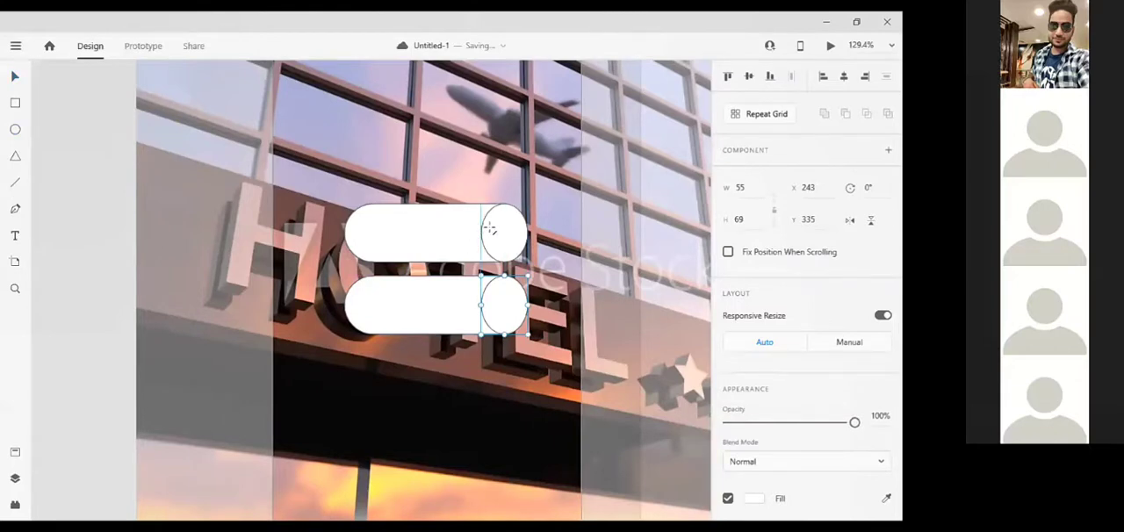
# Draw a diagonal line about 16 x 19 inside the upper ellipse and duplicate it into the lower ellipse
pyautogui.moveTo(490, 226); pyautogui.dragTo(506, 245)
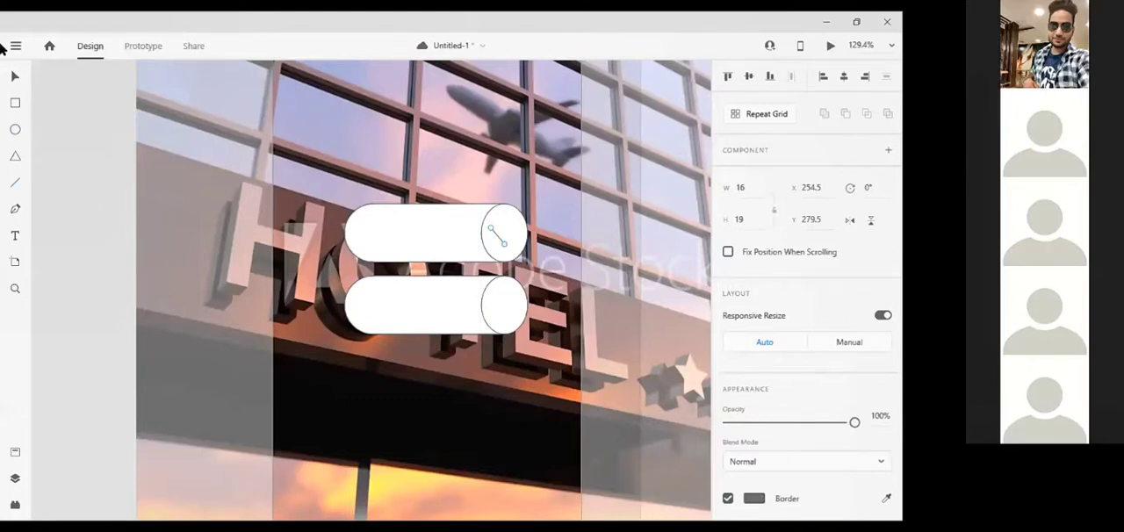
pyautogui.click(17, 78)
pyautogui.moveTo(503, 246); pyautogui.dragTo(503, 312)
# Form a downward chevron from a mirrored copy of the upper line at X 270.5, Y 278.5, and copy that half into the lower ellipse
pyautogui.click(499, 241)
pyautogui.press('Right')
pyautogui.moveTo(501, 241); pyautogui.dragTo(510, 241)
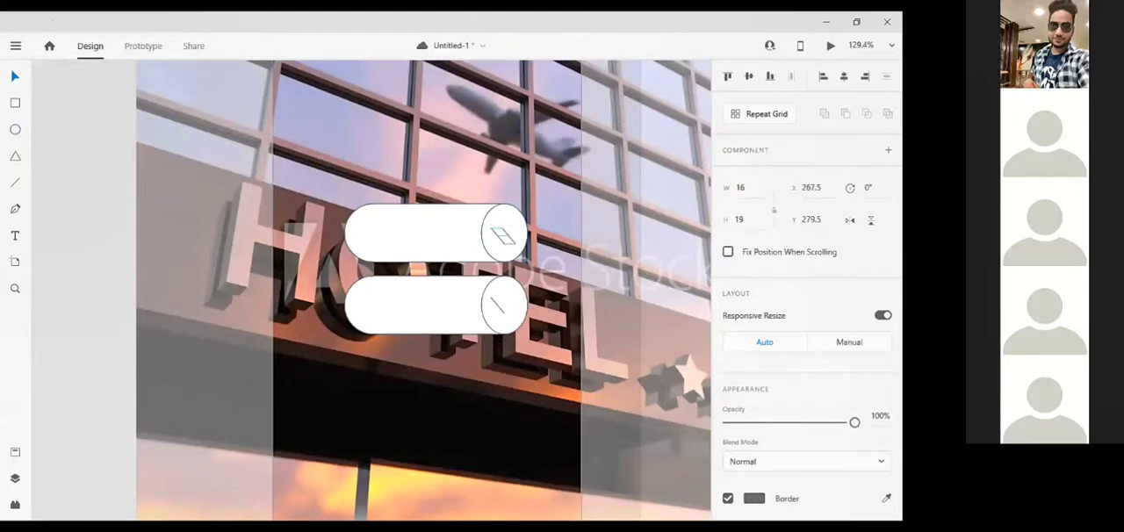
pyautogui.click(854, 225)
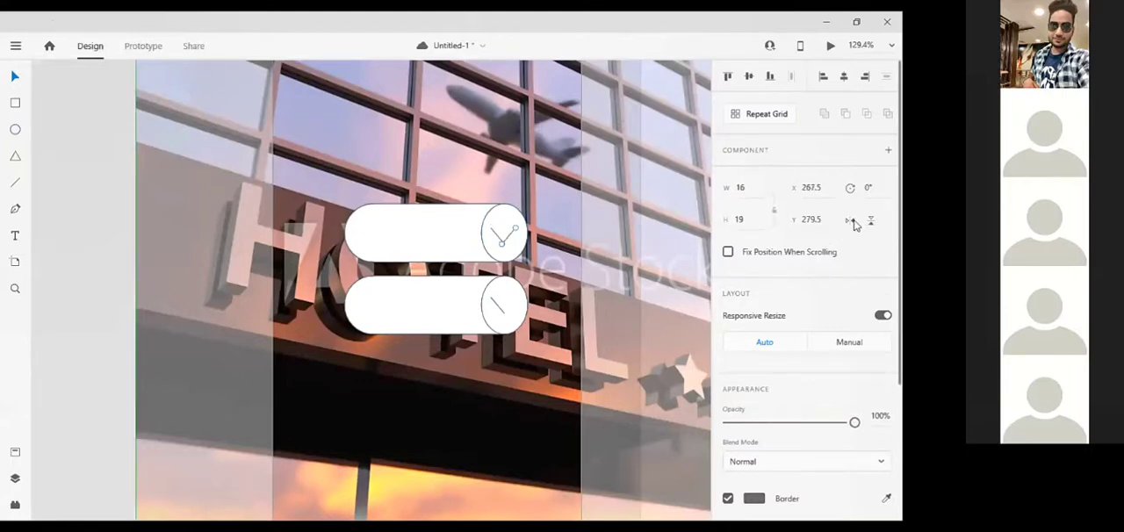
pyautogui.press('Up')
pyautogui.press('Right')
pyautogui.press('Right')
pyautogui.press('Right')
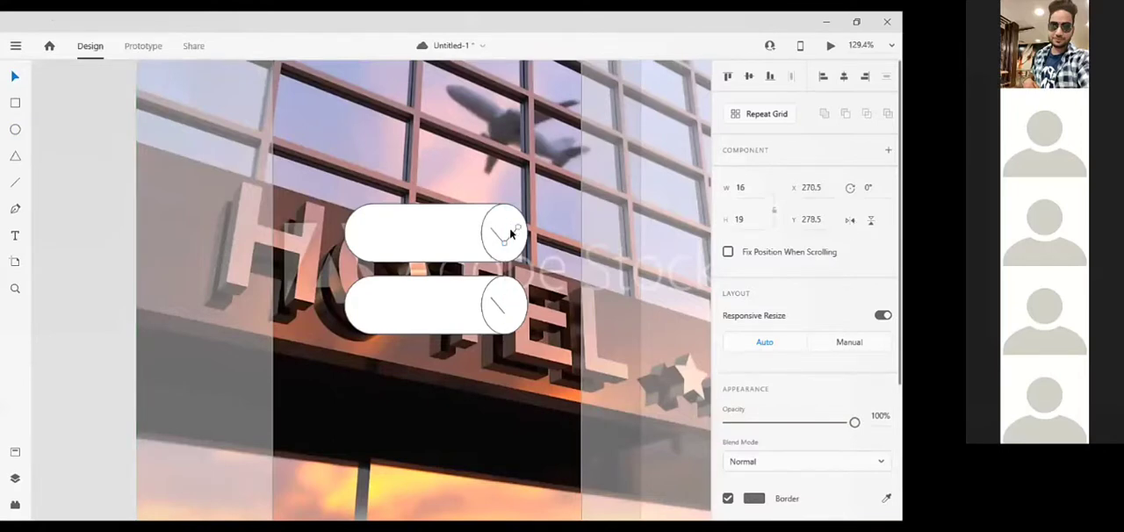
pyautogui.keyDown('alt'); pyautogui.moveTo(510, 235); pyautogui.dragTo(510, 304); pyautogui.keyUp('alt')
pyautogui.click(192, 217)
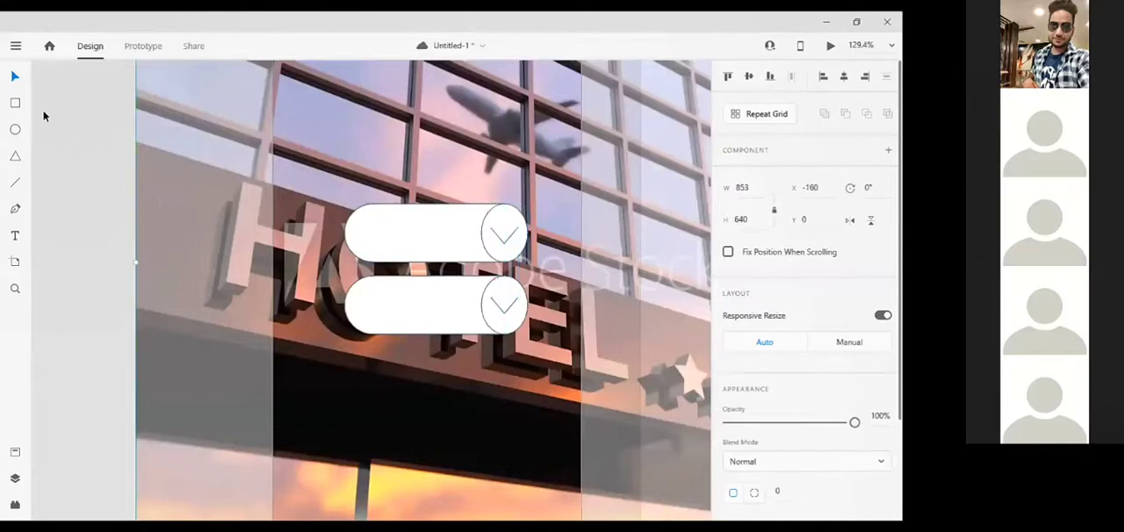
pyautogui.click(15, 239)
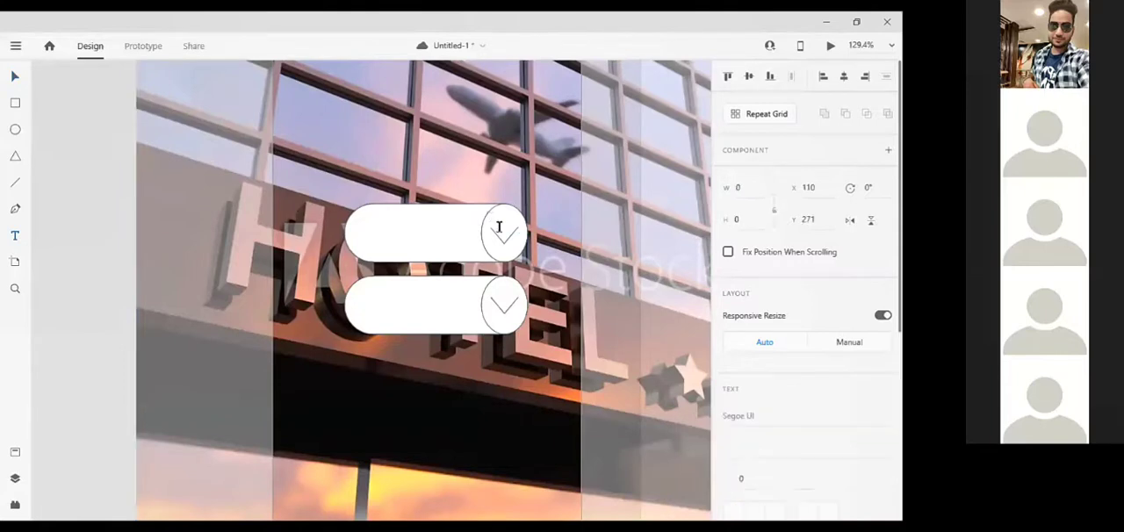
pyautogui.moveTo(367, 221); pyautogui.dragTo(476, 249)
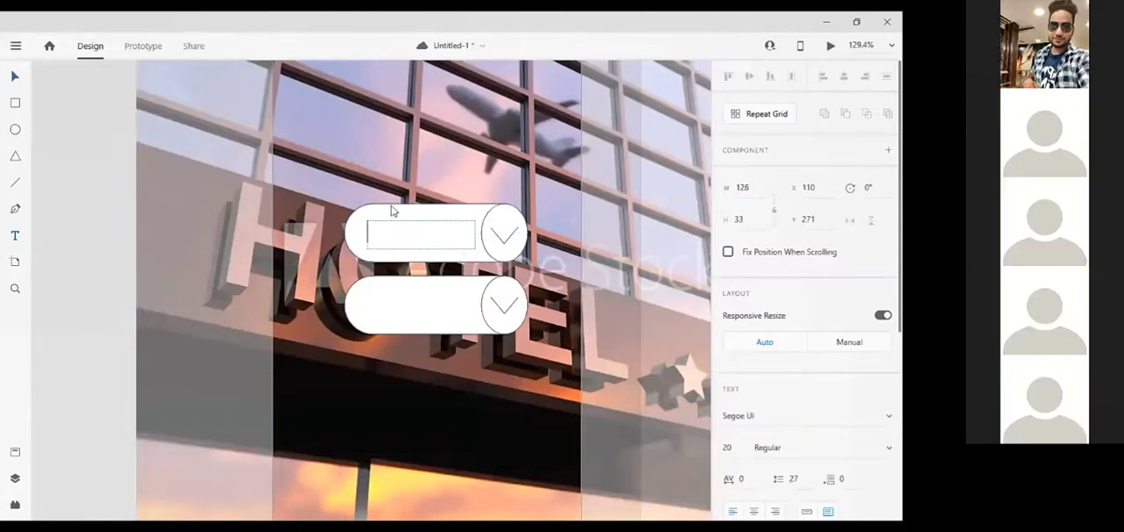
pyautogui.click(17, 79)
pyautogui.click(407, 231)
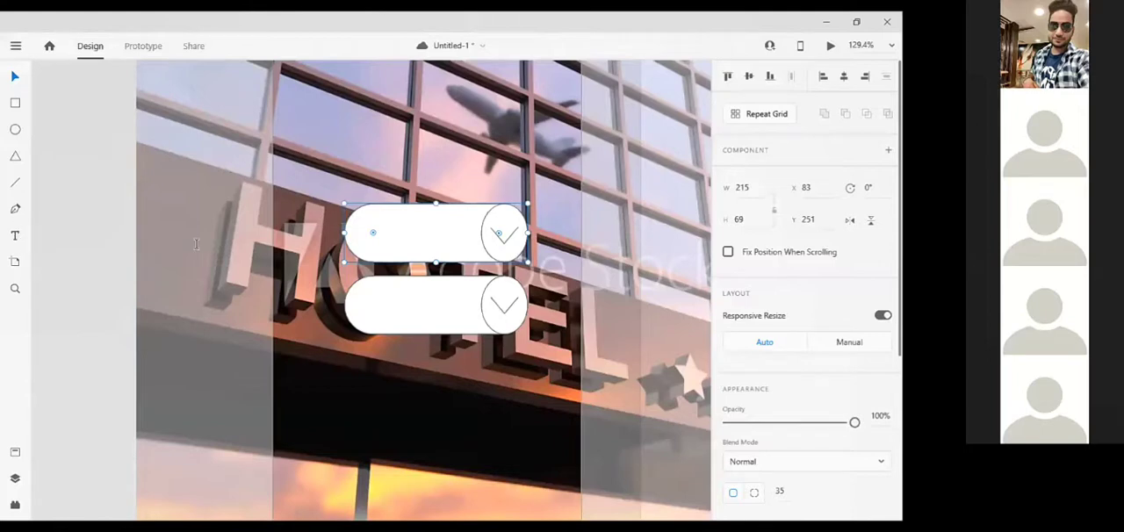
# Add a text box about 125 x 36 inside the upper button reading "Check YOur Booking"
pyautogui.press('t')
pyautogui.moveTo(364, 219)
pyautogui.mouseDown()
pyautogui.moveTo(480, 258)
pyautogui.moveTo(486, 246)
pyautogui.moveTo(470, 250)
pyautogui.mouseUp()
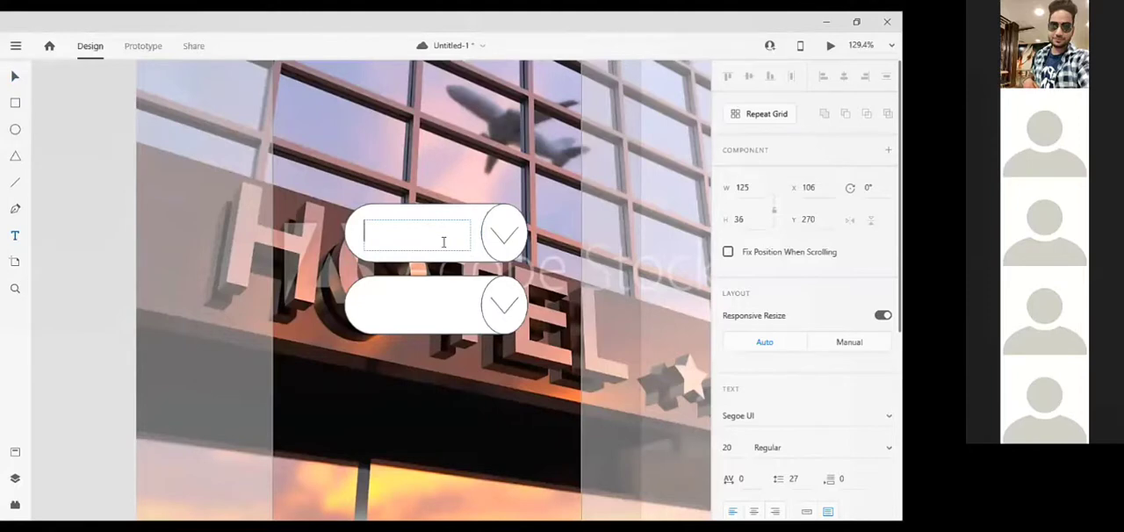
pyautogui.write('Check YOur')
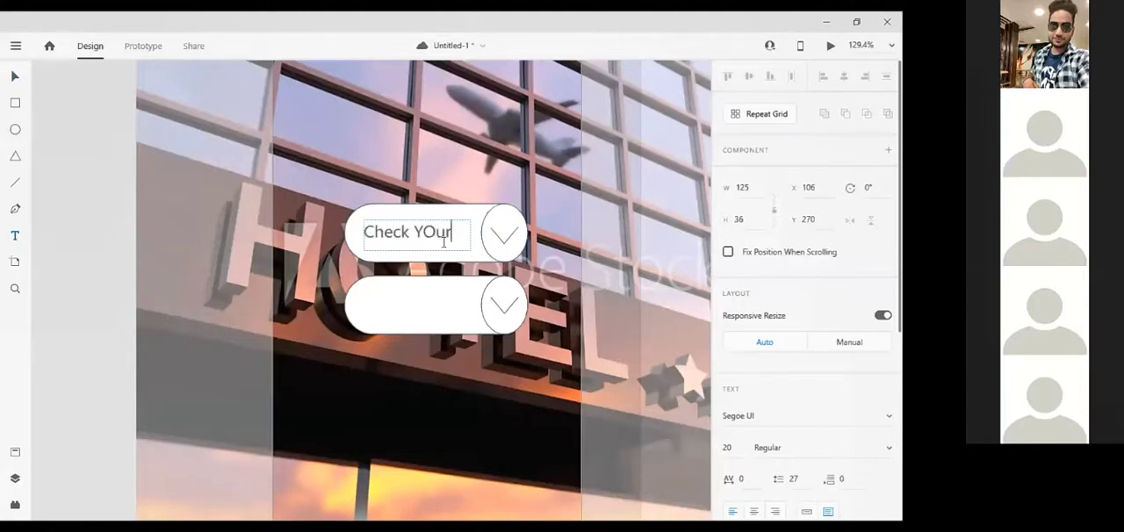
pyautogui.write(' Booking')
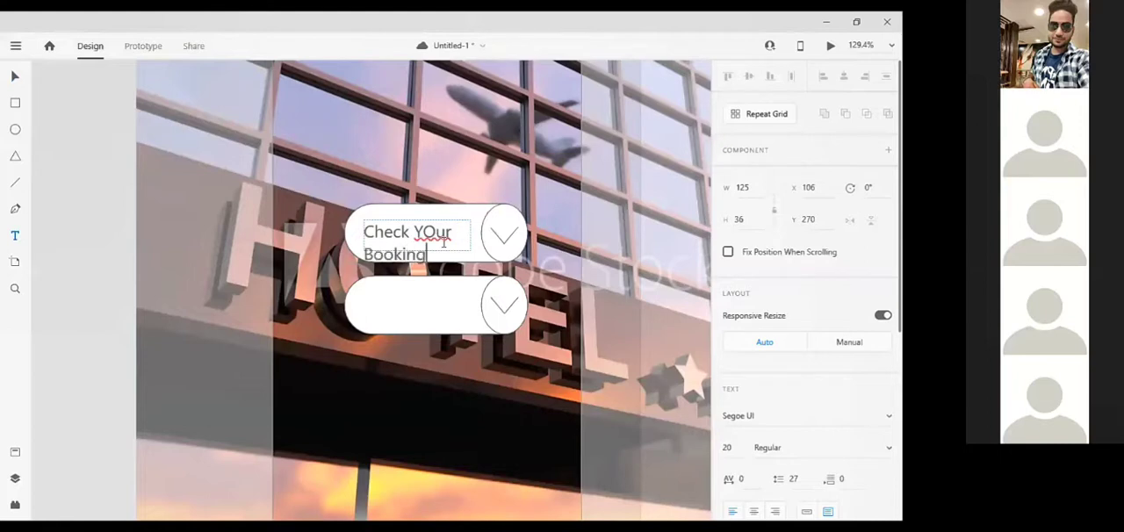
pyautogui.scroll(-1, 856, 371)
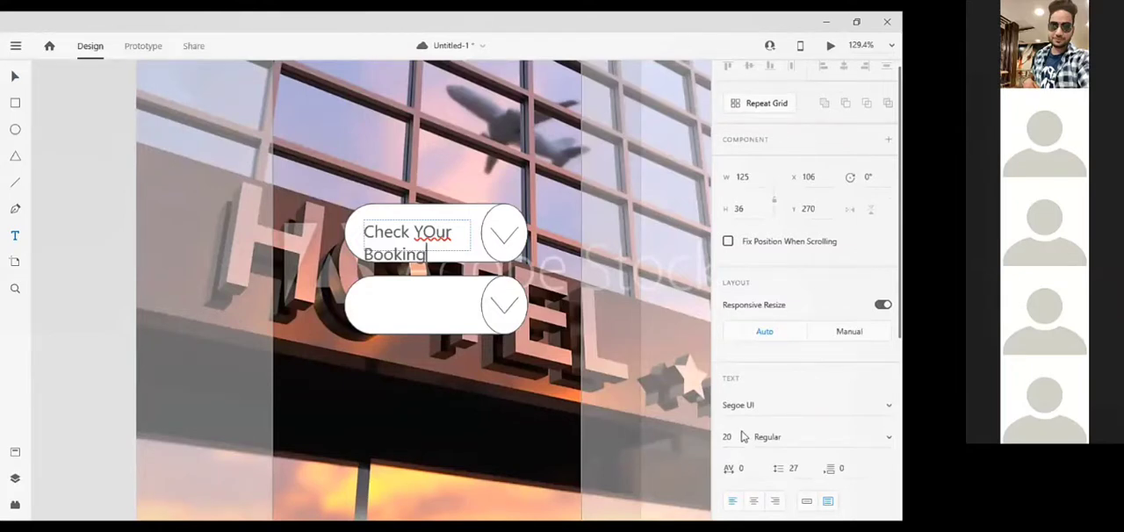
pyautogui.press('Escape')
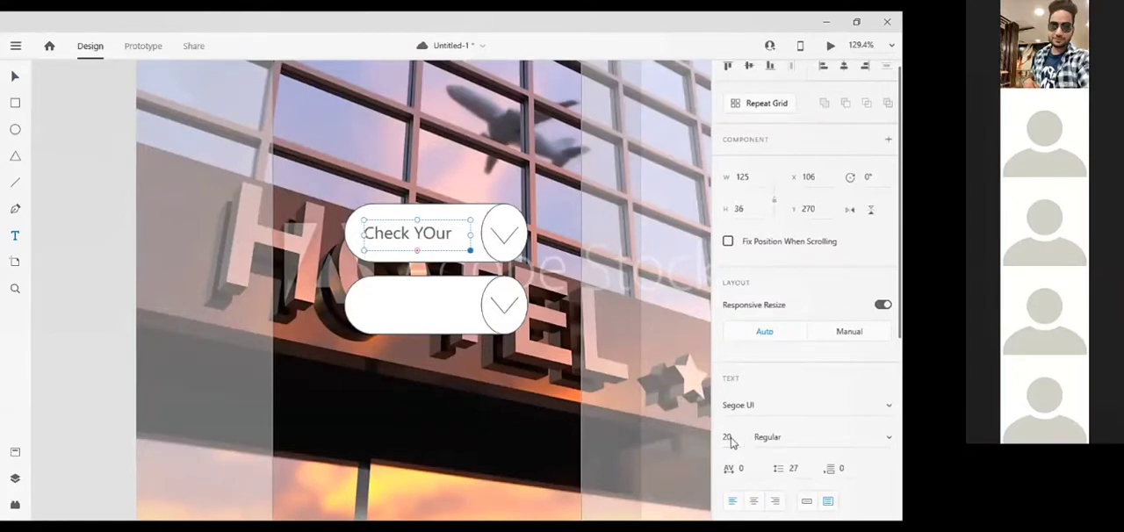
# Set the upper button label's font size to 12
pyautogui.click(729, 438)
pyautogui.write('12')
pyautogui.press('Return')
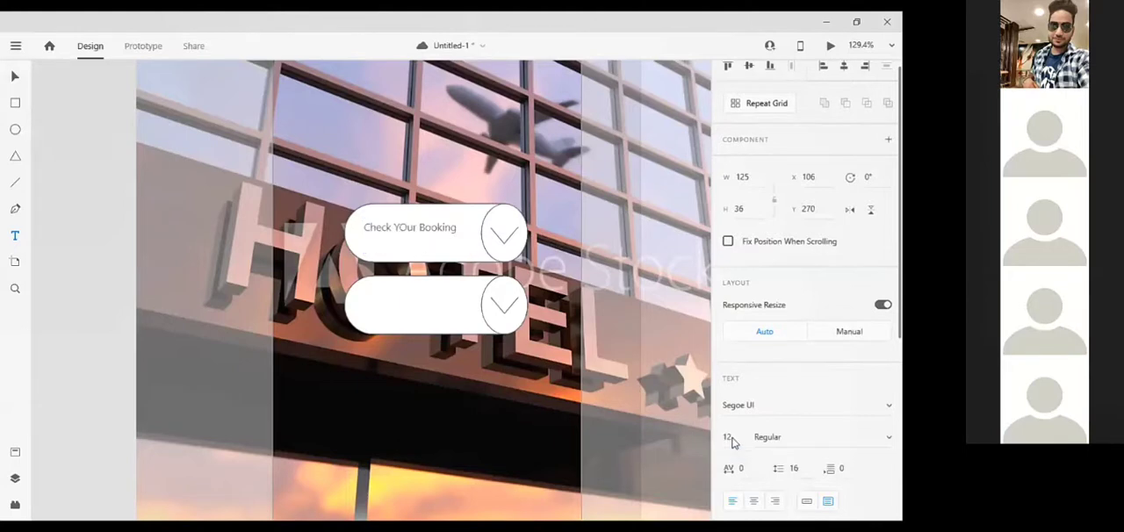
# Try font size 14 on the upper button's label and set it back to 12
pyautogui.click(731, 440)
pyautogui.write('14')
pyautogui.press('Return')
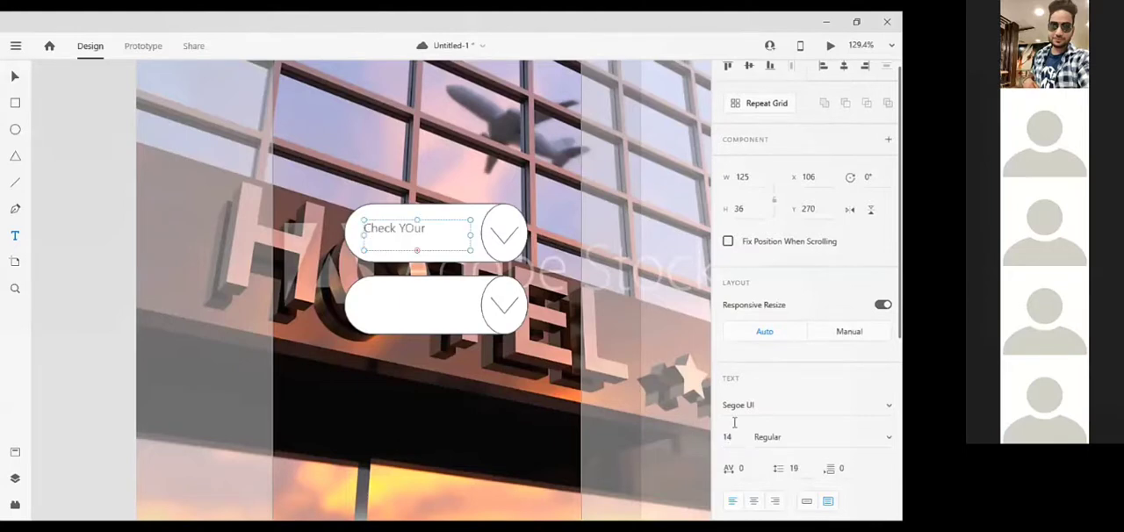
pyautogui.click(740, 437)
pyautogui.write('12')
pyautogui.press('Return')
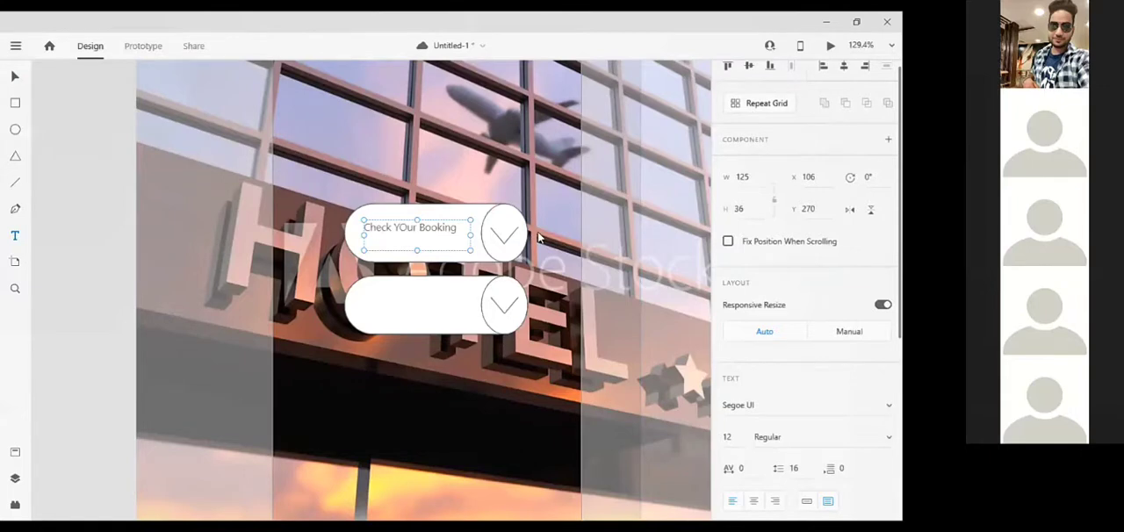
# Correct the capital O in the label so that it reads "Check Your Booking"
pyautogui.click(469, 230)
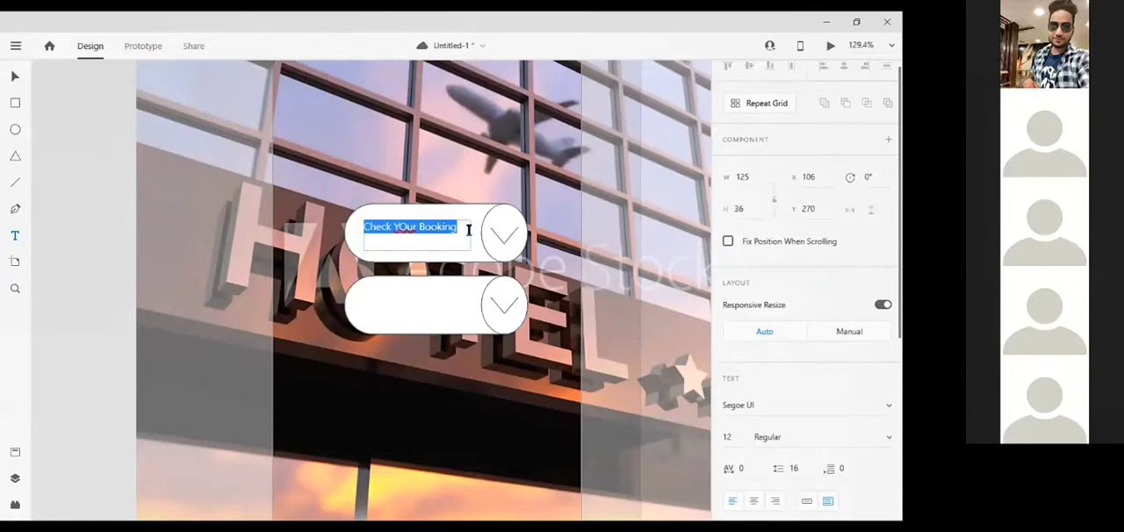
pyautogui.click(410, 231)
pyautogui.press('BackSpace')
pyautogui.write('o')
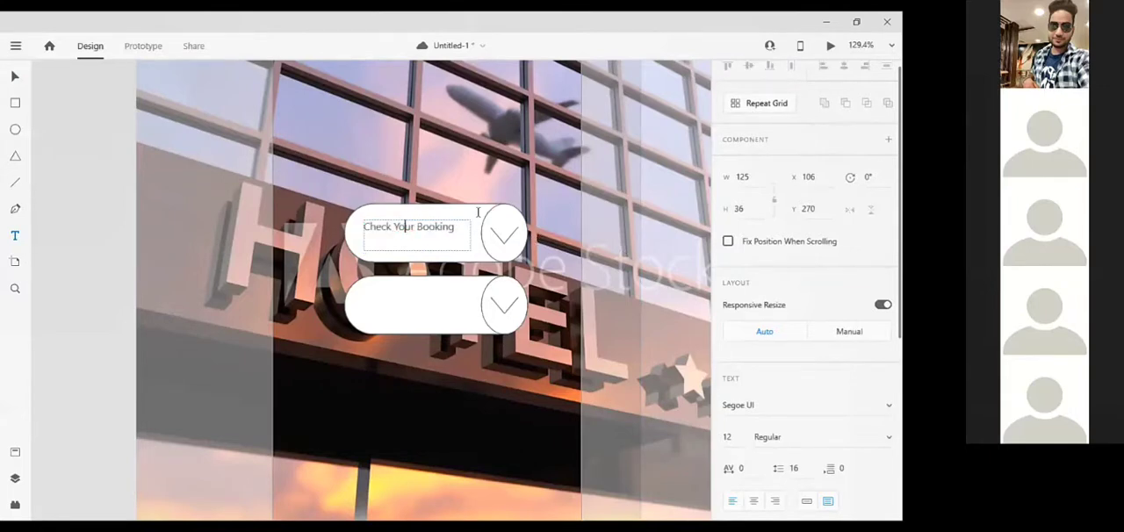
pyautogui.press('Escape')
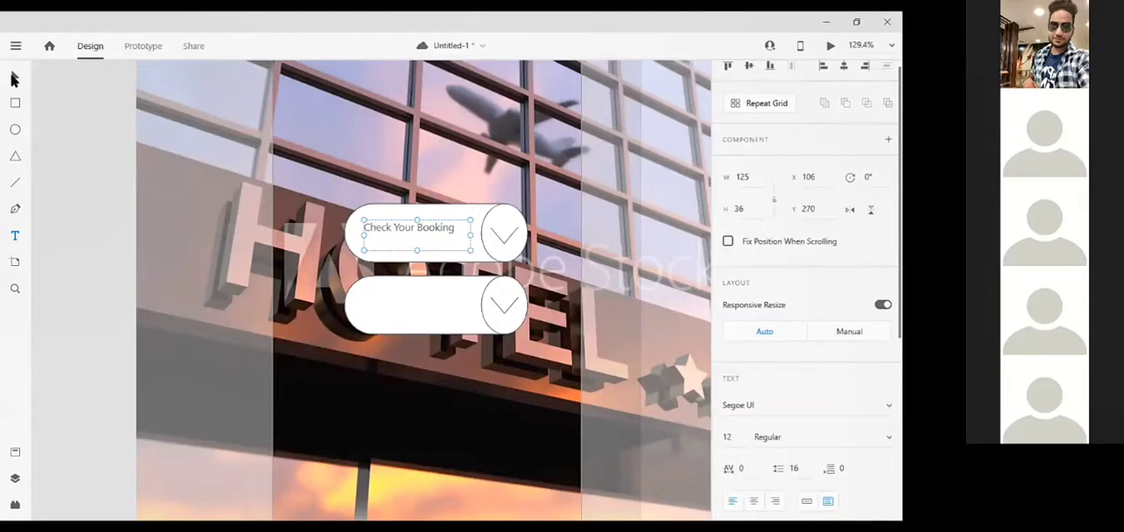
pyautogui.press('Escape')
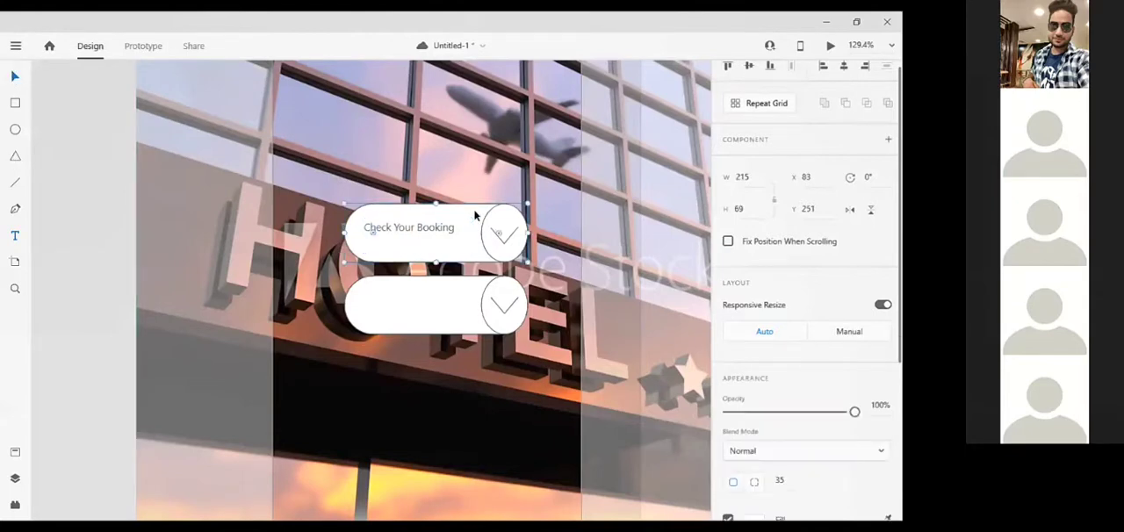
# Change the upper button's fill to the solid dusty pink #DEA1A1
pyautogui.scroll(-3, 800, 457)
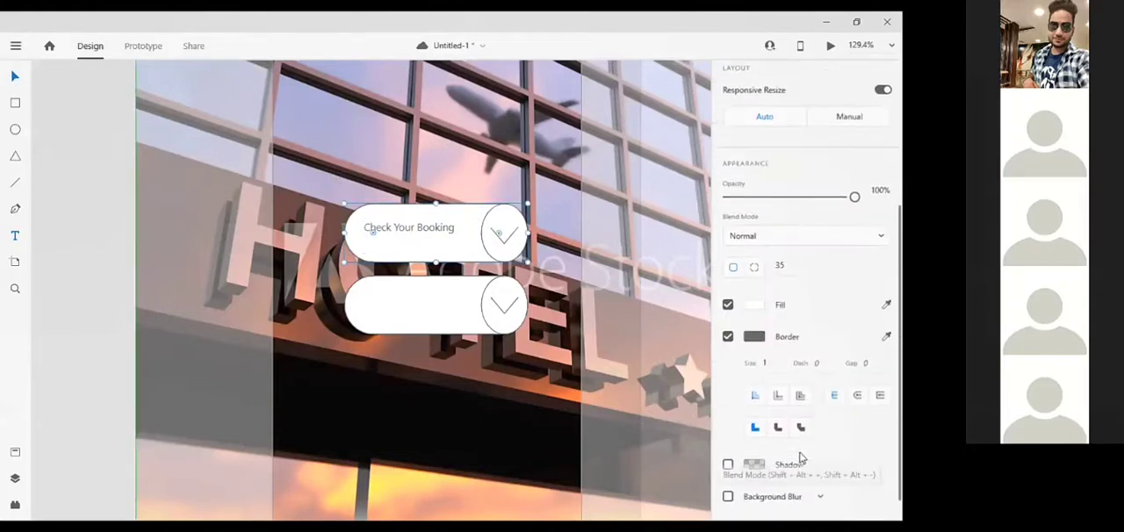
pyautogui.scroll(-1, 801, 457)
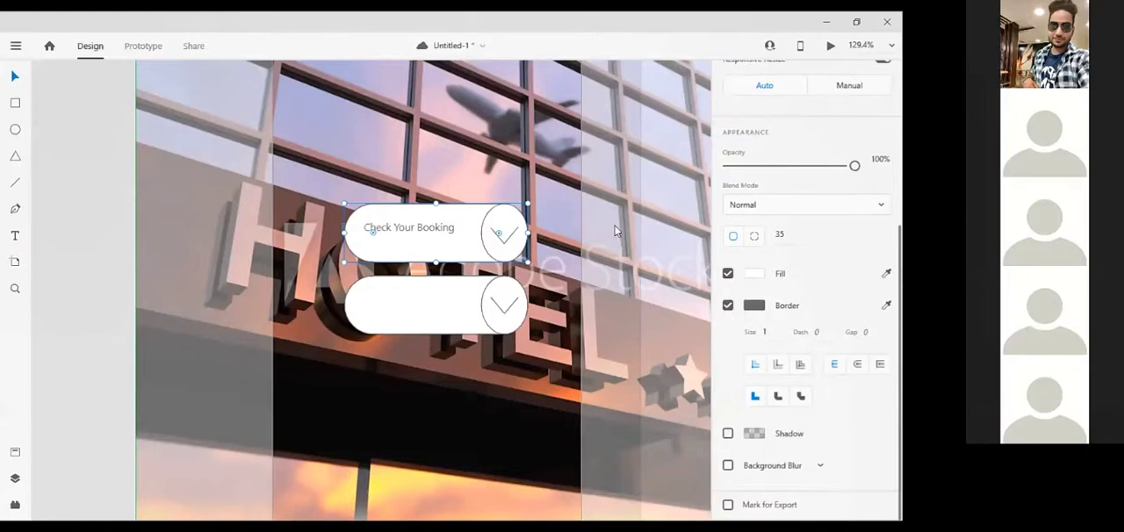
pyautogui.click(754, 273)
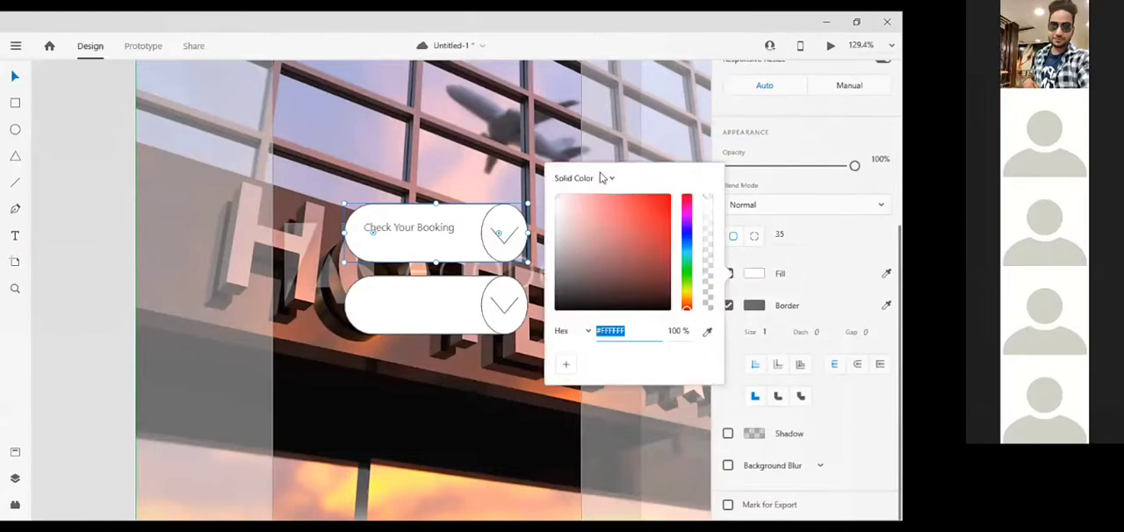
pyautogui.click(613, 243)
pyautogui.moveTo(565, 221)
pyautogui.mouseDown()
pyautogui.moveTo(560, 204)
pyautogui.moveTo(587, 209)
pyautogui.mouseUp()
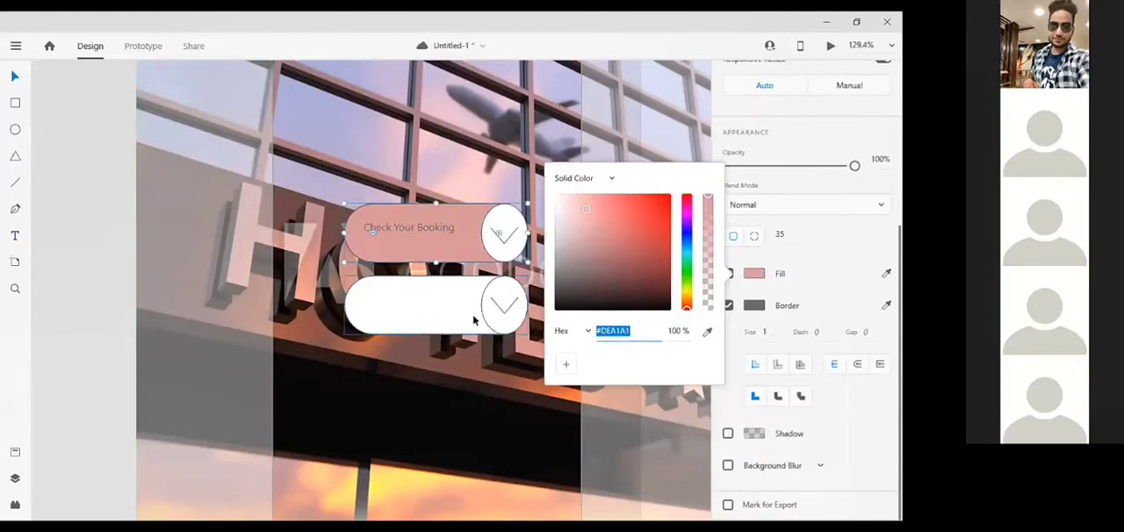
# Nudge the "Check Your Booking" label down to centre it vertically in the pink button
pyautogui.click(429, 229)
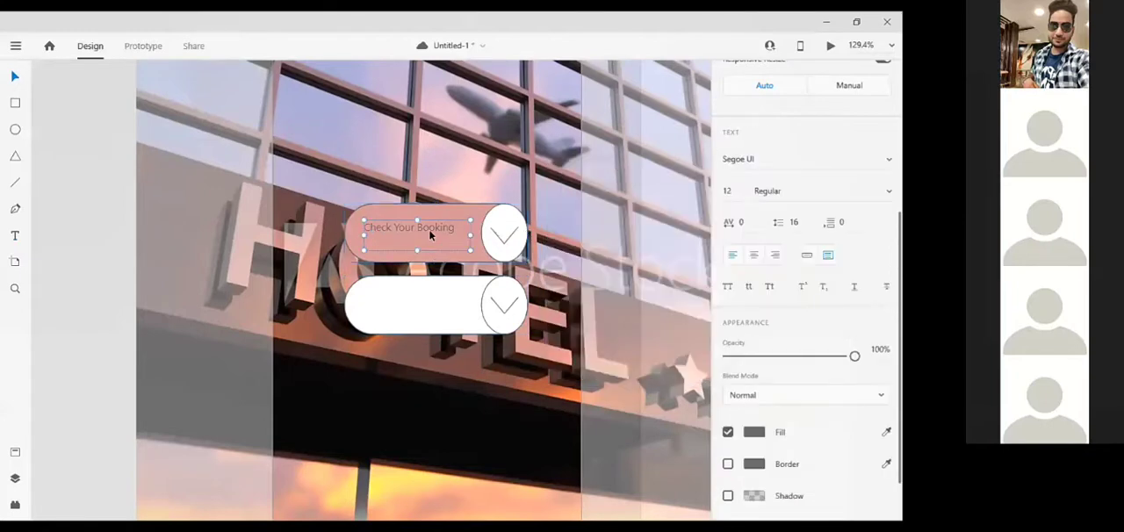
pyautogui.press('Down')
pyautogui.press('Down')
pyautogui.press('Down')
pyautogui.press('Down')
pyautogui.press('Down')
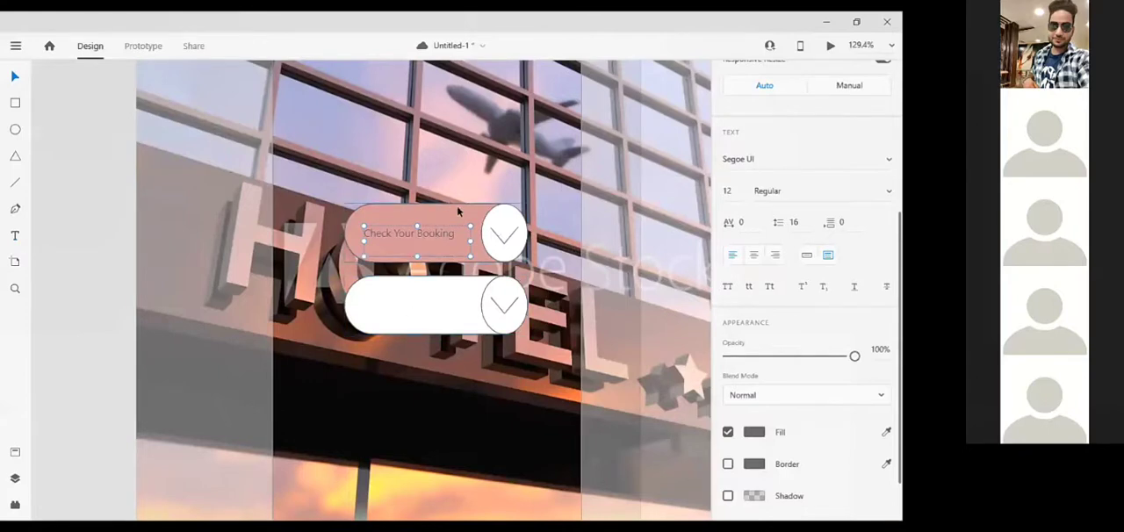
# Change the fill of the arrow circle on the upper button to the muted brownish pink #AF9494
pyautogui.click(479, 233)
pyautogui.click(503, 223)
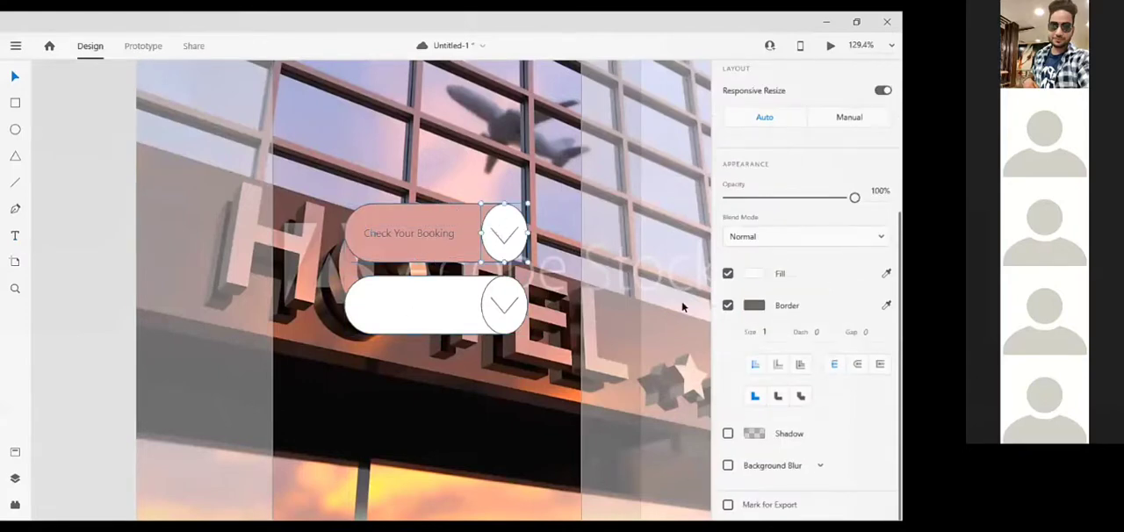
pyautogui.click(752, 275)
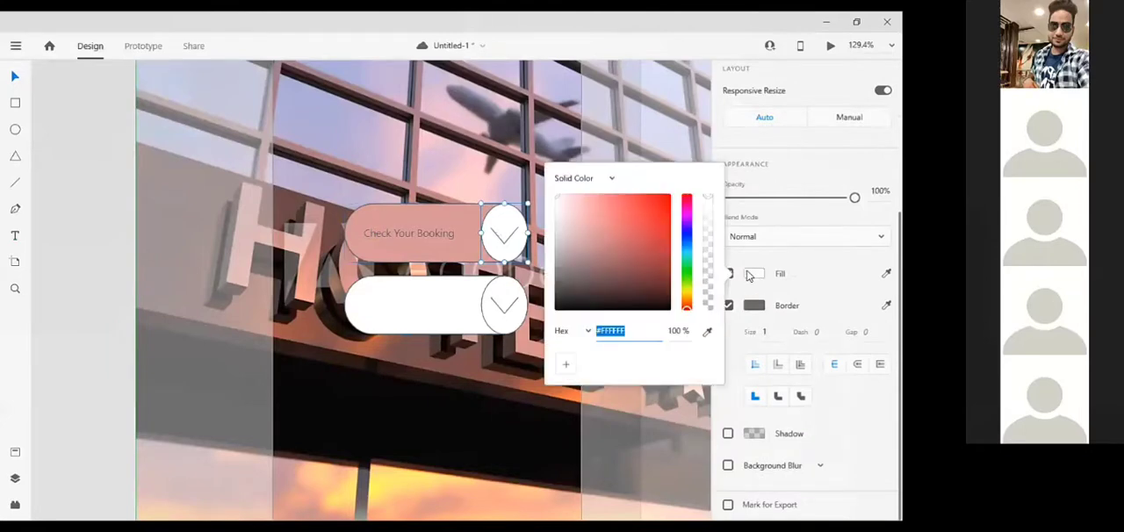
pyautogui.click(557, 211)
pyautogui.moveTo(556, 267); pyautogui.dragTo(572, 230)
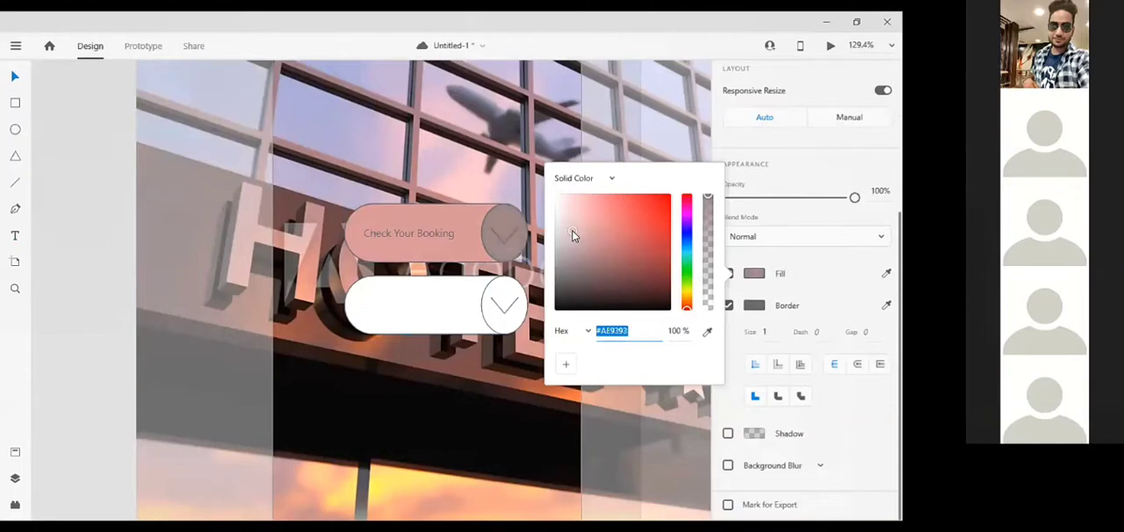
# Copy the upper button's fill colour #DEA1A1 to the lower button's rounded rectangle
pyautogui.click(458, 295)
pyautogui.click(468, 215)
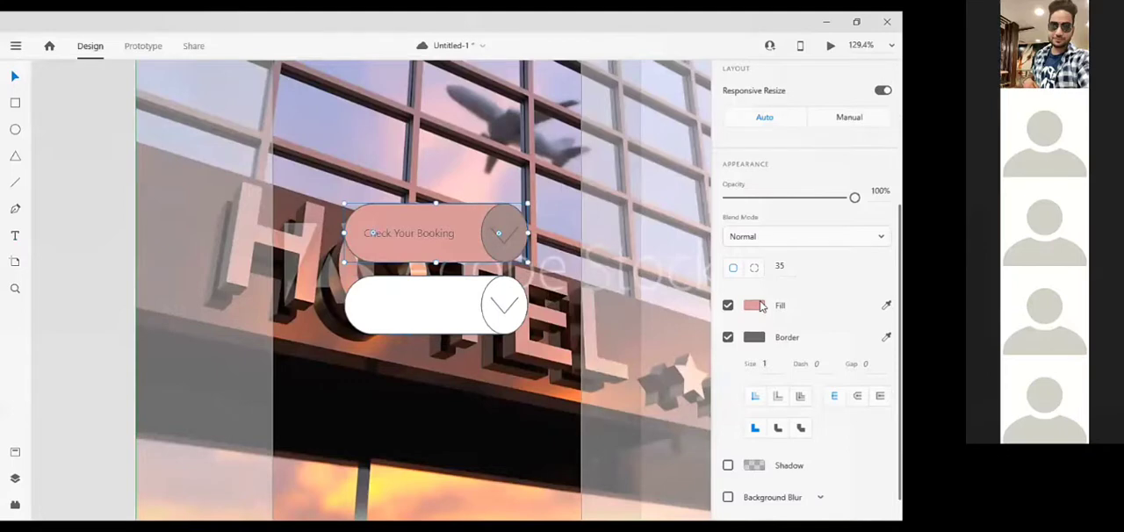
pyautogui.click(761, 306)
pyautogui.hotkey('ctrl', 'c')
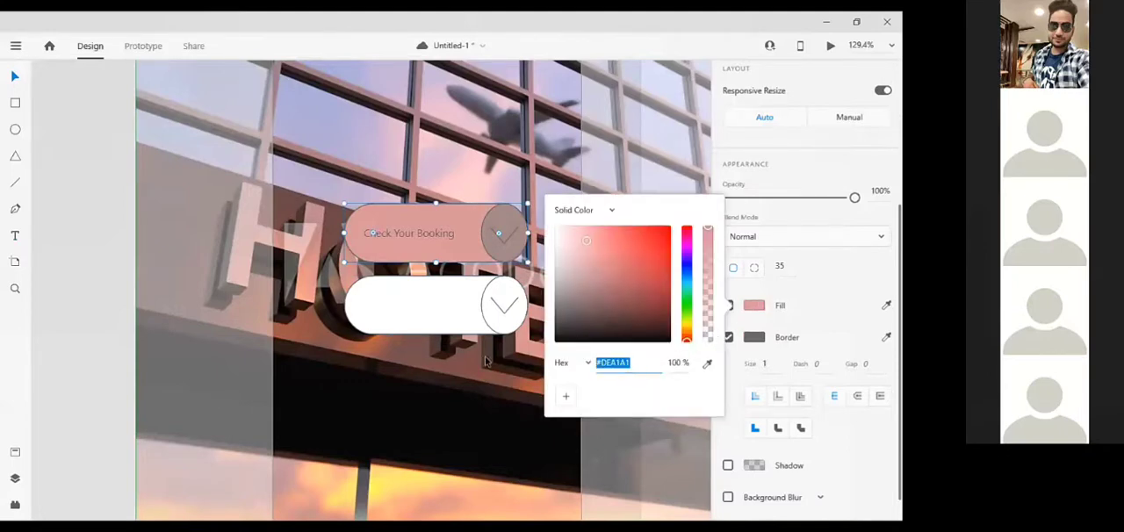
pyautogui.click(458, 311)
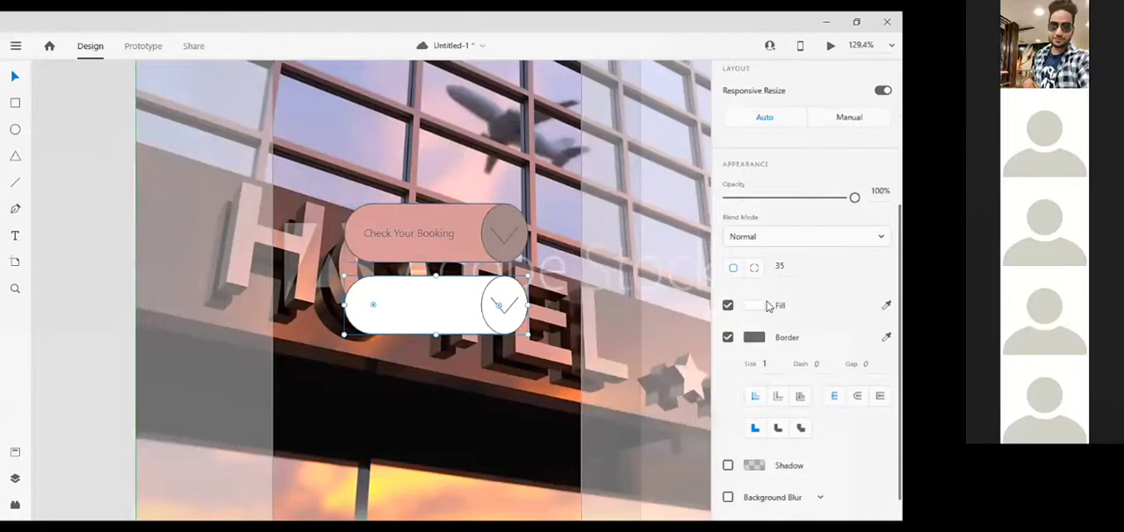
pyautogui.click(757, 308)
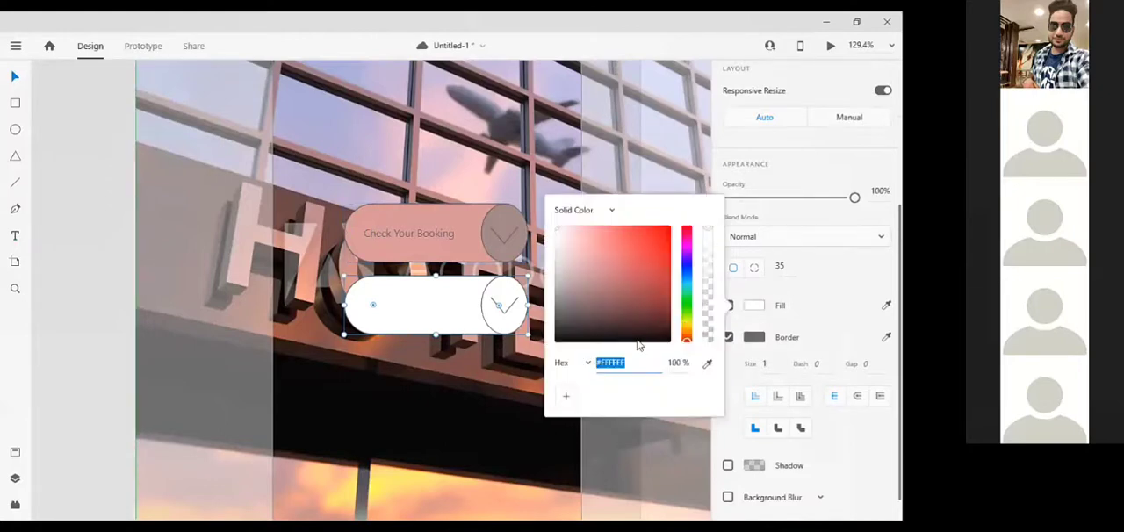
pyautogui.press('BackSpace')
pyautogui.hotkey('ctrl', 'v')
pyautogui.press('Return')
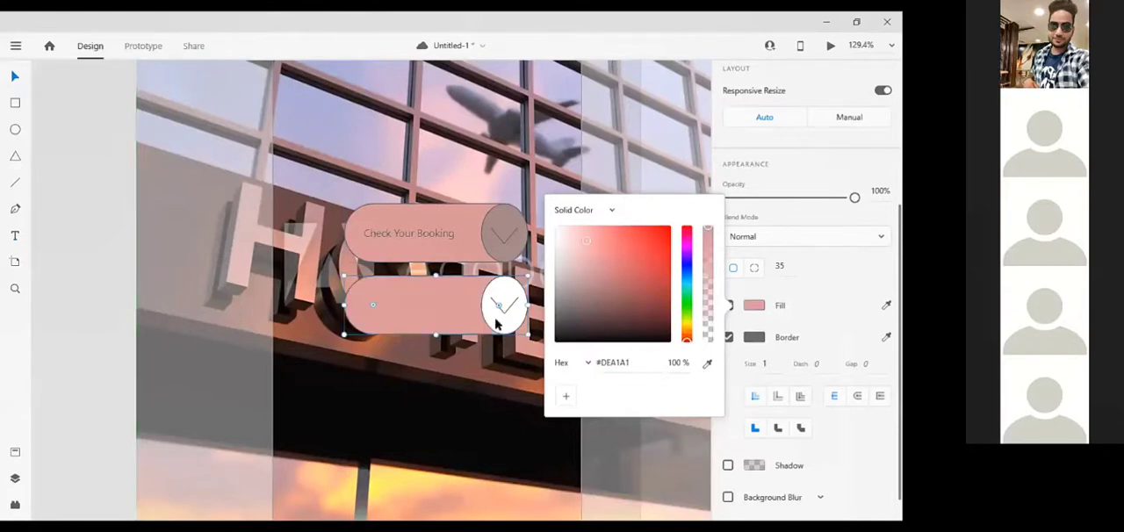
# Copy the upper arrow circle's fill #AF9494 to the arrow circle on the lower button
pyautogui.click(496, 325)
pyautogui.click(507, 224)
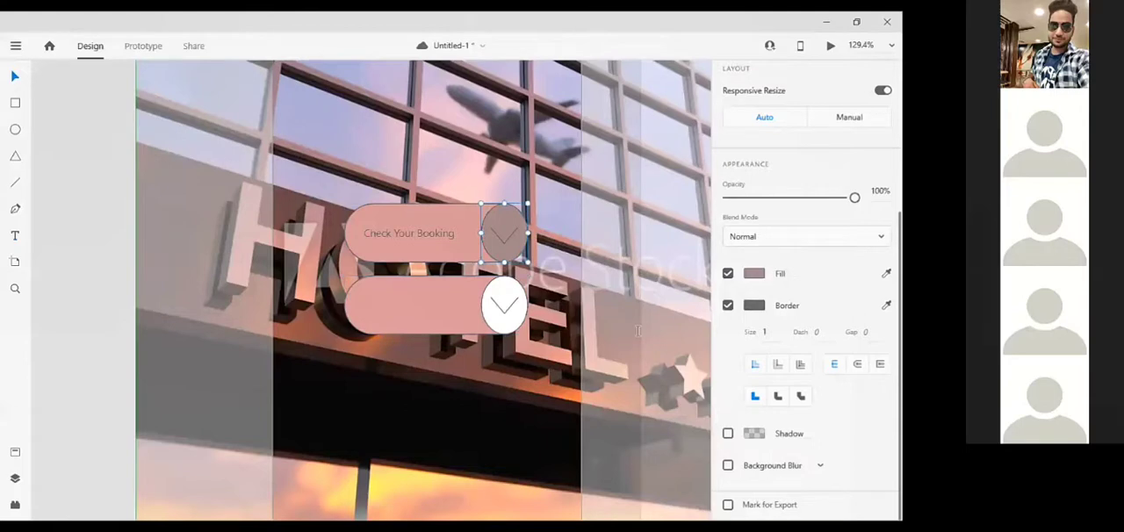
pyautogui.click(755, 280)
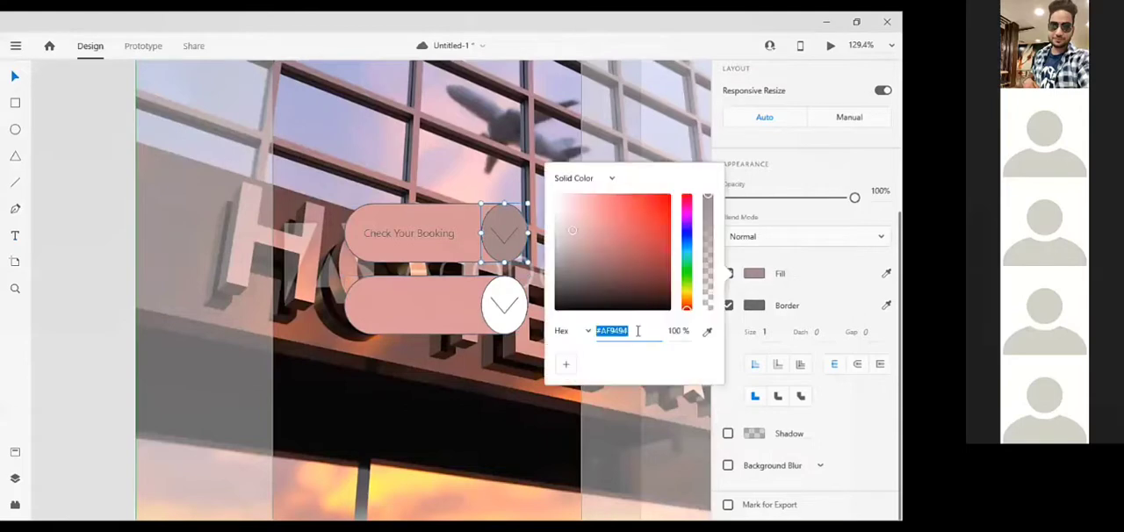
pyautogui.click(508, 318)
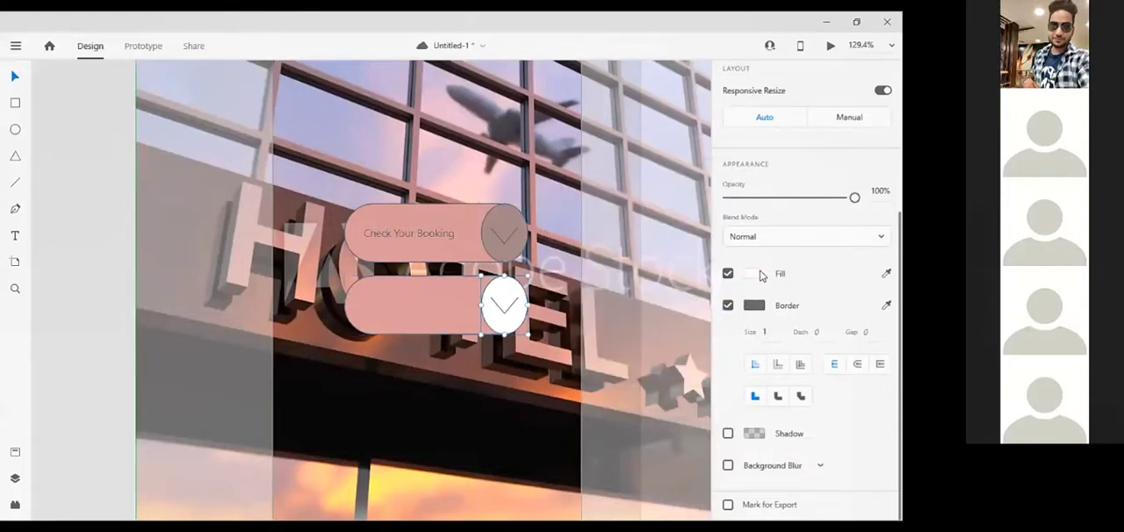
pyautogui.click(761, 275)
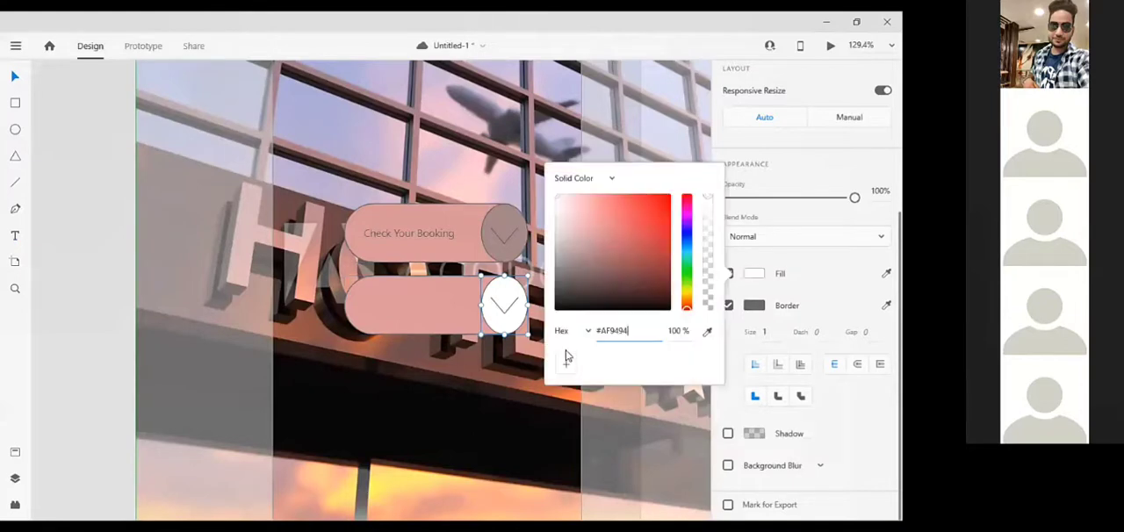
pyautogui.press('Return')
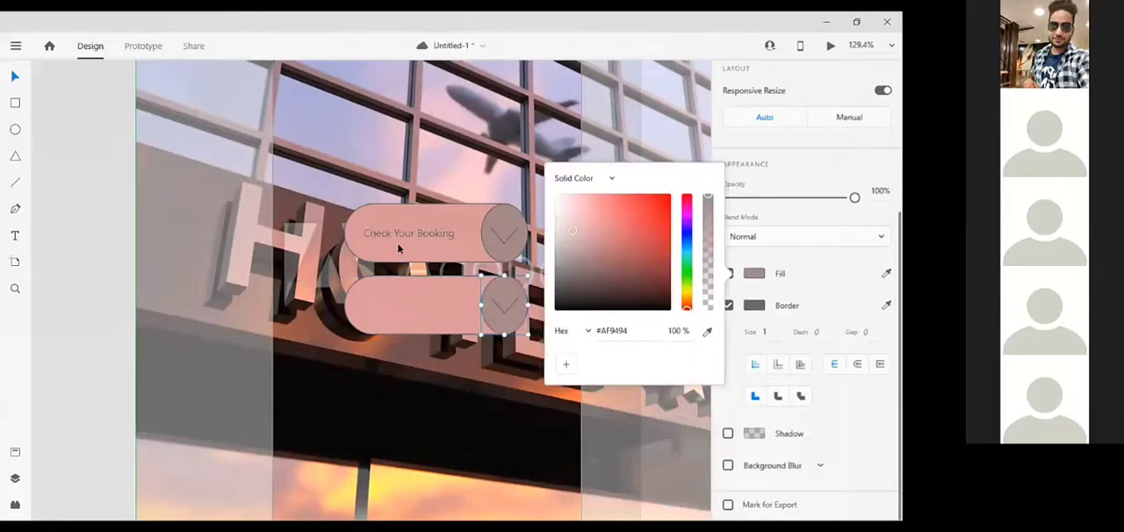
# Duplicate the "Check Your Booking" label and move the copy down to Y 361, inside the lower button
pyautogui.click(402, 244)
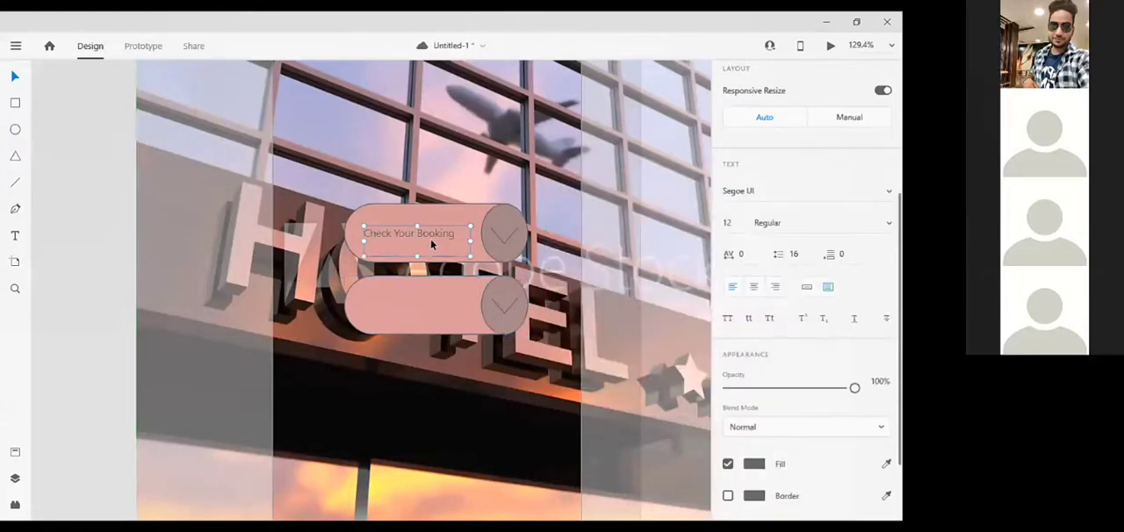
pyautogui.hotkey('ctrl', 'd')
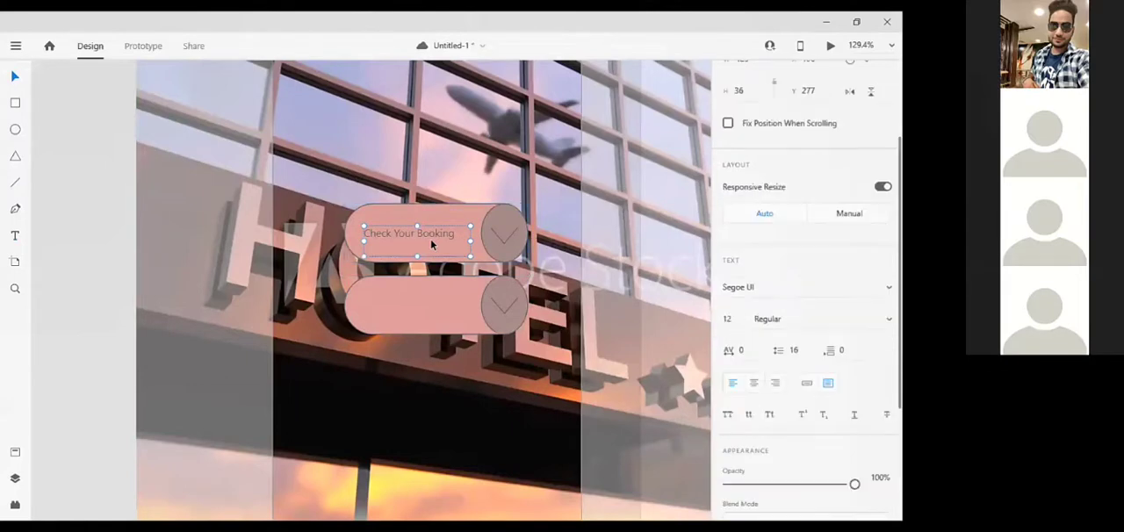
pyautogui.press('Down')
pyautogui.press('Down')
pyautogui.press('Down')
pyautogui.press('Down')
pyautogui.press('Down')
pyautogui.press('Down')
pyautogui.press('Down')
pyautogui.press('Down')
pyautogui.press('Down')
pyautogui.press('Down')
pyautogui.press('Down')
pyautogui.press('Down')
pyautogui.press('Down')
pyautogui.press('Down')
pyautogui.press('Down')
pyautogui.press('Down')
pyautogui.press('Down')
pyautogui.press('Down')
pyautogui.press('Down')
pyautogui.press('Down')
pyautogui.press('Down')
pyautogui.press('Down')
pyautogui.press('Down')
pyautogui.press('Down')
pyautogui.press('Down')
pyautogui.press('Down')
pyautogui.press('Down')
pyautogui.press('Down')
pyautogui.press('Down')
pyautogui.press('Down')
pyautogui.press('Down')
pyautogui.press('Down')
pyautogui.press('Down')
pyautogui.press('Down')
pyautogui.press('Down')
pyautogui.press('Down')
pyautogui.press('Down')
pyautogui.press('Down')
pyautogui.press('Down')
pyautogui.press('Down')
pyautogui.press('Down')
pyautogui.press('Down')
pyautogui.press('Down')
pyautogui.press('Down')
pyautogui.press('Down')
pyautogui.press('Down')
pyautogui.press('Down')
pyautogui.press('Down')
pyautogui.press('Down')
pyautogui.press('Down')
pyautogui.press('Down')
pyautogui.press('Down')
pyautogui.press('Down')
pyautogui.press('Down')
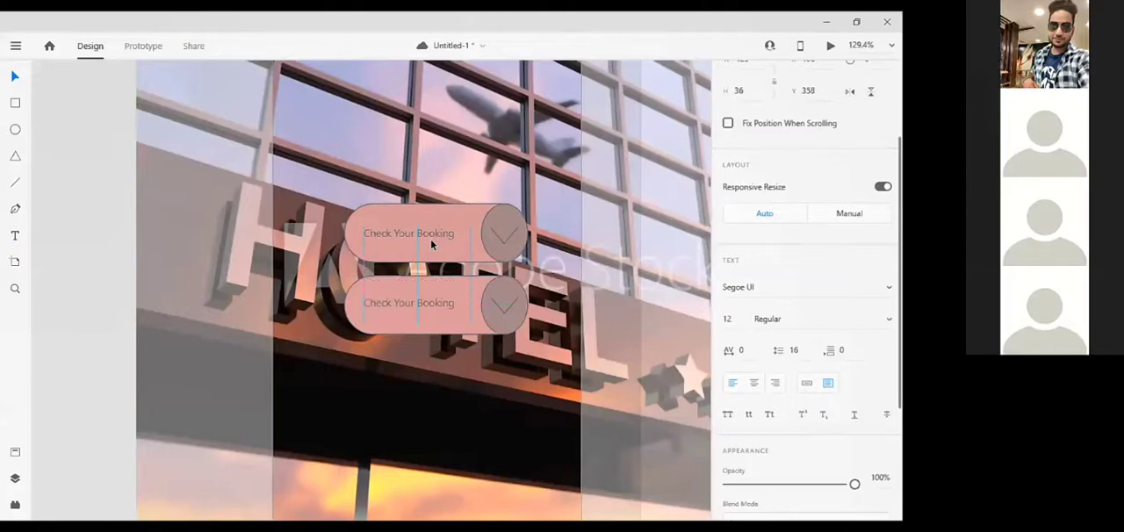
# Change the lower button's label text to "Online Booking"
pyautogui.doubleClick(442, 304)
pyautogui.write('Ch')
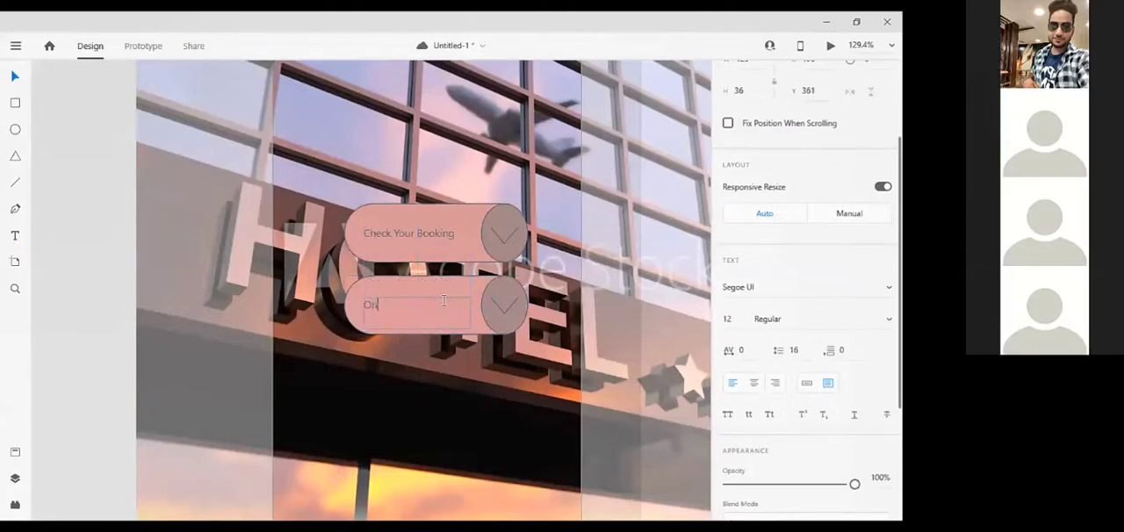
pyautogui.write('line')
pyautogui.write(' Booking')
pyautogui.press('BackSpace')
pyautogui.write('ng')
pyautogui.press('Escape')
pyautogui.press('Escape')
# Draw a full-width rectangle about 220 px high across the top of the Android Mobile – 2 artboard
pyautogui.hotkey('ctrl', '0')
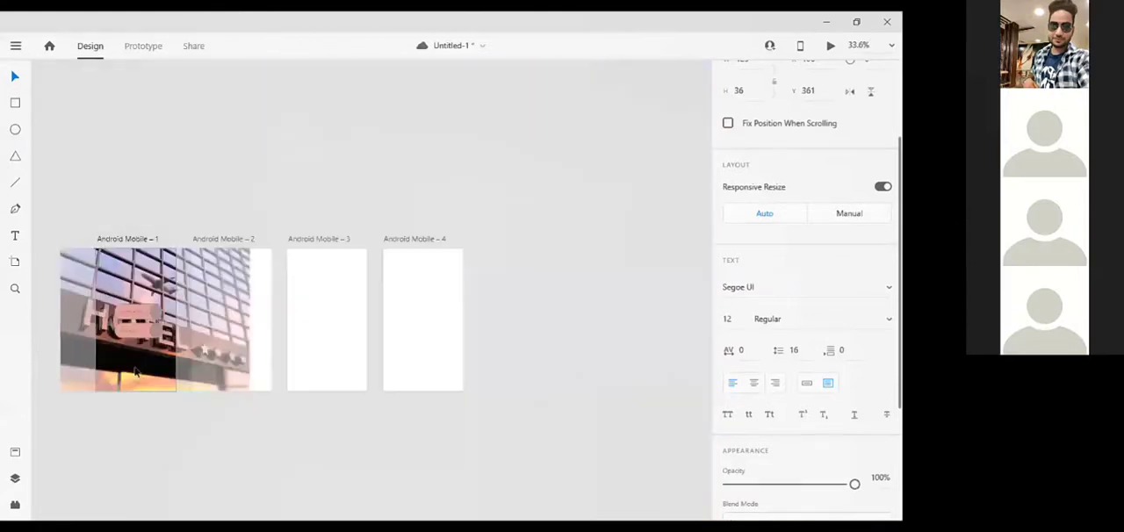
pyautogui.click(230, 351)
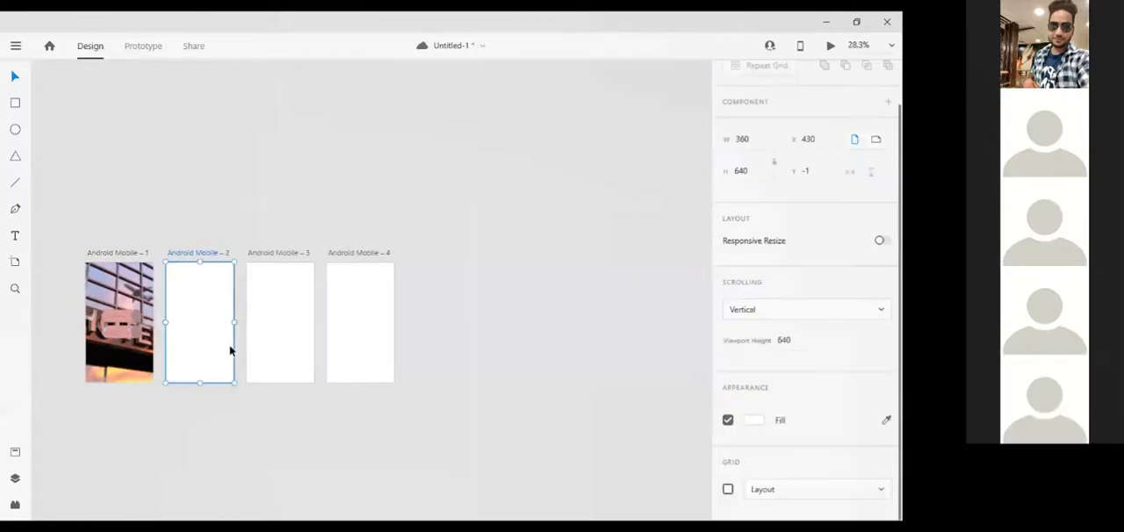
pyautogui.scroll(3, 230, 351)
pyautogui.hscroll(-5, 228, 347)
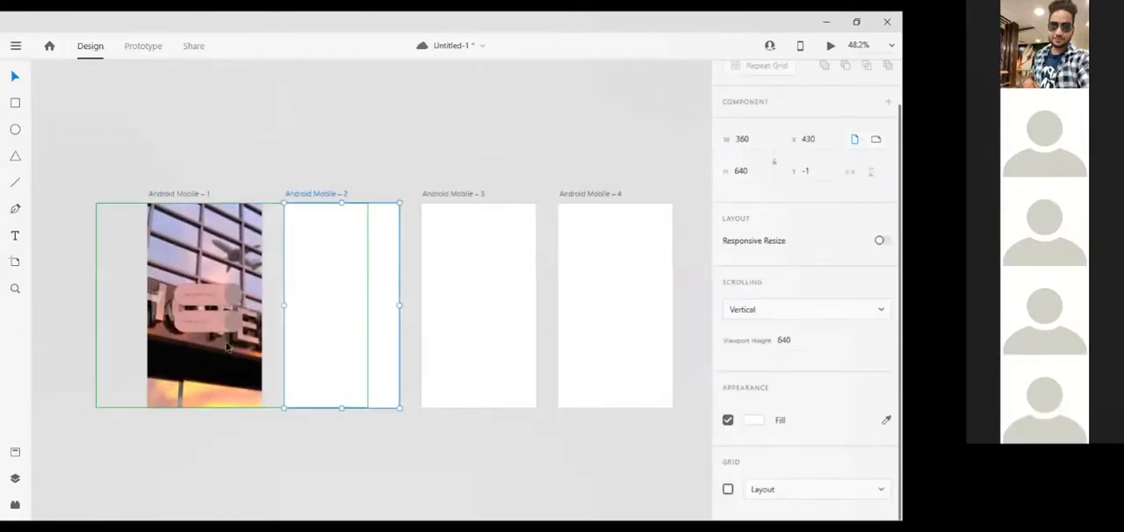
pyautogui.scroll(5, 226, 342)
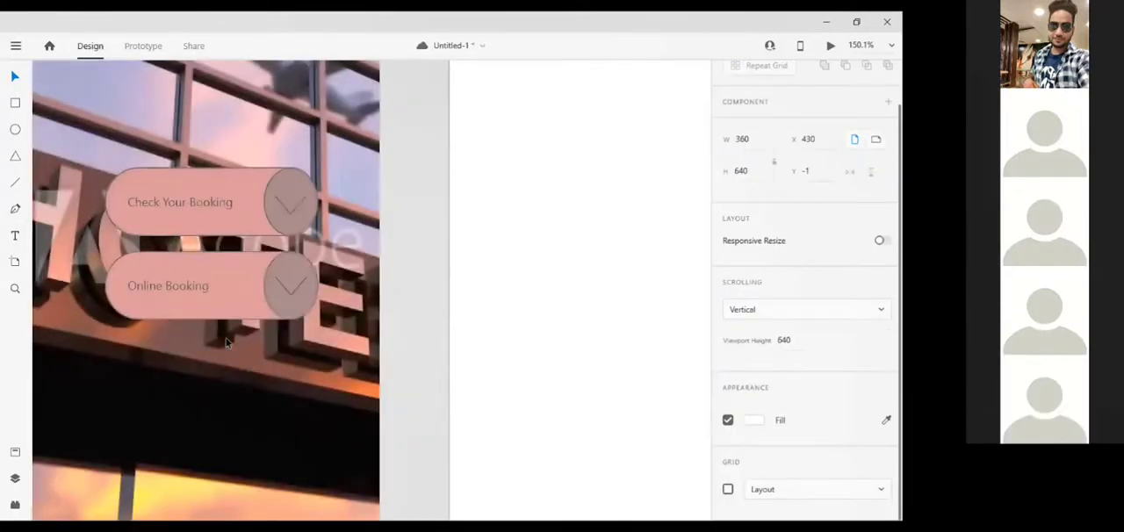
pyautogui.scroll(-3, 226, 342)
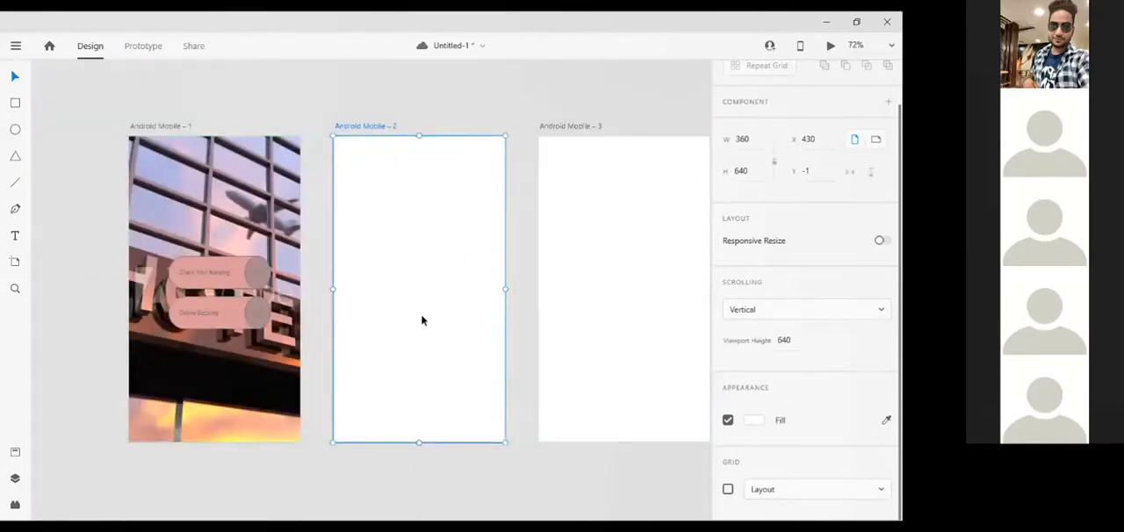
pyautogui.click(15, 104)
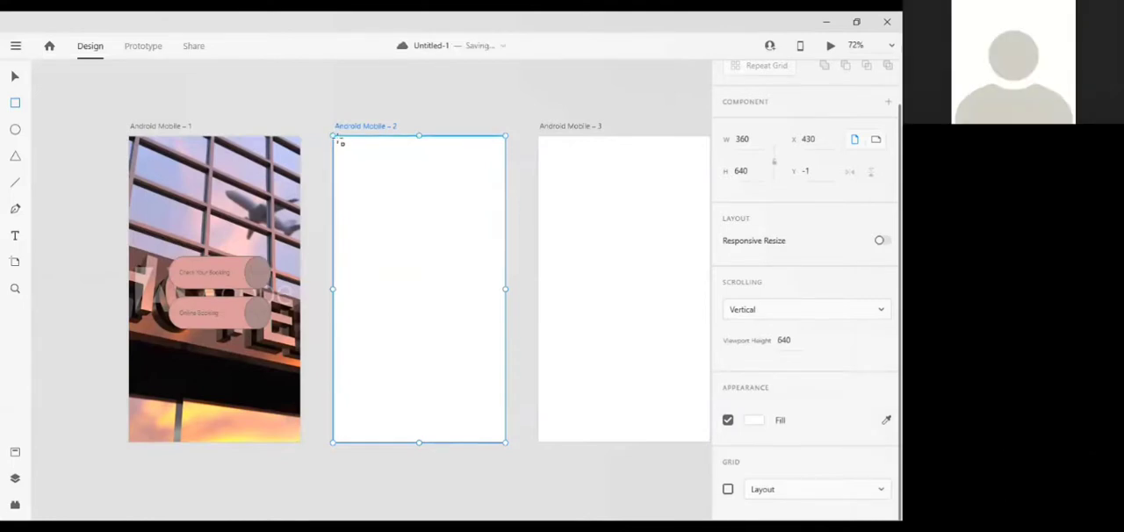
pyautogui.moveTo(338, 138)
pyautogui.mouseDown()
pyautogui.moveTo(495, 213)
pyautogui.moveTo(505, 240)
pyautogui.mouseUp()
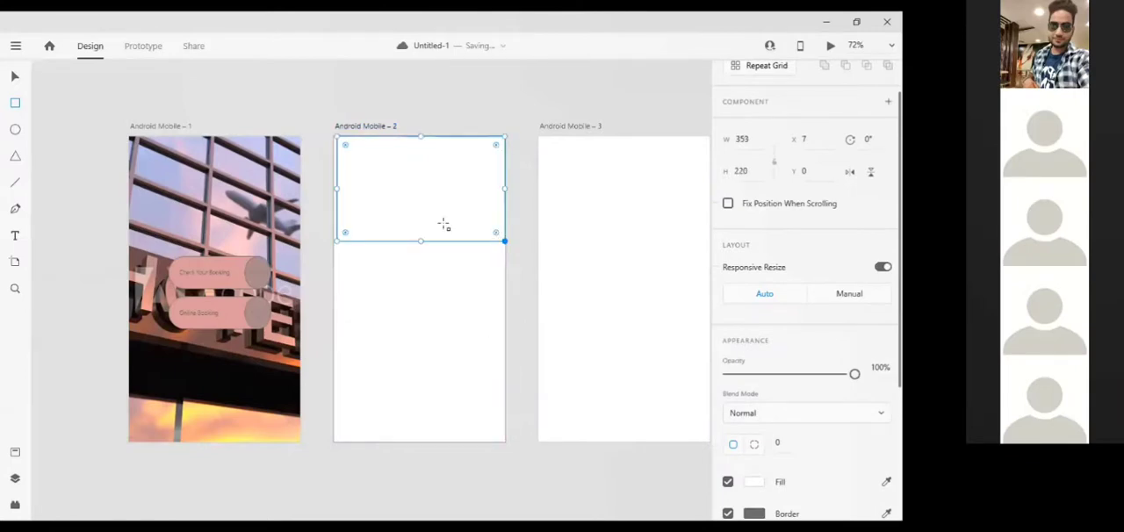
pyautogui.moveTo(339, 188); pyautogui.dragTo(333, 188)
# Fill the header rectangle on Android Mobile – 2 with the solid light blue #81B2E4
pyautogui.scroll(-3, 739, 448)
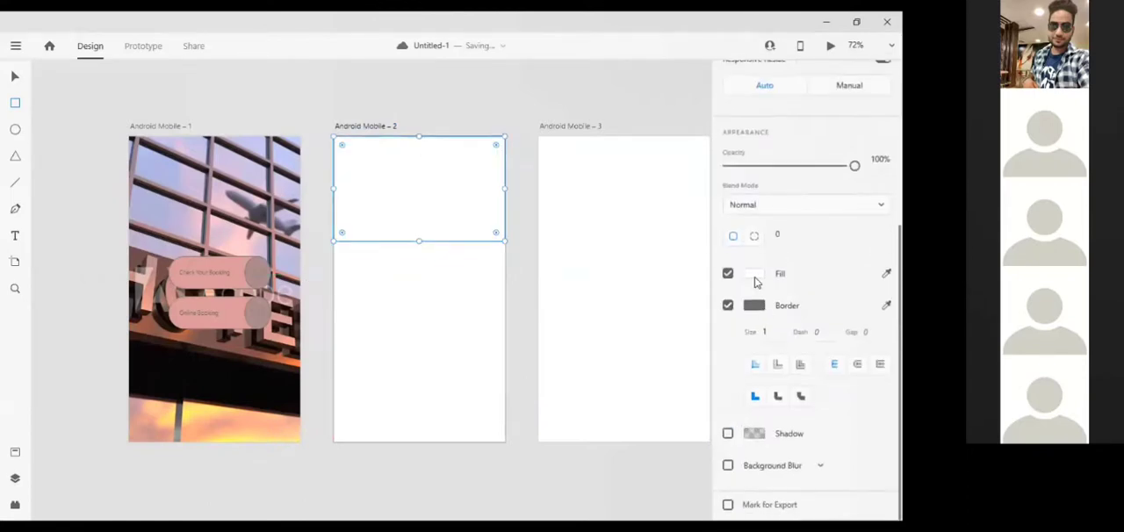
pyautogui.click(752, 275)
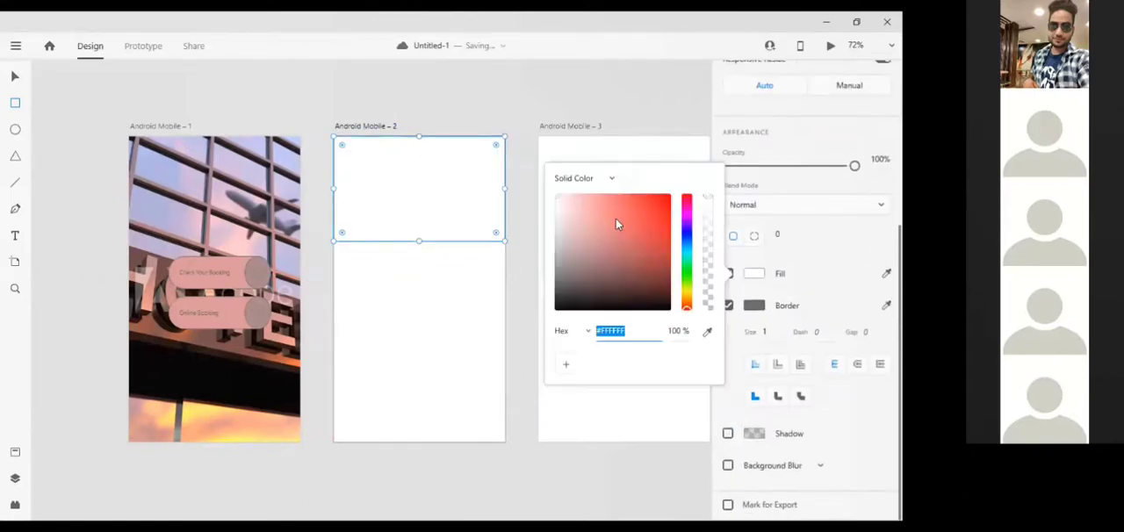
pyautogui.click(688, 242)
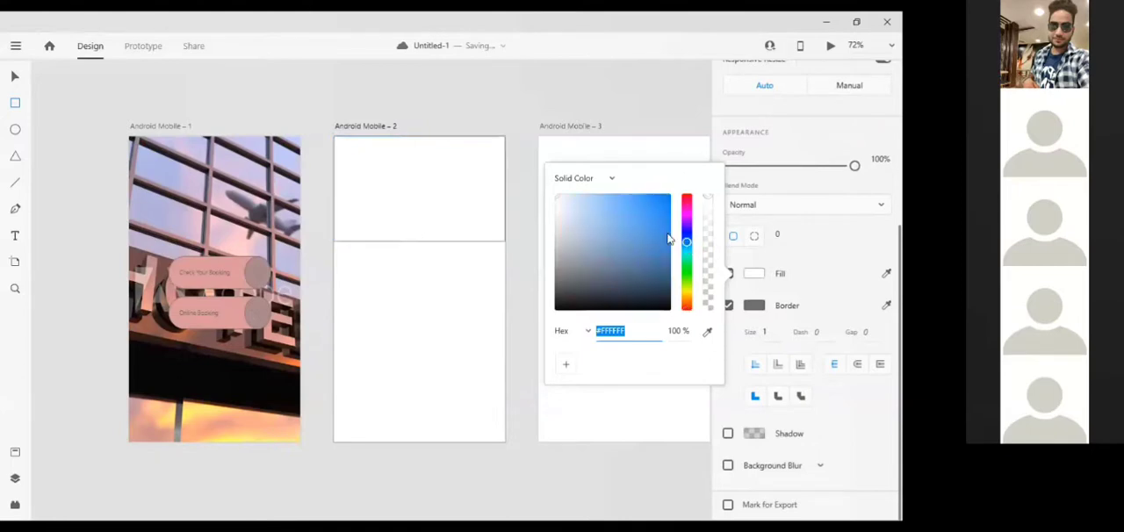
pyautogui.moveTo(634, 208); pyautogui.dragTo(619, 228)
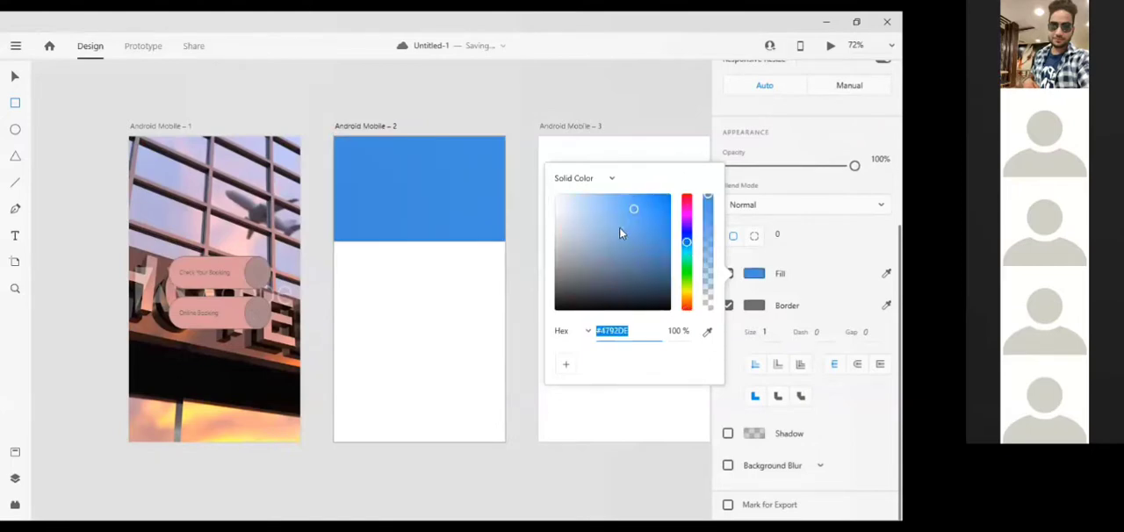
pyautogui.click(605, 207)
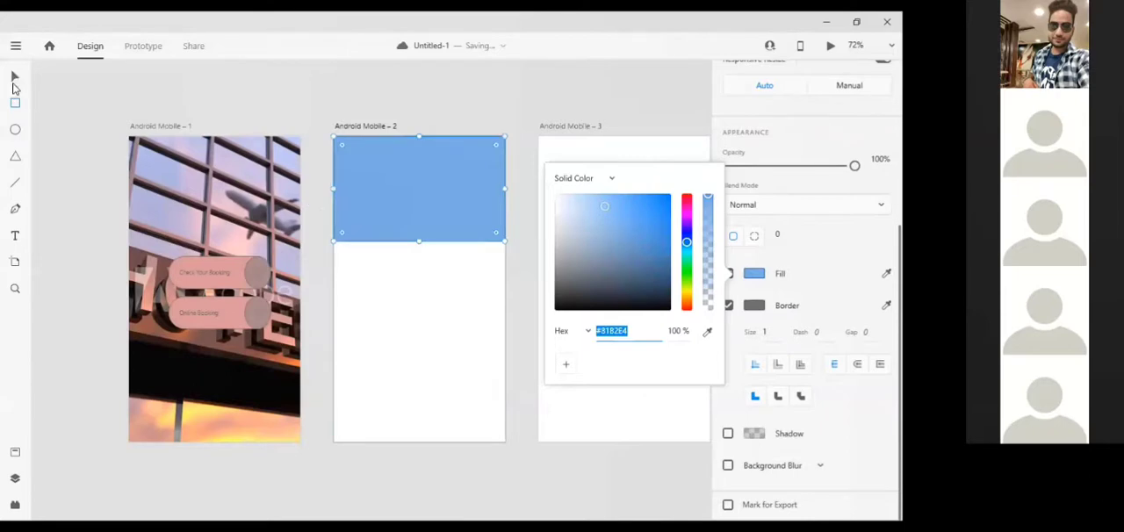
pyautogui.click(422, 178)
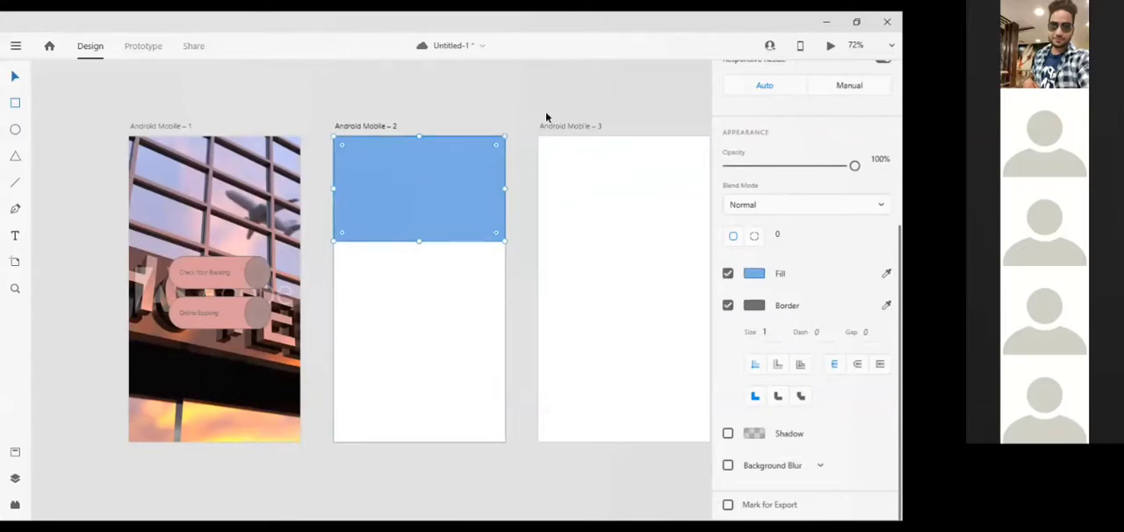
pyautogui.click(101, 129)
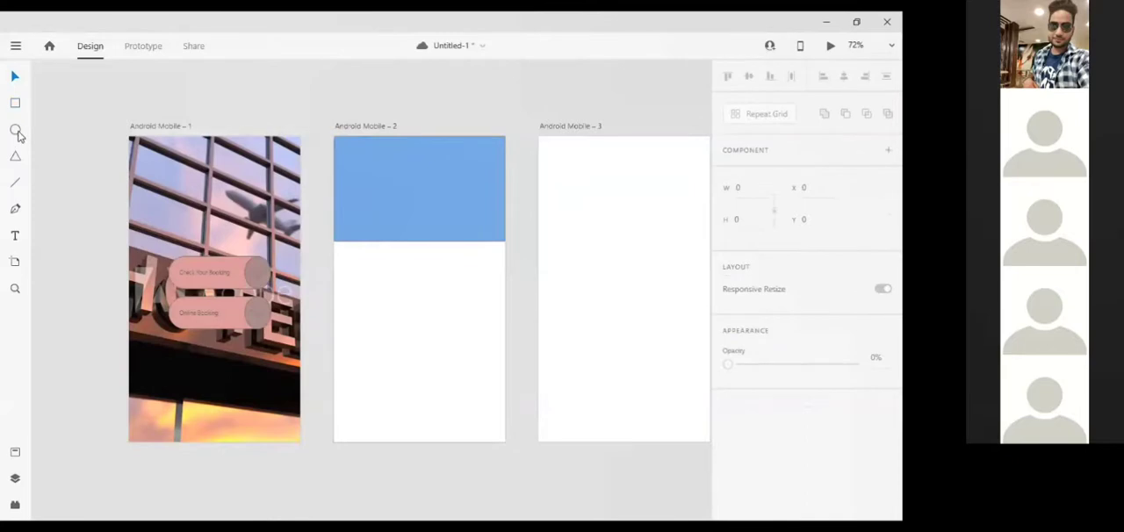
# Draw a white rectangle about 179 × 36 px at the blue header's top edge and round its corners to 17
pyautogui.click(15, 106)
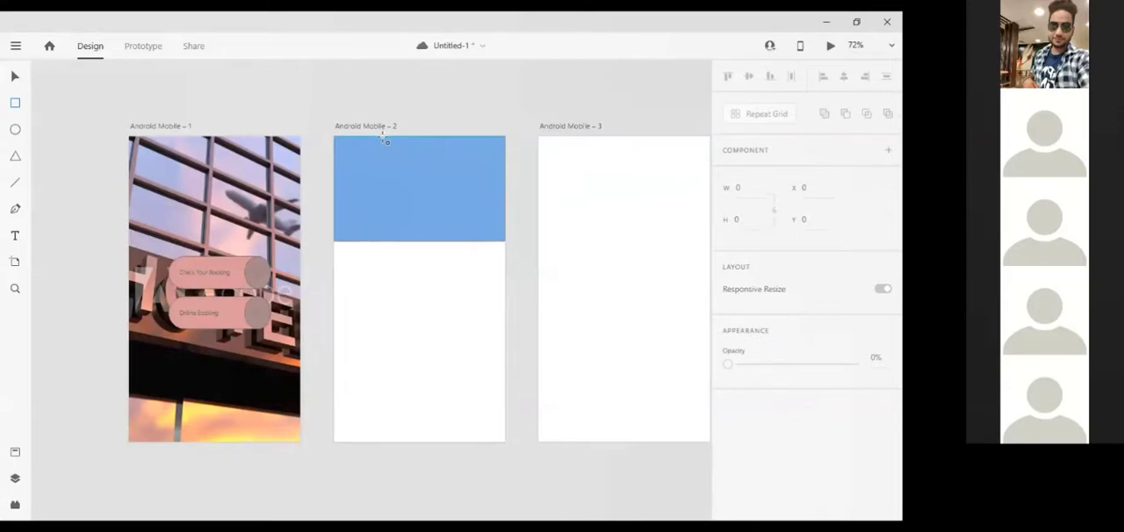
pyautogui.moveTo(384, 138)
pyautogui.mouseDown()
pyautogui.moveTo(454, 161)
pyautogui.moveTo(470, 156)
pyautogui.moveTo(464, 147)
pyautogui.mouseUp()
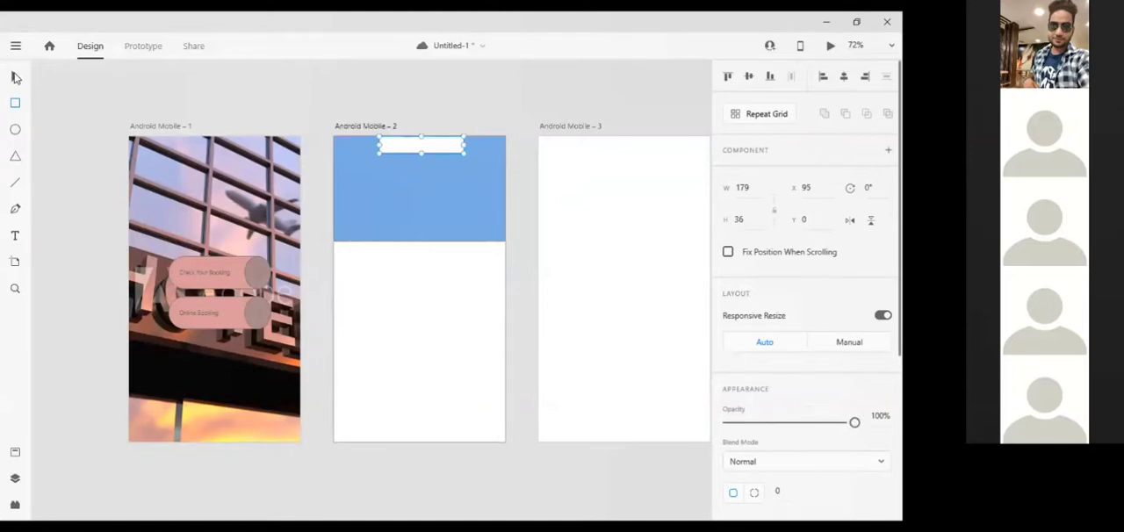
pyautogui.click(15, 77)
pyautogui.scroll(5, 409, 172)
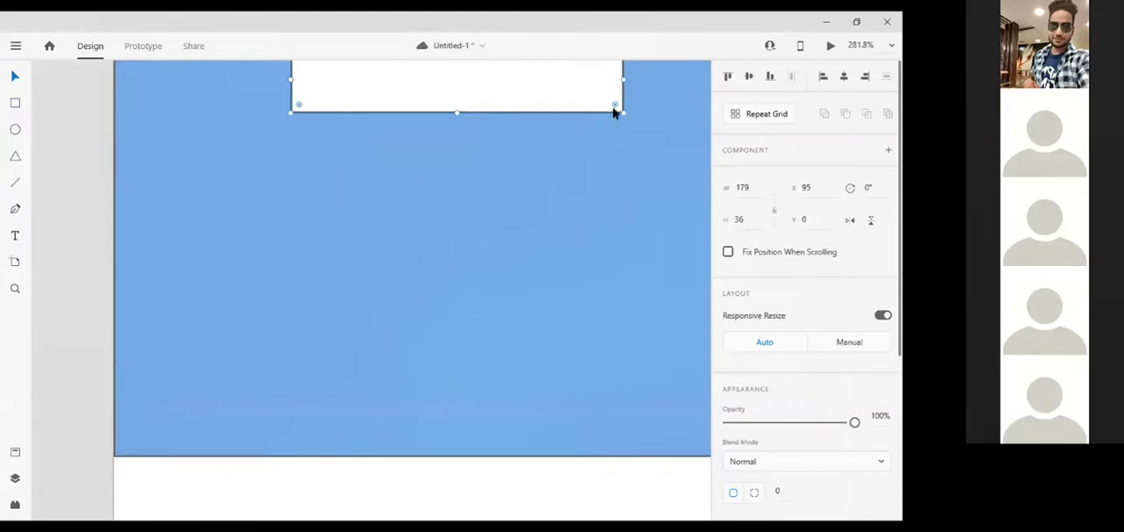
pyautogui.moveTo(614, 105); pyautogui.dragTo(594, 81)
pyautogui.scroll(1, 599, 85)
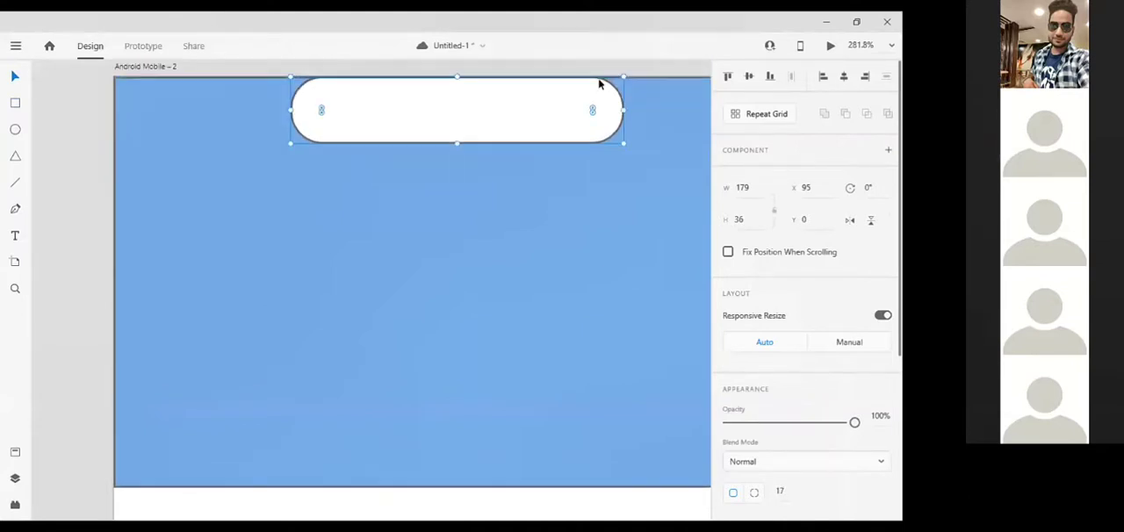
# Move the white rounded bar up to Y -16 so it extends partly above the artboard's top edge
pyautogui.press('Up')
pyautogui.press('Up')
pyautogui.press('Up')
pyautogui.press('Up')
pyautogui.press('Up')
pyautogui.press('Up')
pyautogui.press('Up')
pyautogui.press('Up')
pyautogui.press('Up')
pyautogui.press('Up')
pyautogui.press('Up')
pyautogui.press('Up')
pyautogui.press('Up')
pyautogui.press('Up')
pyautogui.press('Up')
pyautogui.press('Up')
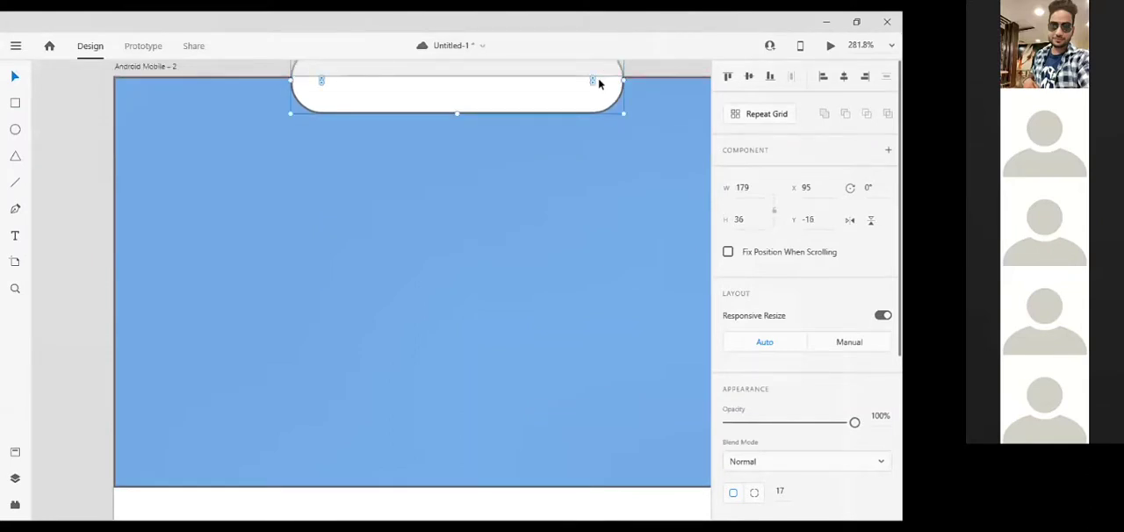
# Draw a thin rectangle about 67 × 6 px inside the white rounded bar on Android Mobile – 2
pyautogui.scroll(-2, 600, 85)
pyautogui.scroll(3, 627, 123)
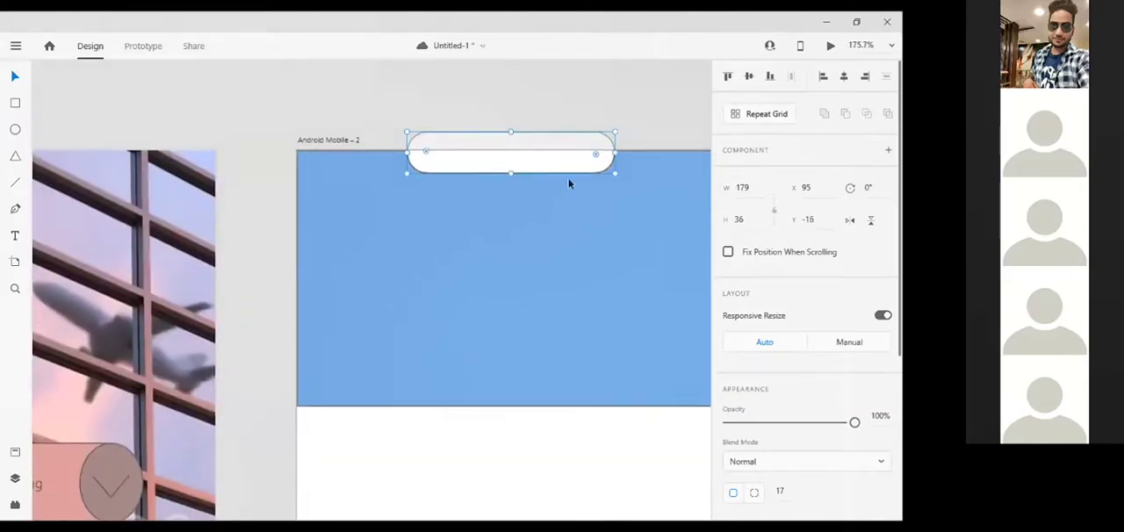
pyautogui.click(490, 249)
pyautogui.scroll(3, 490, 249)
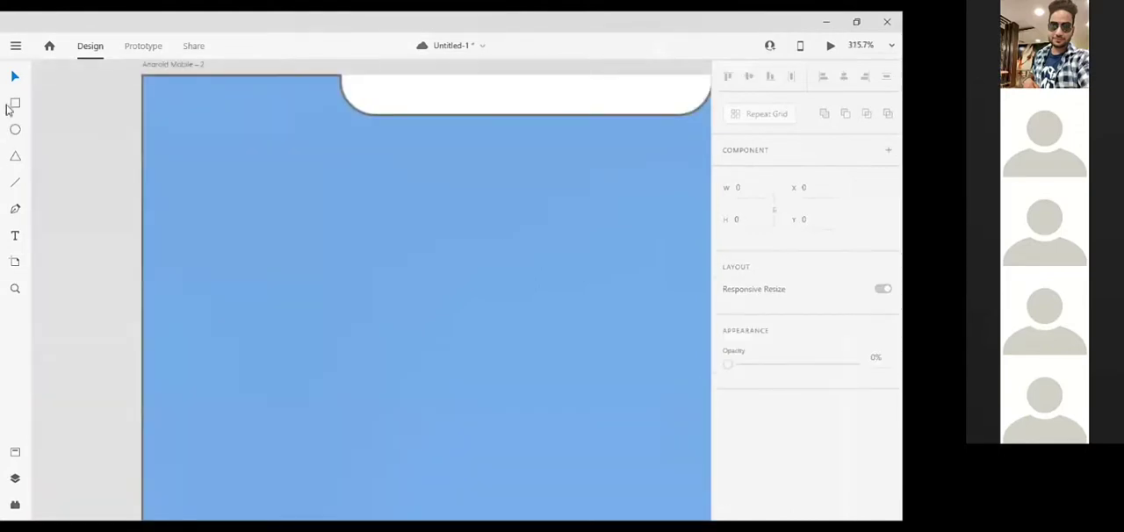
pyautogui.click(16, 130)
pyautogui.click(14, 104)
pyautogui.moveTo(479, 88); pyautogui.dragTo(620, 99)
# Round the thin rectangle's corners to 3 and deselect it
pyautogui.scroll(5, 620, 98)
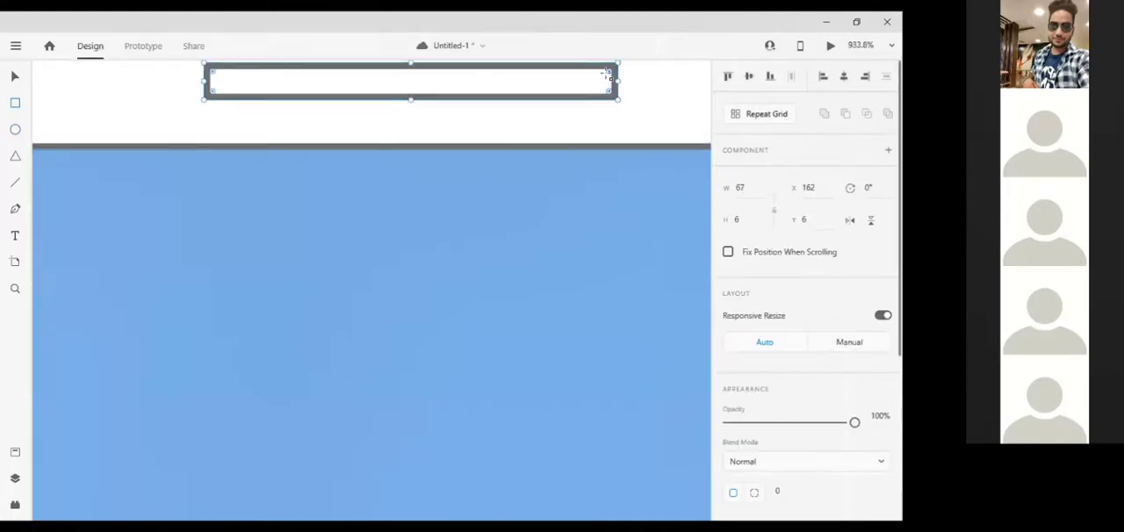
pyautogui.moveTo(608, 74); pyautogui.dragTo(587, 83)
pyautogui.scroll(-1, 587, 83)
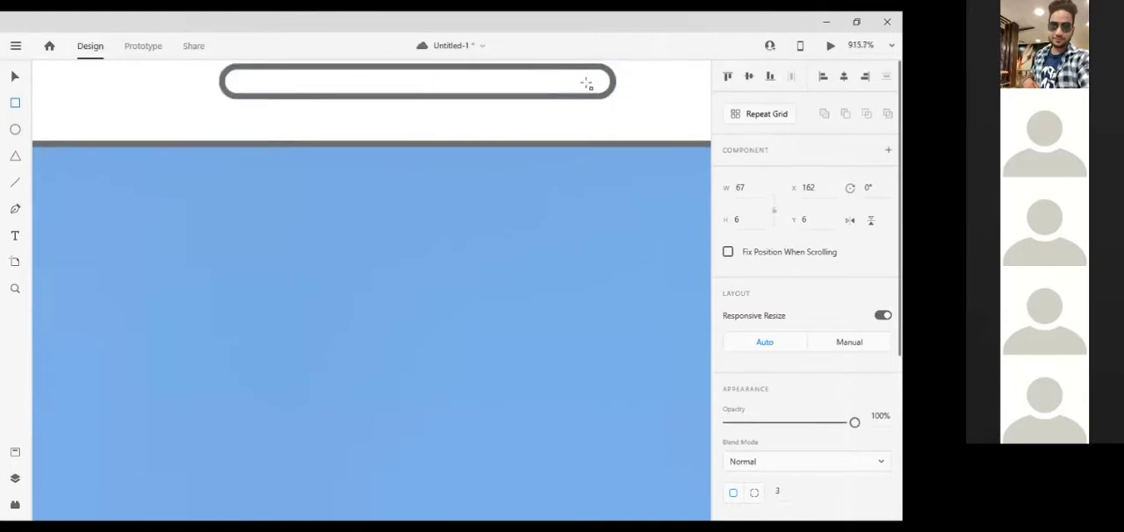
pyautogui.scroll(-5, 586, 84)
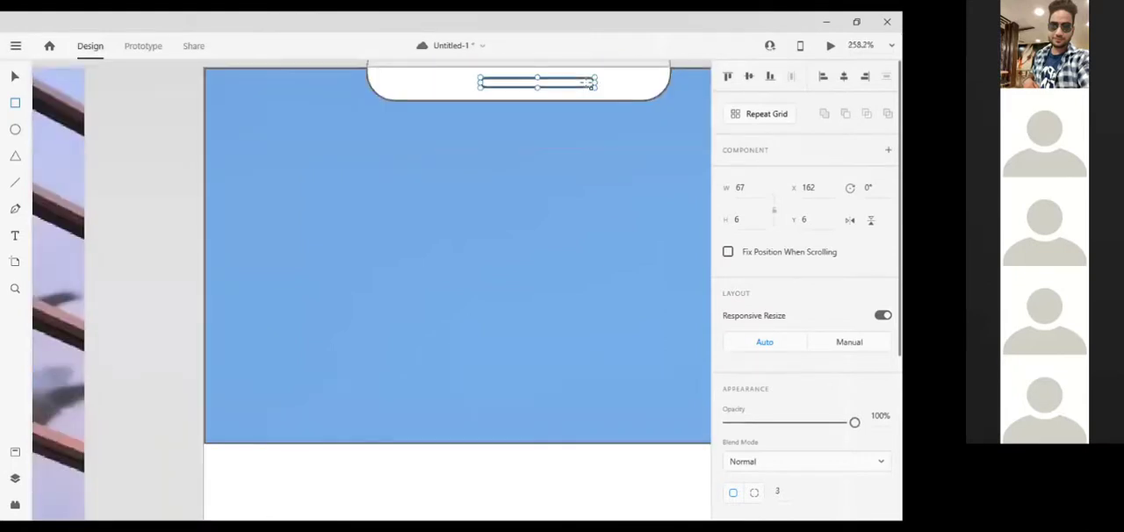
pyautogui.scroll(-2, 587, 84)
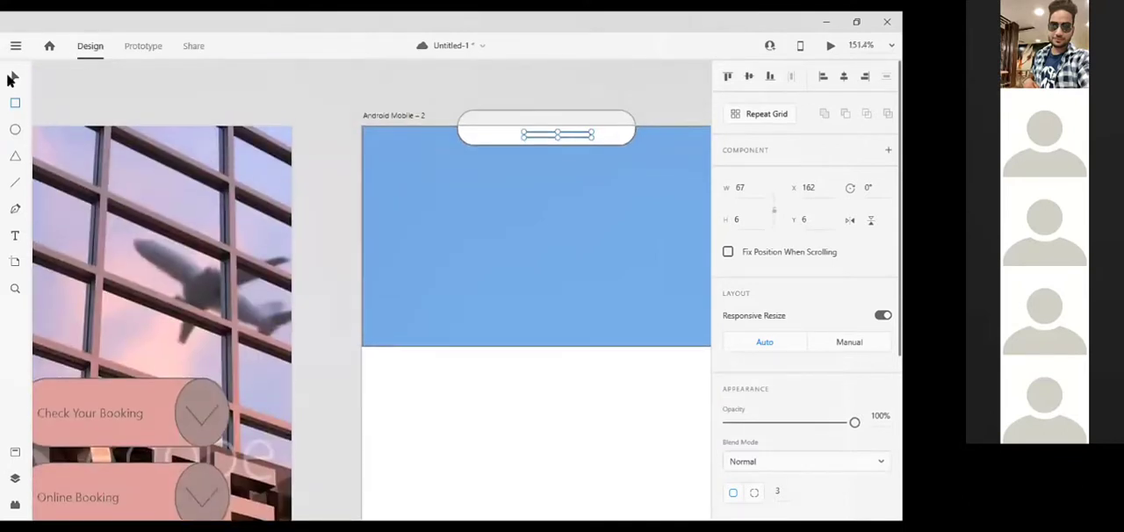
pyautogui.click(638, 84)
# Draw a white search bar about 183 × 21 px at X 95, Y 123 in the blue header and round its corners to 8
pyautogui.hscroll(3, 637, 83)
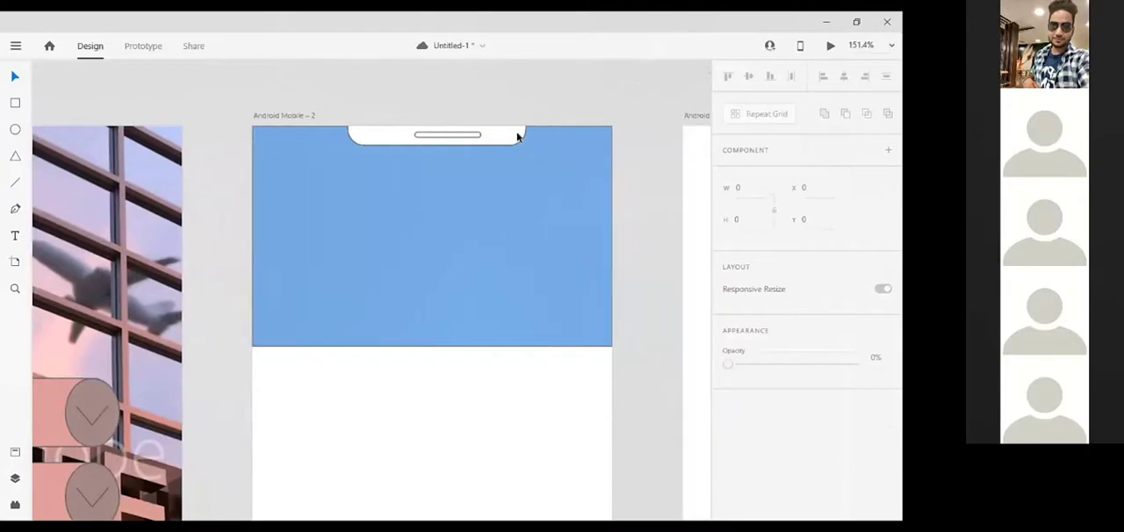
pyautogui.click(14, 105)
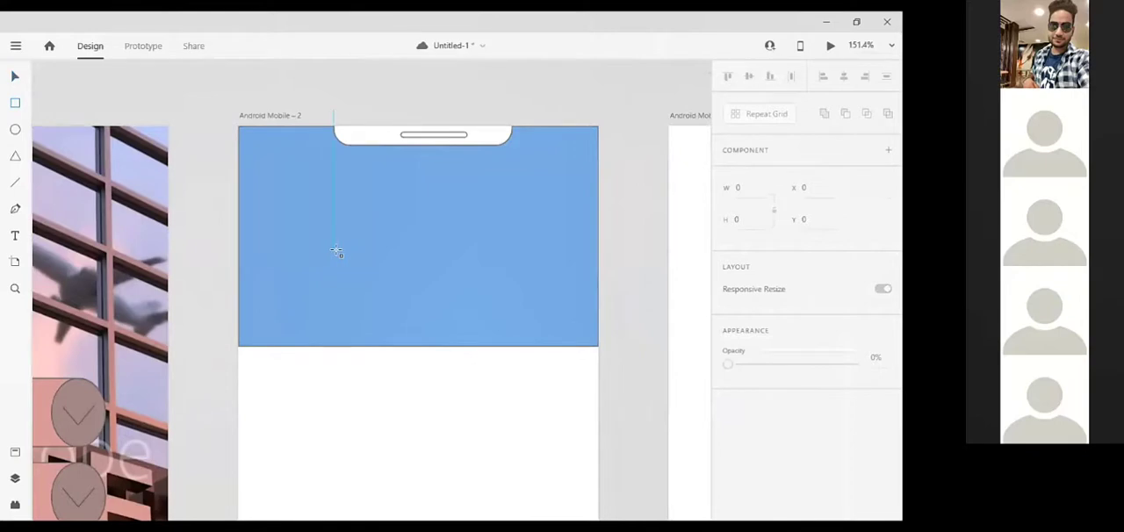
pyautogui.moveTo(334, 250); pyautogui.dragTo(470, 264)
pyautogui.moveTo(492, 273); pyautogui.dragTo(518, 272)
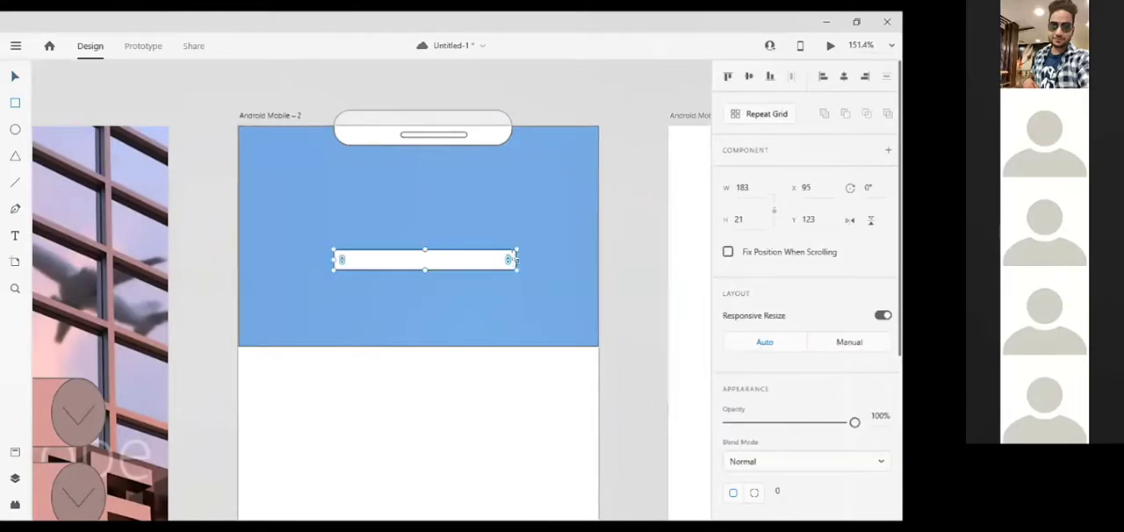
pyautogui.moveTo(507, 260); pyautogui.dragTo(511, 259)
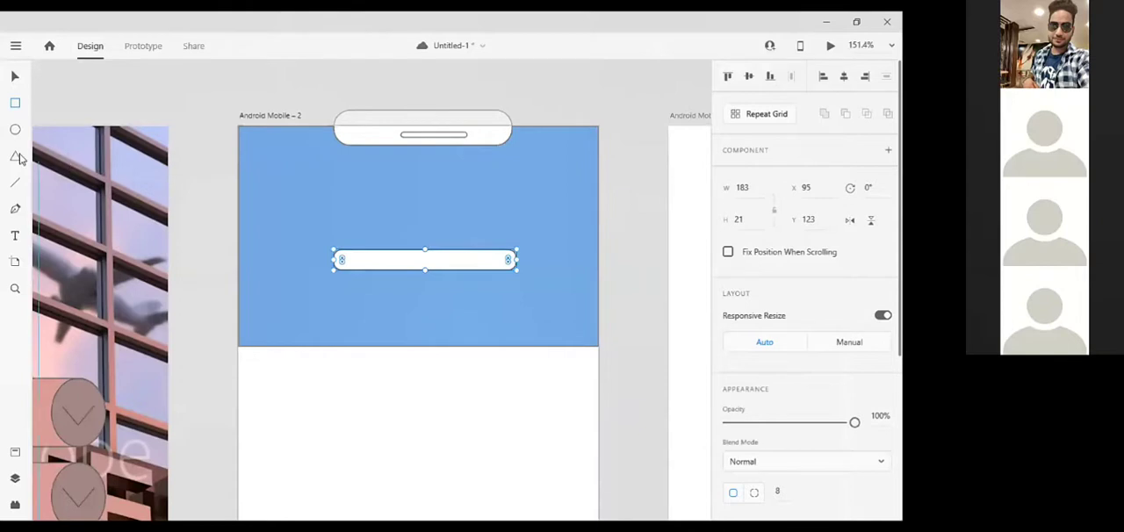
pyautogui.click(14, 238)
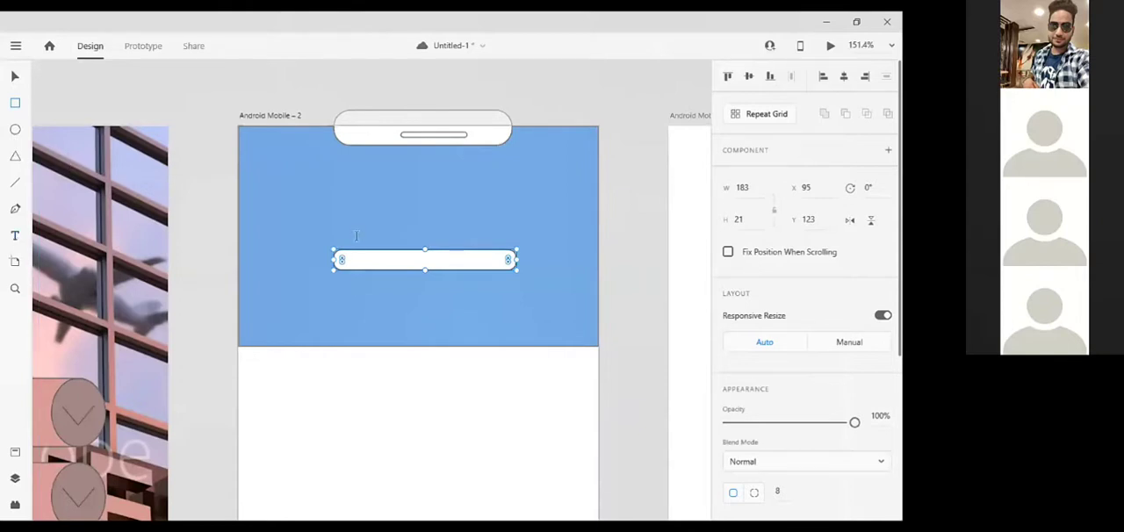
pyautogui.moveTo(344, 257); pyautogui.dragTo(490, 269)
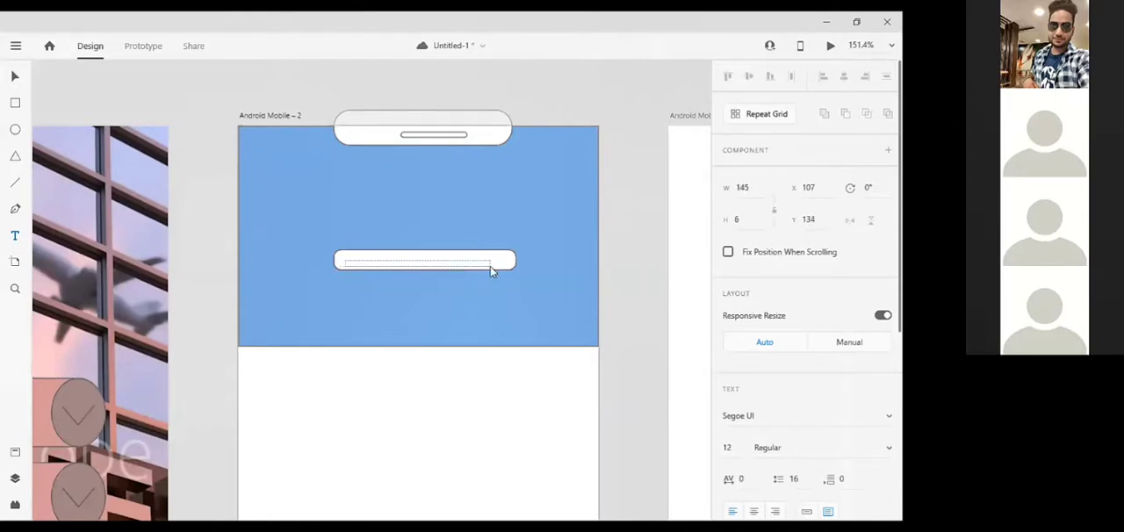
pyautogui.press('Escape')
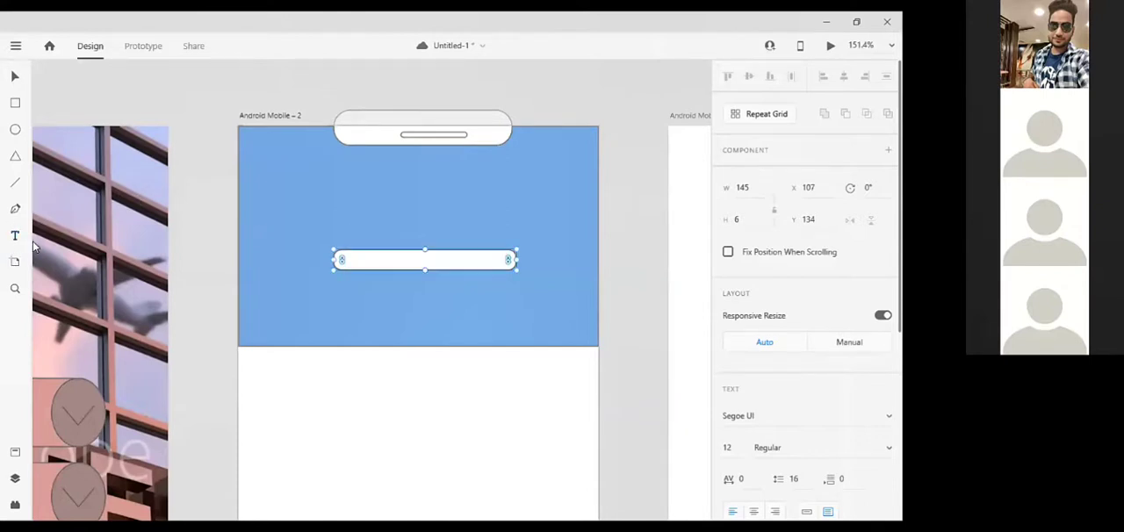
pyautogui.click(342, 257)
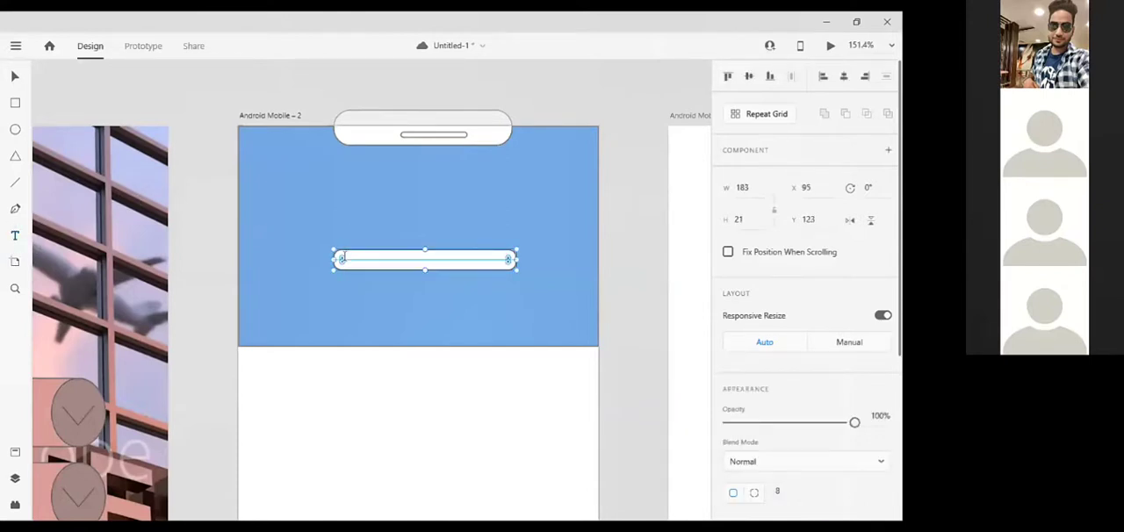
# Add the text "Hotel Search" in a text area about 150 × 12 px inside the white search bar
pyautogui.scroll(5, 342, 257)
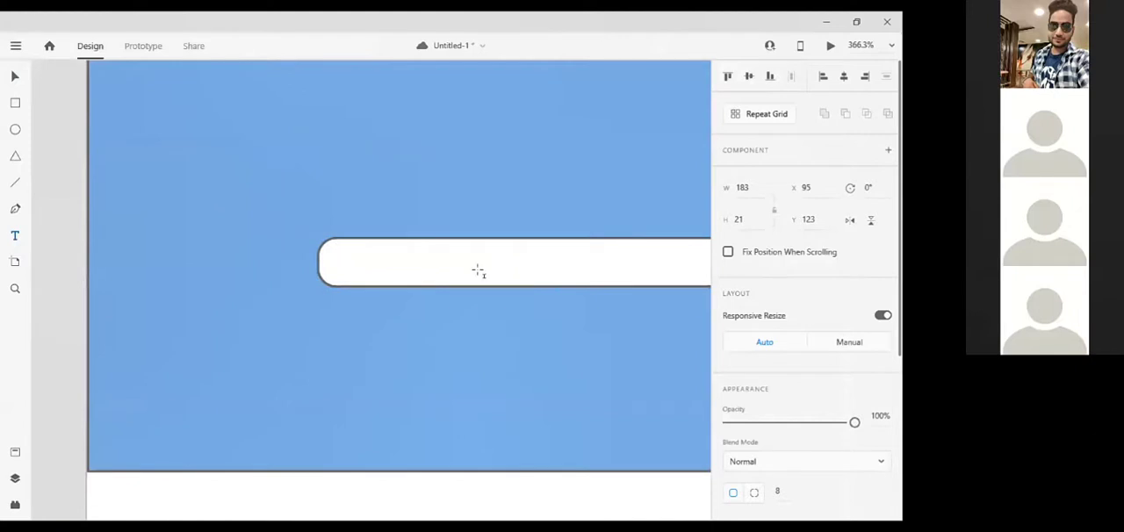
pyautogui.moveTo(338, 250); pyautogui.dragTo(700, 277)
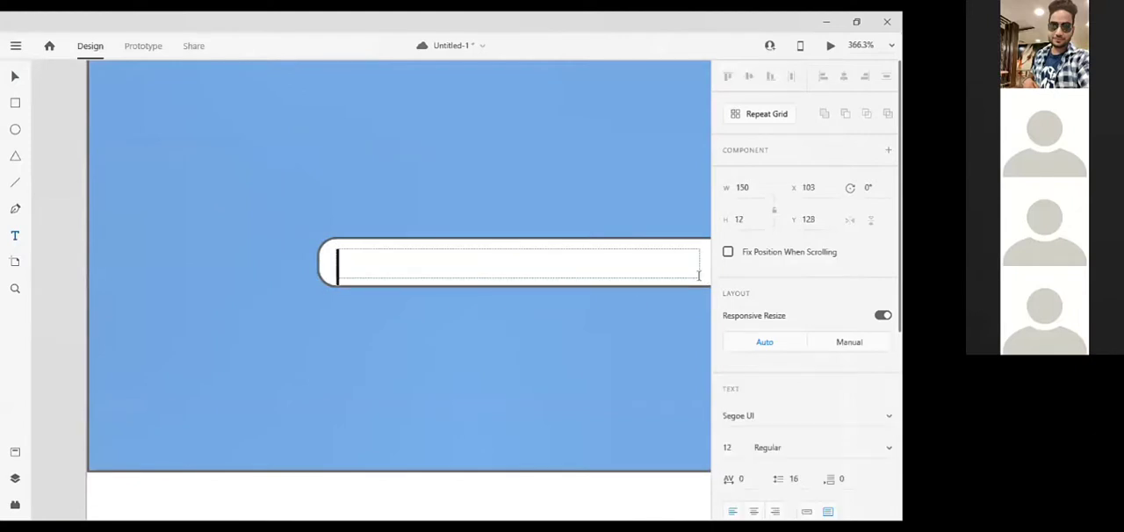
pyautogui.write('Ho')
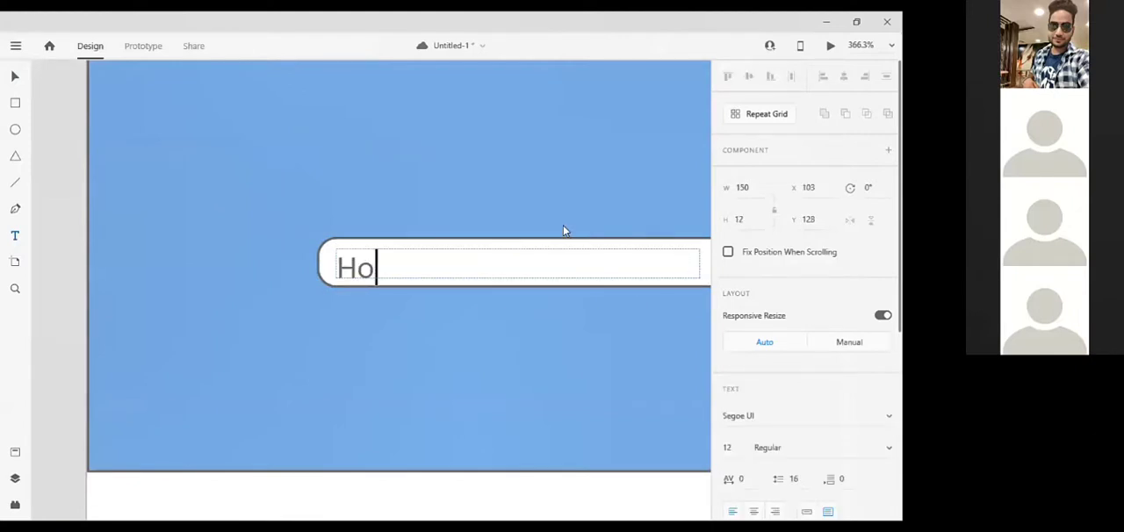
pyautogui.write('tel S')
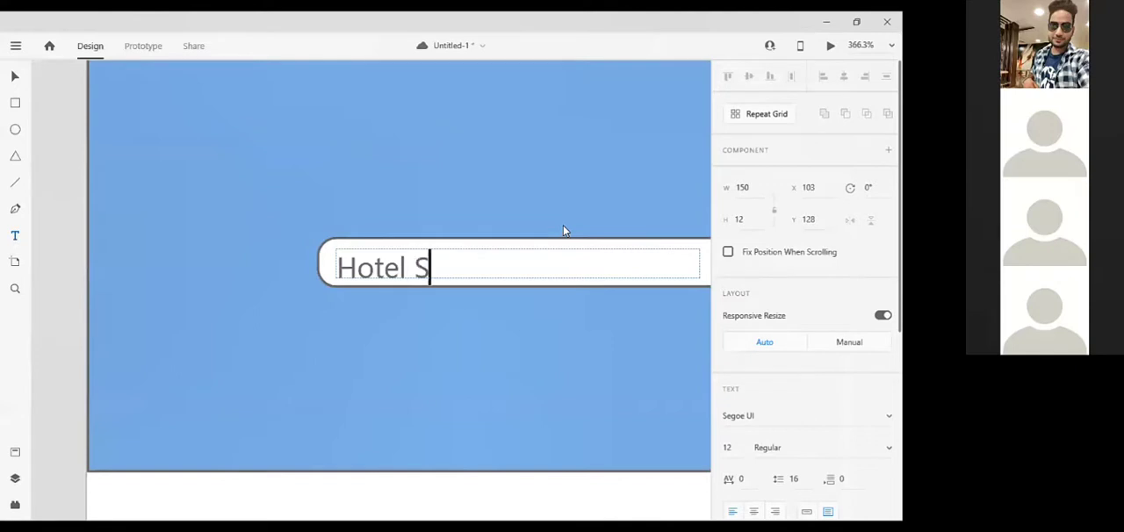
pyautogui.write('earch')
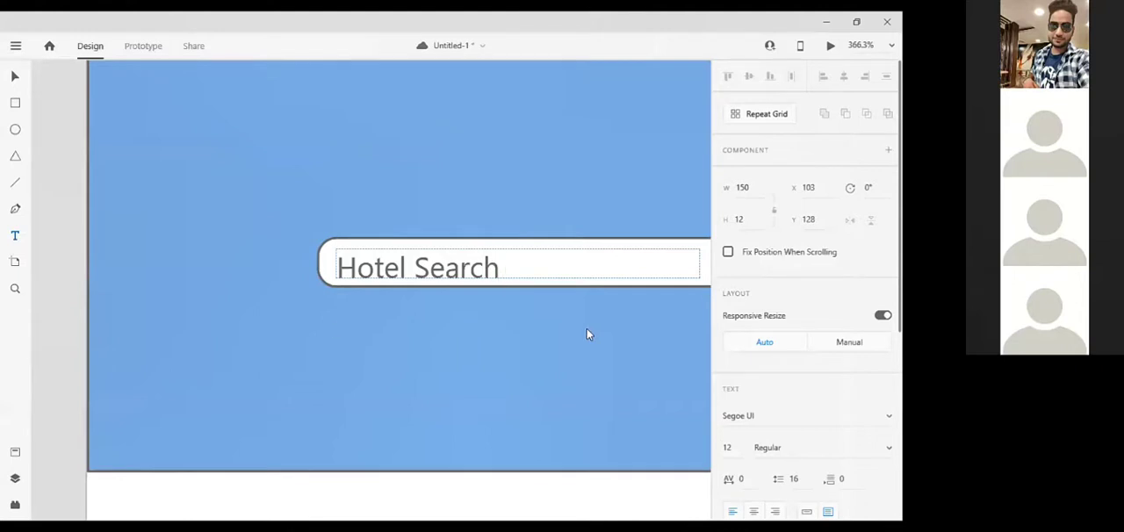
pyautogui.press('Escape')
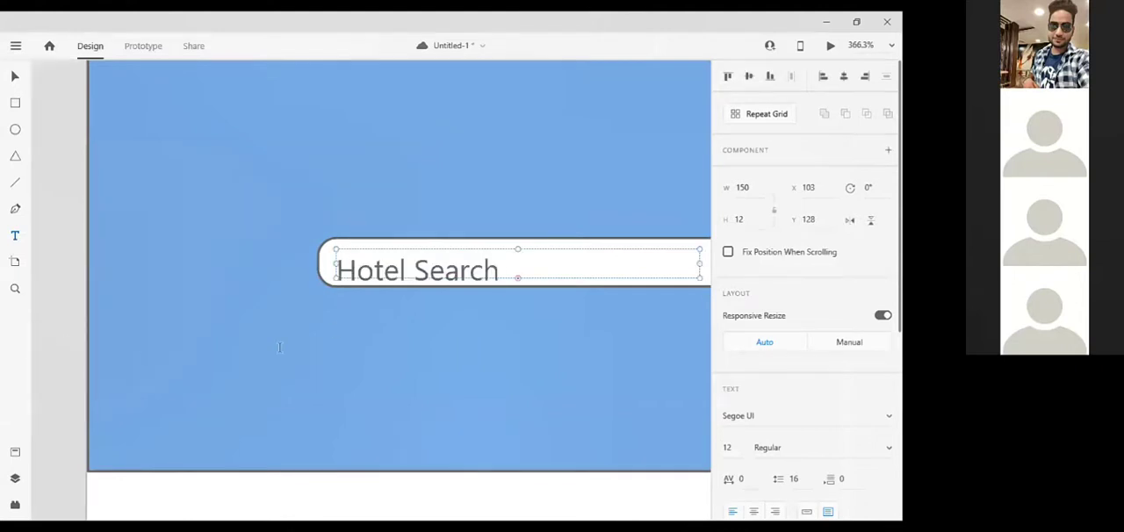
# Fill the search bar's "Hotel Search" text with the light blue #71BEDB
pyautogui.scroll(-4, 279, 348)
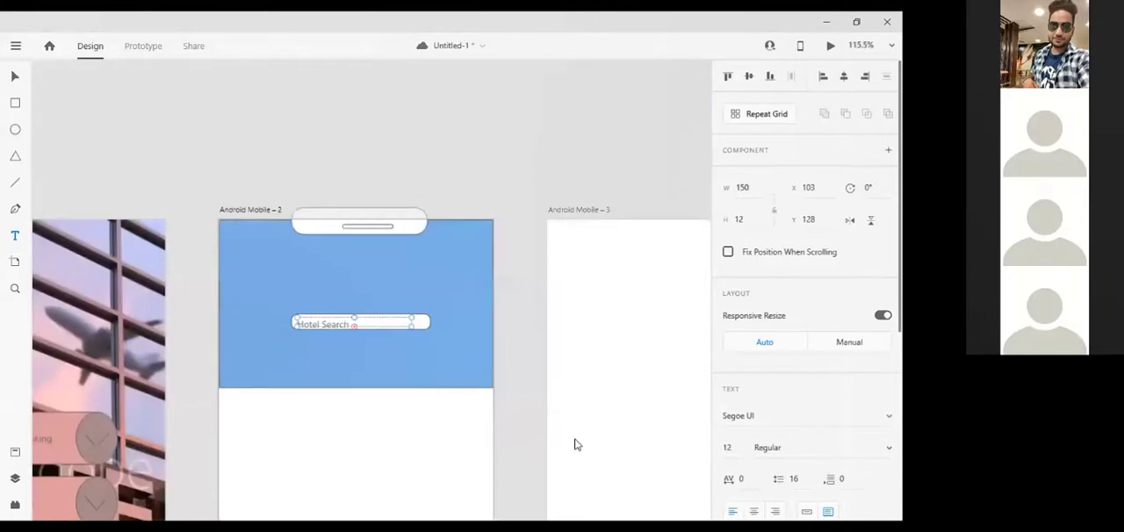
pyautogui.scroll(-4, 804, 422)
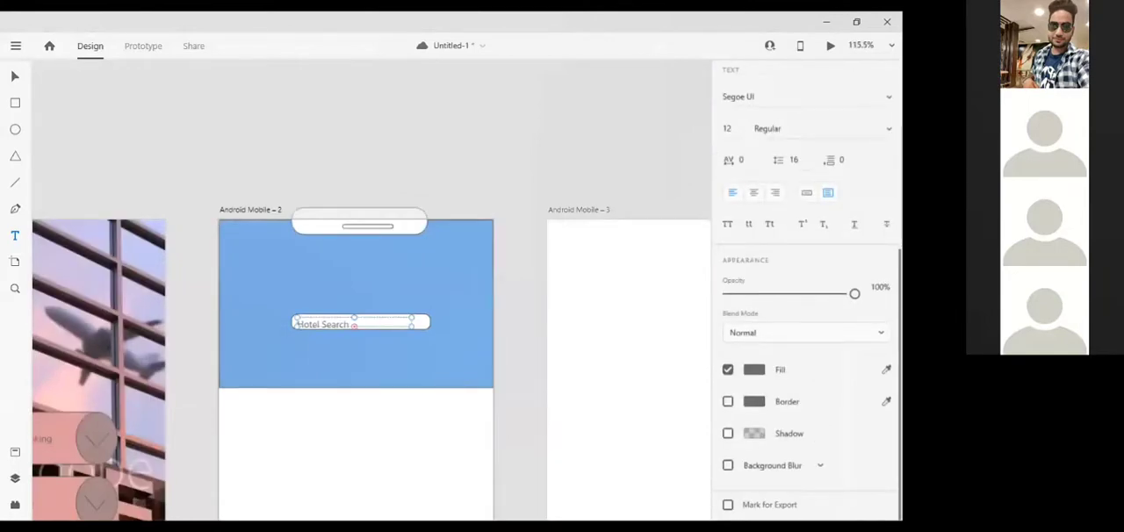
pyautogui.click(755, 370)
pyautogui.click(686, 332)
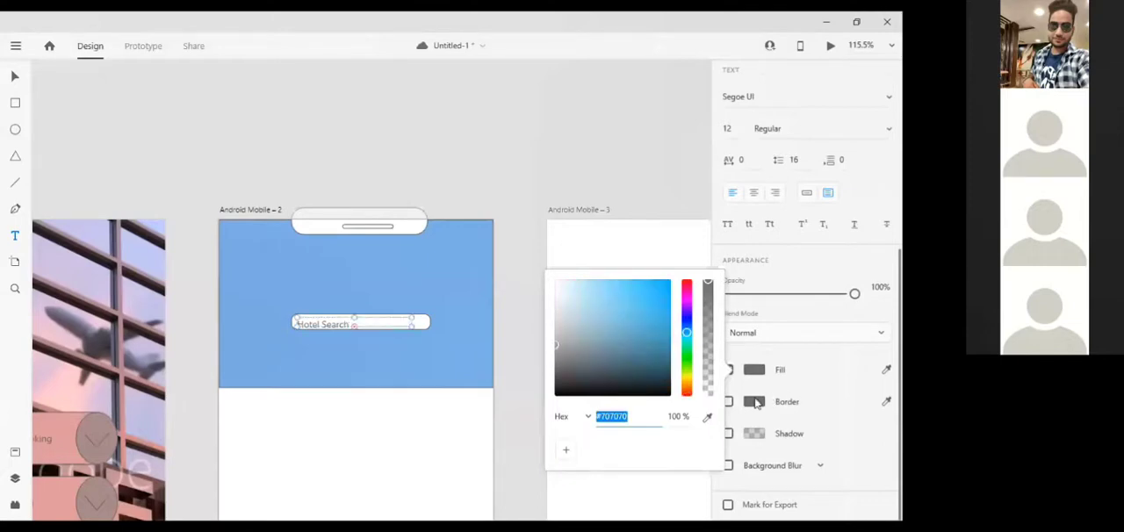
pyautogui.click(611, 296)
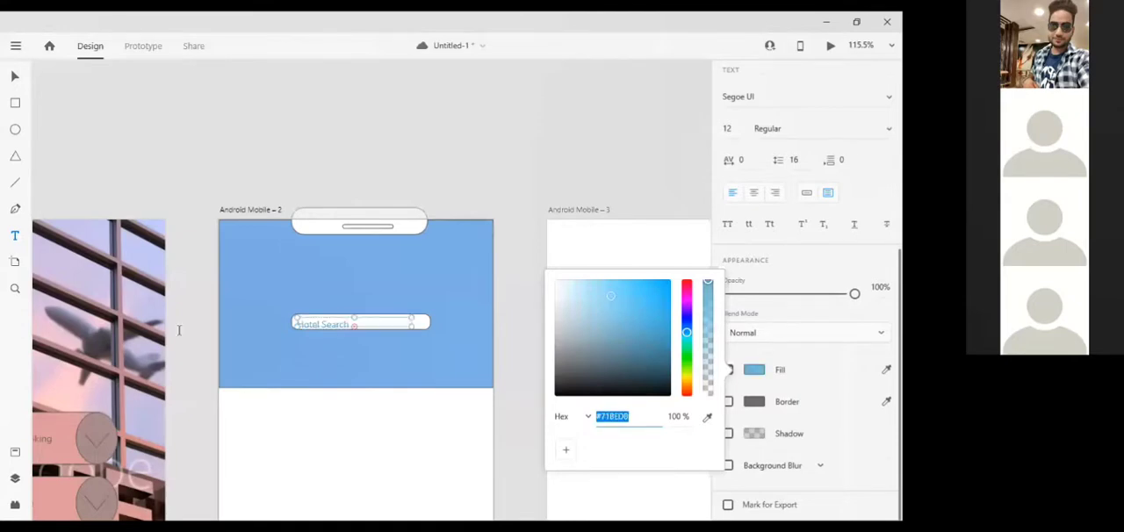
# Nudge the "Hotel Search" text up slightly so it sits within the search bar's outline
pyautogui.click(353, 320)
pyautogui.press('Up')
pyautogui.press('Up')
pyautogui.press('Up')
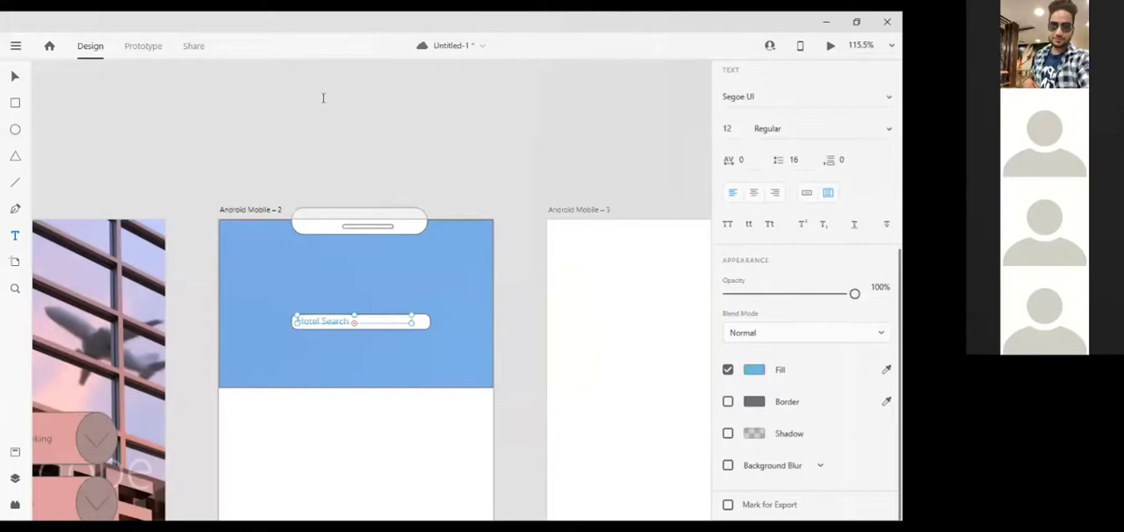
# Add a second "Hotel Search" text area as a heading on the blue header just above the search bar
pyautogui.scroll(5, 110, 296)
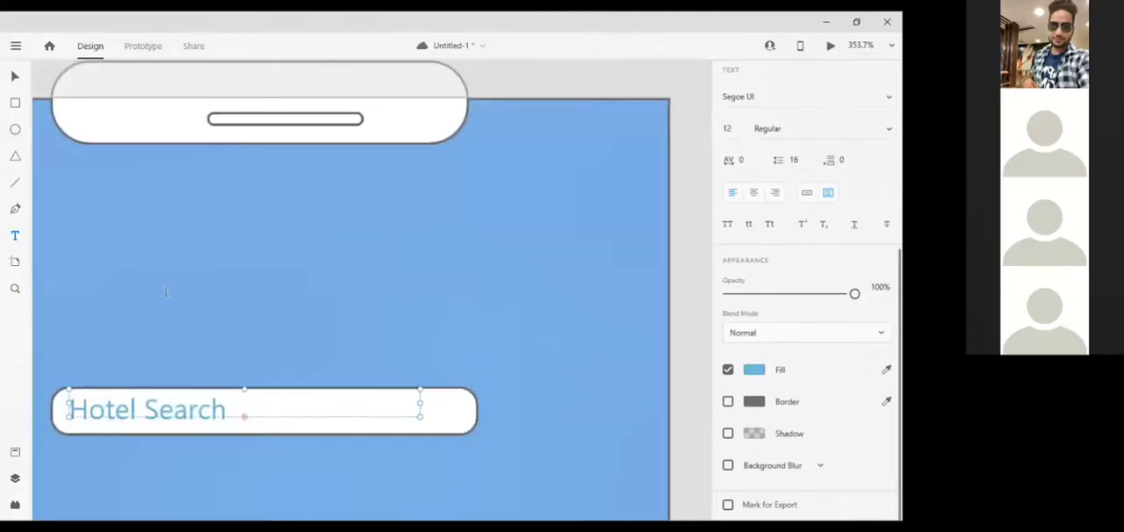
pyautogui.moveTo(146, 286); pyautogui.dragTo(445, 344)
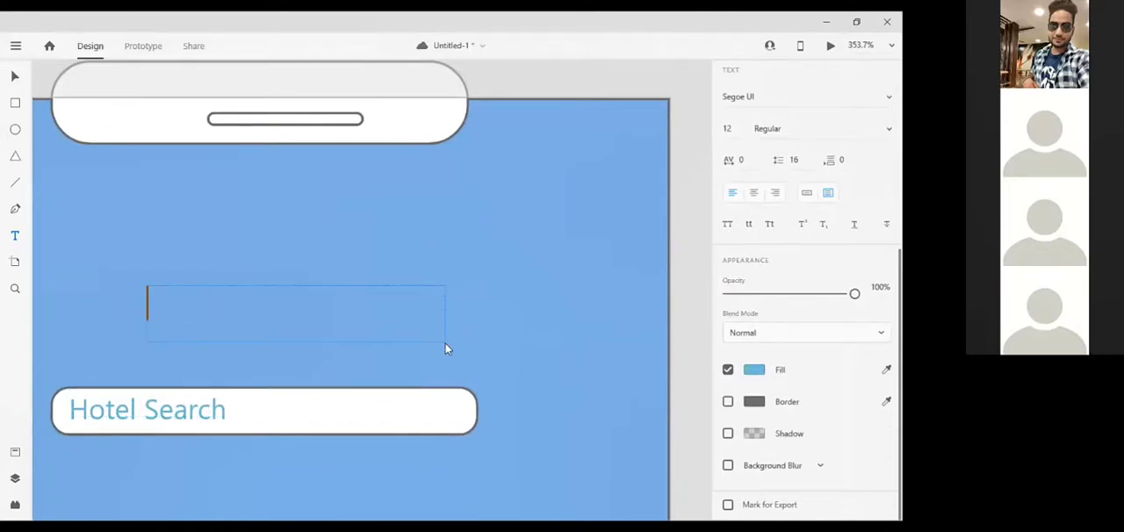
pyautogui.write('Hotel Search')
pyautogui.click(754, 372)
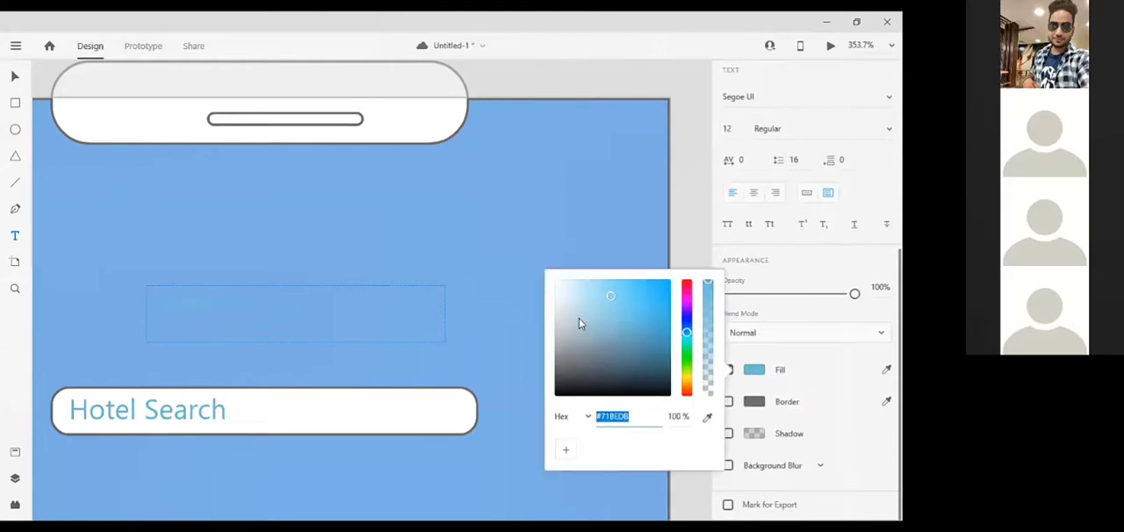
pyautogui.click(563, 294)
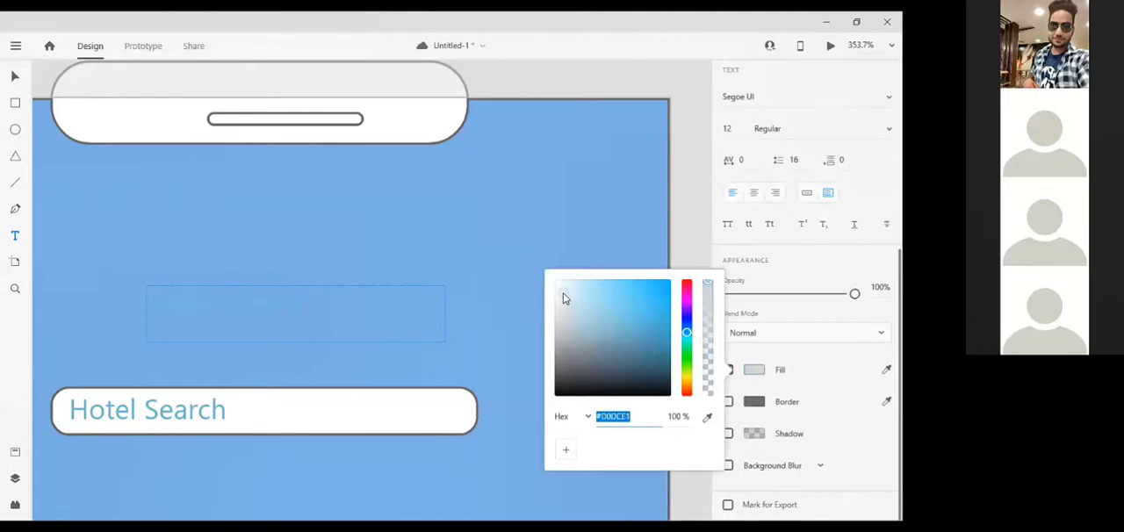
pyautogui.click(559, 286)
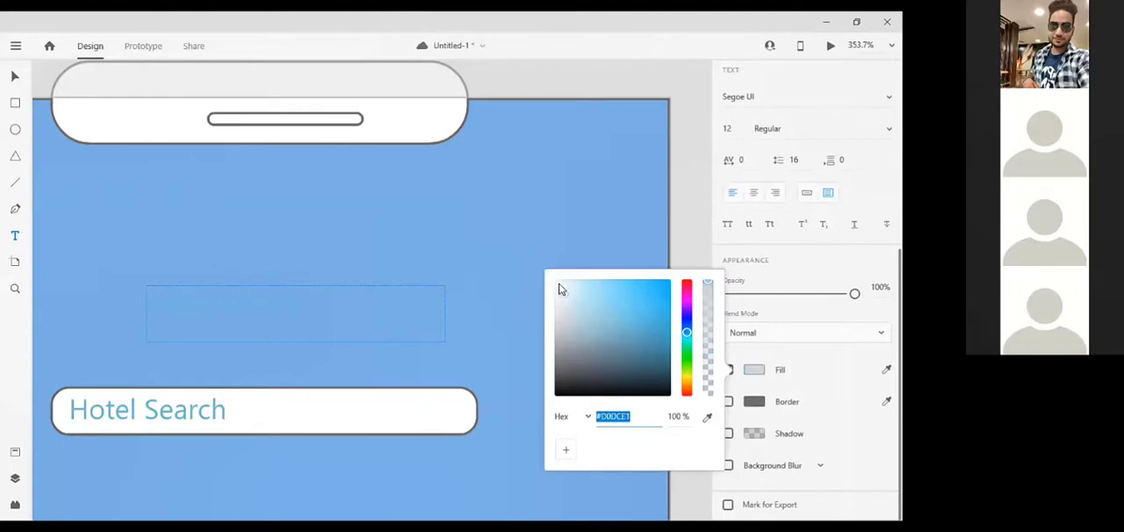
# Select the whole heading text above the search bar and fill it with the near-white #EBF2F5
pyautogui.click(286, 339)
pyautogui.hotkey('ctrl', 'a')
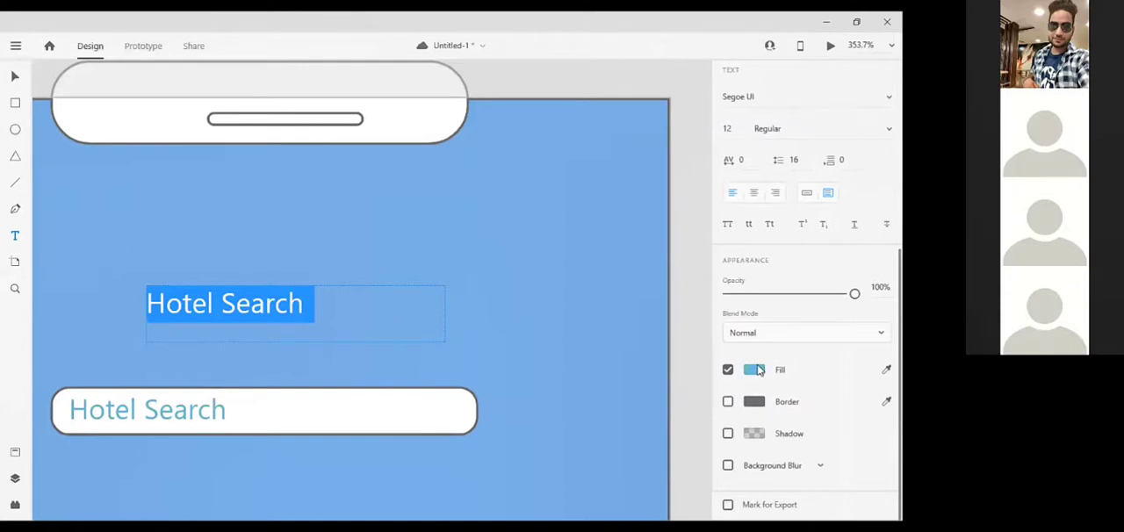
pyautogui.click(760, 370)
pyautogui.click(563, 294)
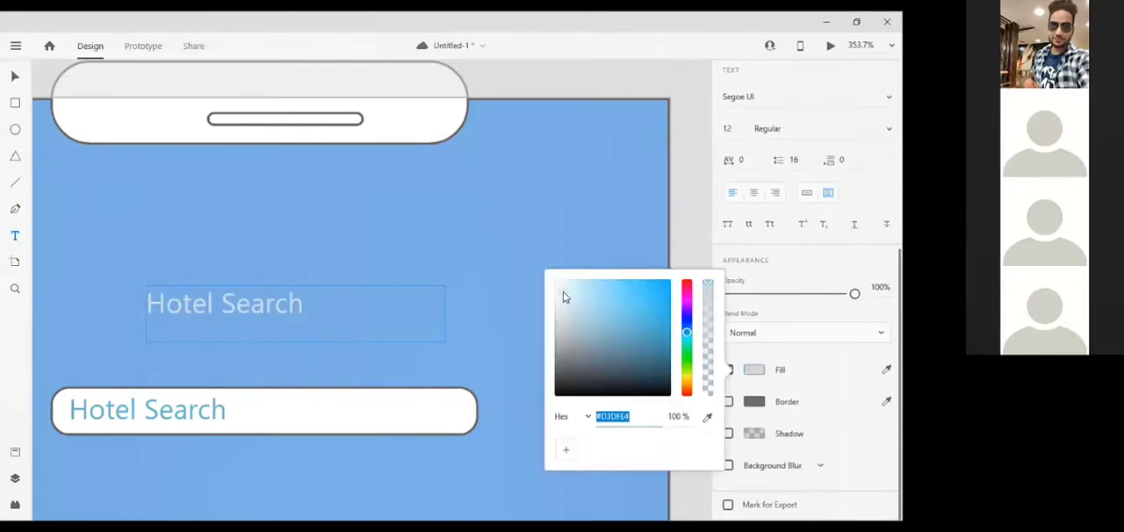
pyautogui.click(560, 286)
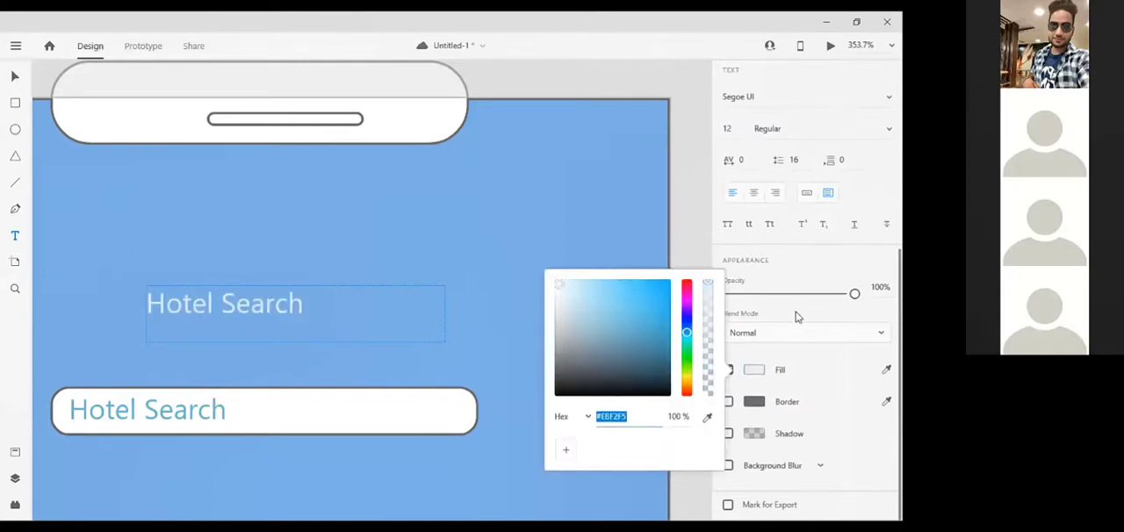
# Set the "Hotel Search" heading's font weight to Bold and nudge the heading slightly to the left
pyautogui.scroll(2, 797, 309)
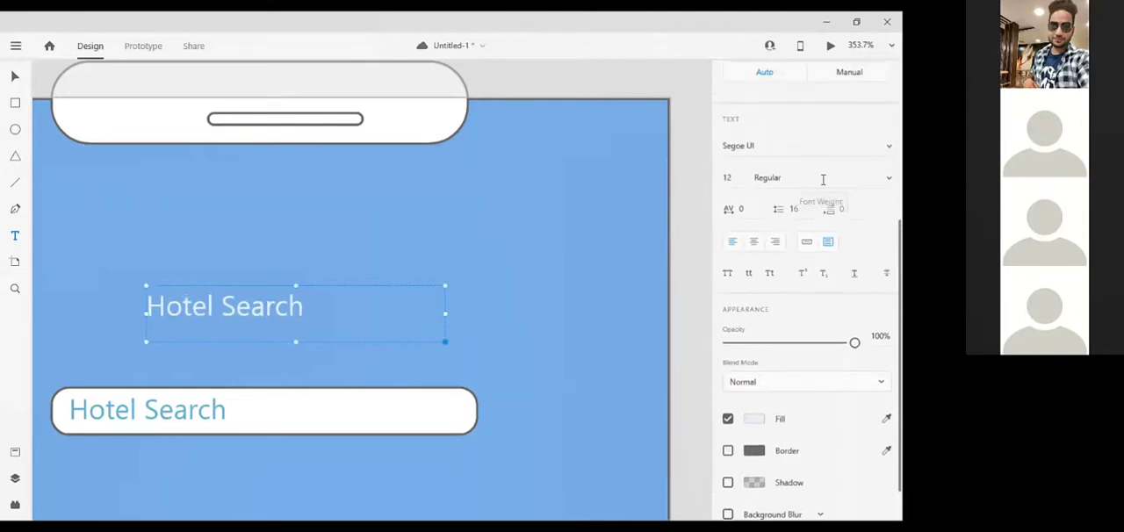
pyautogui.click(821, 178)
pyautogui.write('Bold')
pyautogui.press('Return')
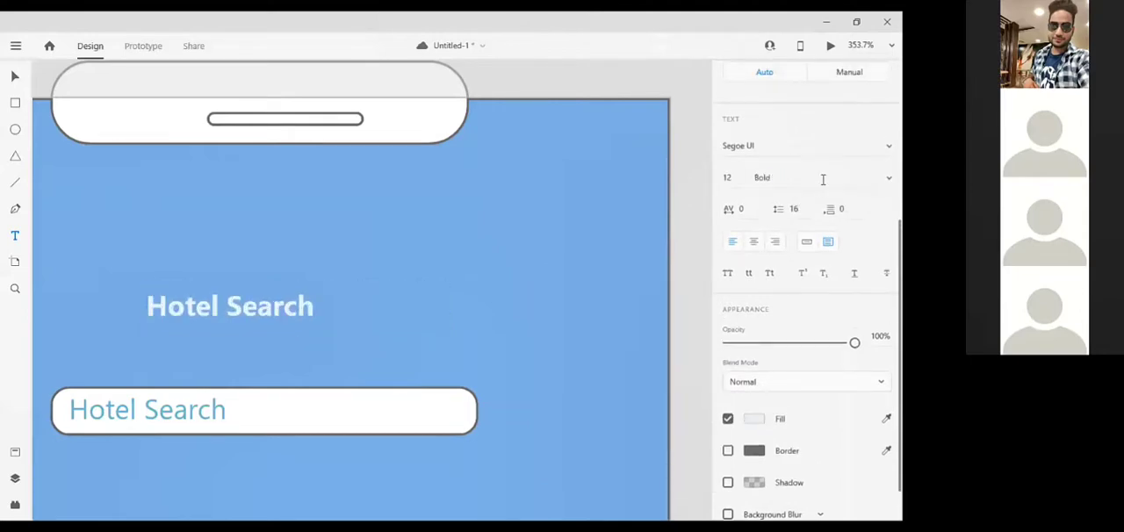
pyautogui.press('Left')
pyautogui.press('Left')
pyautogui.press('Left')
pyautogui.press('Left')
pyautogui.press('Left')
pyautogui.press('Left')
pyautogui.press('Left')
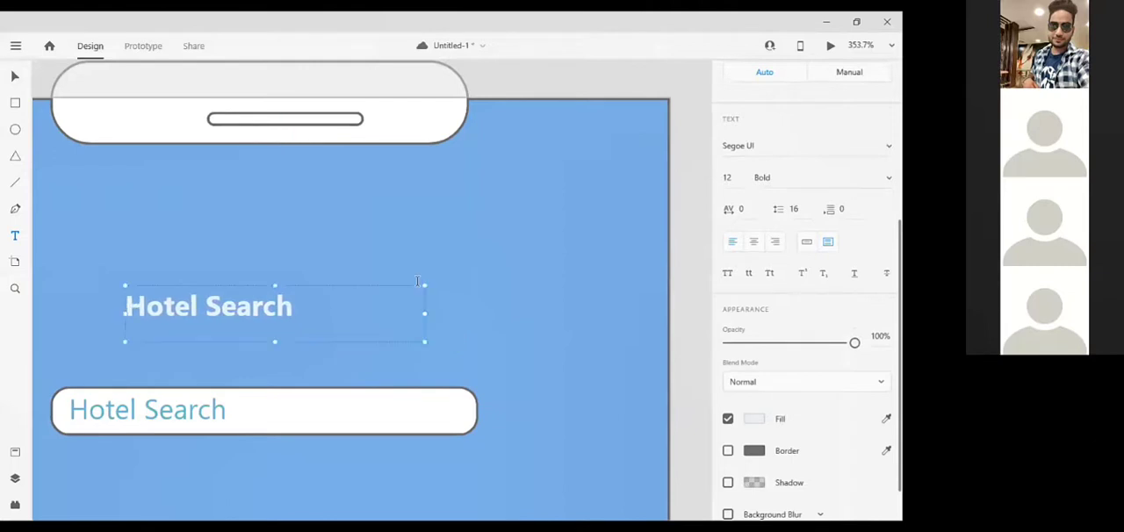
pyautogui.hotkey('ctrl', '0')
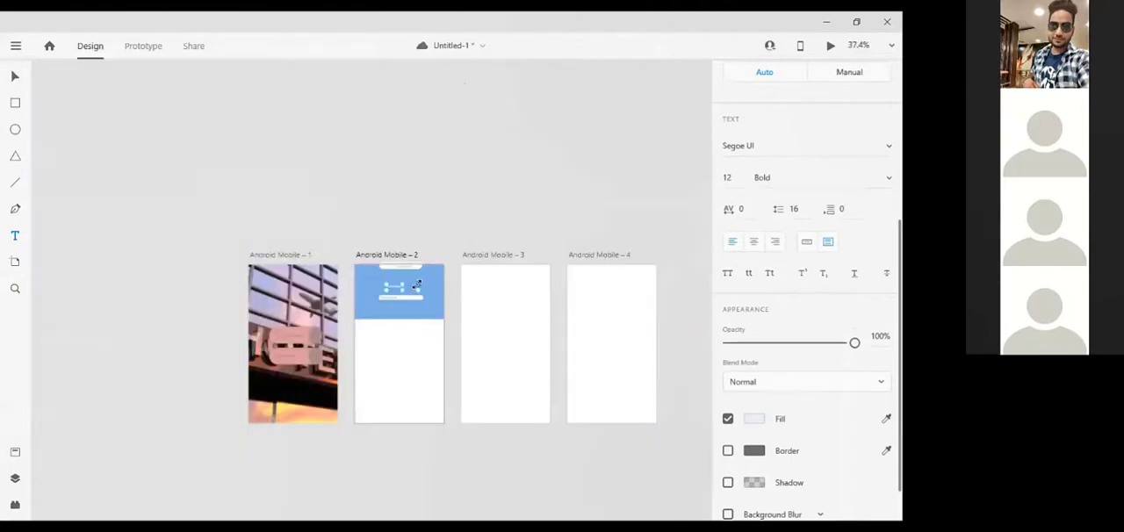
# Nudge the "Hotel Search" heading a little further left above the search bar and deselect it
pyautogui.scroll(5, 418, 281)
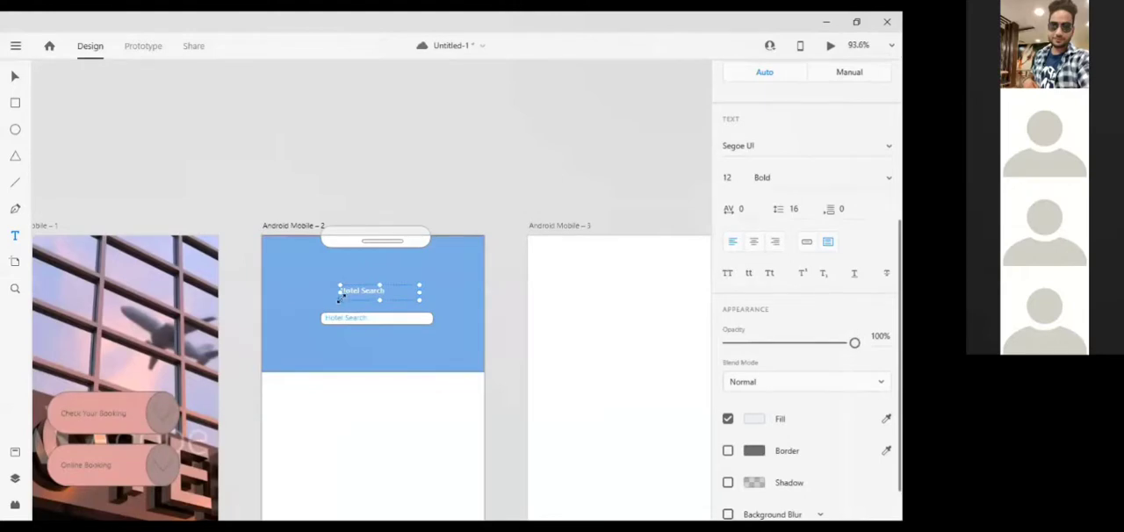
pyautogui.press('Left')
pyautogui.click(341, 290)
# Draw a small white rectangle in the upper-right corner of the blue header and nudge it slightly left as a battery body
pyautogui.scroll(5, 442, 191)
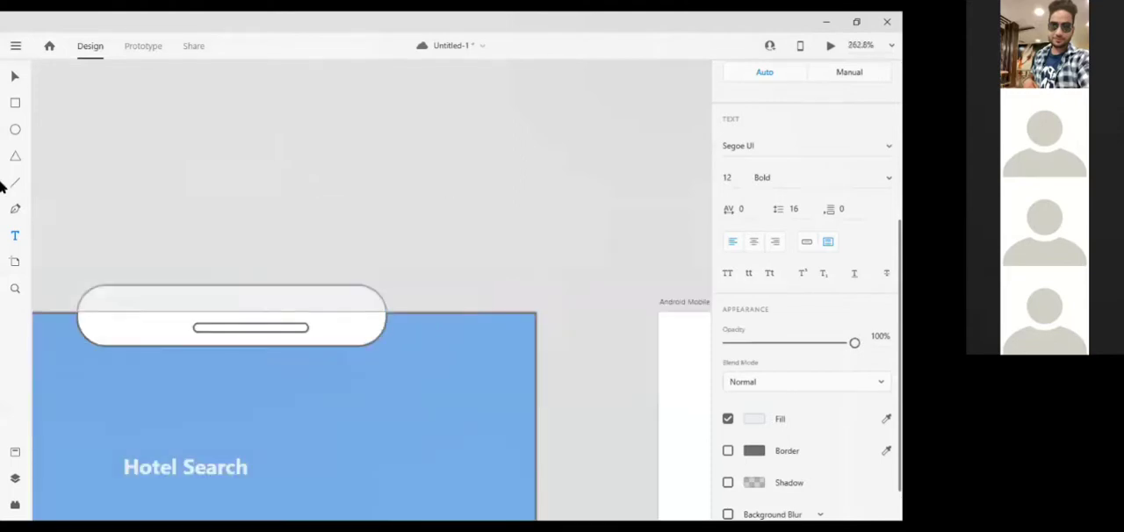
pyautogui.click(14, 105)
pyautogui.scroll(1, 493, 321)
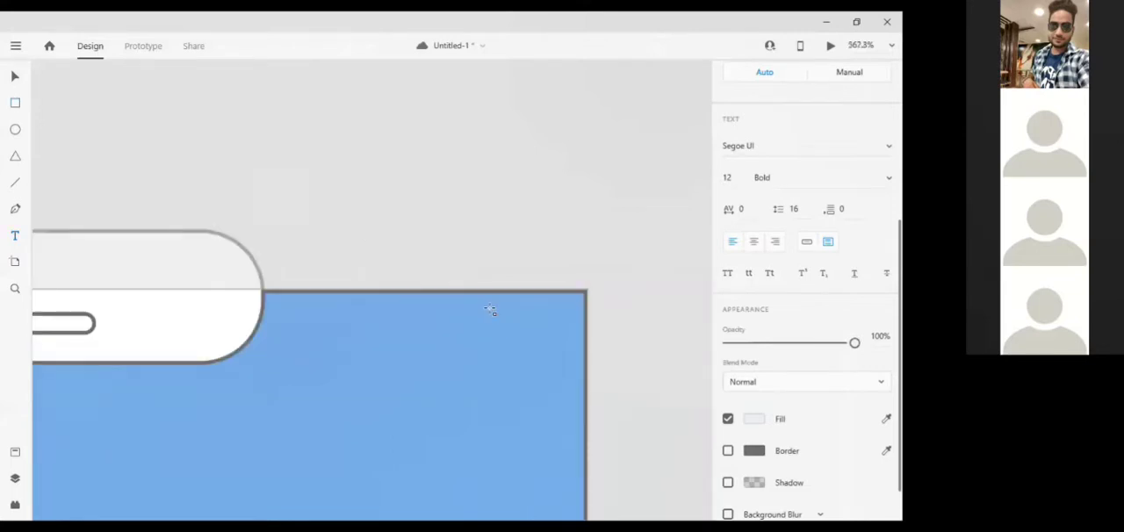
pyautogui.moveTo(490, 311); pyautogui.dragTo(571, 349)
pyautogui.press('Left')
pyautogui.press('Left')
pyautogui.press('Left')
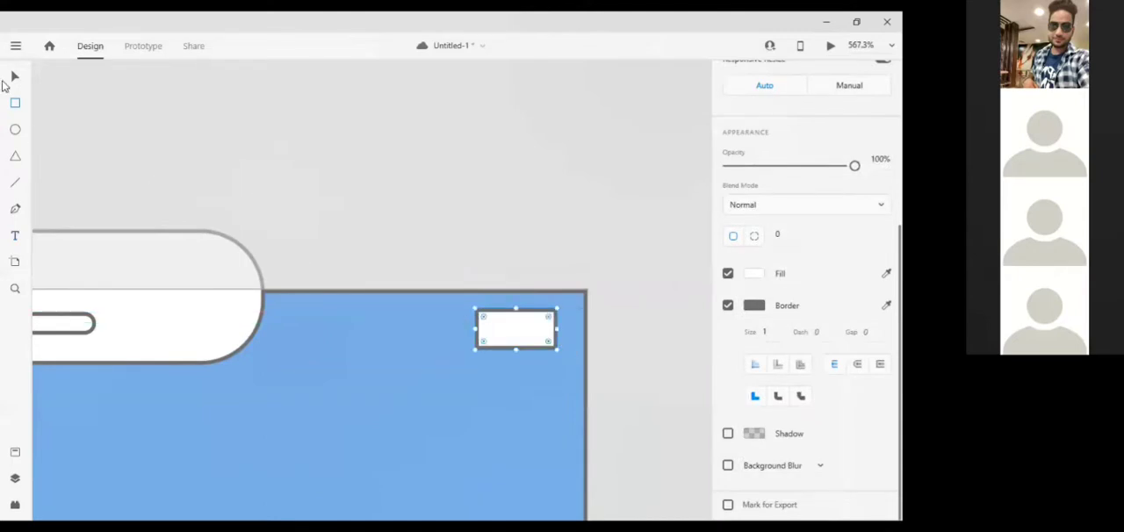
# Add a narrow borderless rectangle as the battery's tip, nudged right to overlap the left edge of the battery body
pyautogui.scroll(2, 385, 299)
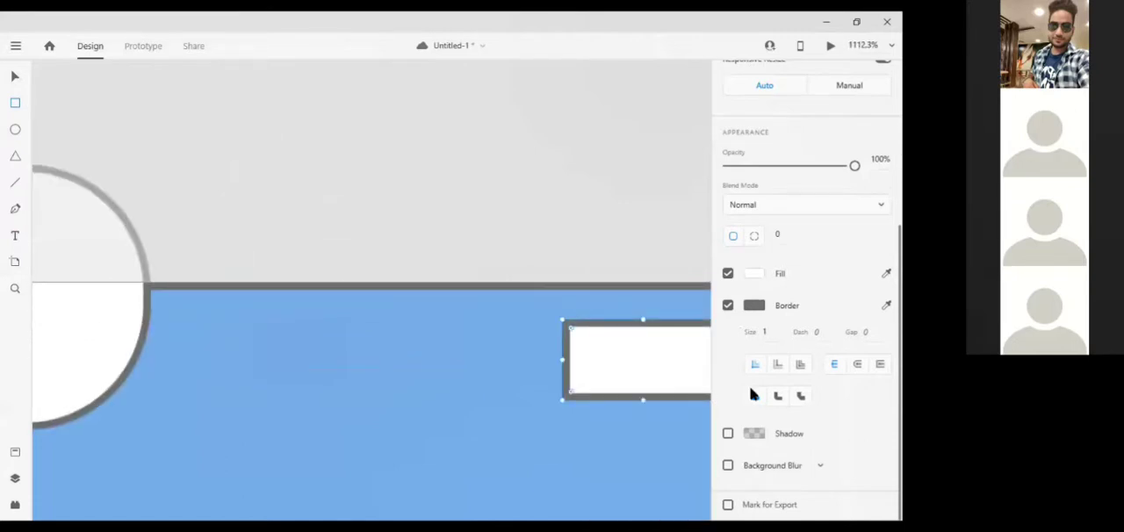
pyautogui.hscroll(3, 602, 409)
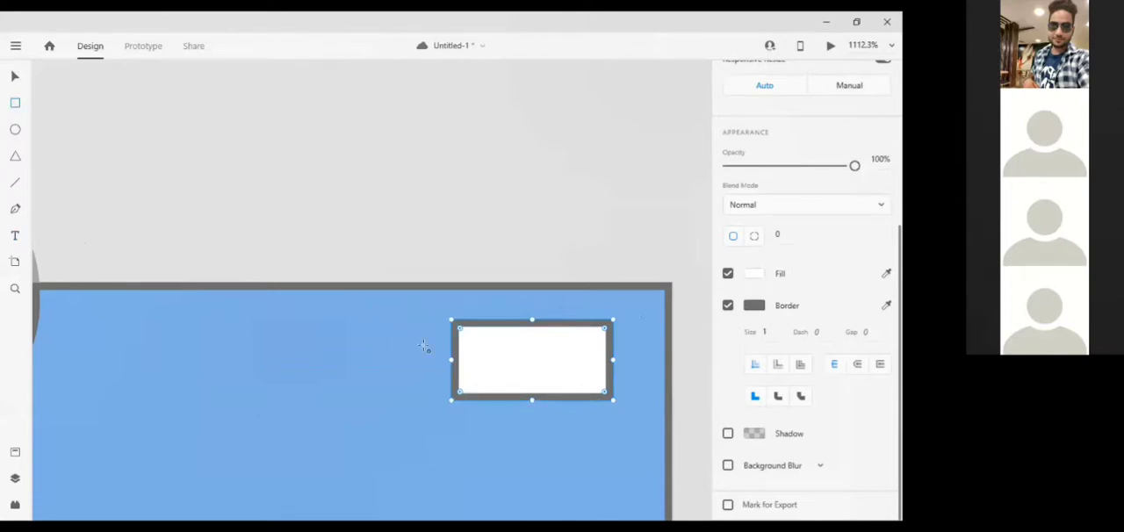
pyautogui.moveTo(453, 343); pyautogui.dragTo(432, 386)
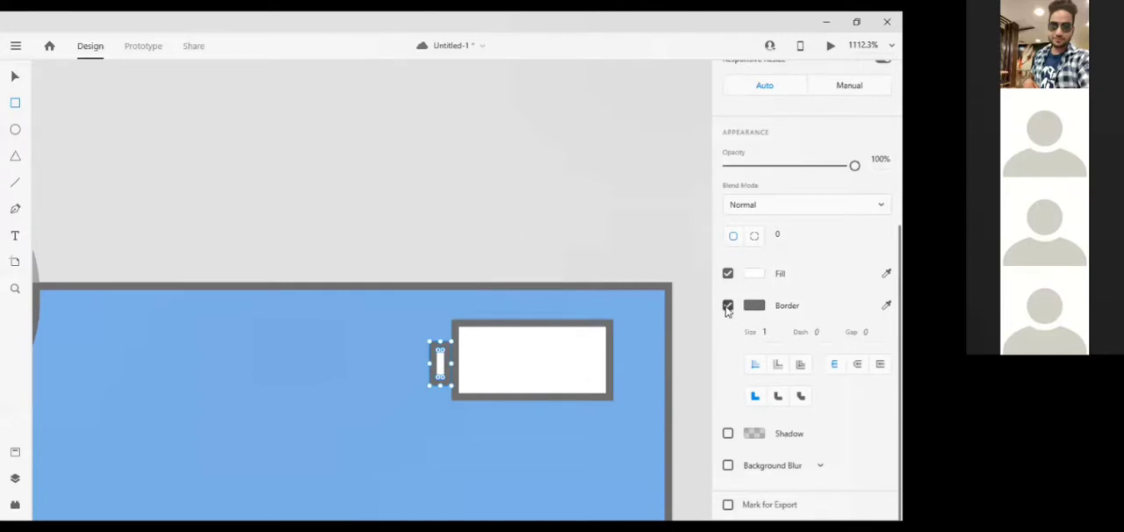
pyautogui.click(727, 308)
pyautogui.press('Right')
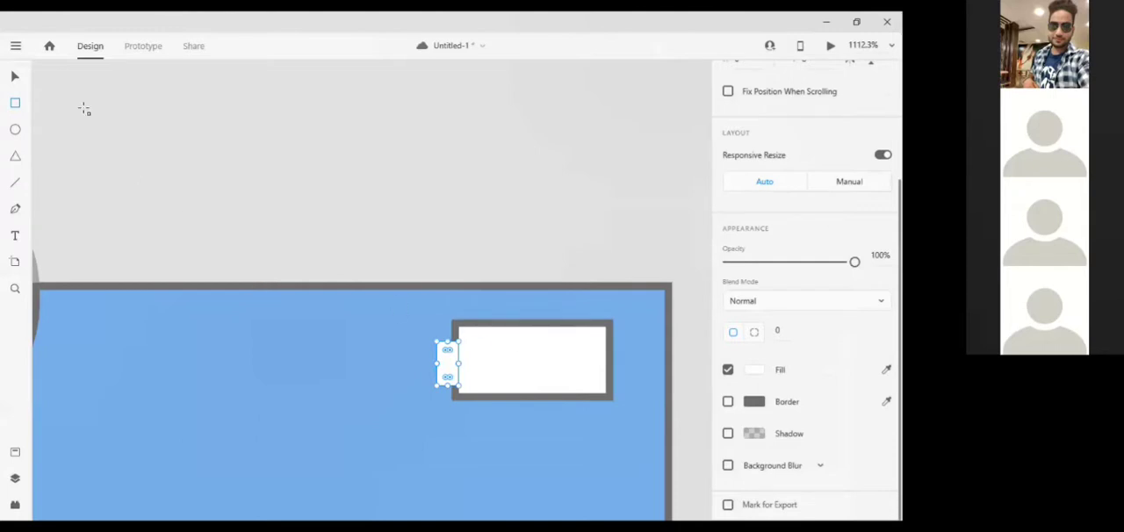
# Select the larger battery body rectangle and remove its border
pyautogui.click(15, 77)
pyautogui.click(506, 332)
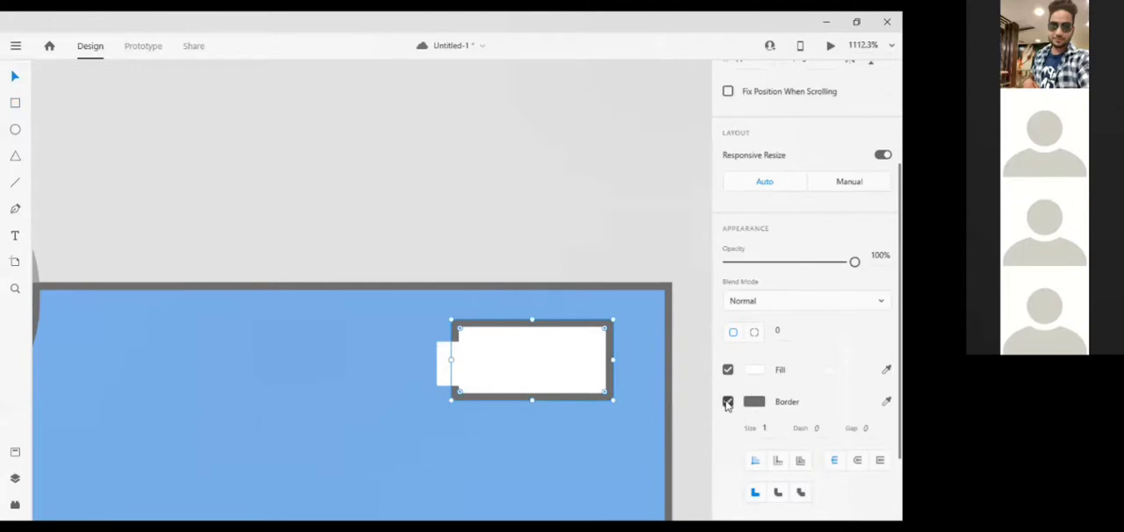
pyautogui.click(727, 402)
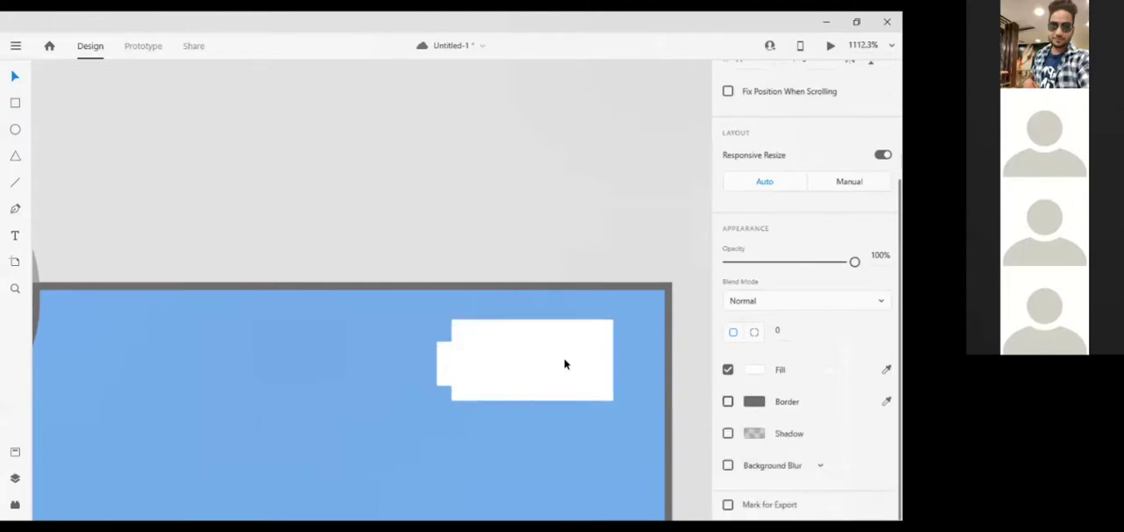
# Draw a borderless rectangle over the right half of the battery body, stretched up to match the body's full height
pyautogui.click(14, 104)
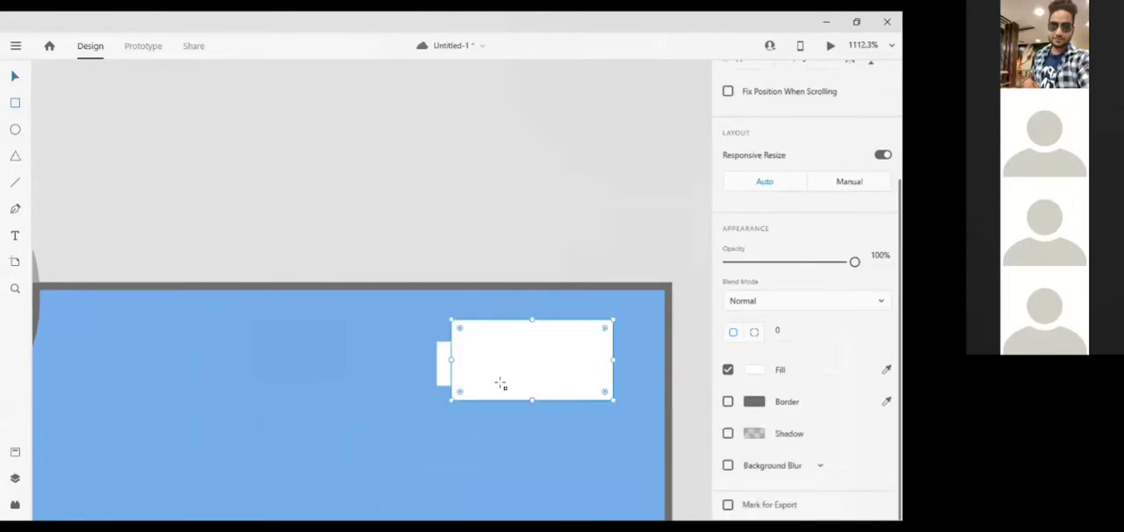
pyautogui.moveTo(533, 327); pyautogui.dragTo(613, 399)
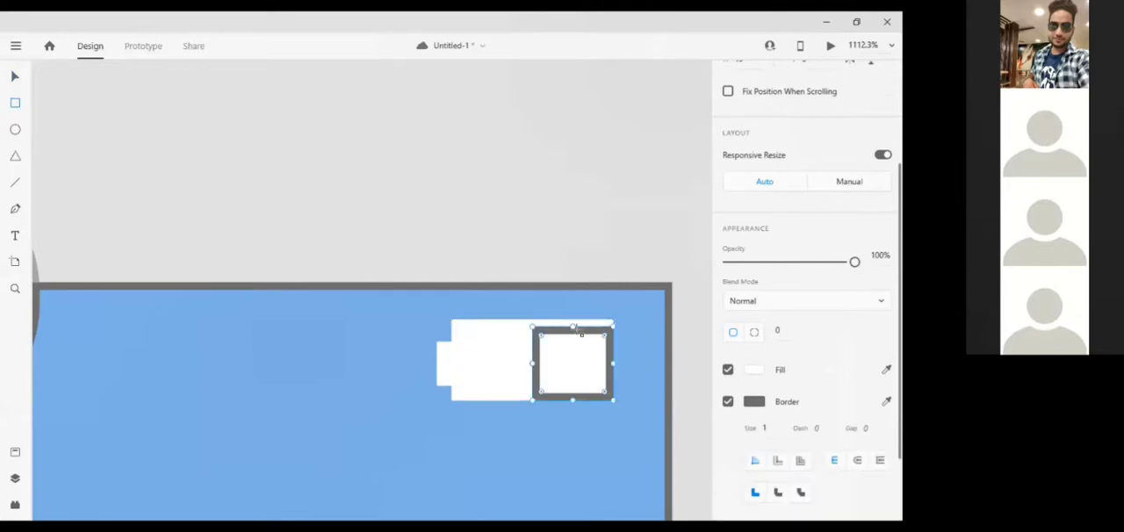
pyautogui.moveTo(573, 328); pyautogui.dragTo(573, 321)
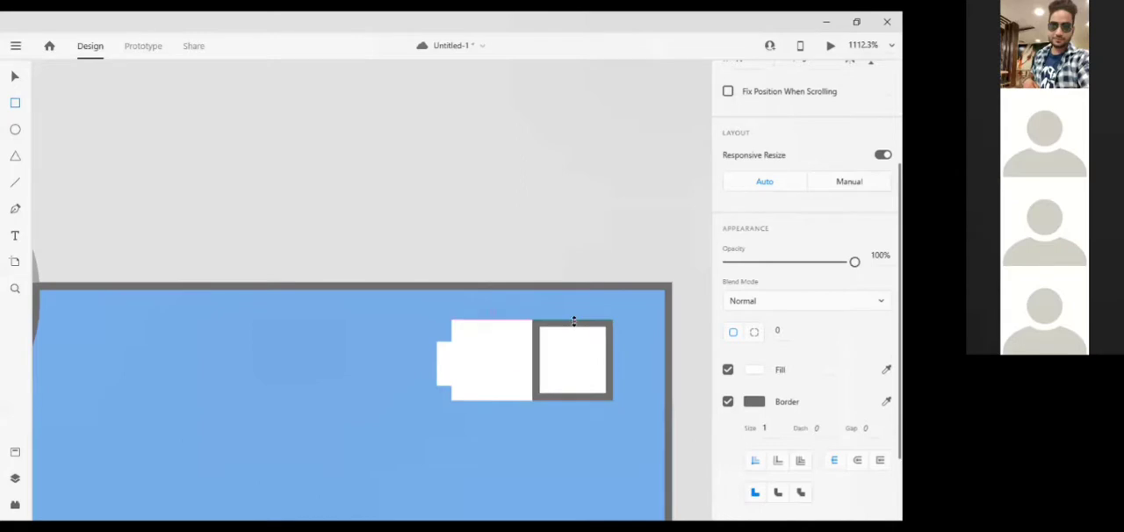
pyautogui.click(728, 402)
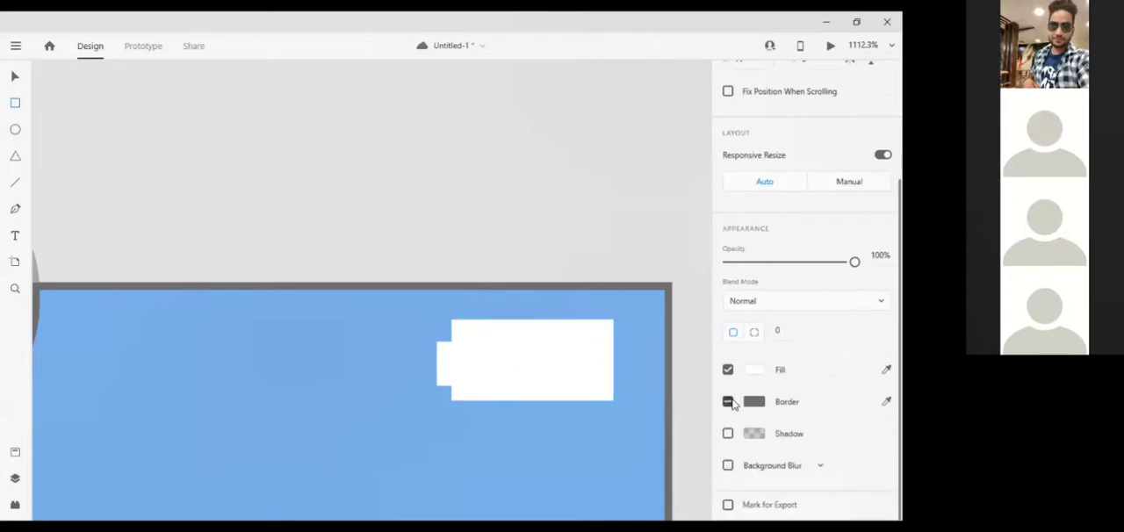
pyautogui.click(729, 402)
pyautogui.click(729, 402)
# Fill the rectangle on the battery's right half with a bright orange
pyautogui.click(753, 370)
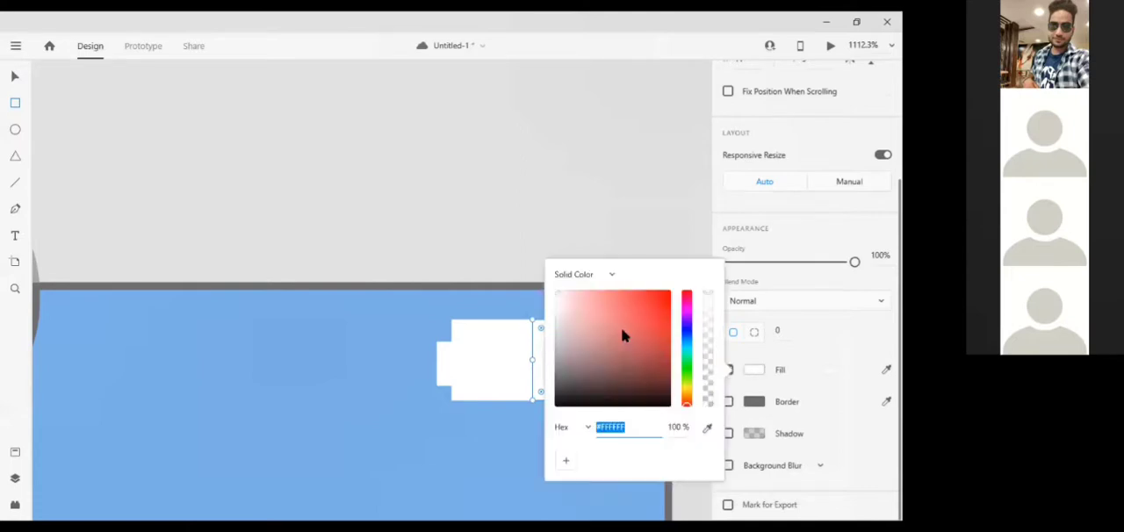
pyautogui.click(689, 388)
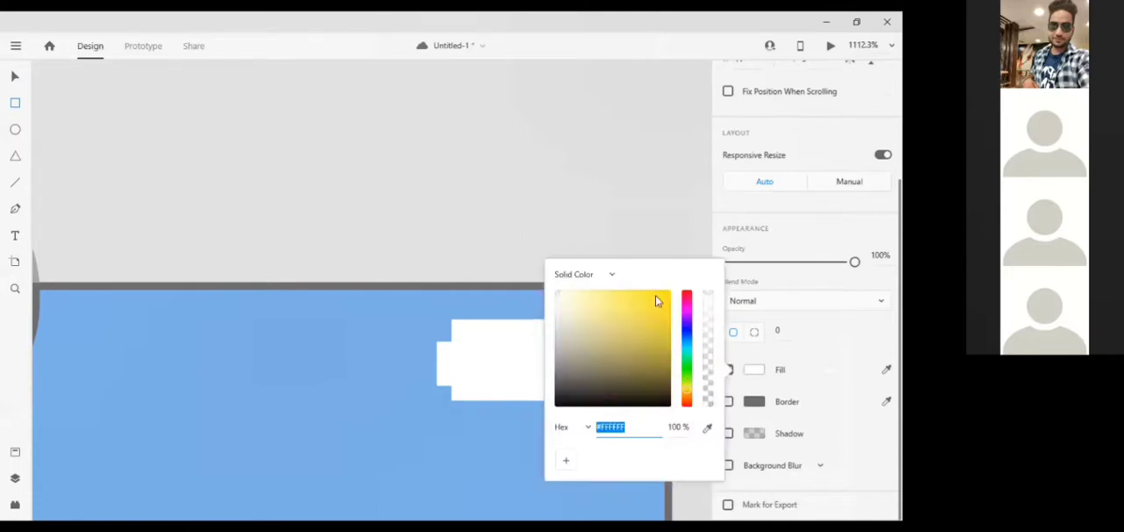
pyautogui.click(625, 340)
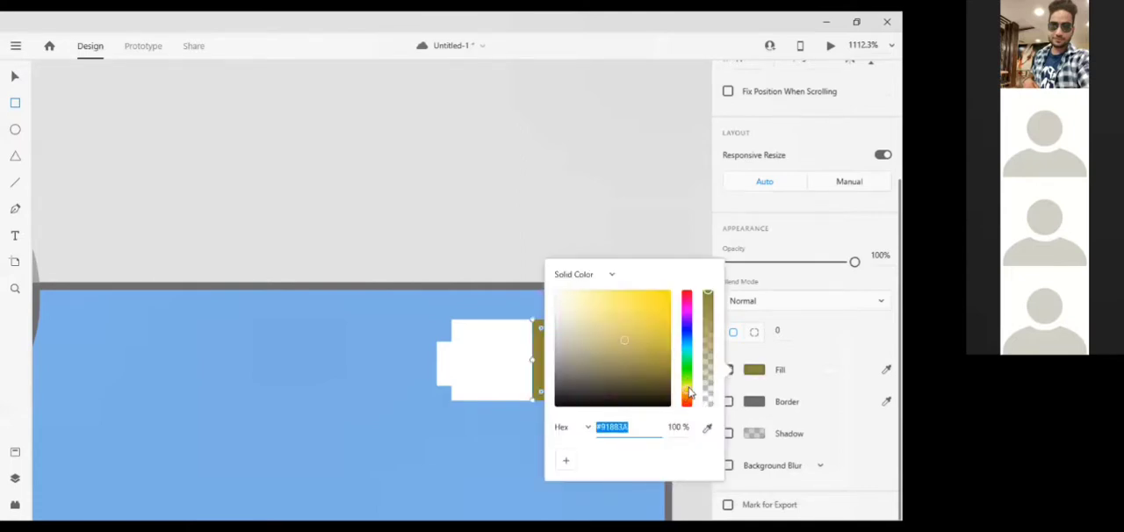
pyautogui.click(687, 406)
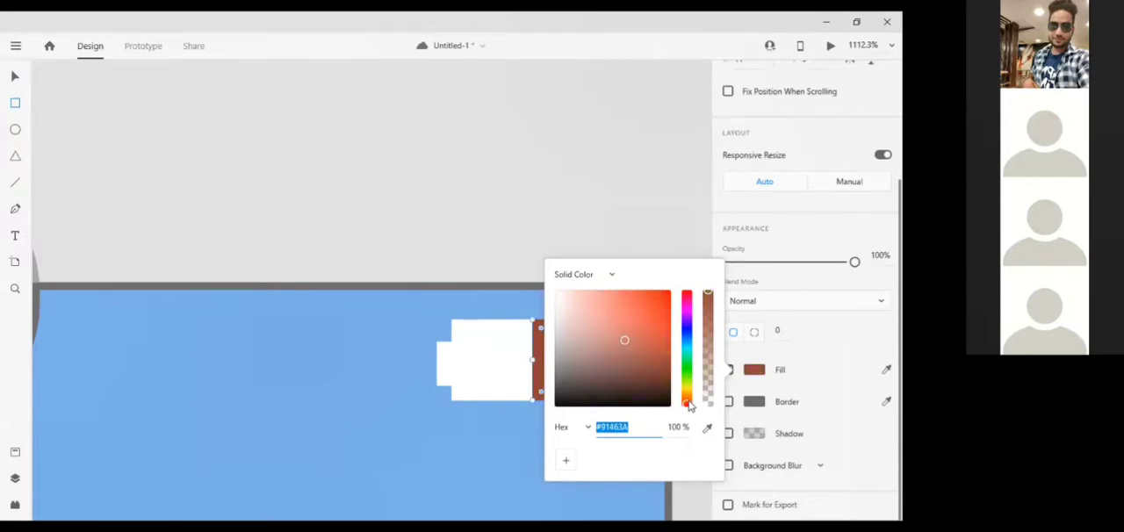
pyautogui.click(687, 398)
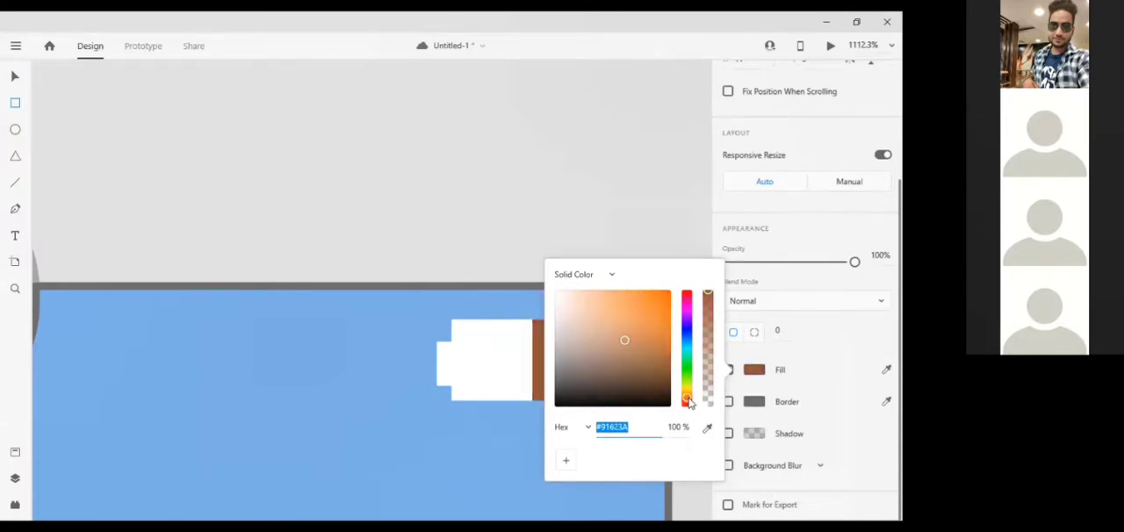
pyautogui.click(665, 301)
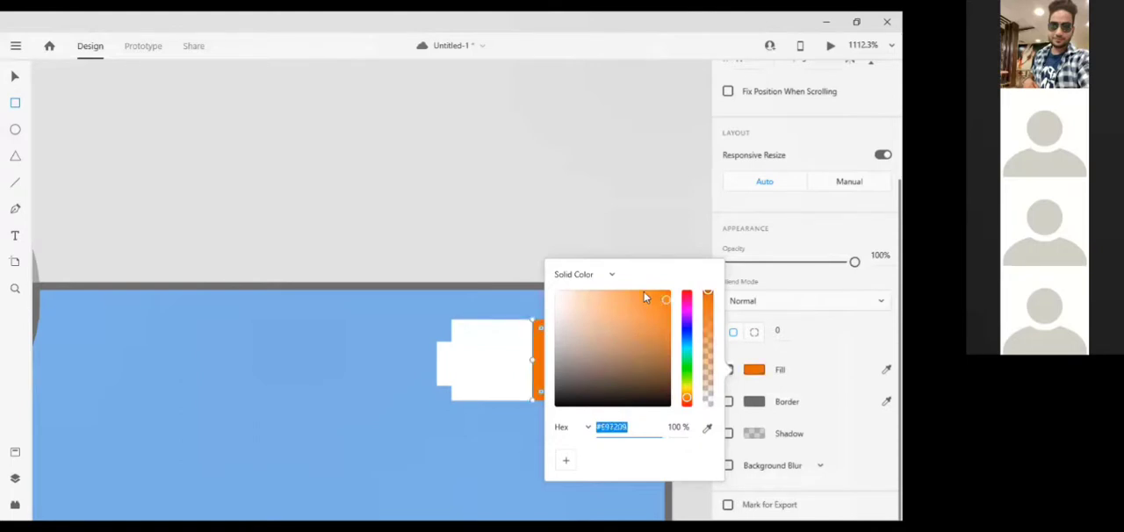
pyautogui.click(648, 292)
pyautogui.click(618, 190)
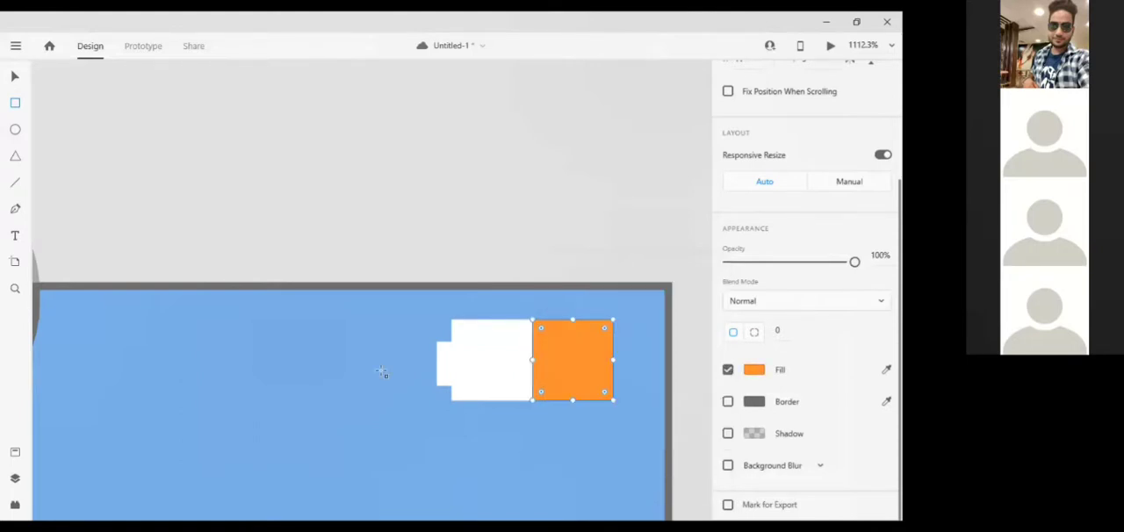
# Open the recent file Wires - Mobile.xd and maximize its window
pyautogui.scroll(2, 383, 373)
pyautogui.scroll(-3, 382, 373)
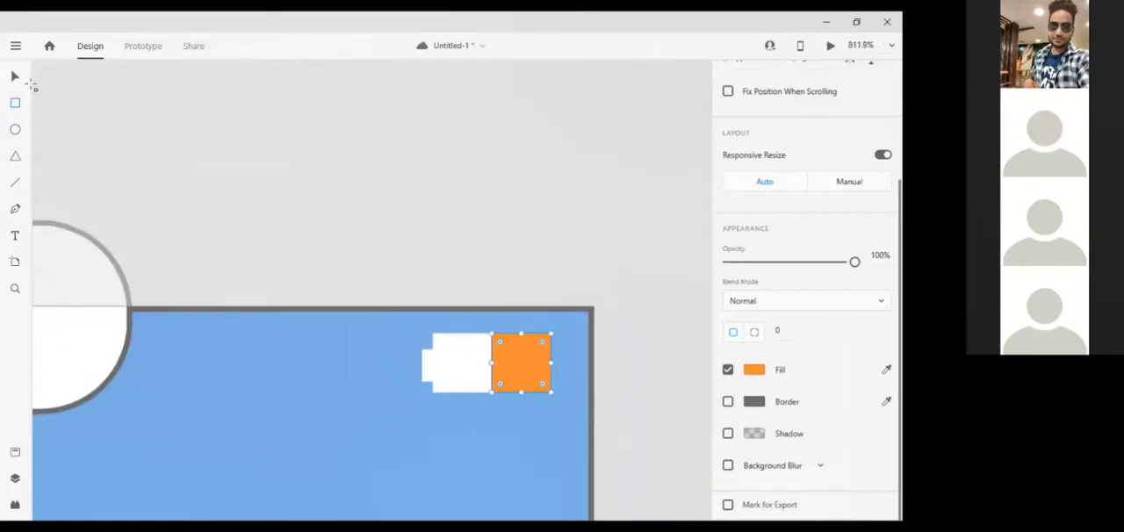
pyautogui.scroll(-4, 253, 197)
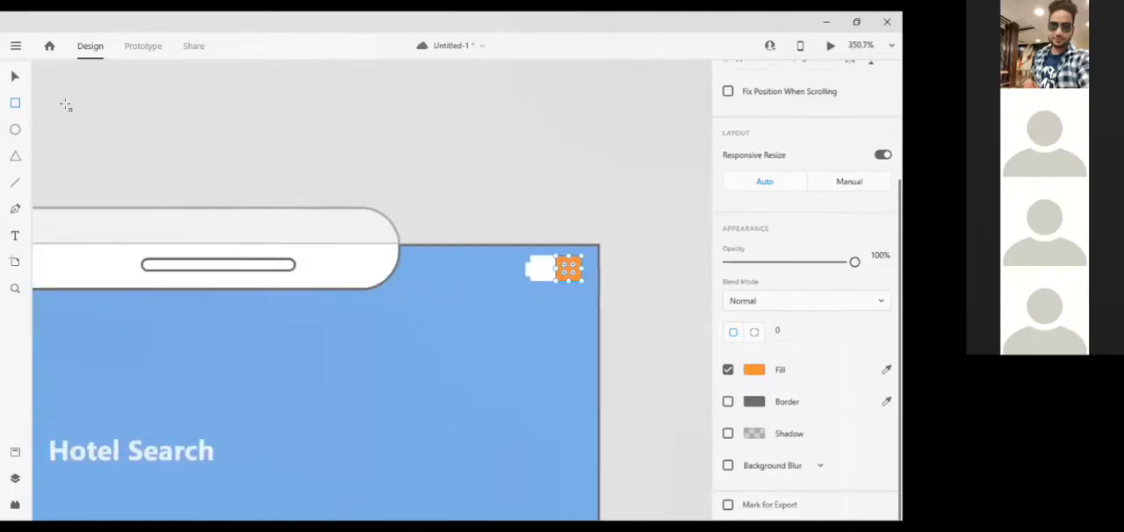
pyautogui.click(16, 46)
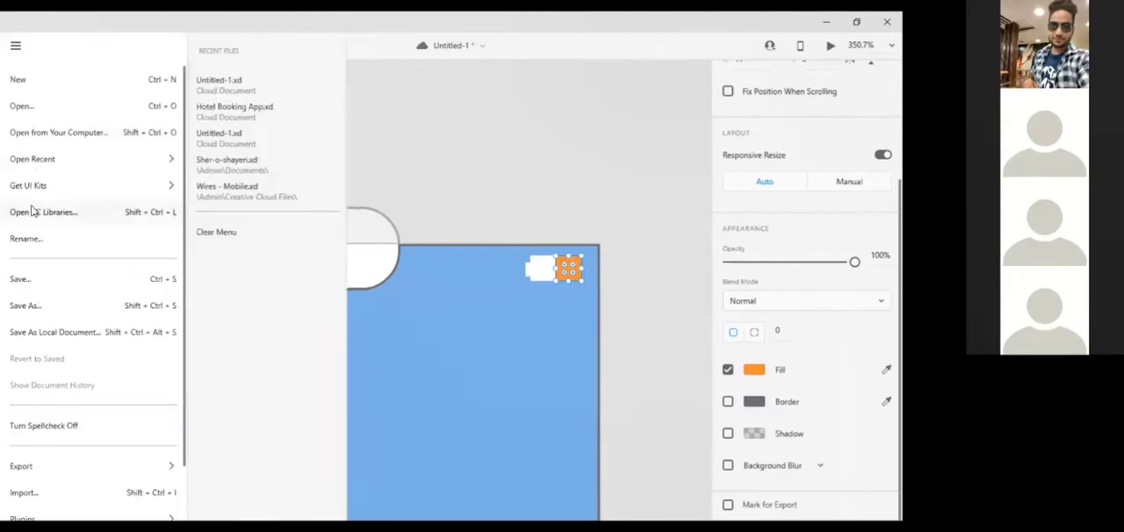
pyautogui.moveTo(33, 185)
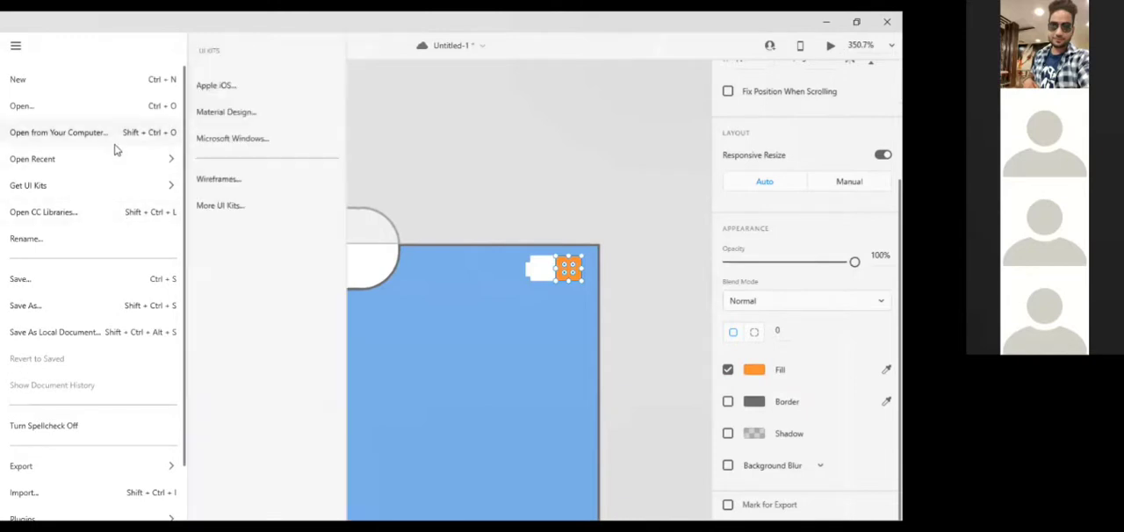
pyautogui.moveTo(115, 160)
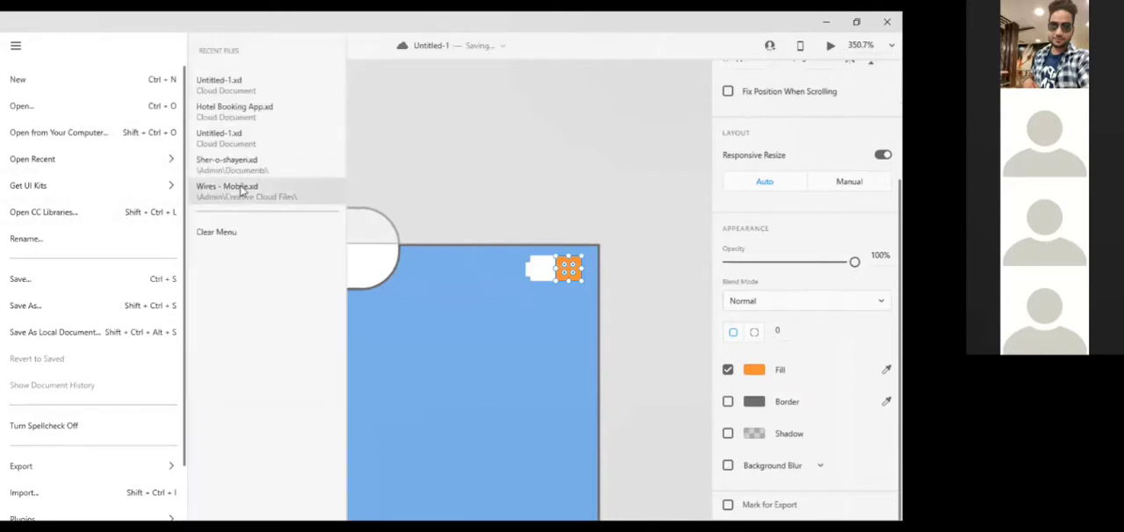
pyautogui.click(242, 190)
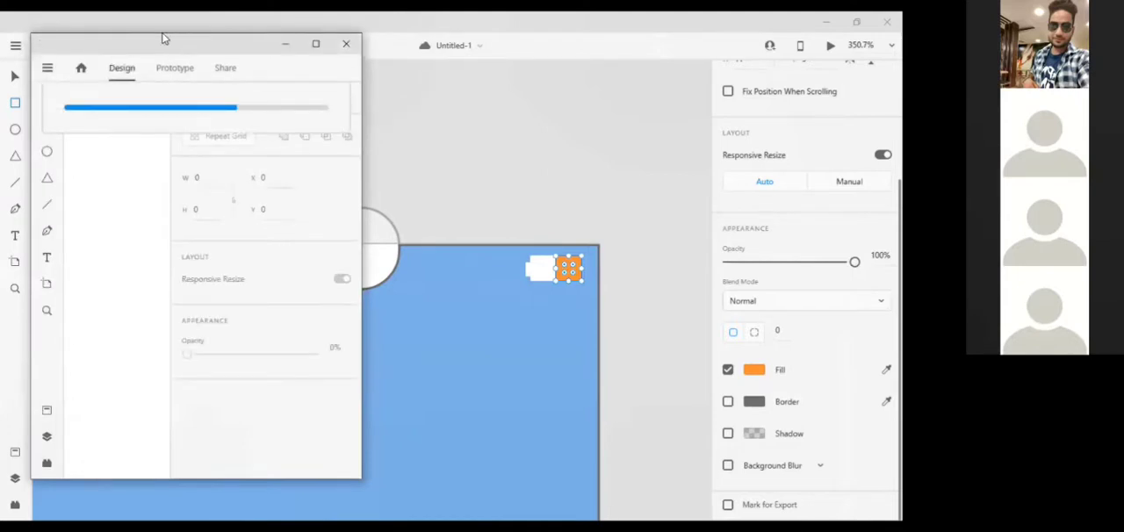
pyautogui.click(315, 44)
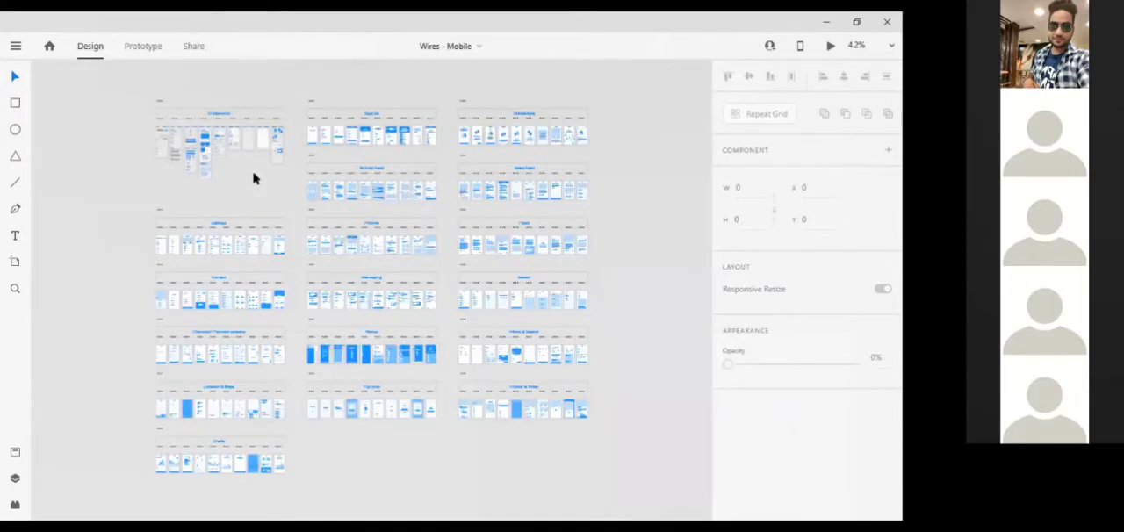
# Look through the UI Elements artboards of the wireframe kit to find the Icons artboard
pyautogui.scroll(4, 253, 180)
pyautogui.scroll(2, 253, 184)
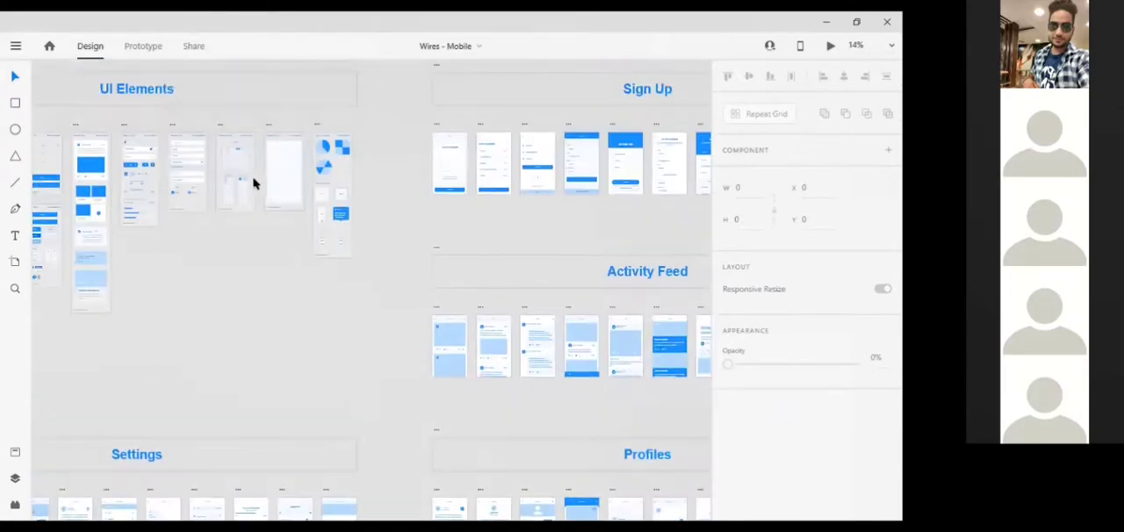
pyautogui.scroll(4, 253, 184)
pyautogui.scroll(-1, 253, 184)
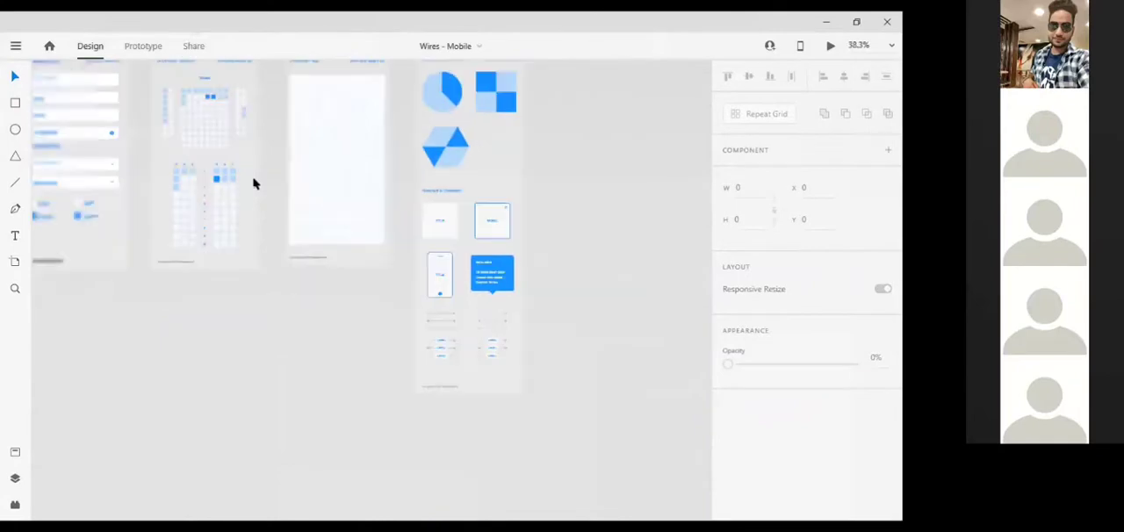
pyautogui.scroll(2, 253, 184)
pyautogui.hscroll(-5, 253, 184)
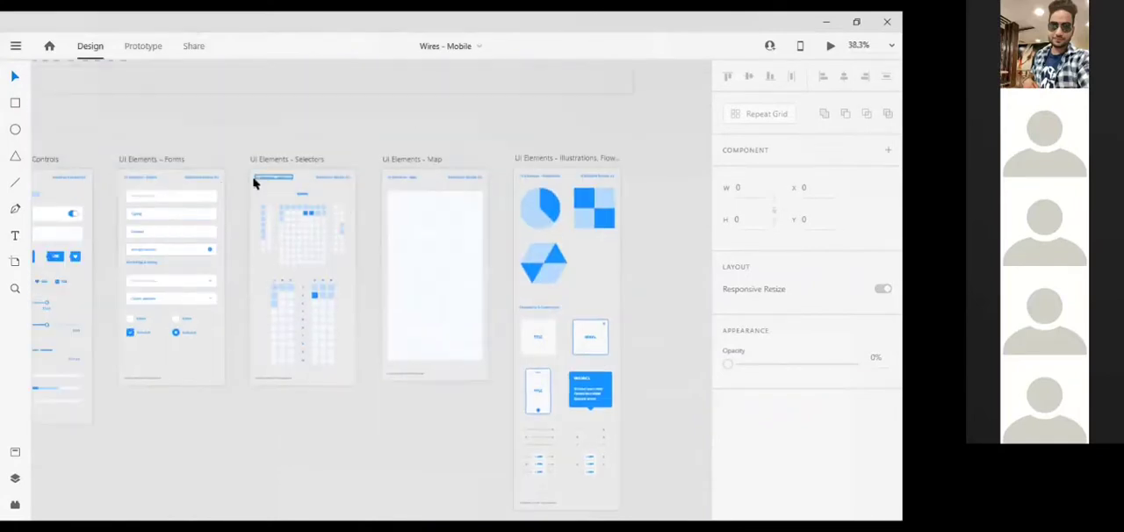
pyautogui.hscroll(-3, 253, 184)
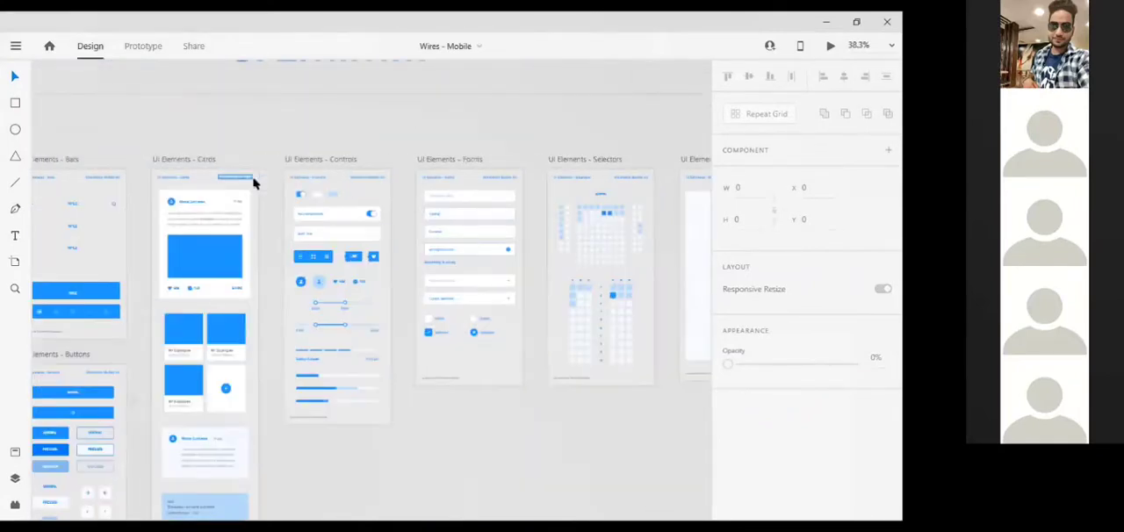
pyautogui.hscroll(-10, 253, 183)
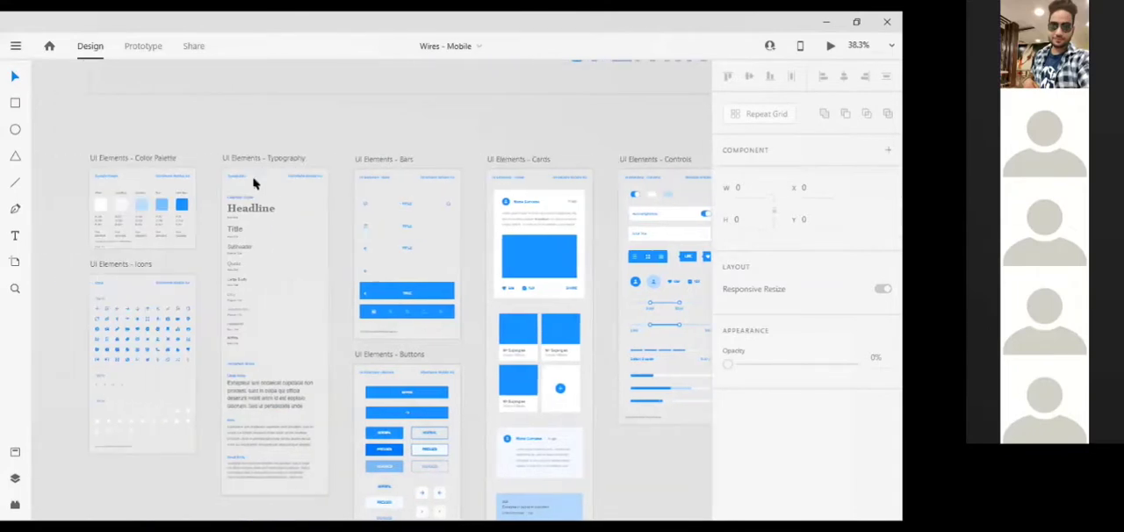
pyautogui.scroll(-2, 253, 184)
pyautogui.scroll(-5, 253, 184)
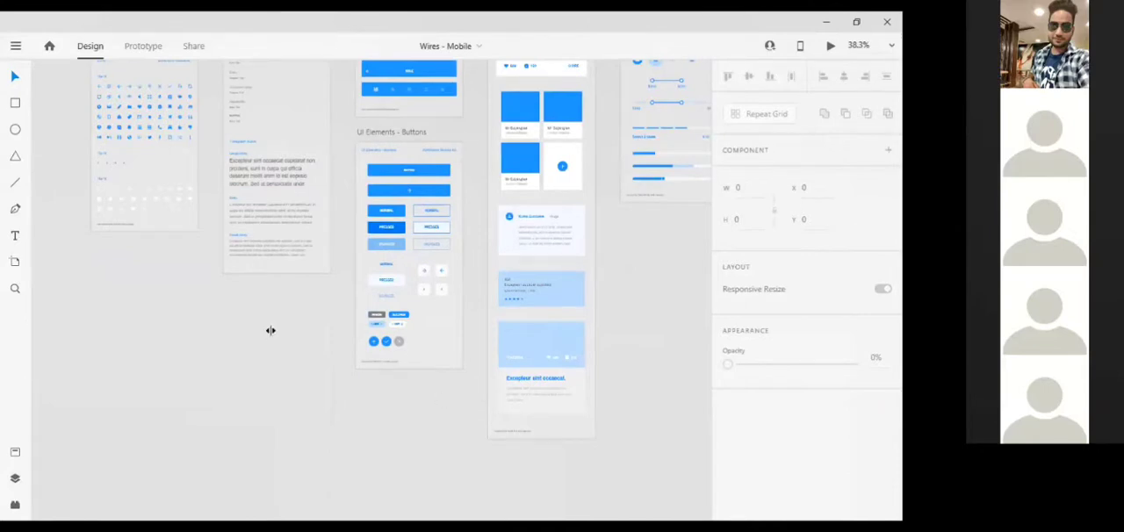
pyautogui.scroll(5, 271, 330)
pyautogui.scroll(5, 270, 330)
pyautogui.hscroll(-3, 270, 330)
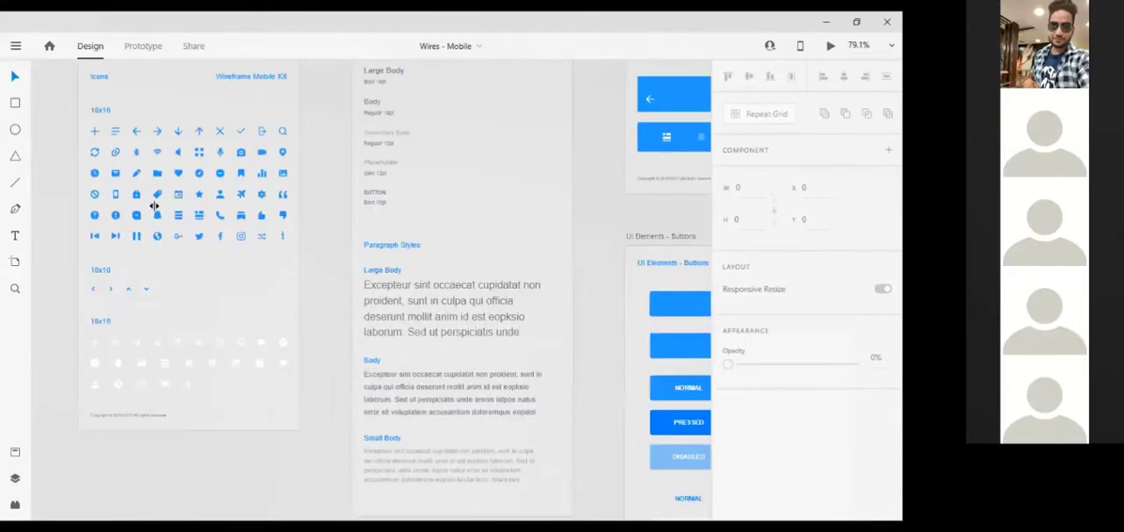
# Copy the Wi-Fi icon from the wireframe kit's Icons artboard and paste it into the blue header of the Untitled-1 design
pyautogui.scroll(2, 154, 205)
pyautogui.click(154, 205)
pyautogui.hotkey('alt', 'Tab')
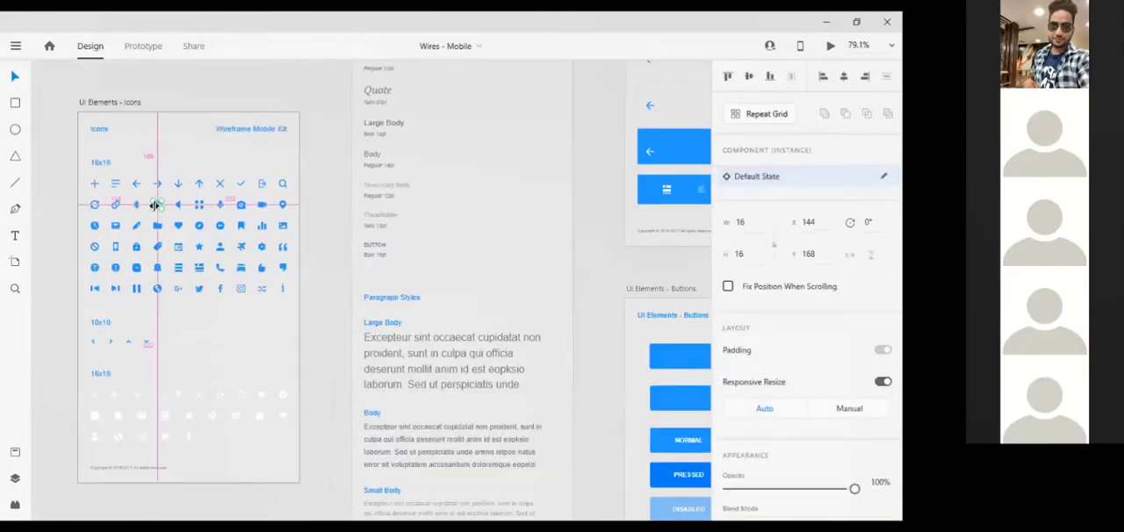
pyautogui.hotkey('alt', 'Tab')
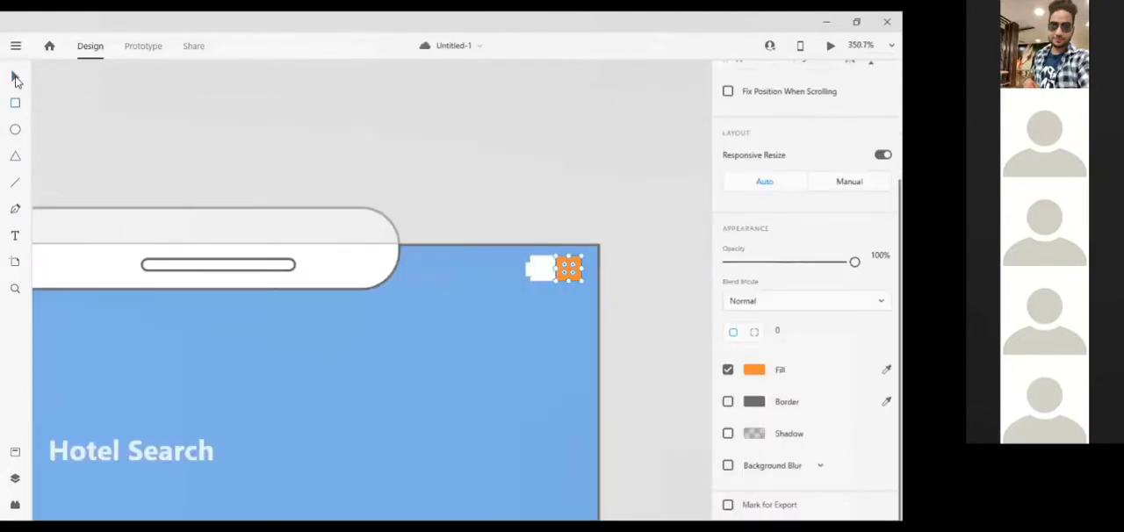
pyautogui.click(483, 273)
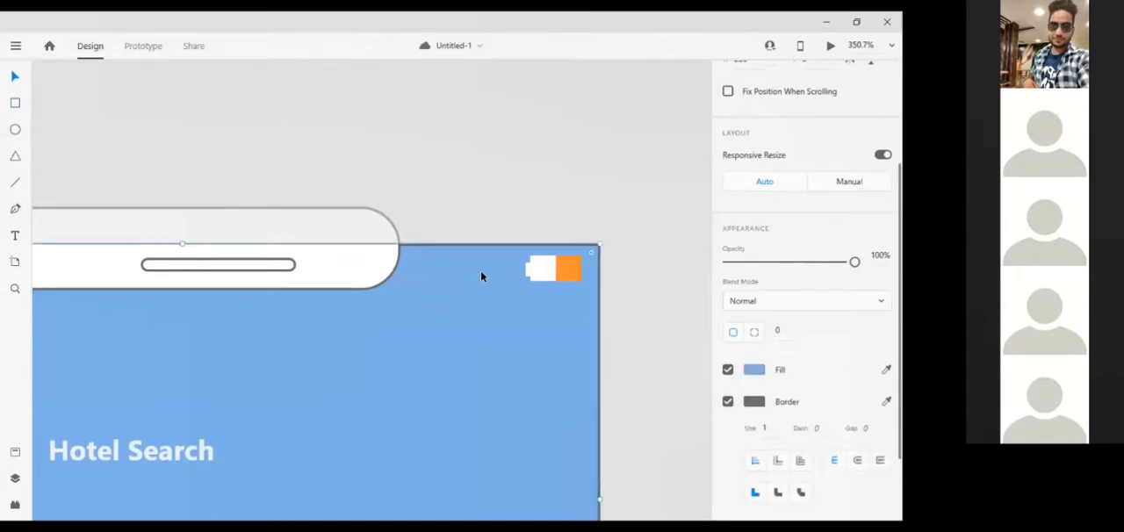
pyautogui.hotkey('ctrl', 'v')
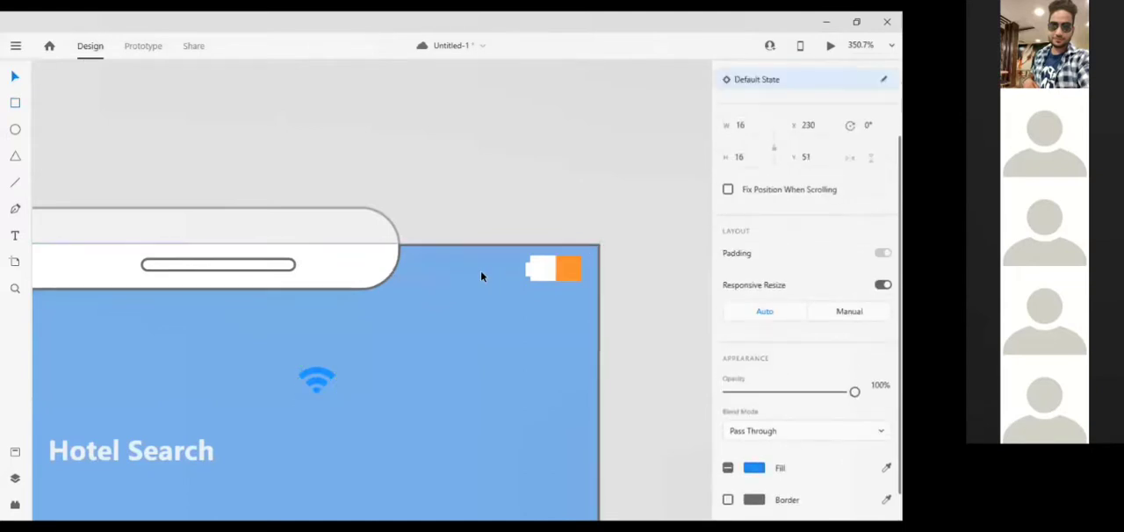
# Move the Wi-Fi icon up beside the battery icon, to about X 300 and Y 3
pyautogui.press('Up')
pyautogui.press('Up')
pyautogui.press('Up')
pyautogui.press('Up')
pyautogui.press('Up')
pyautogui.press('Up')
pyautogui.press('Up')
pyautogui.press('Up')
pyautogui.press('Up')
pyautogui.press('Up')
pyautogui.press('Up')
pyautogui.press('Up')
pyautogui.press('Up')
pyautogui.press('Right')
pyautogui.press('Right')
pyautogui.press('Right')
pyautogui.press('Right')
pyautogui.press('Right')
pyautogui.press('Right')
pyautogui.press('Right')
pyautogui.press('Right')
pyautogui.press('Right')
pyautogui.press('Right')
pyautogui.press('Right')
pyautogui.press('Right')
pyautogui.press('Right')
pyautogui.press('Right')
pyautogui.press('Right')
pyautogui.press('Right')
pyautogui.press('Right')
pyautogui.press('Right')
pyautogui.press('Right')
pyautogui.press('Right')
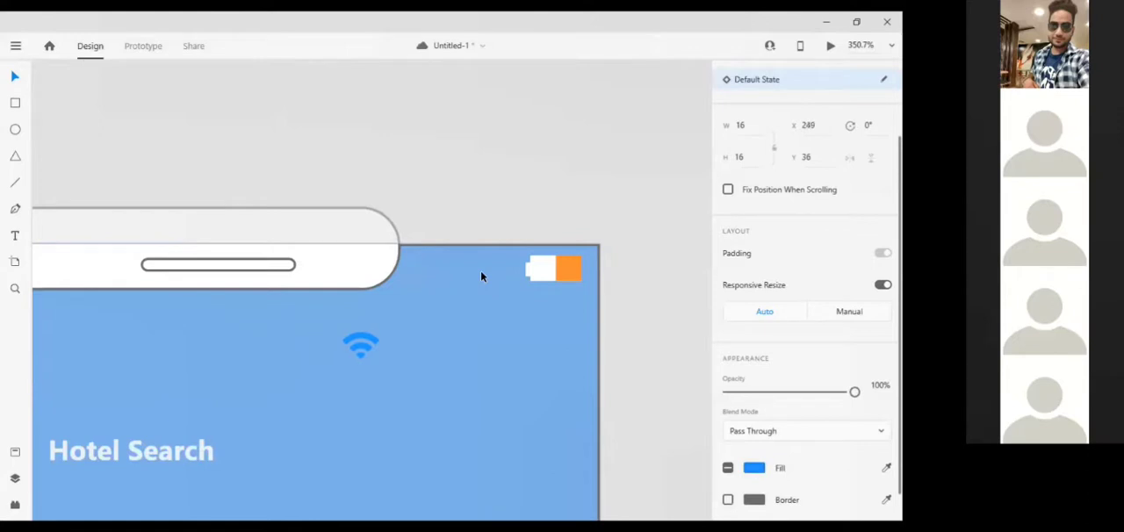
pyautogui.press('Right')
pyautogui.press('Right')
pyautogui.press('Right')
pyautogui.press('Right')
pyautogui.press('Right')
pyautogui.press('Right')
pyautogui.press('Right')
pyautogui.press('Right')
pyautogui.press('Right')
pyautogui.press('Right')
pyautogui.moveTo(439, 339); pyautogui.dragTo(475, 265)
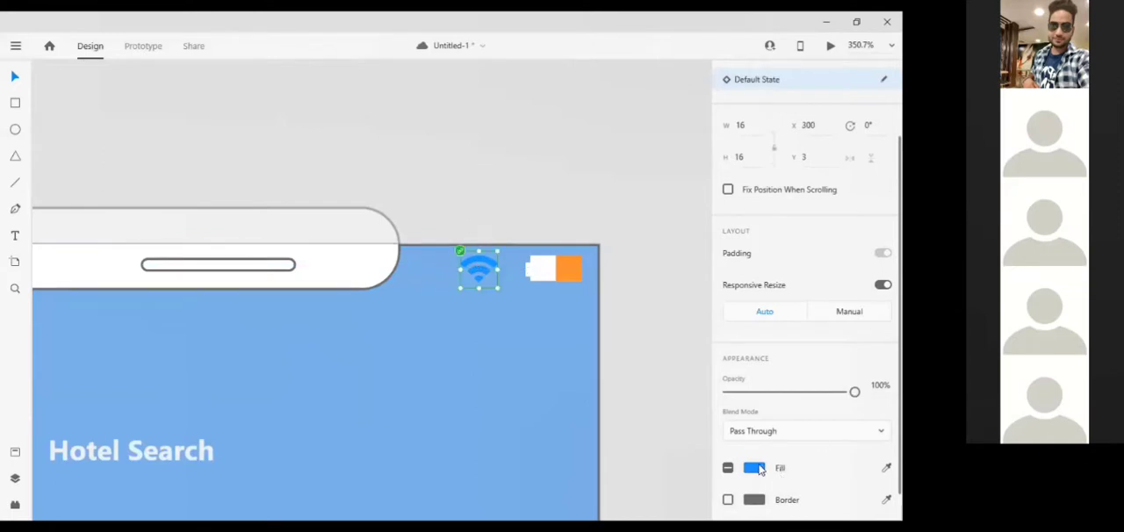
# Change the Wi-Fi icon's fill to a very light grey, almost white
pyautogui.click(761, 470)
pyautogui.click(558, 335)
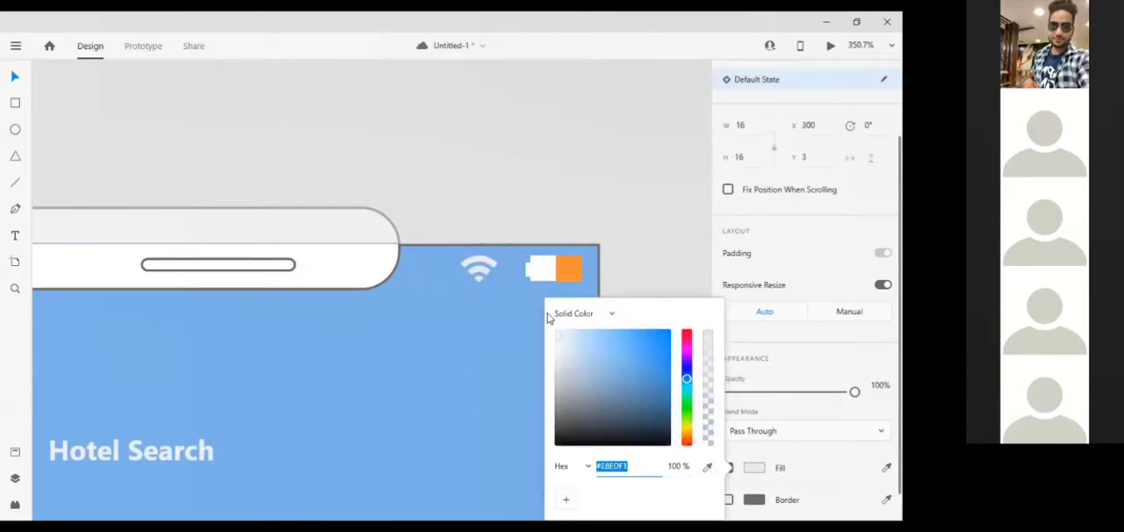
pyautogui.click(514, 94)
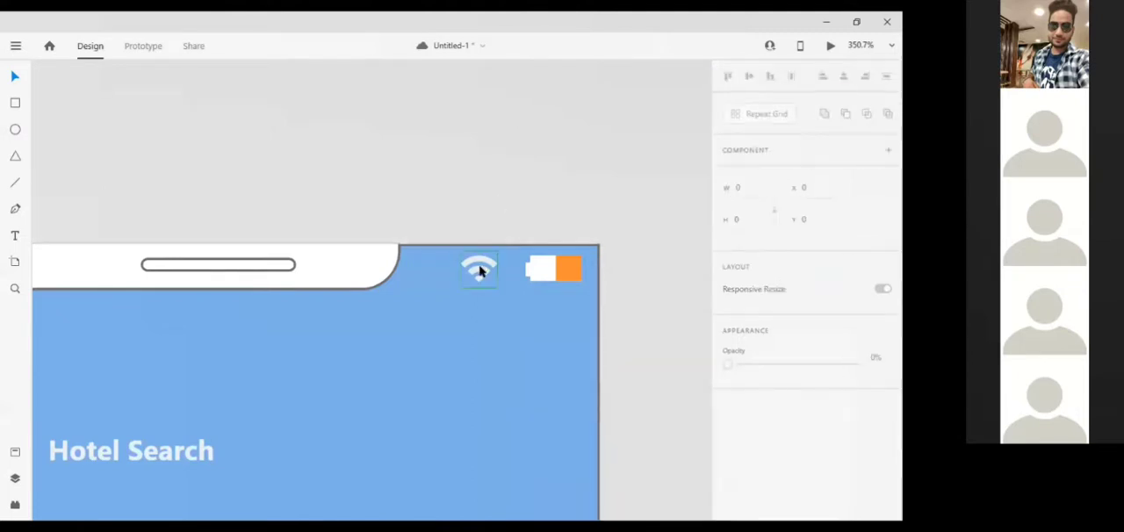
# Nudge the Wi-Fi icon horizontally a little closer to the battery icon
pyautogui.click(480, 271)
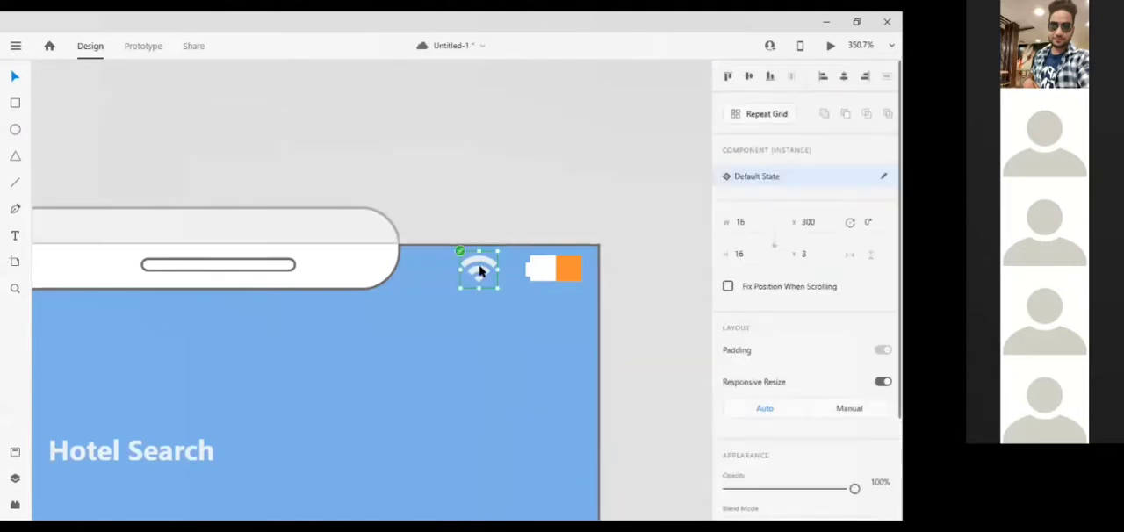
pyautogui.press('Right')
pyautogui.press('Right')
pyautogui.press('Right')
pyautogui.press('Right')
pyautogui.press('Right')
pyautogui.click(376, 165)
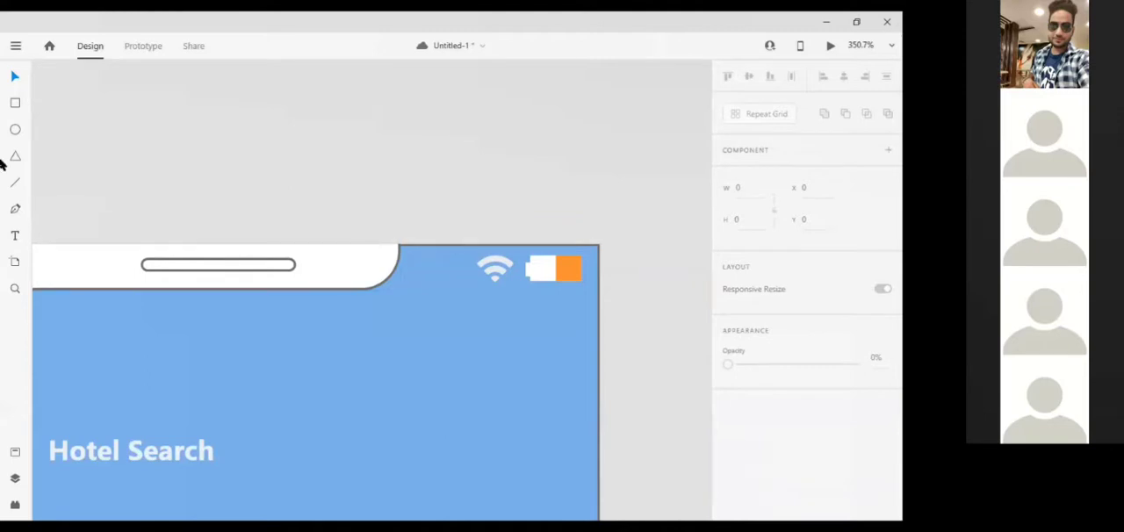
# Draw a narrow white rectangle about 5 by 14 between the notch and the Wi-Fi icon, and remove its border
pyautogui.click(15, 103)
pyautogui.moveTo(455, 258); pyautogui.dragTo(467, 287)
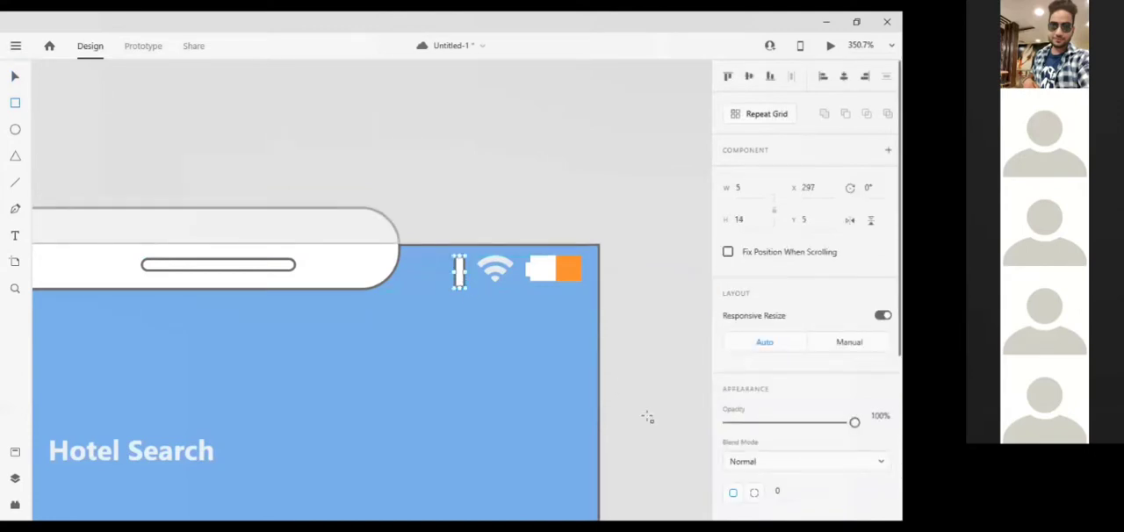
pyautogui.scroll(-5, 778, 477)
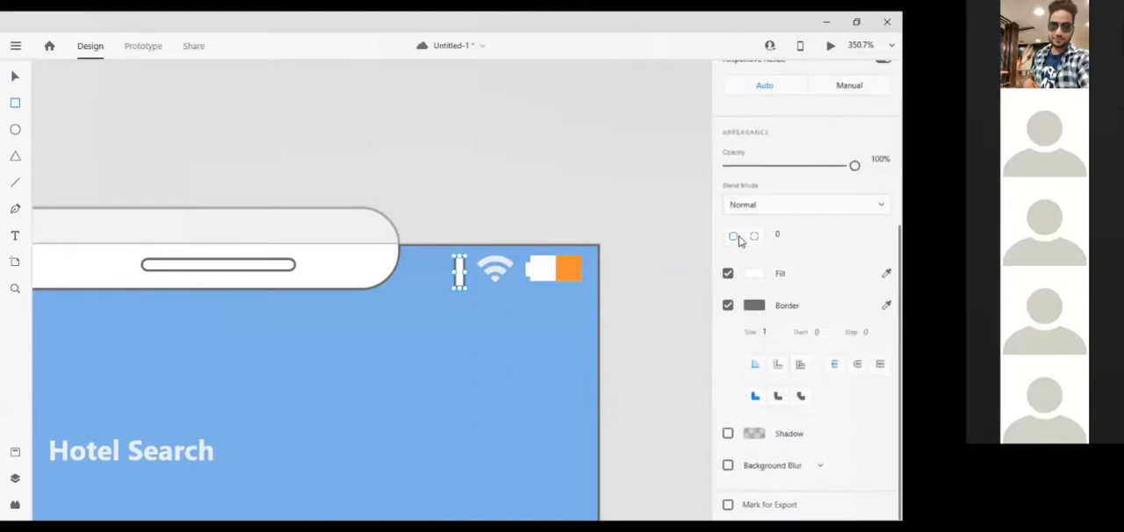
pyautogui.click(728, 306)
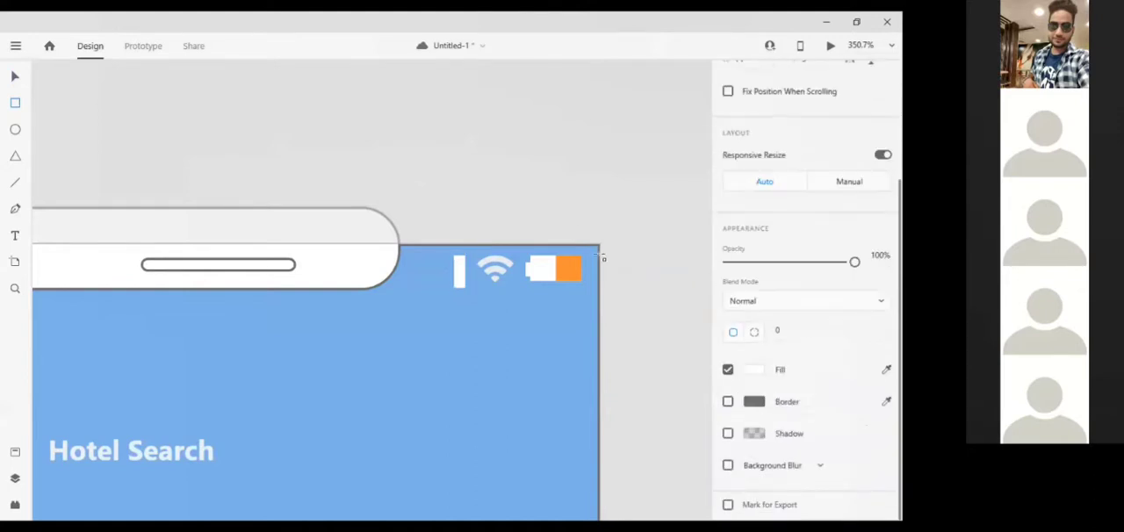
# Narrow the white signal bar to about 3 wide and place a duplicate to its left at about X 292
pyautogui.click(462, 270)
pyautogui.moveTo(464, 270); pyautogui.dragTo(460, 271)
pyautogui.hotkey('ctrl', 'd')
pyautogui.press('Left')
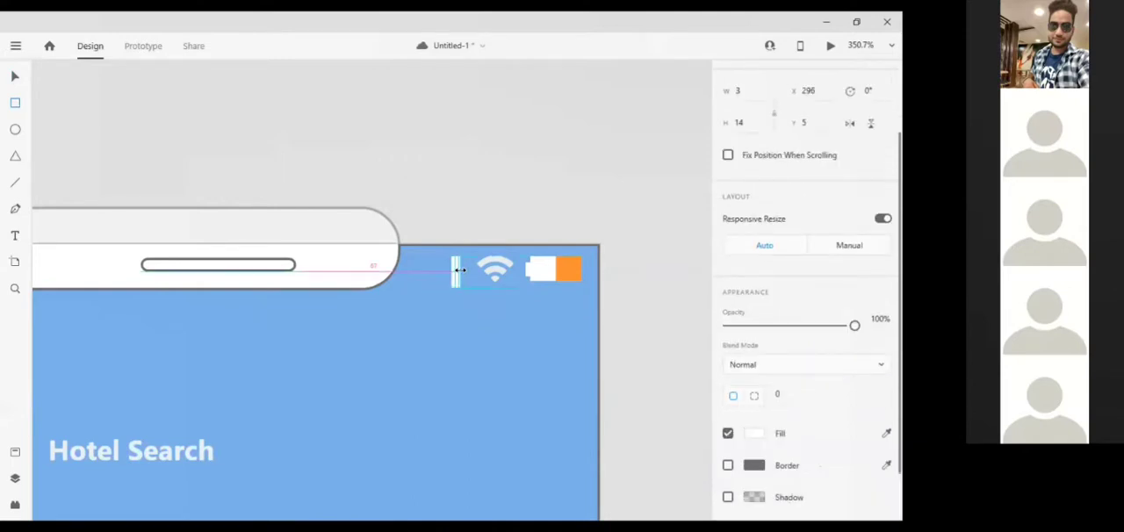
pyautogui.press('Left')
pyautogui.press('Left')
pyautogui.press('Left')
pyautogui.press('Left')
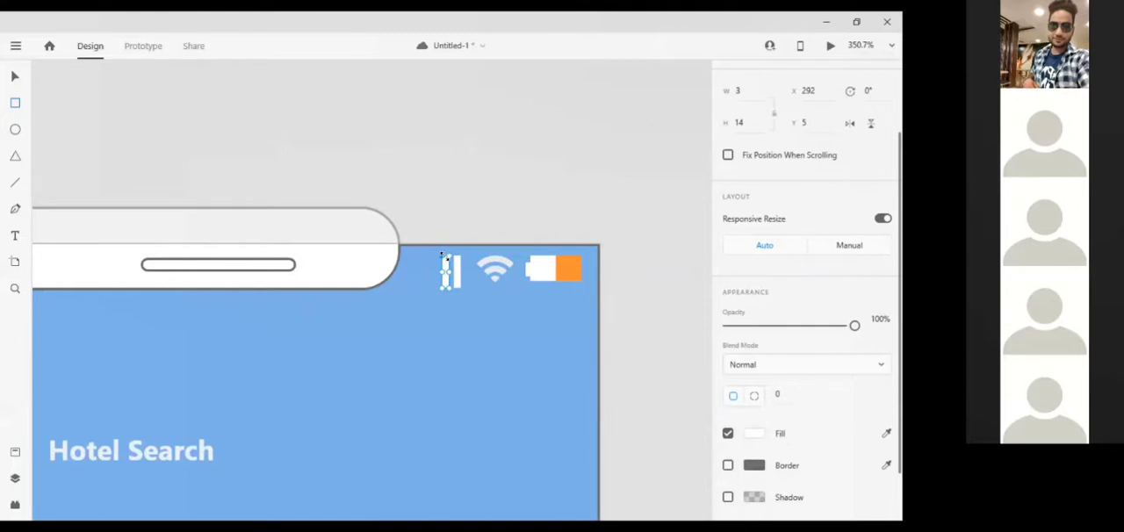
# Shorten the second signal bar from its upper end and place a third 14-high bar to its left at about X 287
pyautogui.moveTo(443, 257); pyautogui.dragTo(443, 263)
pyautogui.hotkey('ctrl', 'v')
pyautogui.press('Left')
pyautogui.press('Left')
pyautogui.press('Left')
pyautogui.press('Left')
pyautogui.press('Left')
pyautogui.press('Left')
pyautogui.press('Left')
pyautogui.press('Left')
pyautogui.press('Left')
pyautogui.press('Left')
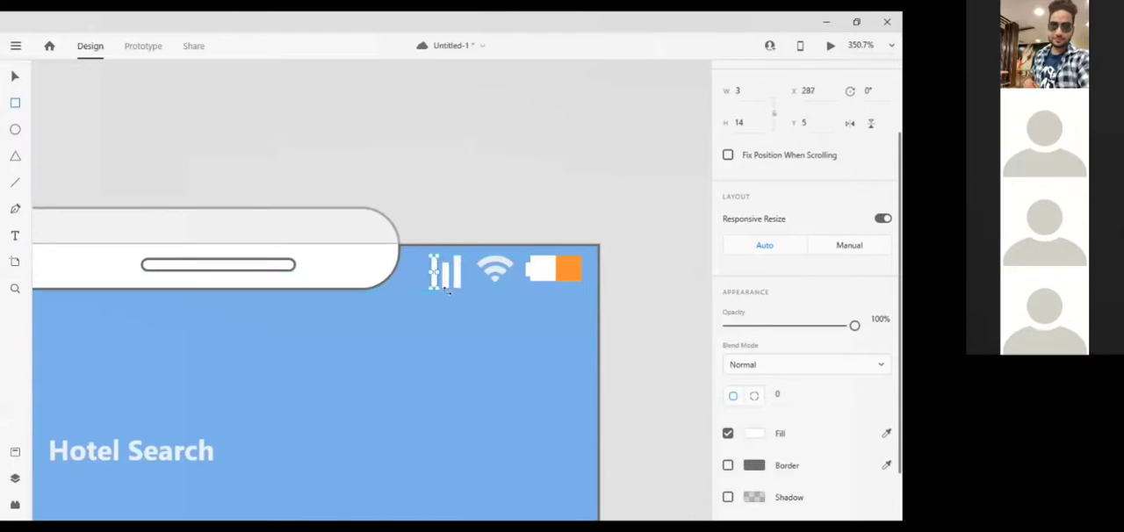
# Add a fourth 14-high signal bar to the left of the others at about X 281
pyautogui.press('Right')
pyautogui.press('Right')
pyautogui.press('Right')
pyautogui.press('Right')
pyautogui.press('Right')
pyautogui.press('Right')
pyautogui.press('Right')
pyautogui.press('Right')
pyautogui.press('Right')
pyautogui.press('Left')
pyautogui.press('Left')
pyautogui.press('Left')
pyautogui.press('Left')
pyautogui.press('Left')
pyautogui.press('Left')
pyautogui.press('Left')
pyautogui.press('Left')
pyautogui.press('Left')
pyautogui.press('Left')
pyautogui.press('Left')
pyautogui.press('Left')
pyautogui.press('Left')
pyautogui.press('Left')
pyautogui.press('Left')
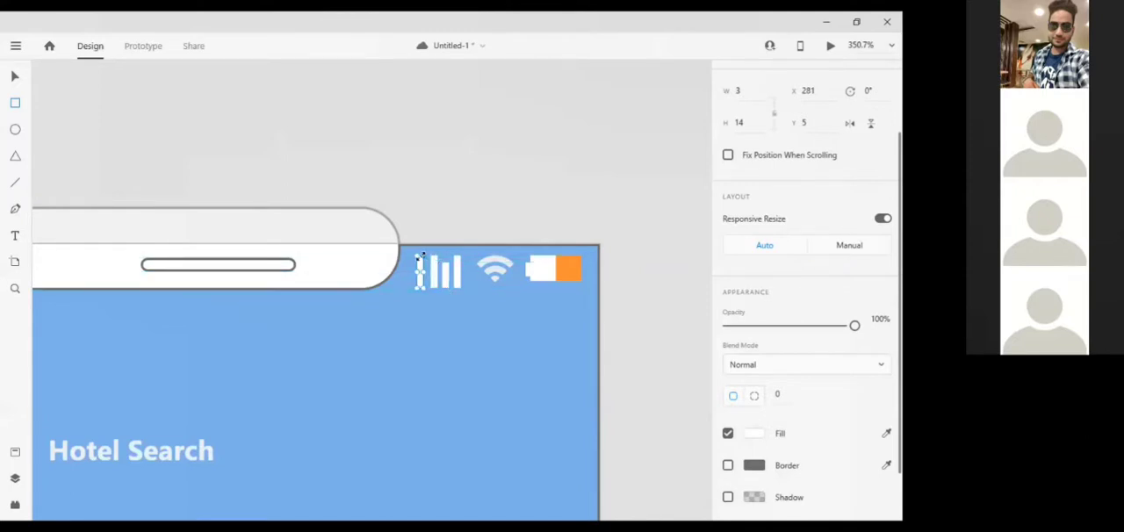
# Shorten the two leftmost signal bars from above into ascending steps, making the outermost one about 3 high
pyautogui.click(15, 76)
pyautogui.moveTo(419, 272); pyautogui.dragTo(431, 273)
pyautogui.hotkey('ctrl', 'z')
pyautogui.hotkey('ctrl', 'z')
pyautogui.moveTo(418, 253); pyautogui.dragTo(419, 283)
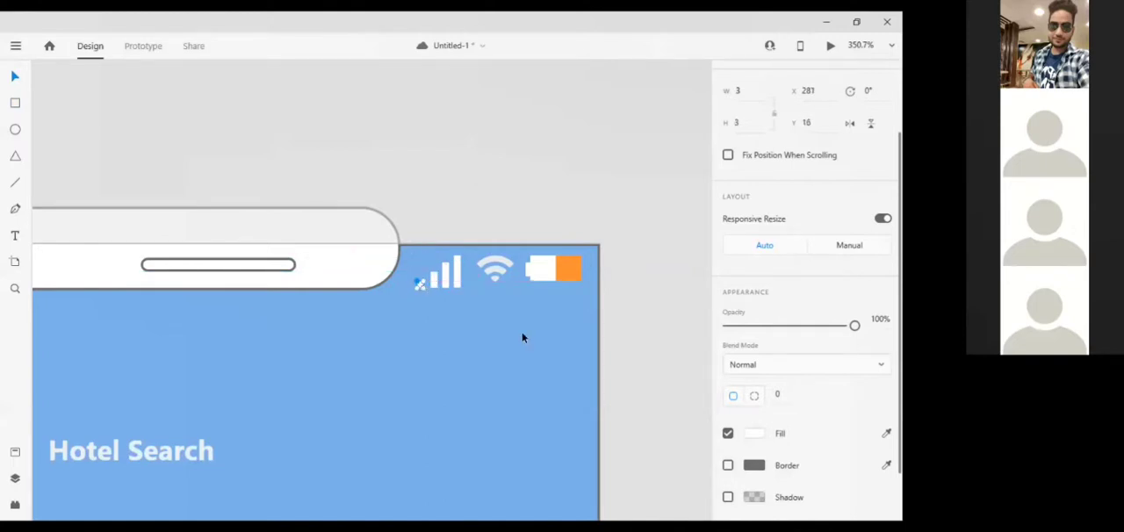
pyautogui.click(614, 190)
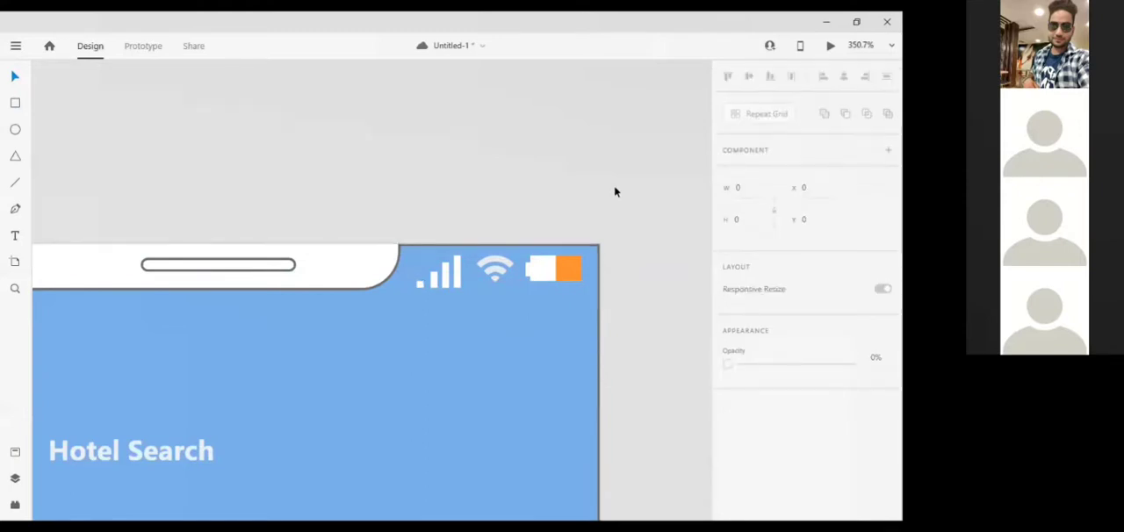
# Add the time text "9:15" in the blue header to the left of the notch
pyautogui.scroll(-10, 615, 191)
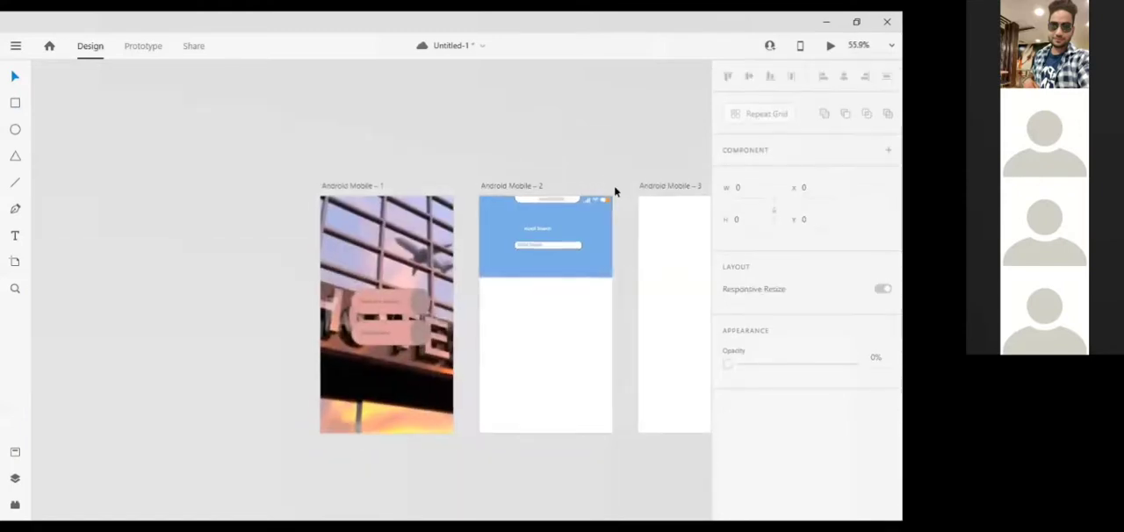
pyautogui.scroll(4, 615, 191)
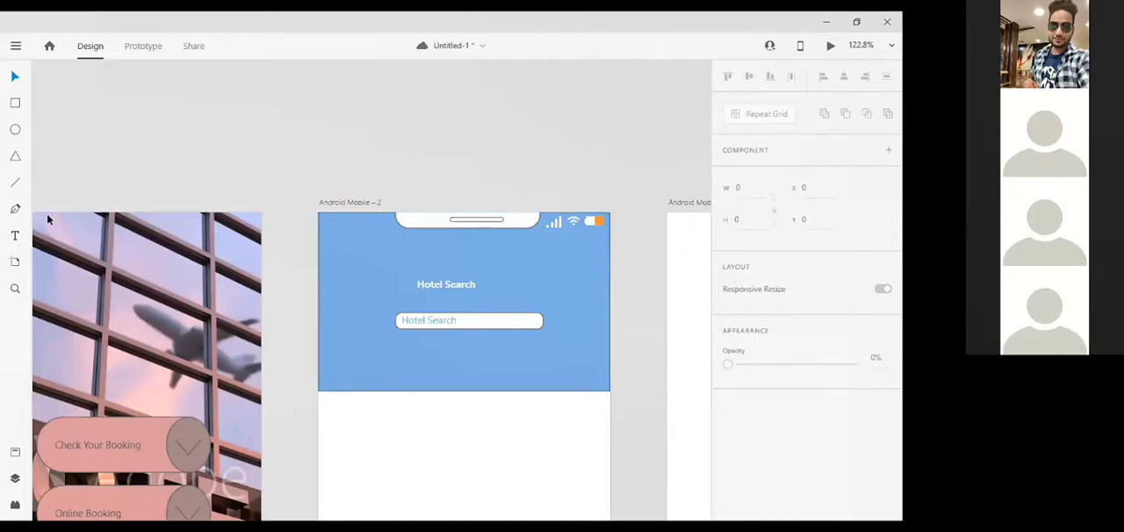
pyautogui.click(15, 236)
pyautogui.moveTo(331, 224); pyautogui.dragTo(384, 233)
pyautogui.write('9')
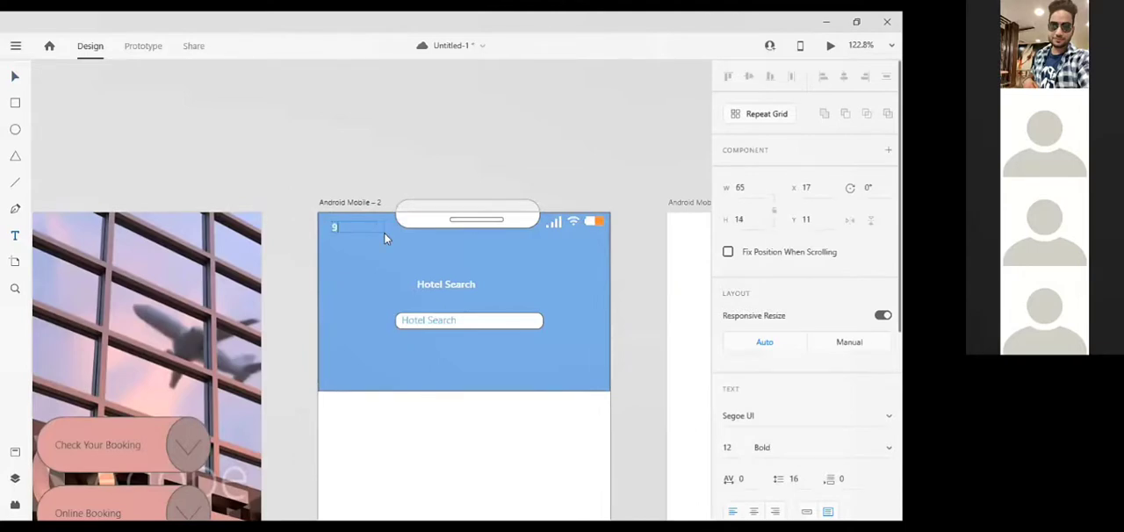
pyautogui.write(':15')
pyautogui.press('Escape')
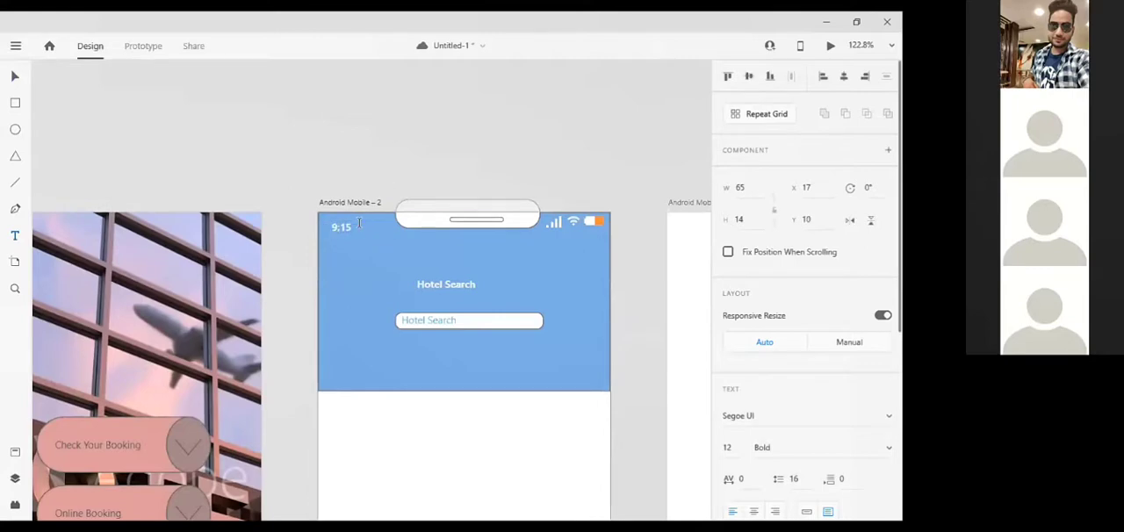
# Move the 9:15 text level with the status icons, to about X 20 and Y 5
pyautogui.press('Up')
pyautogui.press('Up')
pyautogui.press('Up')
pyautogui.press('Up')
pyautogui.press('Up')
pyautogui.press('Right')
pyautogui.press('Right')
pyautogui.press('Right')
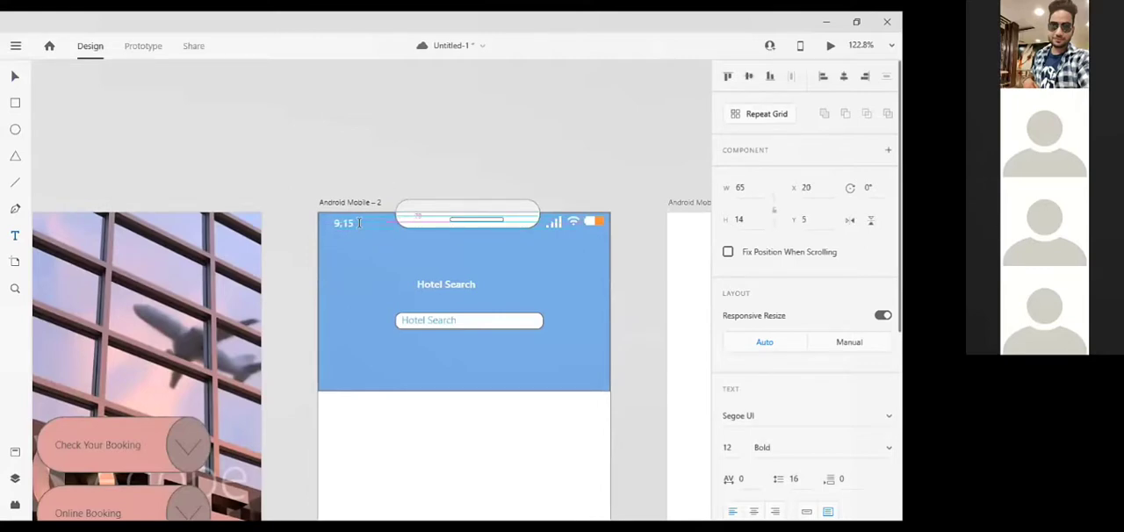
pyautogui.click(399, 141)
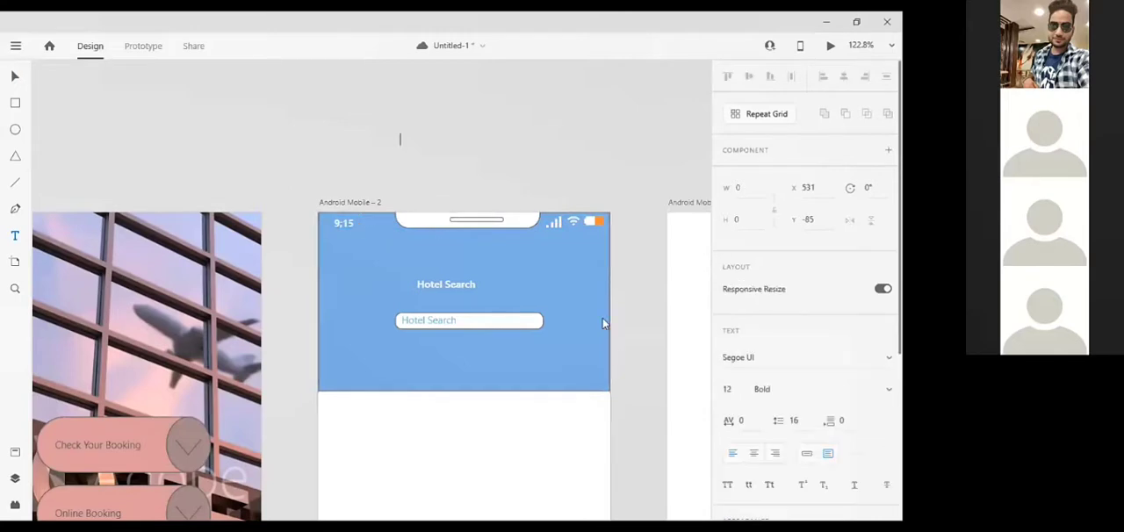
# Draw a rectangle about 146 by 128 over the lower right part of the blue header
pyautogui.click(15, 103)
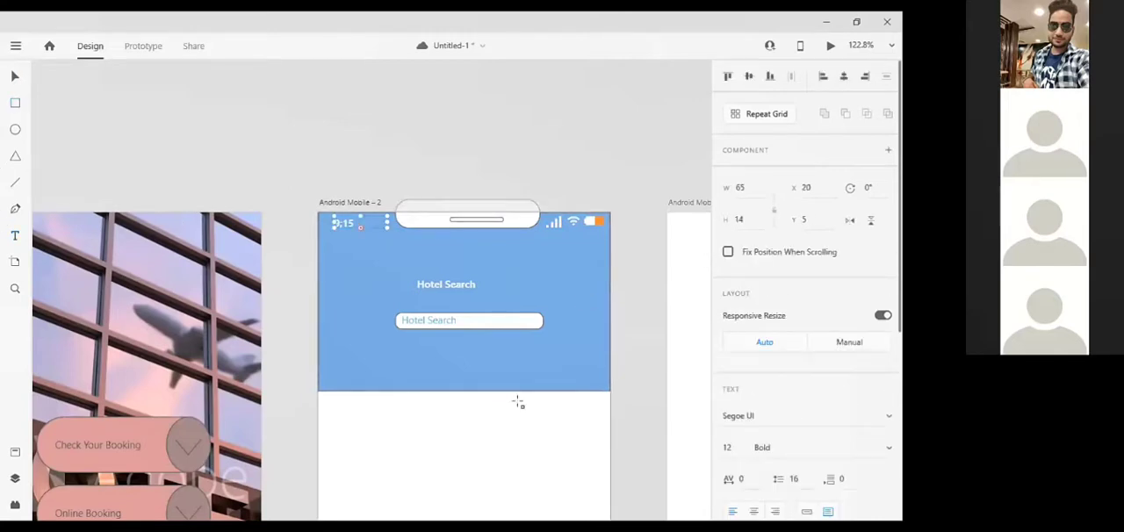
pyautogui.click(599, 288)
pyautogui.moveTo(461, 399)
pyautogui.mouseDown()
pyautogui.moveTo(477, 381)
pyautogui.moveTo(481, 392)
pyautogui.mouseUp()
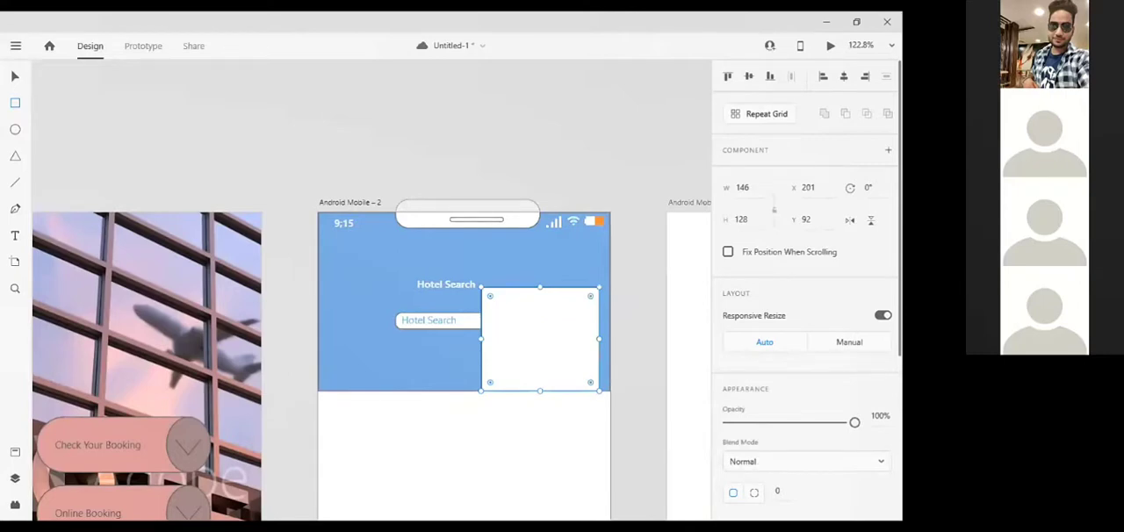
# Fill the new rectangle with a light blue slightly brighter than the header
pyautogui.scroll(-5, 751, 349)
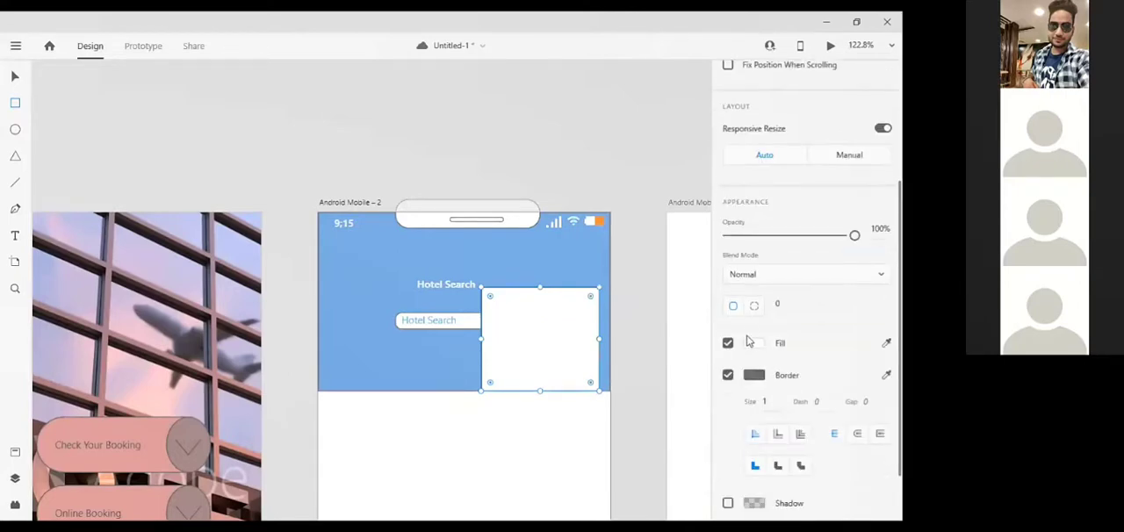
pyautogui.click(751, 349)
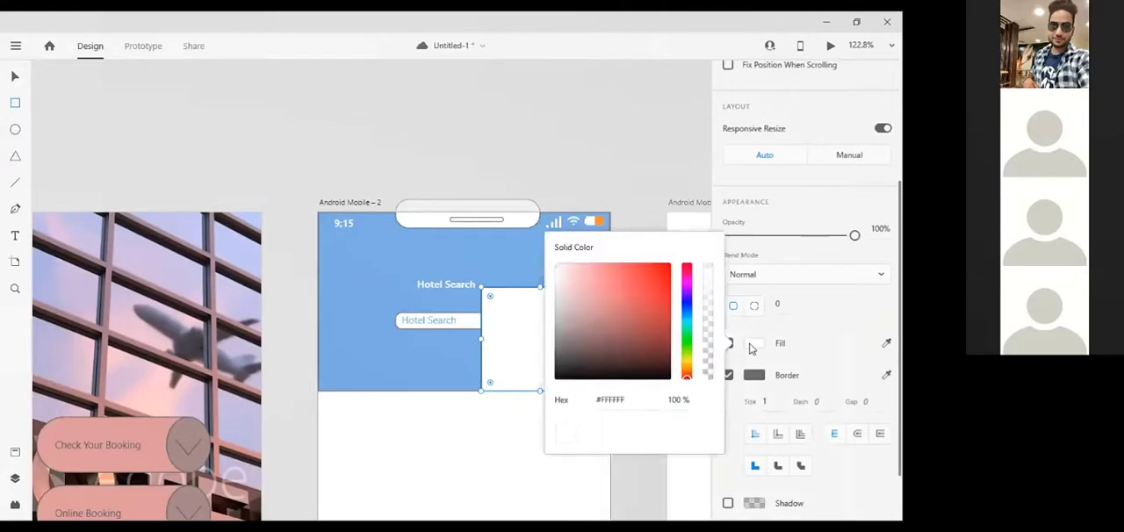
pyautogui.moveTo(691, 334); pyautogui.dragTo(690, 313)
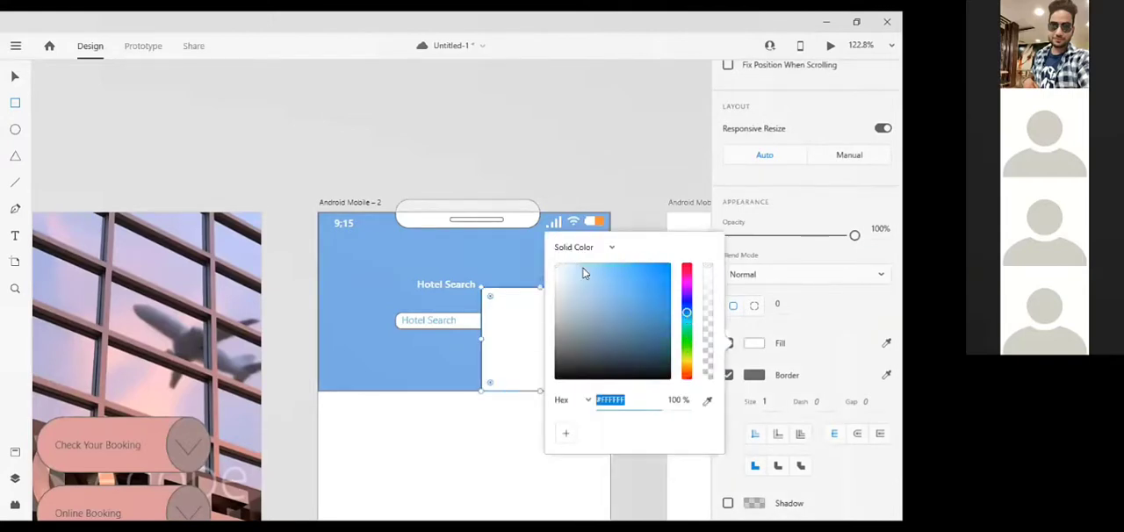
pyautogui.moveTo(584, 273)
pyautogui.mouseDown()
pyautogui.moveTo(606, 282)
pyautogui.moveTo(598, 265)
pyautogui.moveTo(575, 264)
pyautogui.moveTo(578, 278)
pyautogui.moveTo(601, 275)
pyautogui.mouseUp()
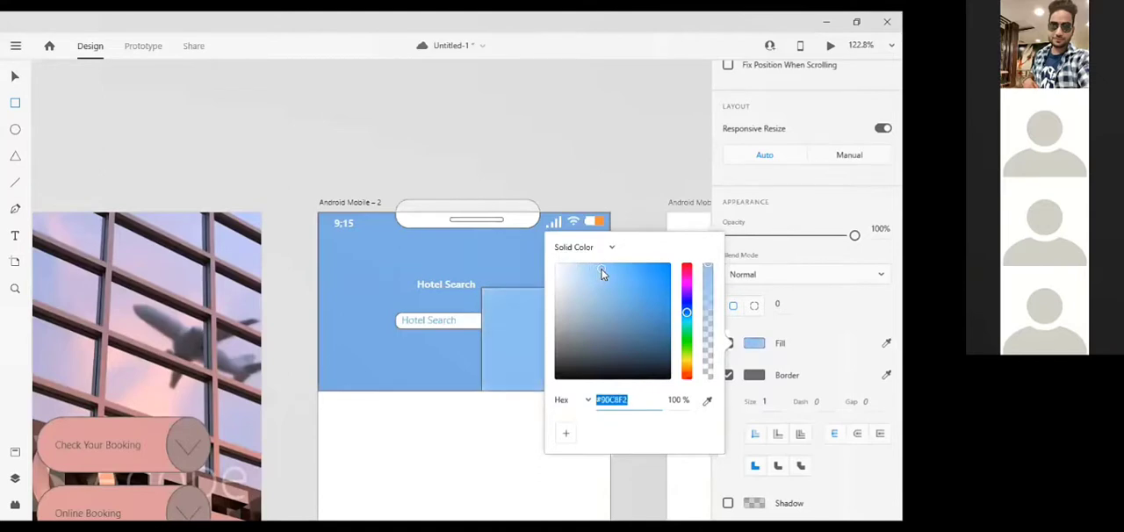
# Round the light blue rectangle's corners to about 21 and rotate the shape by 45°
pyautogui.click(490, 296)
pyautogui.moveTo(492, 297); pyautogui.dragTo(498, 302)
pyautogui.scroll(3, 822, 306)
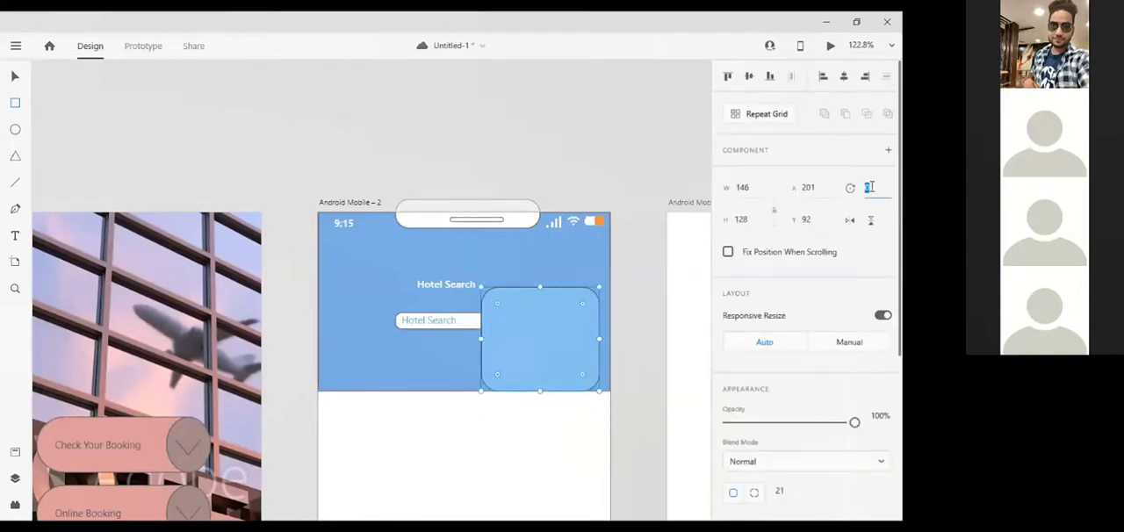
pyautogui.write('45')
pyautogui.press('Return')
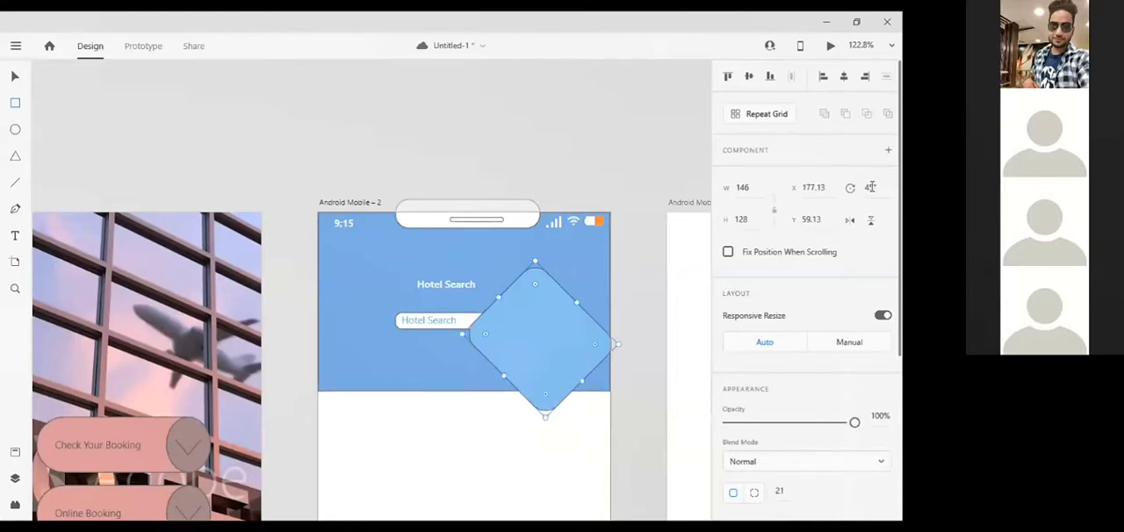
# Move the rotated light blue shape partly past the header's right edge, to about X 260 and Y 57
pyautogui.press('Right')
pyautogui.press('Right')
pyautogui.press('Right')
pyautogui.press('Right')
pyautogui.press('Right')
pyautogui.press('Right')
pyautogui.press('Right')
pyautogui.press('Right')
pyautogui.press('Right')
pyautogui.press('Right')
pyautogui.press('Right')
pyautogui.press('Right')
pyautogui.press('Right')
pyautogui.press('Right')
pyautogui.press('Right')
pyautogui.press('Right')
pyautogui.press('Right')
pyautogui.press('Right')
pyautogui.press('Right')
pyautogui.press('Right')
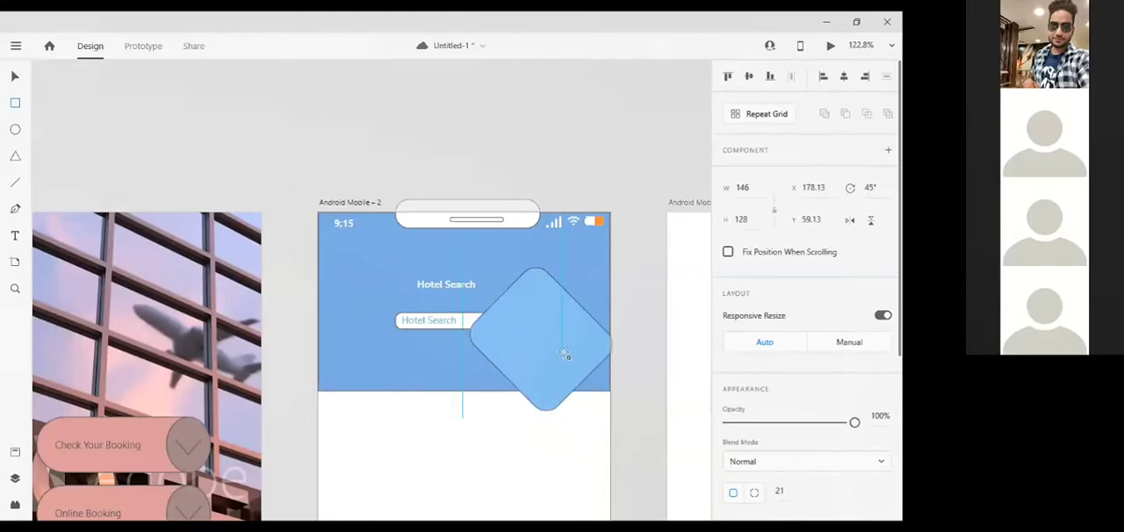
pyautogui.press('Right')
pyautogui.press('Right')
pyautogui.press('Right')
pyautogui.press('Right')
pyautogui.press('Right')
pyautogui.press('Right')
pyautogui.press('Right')
pyautogui.press('Right')
pyautogui.press('Right')
pyautogui.press('Right')
pyautogui.press('Right')
pyautogui.press('Right')
pyautogui.press('Right')
pyautogui.press('Right')
pyautogui.press('Right')
pyautogui.press('Right')
pyautogui.press('Right')
pyautogui.press('Right')
pyautogui.press('Right')
pyautogui.press('Right')
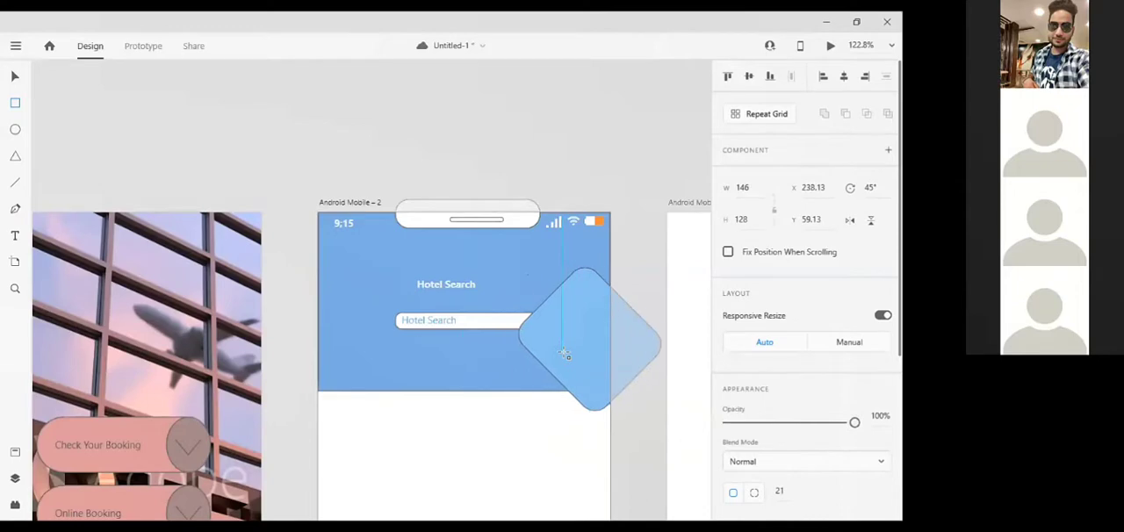
pyautogui.press('Down')
pyautogui.press('Down')
pyautogui.press('Down')
pyautogui.press('Down')
pyautogui.press('Down')
pyautogui.press('Down')
pyautogui.press('Down')
pyautogui.press('Down')
pyautogui.press('Down')
pyautogui.press('Down')
pyautogui.press('Down')
pyautogui.press('Down')
pyautogui.press('Down')
pyautogui.press('Down')
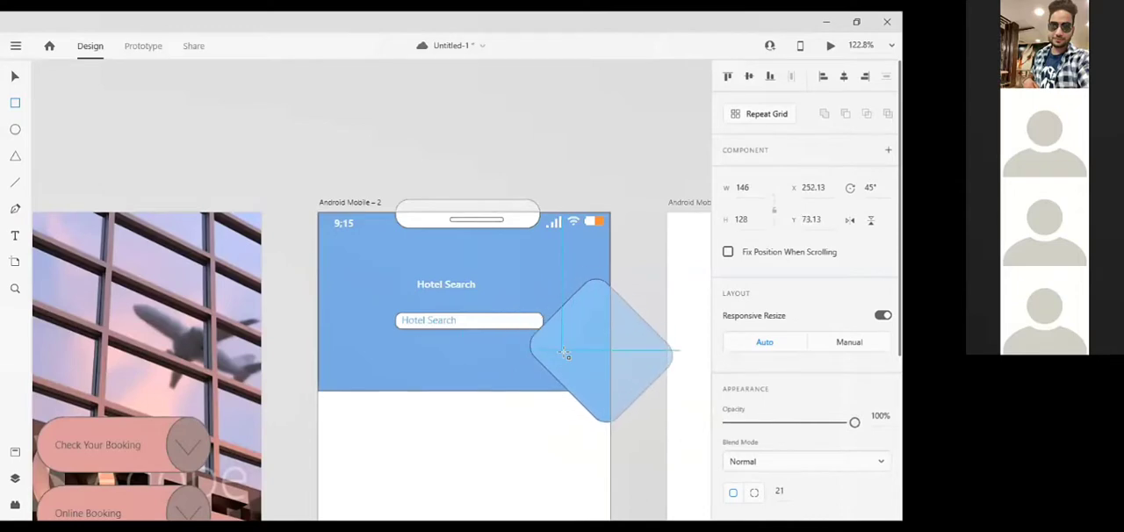
pyautogui.press('Down')
pyautogui.press('Down')
pyautogui.press('Down')
pyautogui.press('Down')
pyautogui.press('Down')
pyautogui.press('Down')
pyautogui.press('Down')
pyautogui.press('Down')
pyautogui.press('Down')
pyautogui.press('Down')
pyautogui.press('Down')
pyautogui.press('Down')
pyautogui.press('Down')
pyautogui.press('Down')
pyautogui.press('Down')
pyautogui.press('Down')
pyautogui.press('Down')
pyautogui.press('Down')
pyautogui.press('Left')
pyautogui.press('Left')
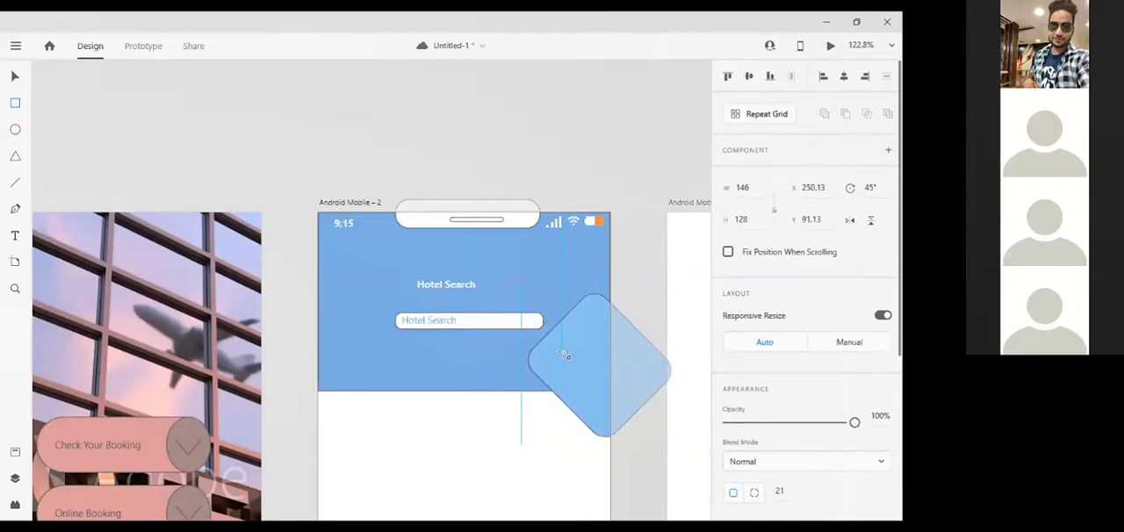
pyautogui.press('Up')
pyautogui.press('Up')
pyautogui.press('Up')
pyautogui.press('Up')
pyautogui.press('Right')
pyautogui.press('Right')
pyautogui.press('Right')
pyautogui.press('Right')
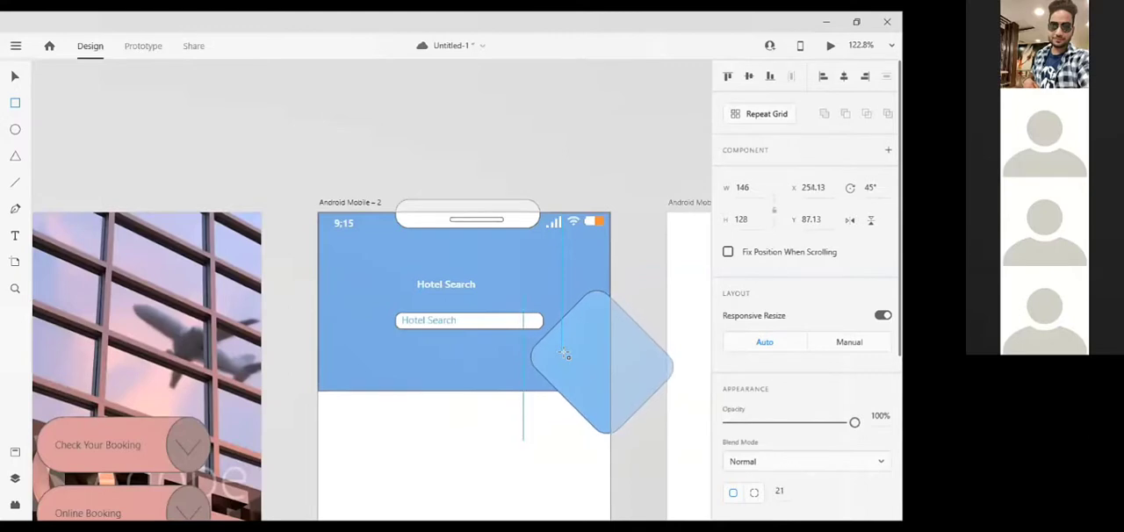
pyautogui.press('Right')
pyautogui.press('Right')
pyautogui.press('Right')
pyautogui.press('Right')
pyautogui.press('Right')
pyautogui.press('Right')
pyautogui.press('Up')
pyautogui.press('Up')
pyautogui.press('Up')
pyautogui.press('Up')
pyautogui.press('Up')
pyautogui.press('Up')
pyautogui.press('Up')
pyautogui.press('Up')
pyautogui.press('Up')
pyautogui.press('Up')
pyautogui.press('Up')
pyautogui.press('Up')
pyautogui.press('Up')
pyautogui.press('Up')
pyautogui.press('Up')
pyautogui.press('Up')
pyautogui.press('Up')
pyautogui.press('Up')
pyautogui.press('Up')
pyautogui.press('Up')
pyautogui.press('Up')
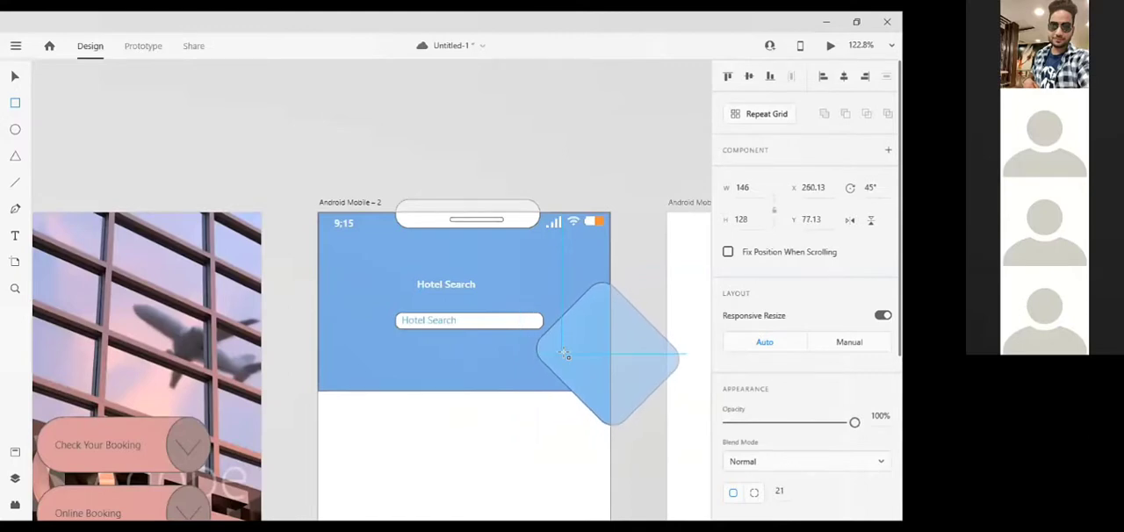
pyautogui.press('Up')
pyautogui.press('Up')
pyautogui.press('Up')
pyautogui.press('Up')
pyautogui.press('Up')
pyautogui.press('Up')
pyautogui.press('Up')
pyautogui.press('Up')
pyautogui.press('Up')
pyautogui.press('Up')
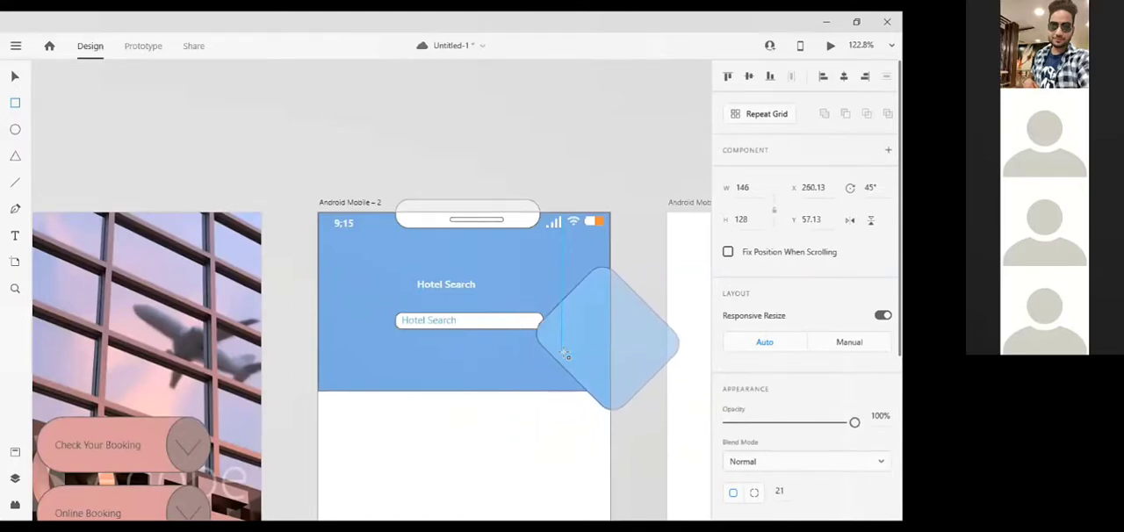
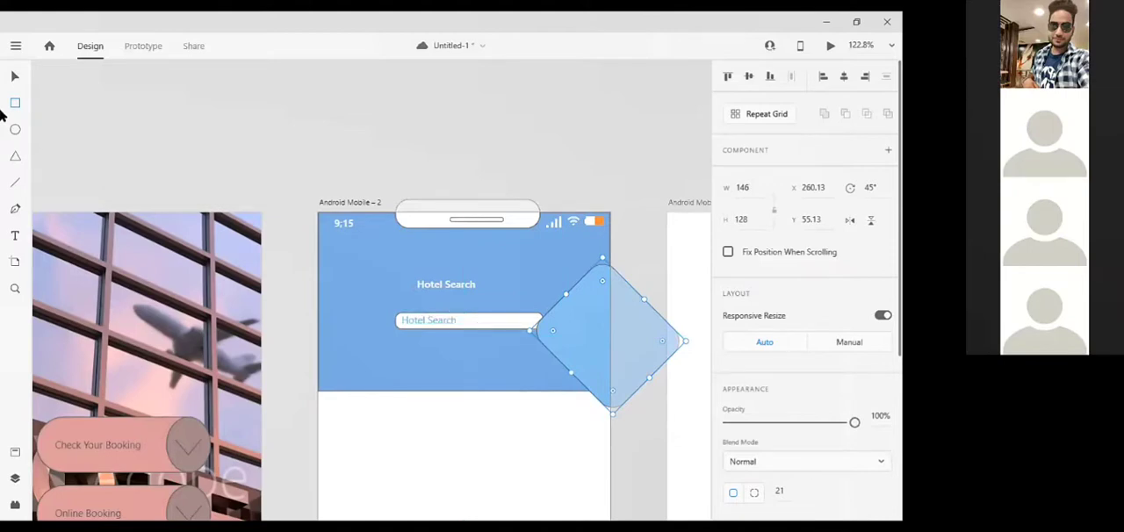
# Try bringing the white search box to the front, and move the box left to X 82
pyautogui.click(395, 320)
pyautogui.rightClick(395, 315)
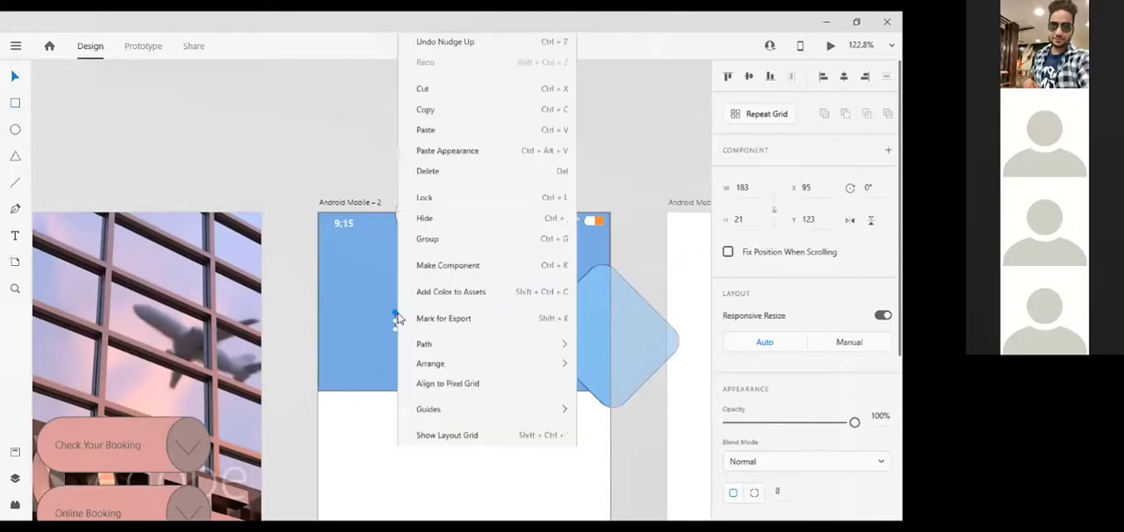
pyautogui.moveTo(507, 344)
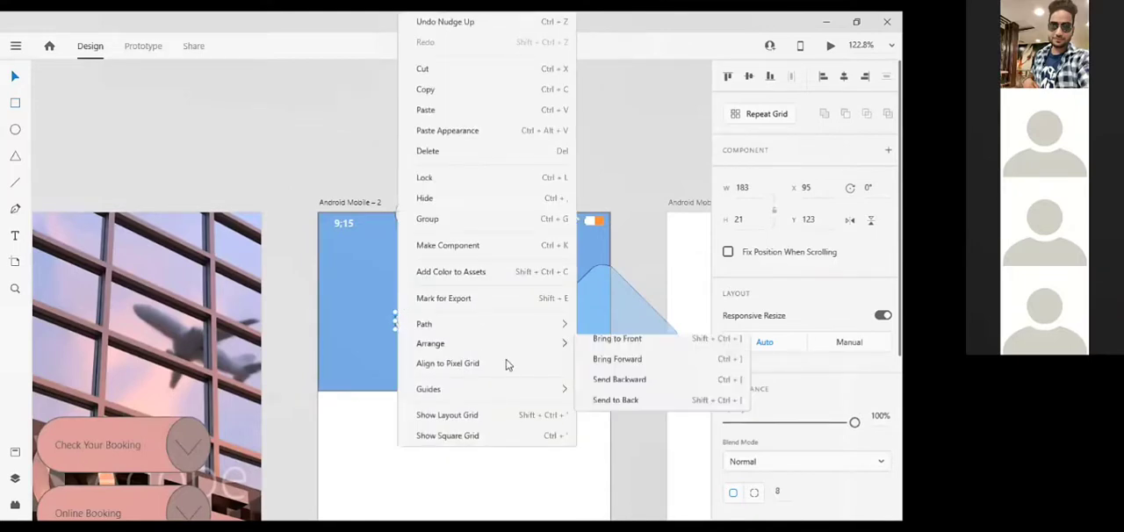
pyautogui.click(620, 344)
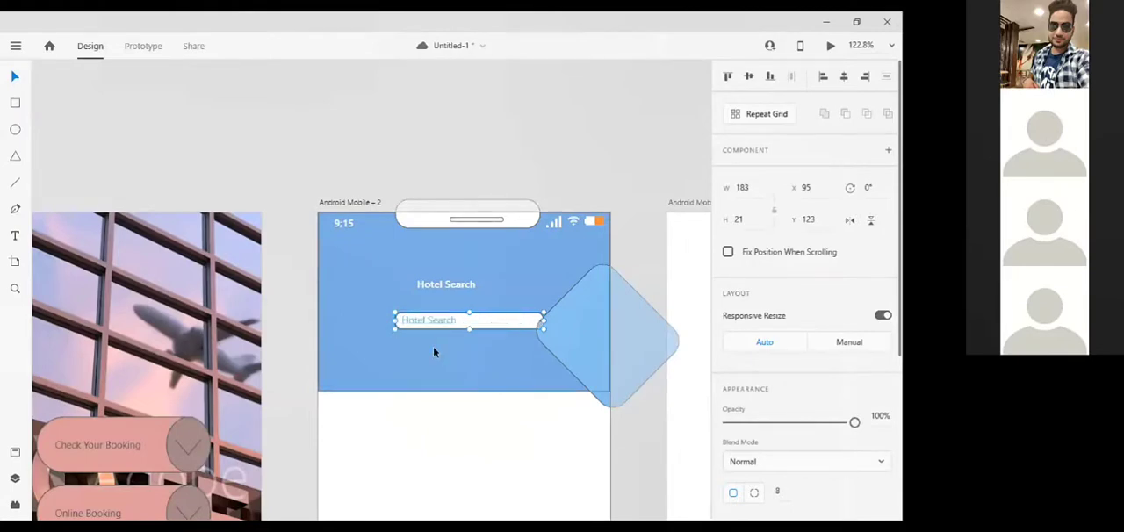
pyautogui.press('Left')
pyautogui.press('Left')
pyautogui.press('Left')
pyautogui.press('Left')
pyautogui.press('Left')
pyautogui.press('Left')
pyautogui.press('Left')
pyautogui.press('Left')
pyautogui.press('Left')
pyautogui.press('Left')
pyautogui.press('Left')
pyautogui.press('Left')
pyautogui.press('Left')
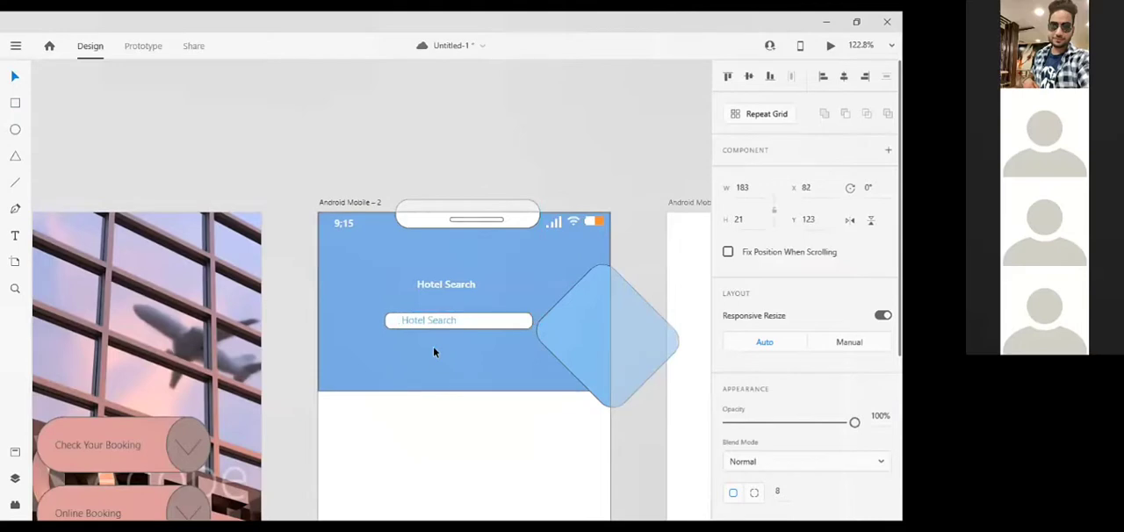
# Move the "Hotel Search" placeholder text inside the search box left to X 96
pyautogui.doubleClick(429, 321)
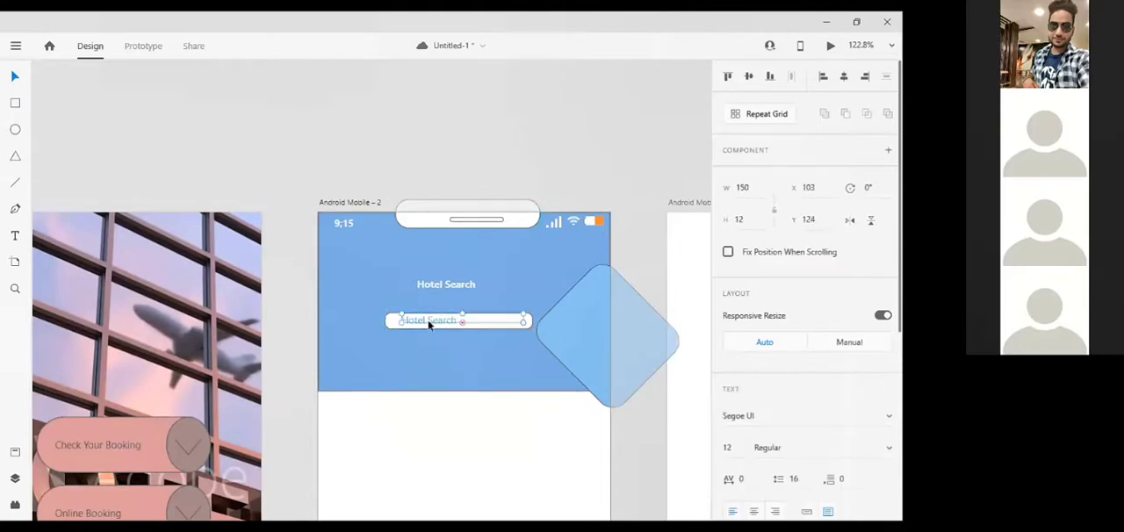
pyautogui.press('Left')
pyautogui.press('Left')
pyautogui.press('Left')
pyautogui.press('Left')
pyautogui.press('Left')
pyautogui.press('Left')
pyautogui.press('Left')
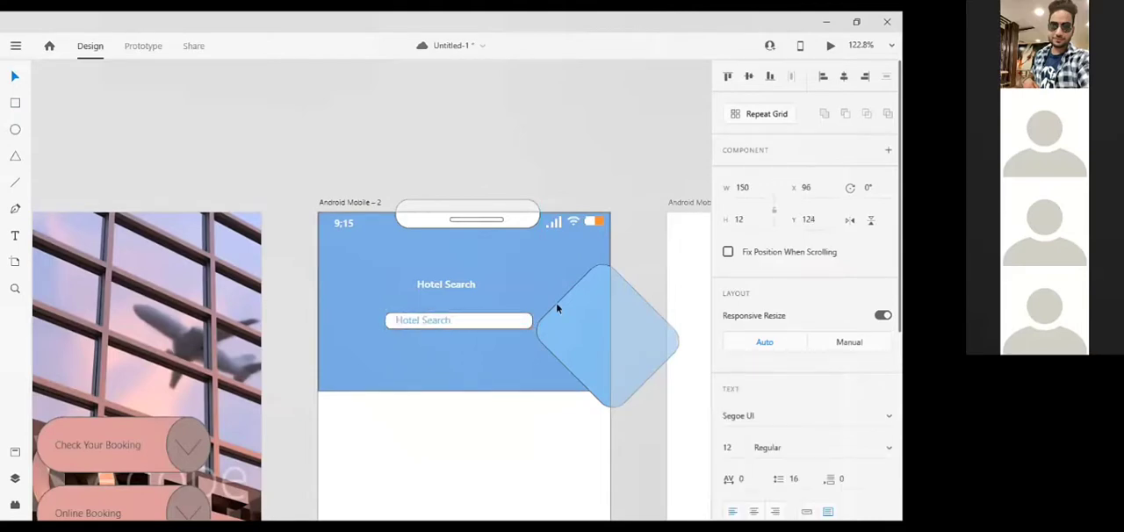
# Remove the light blue diamond's border and shift the diamond slightly to about X 256 and Y 60
pyautogui.click(558, 309)
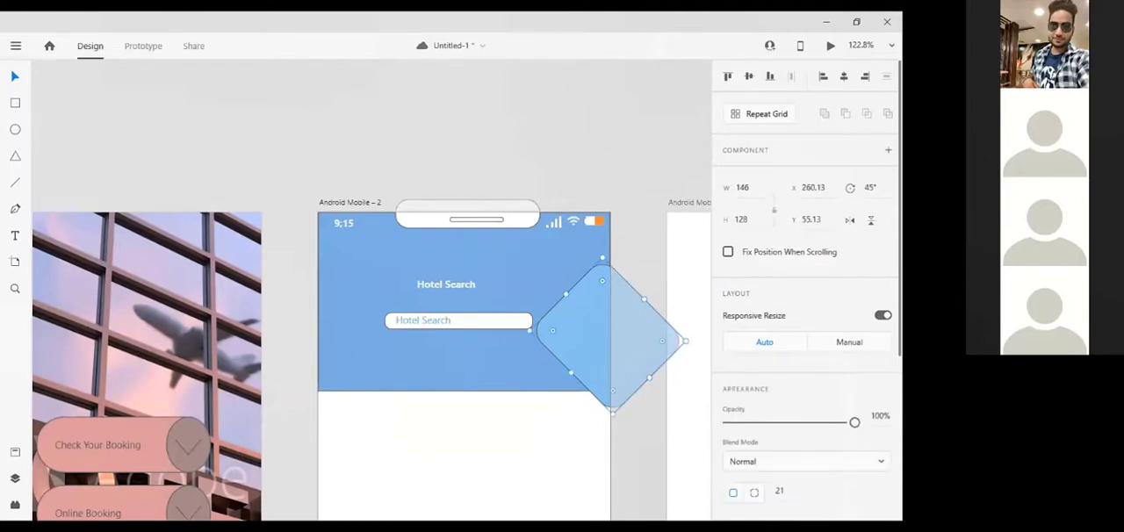
pyautogui.scroll(-4, 806, 290)
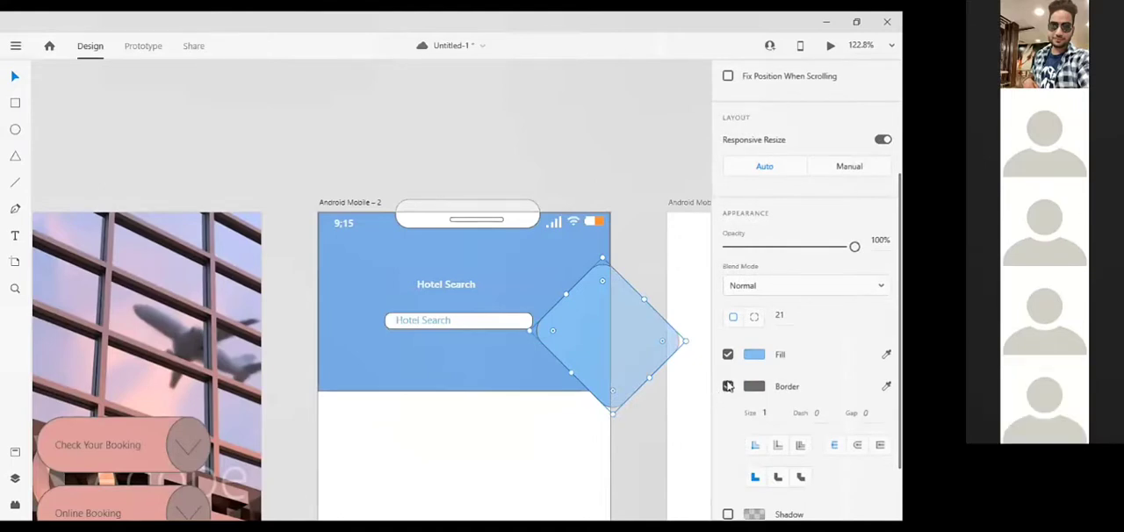
pyautogui.click(729, 387)
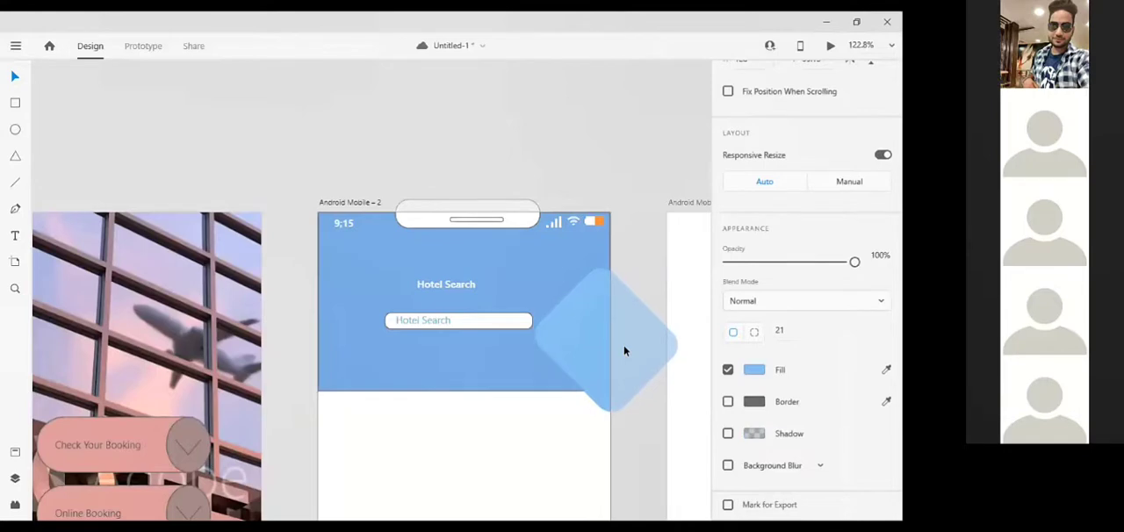
pyautogui.click(638, 218)
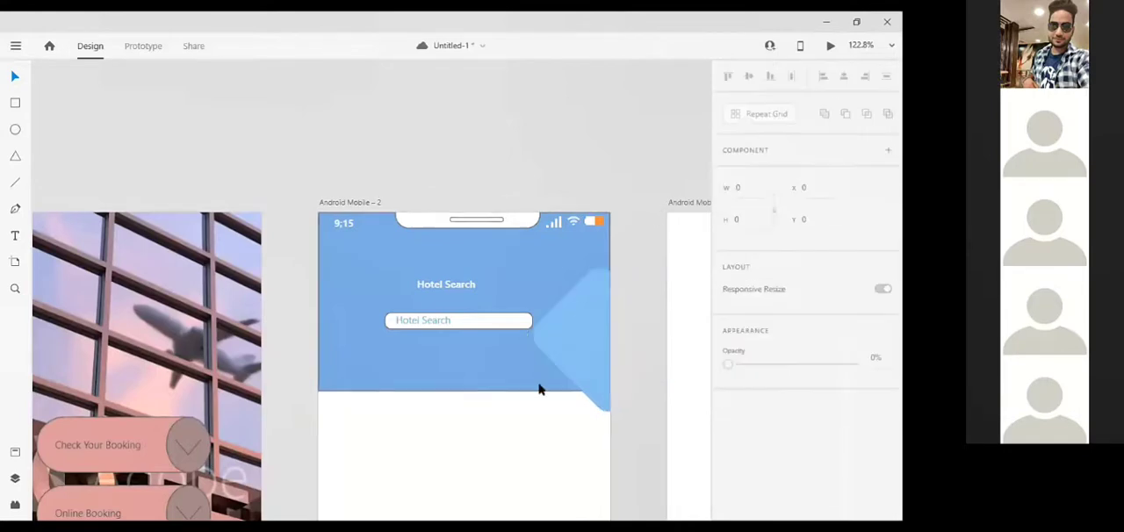
# Duplicate the light blue diamond and offset the copy to about X 274 and Y 62
pyautogui.click(572, 356)
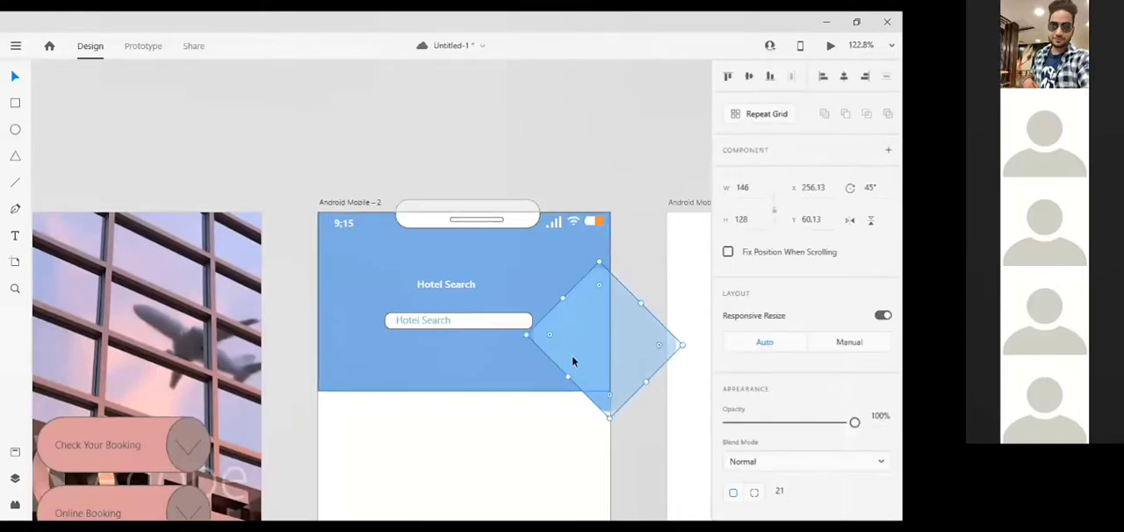
pyautogui.press('Right')
pyautogui.press('Right')
pyautogui.press('Right')
pyautogui.press('Right')
pyautogui.press('Right')
pyautogui.press('Right')
pyautogui.press('Right')
pyautogui.press('Right')
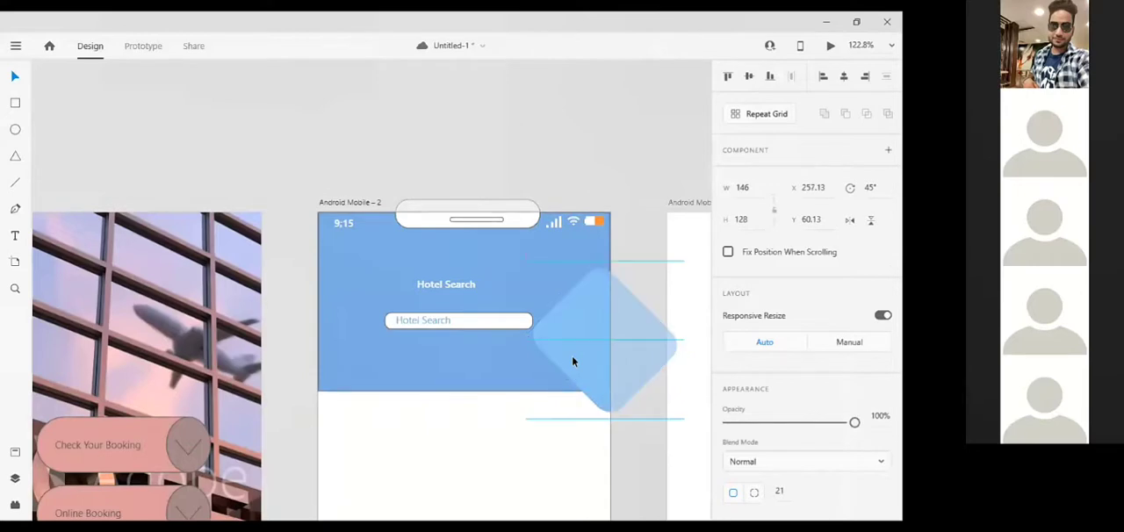
pyautogui.press('Right')
pyautogui.press('Right')
pyautogui.press('Right')
pyautogui.press('Right')
pyautogui.press('Right')
pyautogui.press('Right')
pyautogui.press('Right')
pyautogui.press('Right')
pyautogui.press('Right')
pyautogui.press('Right')
pyautogui.press('Down')
pyautogui.press('Down')
pyautogui.press('Down')
pyautogui.press('Down')
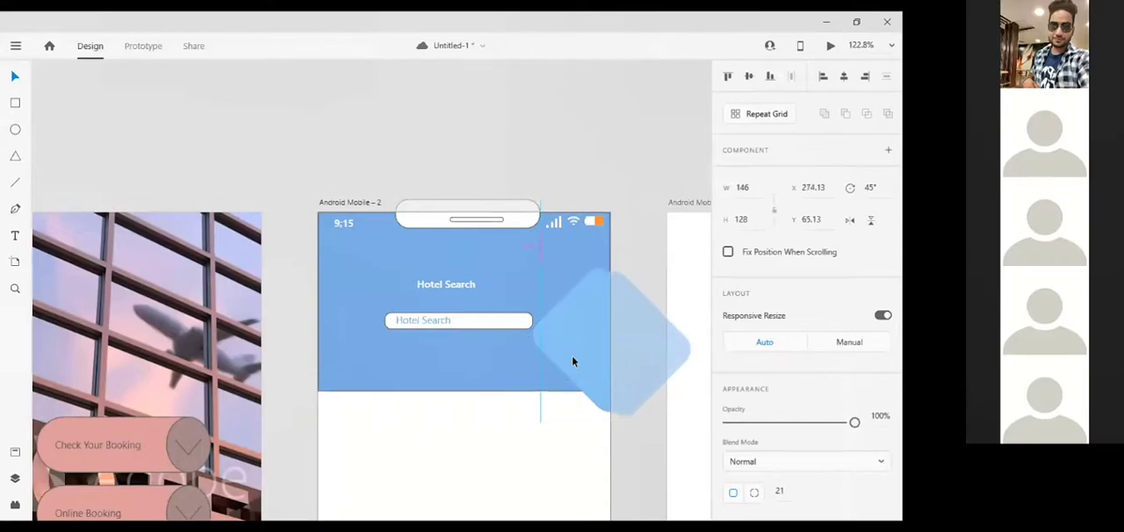
pyautogui.press('Up')
pyautogui.press('Up')
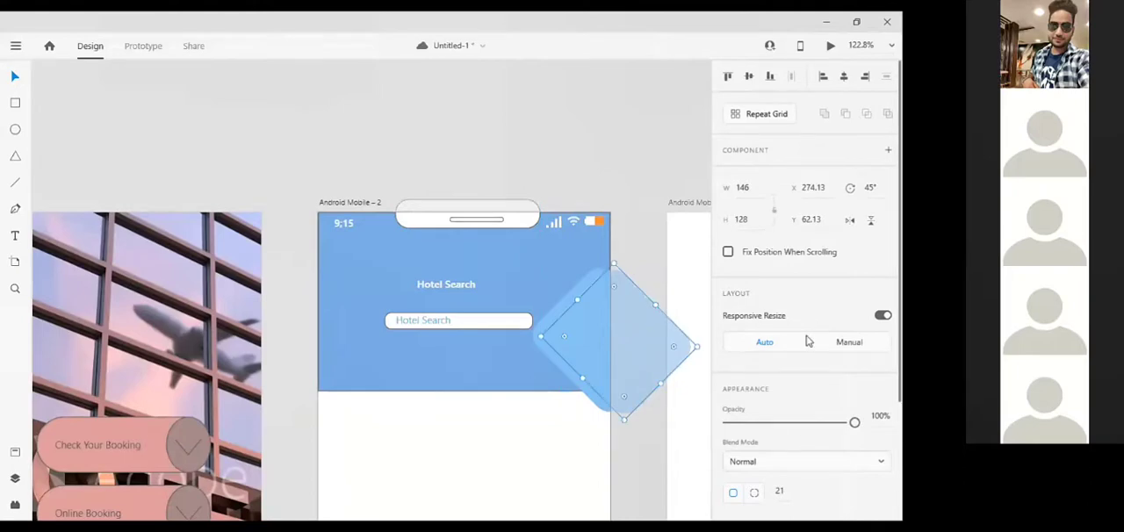
# Fill the second diamond with the lighter blue #A4D5FB
pyautogui.scroll(-3, 805, 341)
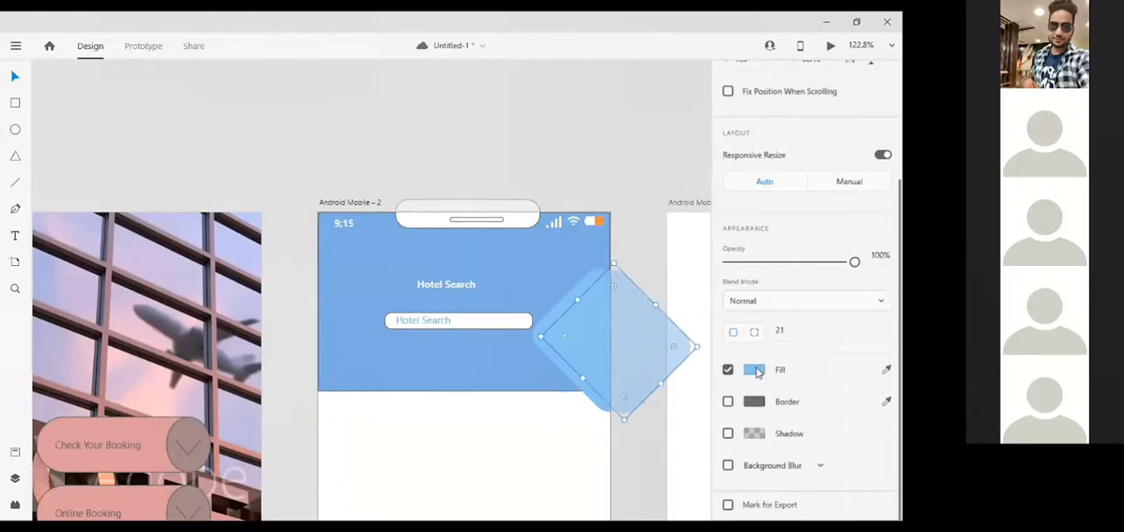
pyautogui.click(756, 371)
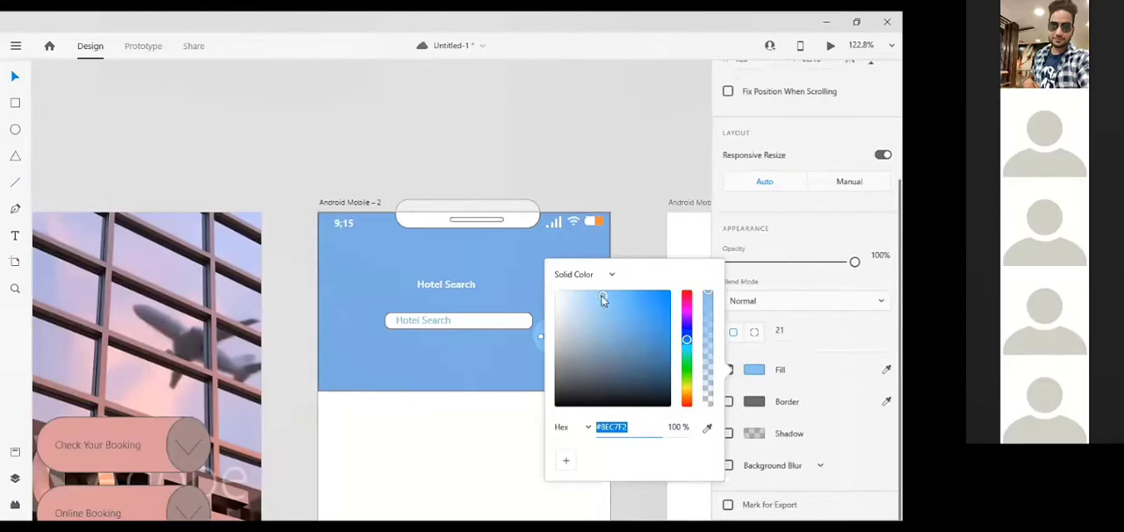
pyautogui.click(630, 205)
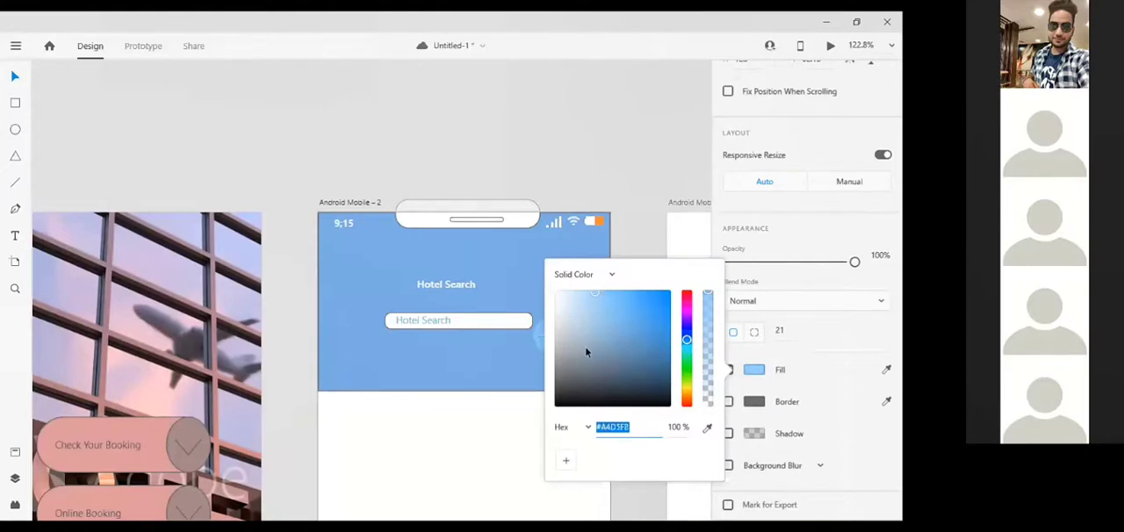
pyautogui.click(586, 352)
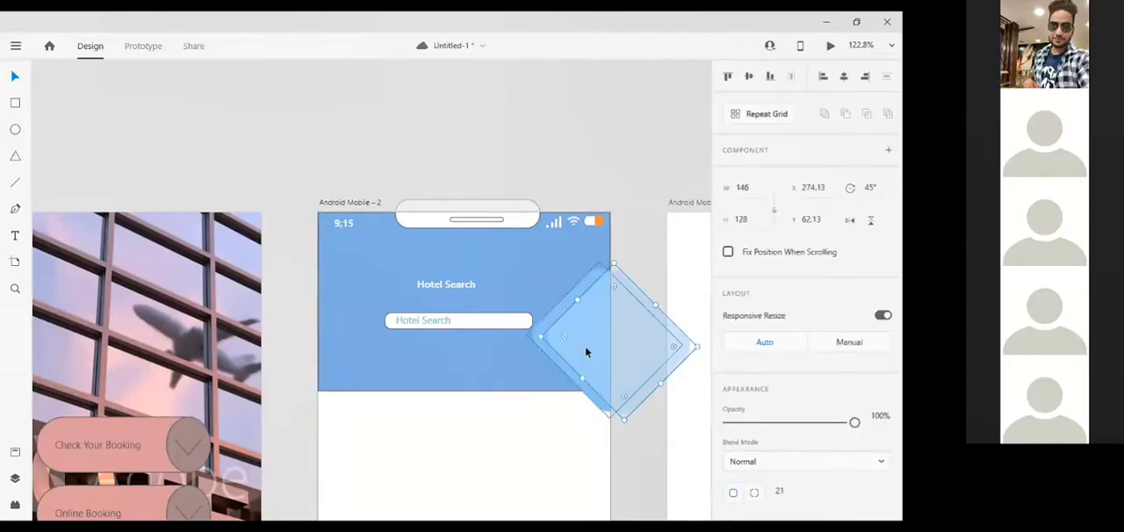
# Duplicate the second diamond and offset this third diamond to about X 294 and Y 59
pyautogui.press('Right')
pyautogui.press('Right')
pyautogui.press('Right')
pyautogui.press('Right')
pyautogui.press('Right')
pyautogui.press('Right')
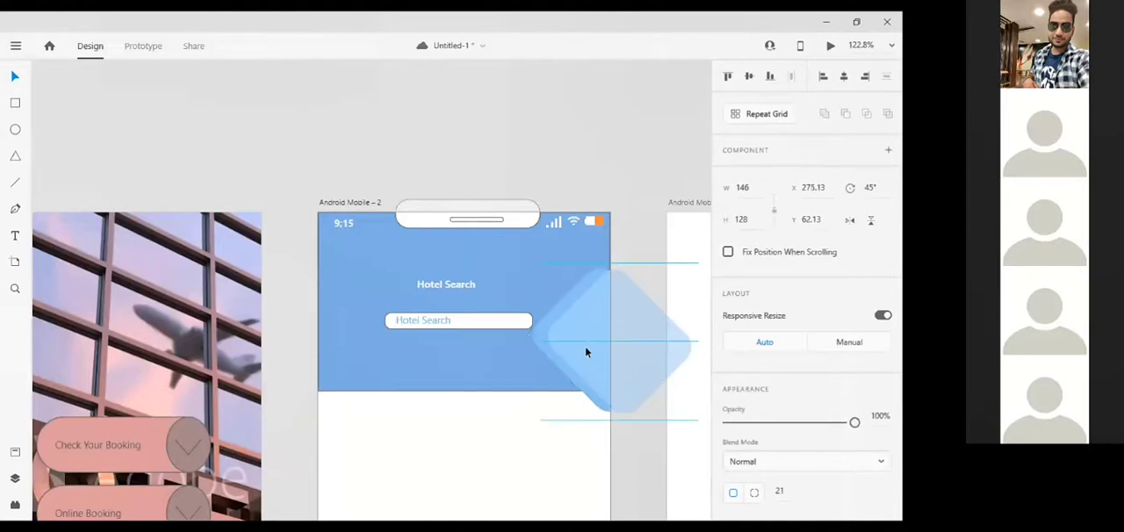
pyautogui.press('Right')
pyautogui.press('Right')
pyautogui.press('Right')
pyautogui.press('Right')
pyautogui.press('Right')
pyautogui.press('Right')
pyautogui.press('Right')
pyautogui.press('Right')
pyautogui.press('Right')
pyautogui.press('Right')
pyautogui.press('Right')
pyautogui.press('Right')
pyautogui.press('Right')
pyautogui.press('Right')
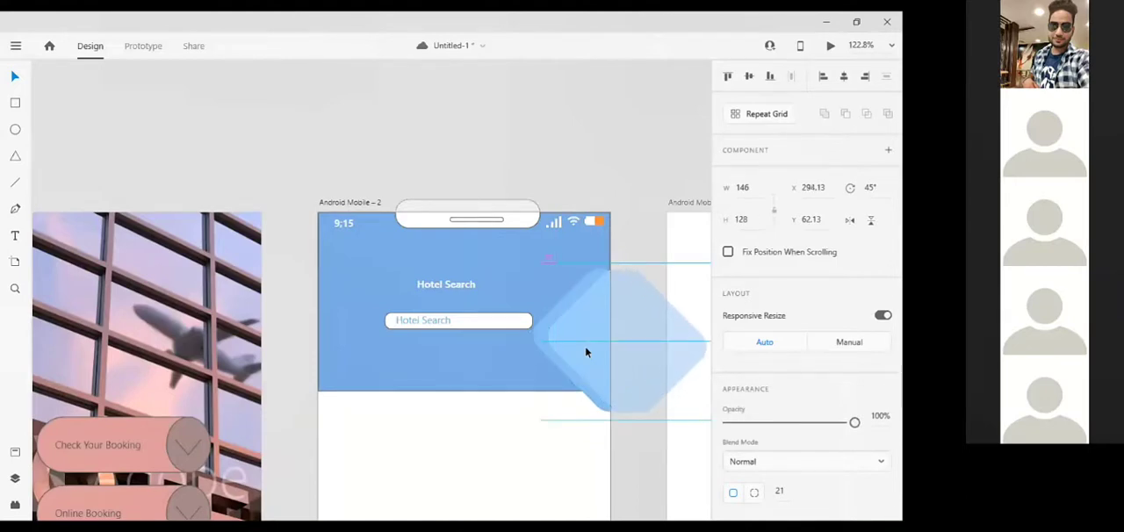
pyautogui.press('Up')
pyautogui.press('Up')
pyautogui.press('Up')
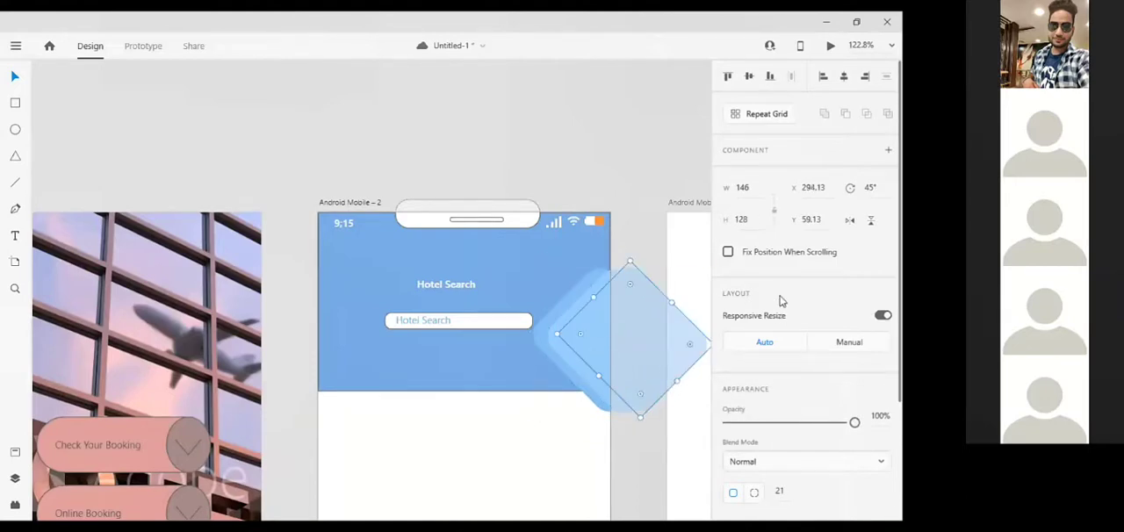
# Fill the third diamond with the even paler blue #BDE0FB
pyautogui.hscroll(5, 686, 438)
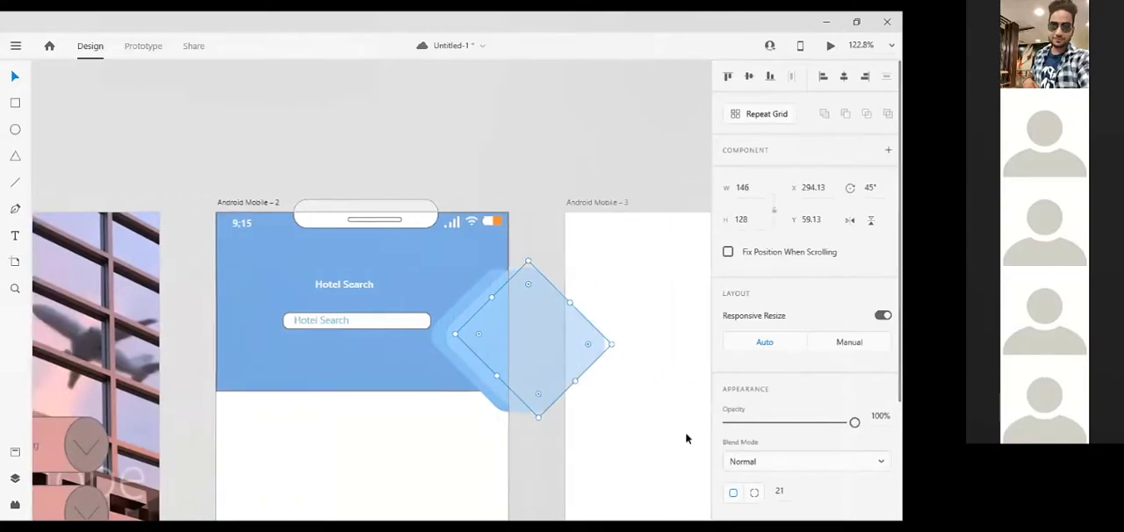
pyautogui.scroll(-3, 725, 360)
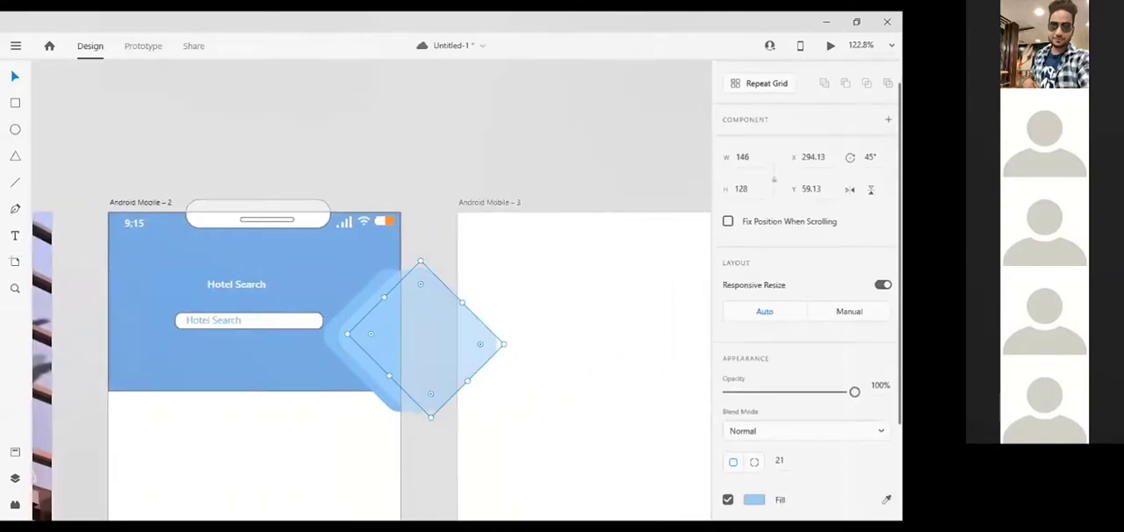
pyautogui.click(753, 370)
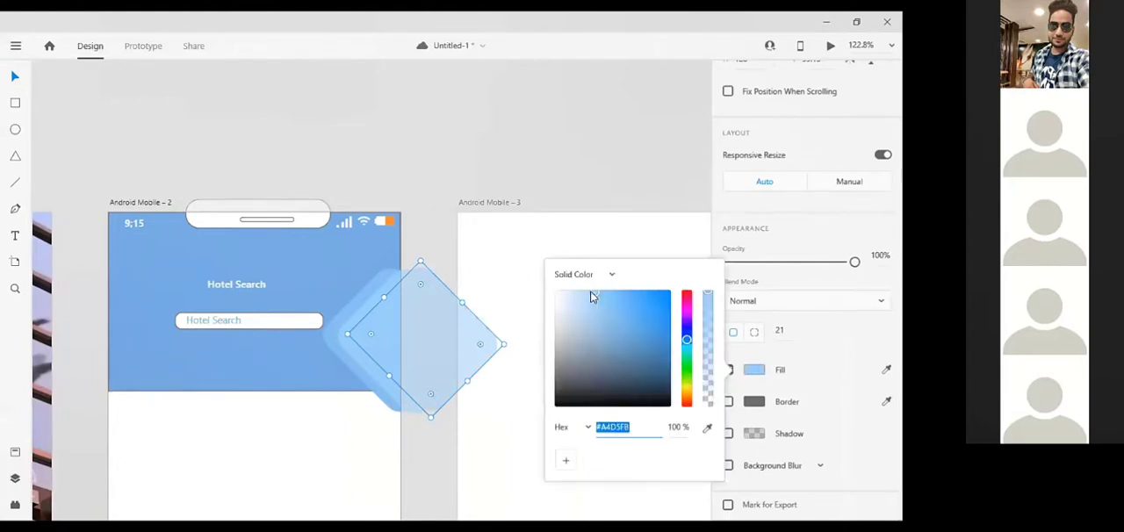
pyautogui.moveTo(591, 289); pyautogui.dragTo(583, 293)
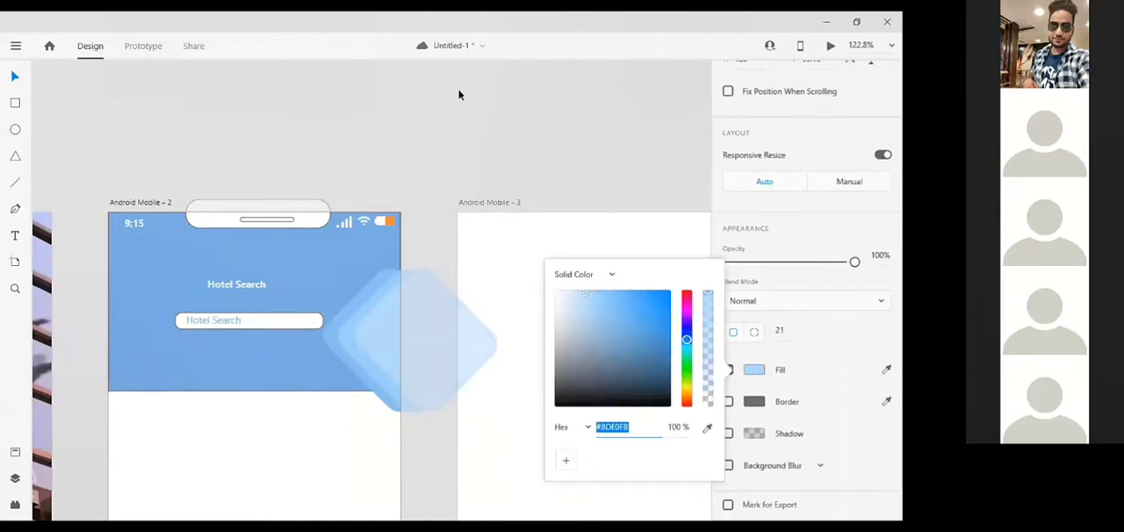
pyautogui.click(456, 264)
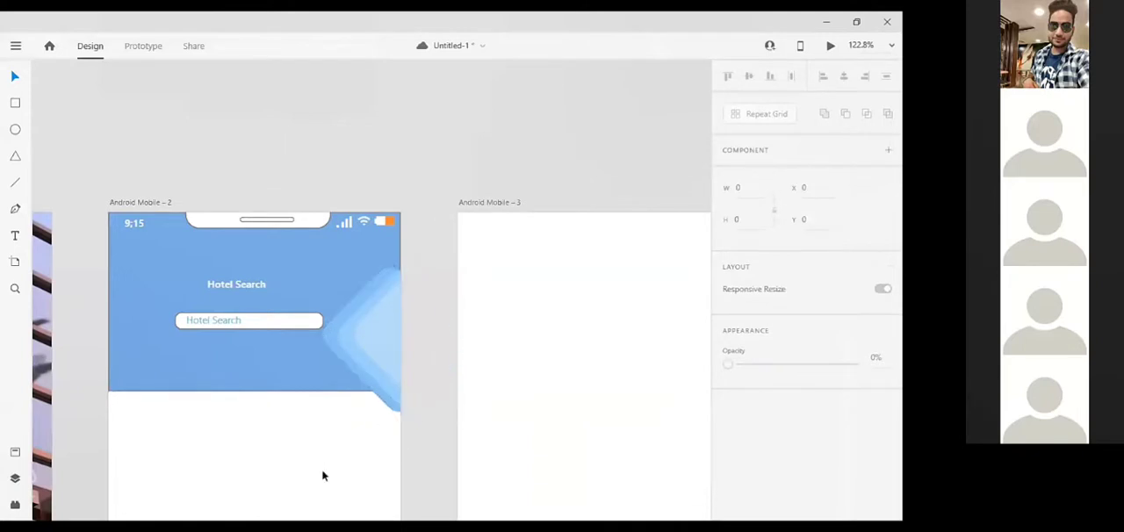
# Draw a 360 by 420 rectangle at X 0 and Y 220, covering the second screen's area below the header
pyautogui.scroll(-3, 457, 424)
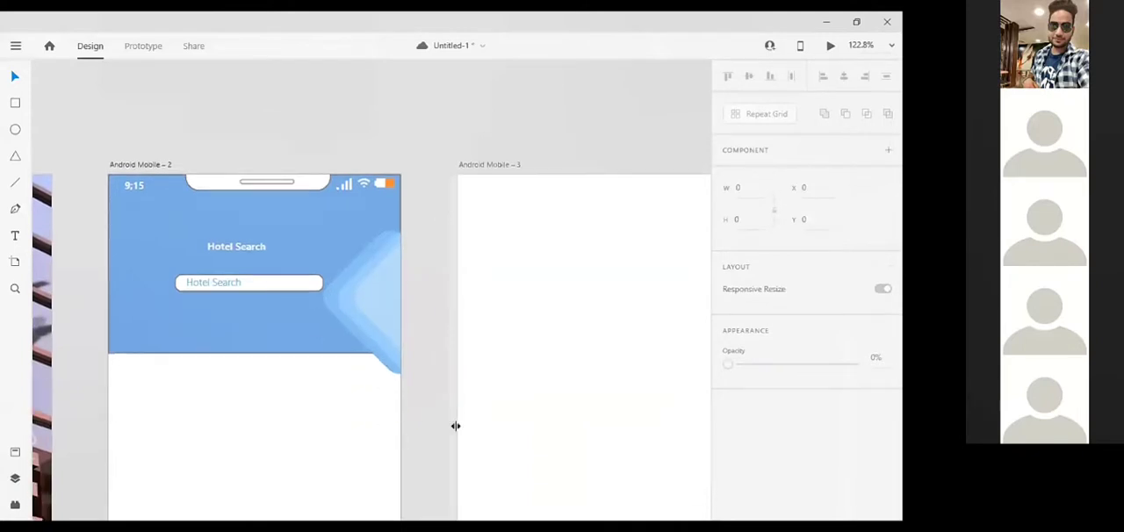
pyautogui.scroll(-5, 437, 373)
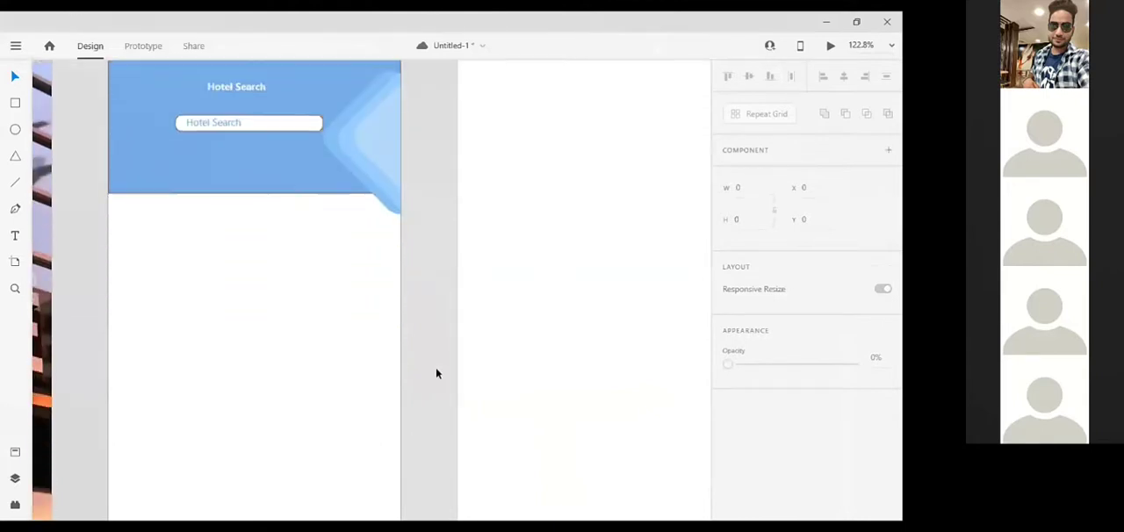
pyautogui.scroll(-6, 436, 373)
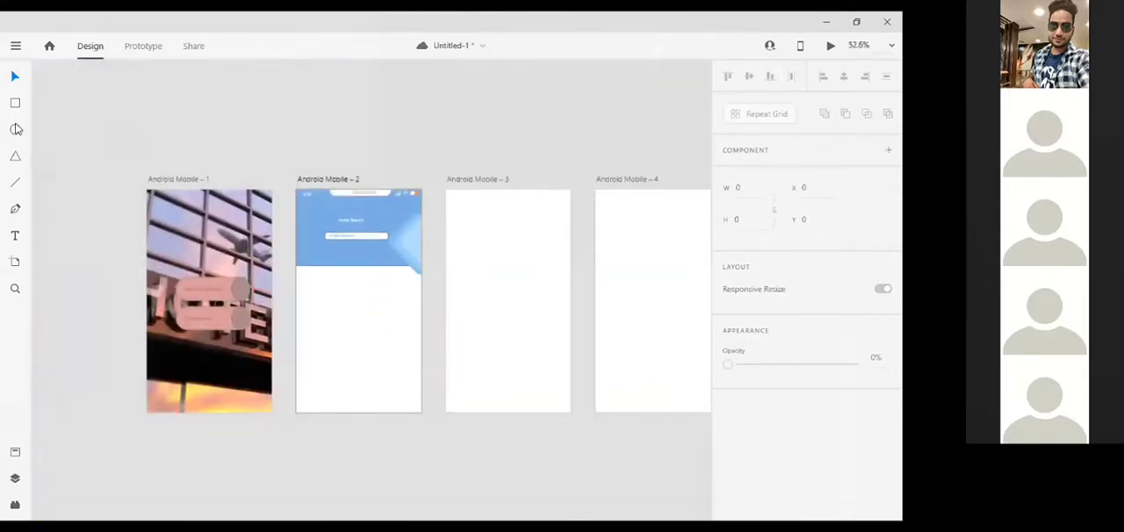
pyautogui.click(15, 104)
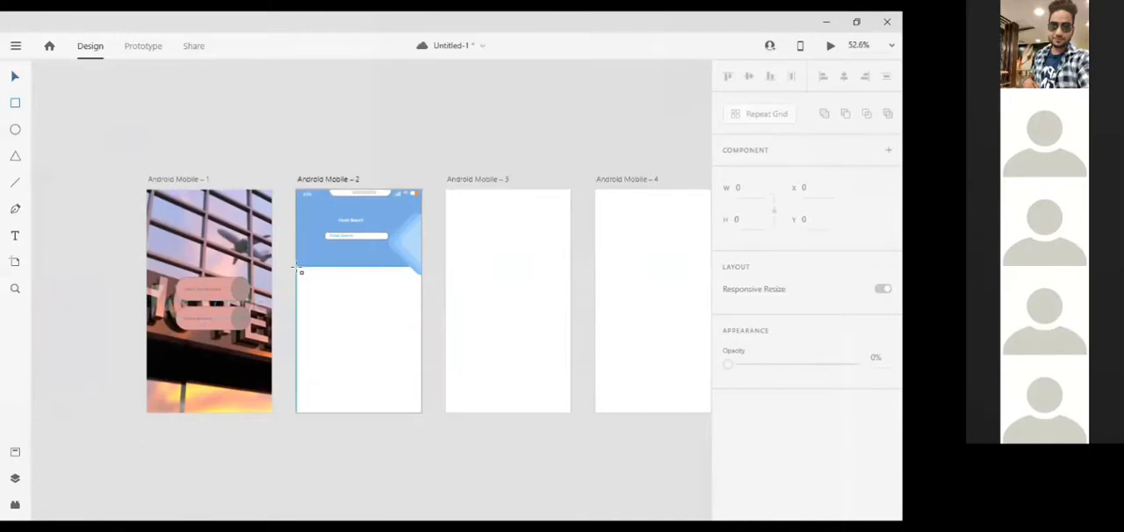
pyautogui.moveTo(297, 267)
pyautogui.mouseDown()
pyautogui.moveTo(344, 349)
pyautogui.moveTo(417, 429)
pyautogui.moveTo(421, 414)
pyautogui.mouseUp()
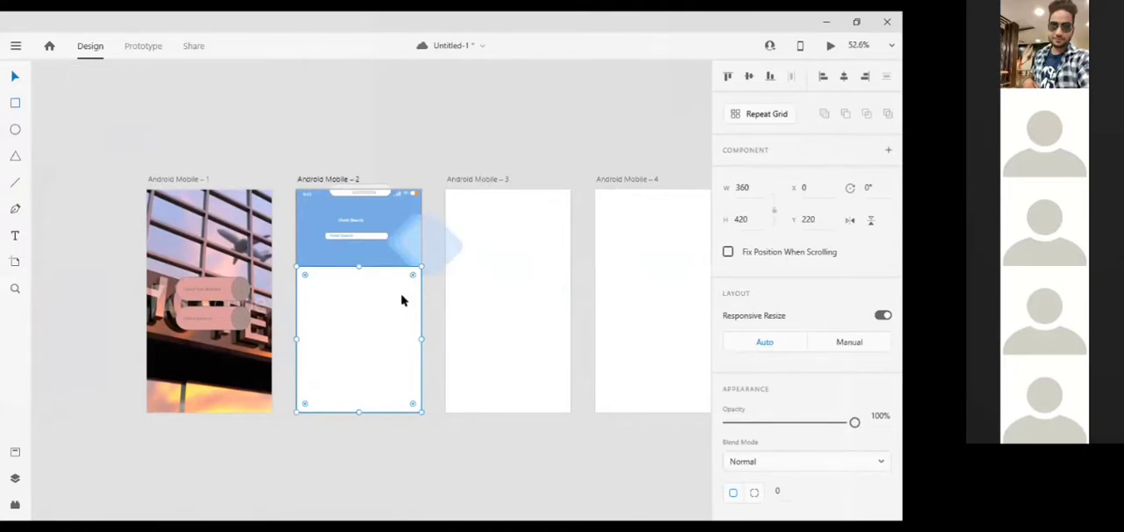
pyautogui.press('Delete')
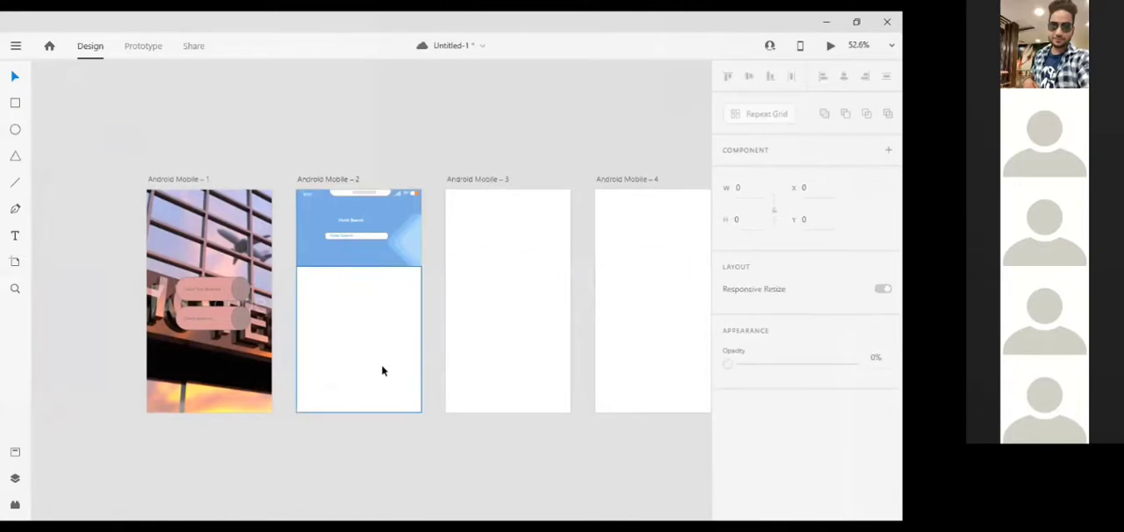
# Add a "Recommended" text box about 101 by 19 at X 13 and Y 237, just below the second screen's header
pyautogui.scroll(4, 382, 369)
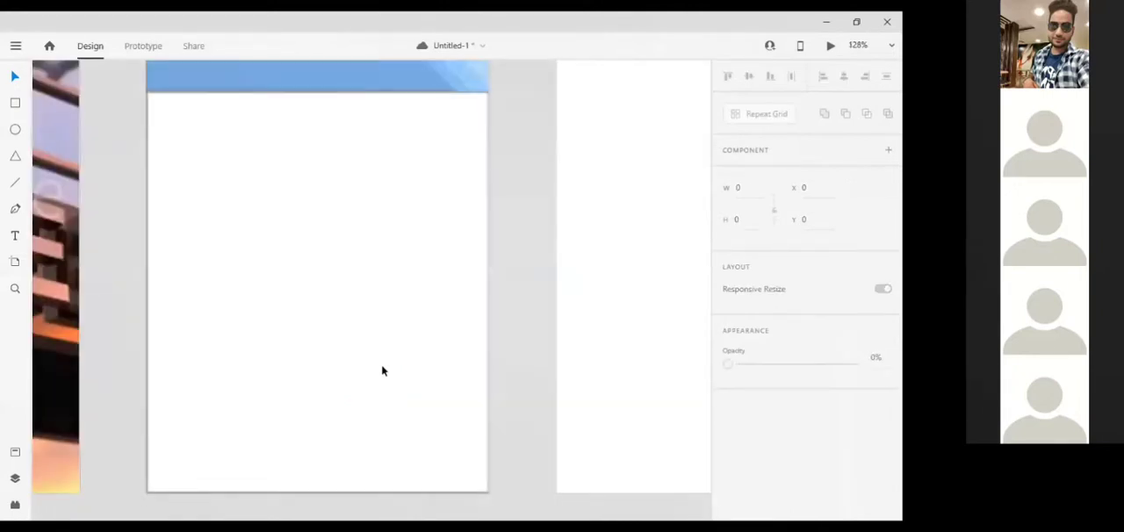
pyautogui.click(14, 240)
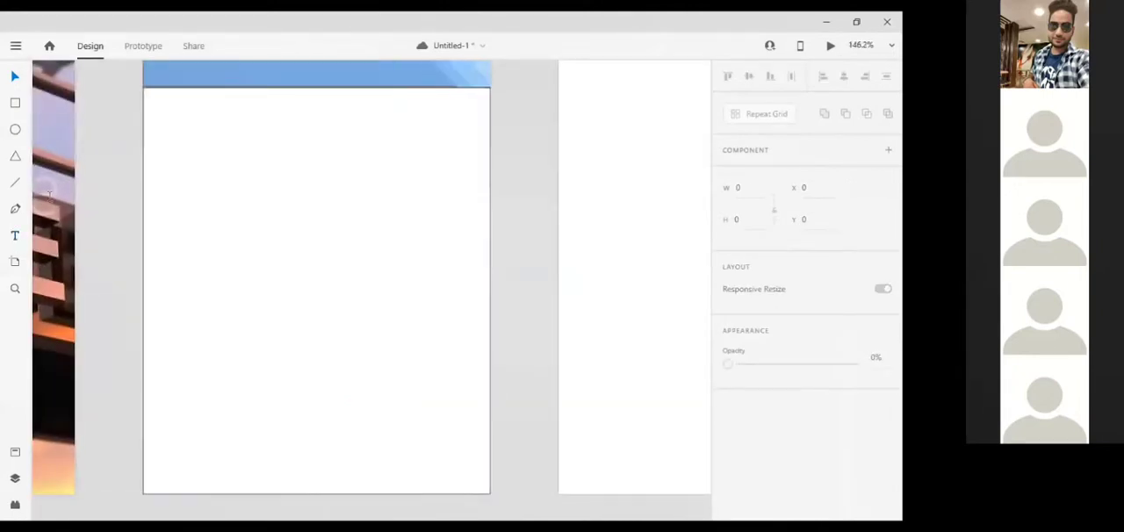
pyautogui.click(155, 101)
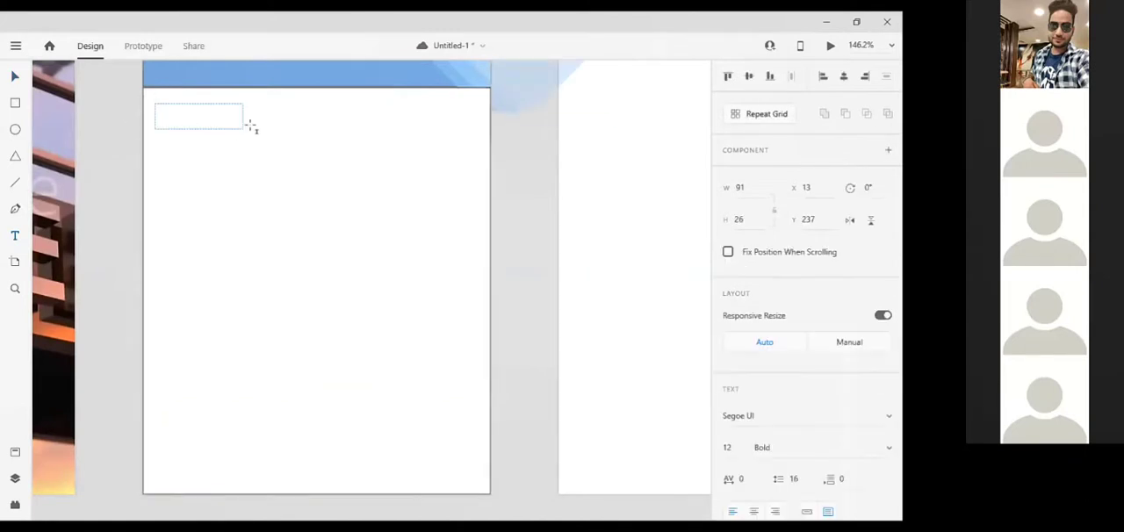
pyautogui.write('Rec')
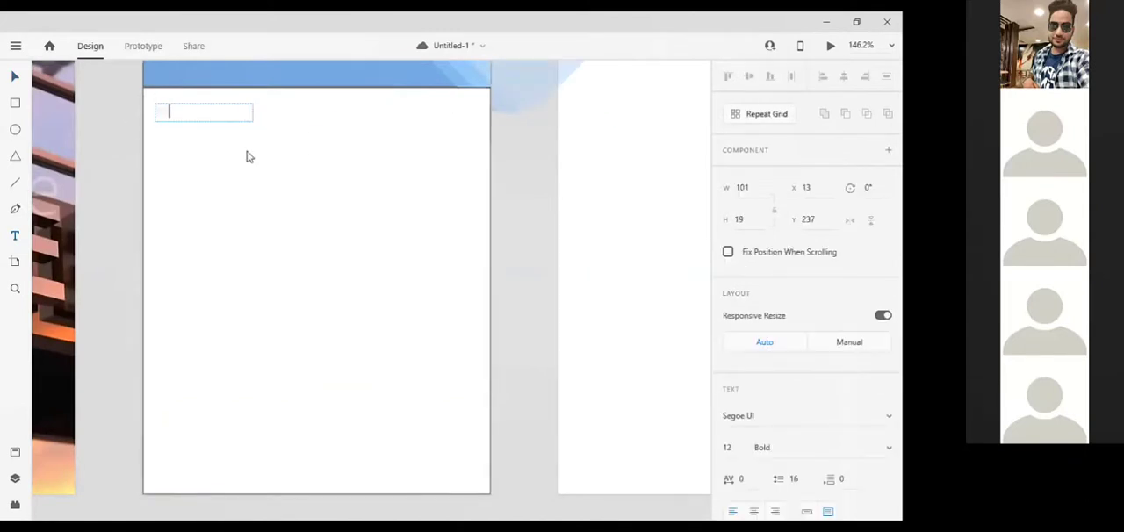
pyautogui.write('ommended')
pyautogui.press('Left')
pyautogui.press('Left')
pyautogui.press('Left')
pyautogui.press('Left')
pyautogui.press('Left')
pyautogui.press('Left')
pyautogui.press('Left')
pyautogui.press('Left')
pyautogui.press('Left')
pyautogui.press('Left')
pyautogui.press('Left')
# Try to change the Recommended text's fill to the grey #757D81
pyautogui.scroll(-5, 800, 455)
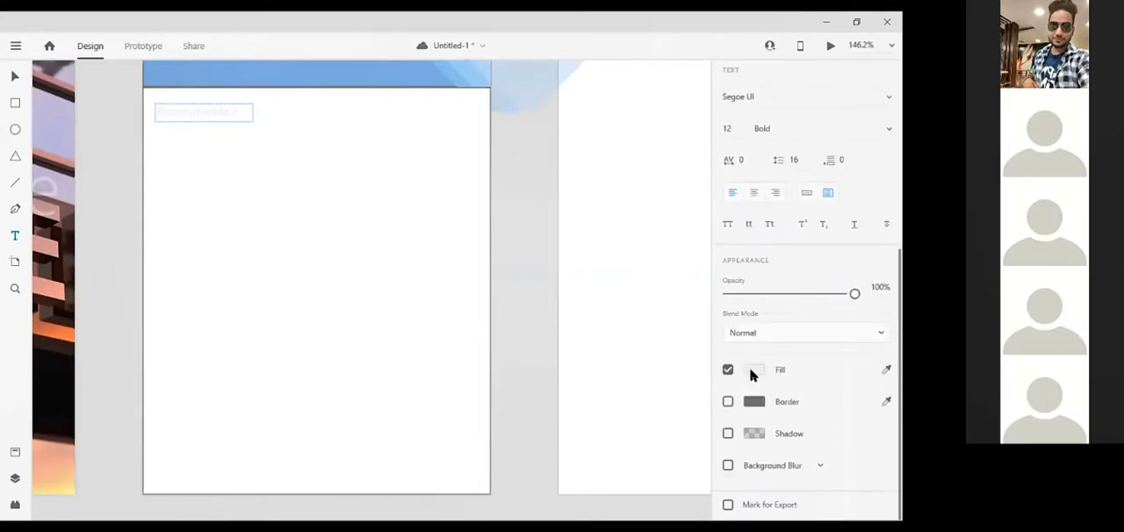
pyautogui.click(752, 371)
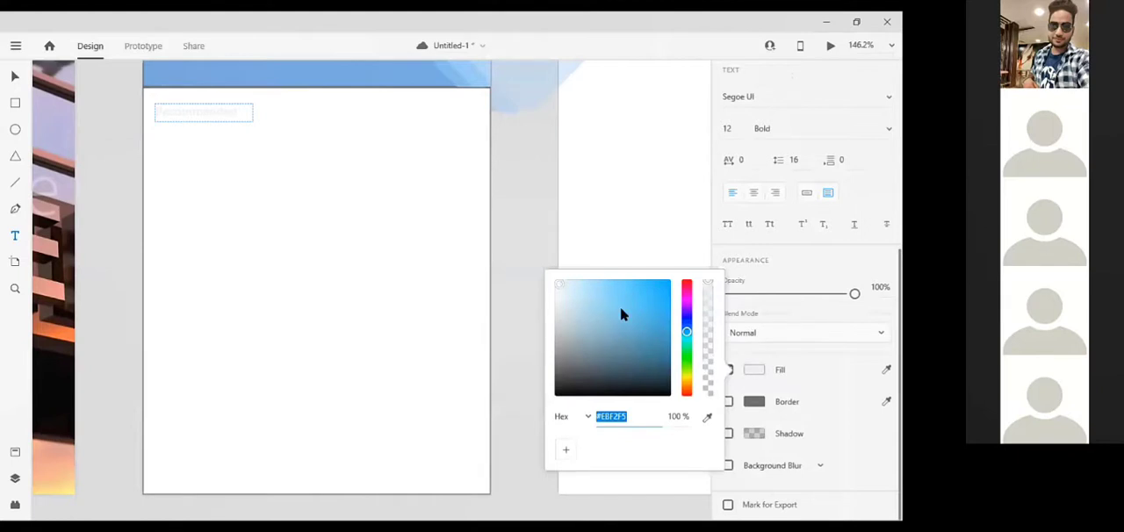
pyautogui.click(620, 309)
pyautogui.click(565, 337)
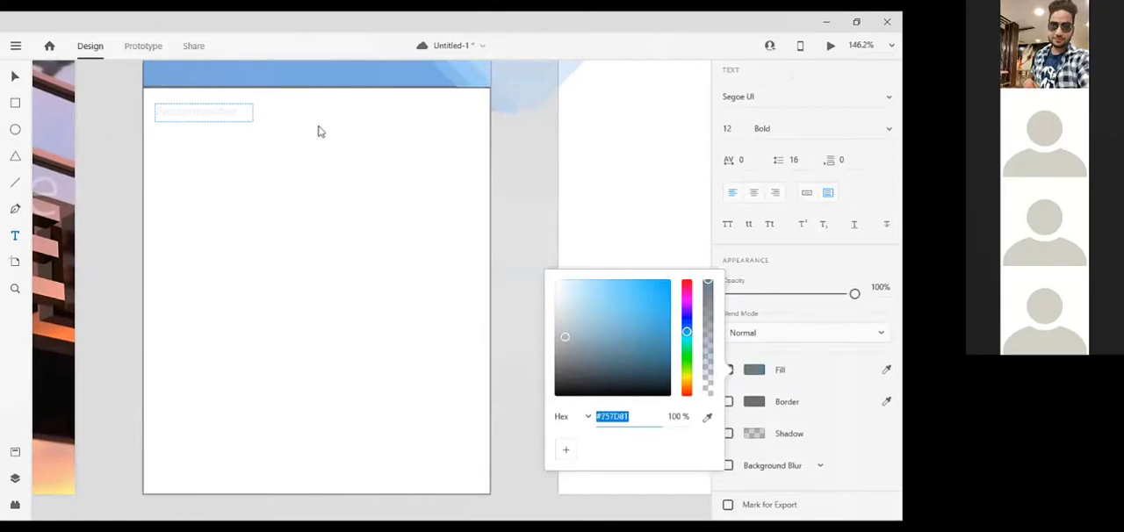
# Select all of the Recommended text and fill it with a medium neutral grey
pyautogui.click(218, 111)
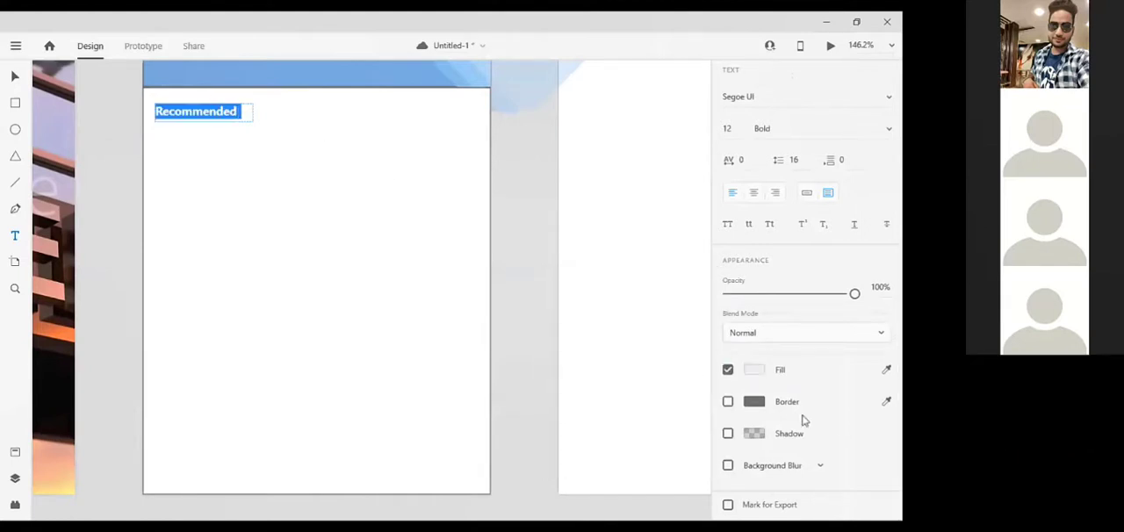
pyautogui.click(749, 371)
pyautogui.click(749, 371)
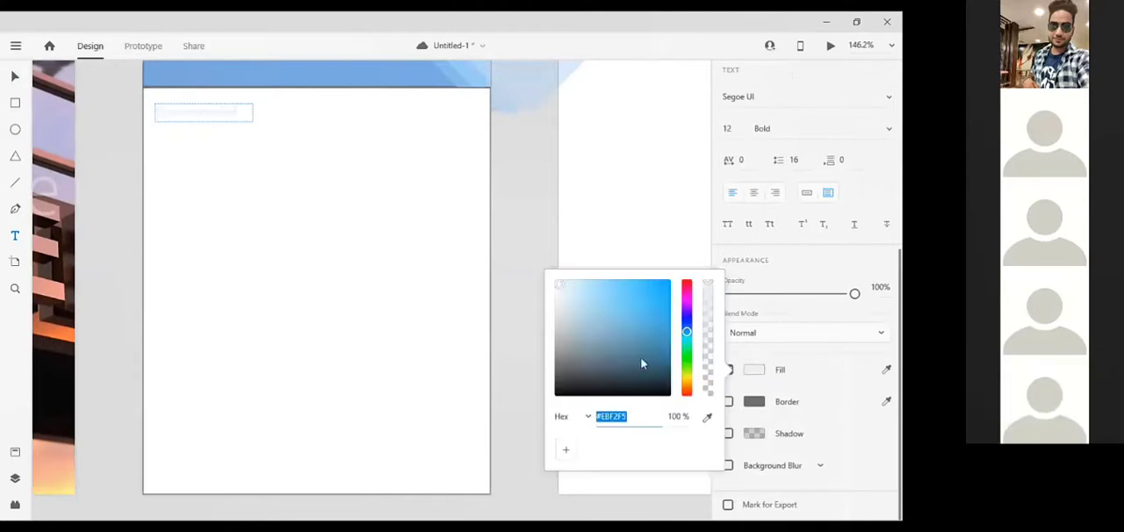
pyautogui.click(560, 345)
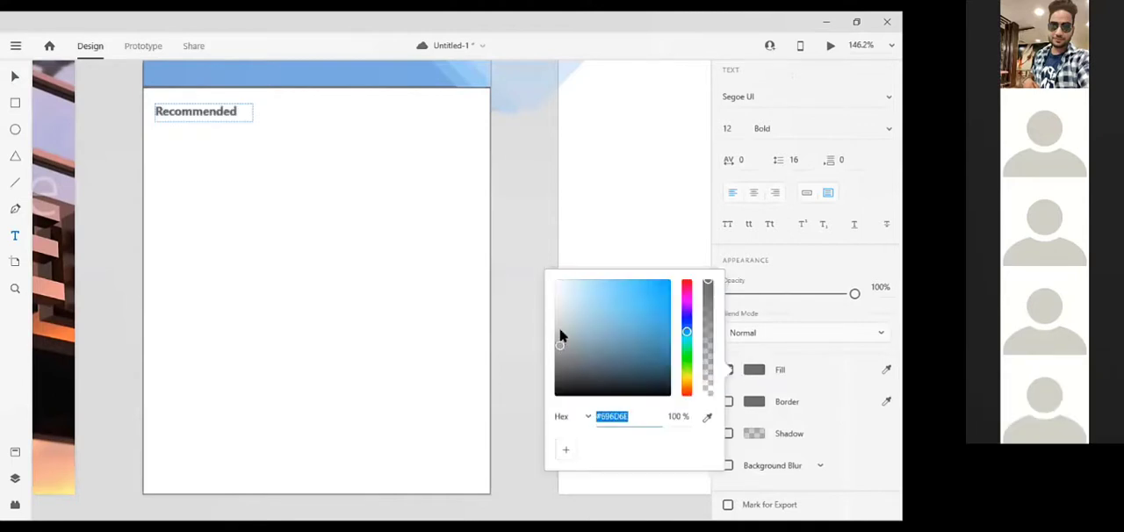
pyautogui.click(562, 333)
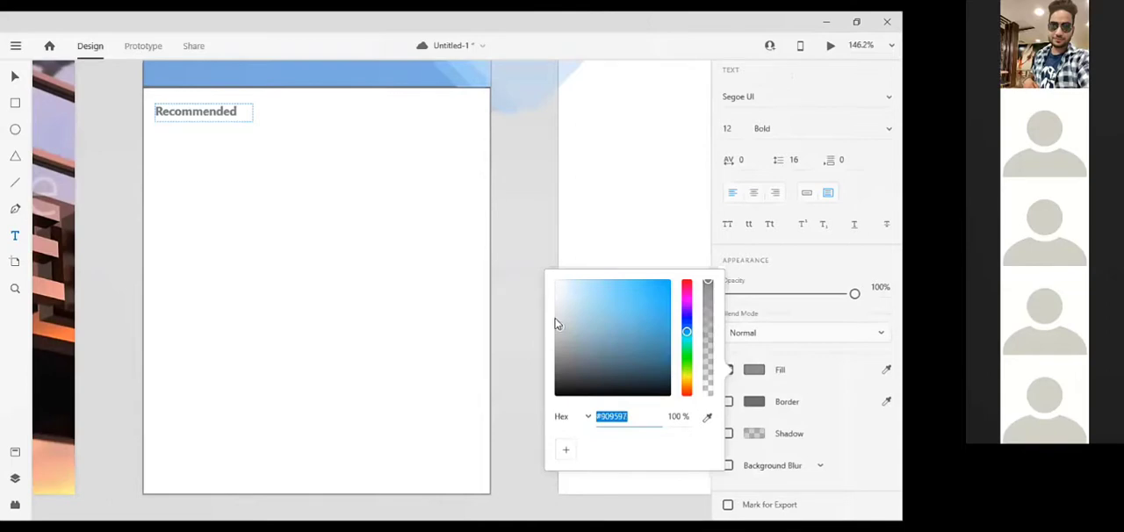
pyautogui.click(557, 321)
pyautogui.click(238, 108)
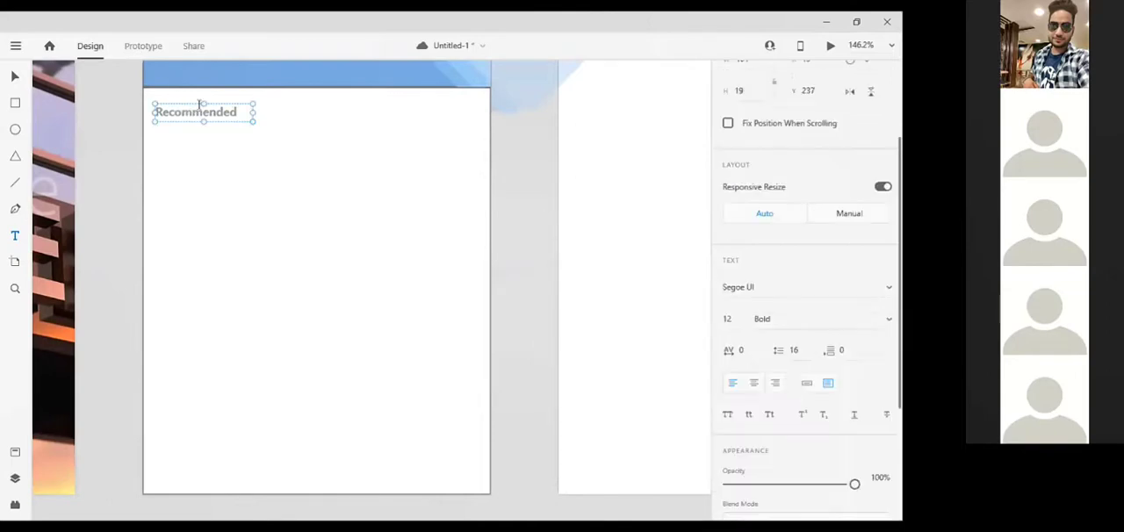
# Duplicate the Recommended heading and place the copy near the content area's right edge at about Y 235
pyautogui.doubleClick(200, 104)
pyautogui.press('Right')
pyautogui.press('Right')
pyautogui.press('Right')
pyautogui.press('Right')
pyautogui.press('Right')
pyautogui.press('Right')
pyautogui.press('Right')
pyautogui.press('Right')
pyautogui.press('Right')
pyautogui.press('Right')
pyautogui.press('Right')
pyautogui.press('Right')
pyautogui.press('Right')
pyautogui.press('Right')
pyautogui.press('Right')
pyautogui.press('Right')
pyautogui.press('Right')
pyautogui.press('Right')
pyautogui.press('Right')
pyautogui.press('Right')
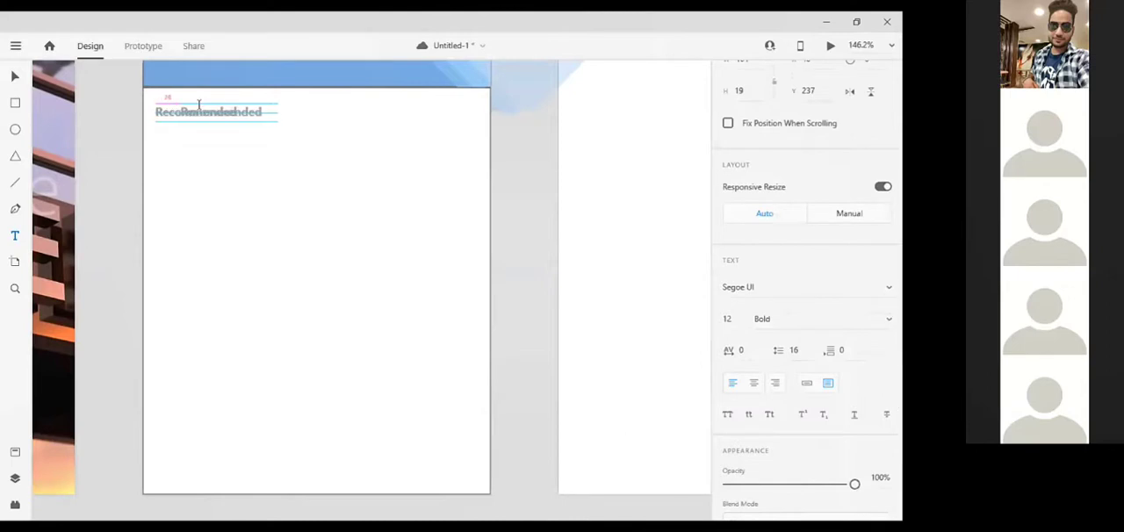
pyautogui.press('Right')
pyautogui.press('Right')
pyautogui.press('Right')
pyautogui.press('Right')
pyautogui.press('Right')
pyautogui.press('Right')
pyautogui.press('Right')
pyautogui.press('Right')
pyautogui.press('Right')
pyautogui.press('Right')
pyautogui.press('Right')
pyautogui.press('Right')
pyautogui.press('Right')
pyautogui.press('Right')
pyautogui.press('Right')
pyautogui.press('Right')
pyautogui.press('Right')
pyautogui.press('Right')
pyautogui.press('Right')
pyautogui.press('Right')
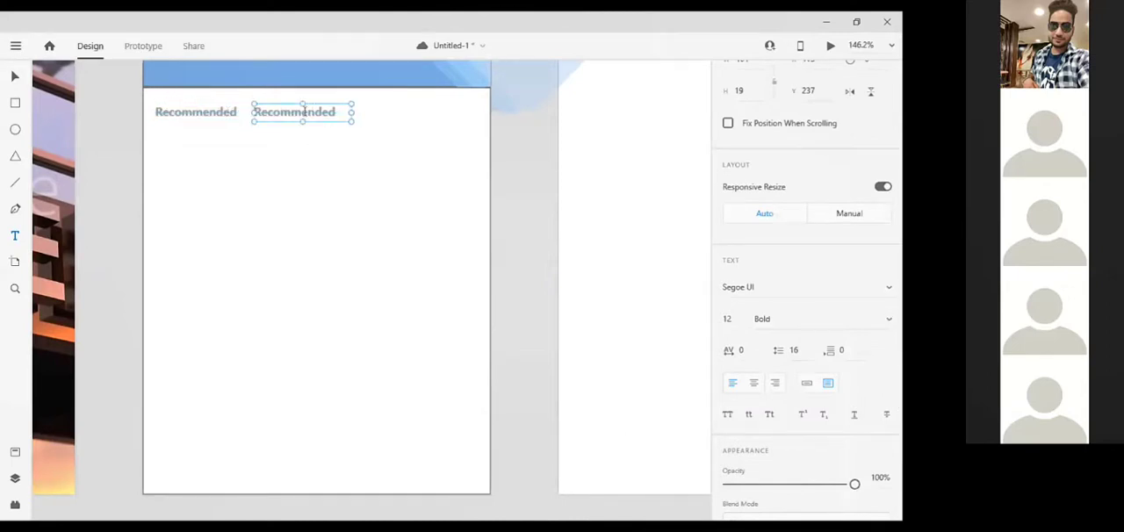
pyautogui.moveTo(405, 115); pyautogui.dragTo(307, 114)
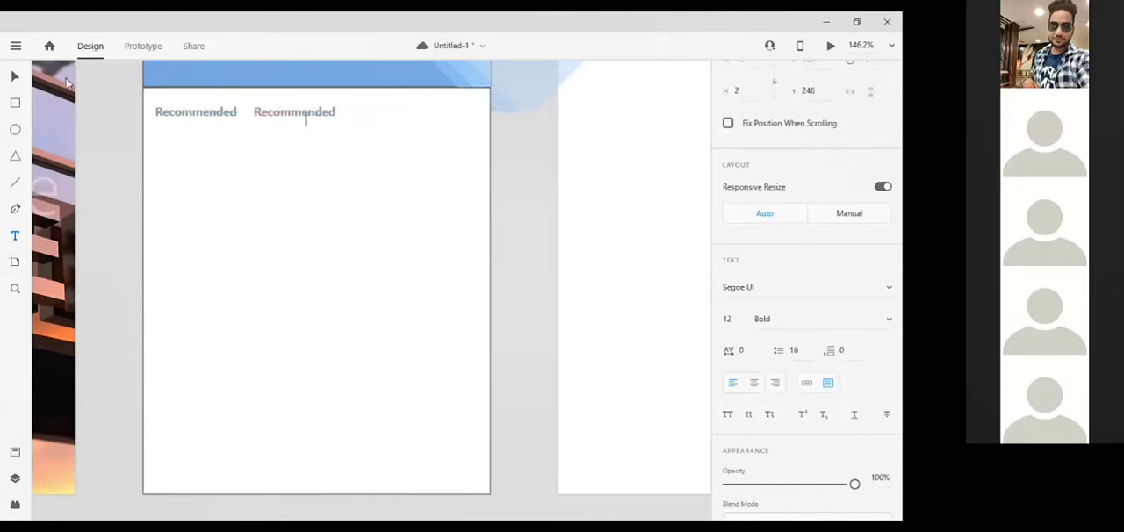
pyautogui.click(15, 78)
pyautogui.click(309, 112)
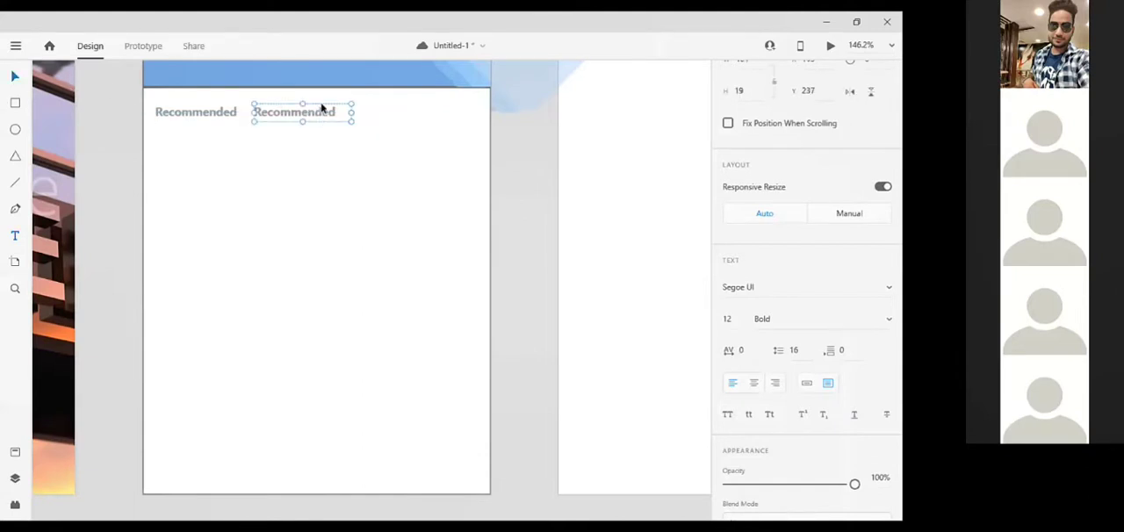
pyautogui.moveTo(340, 105); pyautogui.dragTo(444, 109)
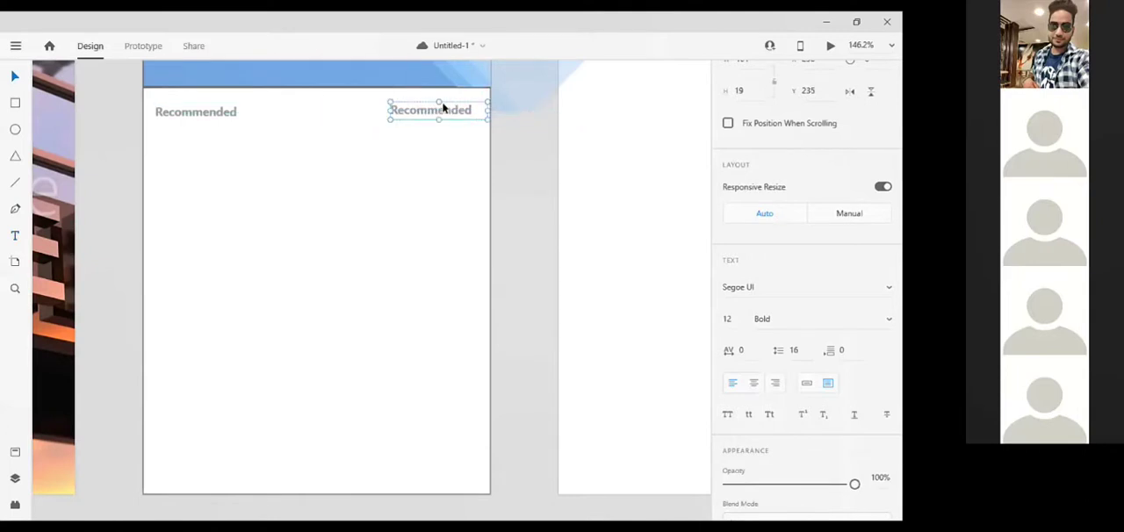
# Change the duplicated heading's text to "View all"
pyautogui.doubleClick(444, 110)
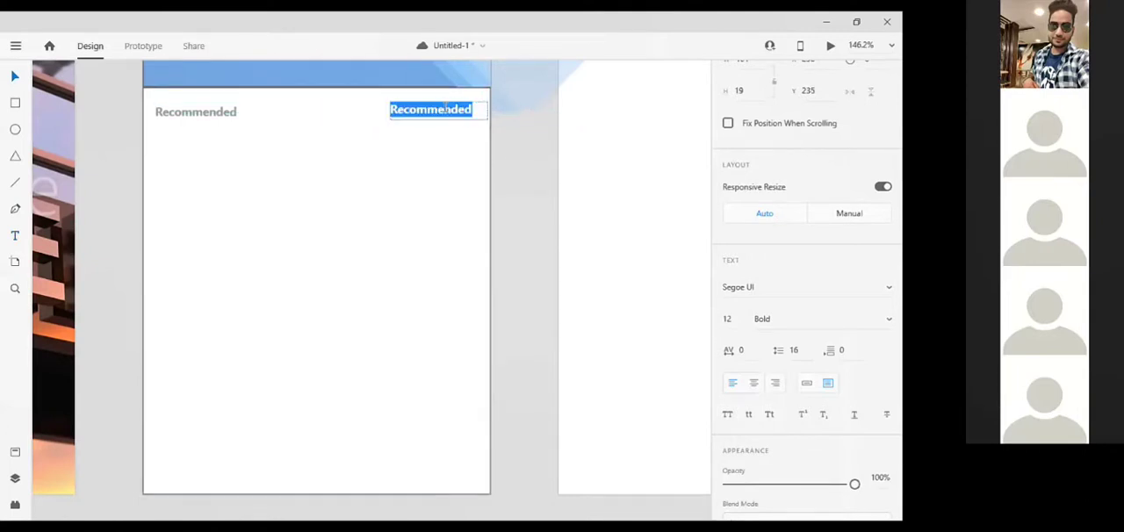
pyautogui.write('view')
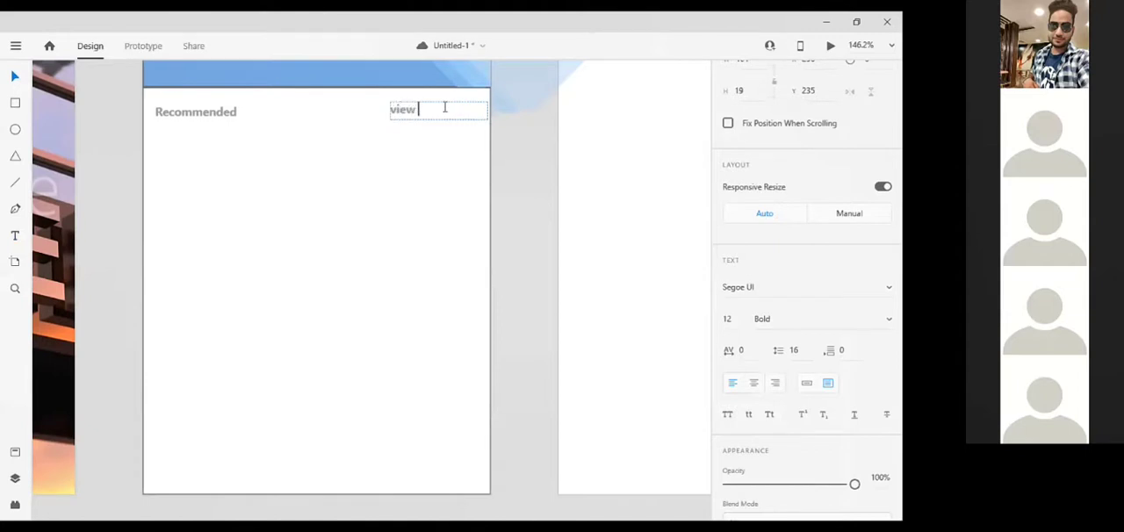
pyautogui.write(' all')
pyautogui.press('Delete')
pyautogui.write('V')
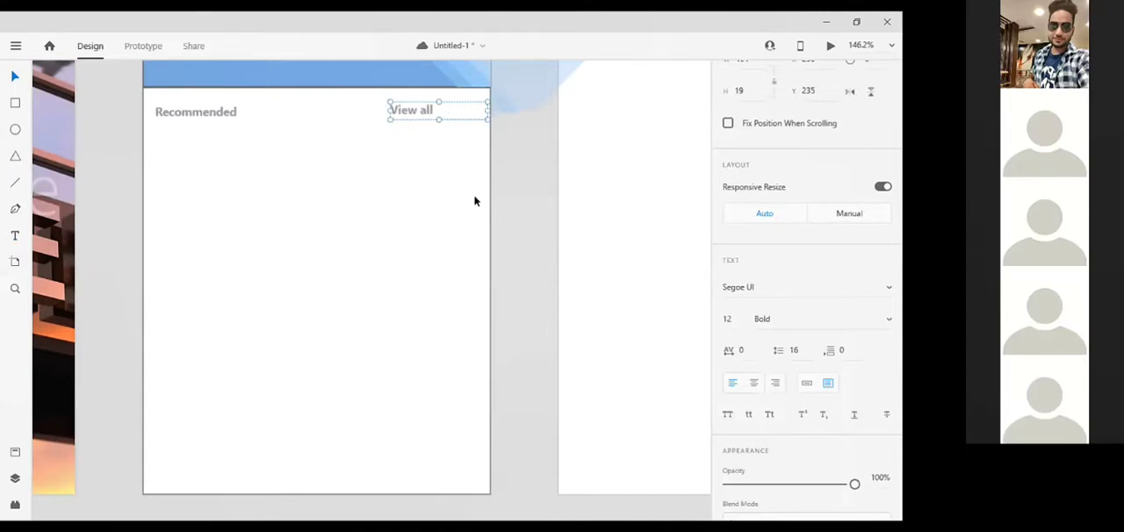
pyautogui.press('Escape')
# Draw a wide card rectangle about 61 high at Y 297 below the headings and round its corners to radius 9
pyautogui.click(15, 104)
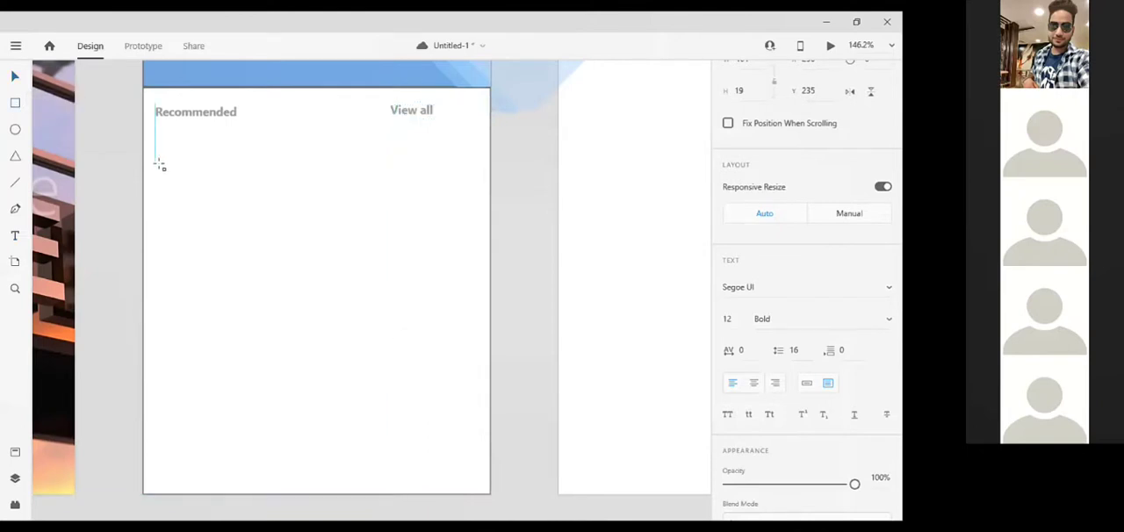
pyautogui.moveTo(158, 164)
pyautogui.mouseDown()
pyautogui.moveTo(296, 234)
pyautogui.moveTo(456, 222)
pyautogui.mouseUp()
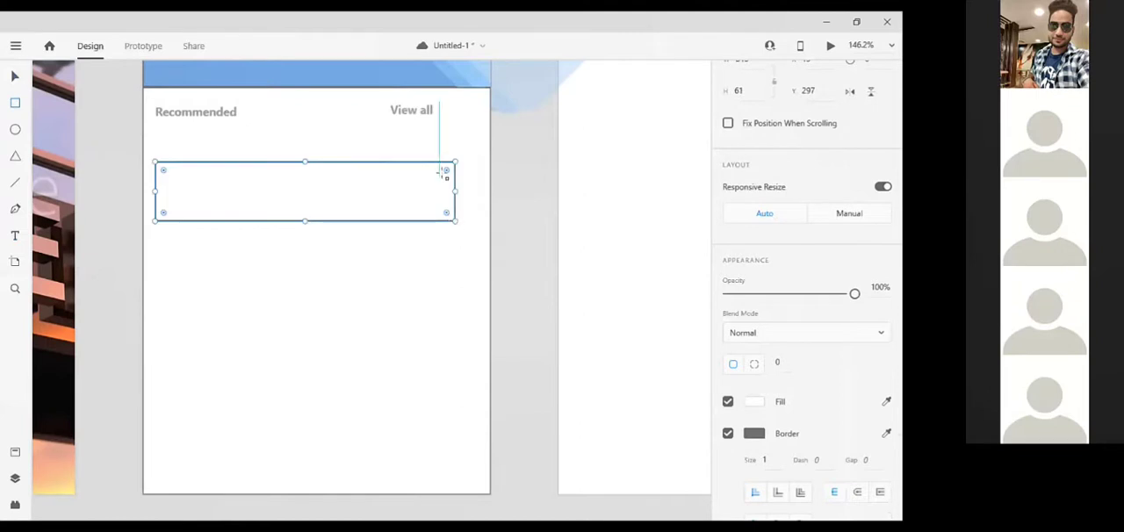
pyautogui.moveTo(446, 171)
pyautogui.mouseDown()
pyautogui.moveTo(438, 176)
pyautogui.moveTo(447, 171)
pyautogui.mouseUp()
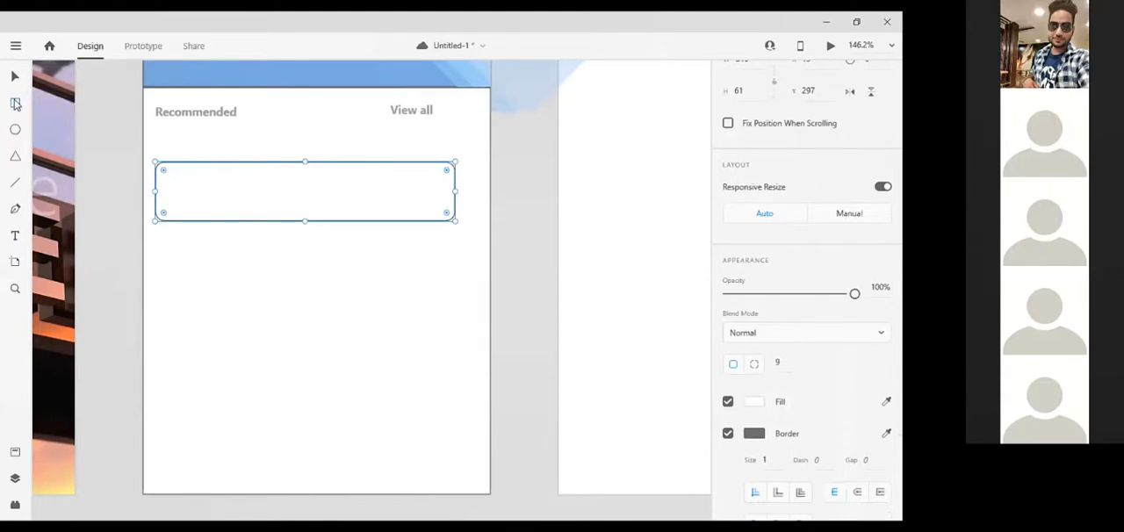
# Draw a thumbnail rectangle at the card's left end, matching its 61 height and Y 297, with corner radius 10
pyautogui.click(15, 104)
pyautogui.moveTo(159, 164)
pyautogui.mouseDown()
pyautogui.moveTo(241, 220)
pyautogui.moveTo(220, 226)
pyautogui.moveTo(231, 223)
pyautogui.mouseUp()
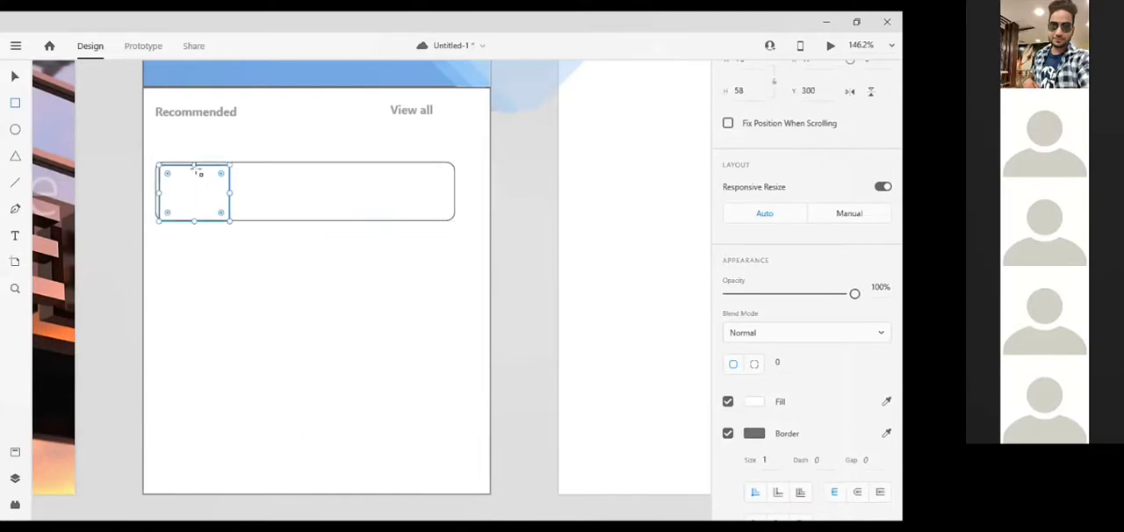
pyautogui.moveTo(196, 162); pyautogui.dragTo(196, 161)
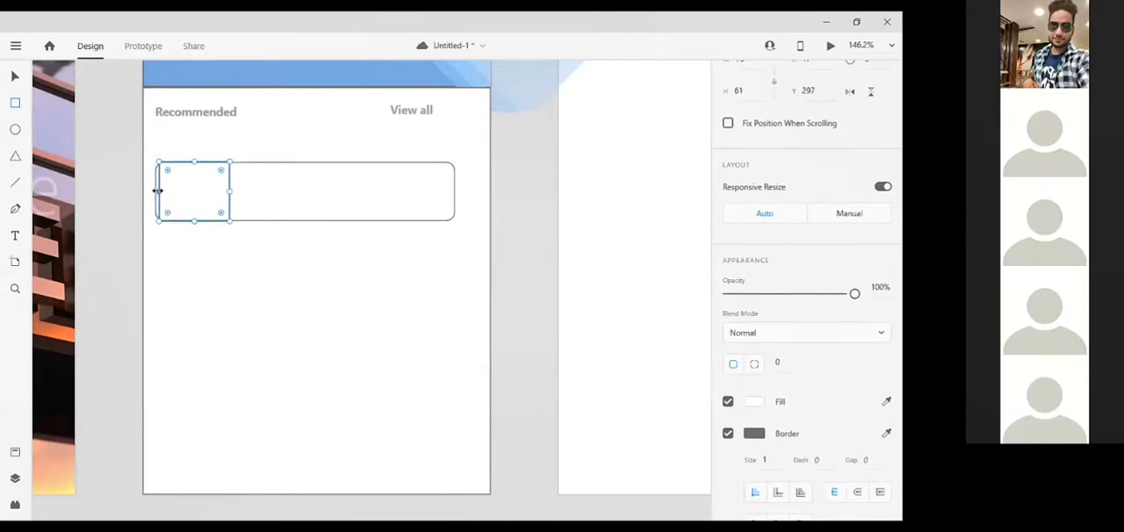
pyautogui.moveTo(159, 191); pyautogui.dragTo(166, 174)
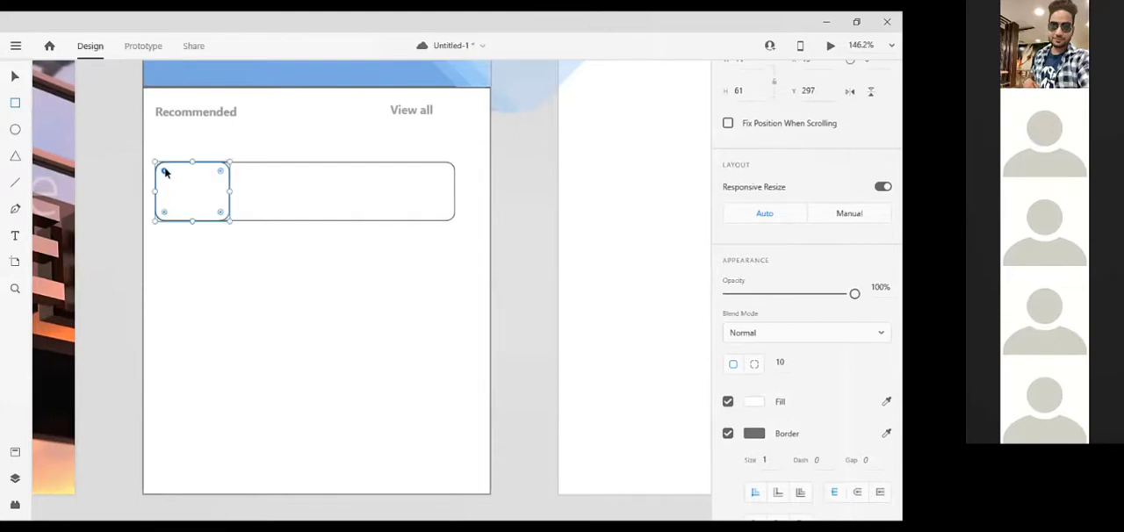
# Fill the thumbnail rectangle with the illuminated Parisian hotel sign image from CC Libraries, then close the library
pyautogui.click(17, 47)
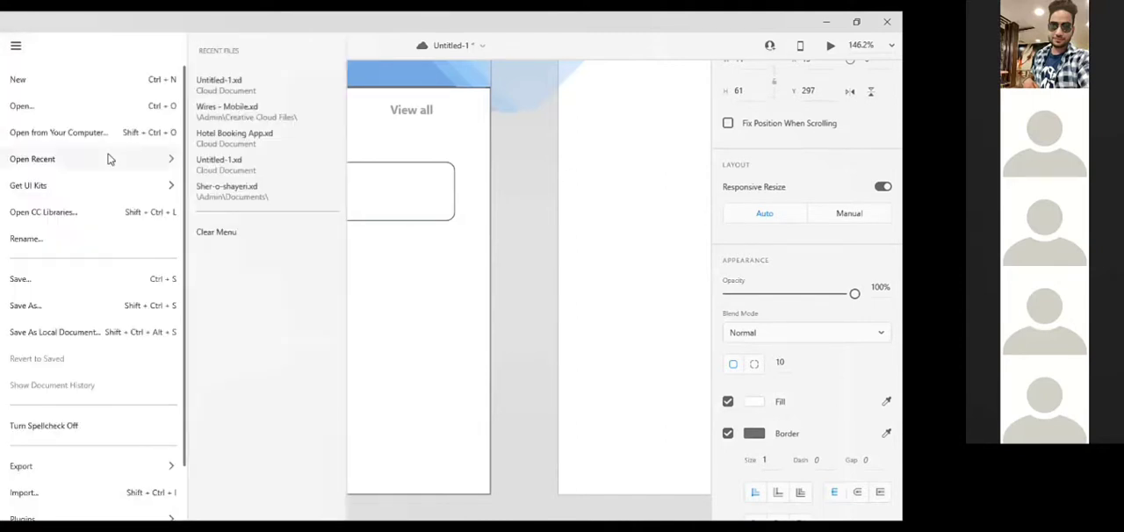
pyautogui.click(96, 211)
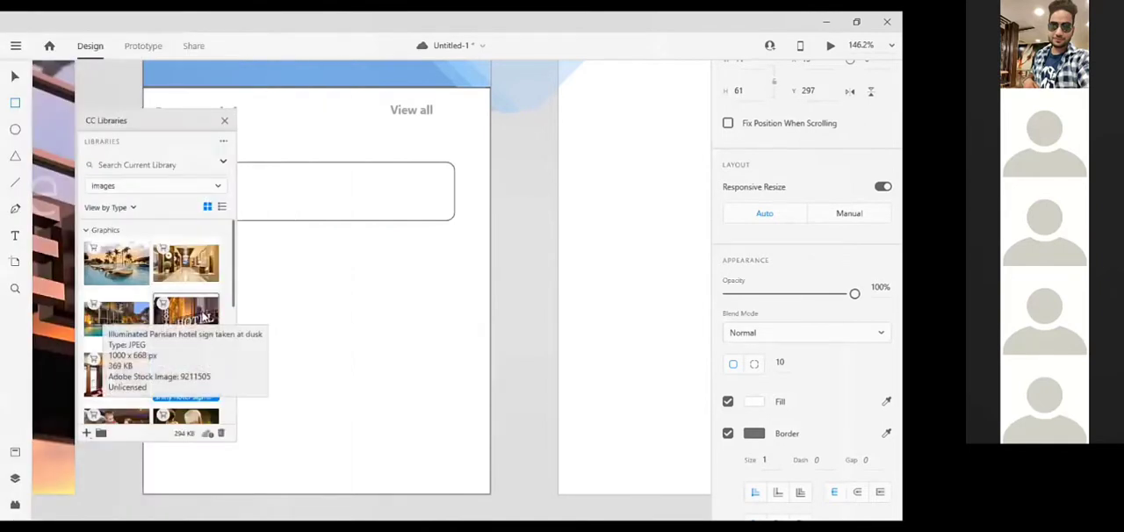
pyautogui.moveTo(205, 318)
pyautogui.mouseDown()
pyautogui.moveTo(276, 254)
pyautogui.moveTo(260, 171)
pyautogui.moveTo(272, 169)
pyautogui.moveTo(212, 218)
pyautogui.moveTo(283, 211)
pyautogui.moveTo(290, 200)
pyautogui.moveTo(220, 195)
pyautogui.moveTo(184, 241)
pyautogui.moveTo(204, 303)
pyautogui.mouseUp()
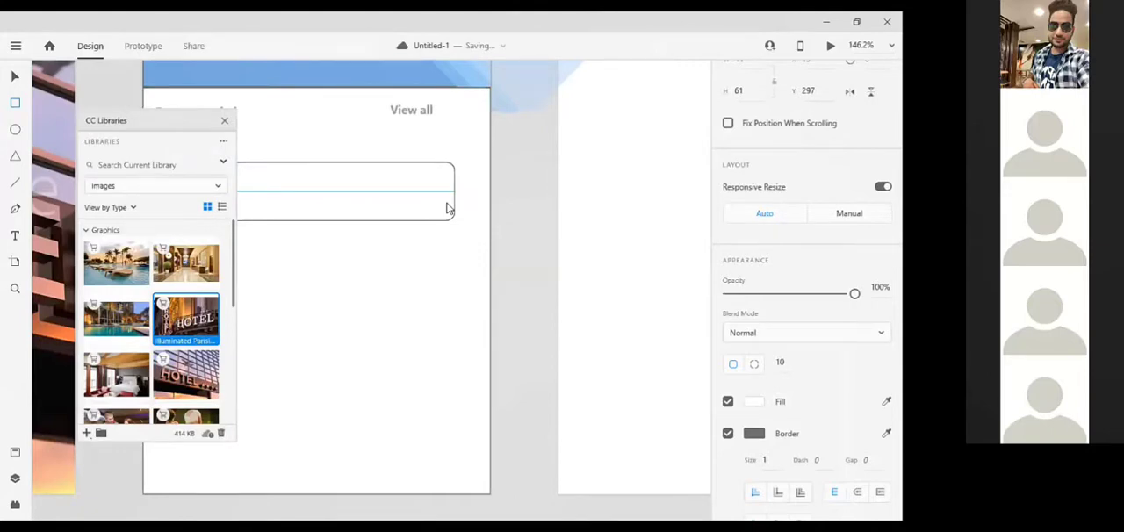
pyautogui.moveTo(167, 120); pyautogui.dragTo(614, 133)
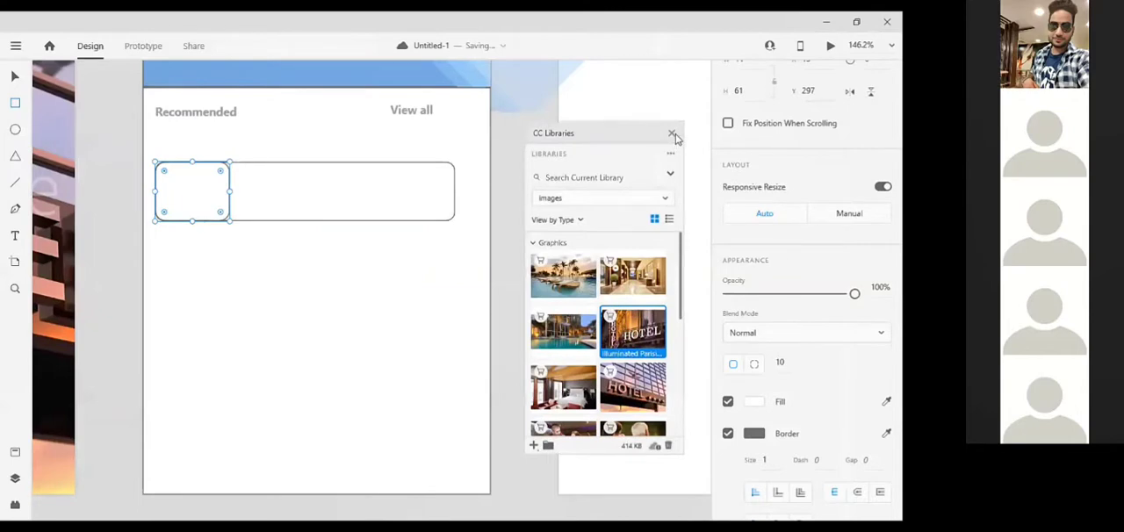
pyautogui.click(310, 187)
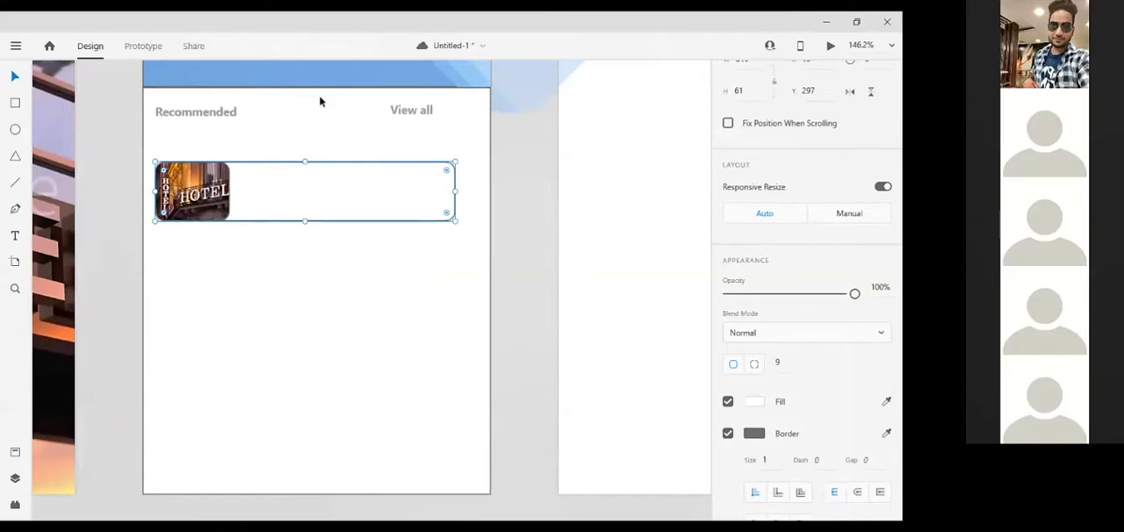
# Duplicate the "Recommended" heading into the hotel card beside the thumbnail, placing the copy at X 106, Y 306
pyautogui.scroll(2, 319, 100)
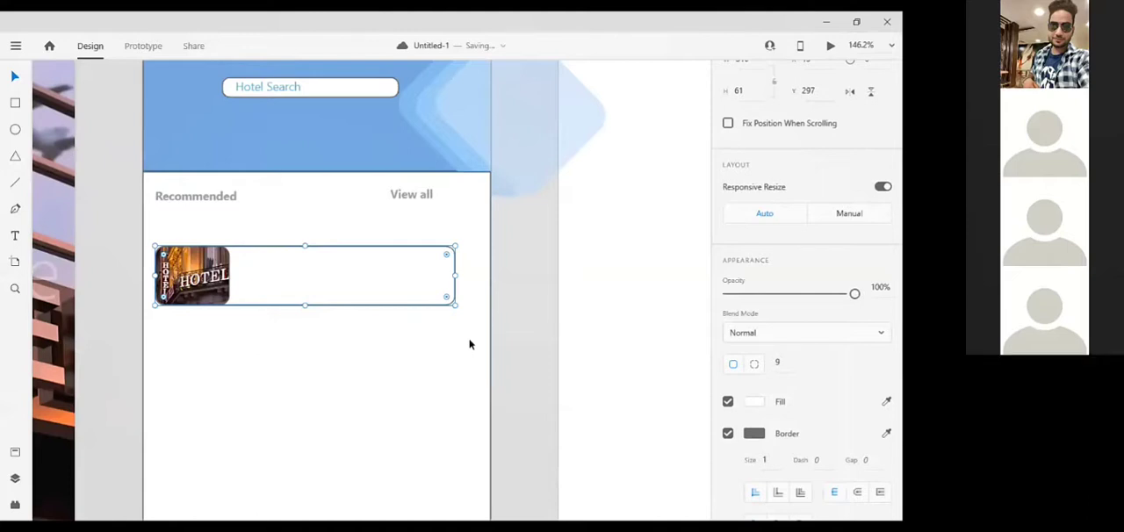
pyautogui.click(177, 195)
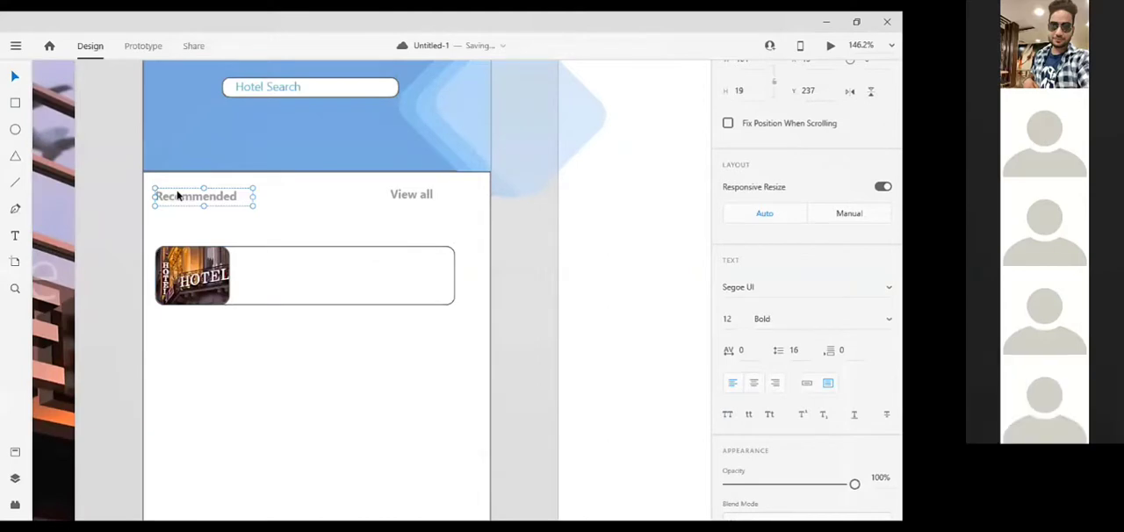
pyautogui.click(326, 277)
pyautogui.keyDown('alt'); pyautogui.moveTo(201, 196); pyautogui.dragTo(291, 268); pyautogui.keyUp('alt')
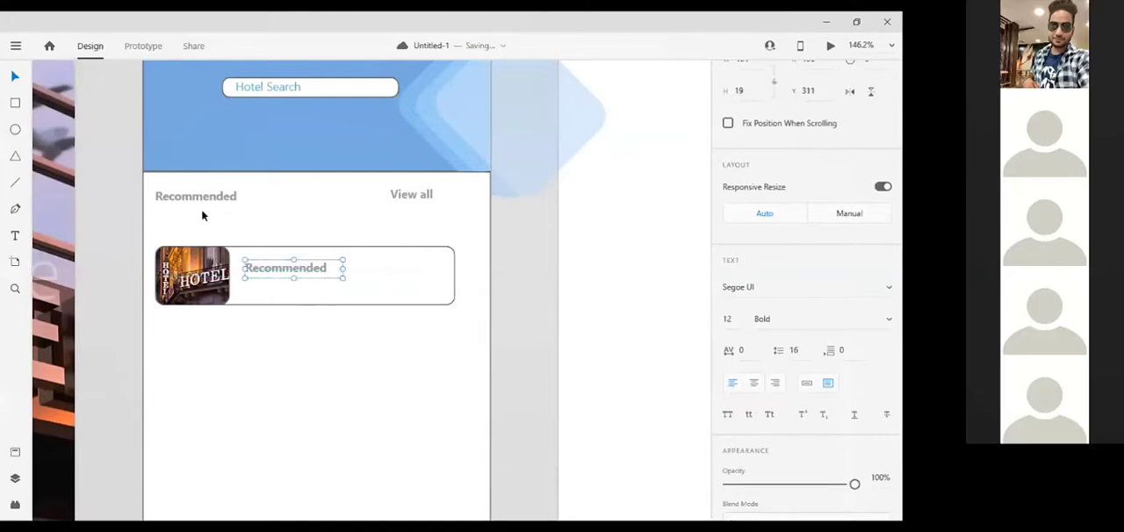
pyautogui.moveTo(293, 258); pyautogui.dragTo(318, 265)
# Change the copied heading's text to "The Grand Paradise" and widen its text box to 127 so the name fits on one line
pyautogui.doubleClick(318, 265)
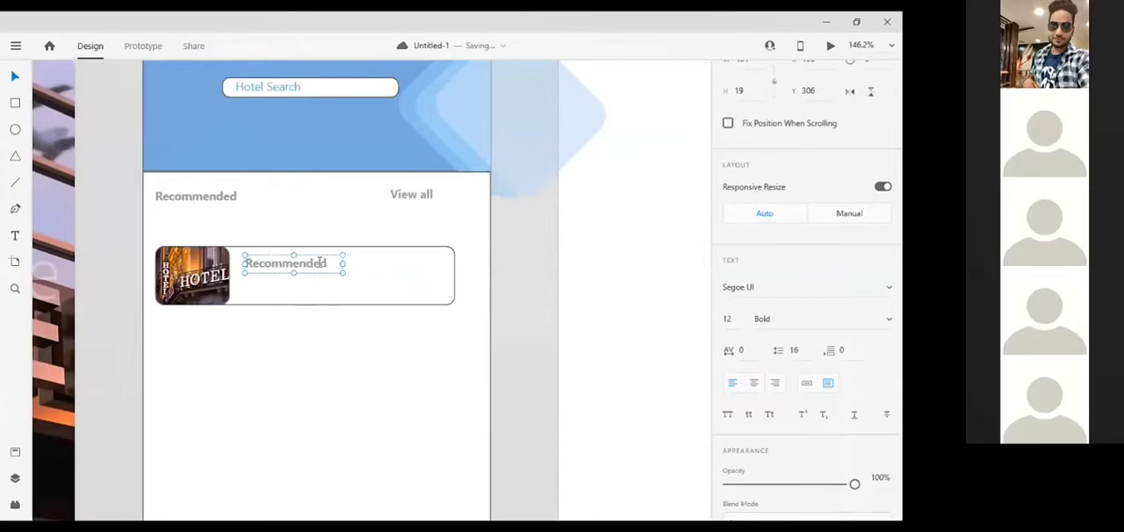
pyautogui.doubleClick(318, 266)
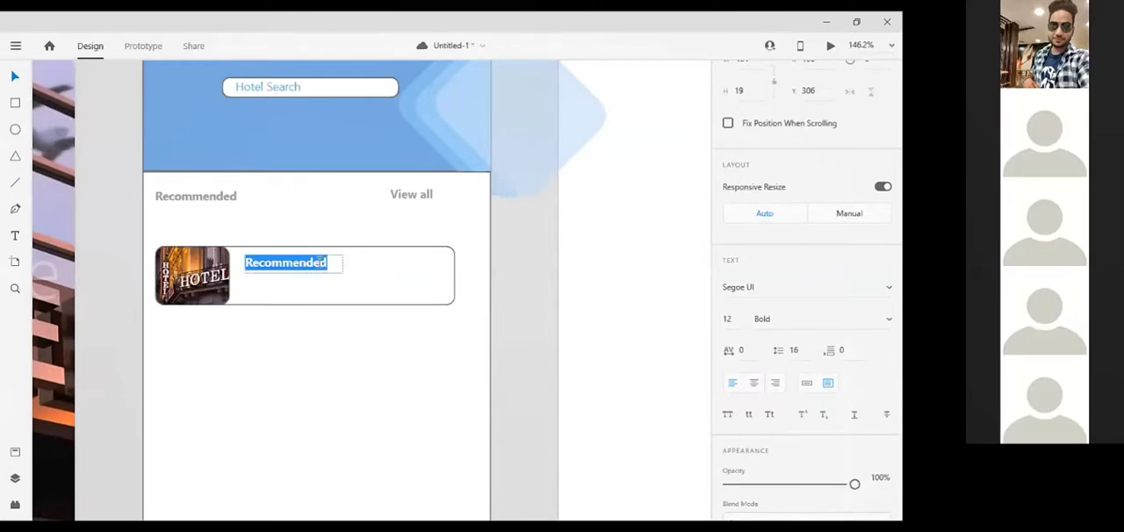
pyautogui.write('TH')
pyautogui.press('BackSpace')
pyautogui.press('BackSpace')
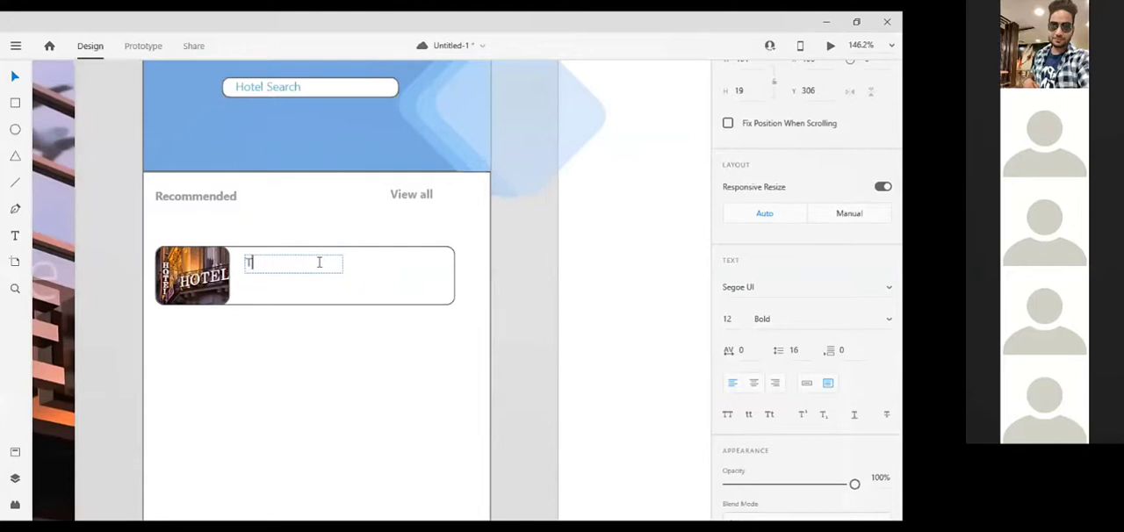
pyautogui.write('The Grand Paradise')
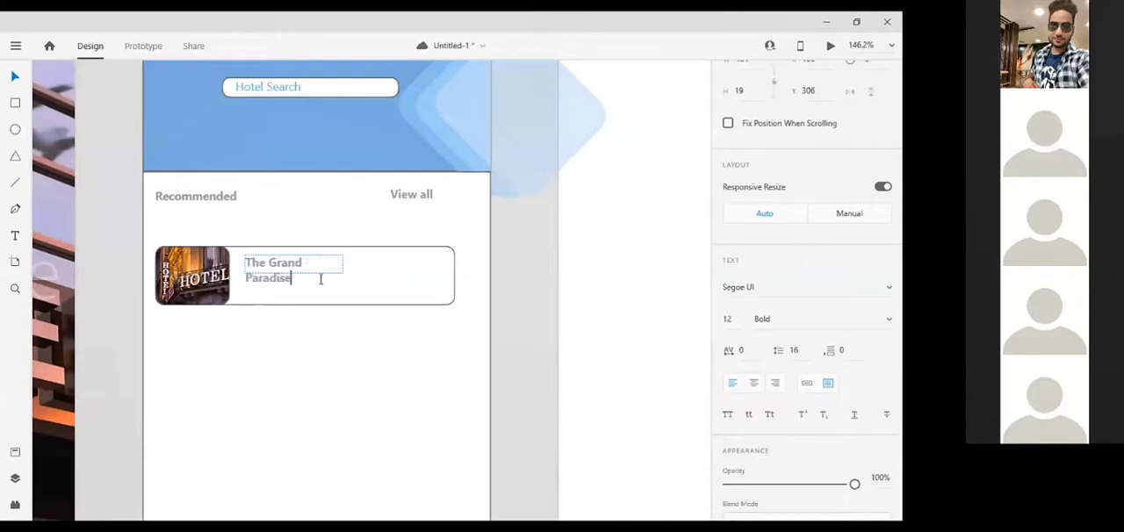
pyautogui.moveTo(347, 272); pyautogui.dragTo(368, 264)
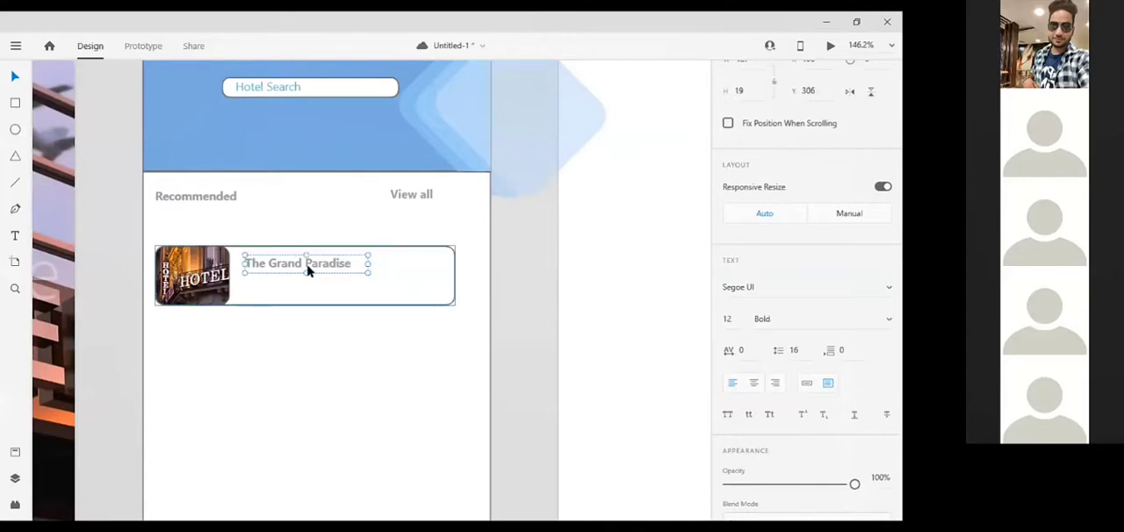
# Open the recently used wireframe kit file Wires - Mobile.xd
pyautogui.click(269, 297)
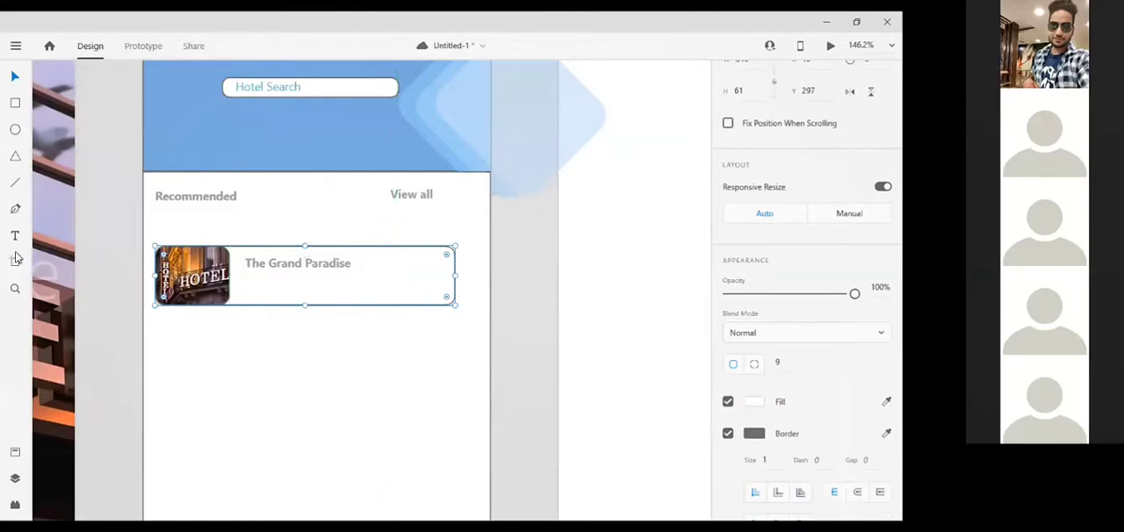
pyautogui.click(117, 328)
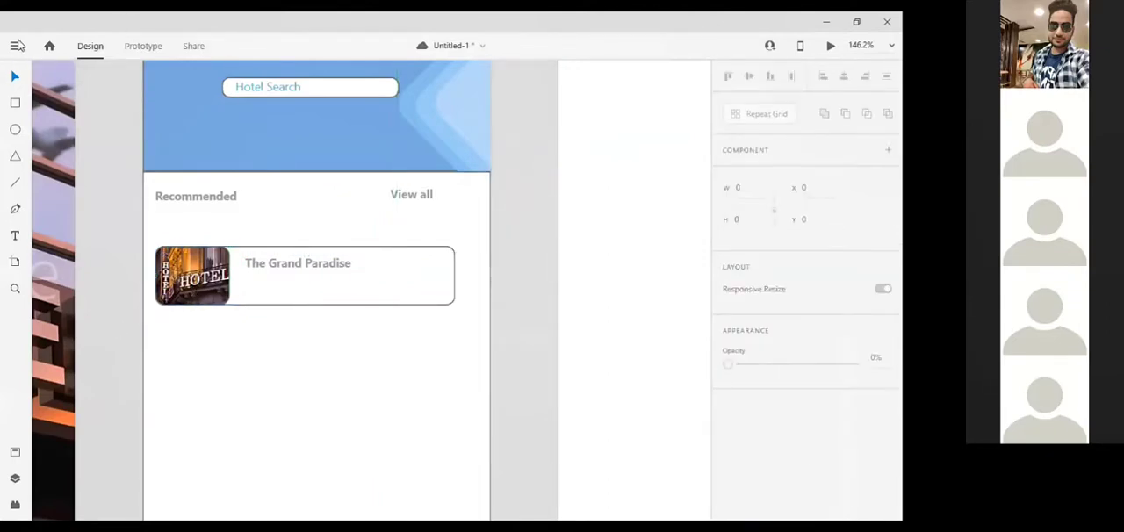
pyautogui.click(16, 46)
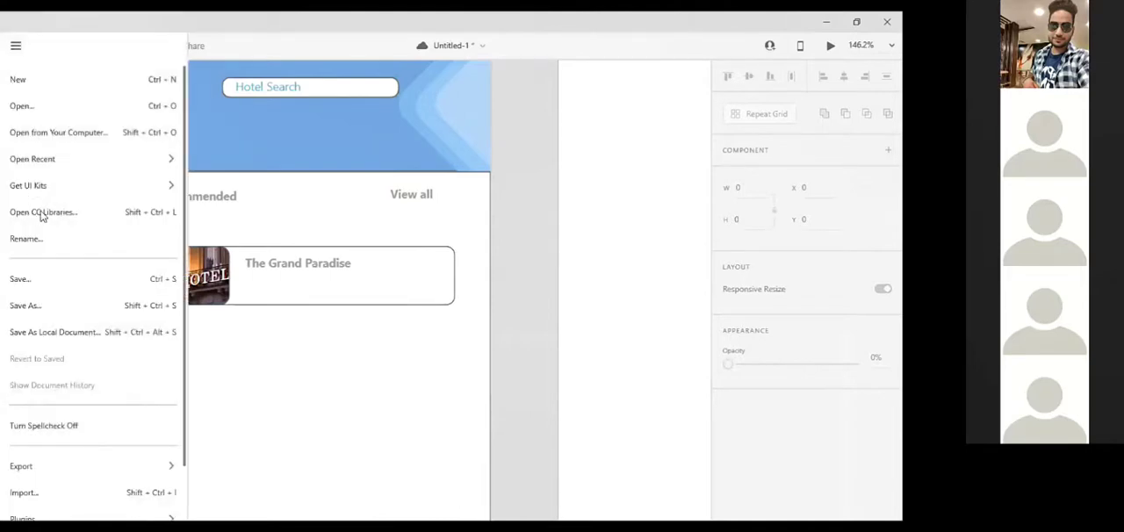
pyautogui.moveTo(98, 185)
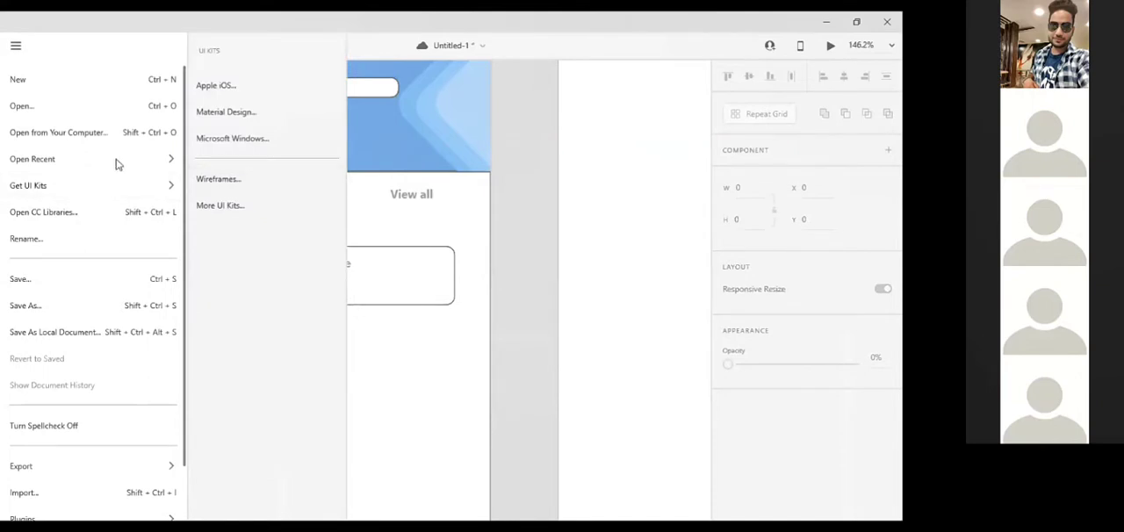
pyautogui.moveTo(110, 164)
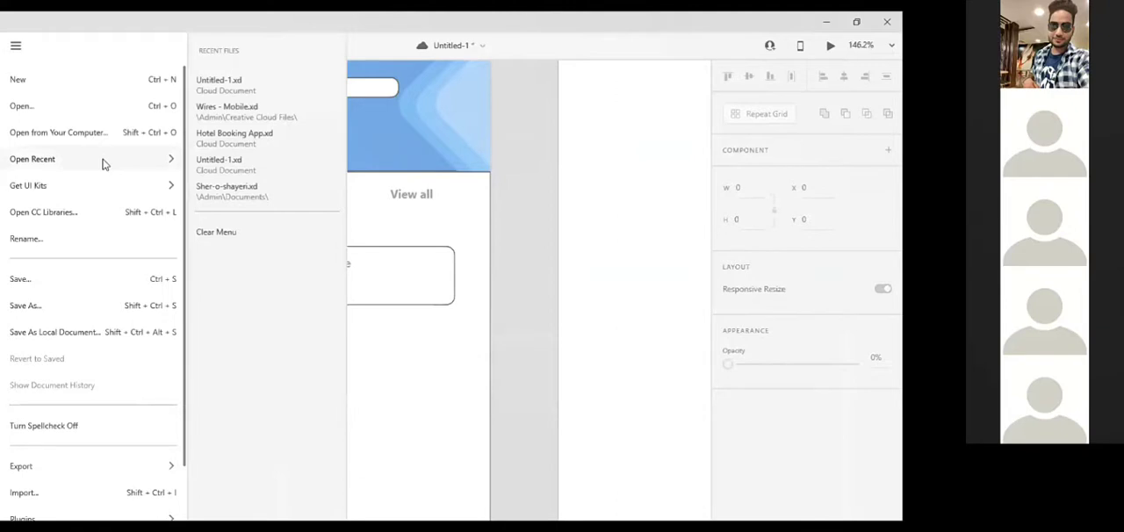
pyautogui.click(227, 109)
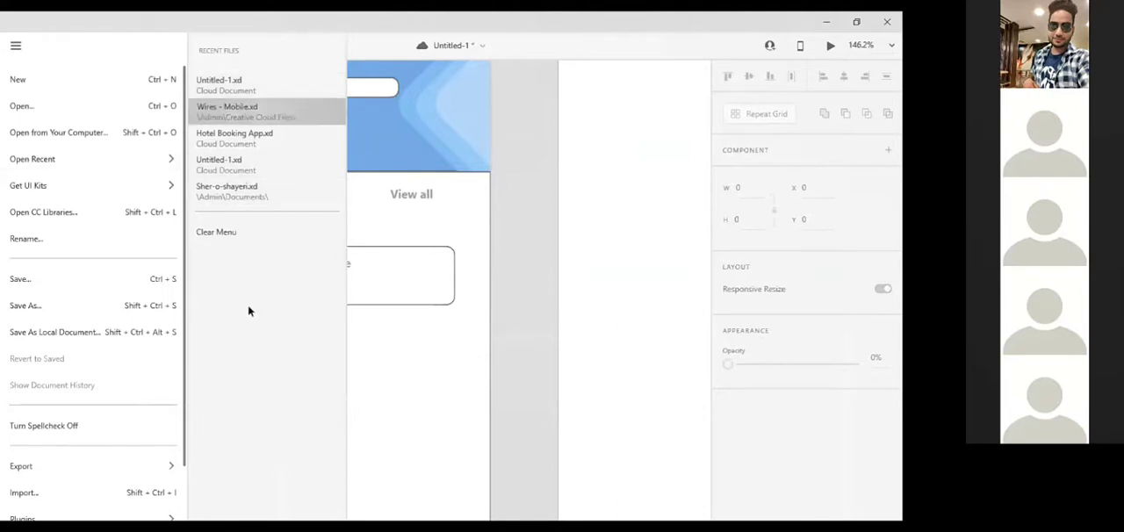
# Copy the location pin icon from the icon row at the foot of the "4 Location & Maps" artboard
pyautogui.scroll(2, 249, 312)
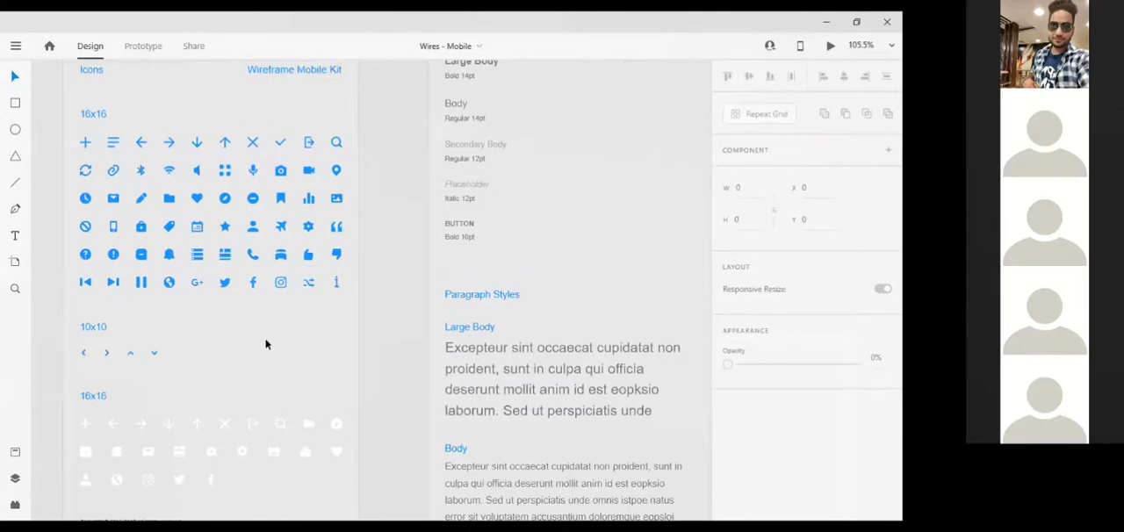
pyautogui.scroll(-3, 266, 344)
pyautogui.scroll(-4, 611, 485)
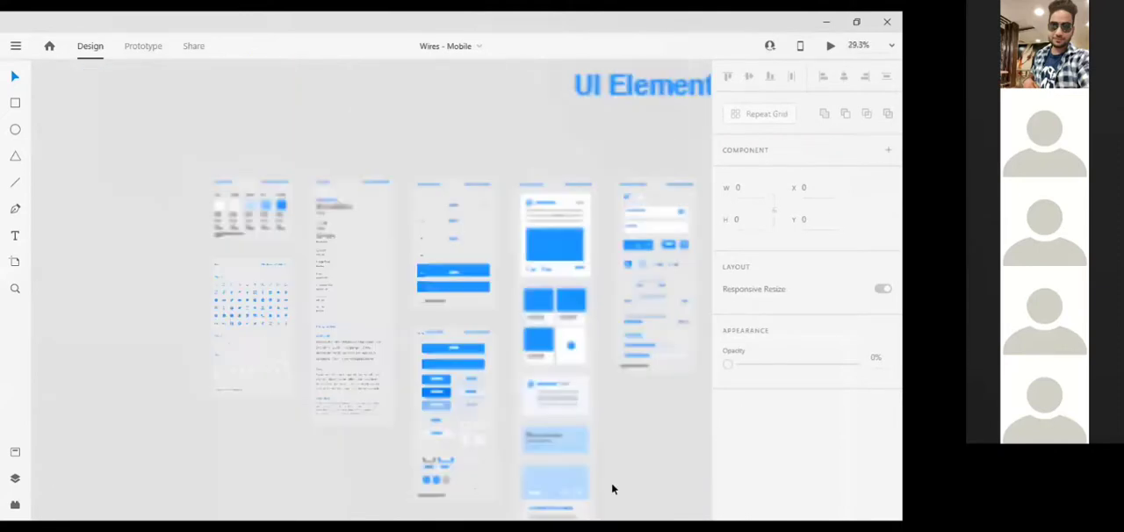
pyautogui.scroll(-2, 612, 489)
pyautogui.scroll(-2, 617, 475)
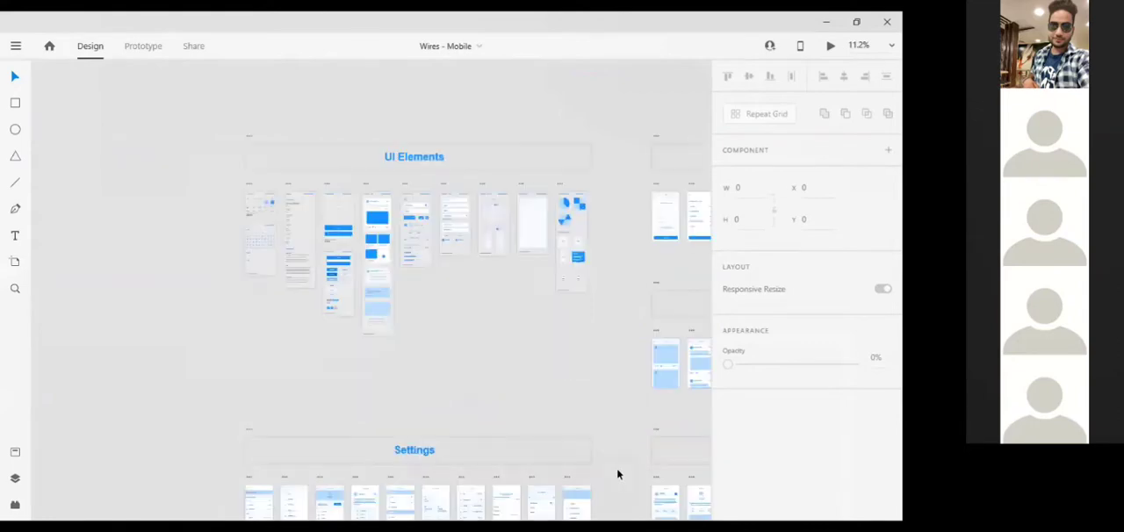
pyautogui.scroll(-2, 618, 474)
pyautogui.scroll(-2, 331, 410)
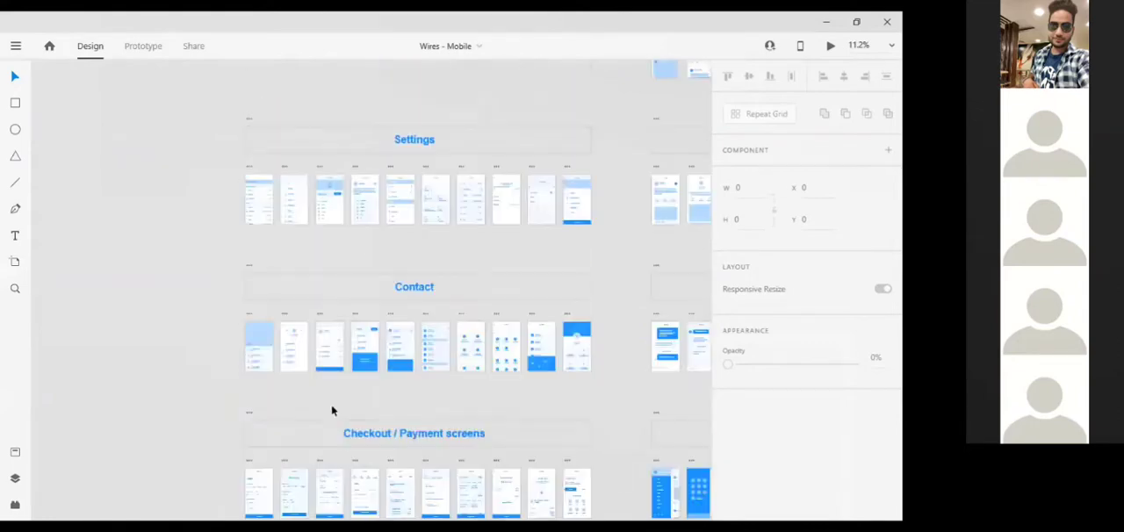
pyautogui.scroll(-2, 290, 442)
pyautogui.scroll(-1, 290, 441)
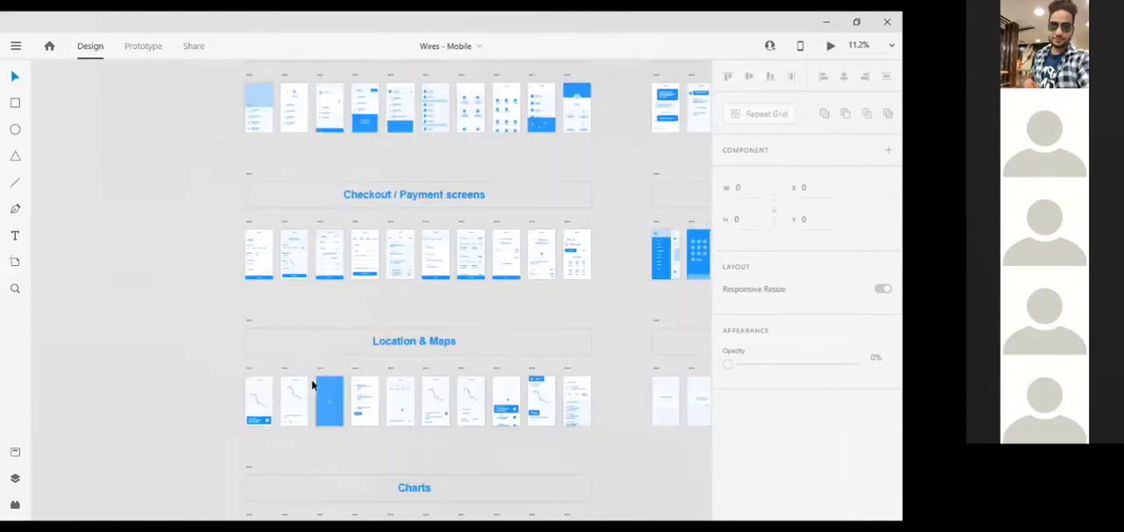
pyautogui.scroll(5, 311, 359)
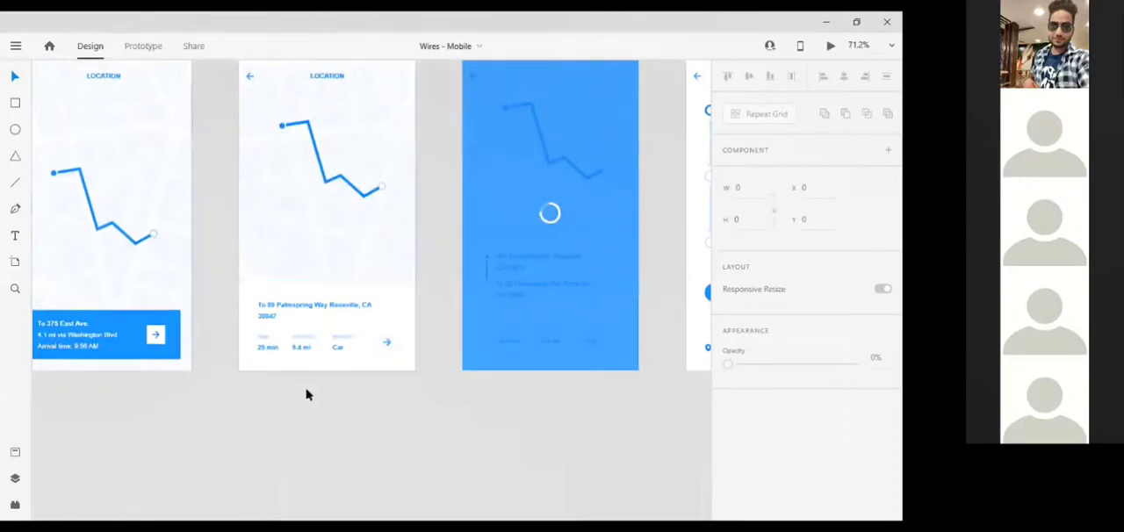
pyautogui.hscroll(-2, 307, 394)
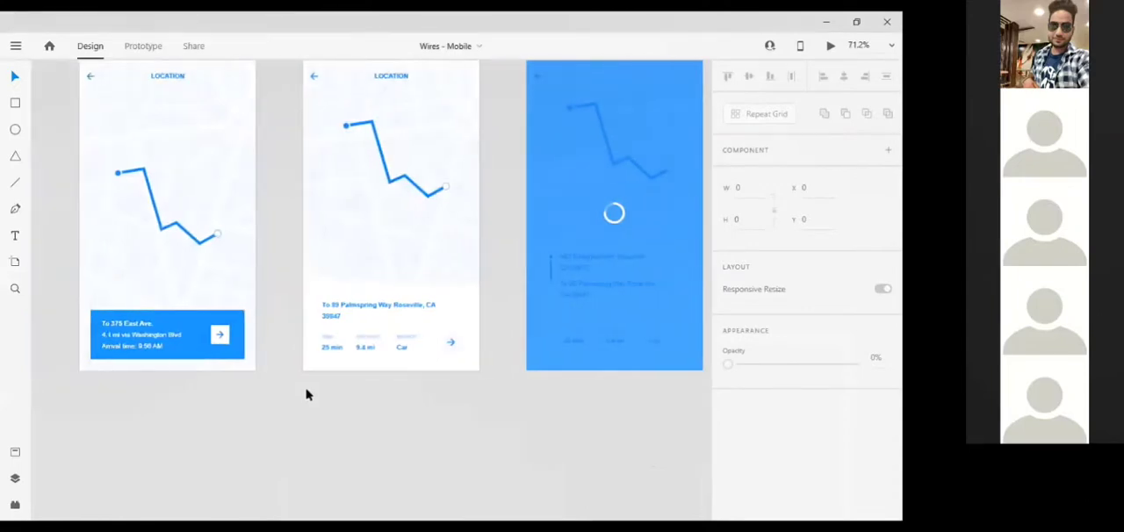
pyautogui.scroll(2, 307, 395)
pyautogui.hscroll(5, 306, 394)
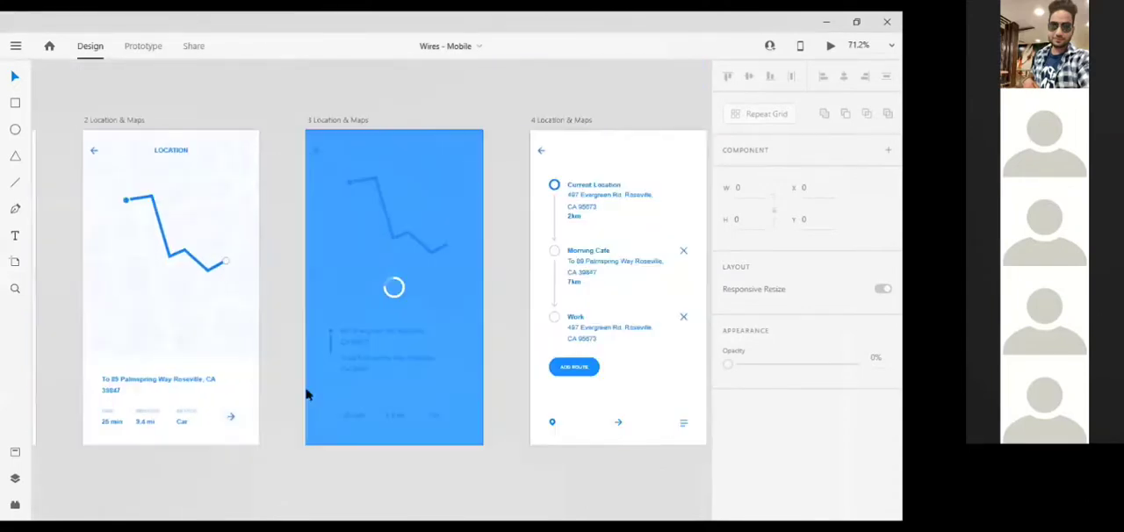
pyautogui.hscroll(2, 306, 394)
pyautogui.hscroll(5, 307, 395)
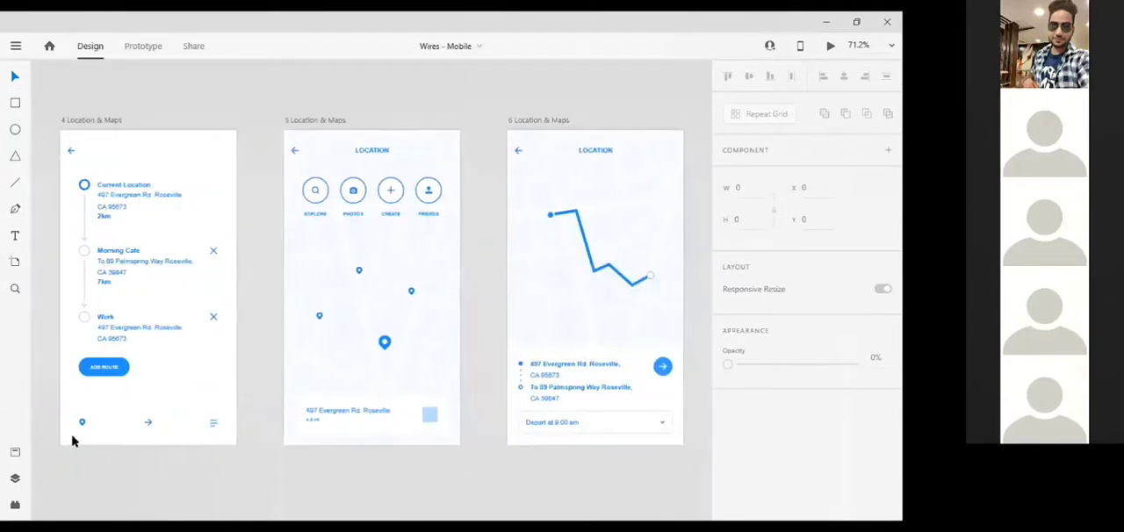
pyautogui.click(81, 427)
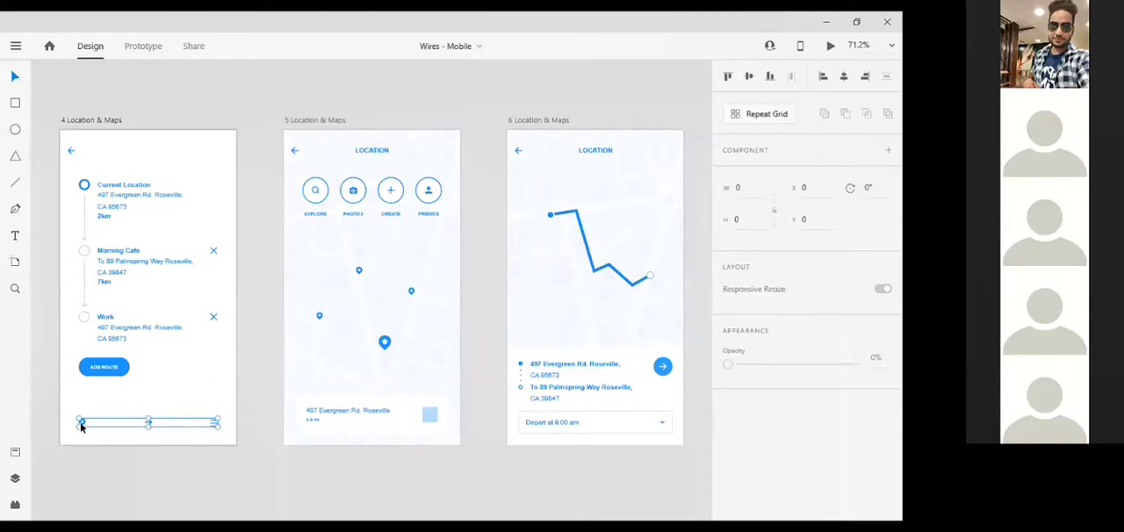
pyautogui.doubleClick(81, 425)
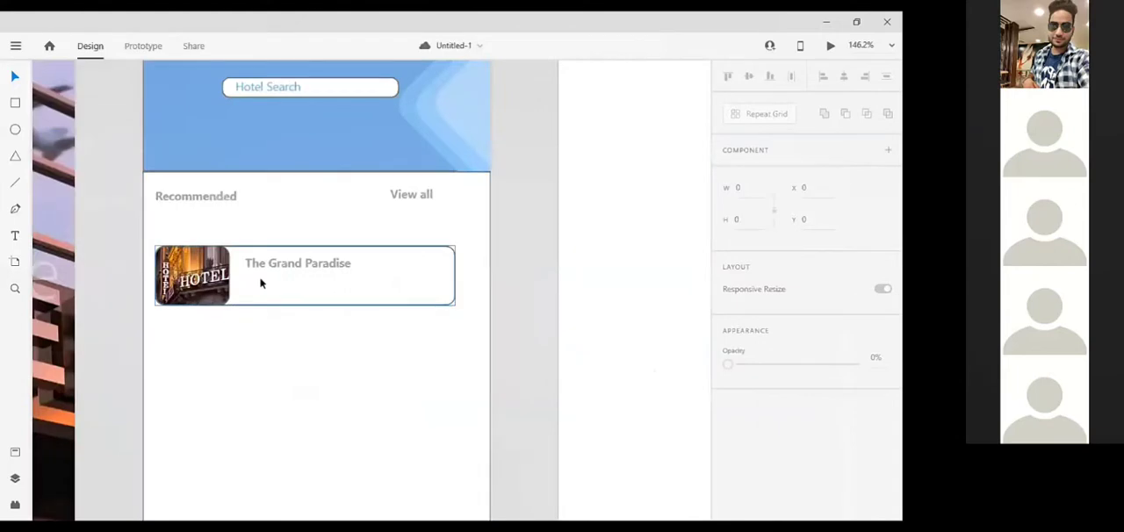
# Paste the pin icon into the hotel card in Untitled-1 and place it below the hotel name at X 106, Y 320
pyautogui.click(260, 283)
pyautogui.hotkey('ctrl', 'v')
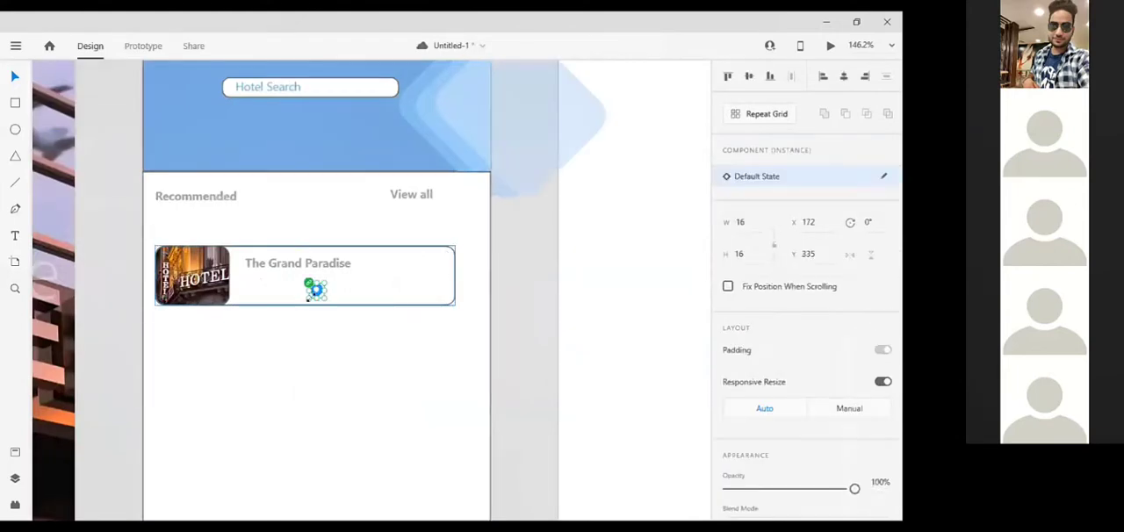
pyautogui.moveTo(316, 290); pyautogui.dragTo(252, 277)
pyautogui.click(254, 277)
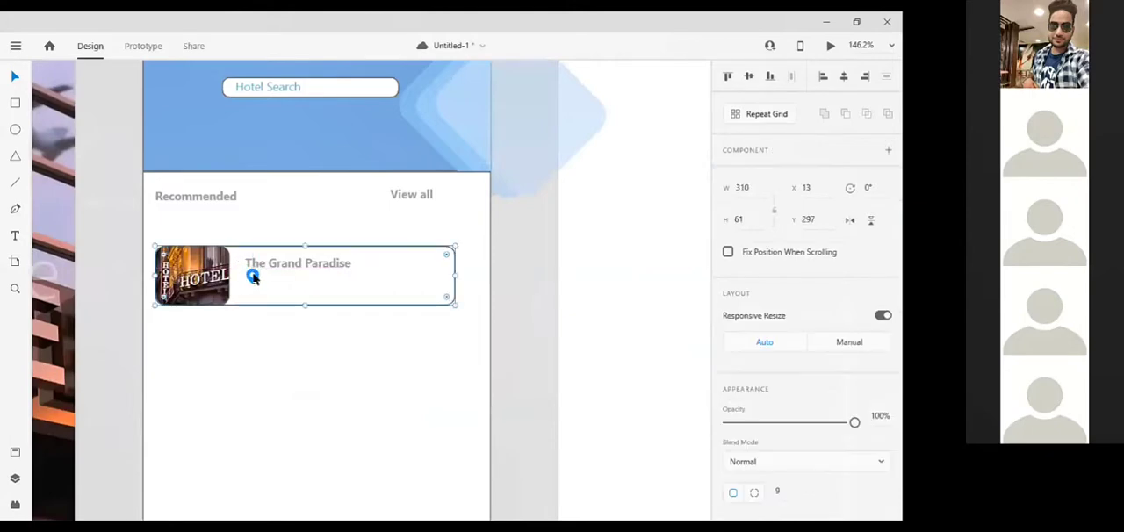
# Scale the pin shape inside the icon component down to 8.17 by 9.92 and nudge it up to Y 322
pyautogui.scroll(5, 252, 278)
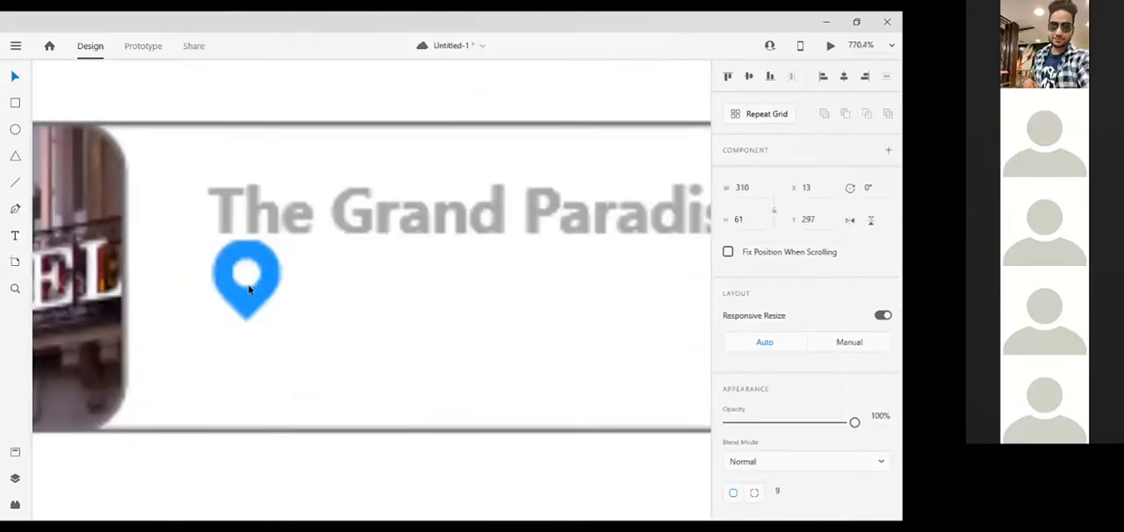
pyautogui.click(249, 289)
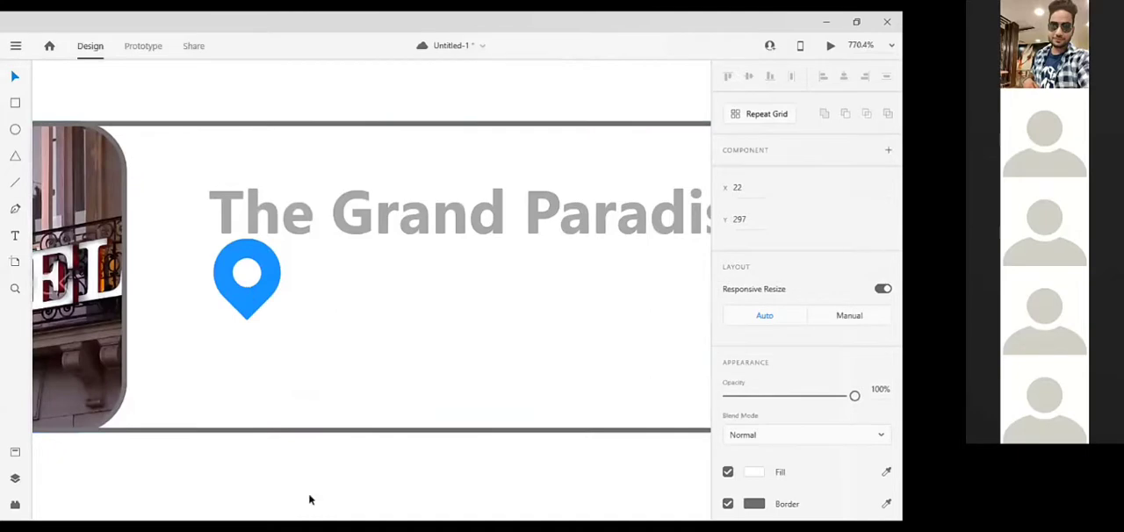
pyautogui.click(237, 294)
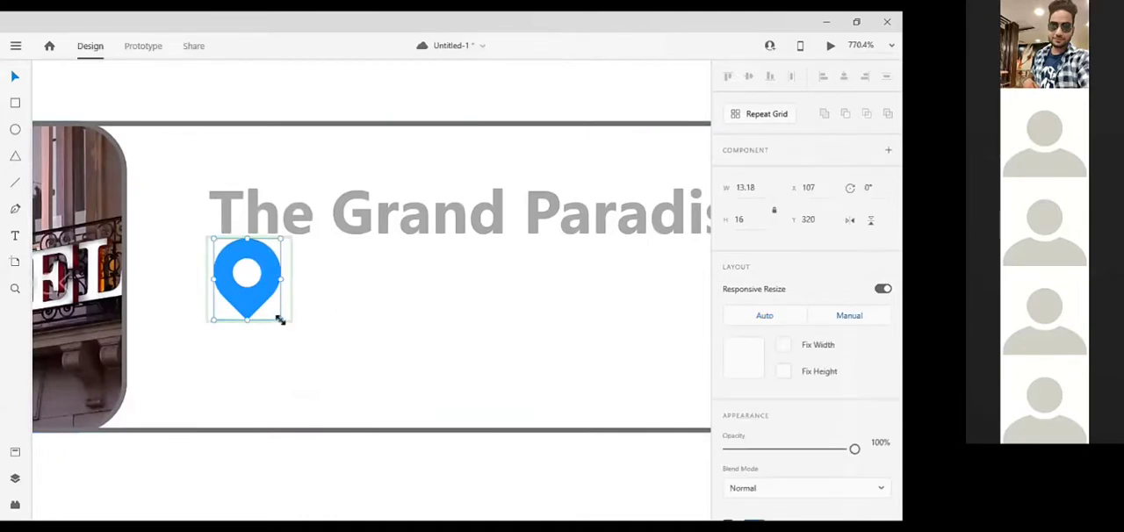
pyautogui.moveTo(280, 320); pyautogui.dragTo(256, 294)
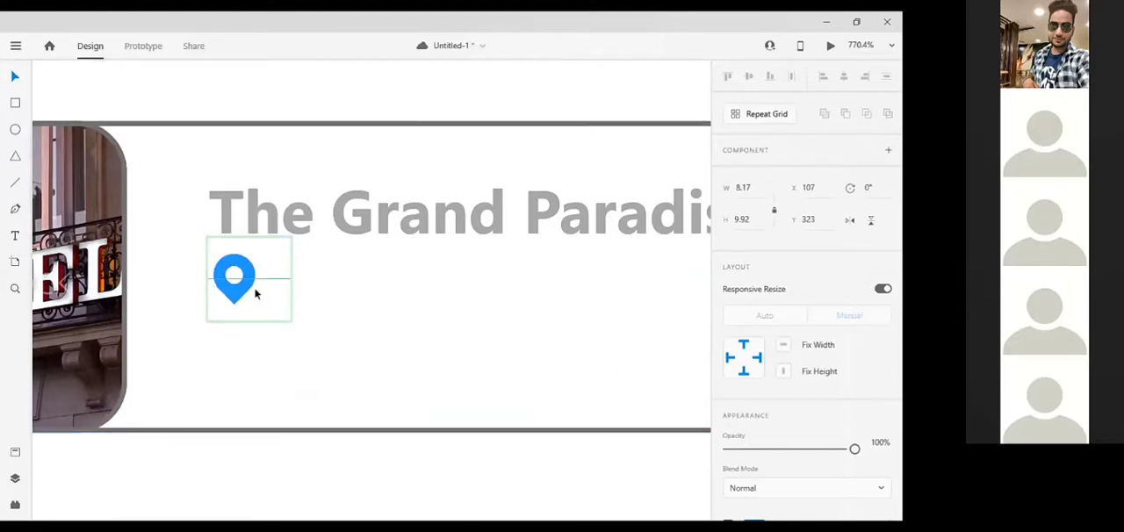
pyautogui.press('Up')
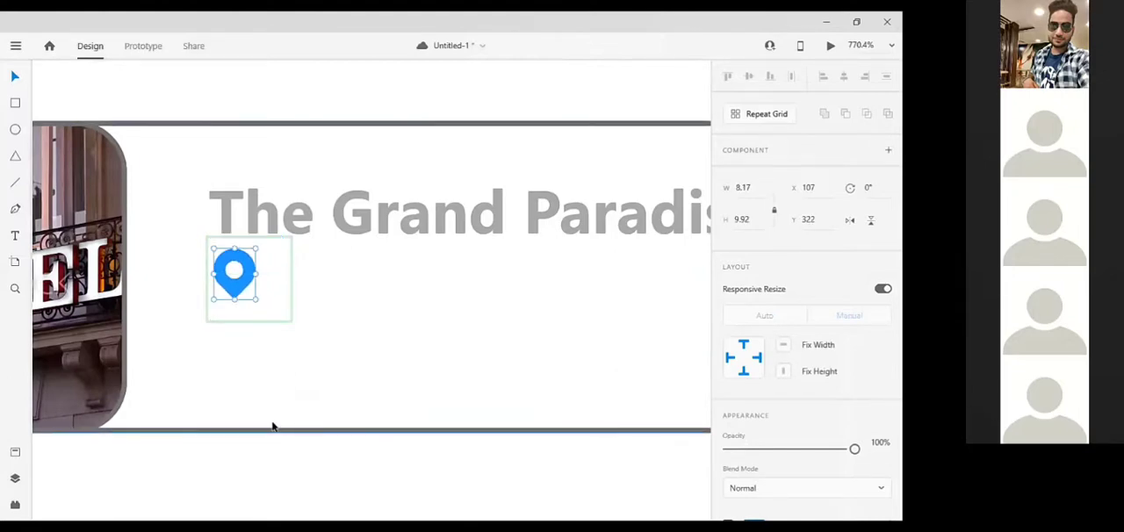
pyautogui.click(263, 341)
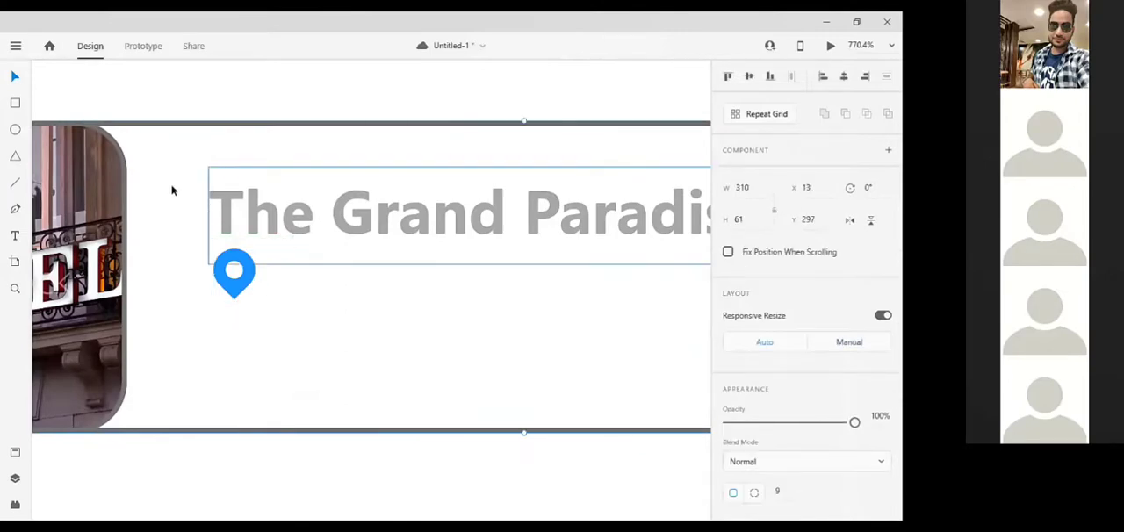
# Recolour the location pin icon with the hotel name's grey fill, #AAABAB
pyautogui.click(242, 280)
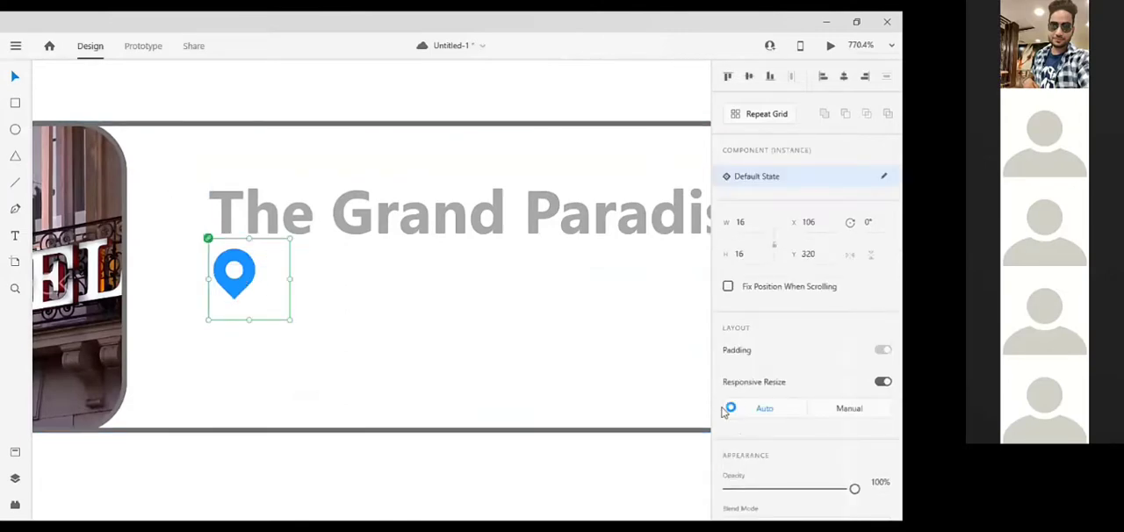
pyautogui.click(681, 230)
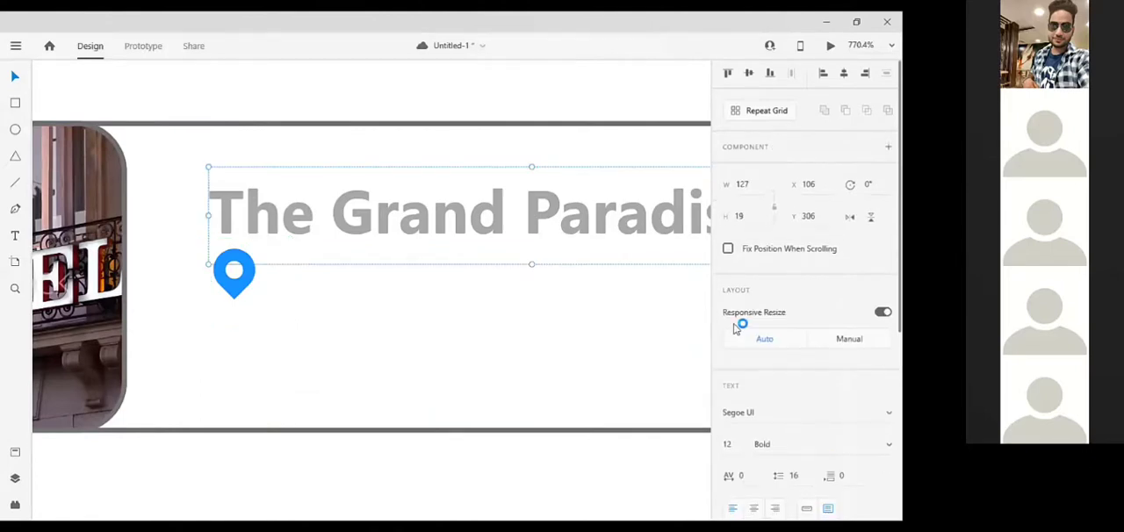
pyautogui.scroll(-4, 741, 329)
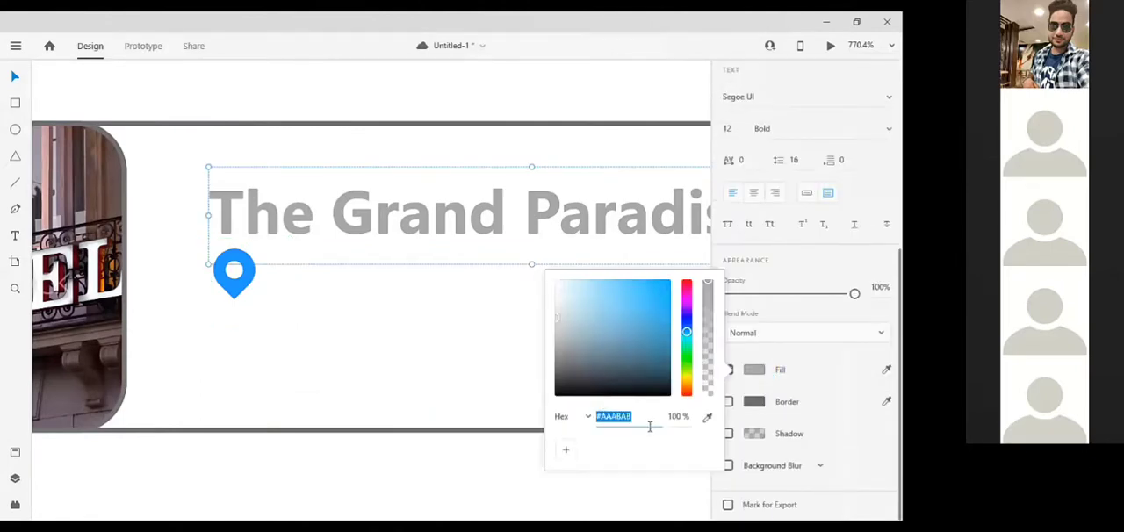
pyautogui.click(235, 274)
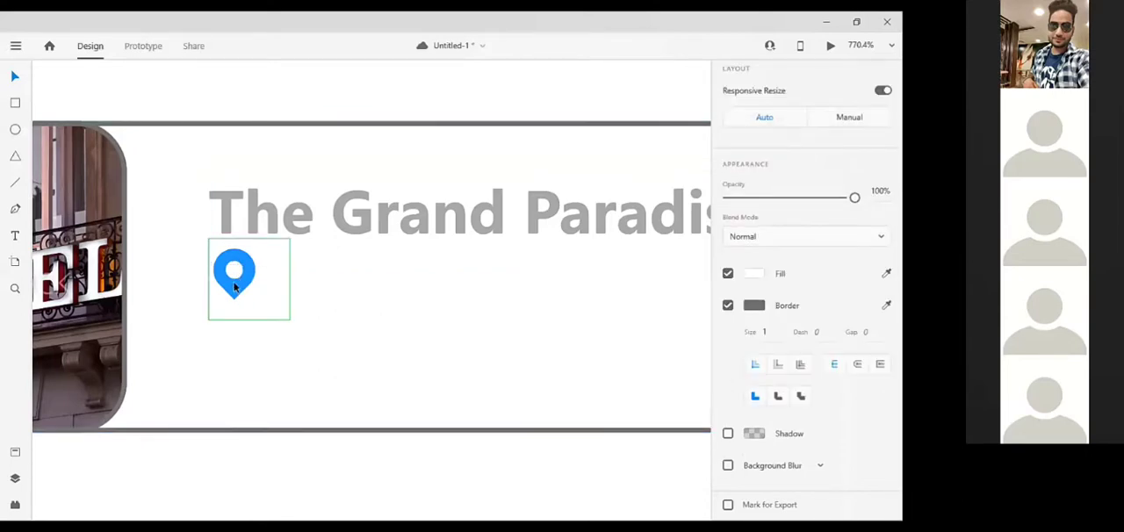
pyautogui.click(234, 287)
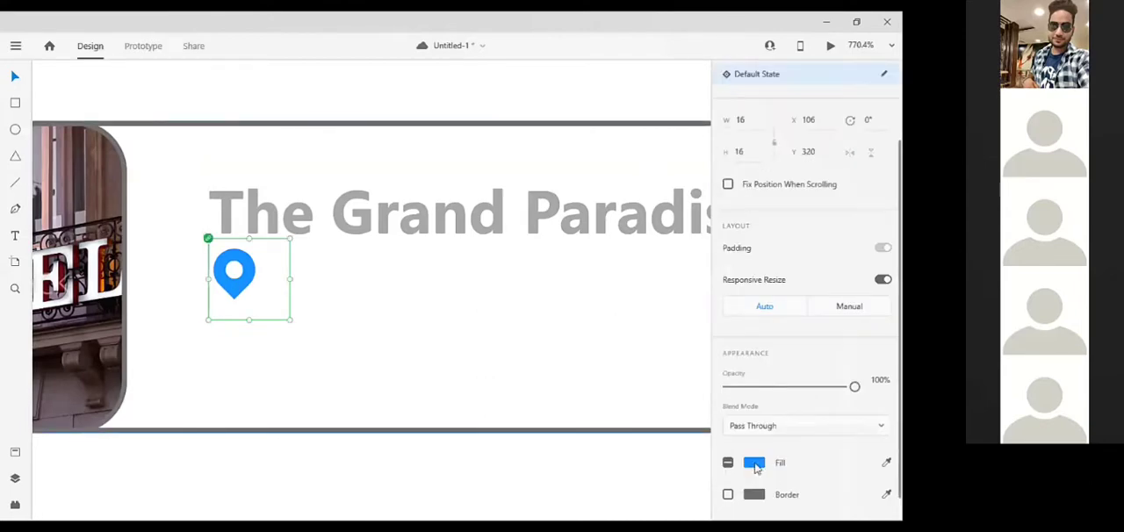
pyautogui.write('#AAABAB')
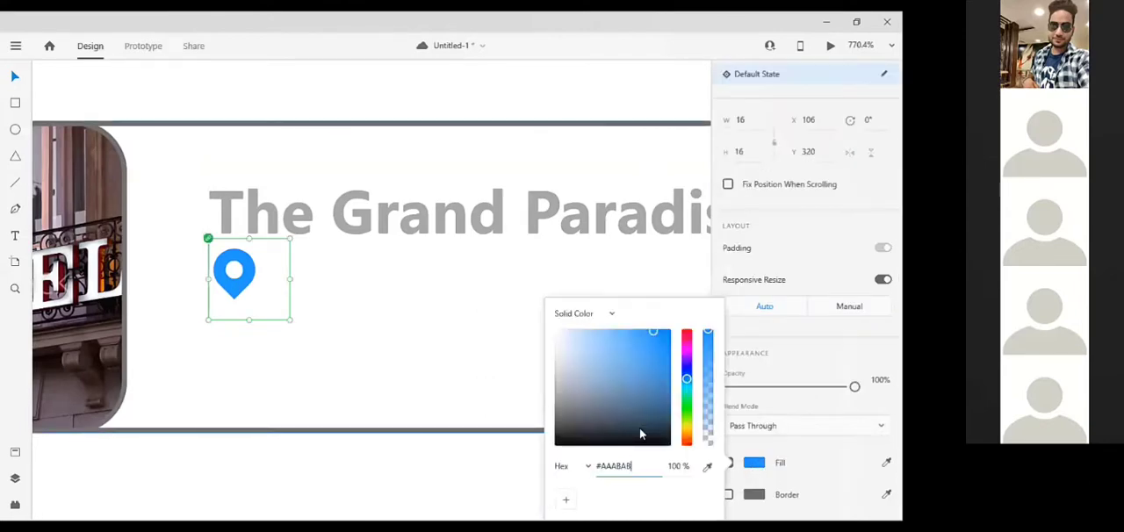
pyautogui.press('Return')
pyautogui.click(287, 166)
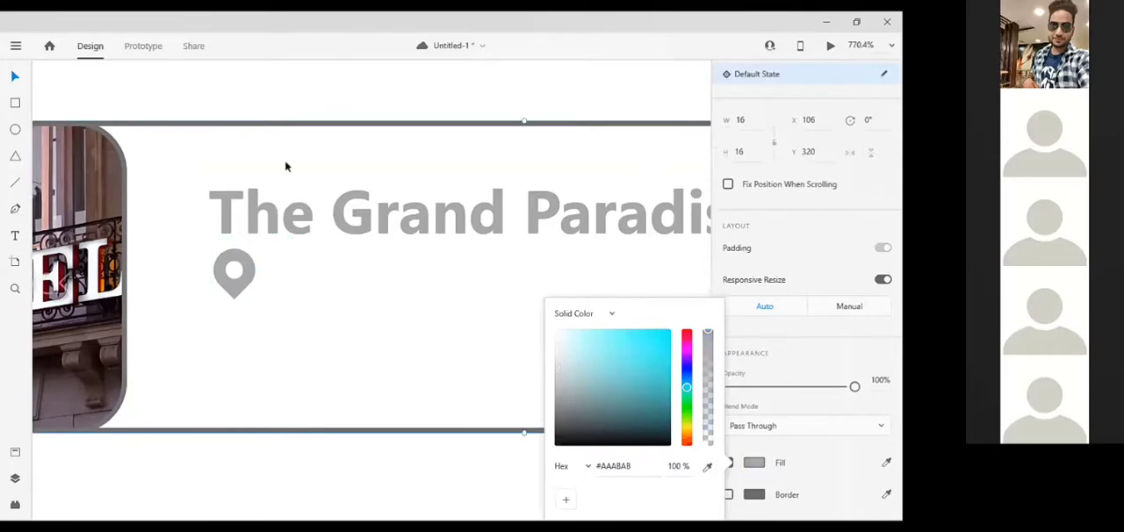
# Duplicate the hotel name text and place the copy just beside the location pin at X 116, Y 318
pyautogui.click(308, 214)
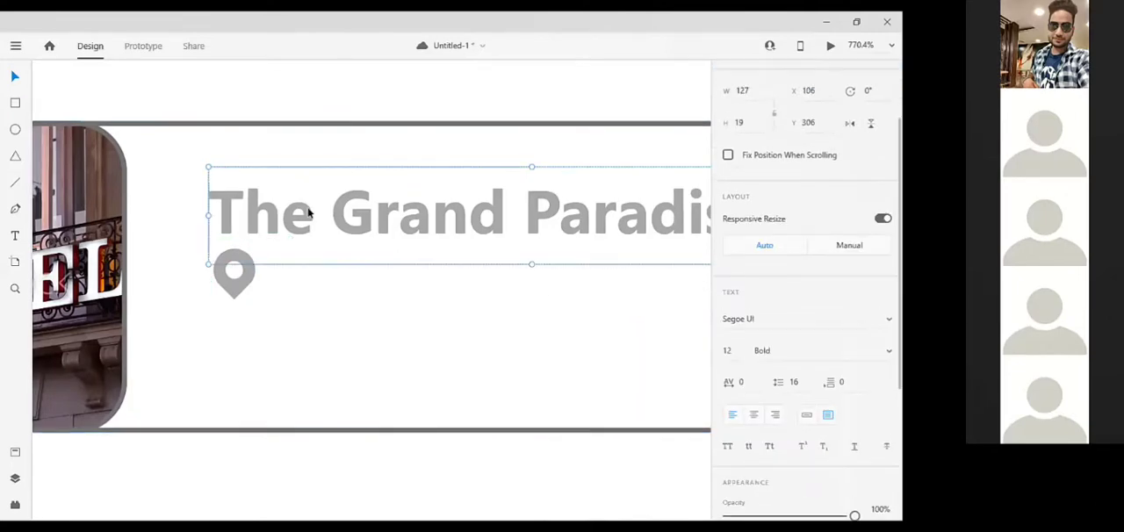
pyautogui.press('Down')
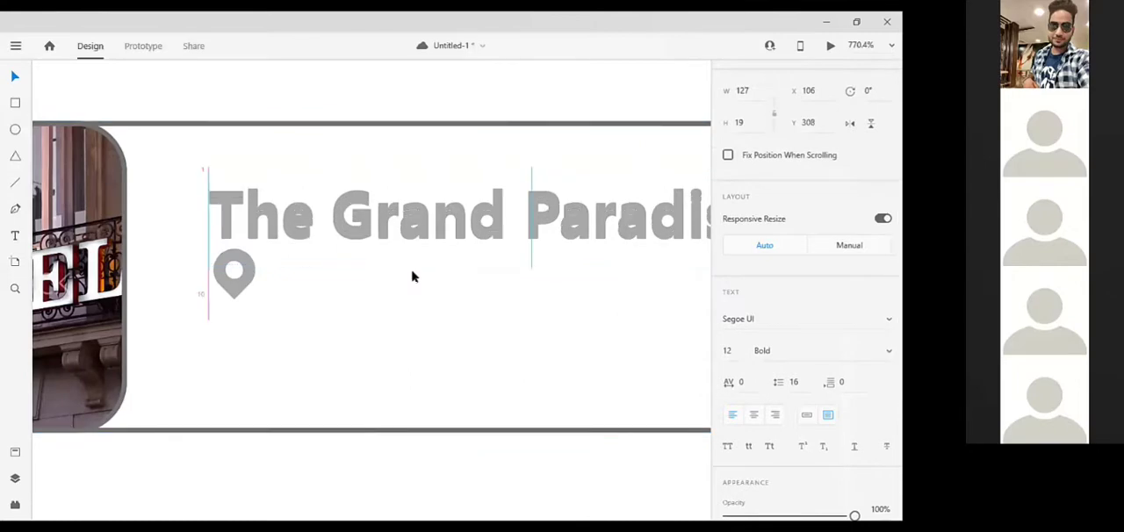
pyautogui.moveTo(412, 179); pyautogui.dragTo(412, 277)
pyautogui.press('Up')
pyautogui.press('Up')
pyautogui.press('Up')
pyautogui.press('Up')
pyautogui.press('Up')
pyautogui.press('Up')
pyautogui.press('Up')
pyautogui.press('Up')
pyautogui.press('Up')
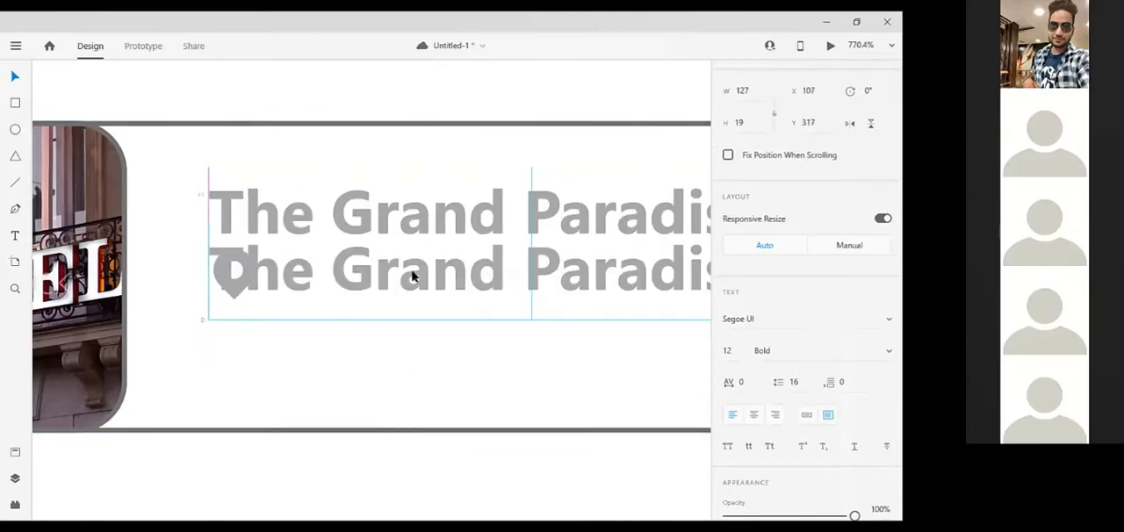
pyautogui.press('Right')
pyautogui.press('Right')
pyautogui.press('Right')
pyautogui.press('Right')
pyautogui.press('Right')
pyautogui.press('Right')
pyautogui.press('Right')
pyautogui.press('Right')
pyautogui.press('Right')
pyautogui.press('Right')
pyautogui.press('Down')
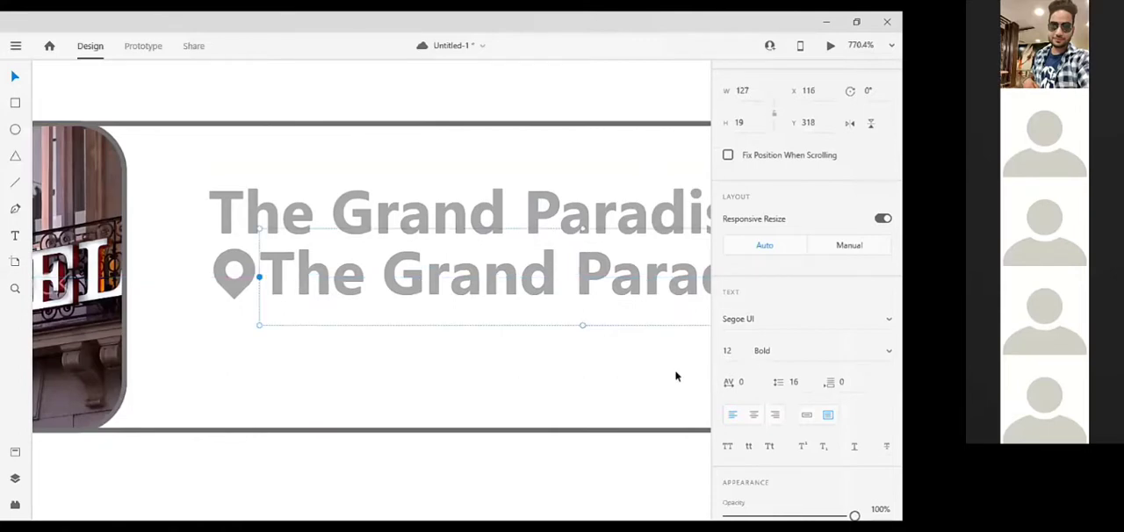
# Set the duplicated text's font size to 8 and nudge it to X 118, Y 321, level with the pin
pyautogui.click(728, 352)
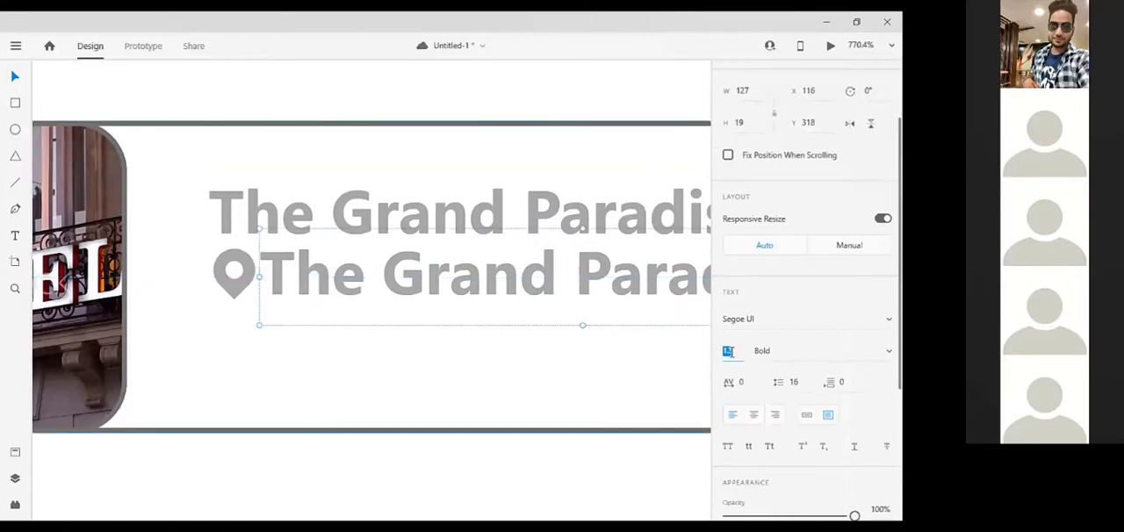
pyautogui.write('8')
pyautogui.press('Return')
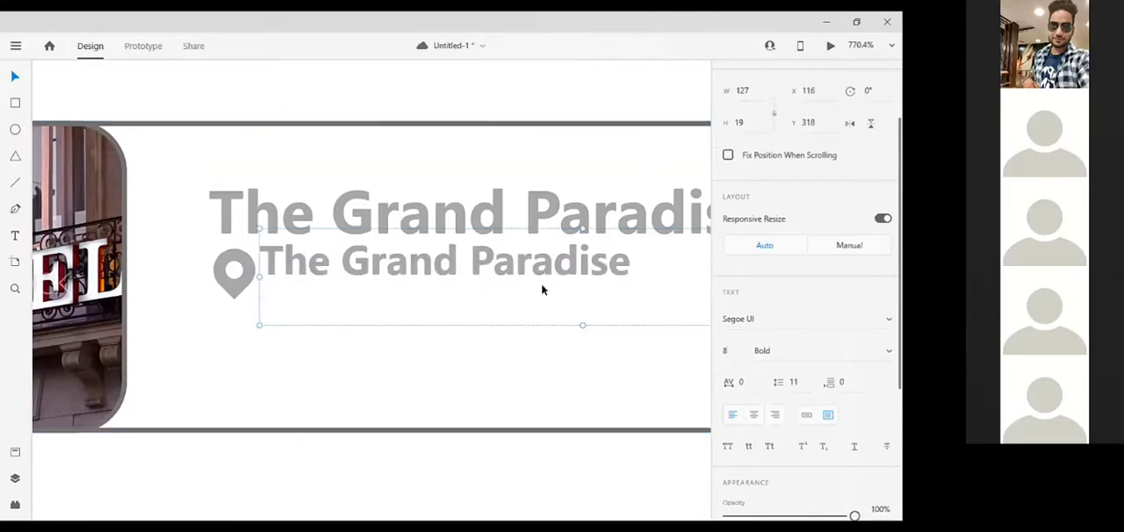
pyautogui.press('Down')
pyautogui.press('Down')
pyautogui.press('Down')
pyautogui.press('Right')
pyautogui.press('Right')
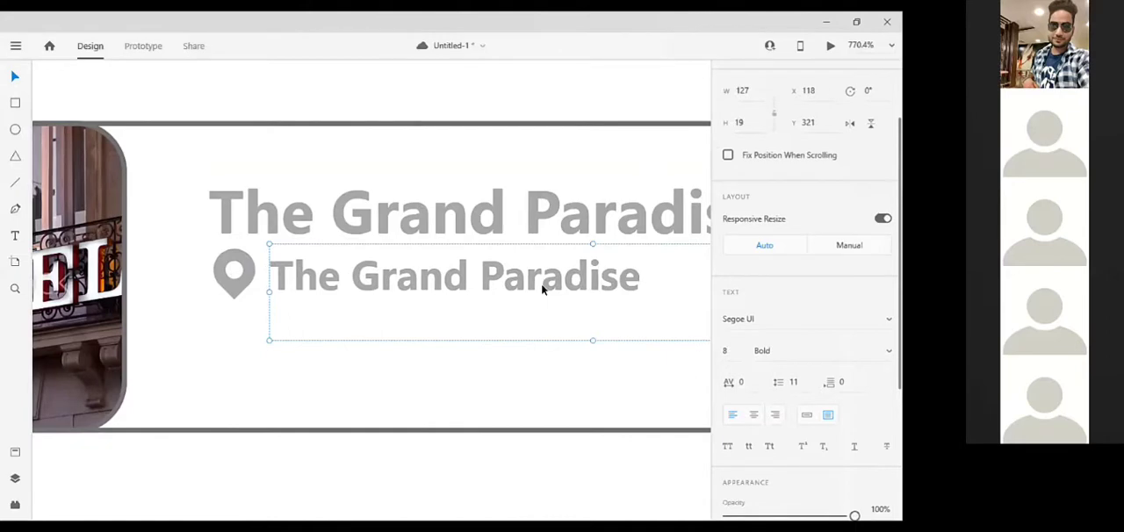
# Replace the duplicated text beside the pin with the hotel location "Hari Nagar, New Delhi"
pyautogui.doubleClick(494, 281)
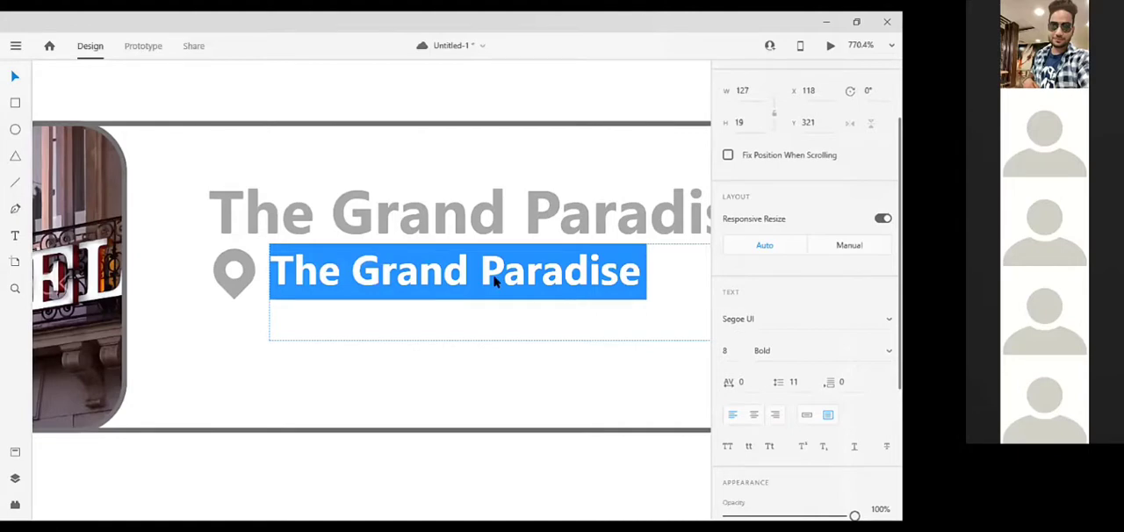
pyautogui.write('har')
pyautogui.press('BackSpace')
pyautogui.press('BackSpace')
pyautogui.press('BackSpace')
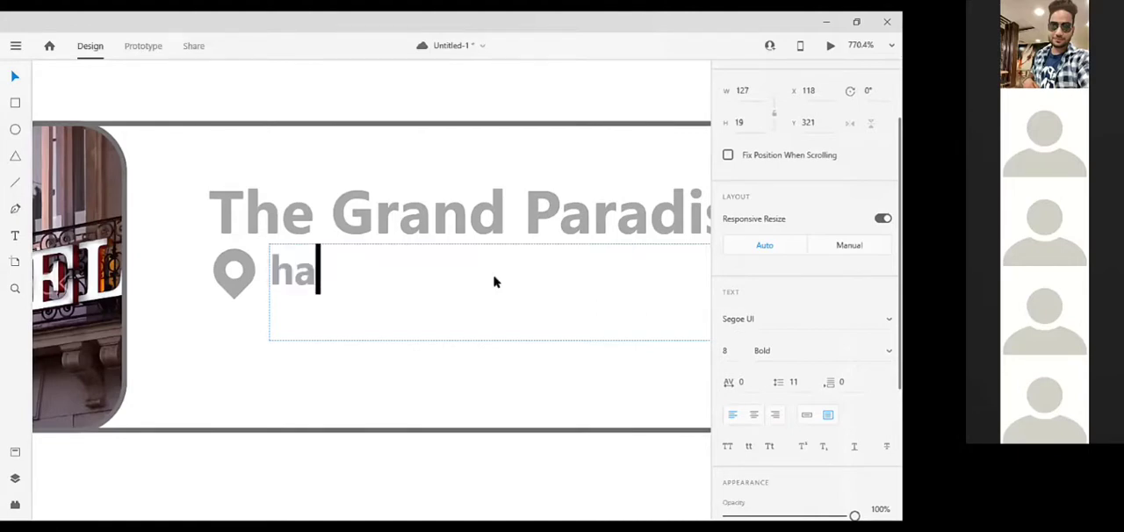
pyautogui.write('Hari ')
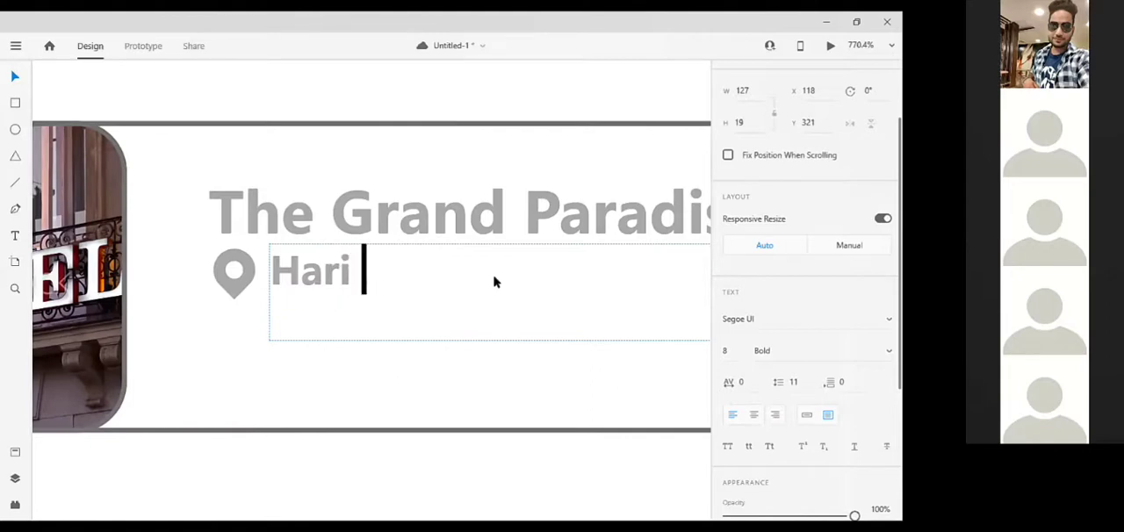
pyautogui.write('Nagar, ')
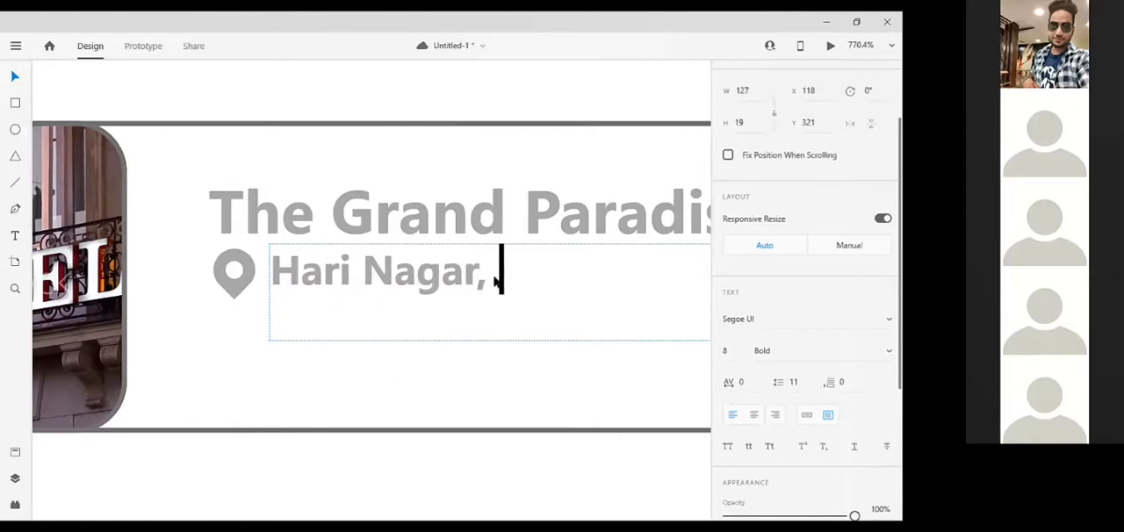
pyautogui.write('New DElhi')
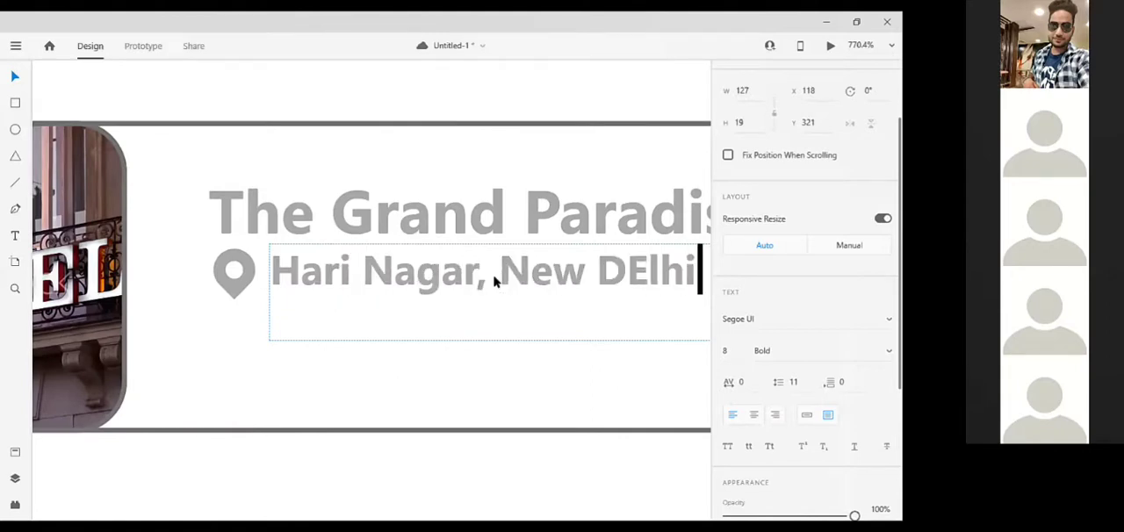
pyautogui.press('Left')
pyautogui.press('Left')
pyautogui.press('Left')
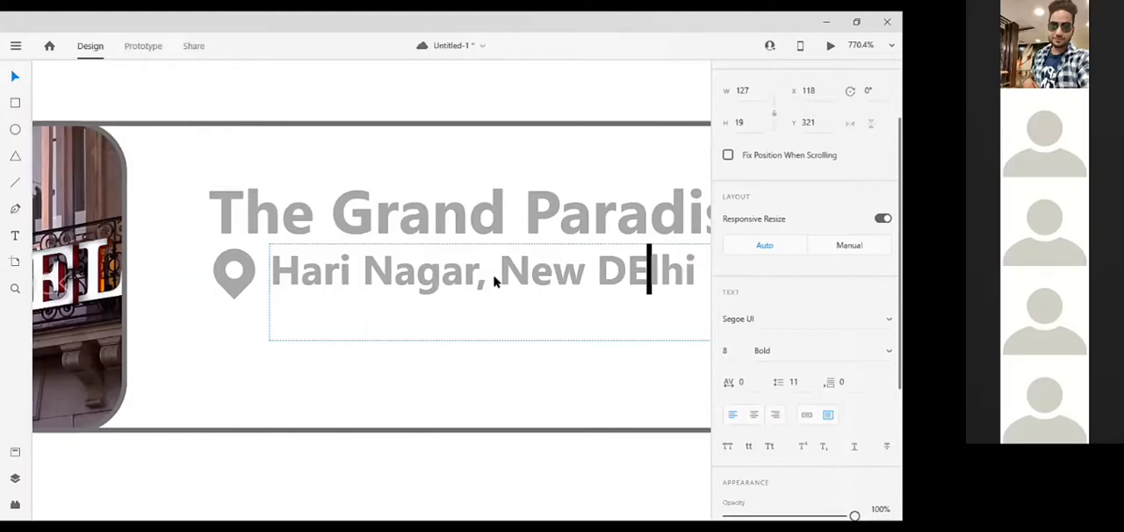
pyautogui.press('Right')
pyautogui.press('BackSpace')
pyautogui.press('BackSpace')
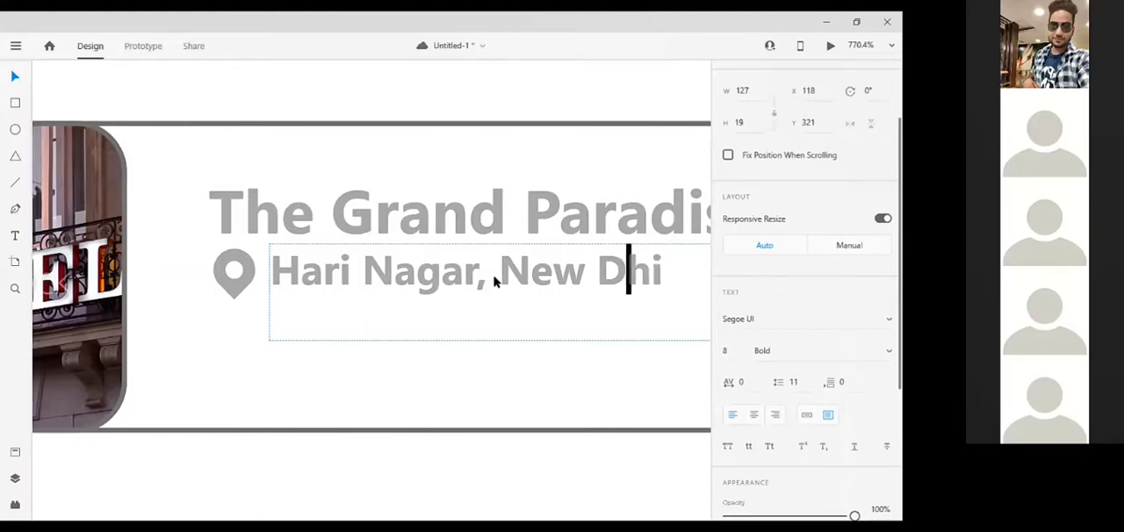
pyautogui.write('el')
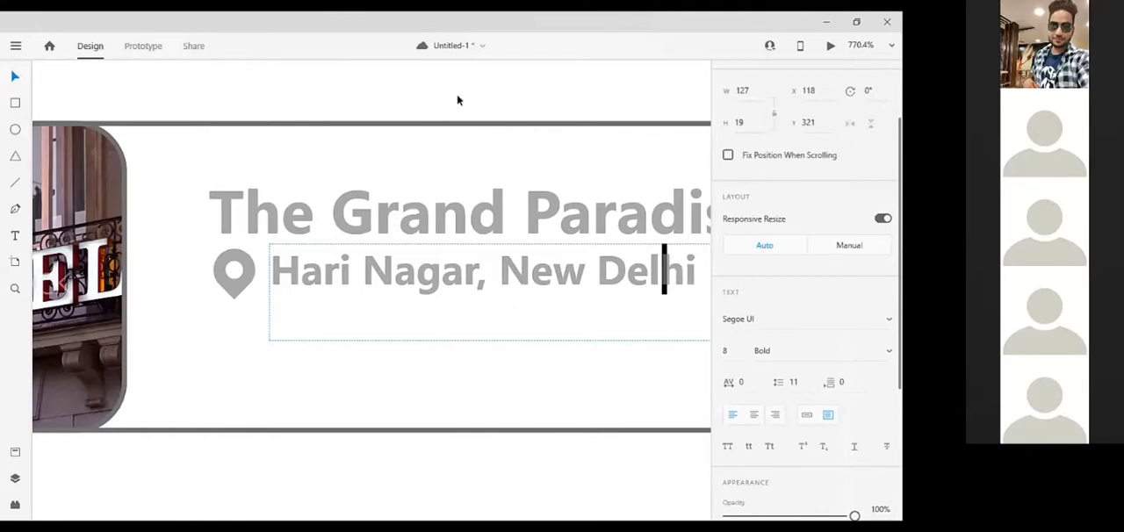
pyautogui.press('Escape')
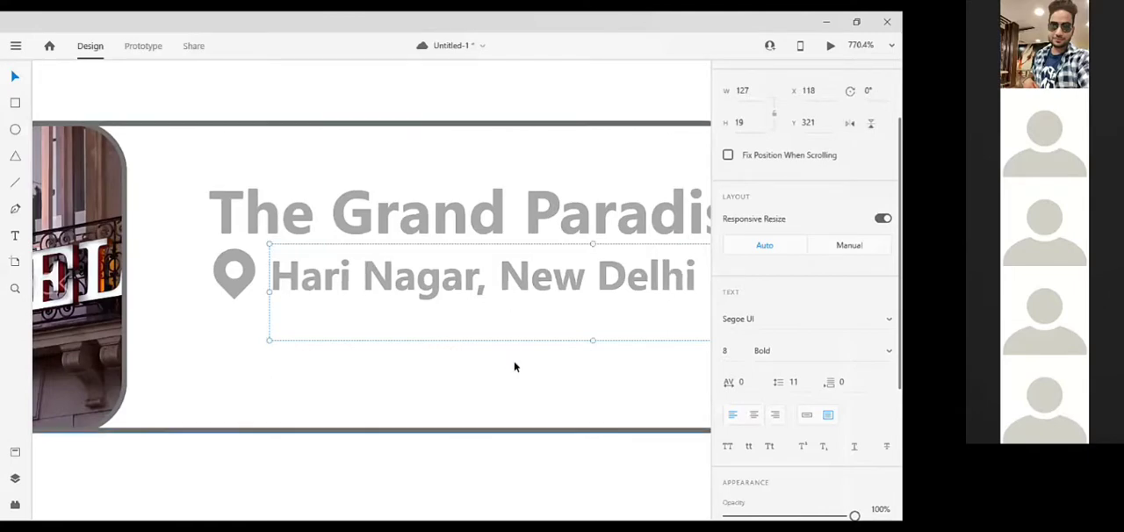
# Turn on the shadow for the hotel card's background rectangle and remove its border
pyautogui.scroll(-10, 514, 367)
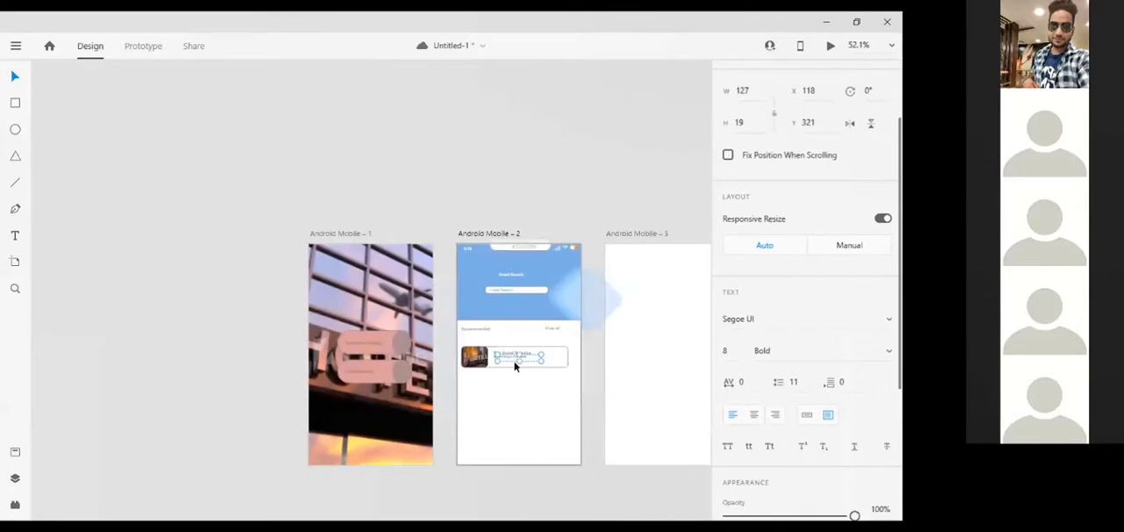
pyautogui.scroll(5, 514, 361)
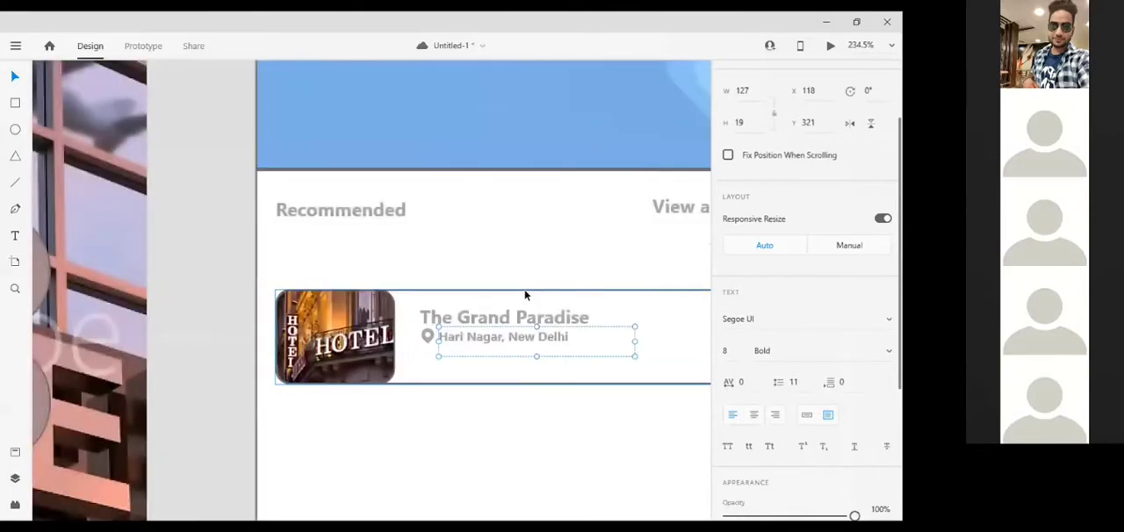
pyautogui.click(525, 295)
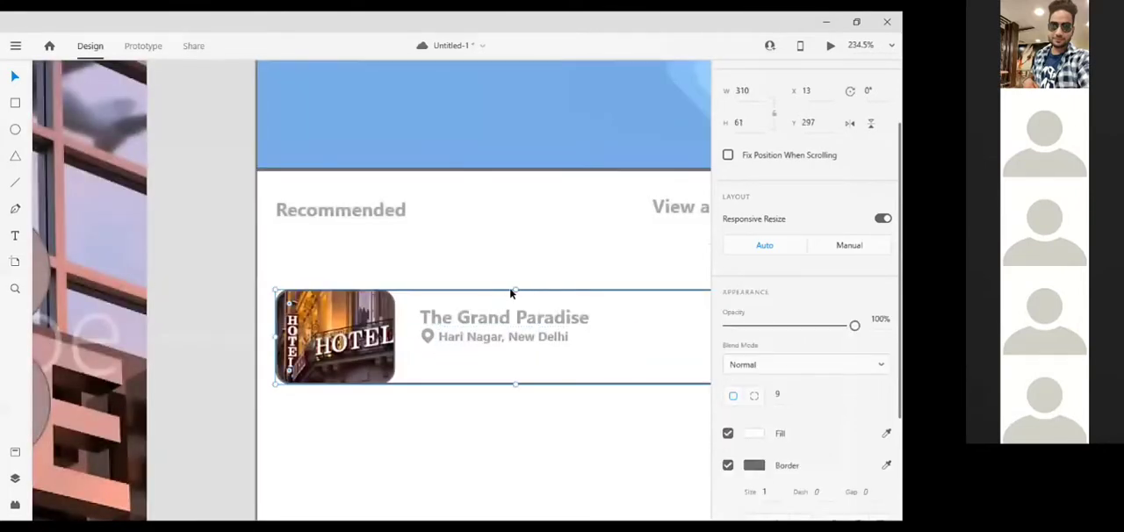
pyautogui.rightClick(574, 320)
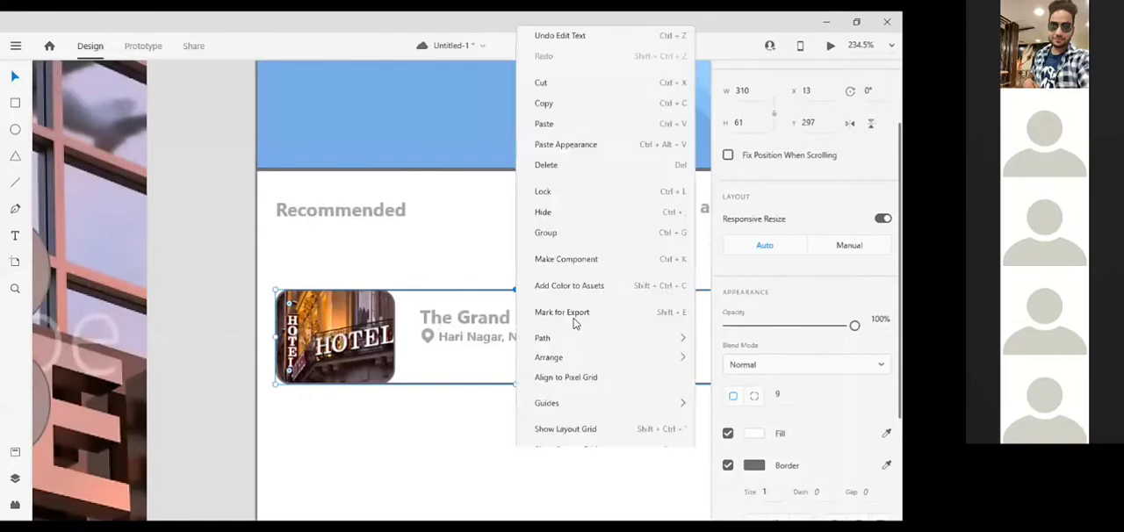
pyautogui.moveTo(594, 389)
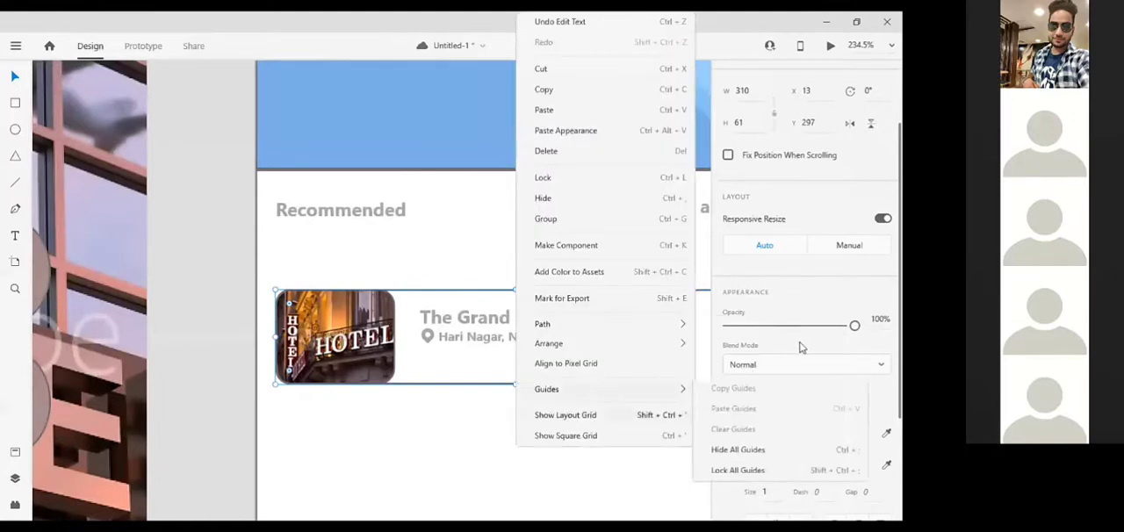
pyautogui.click(808, 397)
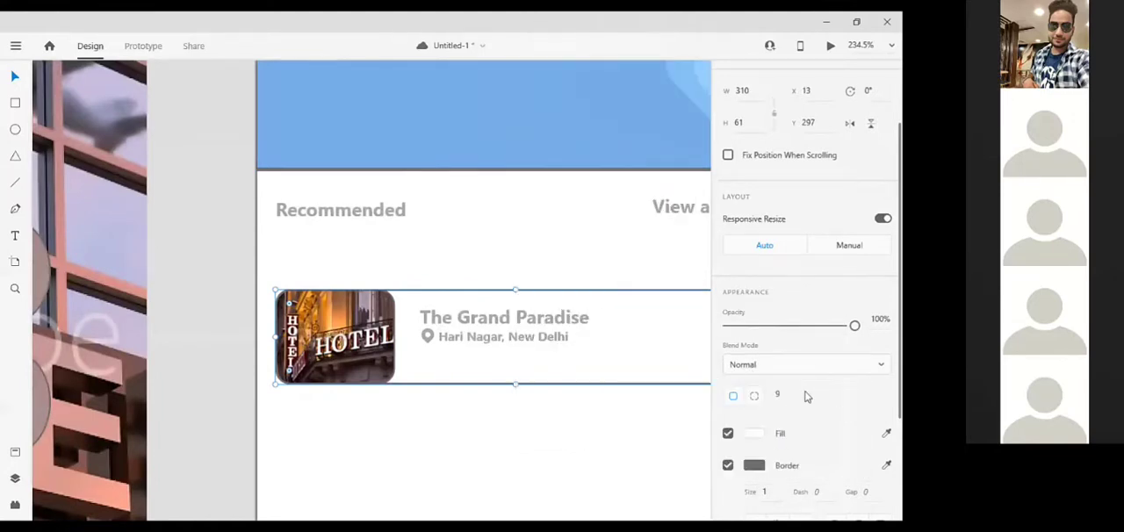
pyautogui.scroll(-3, 808, 397)
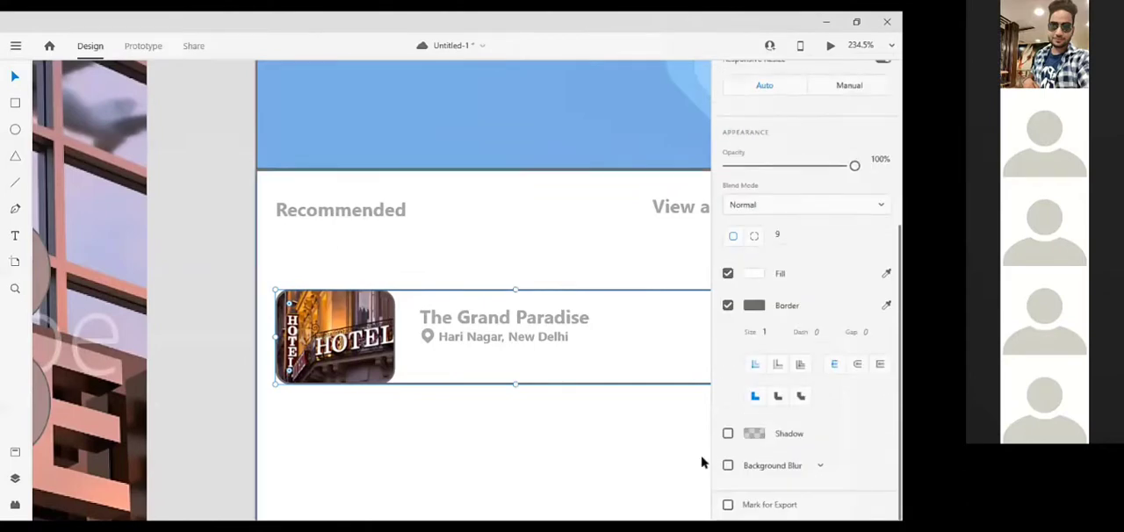
pyautogui.click(728, 433)
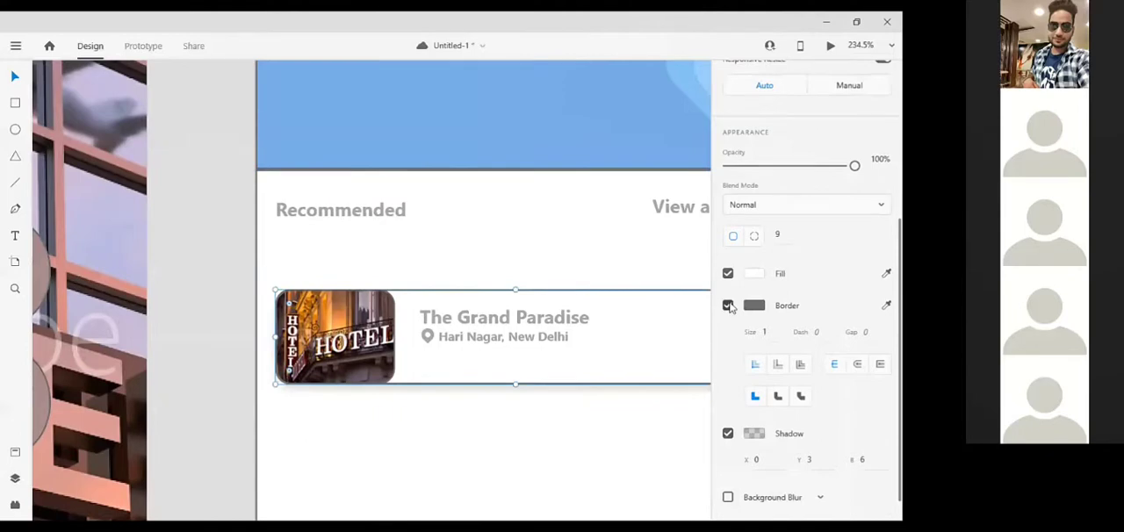
pyautogui.click(565, 438)
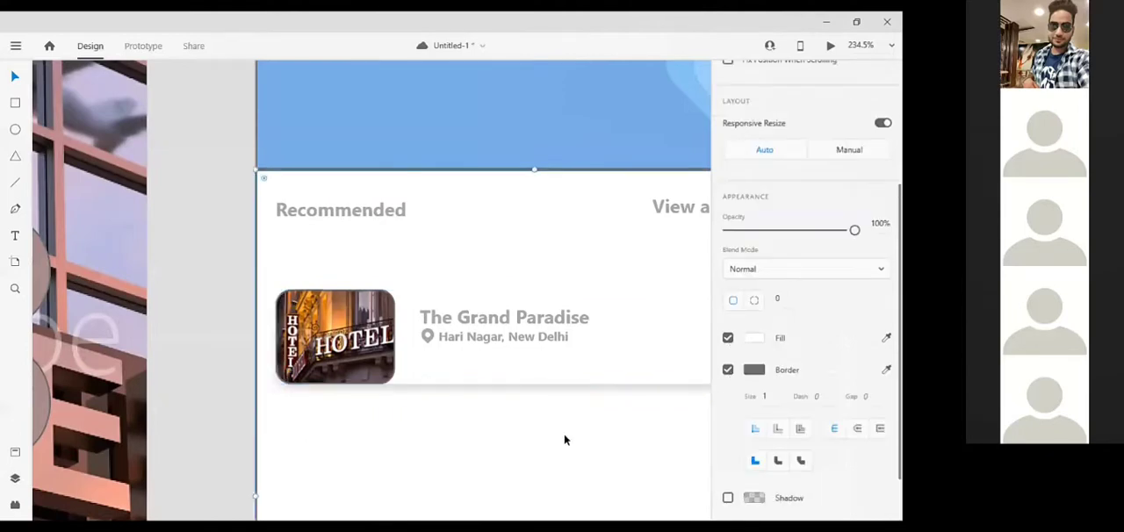
pyautogui.scroll(-1, 563, 434)
pyautogui.scroll(-5, 564, 434)
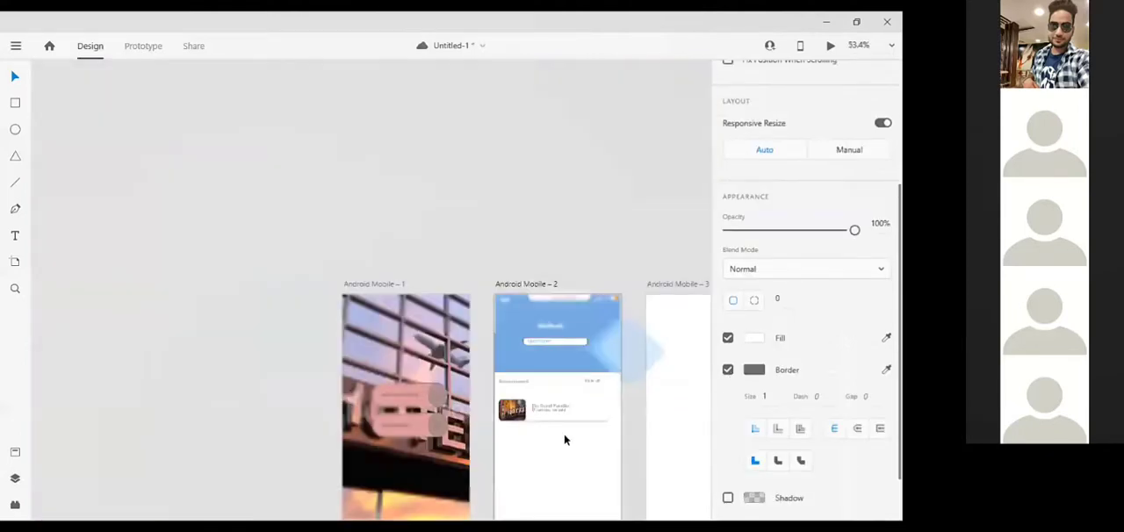
pyautogui.scroll(-1, 564, 440)
pyautogui.scroll(3, 565, 436)
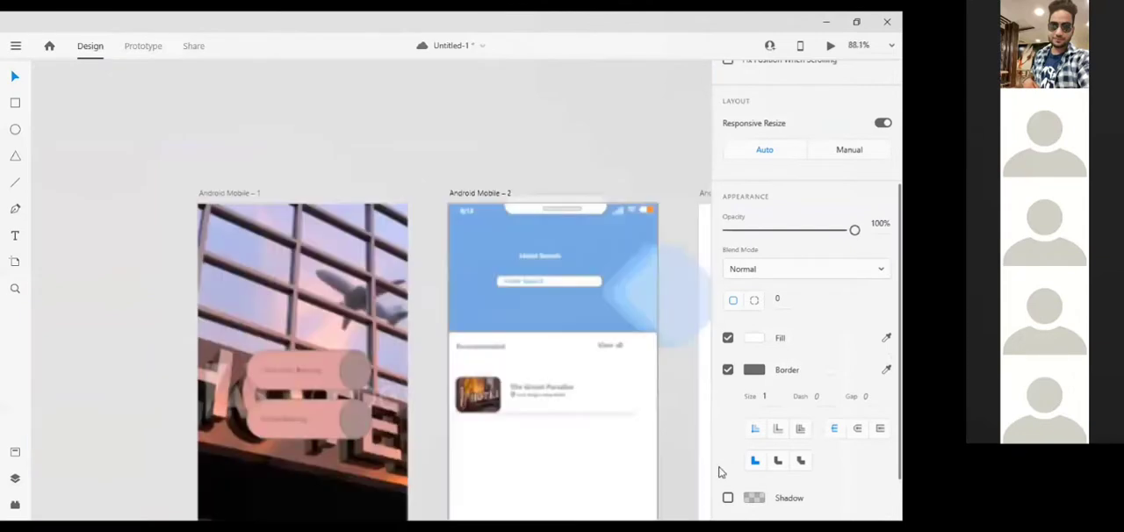
pyautogui.click(688, 456)
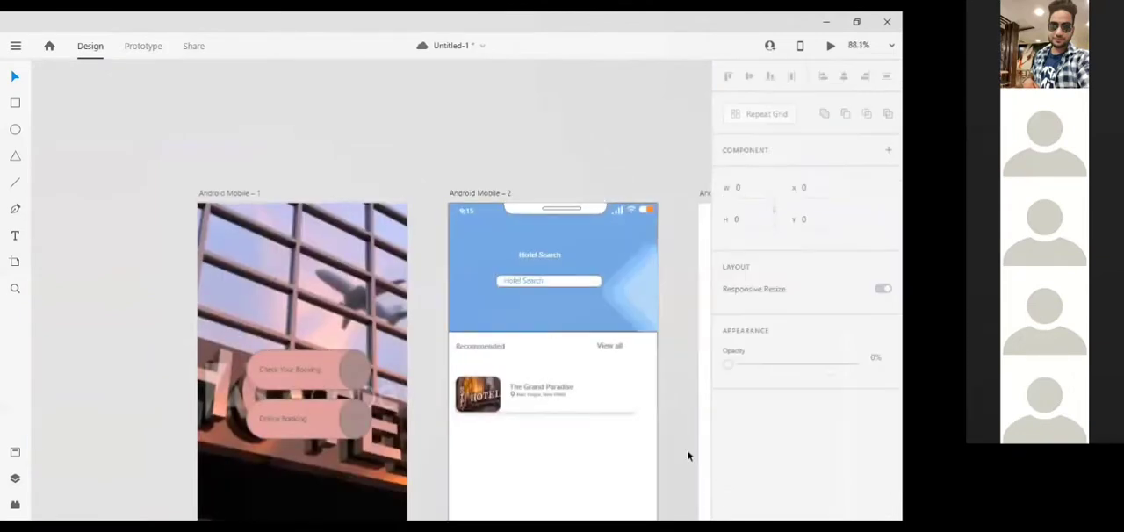
# Duplicate the hotel card's background rectangle and place the copy below the first card at X 13, Y 385
pyautogui.scroll(-2, 604, 319)
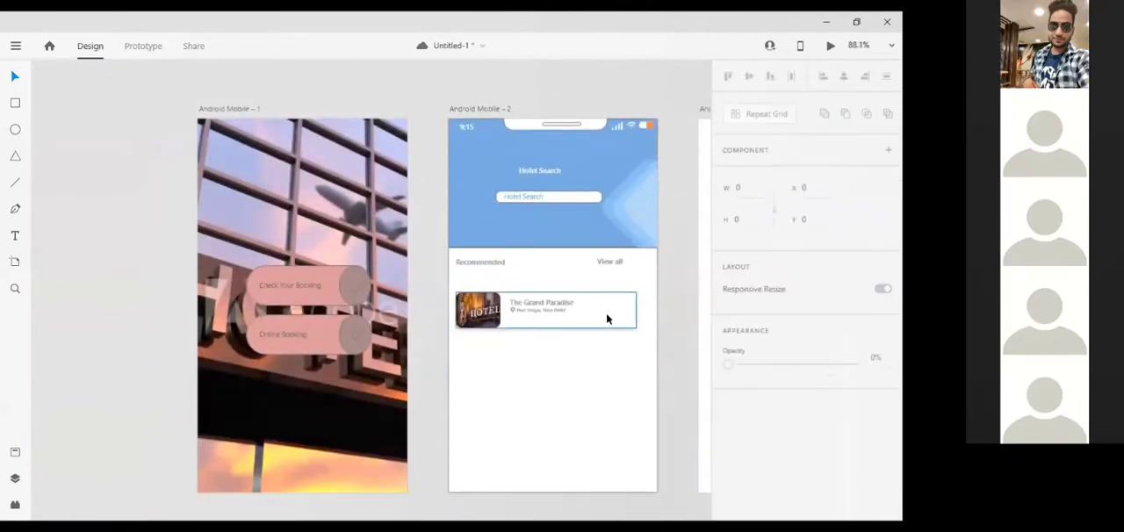
pyautogui.click(607, 319)
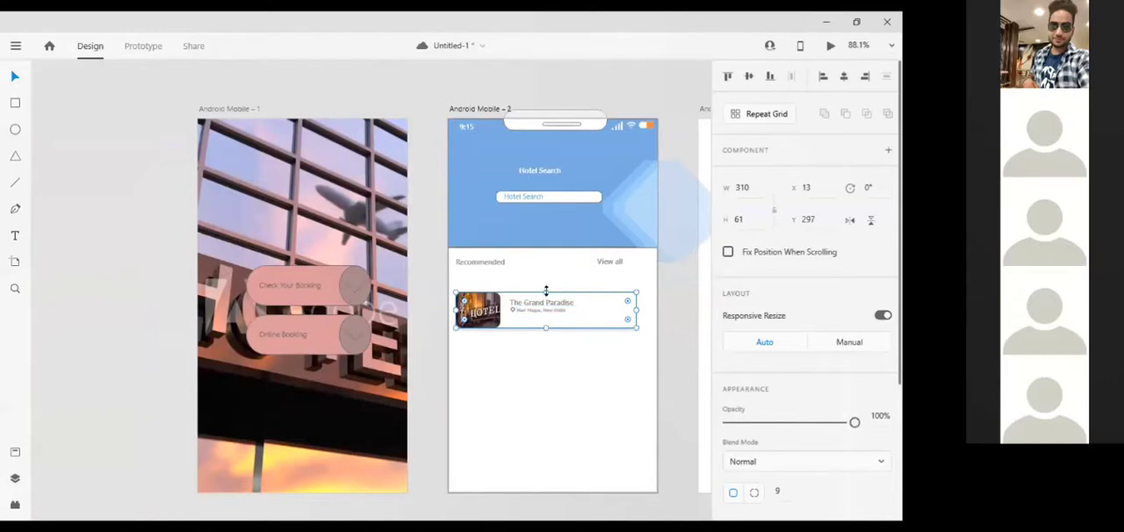
pyautogui.click(546, 367)
pyautogui.hotkey('ctrl', 'v')
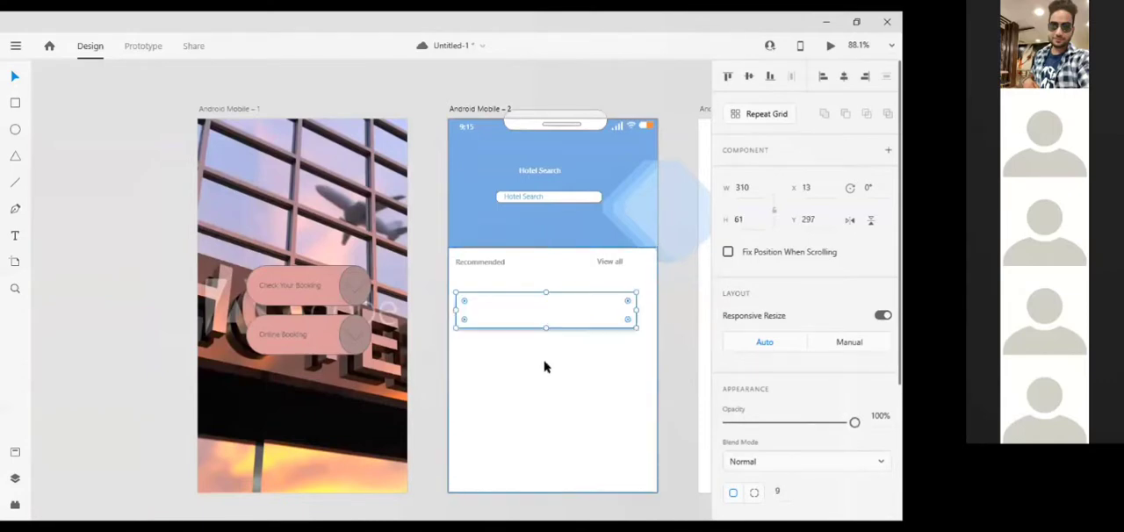
pyautogui.press('Down')
pyautogui.press('Down')
pyautogui.press('Down')
pyautogui.press('Down')
pyautogui.press('Down')
pyautogui.press('Down')
pyautogui.press('Down')
pyautogui.press('Down')
pyautogui.press('Down')
pyautogui.press('Down')
pyautogui.press('Down')
pyautogui.press('Down')
pyautogui.press('Down')
pyautogui.press('Down')
pyautogui.press('Down')
pyautogui.press('Down')
pyautogui.press('Down')
pyautogui.press('Down')
pyautogui.press('Down')
pyautogui.press('Down')
pyautogui.press('Down')
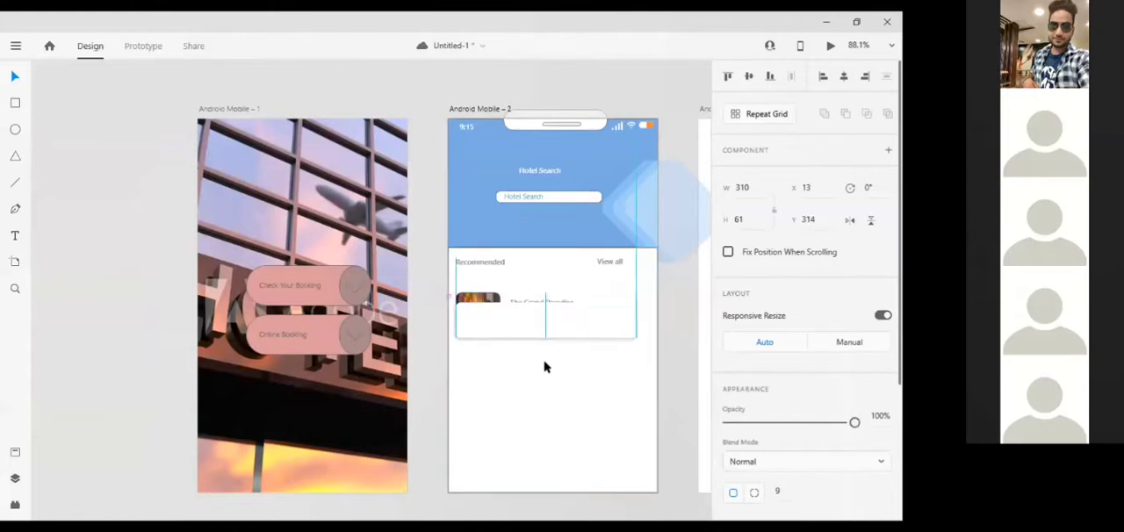
pyautogui.press('Down')
pyautogui.press('Down')
pyautogui.press('Down')
pyautogui.press('Down')
pyautogui.press('Down')
pyautogui.press('Down')
pyautogui.press('Down')
pyautogui.press('Down')
pyautogui.press('Down')
pyautogui.press('Down')
pyautogui.press('Down')
pyautogui.press('Down')
pyautogui.press('Down')
pyautogui.press('Down')
pyautogui.press('Down')
pyautogui.press('Down')
pyautogui.press('Down')
pyautogui.press('Down')
pyautogui.press('Down')
pyautogui.press('Down')
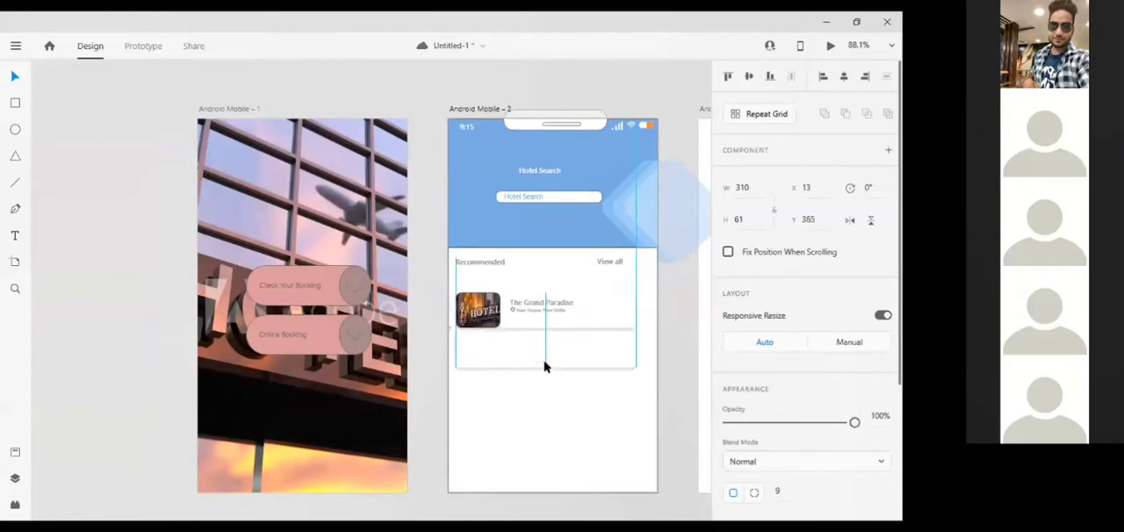
pyautogui.press('Down')
pyautogui.press('Down')
pyautogui.press('Down')
pyautogui.press('Down')
pyautogui.press('Down')
pyautogui.press('Down')
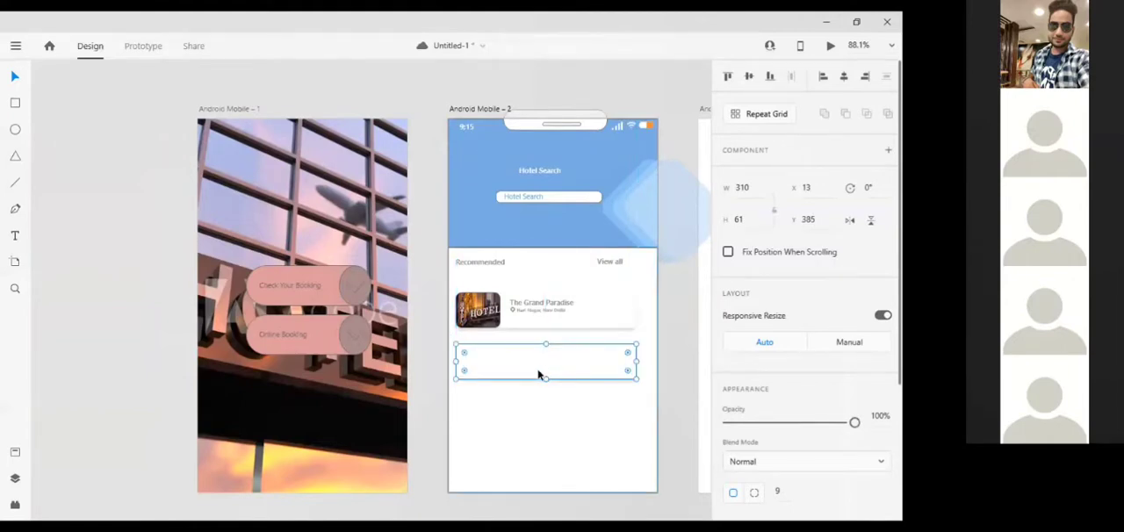
# Add two more copies of the card background below the second one, at Y 465 and Y 545
pyautogui.hotkey('ctrl', 'v')
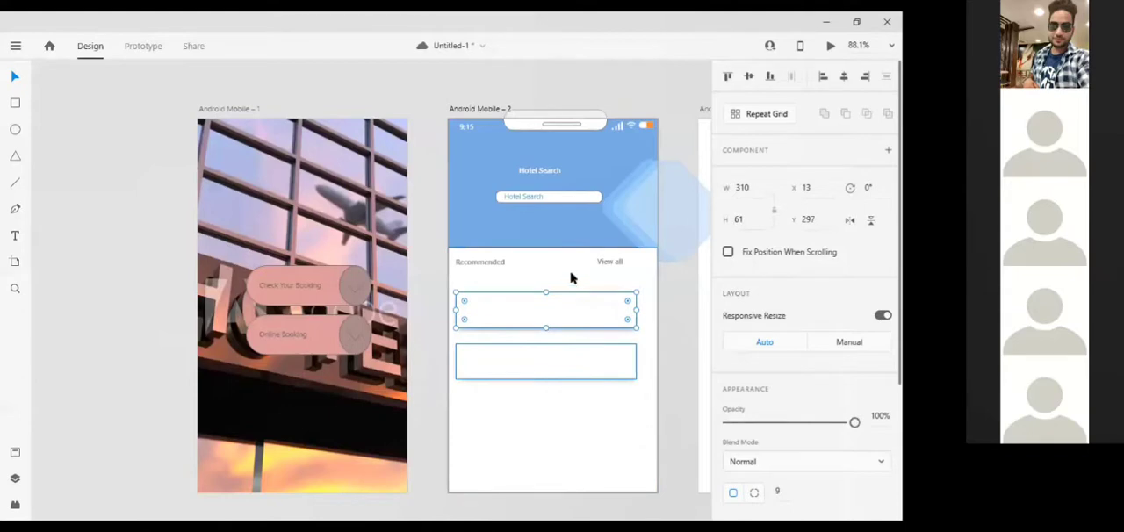
pyautogui.moveTo(553, 307); pyautogui.dragTo(548, 411)
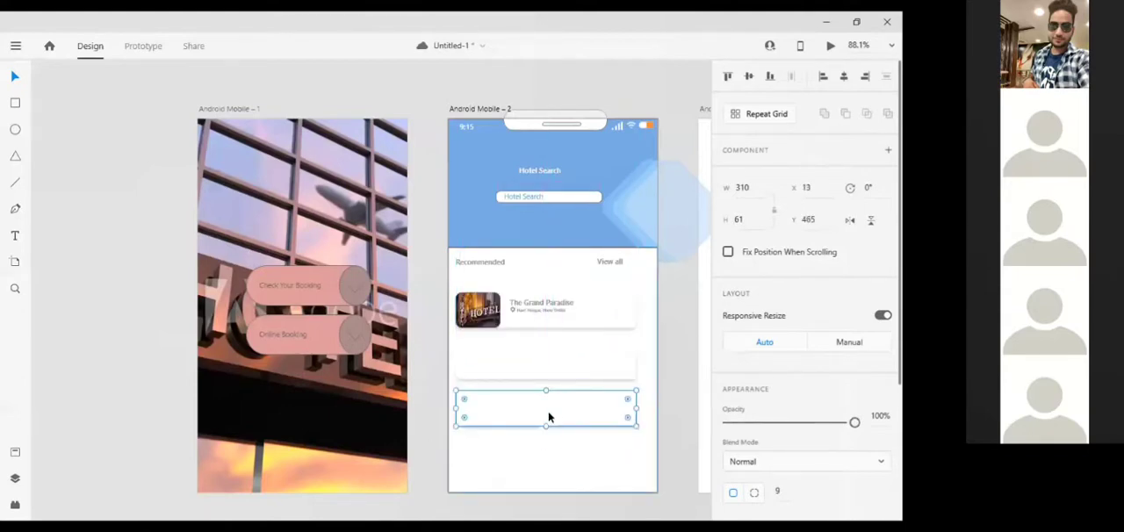
pyautogui.hotkey('ctrl', 'v')
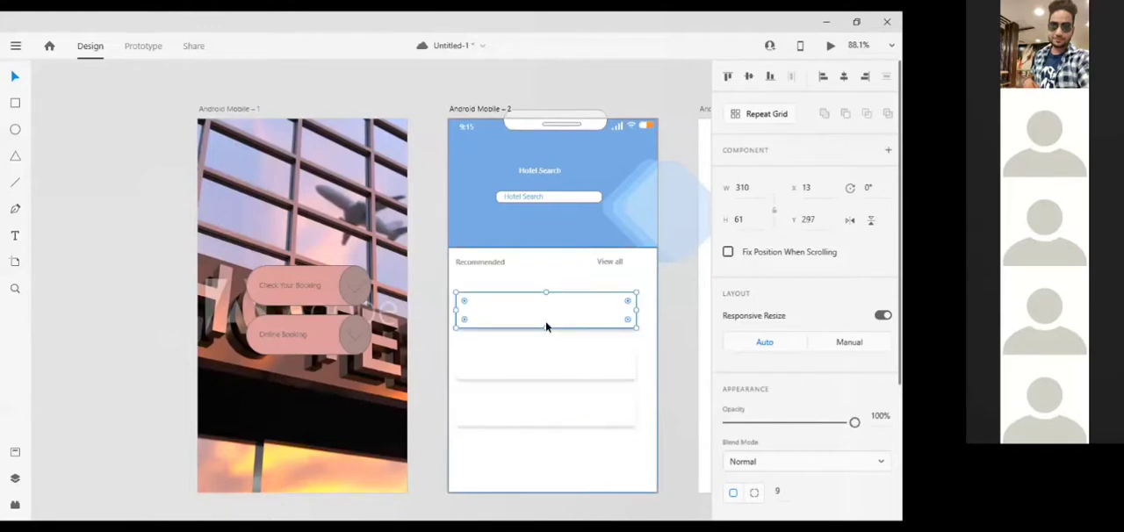
pyautogui.moveTo(544, 414); pyautogui.dragTo(545, 450)
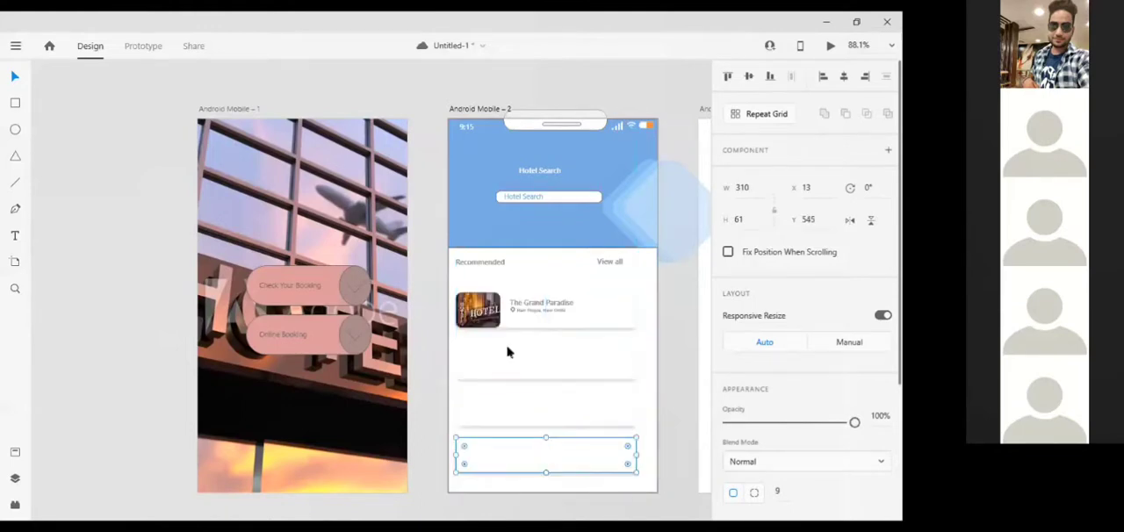
pyautogui.scroll(5, 507, 352)
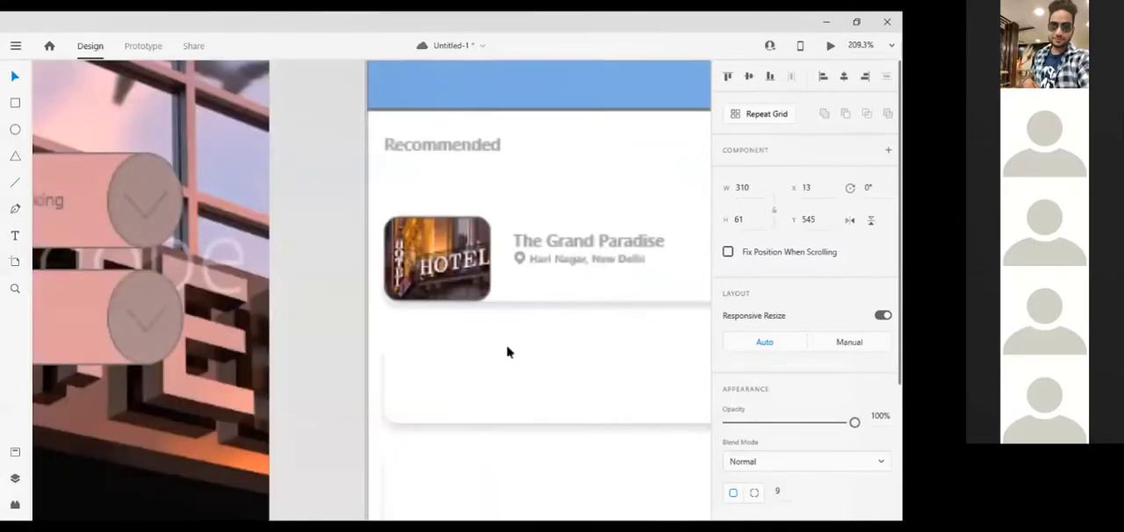
pyautogui.click(460, 288)
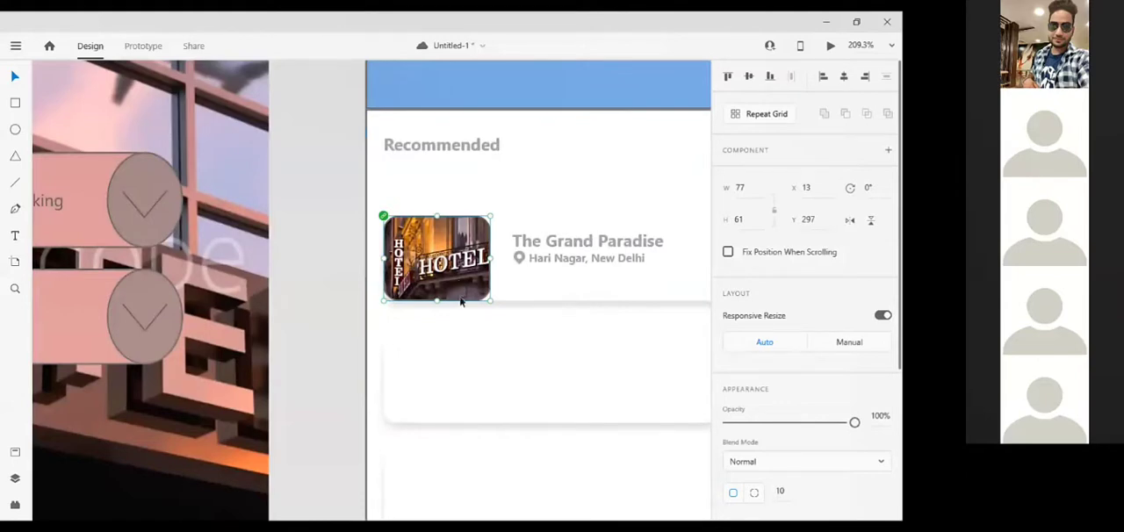
pyautogui.click(462, 374)
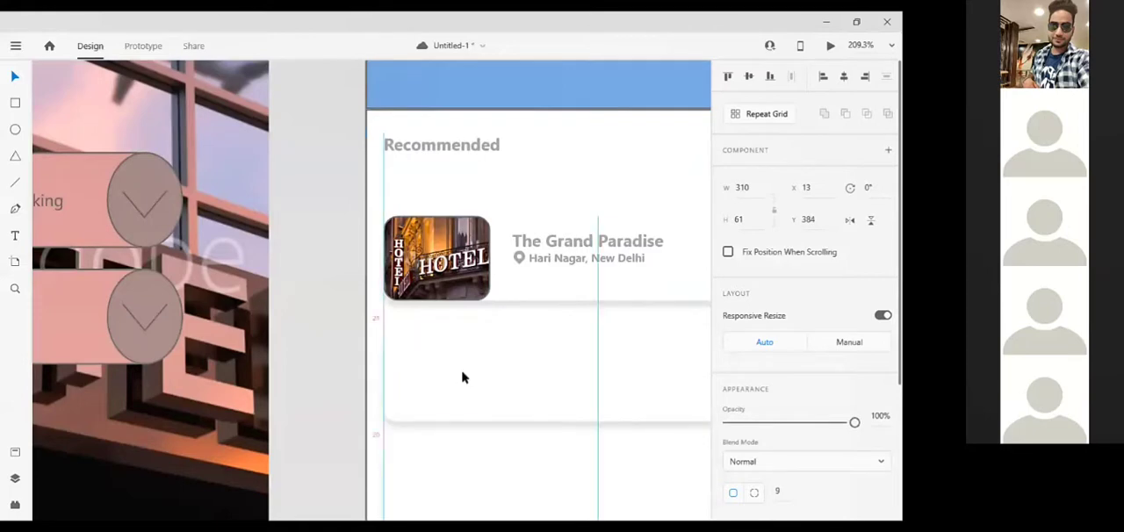
pyautogui.click(436, 229)
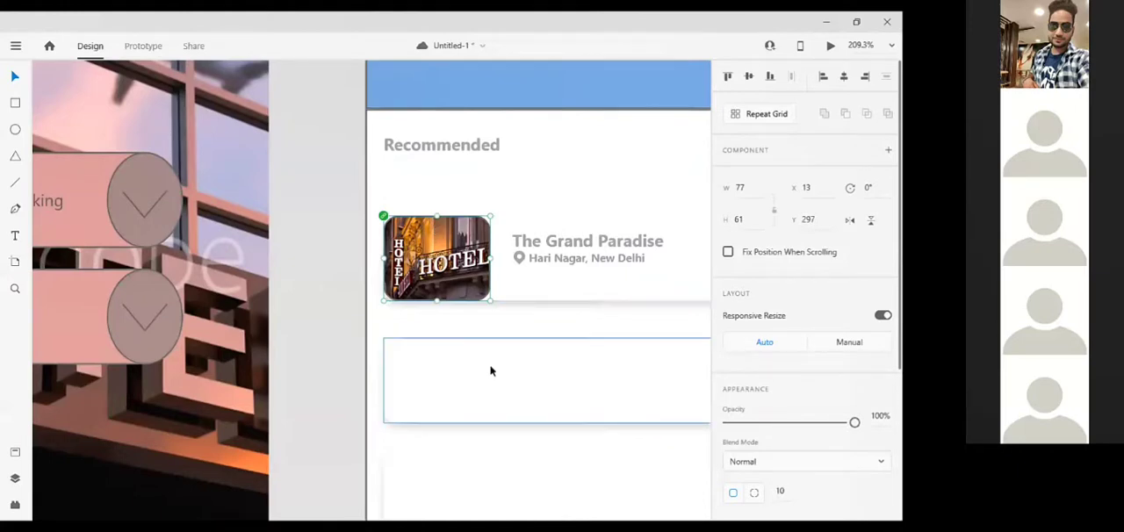
pyautogui.scroll(-5, 491, 370)
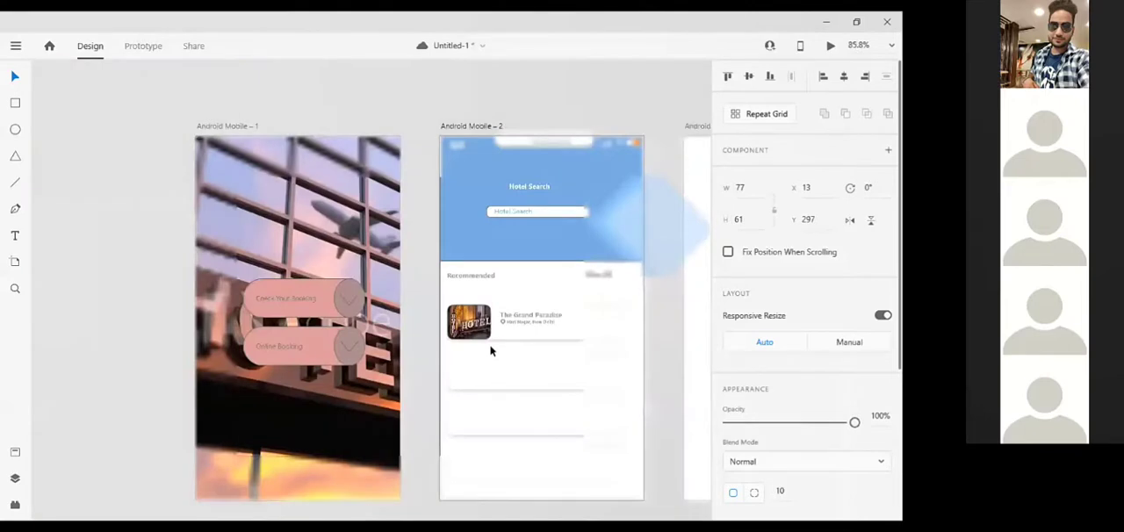
pyautogui.click(491, 351)
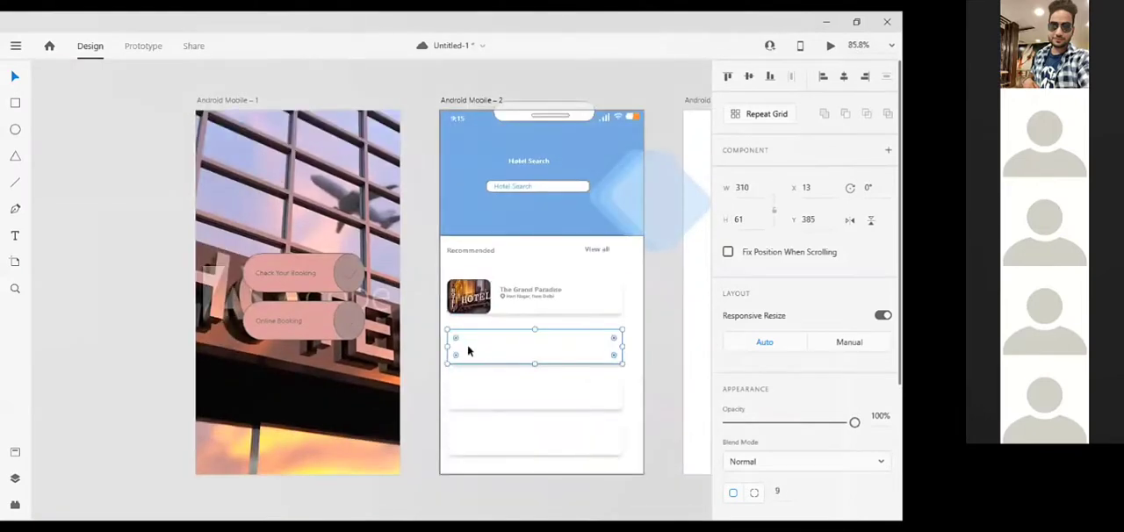
pyautogui.hotkey('ctrl', 'v')
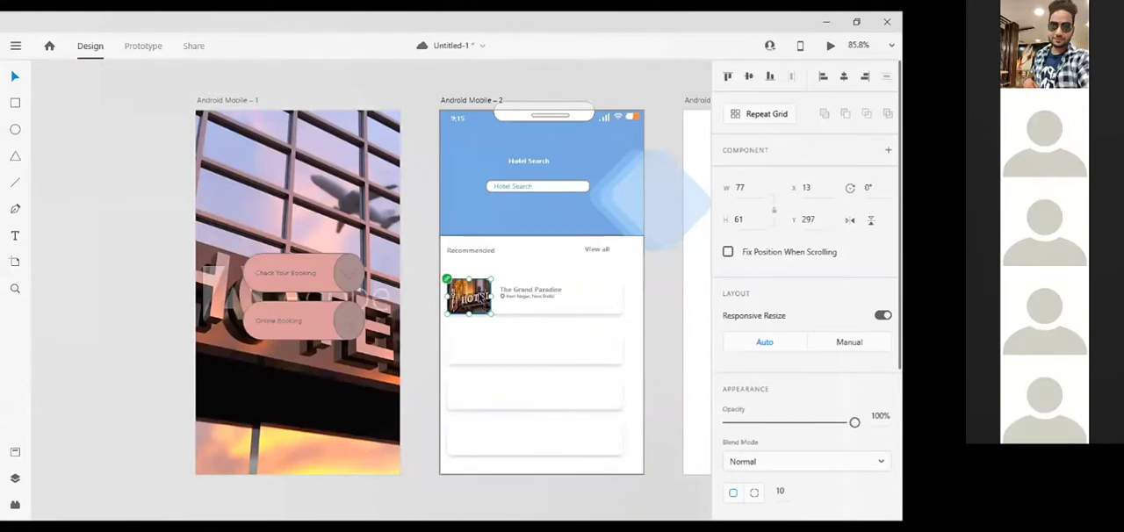
pyautogui.moveTo(483, 299); pyautogui.dragTo(472, 343)
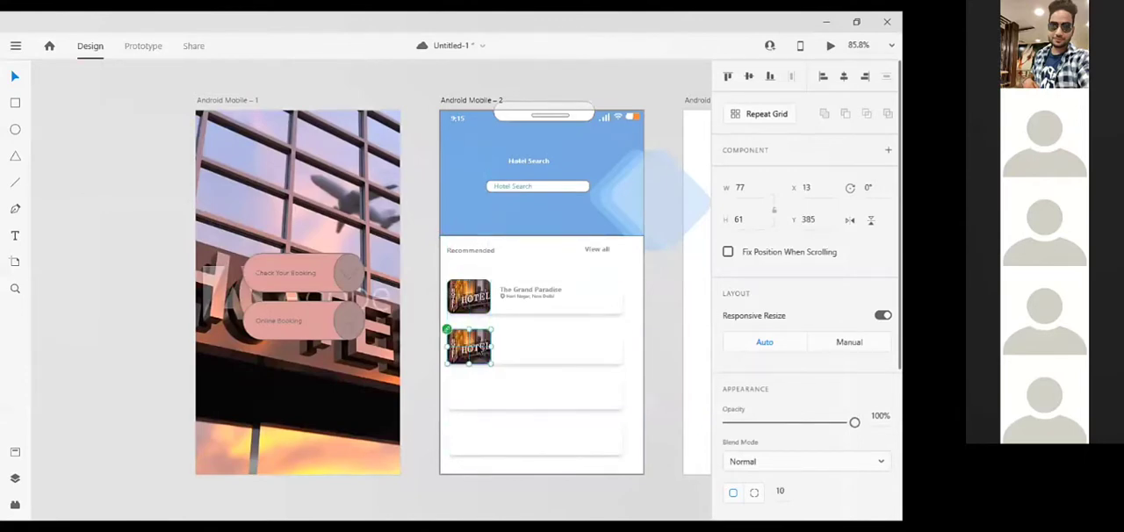
pyautogui.press('Delete')
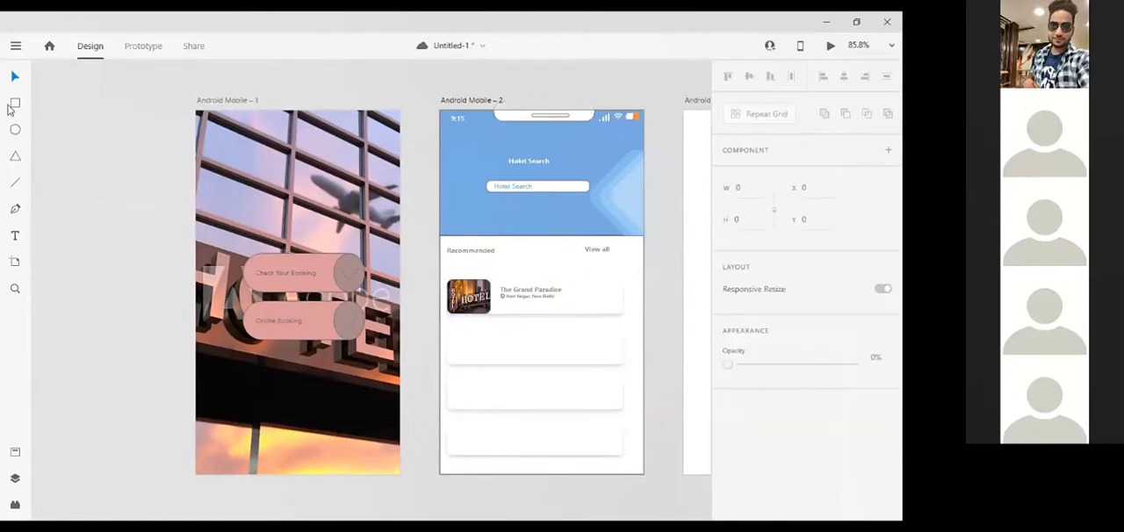
# Draw a 74 by 61 image frame on the second card at X 13, Y 385 and round its corners to 8
pyautogui.click(15, 102)
pyautogui.scroll(5, 480, 356)
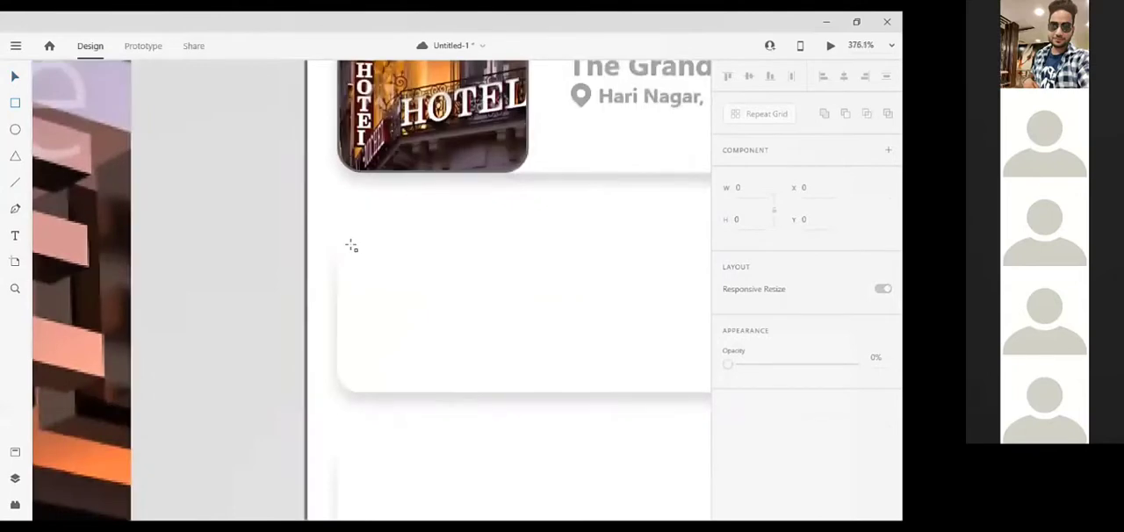
pyautogui.moveTo(350, 246); pyautogui.dragTo(521, 392)
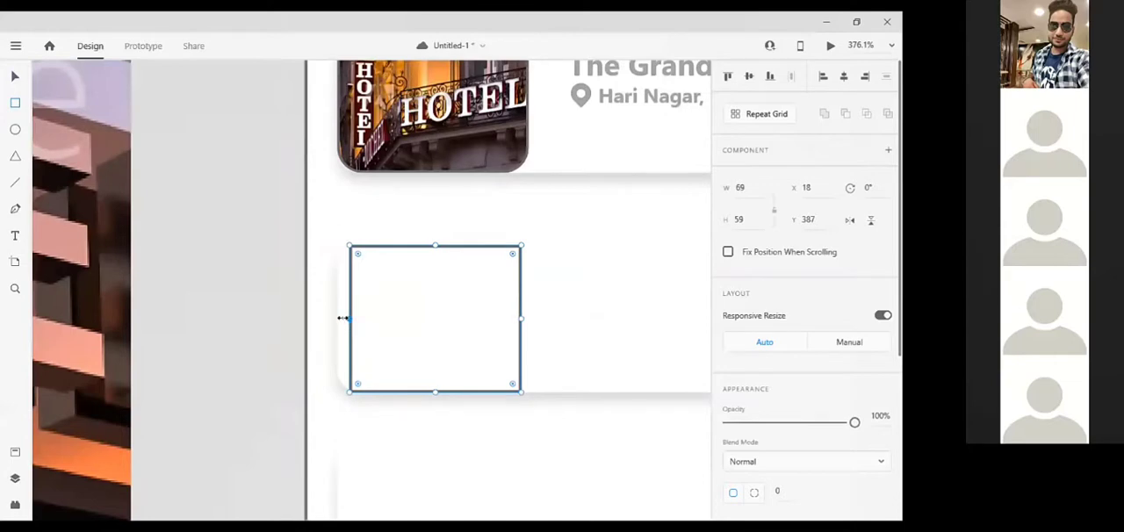
pyautogui.moveTo(341, 318); pyautogui.dragTo(342, 317)
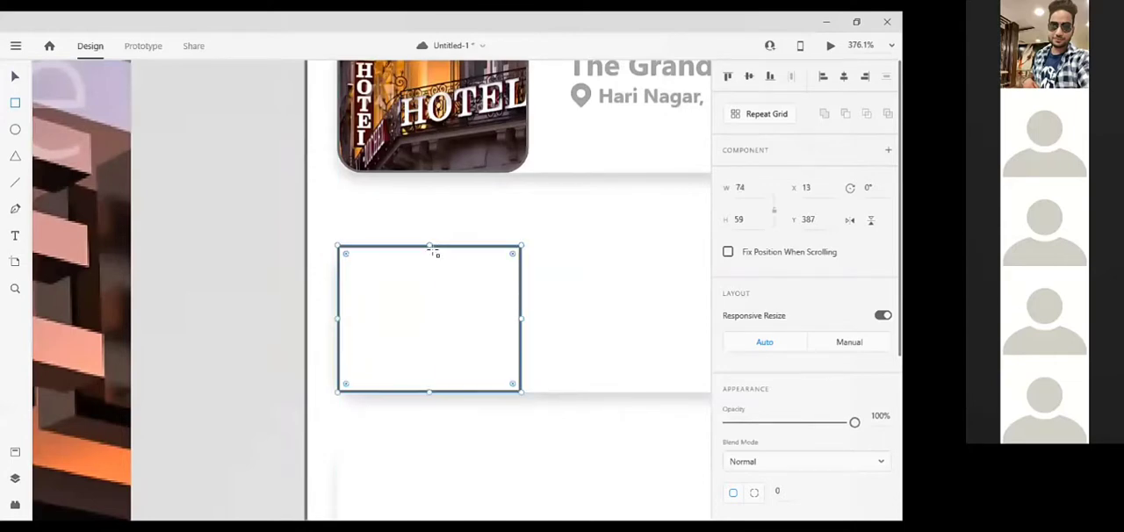
pyautogui.moveTo(430, 243); pyautogui.dragTo(429, 241)
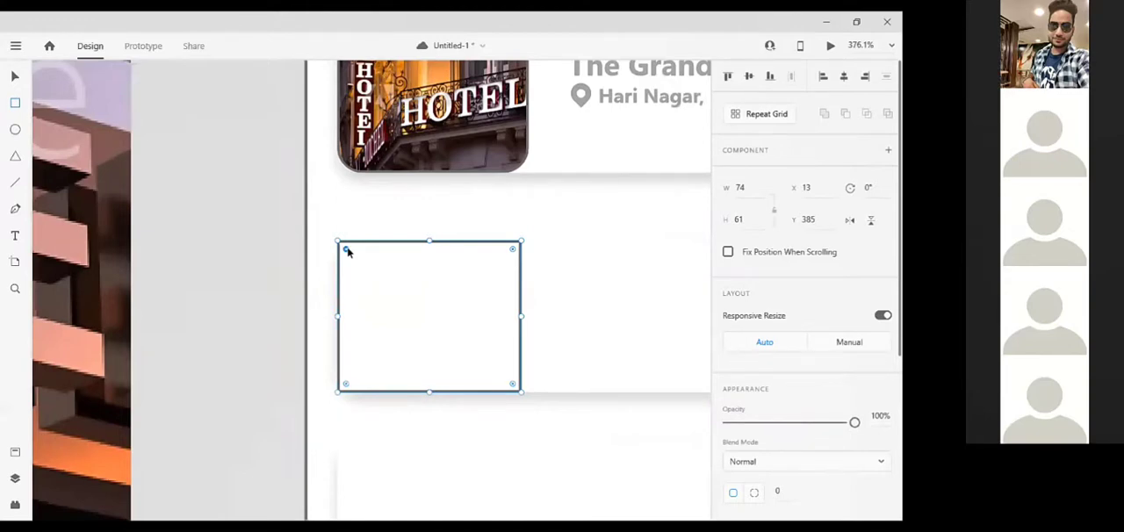
pyautogui.moveTo(347, 250); pyautogui.dragTo(357, 260)
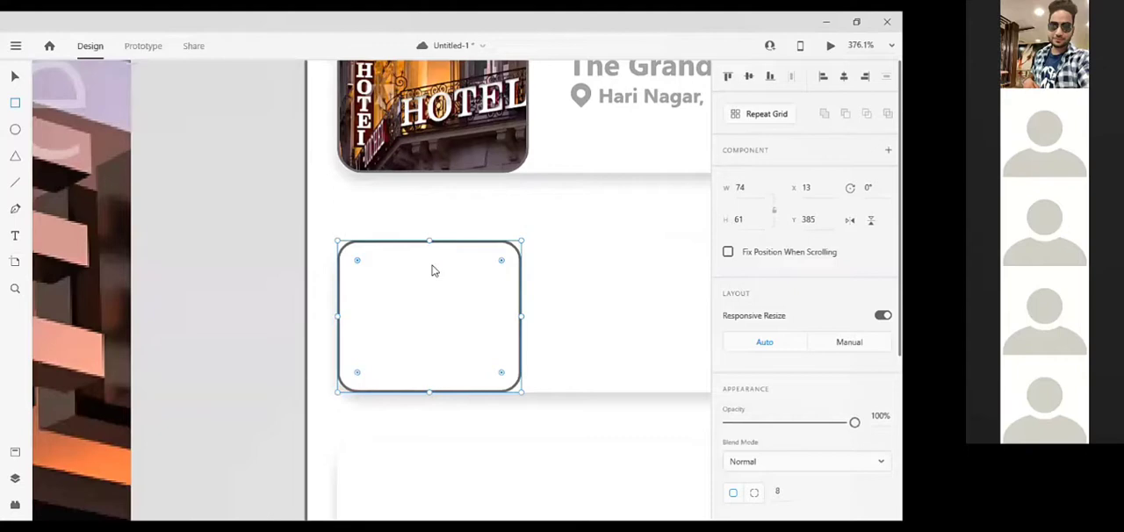
# Duplicate the rounded image frame and place the copy on the third card at X 13, Y 465
pyautogui.moveTo(461, 319); pyautogui.dragTo(472, 343)
pyautogui.click(15, 76)
pyautogui.press('Delete')
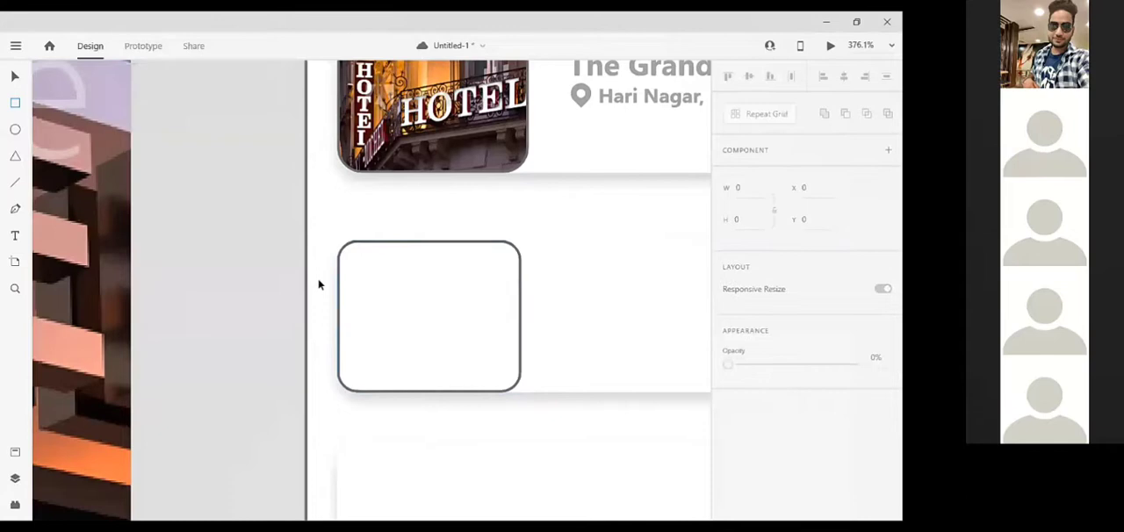
pyautogui.click(395, 293)
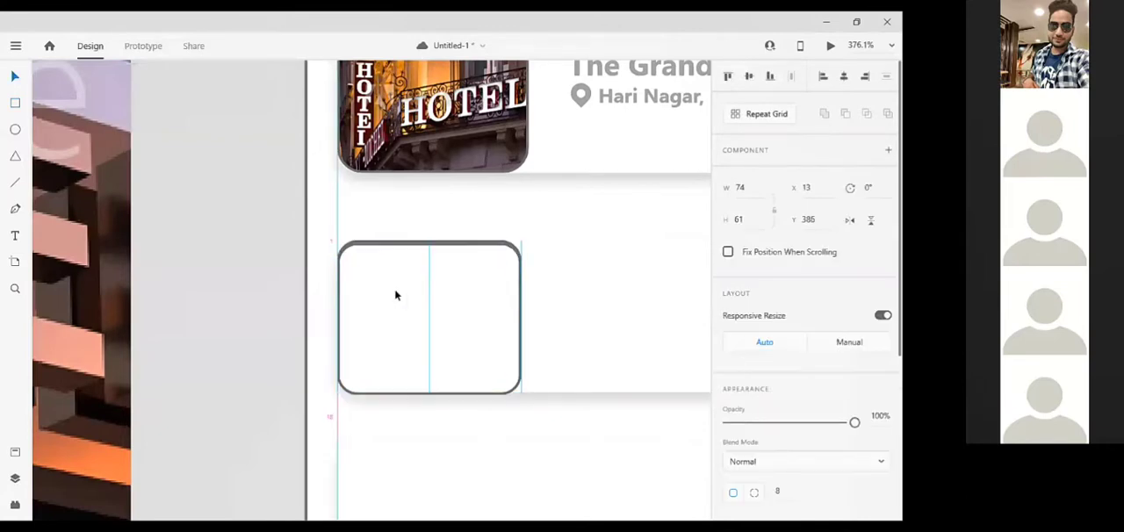
pyautogui.press('Down')
pyautogui.press('Down')
pyautogui.press('Down')
pyautogui.press('Down')
pyautogui.press('Down')
pyautogui.press('Down')
pyautogui.press('Down')
pyautogui.press('Down')
pyautogui.press('Down')
pyautogui.press('Down')
pyautogui.press('Down')
pyautogui.press('Down')
pyautogui.press('Down')
pyautogui.press('Down')
pyautogui.press('Down')
pyautogui.press('Down')
pyautogui.press('Down')
pyautogui.press('Down')
pyautogui.press('Down')
pyautogui.press('Down')
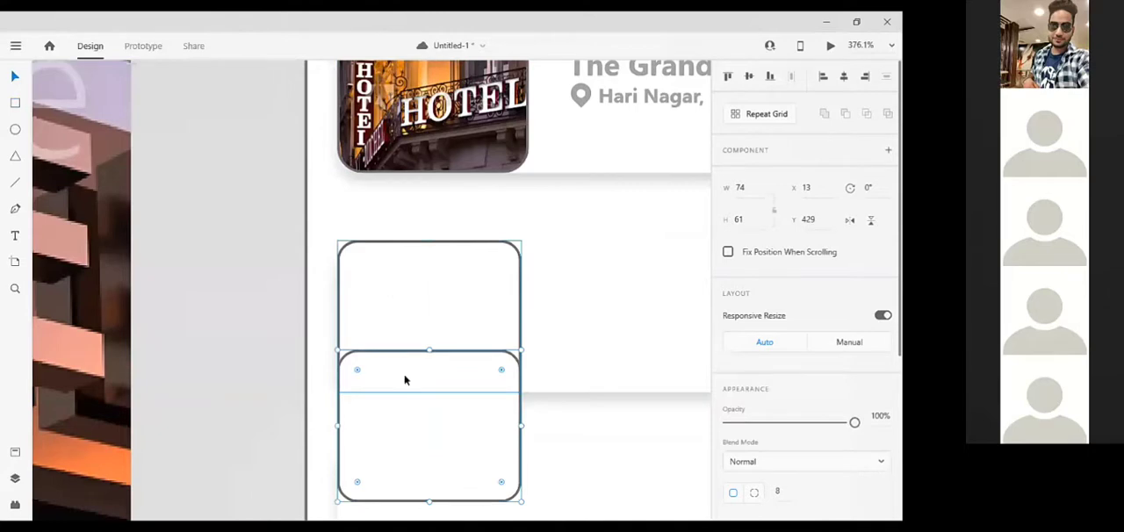
pyautogui.scroll(-5, 407, 379)
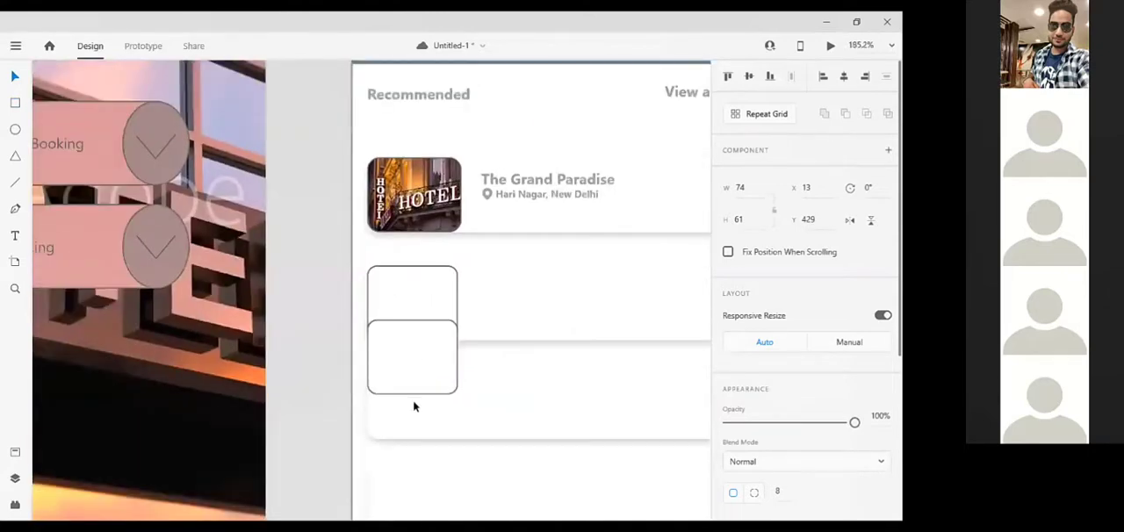
pyautogui.press('Down')
pyautogui.press('Down')
pyautogui.press('Down')
pyautogui.press('Down')
pyautogui.press('Down')
pyautogui.press('Down')
pyautogui.press('Down')
pyautogui.press('Down')
pyautogui.press('Down')
pyautogui.press('Down')
pyautogui.press('Down')
pyautogui.press('Down')
pyautogui.press('Down')
pyautogui.press('Down')
pyautogui.press('Down')
pyautogui.press('Down')
pyautogui.press('Down')
pyautogui.press('Down')
pyautogui.press('Down')
pyautogui.press('Down')
pyautogui.scroll(-1, 413, 404)
pyautogui.scroll(-1, 435, 314)
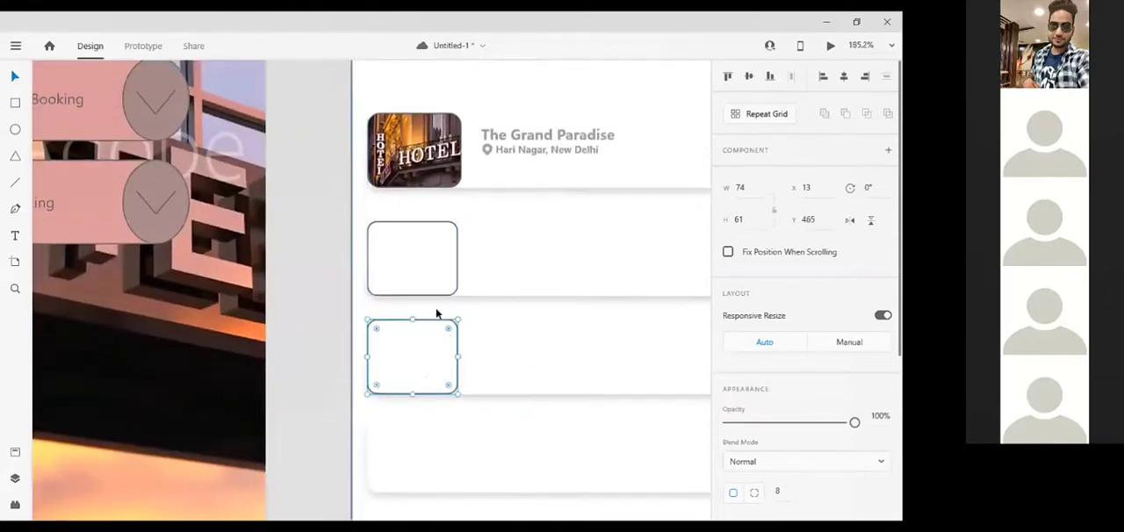
# Place another copy of the rounded image frame on the fourth card at X 13, Y 545
pyautogui.scroll(-1, 436, 313)
pyautogui.click(433, 214)
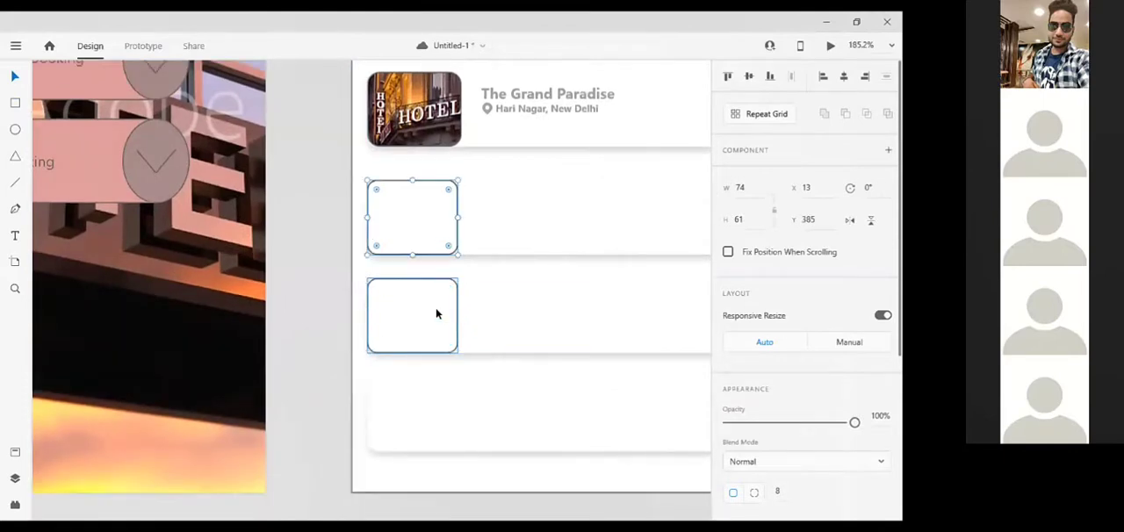
pyautogui.moveTo(401, 422); pyautogui.dragTo(431, 407)
pyautogui.moveTo(430, 412); pyautogui.dragTo(423, 412)
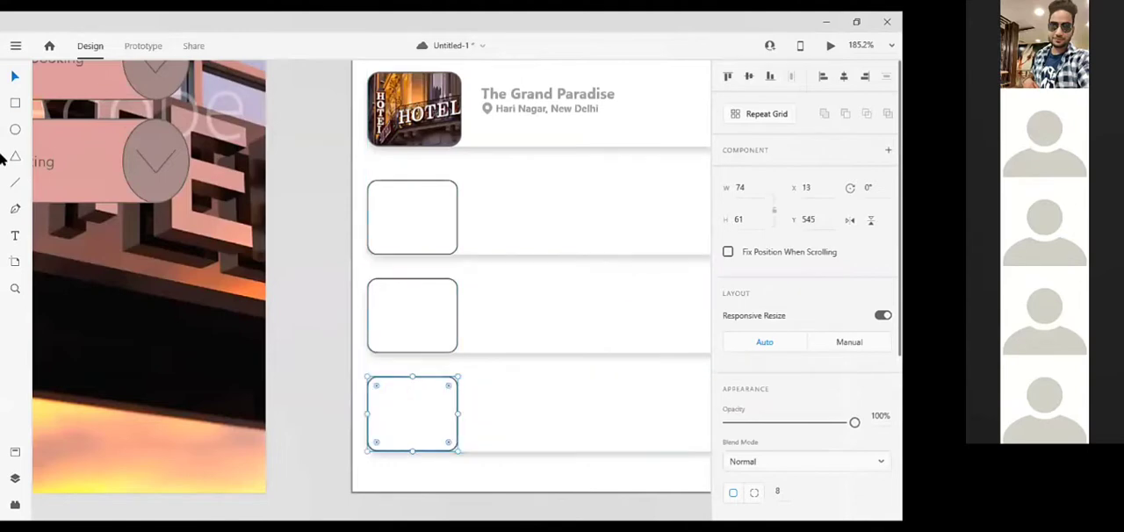
# Fill the second card's frame with the luxury swimming pool image and the third's with the resort swimming pool image from CC Libraries
pyautogui.click(14, 46)
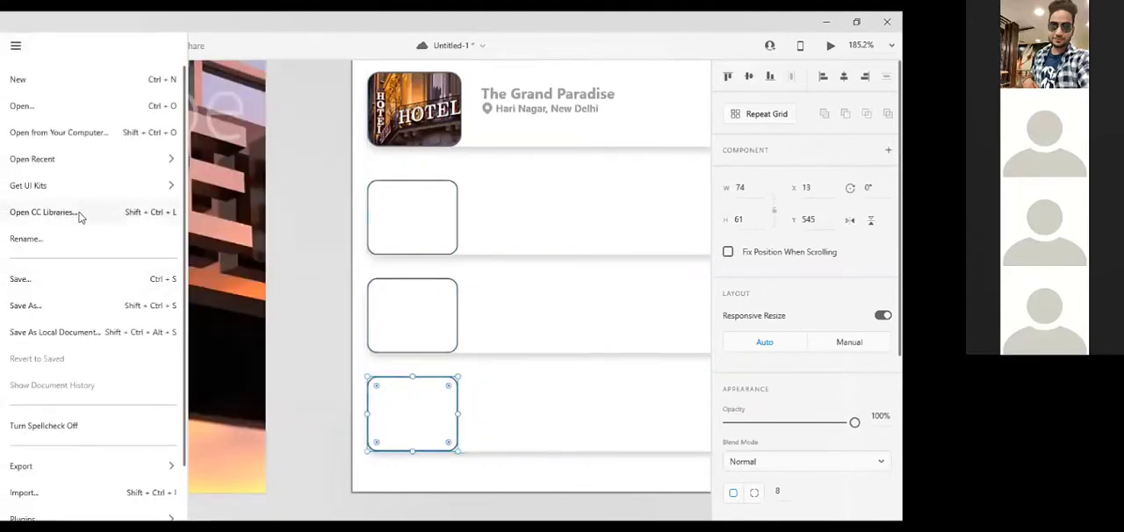
pyautogui.click(78, 215)
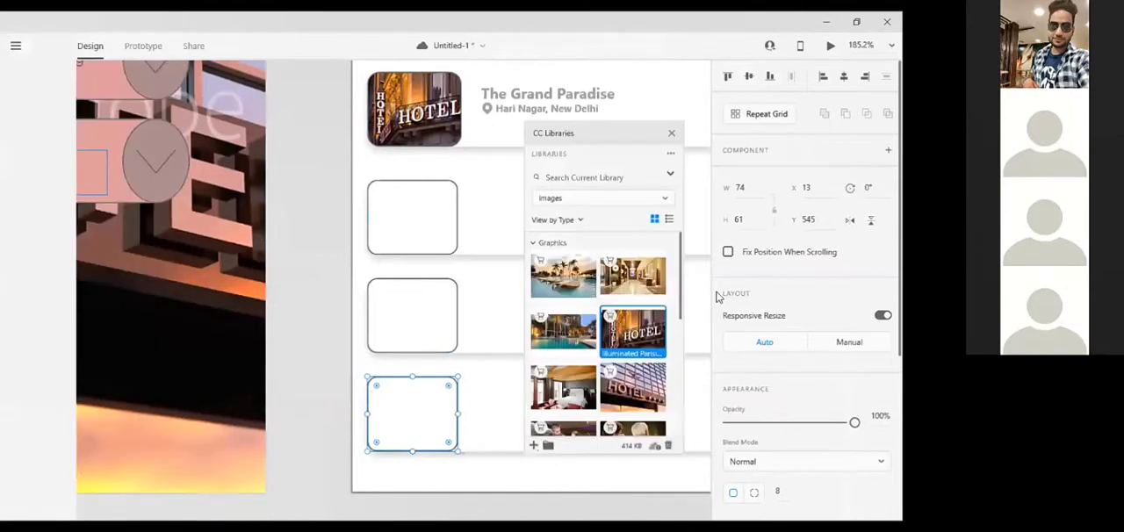
pyautogui.moveTo(563, 274); pyautogui.dragTo(402, 213)
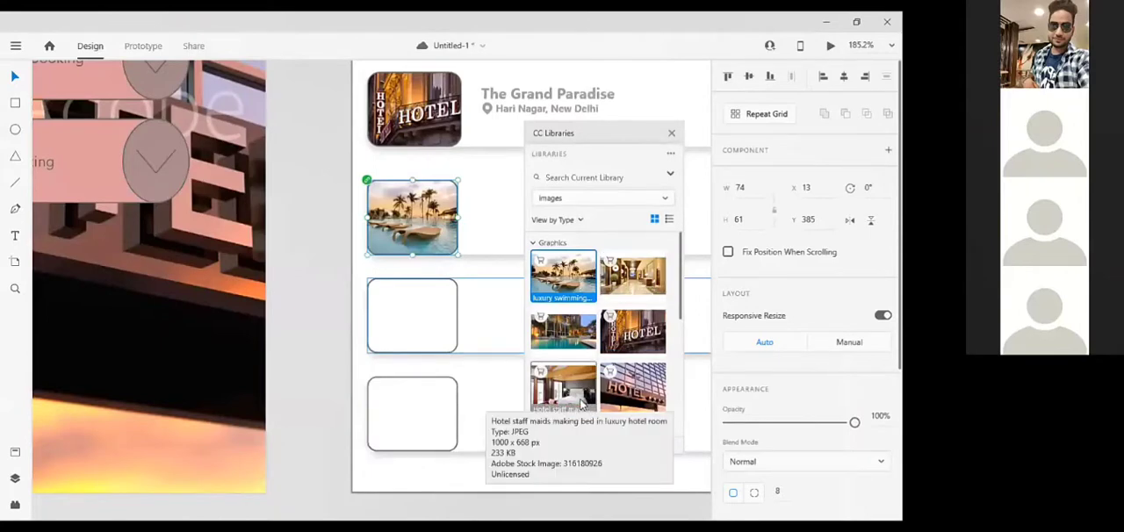
pyautogui.moveTo(577, 334); pyautogui.dragTo(412, 341)
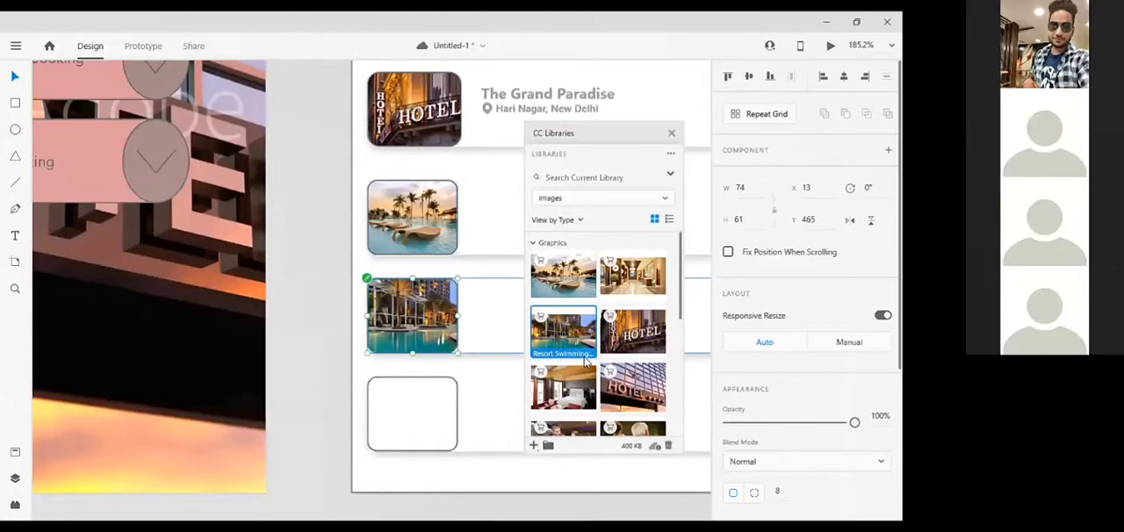
# Fill the fourth card's image frame with the 3D hotel interior render from CC Libraries, and close the library
pyautogui.moveTo(633, 387); pyautogui.dragTo(439, 420)
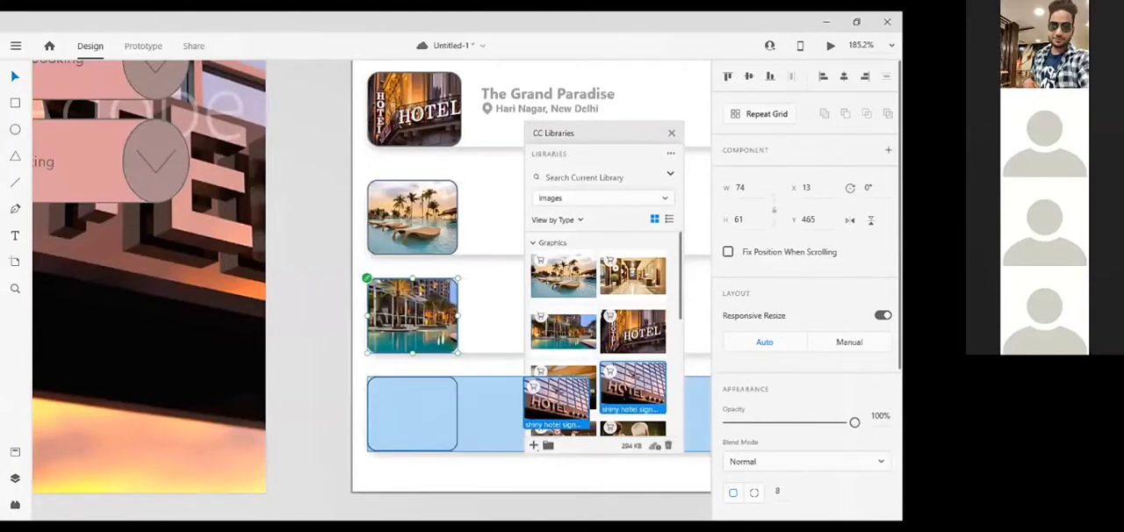
pyautogui.moveTo(641, 279); pyautogui.dragTo(407, 426)
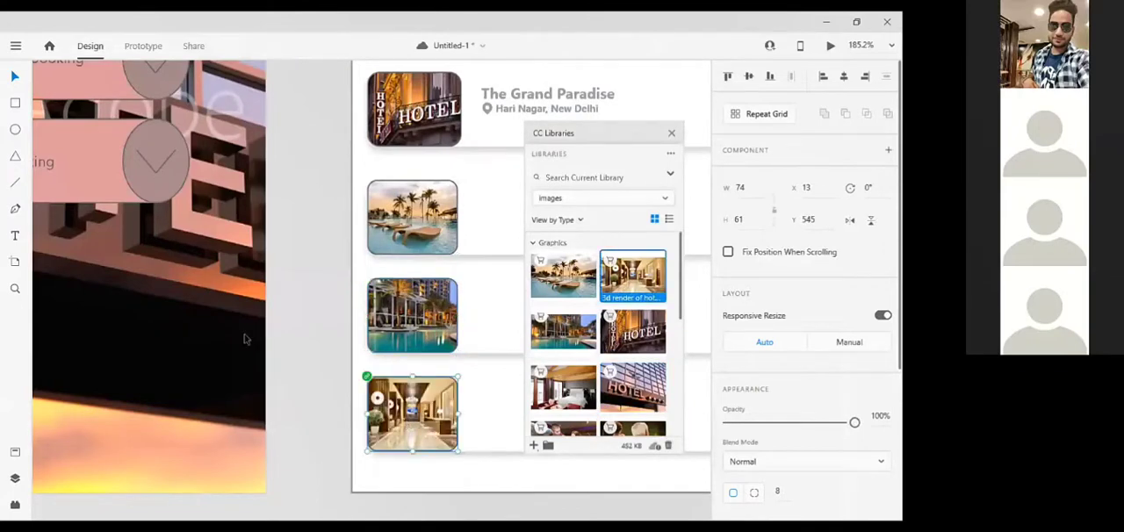
pyautogui.click(288, 325)
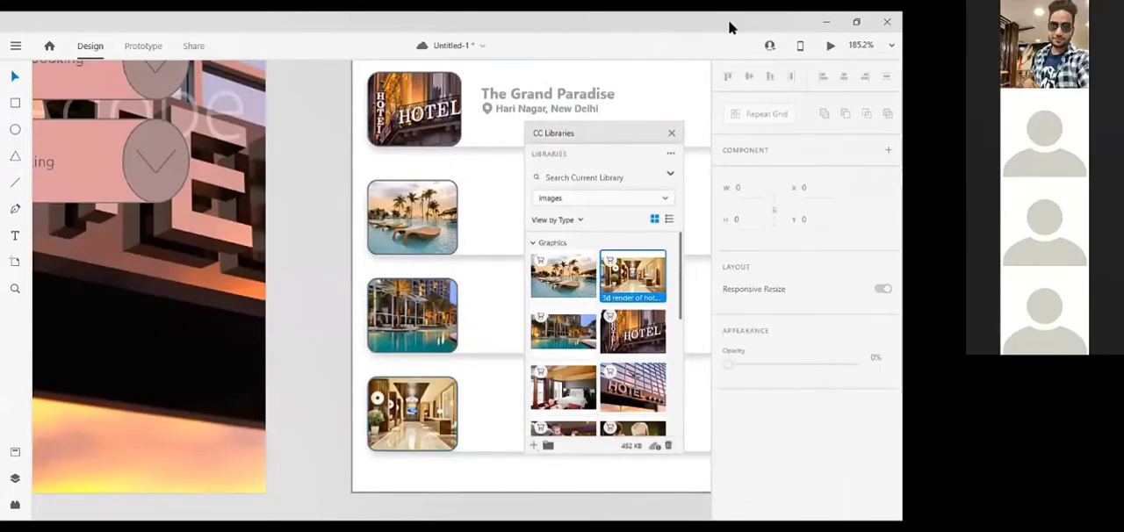
pyautogui.click(673, 133)
pyautogui.scroll(1, 527, 193)
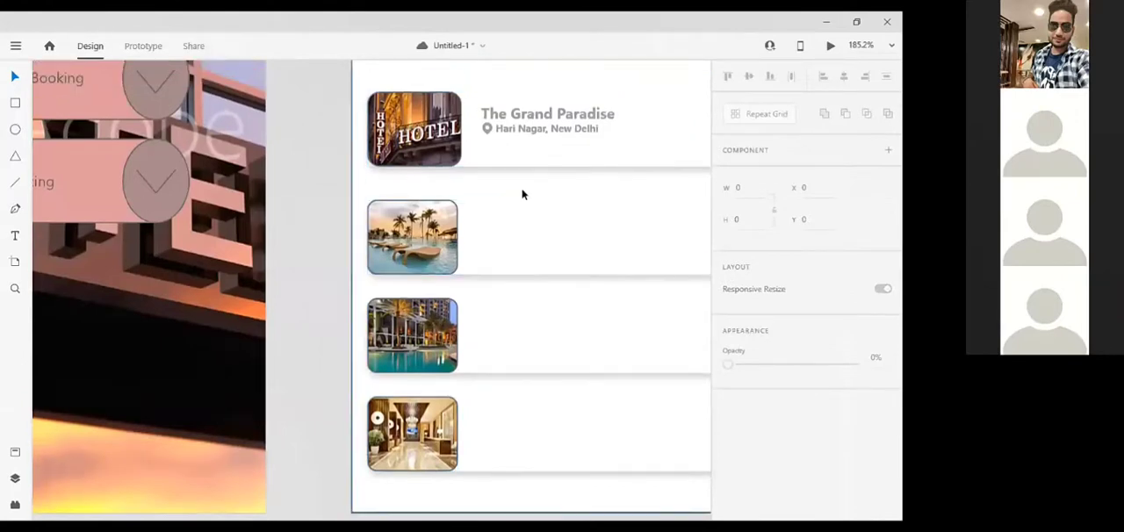
# Copy the first card's hotel name onto the second card at X 95, Y 397, and place a copy of its location pin below the name
pyautogui.hscroll(3, 491, 176)
pyautogui.click(448, 110)
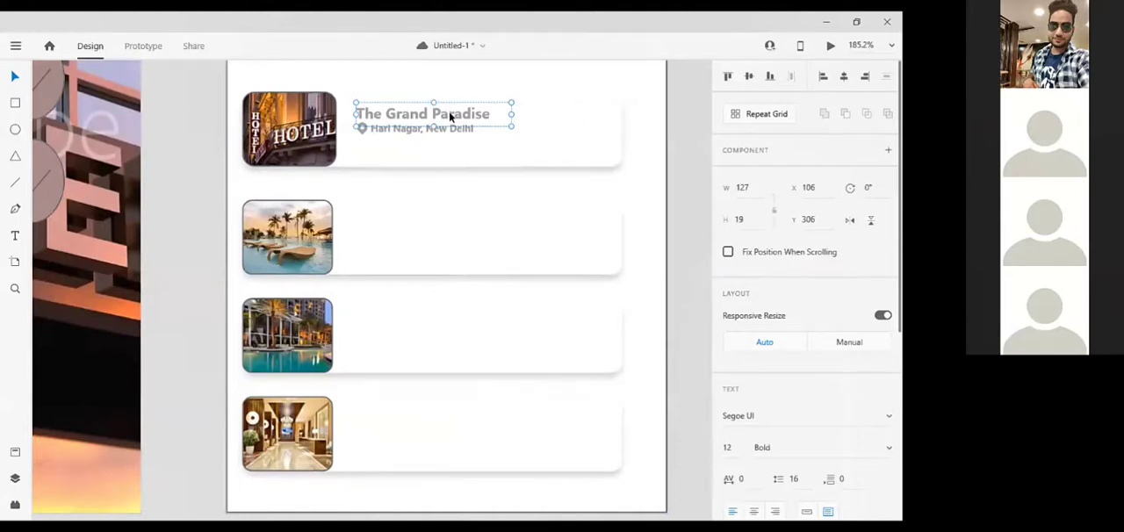
pyautogui.click(449, 240)
pyautogui.click(406, 109)
pyautogui.hotkey('ctrl', 'v')
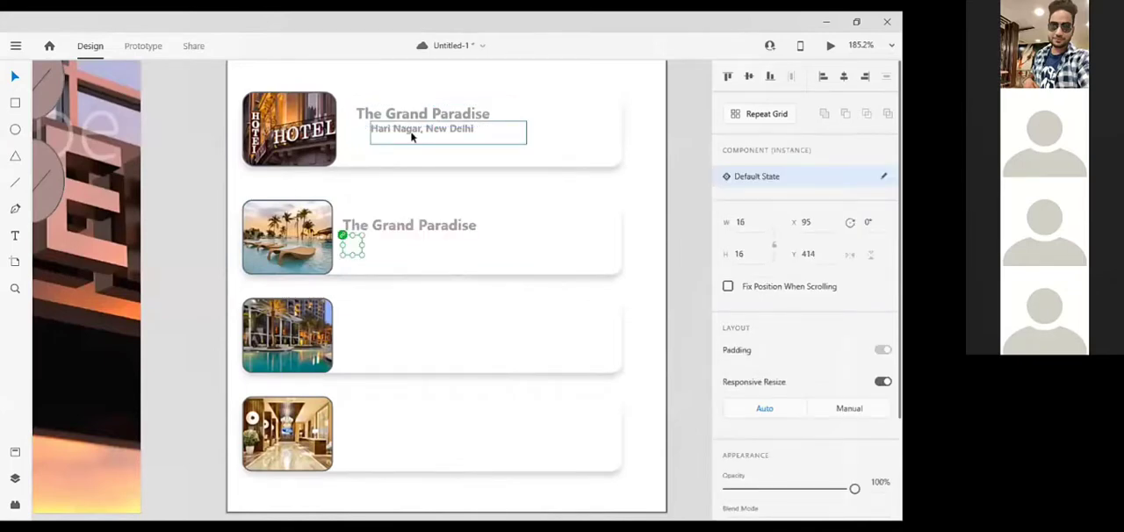
pyautogui.hotkey('ctrl', 'z')
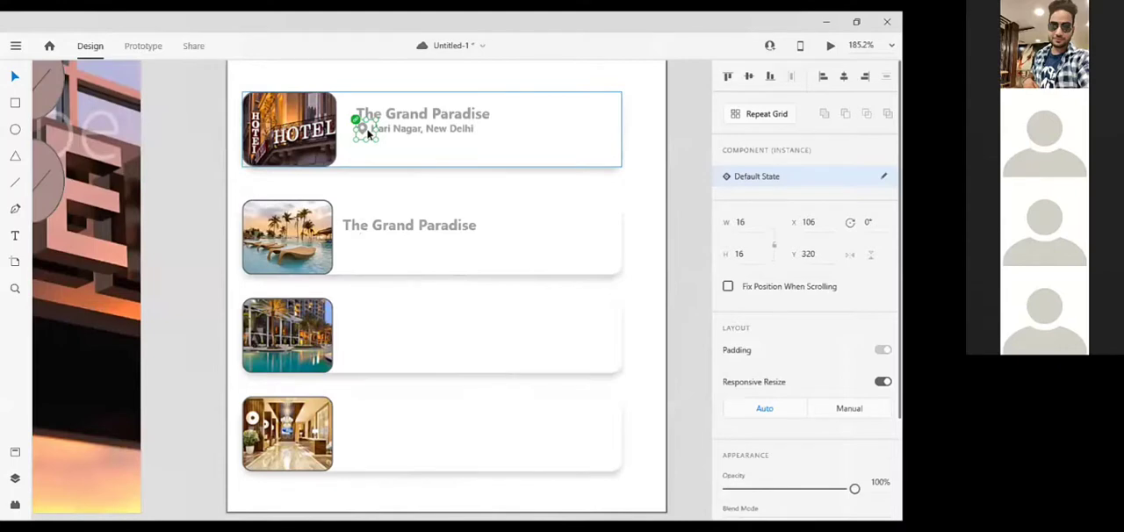
pyautogui.moveTo(367, 130); pyautogui.dragTo(355, 248)
# Place copies of the location pin on the third and fourth cards, aligned with the second card's pin
pyautogui.moveTo(369, 127); pyautogui.dragTo(360, 316)
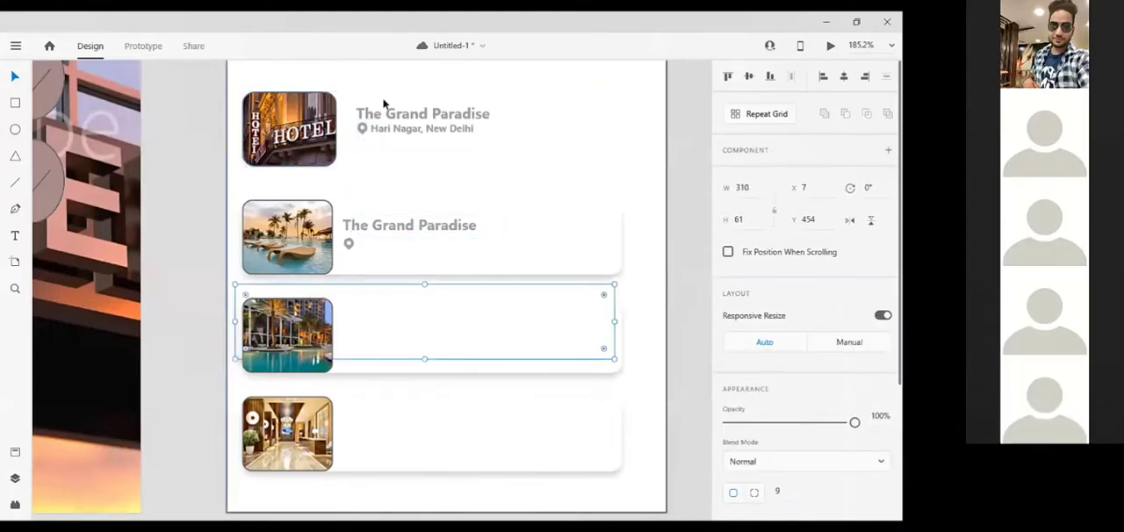
pyautogui.click(371, 130)
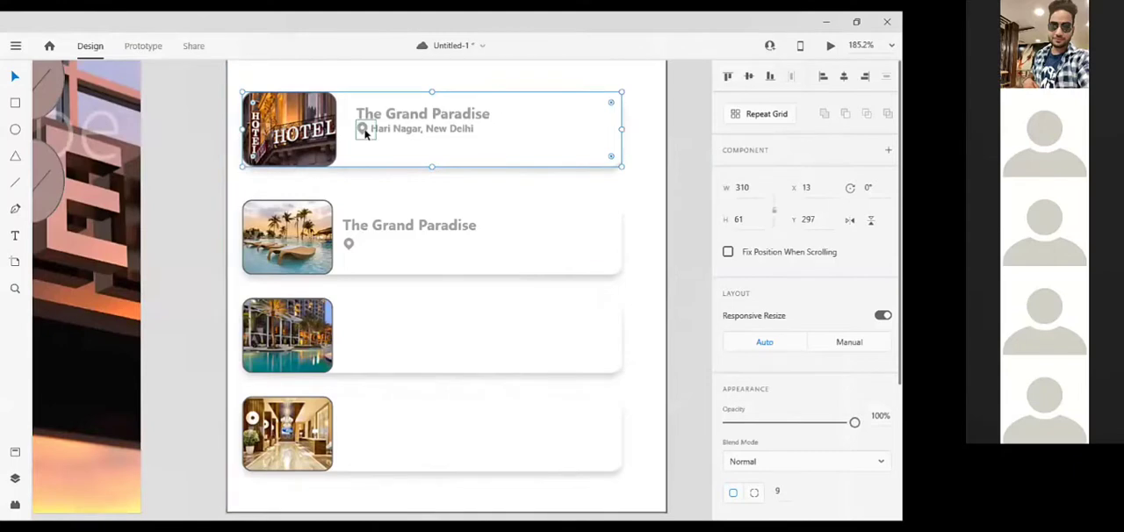
pyautogui.doubleClick(364, 131)
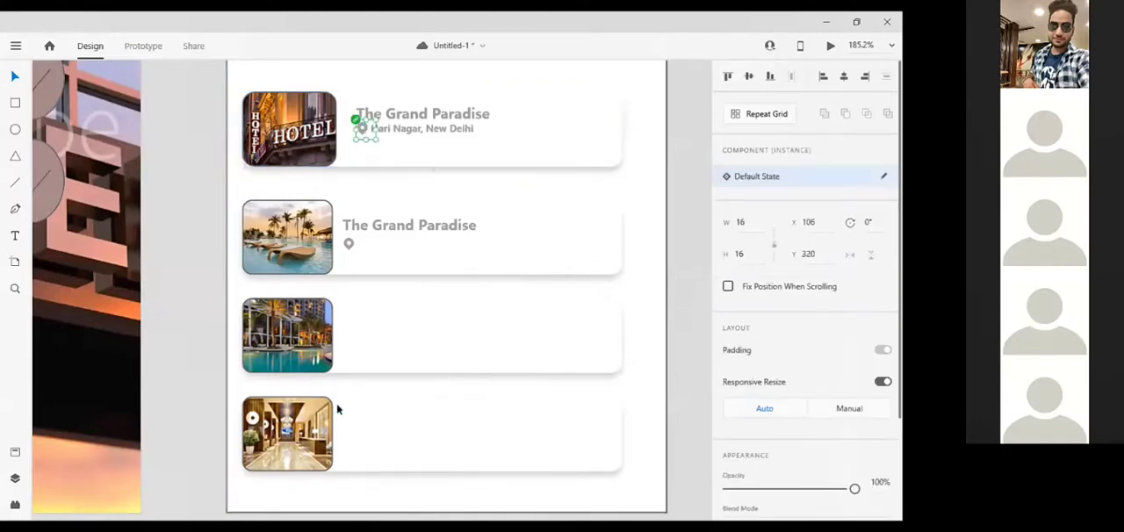
pyautogui.moveTo(361, 340); pyautogui.dragTo(348, 339)
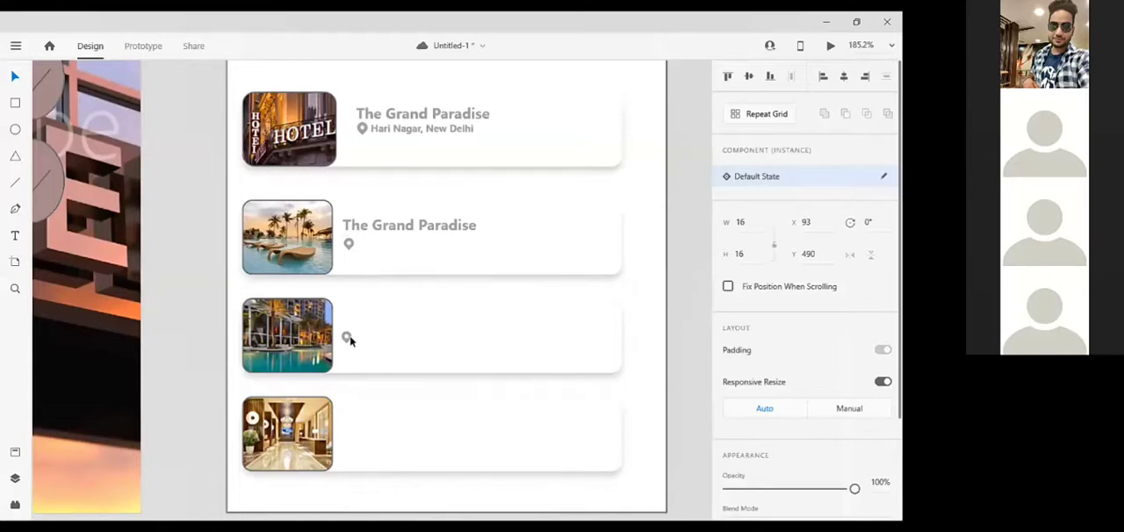
pyautogui.click(372, 457)
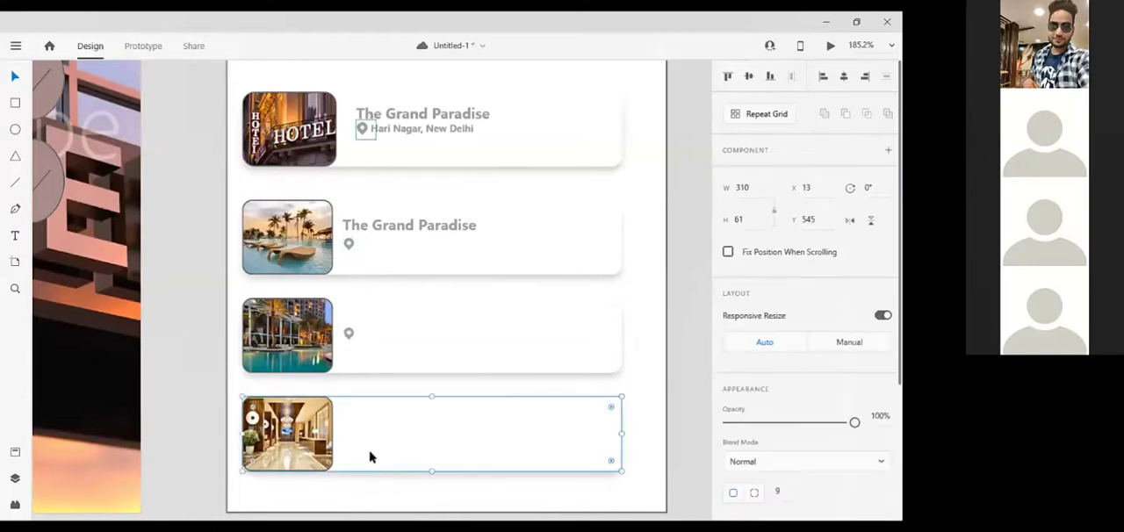
pyautogui.moveTo(349, 335); pyautogui.dragTo(349, 441)
# Copy the second card's hotel name to the third card at X 95, Y 468 and the fourth at X 95, Y 553, and save the document
pyautogui.click(372, 226)
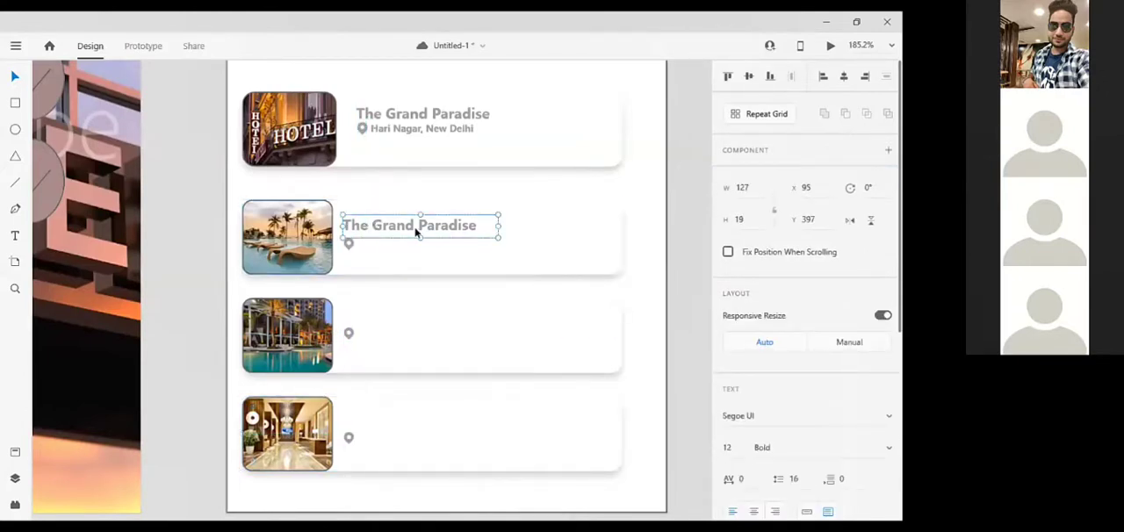
pyautogui.moveTo(417, 232); pyautogui.dragTo(441, 357)
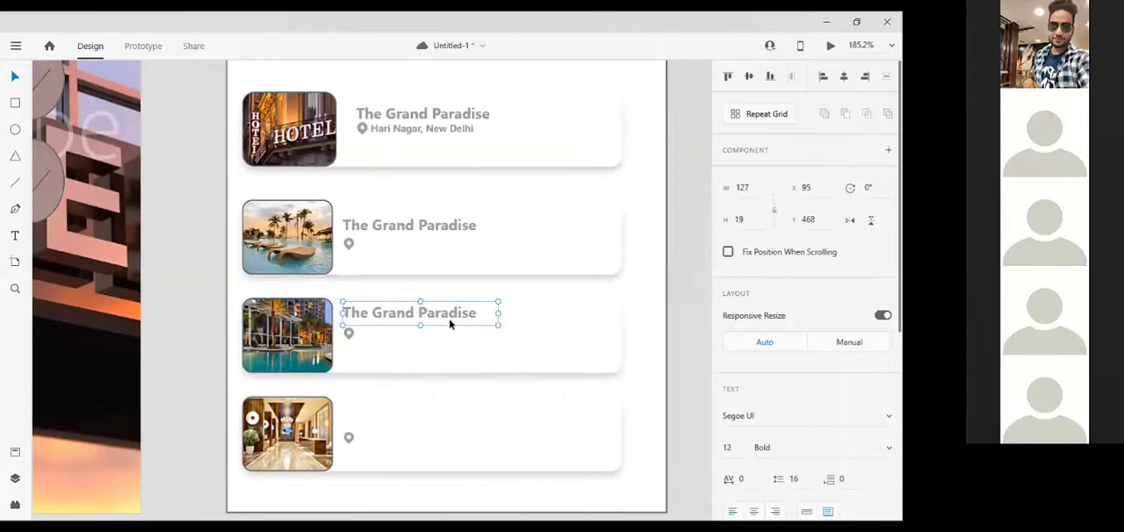
pyautogui.click(438, 229)
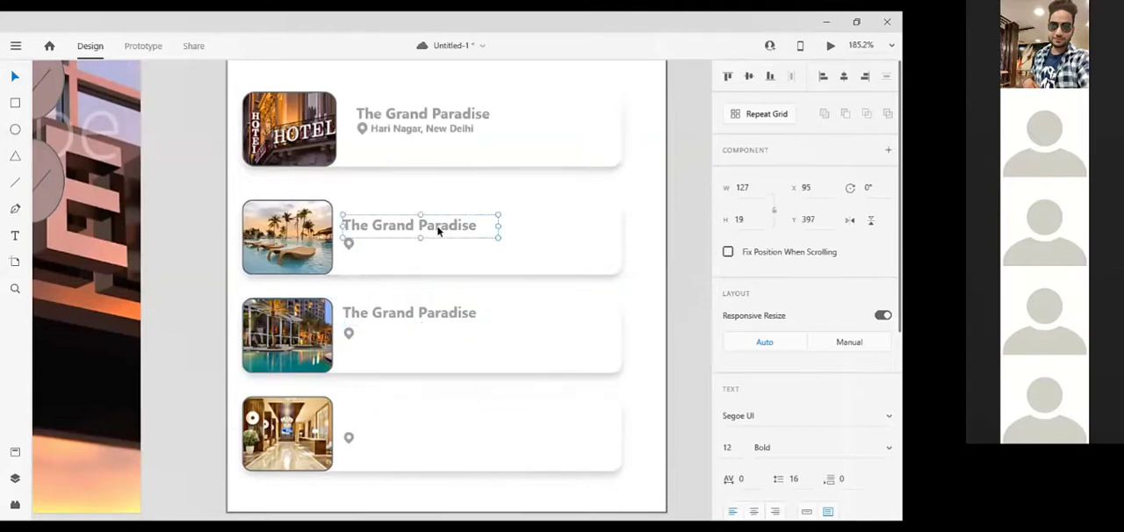
pyautogui.moveTo(439, 229); pyautogui.dragTo(435, 412)
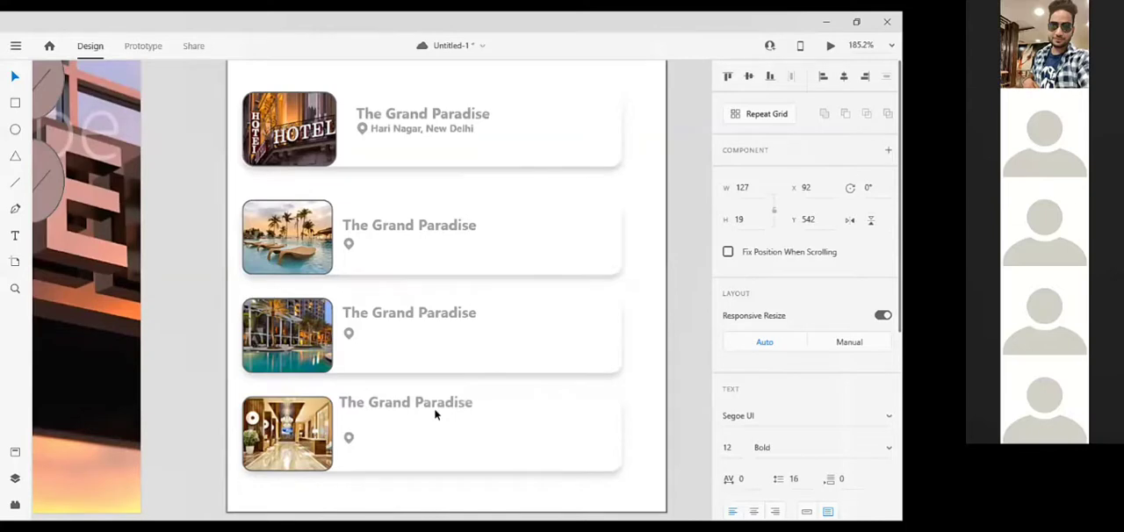
pyautogui.moveTo(435, 411); pyautogui.dragTo(438, 426)
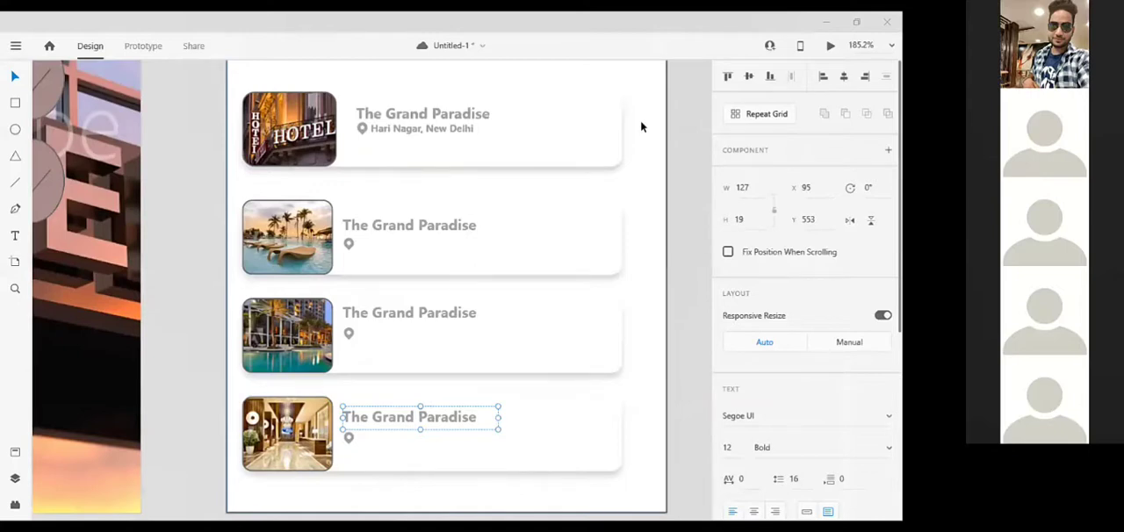
pyautogui.hotkey('ctrl', 's')
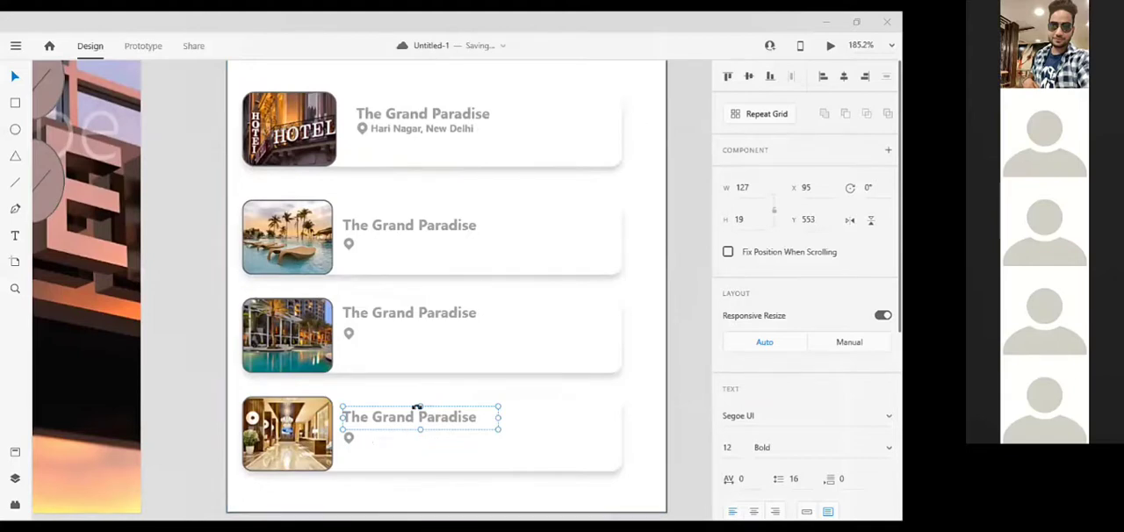
# Copy the "Hari Nagar, New Delhi" text from the first card beside the location pins on the second, third and fourth cards
pyautogui.click(451, 133)
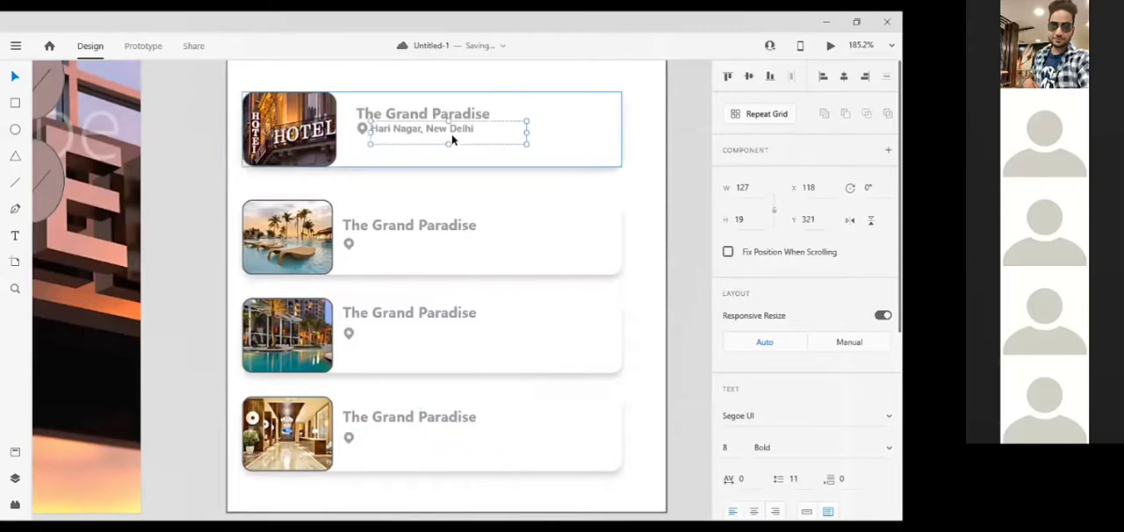
pyautogui.moveTo(451, 133); pyautogui.dragTo(444, 246)
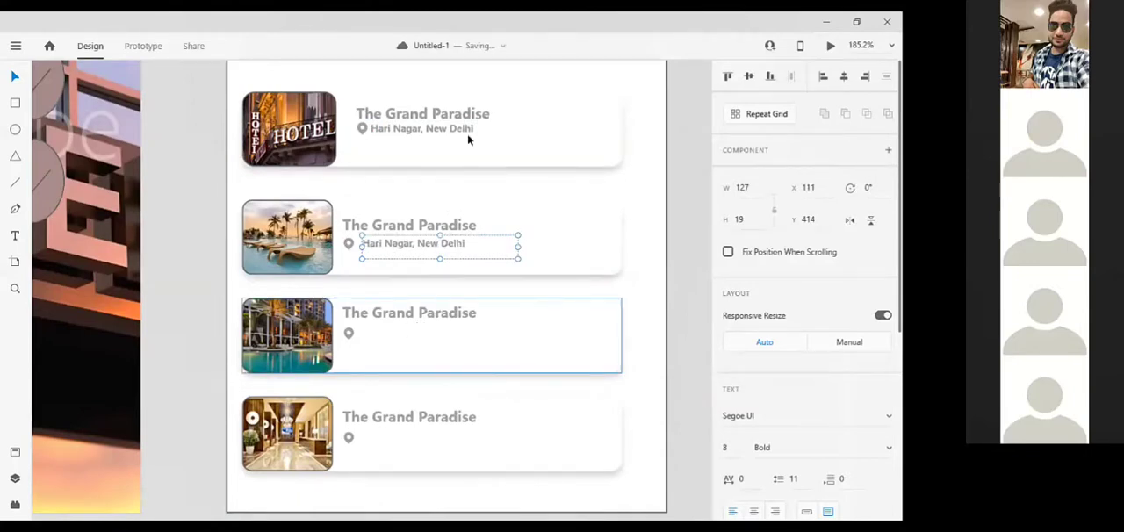
pyautogui.click(427, 337)
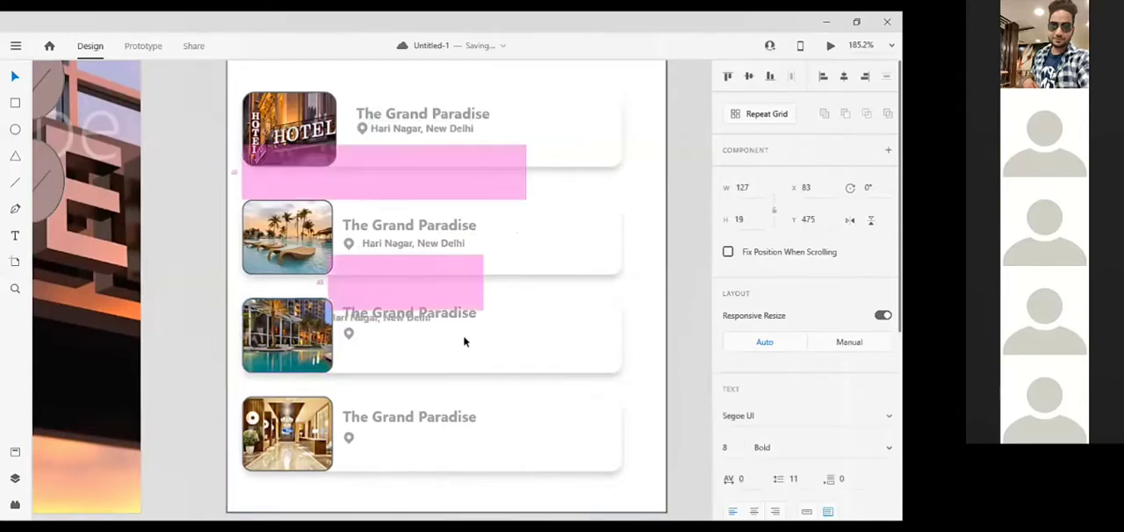
pyautogui.write('Hari Nagar, New Delhi')
pyautogui.moveTo(432, 165); pyautogui.dragTo(442, 146)
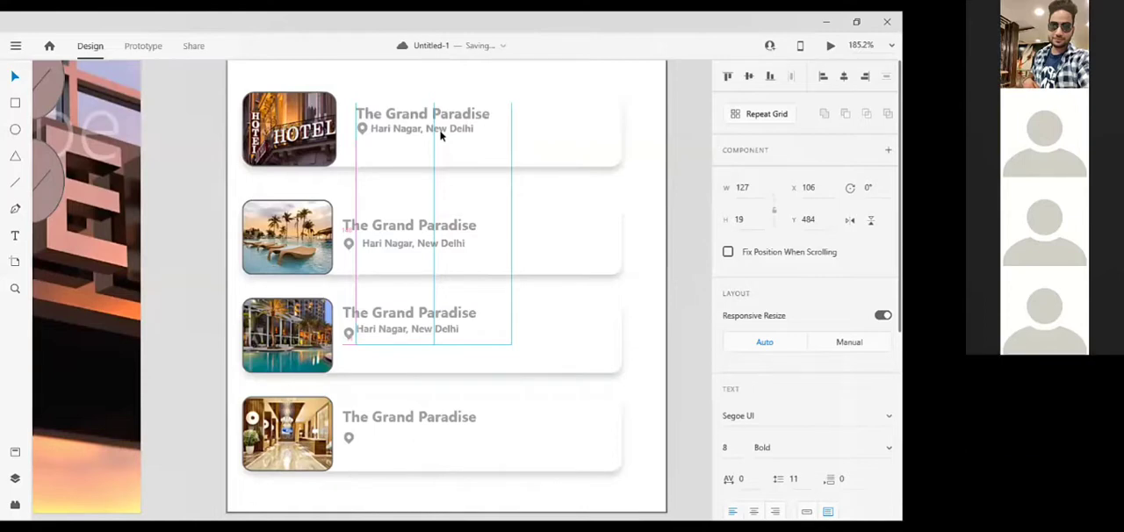
pyautogui.doubleClick(442, 136)
pyautogui.click(571, 124)
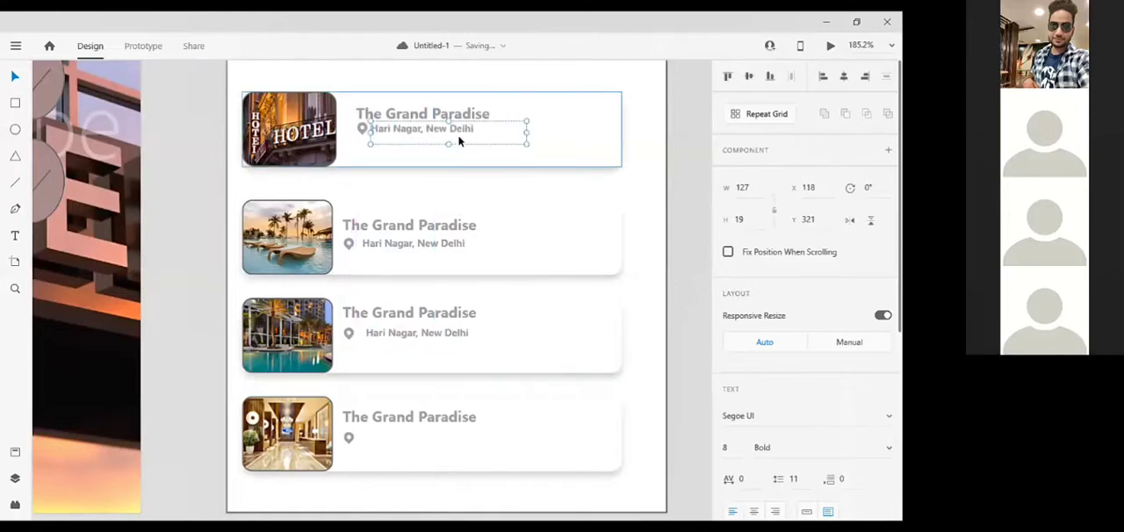
pyautogui.moveTo(439, 286); pyautogui.dragTo(449, 437)
# Change the hotel name on the second card to "The Beach Bay"
pyautogui.doubleClick(447, 227)
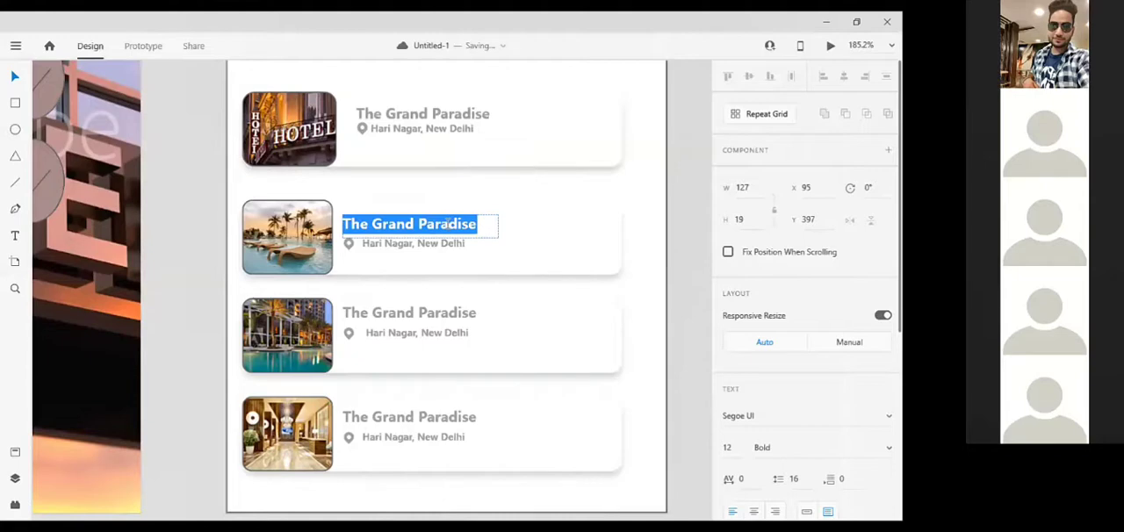
pyautogui.click(453, 226)
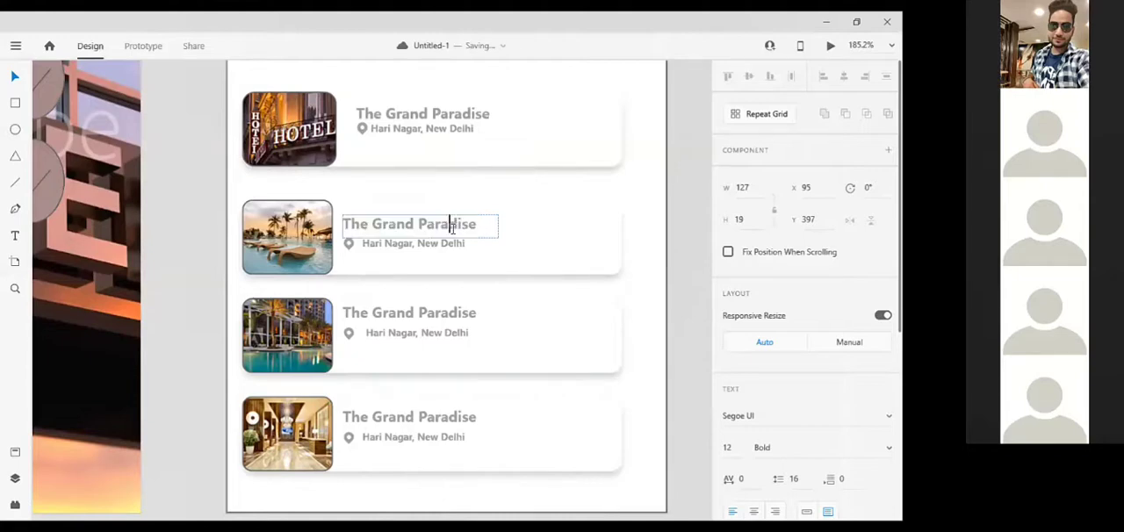
pyautogui.press('End')
pyautogui.press('BackSpace')
pyautogui.press('BackSpace')
pyautogui.press('BackSpace')
pyautogui.press('BackSpace')
pyautogui.press('BackSpace')
pyautogui.press('BackSpace')
pyautogui.press('BackSpace')
pyautogui.press('BackSpace')
pyautogui.press('BackSpace')
pyautogui.press('BackSpace')
pyautogui.press('BackSpace')
pyautogui.press('BackSpace')
pyautogui.press('BackSpace')
pyautogui.press('BackSpace')
pyautogui.write('Beach BAy')
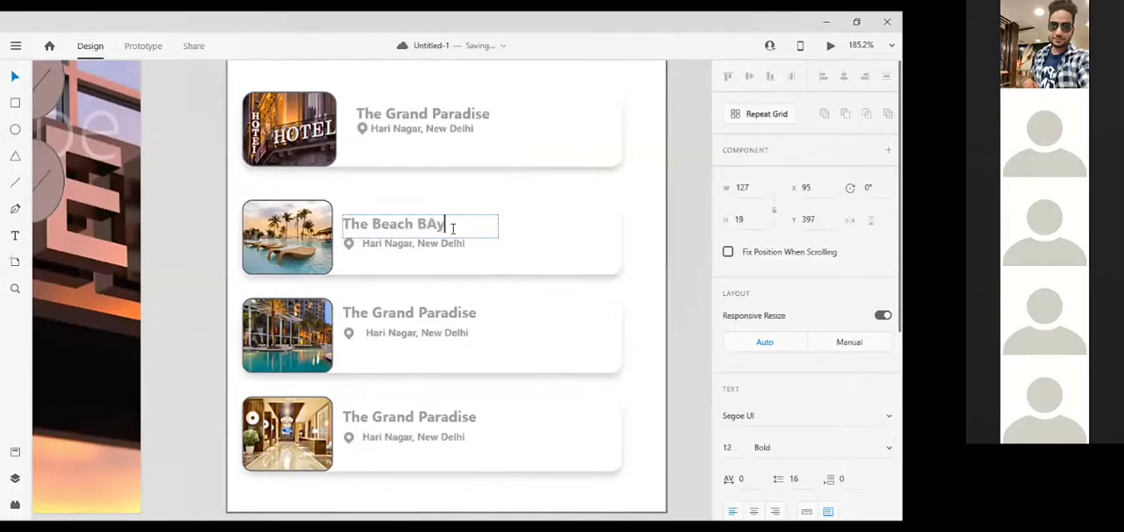
pyautogui.press('BackSpace')
pyautogui.press('BackSpace')
pyautogui.write('ay')
pyautogui.press('Escape')
# Change the hotel name on the third card to "The Palmers"
pyautogui.click(422, 315)
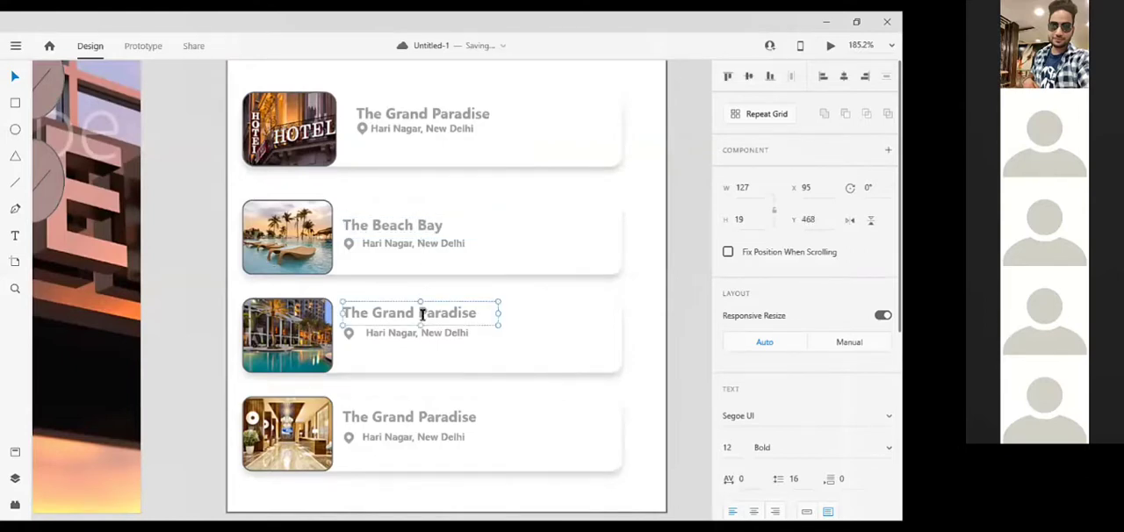
pyautogui.doubleClick(422, 314)
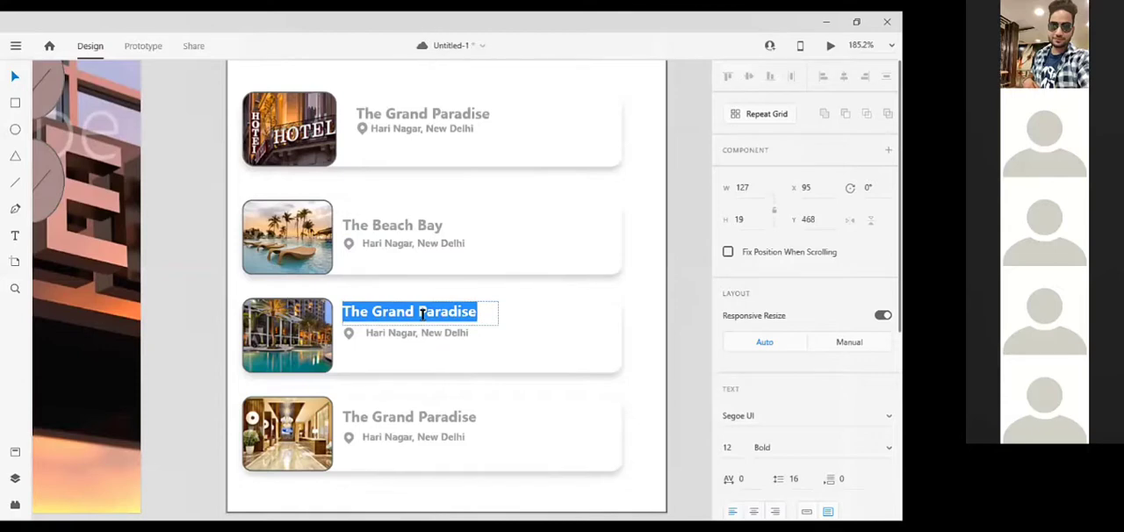
pyautogui.write('The pal')
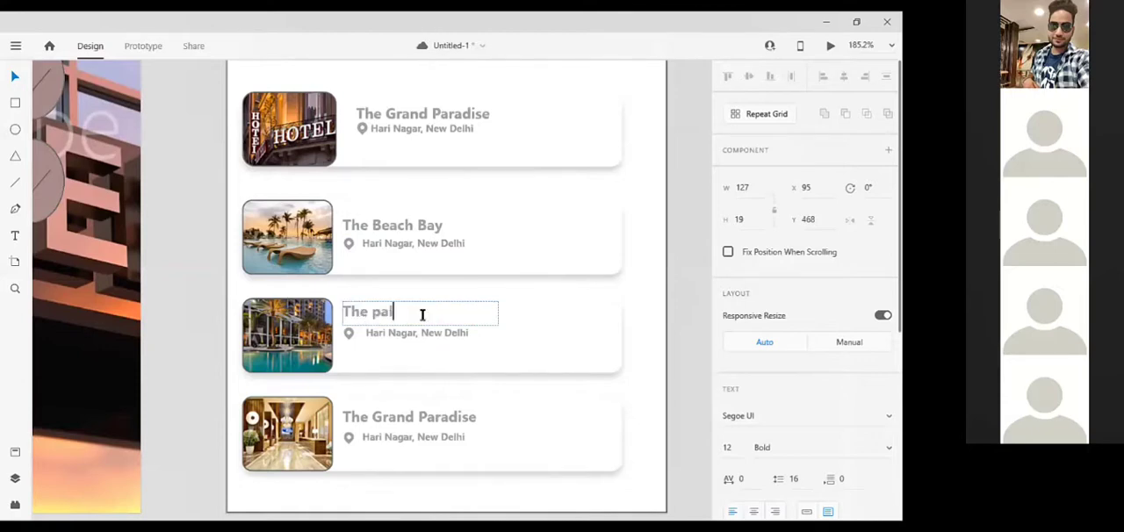
pyautogui.write('meer')
pyautogui.press('BackSpace')
pyautogui.press('BackSpace')
pyautogui.press('BackSpace')
pyautogui.press('BackSpace')
pyautogui.press('BackSpace')
pyautogui.press('BackSpace')
pyautogui.press('BackSpace')
pyautogui.write('Palmers')
# Change the hotel name on the fourth card to "The Surya"
pyautogui.click(425, 416)
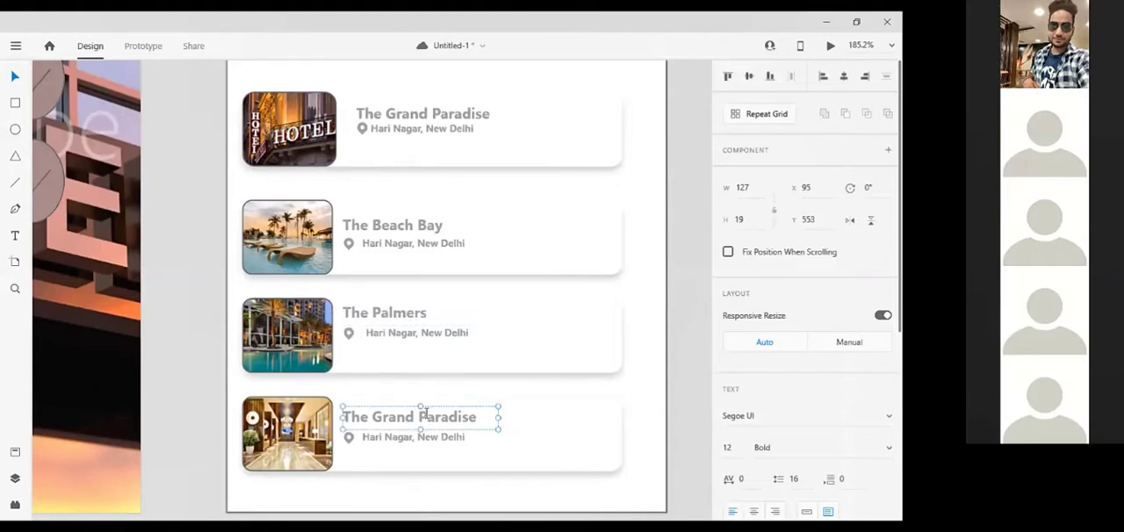
pyautogui.doubleClick(424, 417)
pyautogui.press('BackSpace')
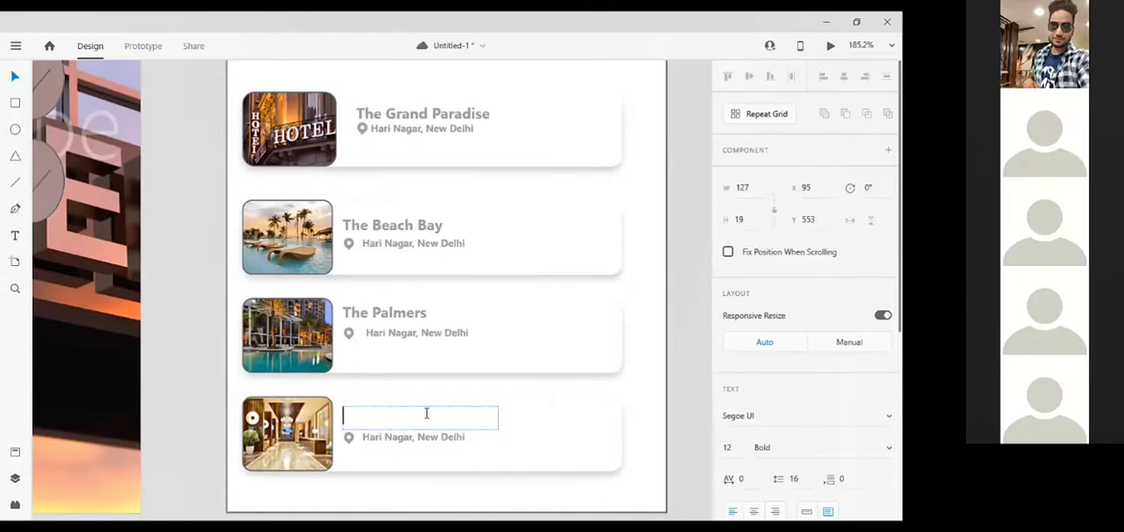
pyautogui.write('He Surya')
pyautogui.press('Escape')
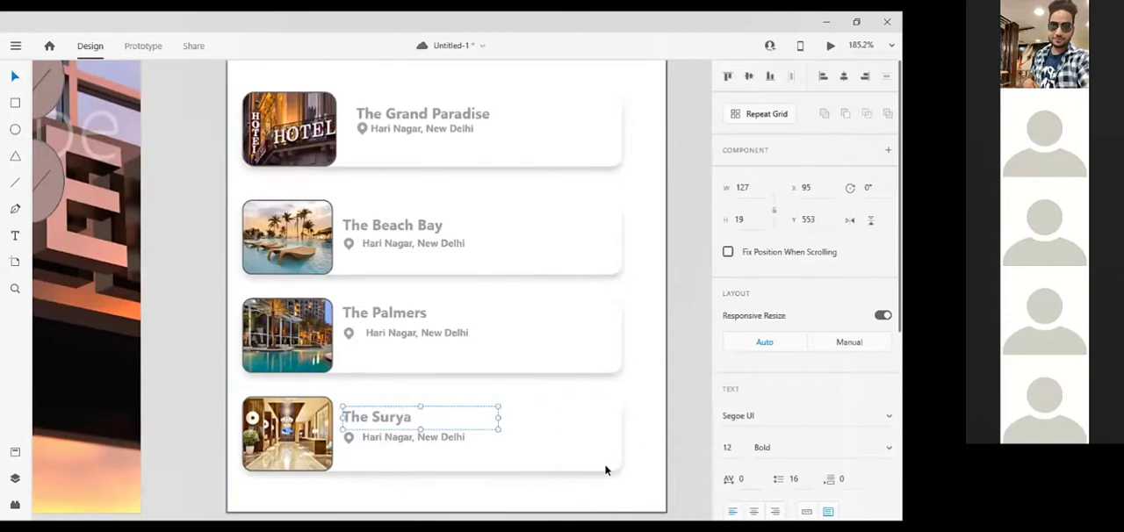
pyautogui.click(628, 492)
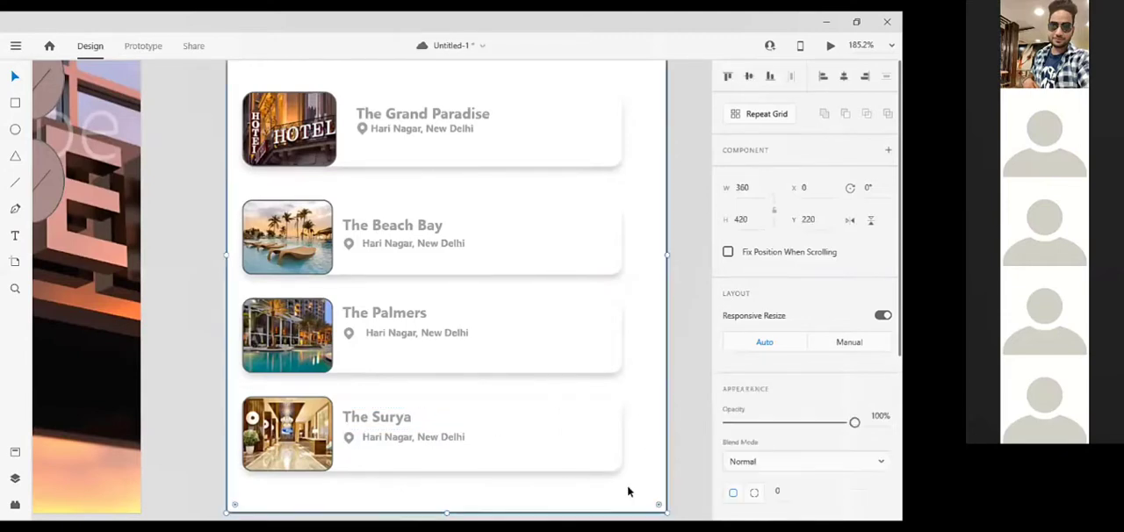
pyautogui.scroll(-5, 654, 399)
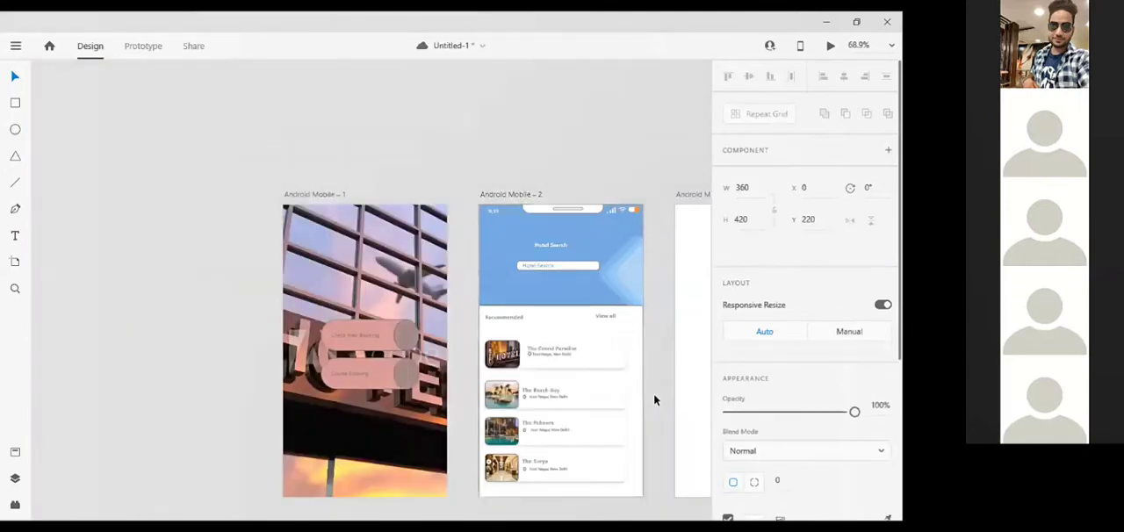
pyautogui.click(650, 398)
pyautogui.hscroll(3, 645, 396)
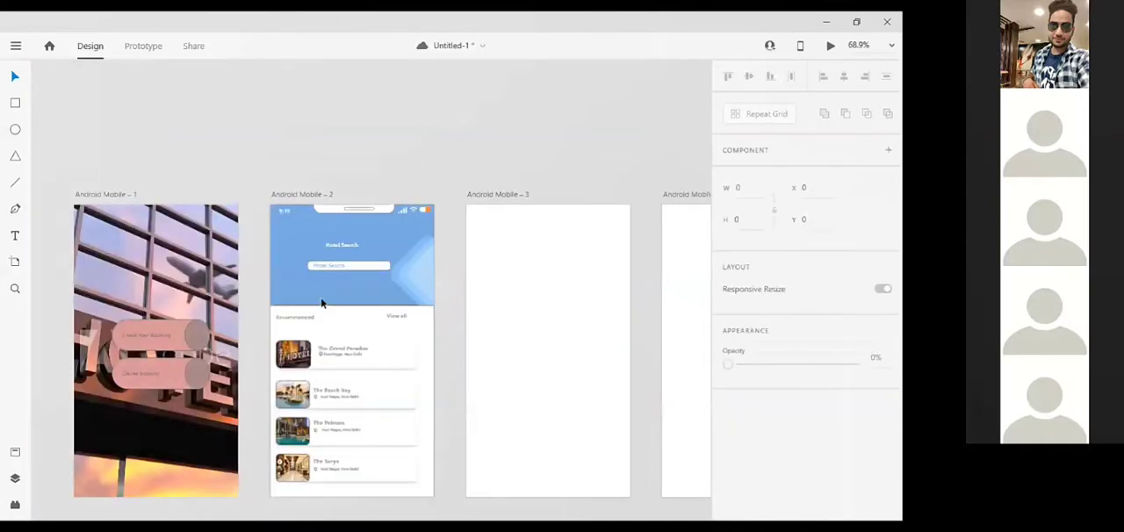
pyautogui.hscroll(2, 263, 224)
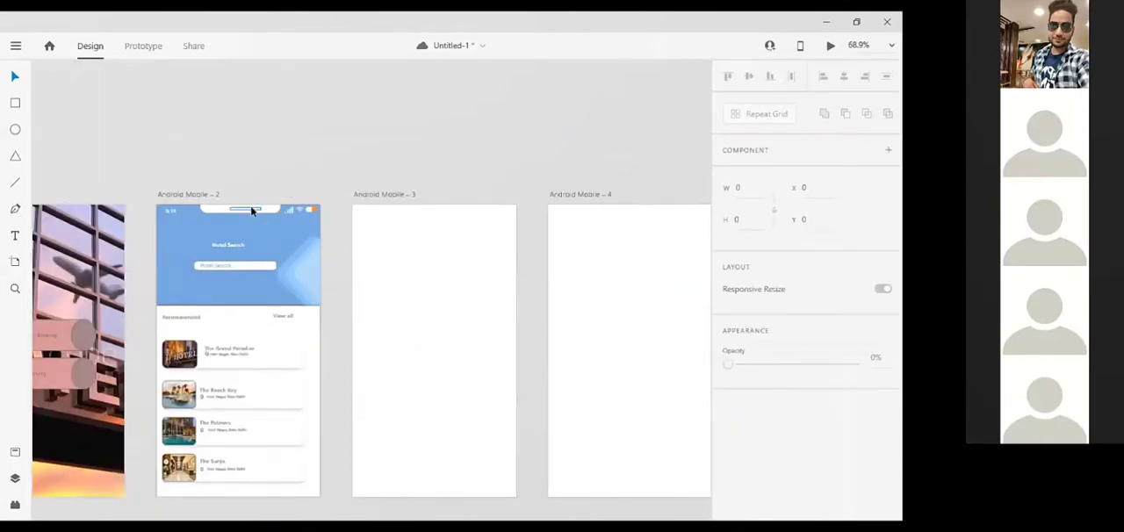
pyautogui.click(253, 211)
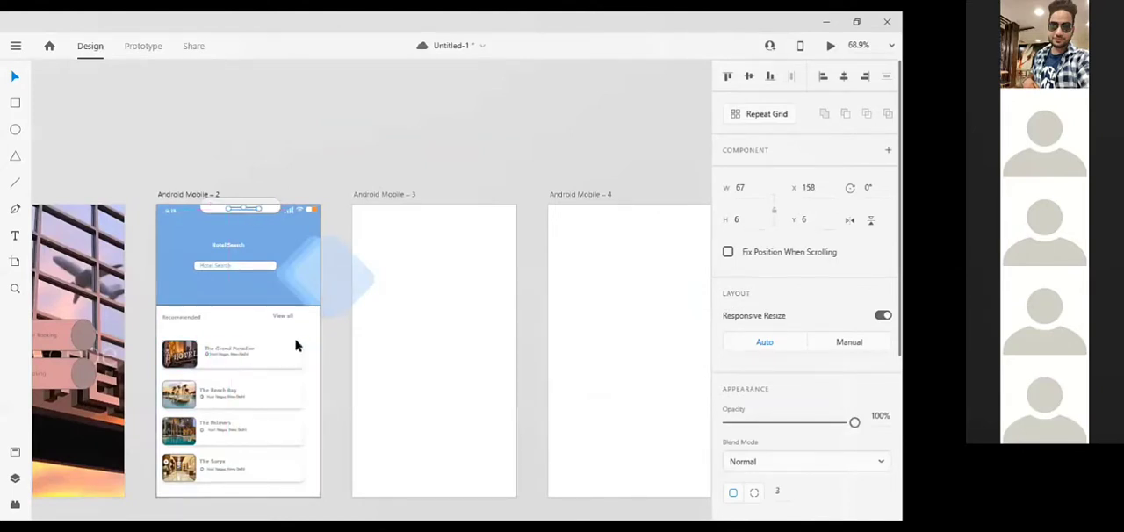
pyautogui.click(424, 274)
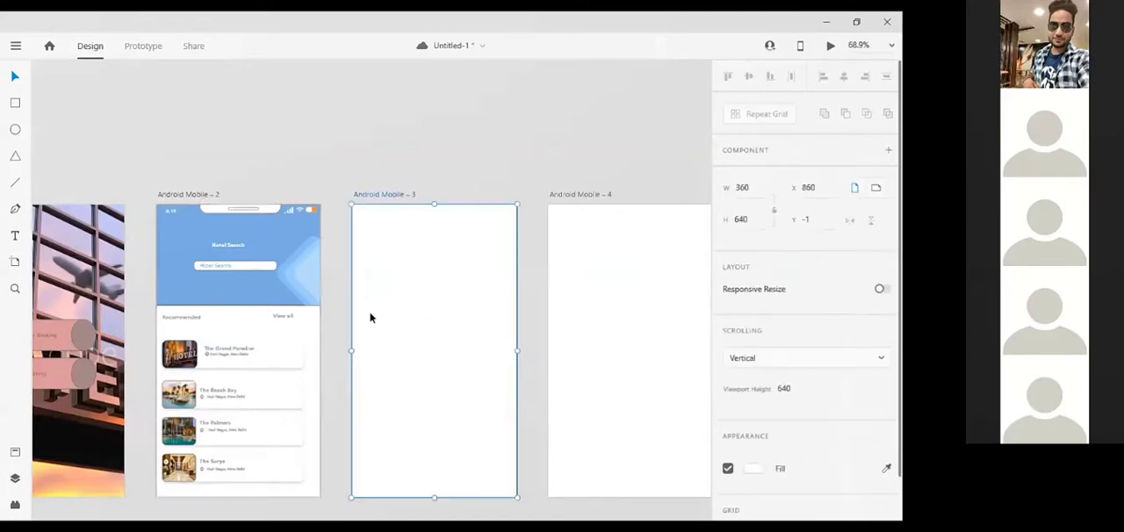
pyautogui.click(219, 213)
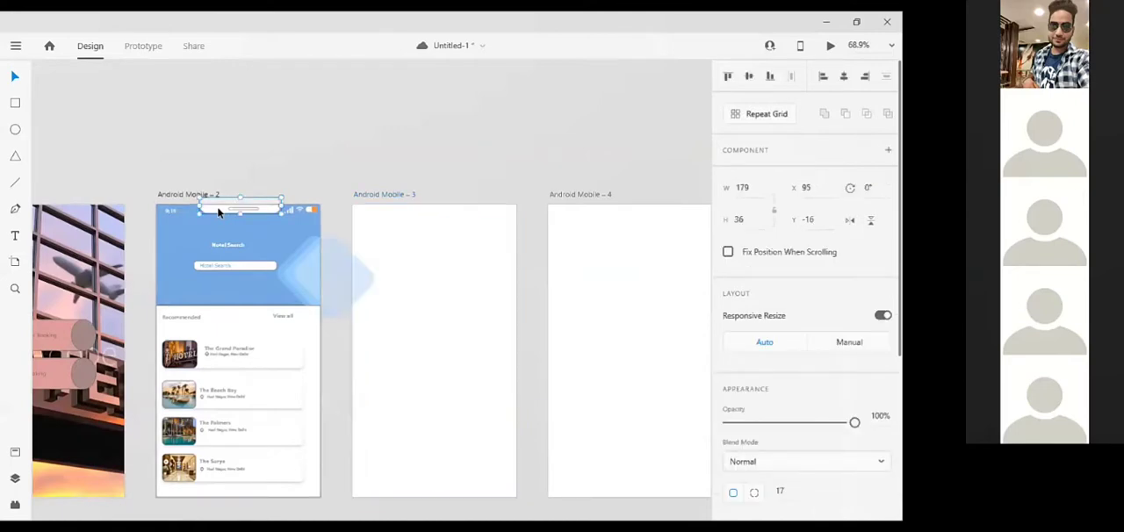
pyautogui.click(428, 226)
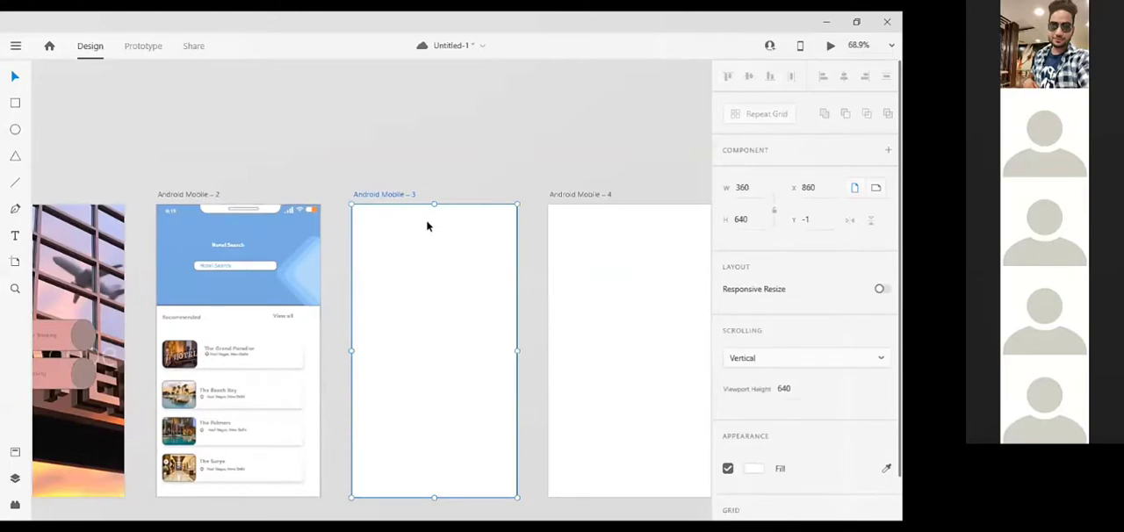
# Copy the blue header rectangle from the second screen to the top of the third screen
pyautogui.click(164, 230)
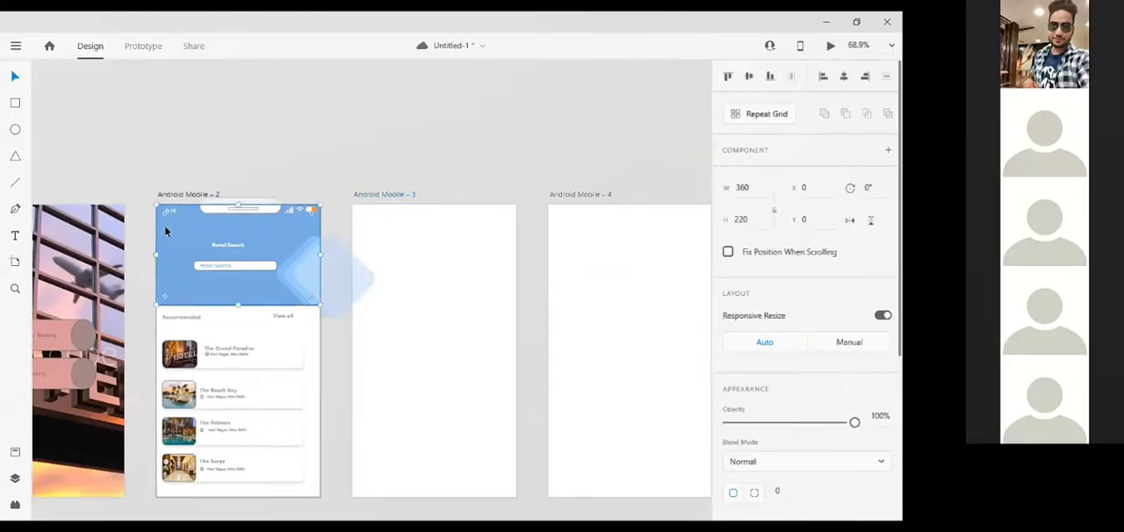
pyautogui.click(451, 271)
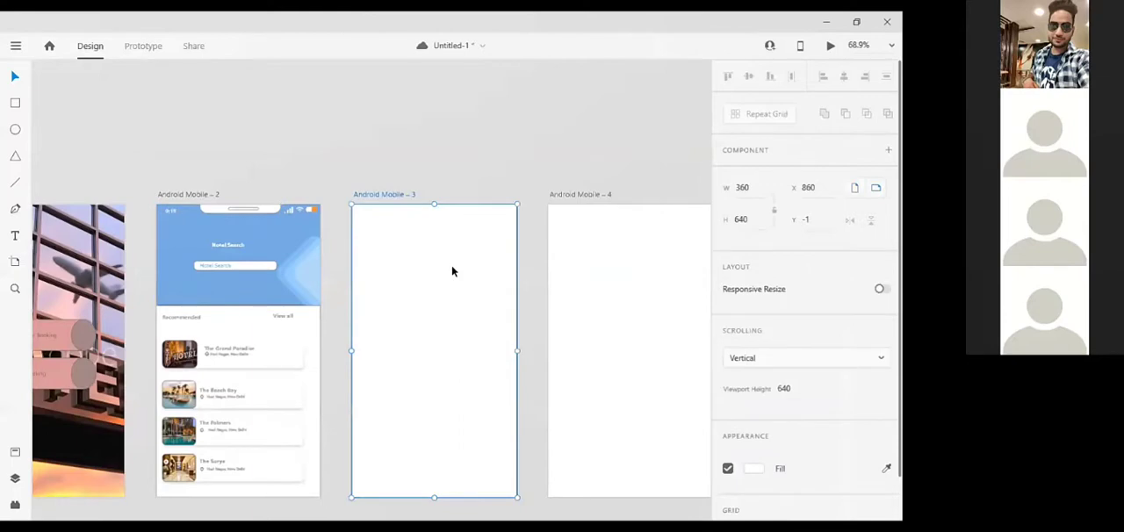
pyautogui.hotkey('ctrl', 'v')
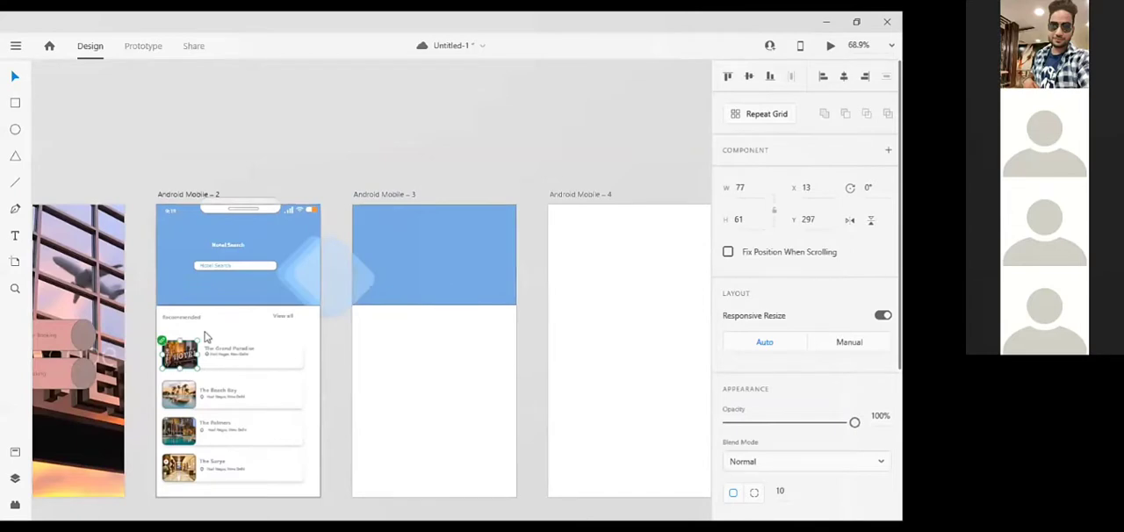
pyautogui.hotkey('ctrl', 'v')
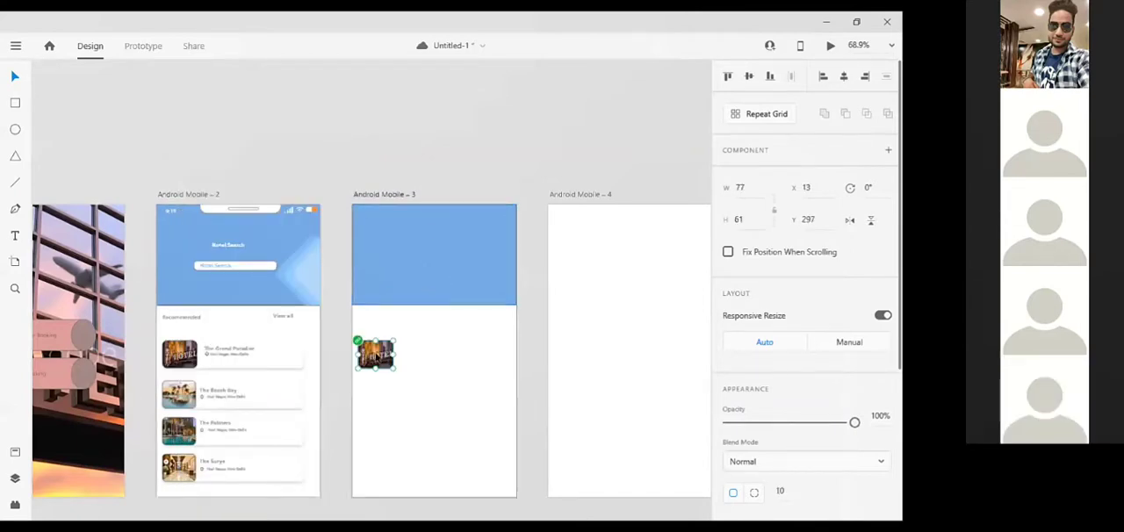
pyautogui.moveTo(376, 355); pyautogui.dragTo(358, 265)
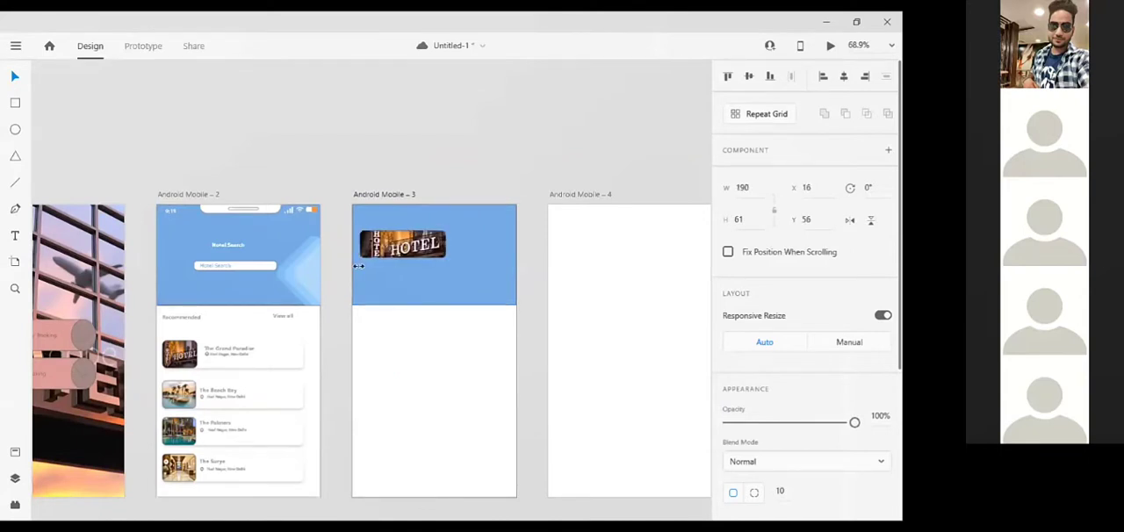
pyautogui.press('Delete')
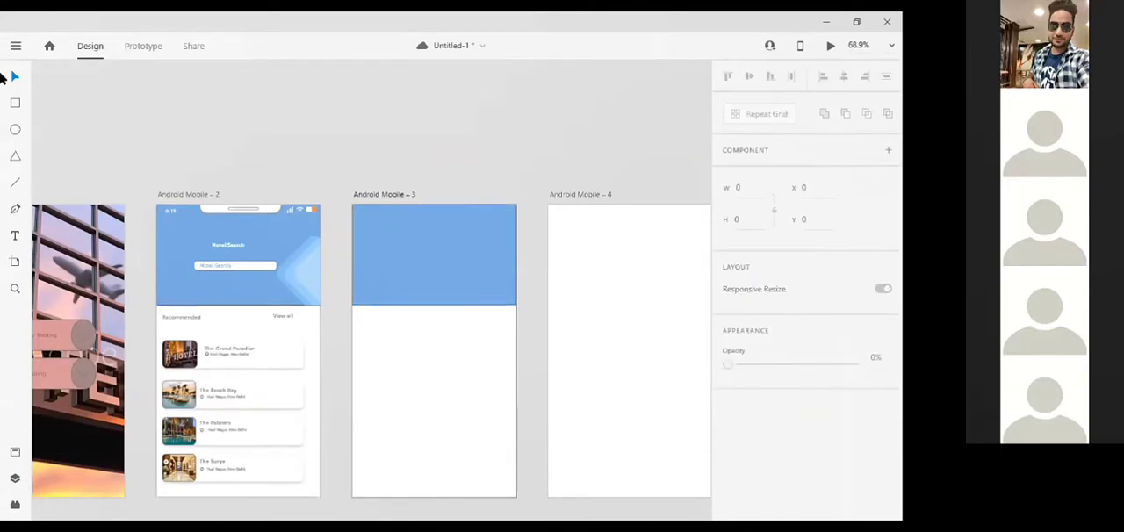
# Fill the third screen's header rectangle with the illuminated HOTEL sign image from the CC Libraries
pyautogui.click(16, 45)
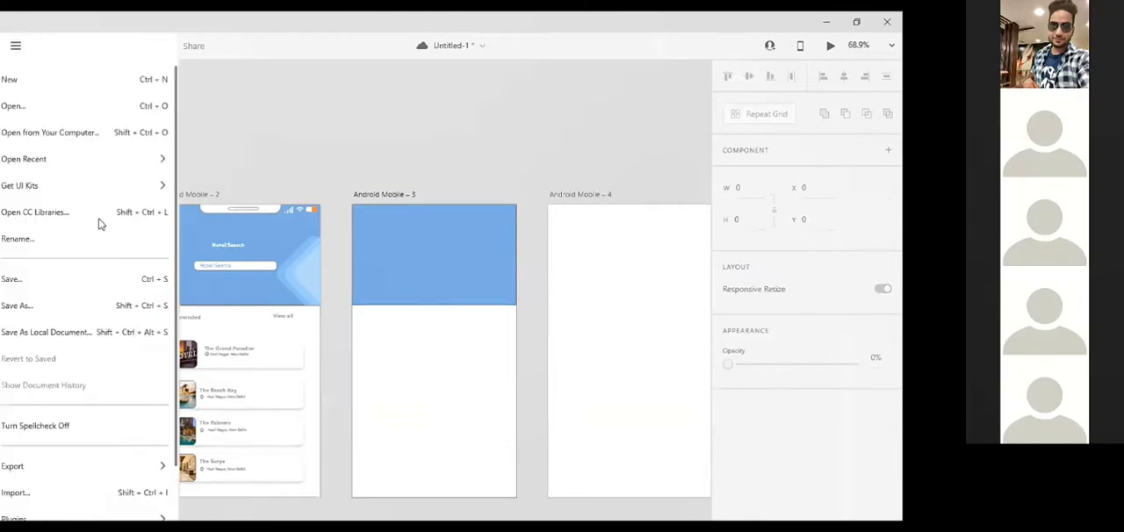
pyautogui.click(99, 213)
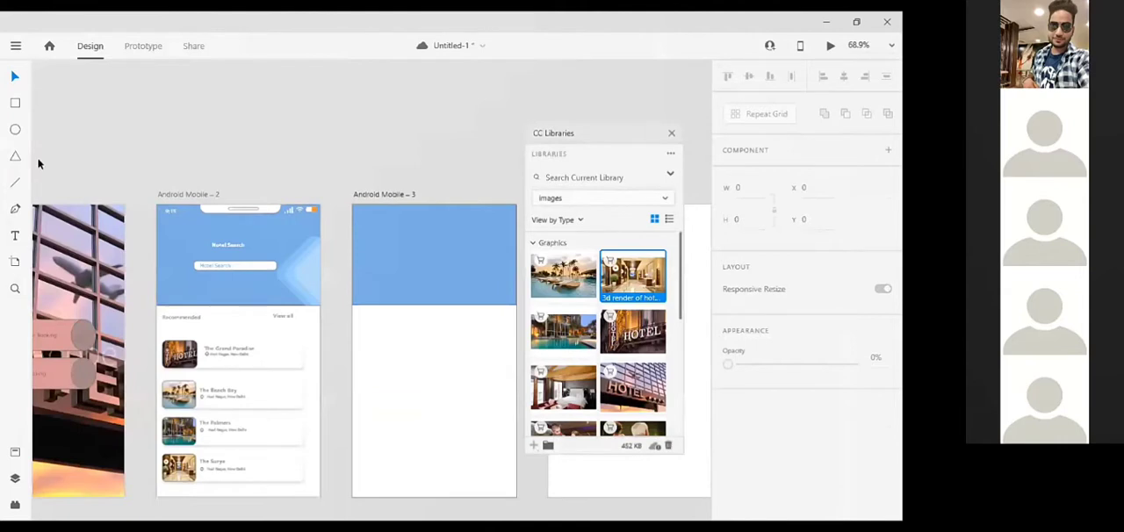
pyautogui.moveTo(565, 132); pyautogui.dragTo(125, 138)
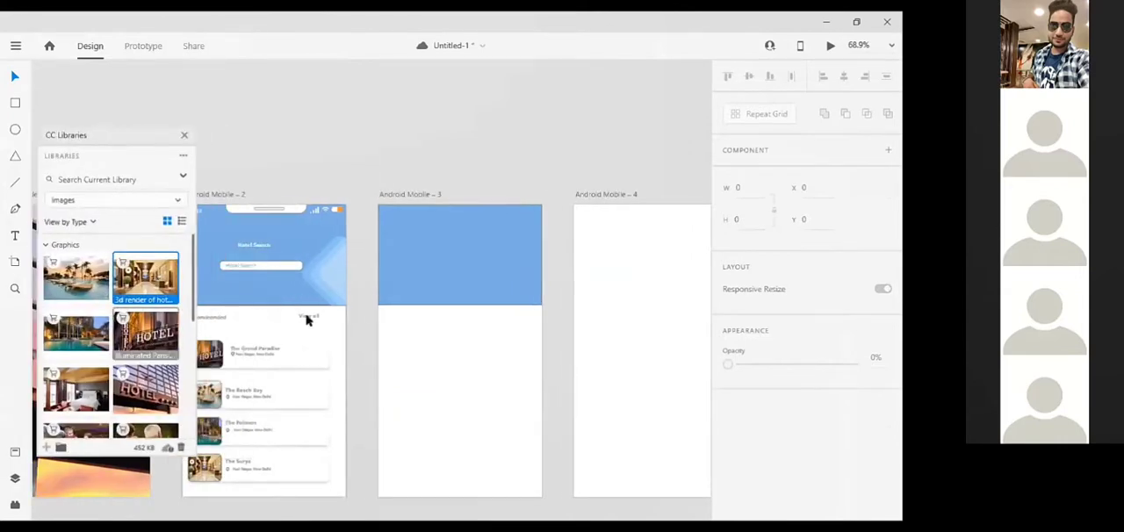
pyautogui.moveTo(307, 320); pyautogui.dragTo(450, 263)
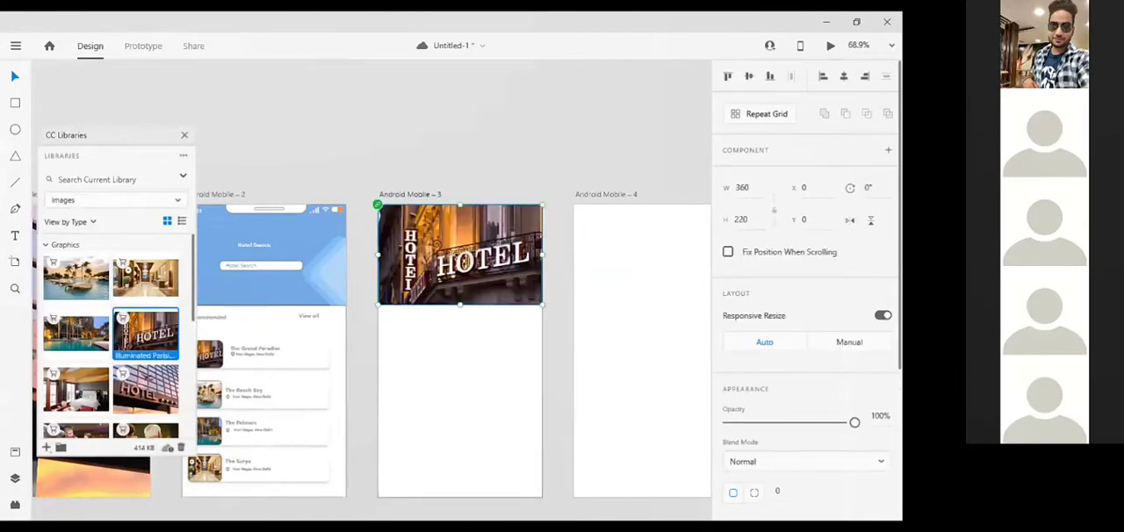
# Set the third screen's header image opacity to 73% and close the CC Libraries
pyautogui.click(833, 424)
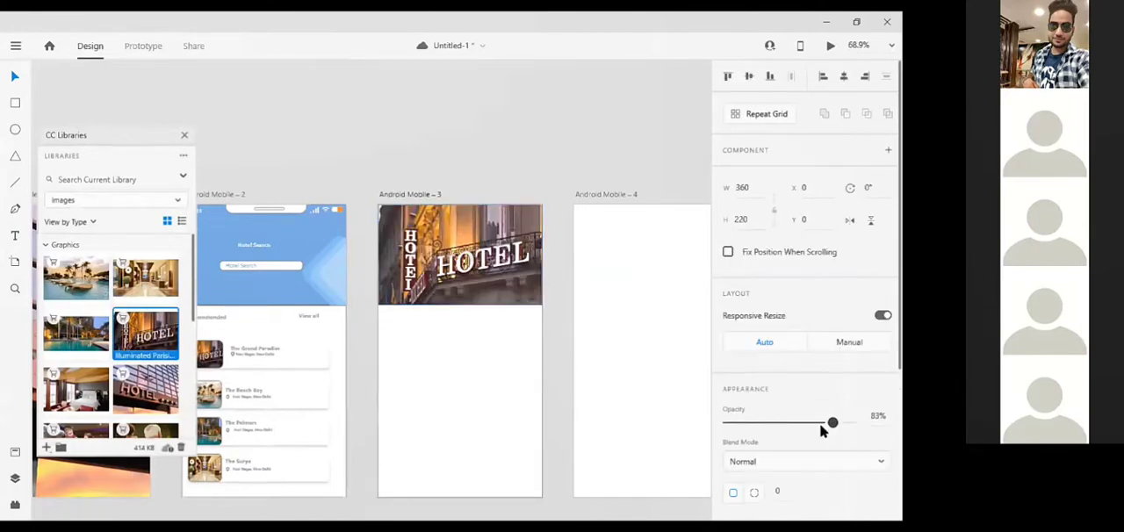
pyautogui.click(820, 424)
pyautogui.moveTo(820, 425); pyautogui.dragTo(821, 425)
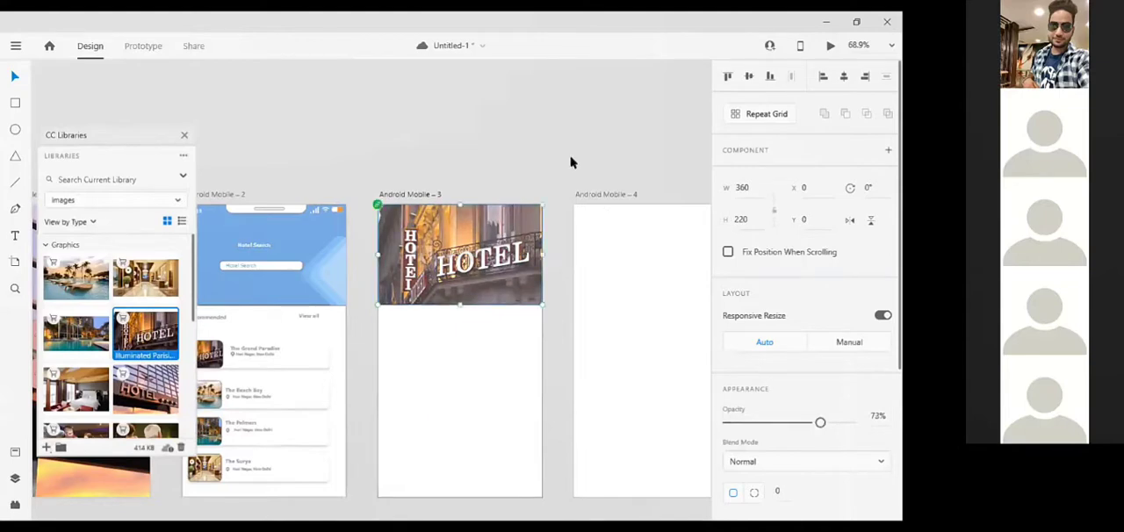
pyautogui.press('Escape')
pyautogui.scroll(1, 473, 243)
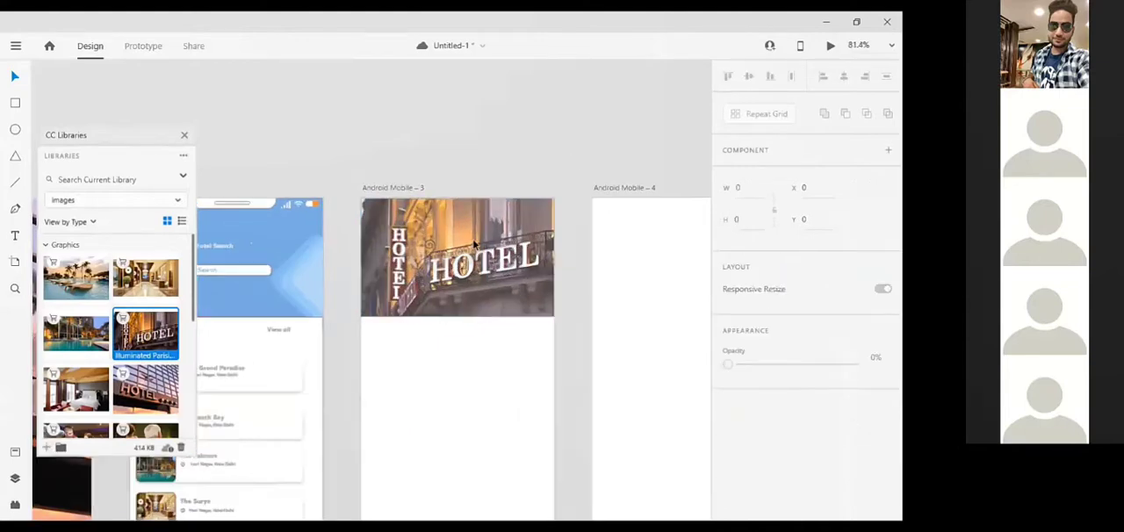
pyautogui.click(184, 137)
# Copy the white notch shape from the second screen to the same position on the third screen
pyautogui.click(225, 198)
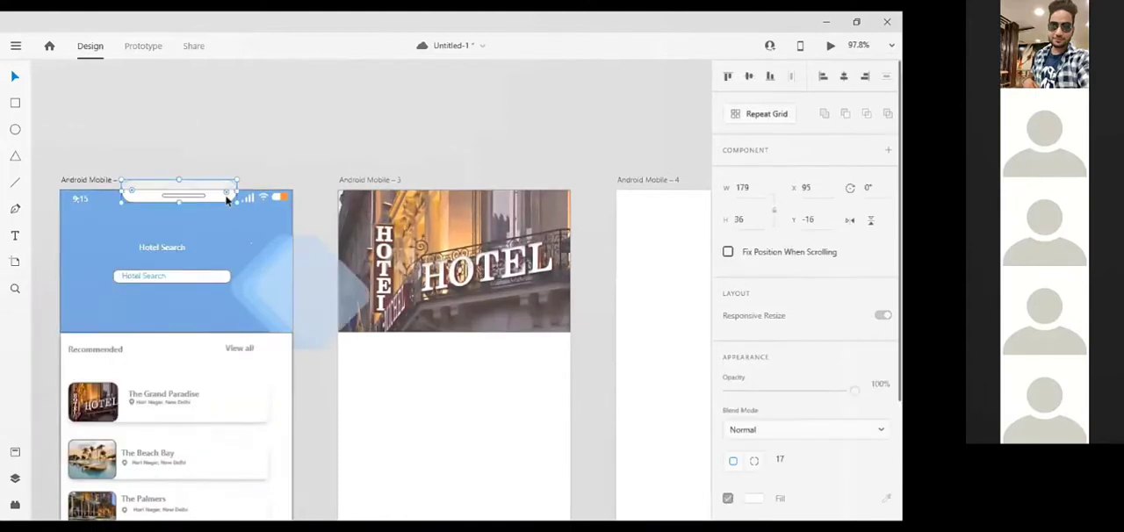
pyautogui.hotkey('ctrl', 'c')
pyautogui.click(438, 214)
pyautogui.hotkey('ctrl', 'v')
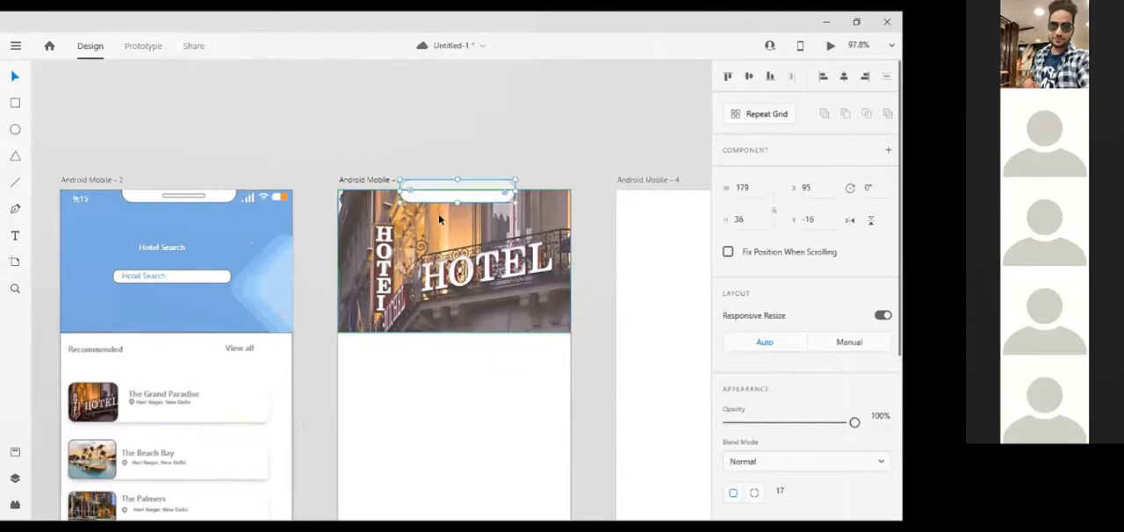
# Copy the second screen's thin speaker bar into the third screen's notch and shift it left to X 148
pyautogui.doubleClick(176, 198)
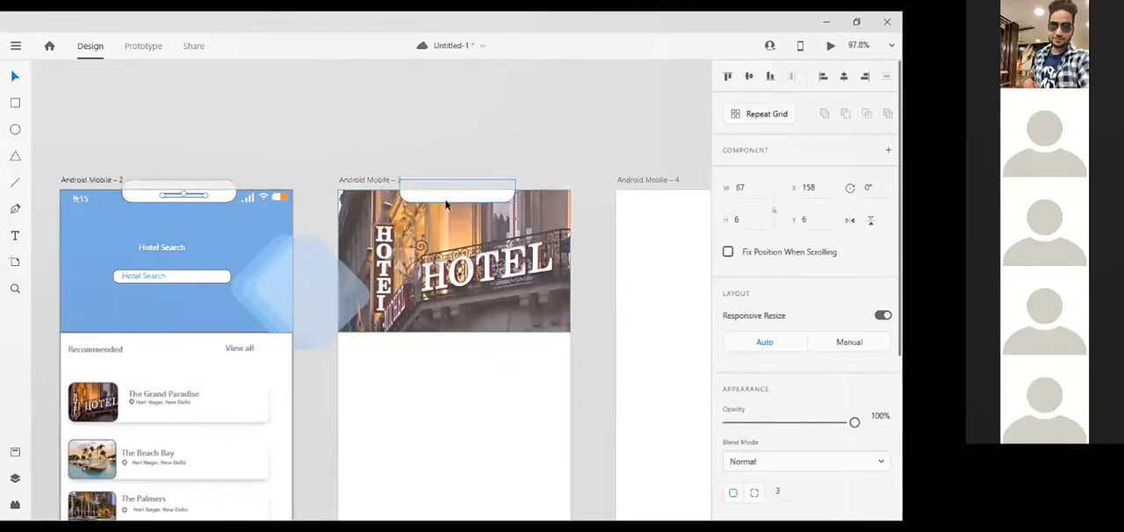
pyautogui.hotkey('ctrl', 'v')
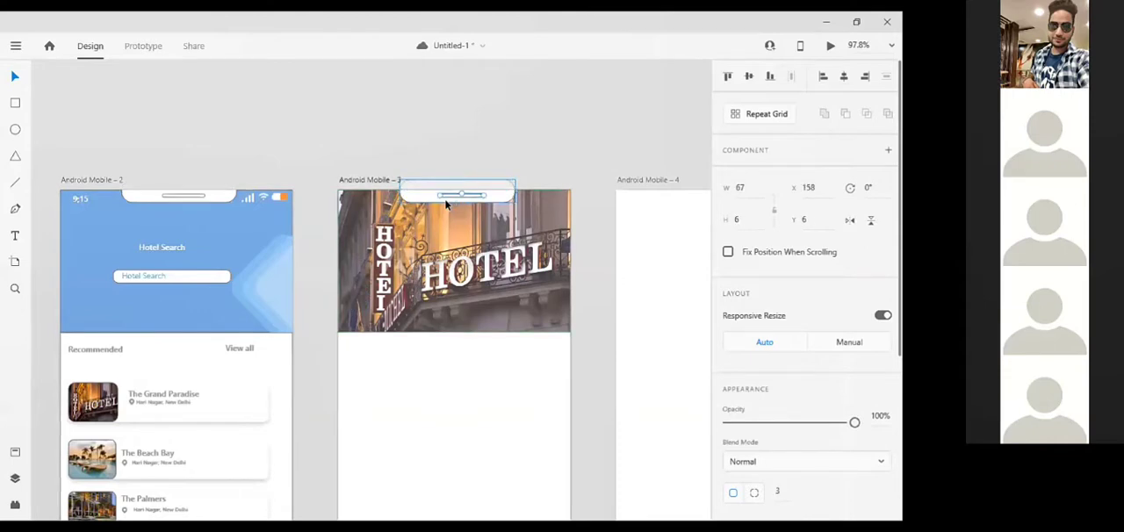
pyautogui.press('Left')
pyautogui.press('Left')
pyautogui.press('Left')
pyautogui.press('Left')
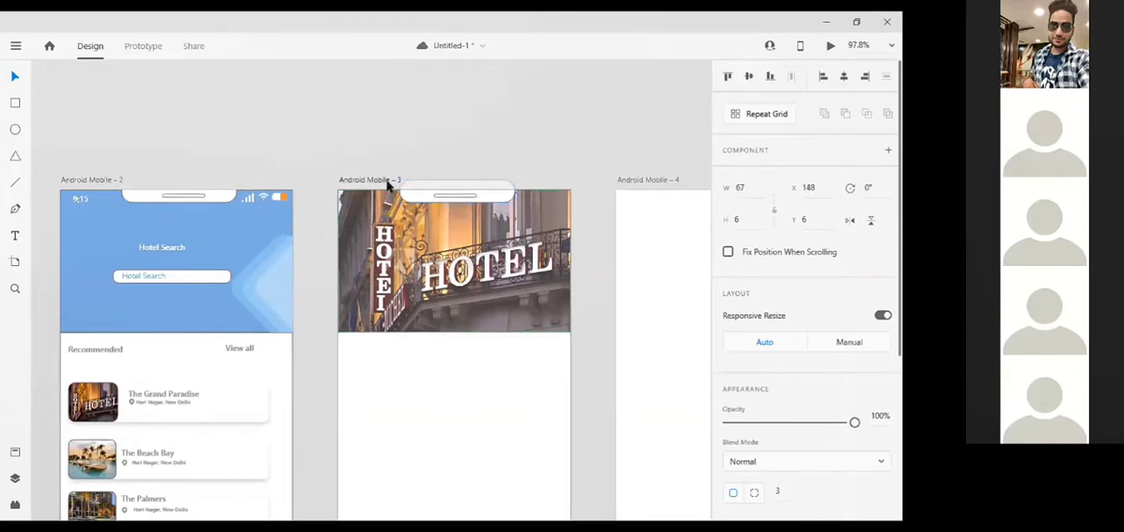
# Nudge the speaker bar in the second screen's notch slightly to the left and save the document
pyautogui.click(200, 197)
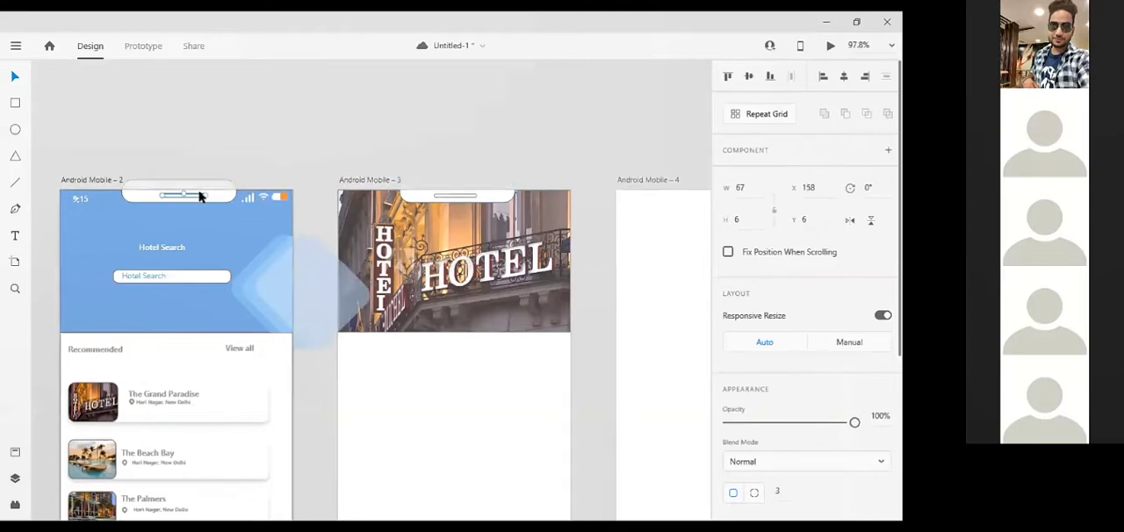
pyautogui.press('Left')
pyautogui.press('Left')
pyautogui.click(551, 82)
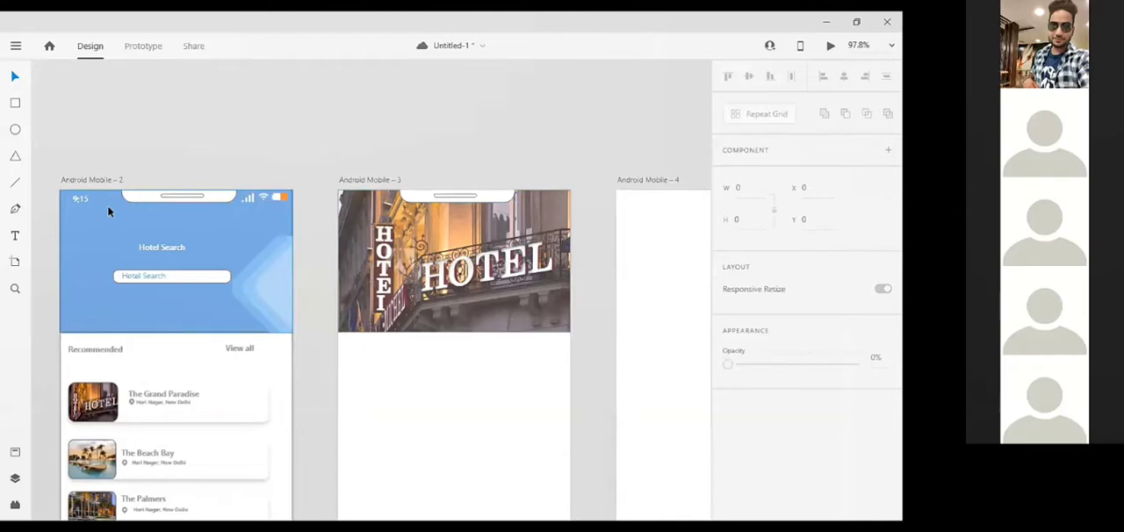
pyautogui.hotkey('ctrl', 's')
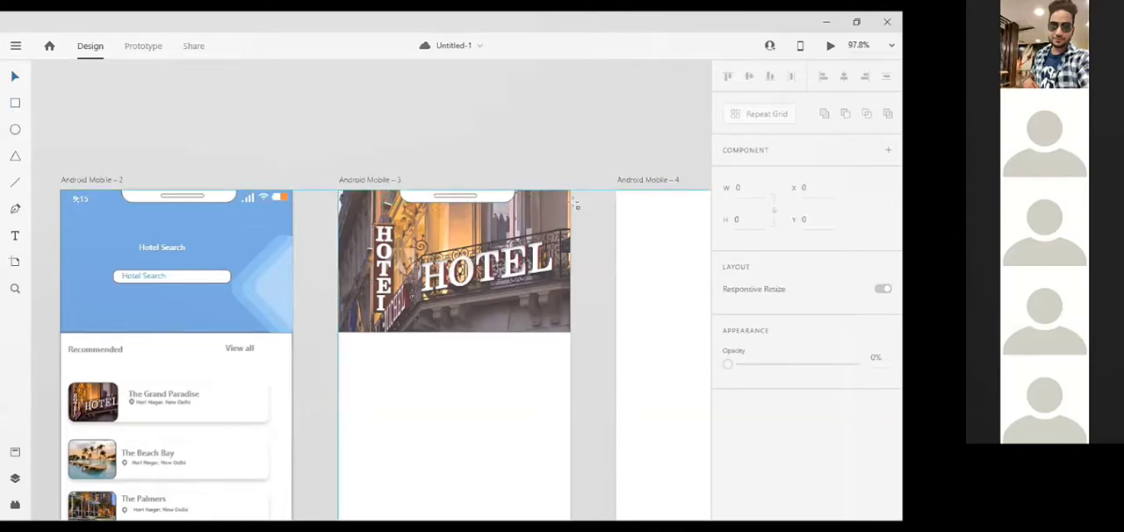
# Draw a 360 × 23 rectangle across the top of the third screen's header image with 64% opacity
pyautogui.moveTo(576, 204); pyautogui.dragTo(339, 190)
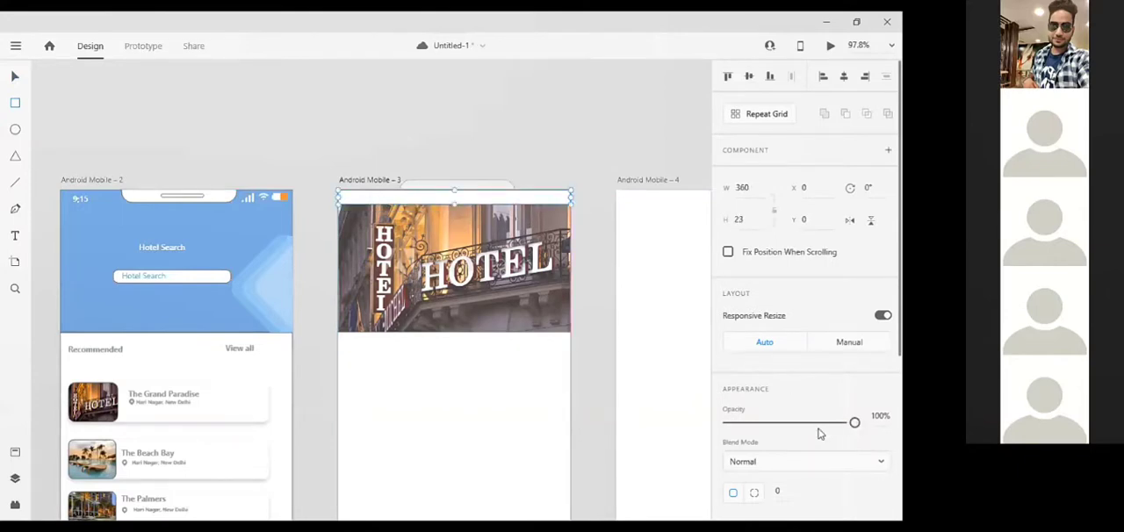
pyautogui.moveTo(816, 425); pyautogui.dragTo(808, 426)
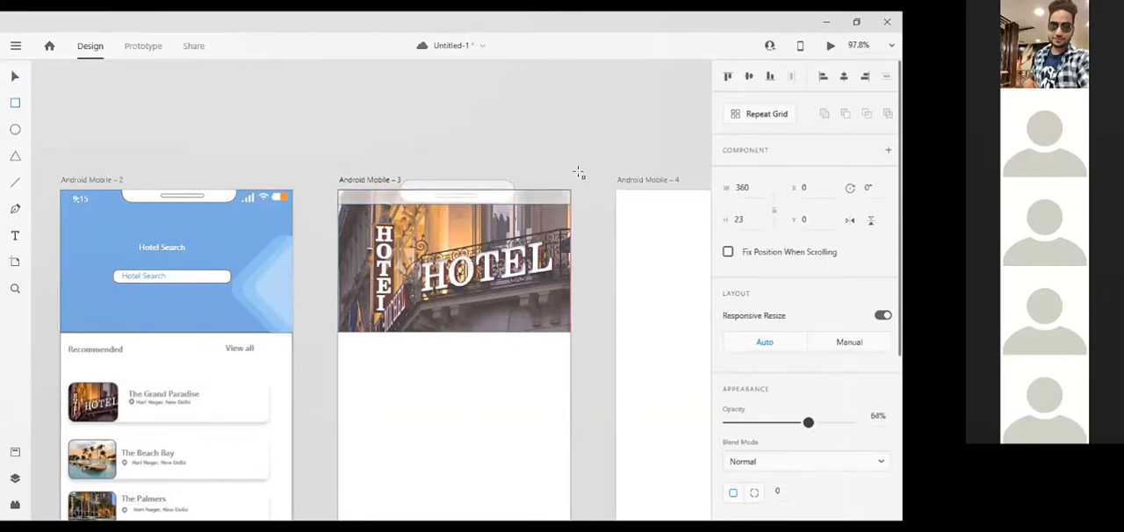
pyautogui.click(13, 79)
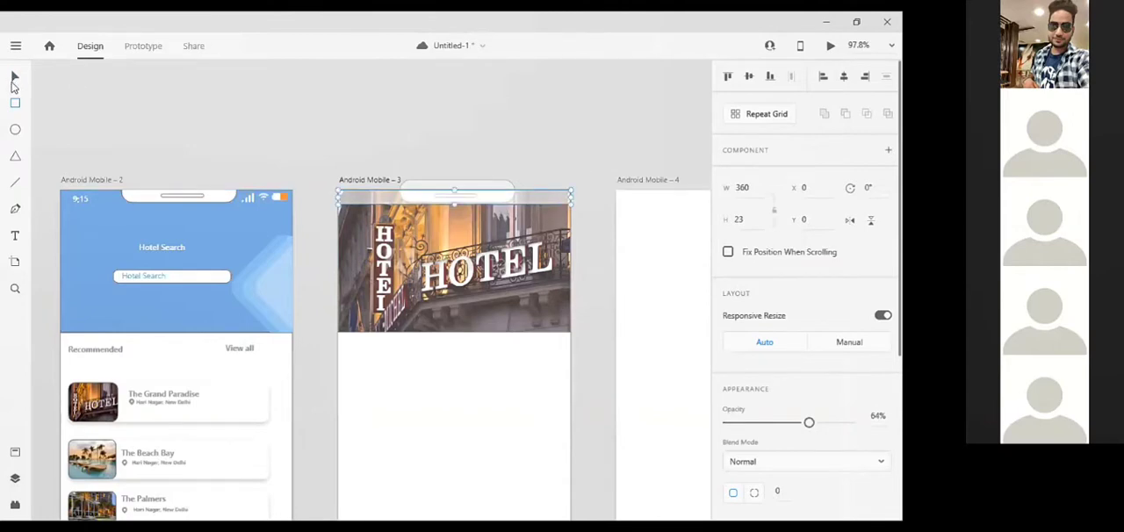
pyautogui.click(601, 153)
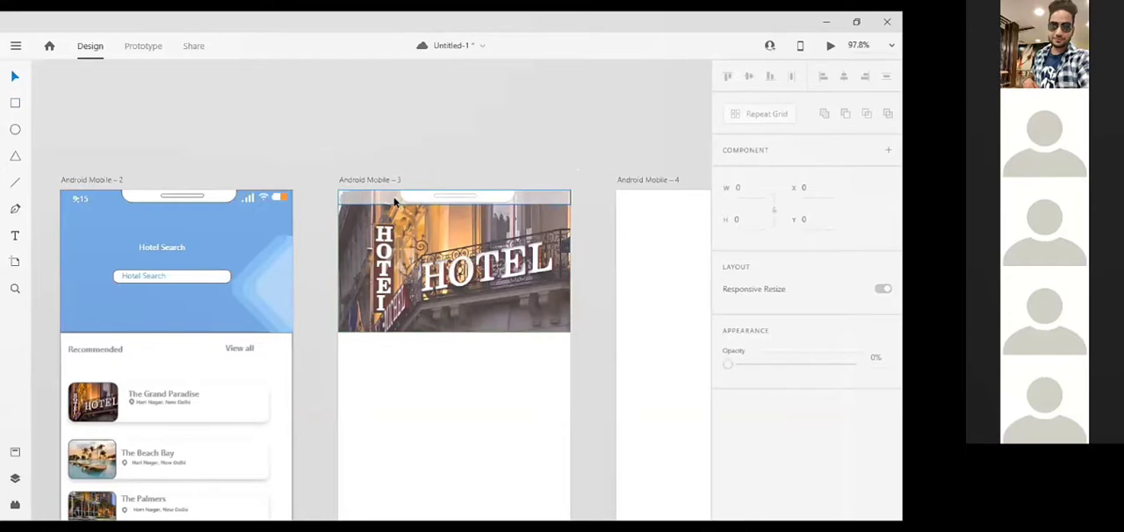
# Set the opacity of the translucent strip across the top of the third screen to 55%
pyautogui.click(395, 202)
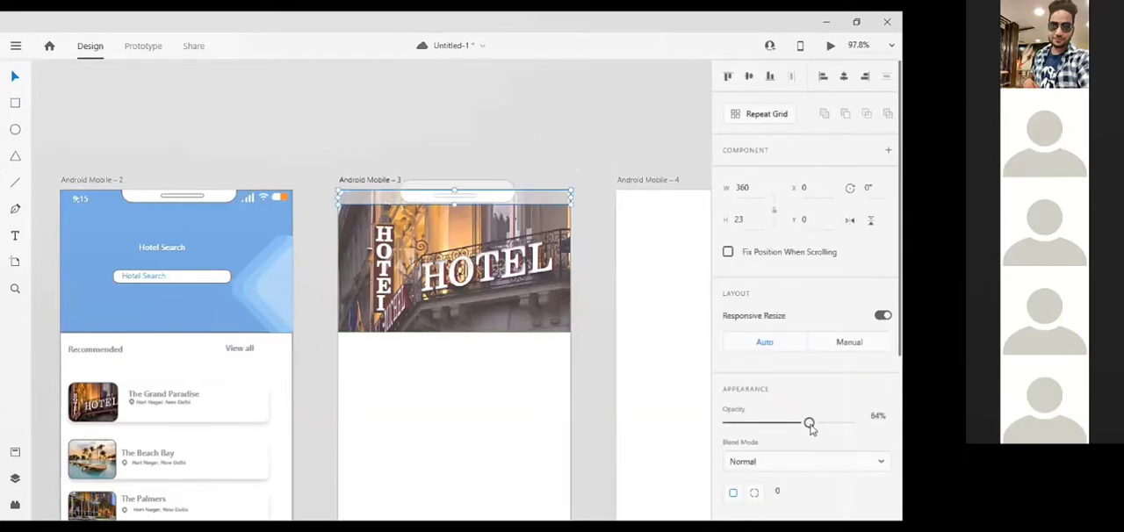
pyautogui.moveTo(810, 428); pyautogui.dragTo(798, 427)
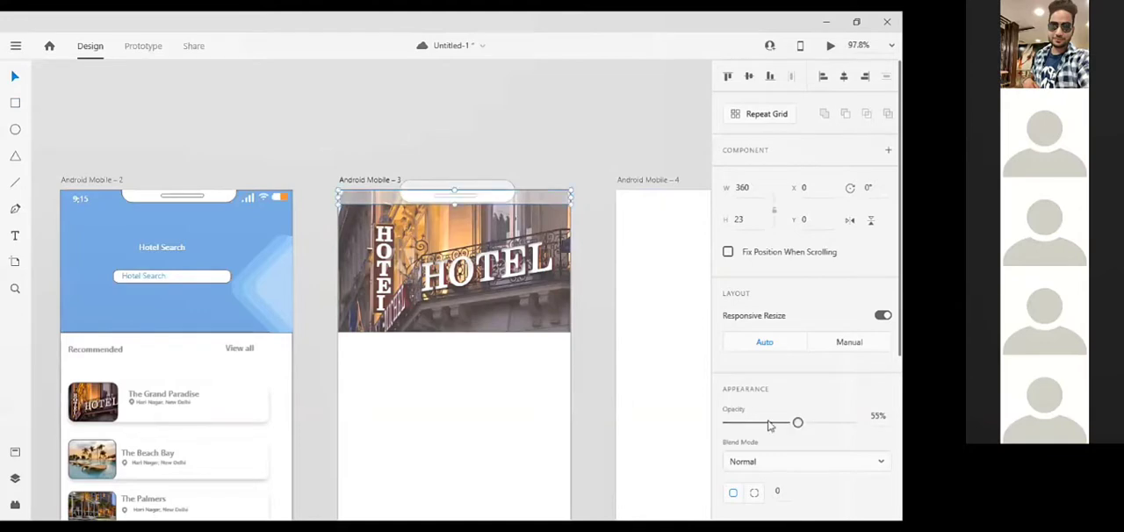
pyautogui.click(591, 314)
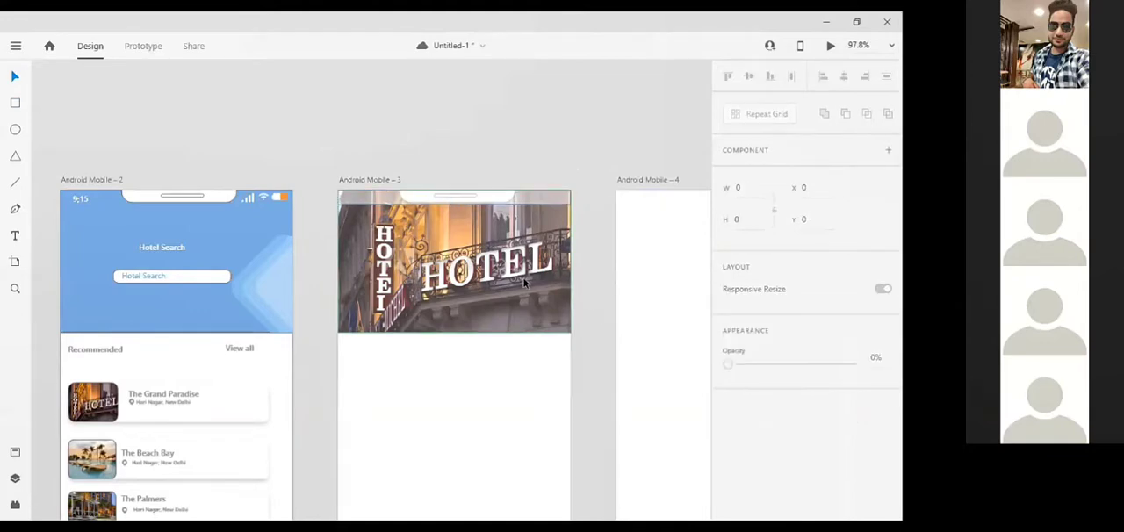
# Copy The Grand Paradise title from the second screen onto the third screen below the header image, at X 53, Y 247
pyautogui.scroll(-3, 524, 281)
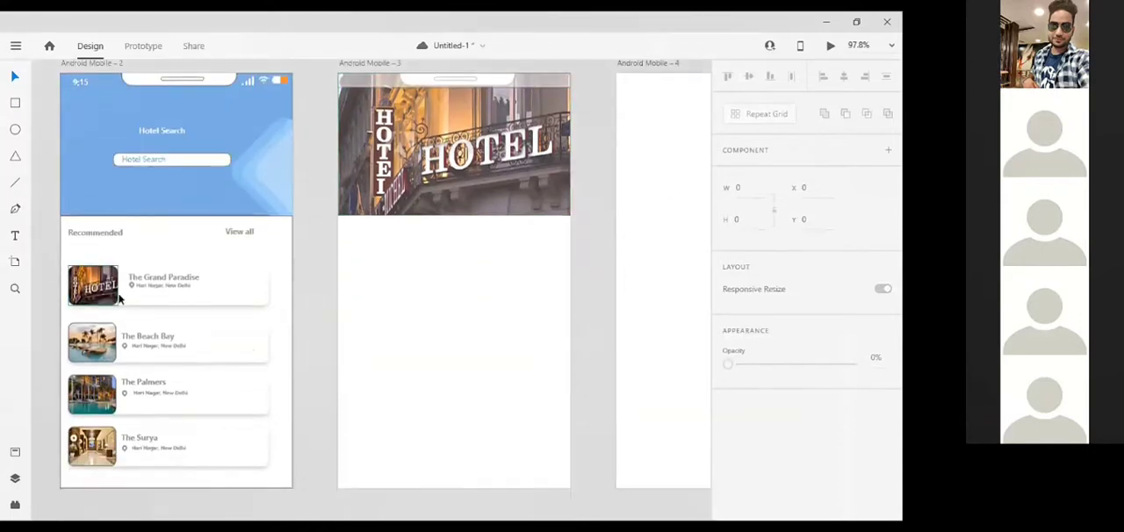
pyautogui.click(166, 276)
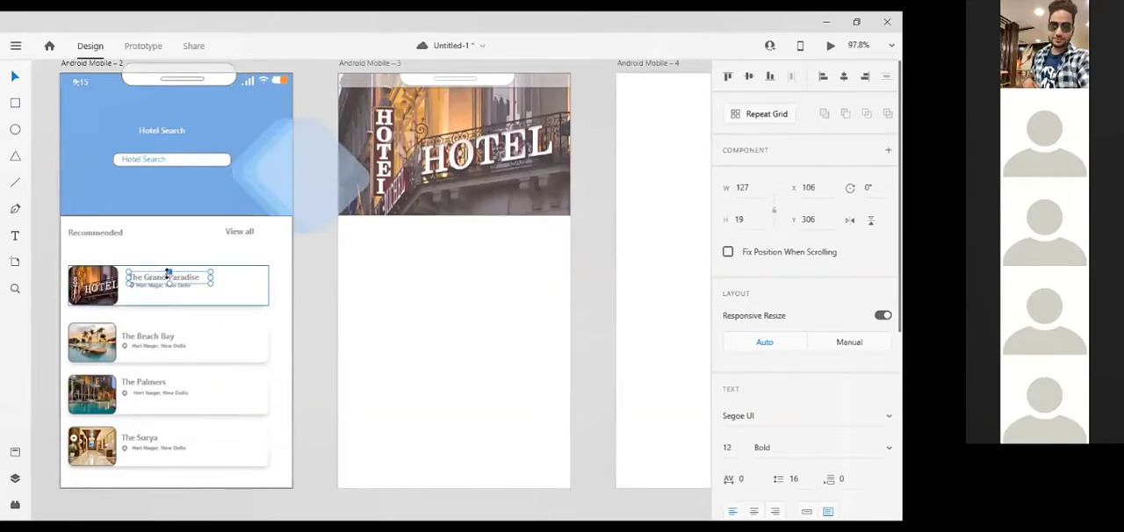
pyautogui.click(429, 325)
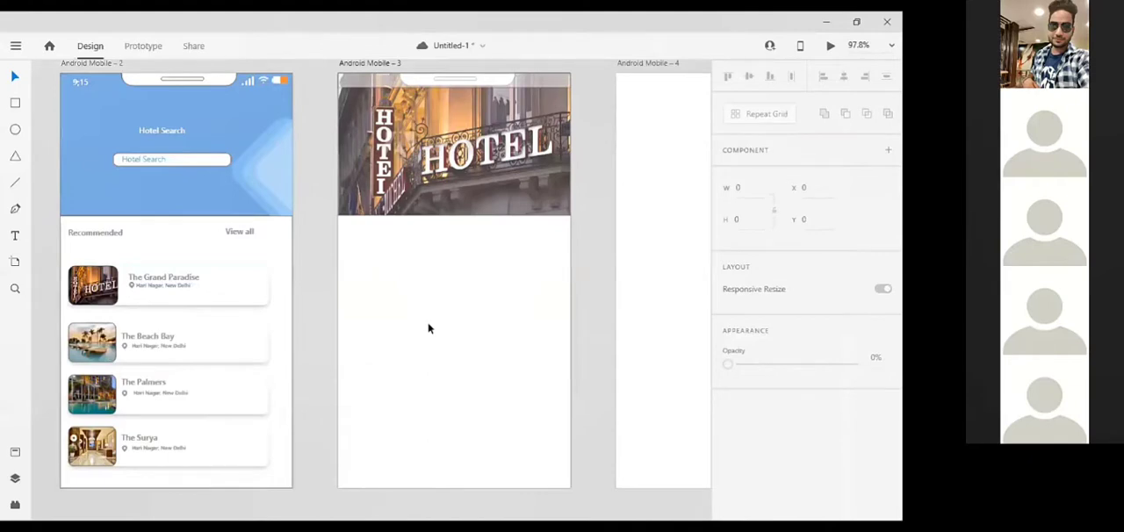
pyautogui.write('The Grand Paradise')
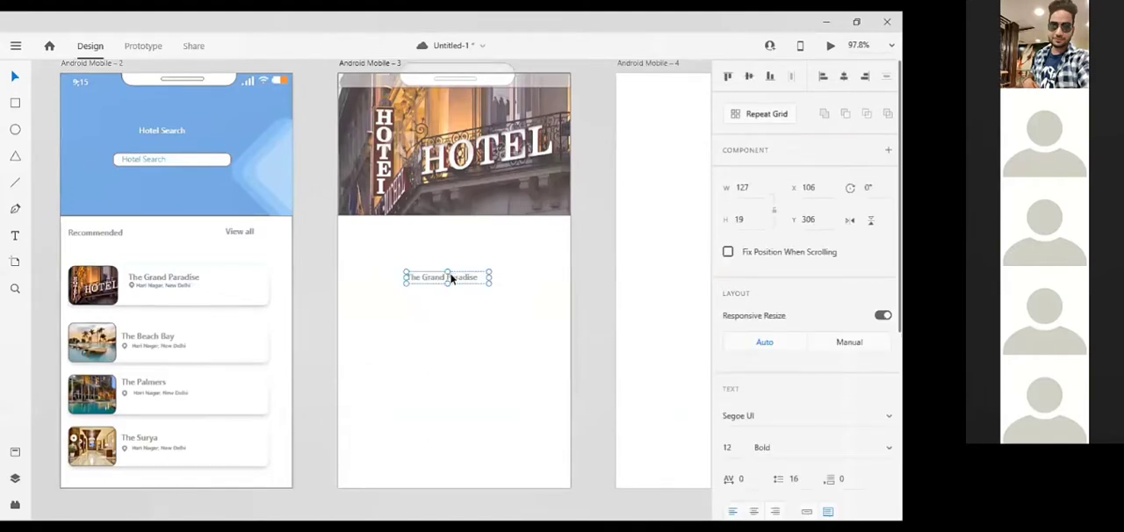
pyautogui.moveTo(446, 277); pyautogui.dragTo(412, 238)
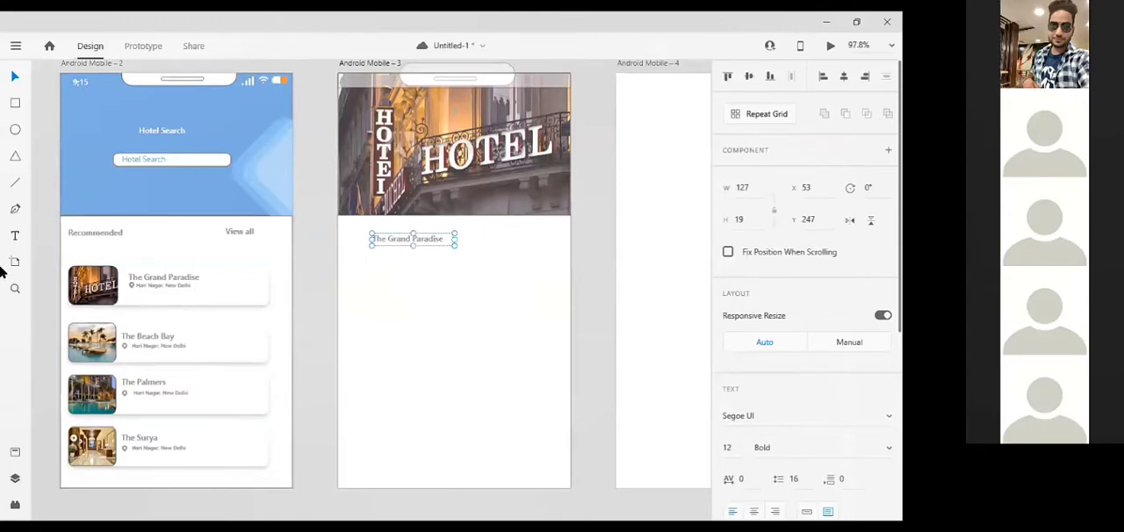
pyautogui.click(167, 298)
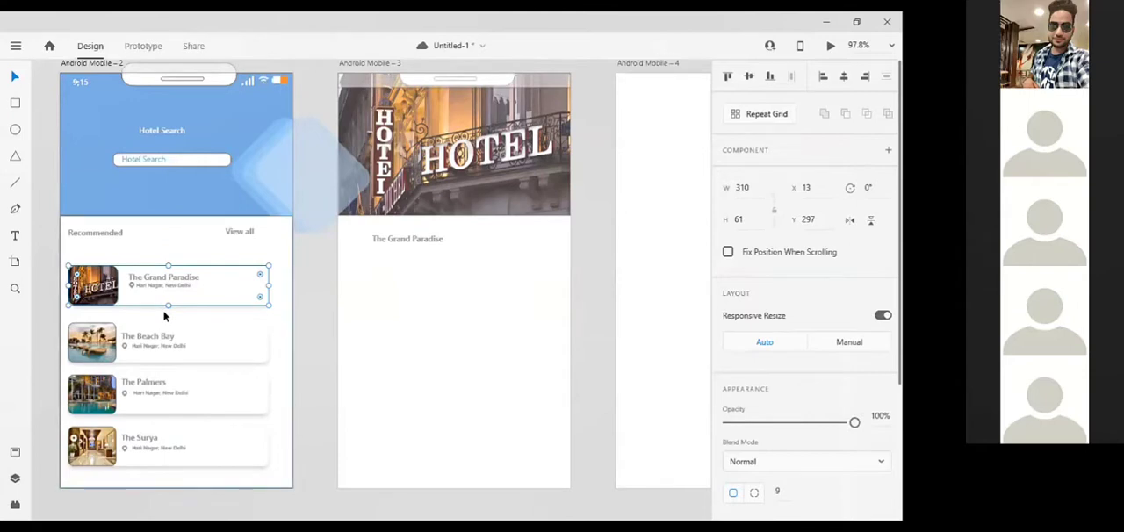
pyautogui.doubleClick(134, 301)
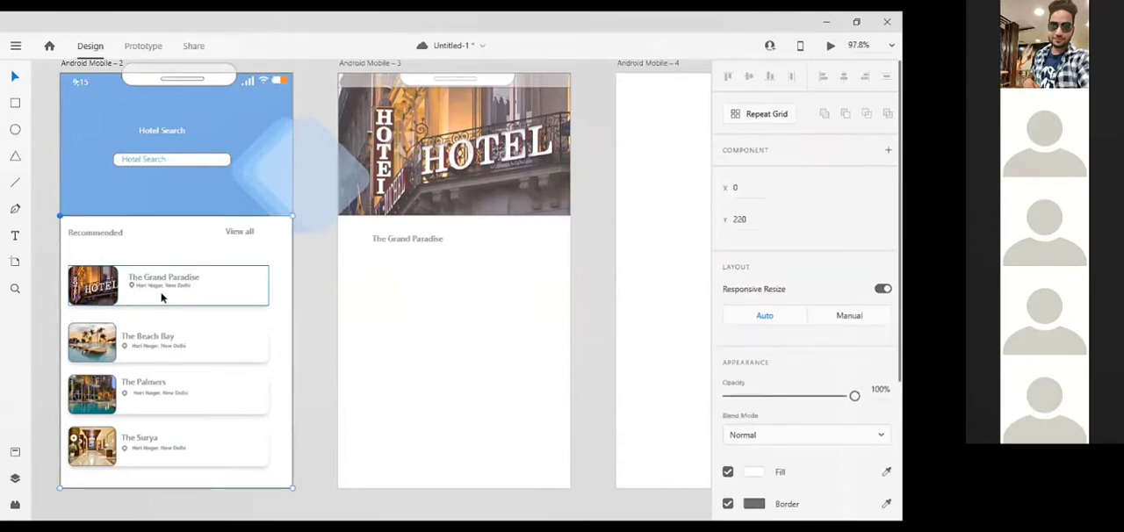
pyautogui.click(216, 288)
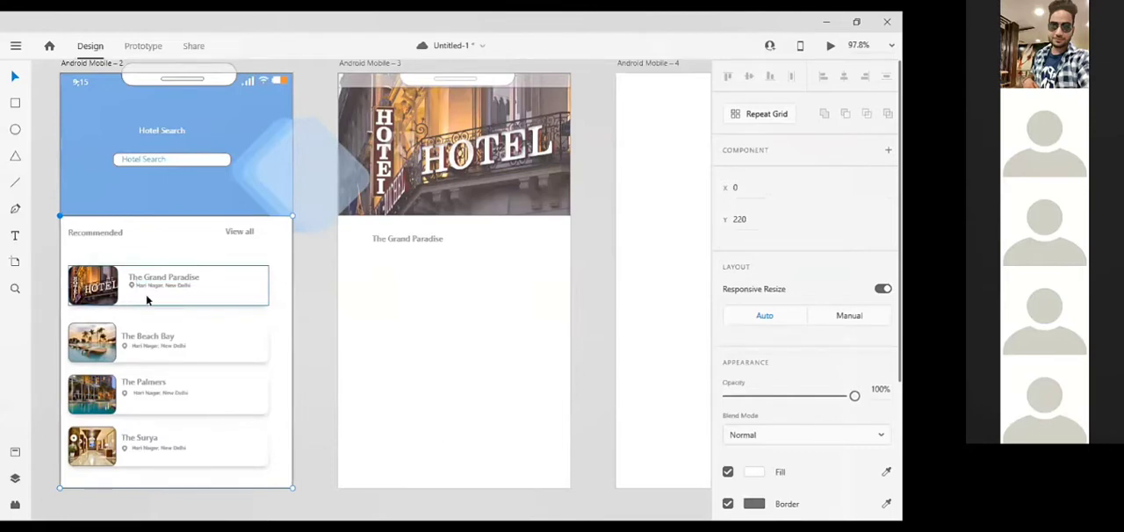
# Open the recently used wireframe kit Wires - Mobile.xd
pyautogui.click(15, 48)
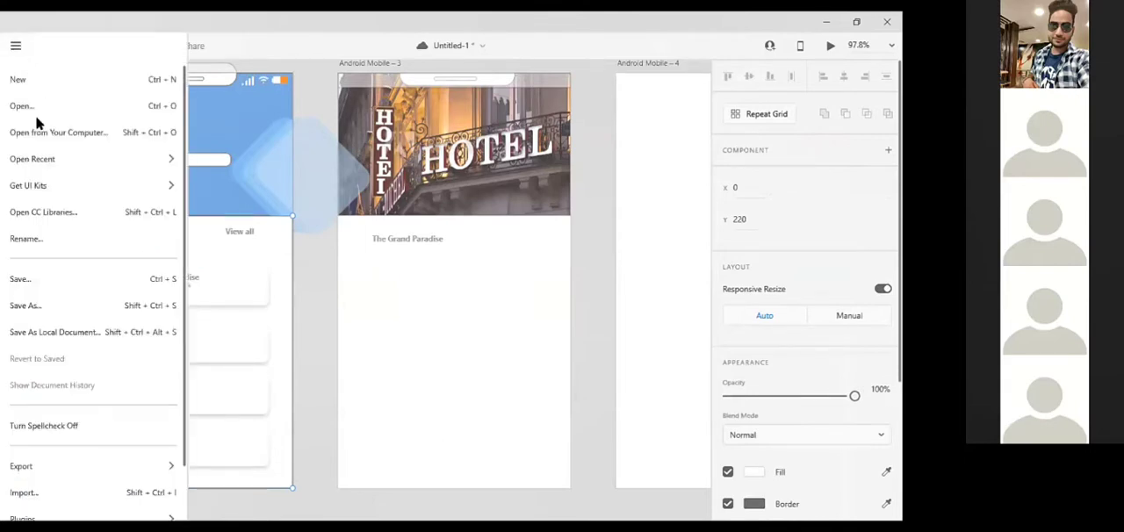
pyautogui.moveTo(32, 186)
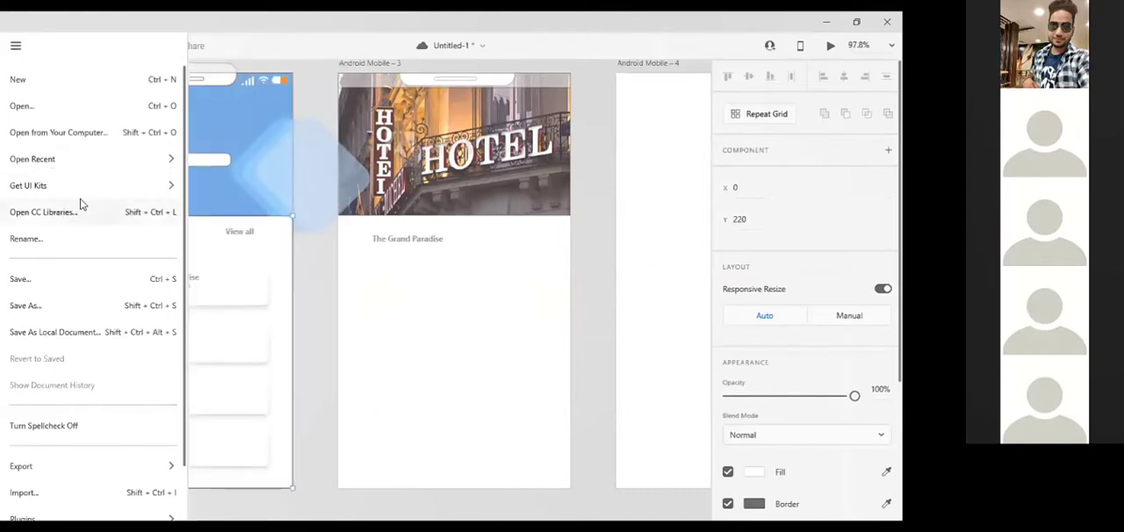
pyautogui.moveTo(148, 161)
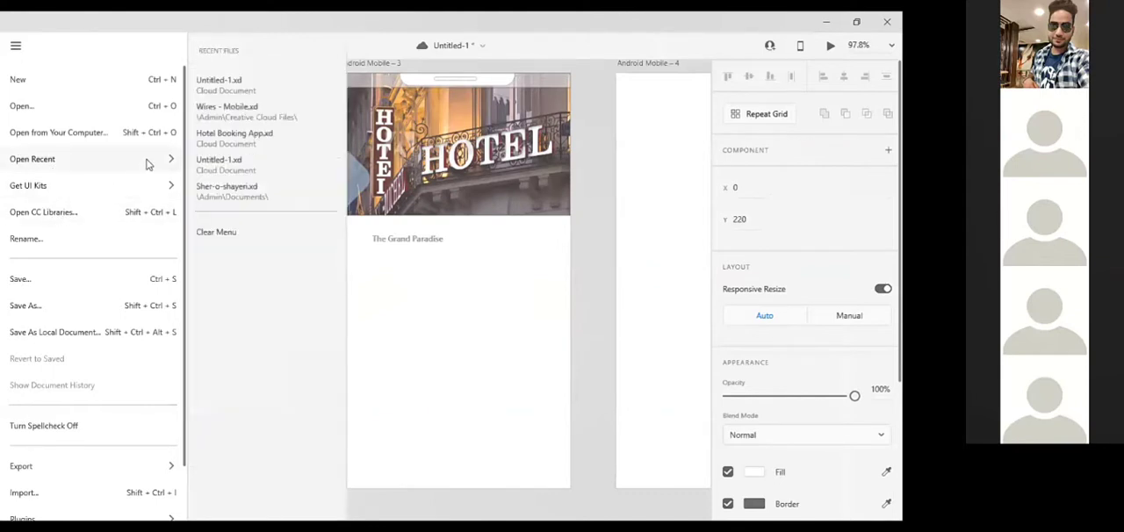
pyautogui.click(246, 112)
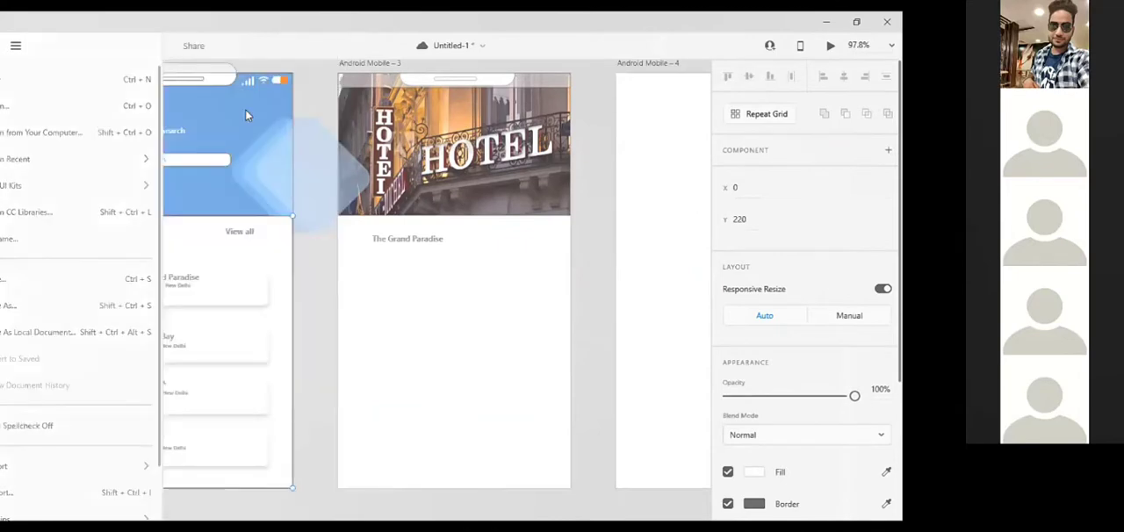
# Look through the wireframe kit's Photos & Video, Filters & Search and Search sections for a star icon
pyautogui.scroll(-5, 239, 262)
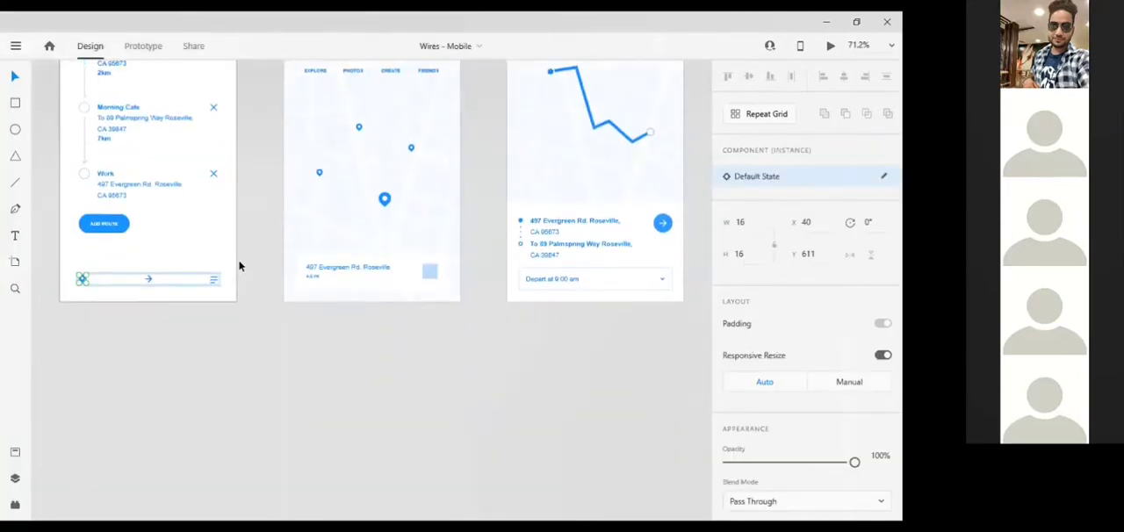
pyautogui.scroll(9, 239, 266)
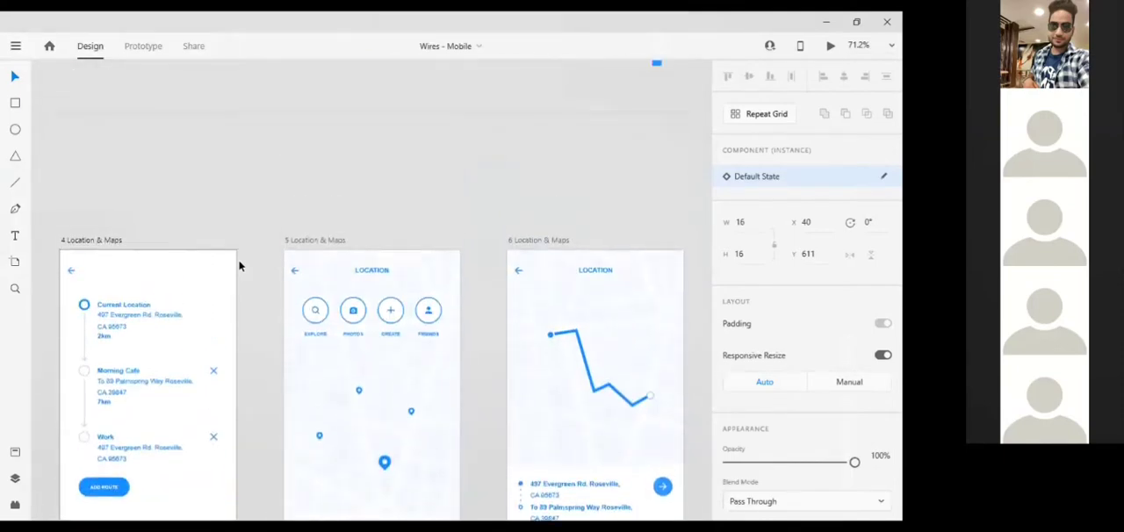
pyautogui.scroll(-10, 239, 266)
pyautogui.hscroll(10, 447, 438)
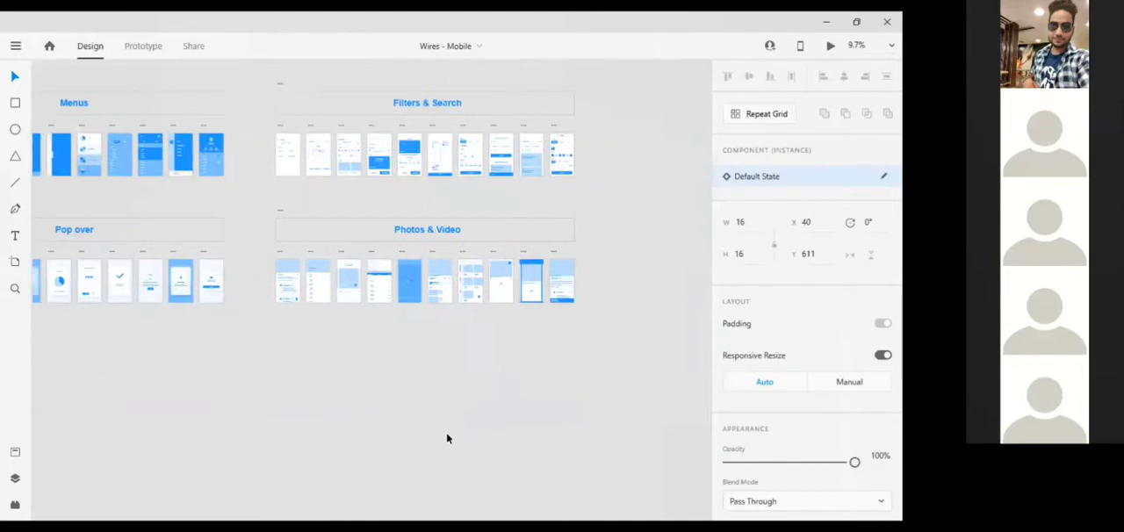
pyautogui.scroll(5, 446, 438)
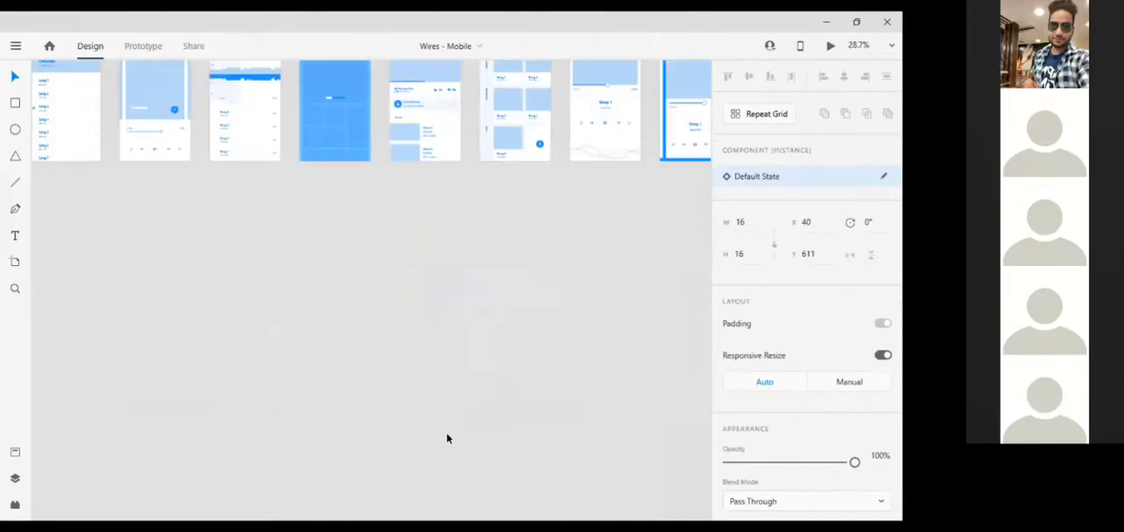
pyautogui.scroll(5, 446, 437)
pyautogui.scroll(7, 446, 438)
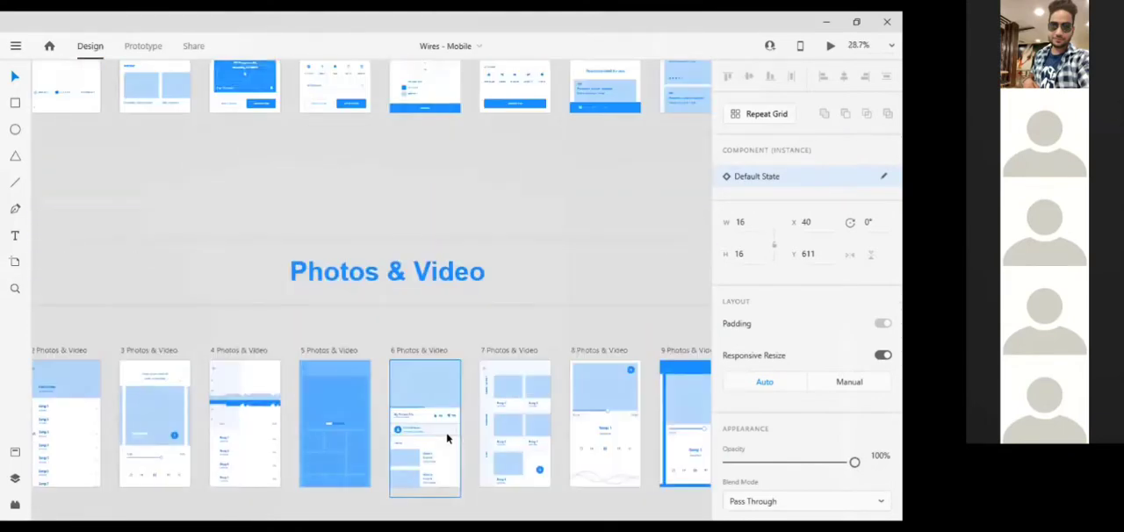
pyautogui.hscroll(-3, 447, 433)
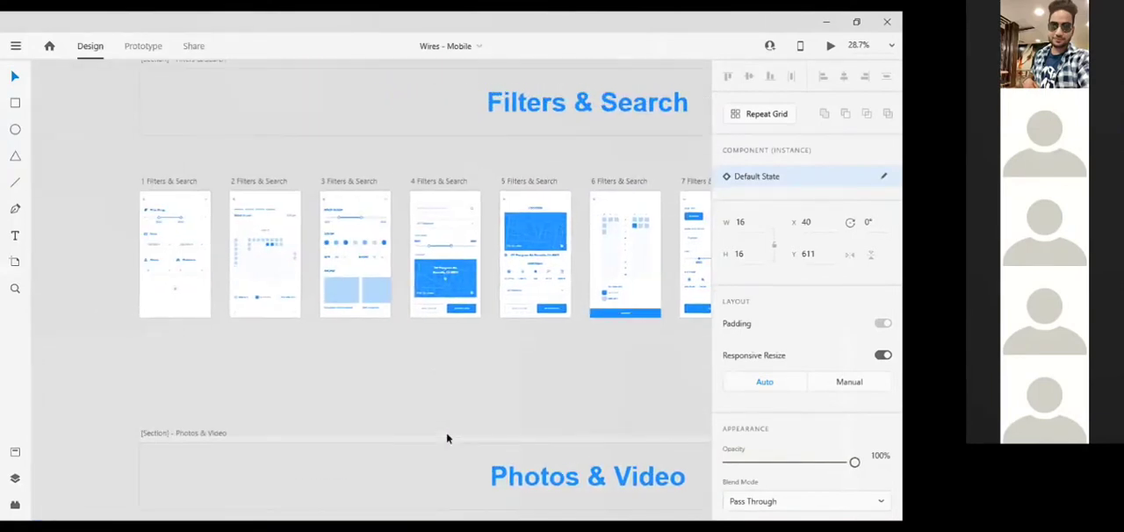
pyautogui.scroll(6, 446, 437)
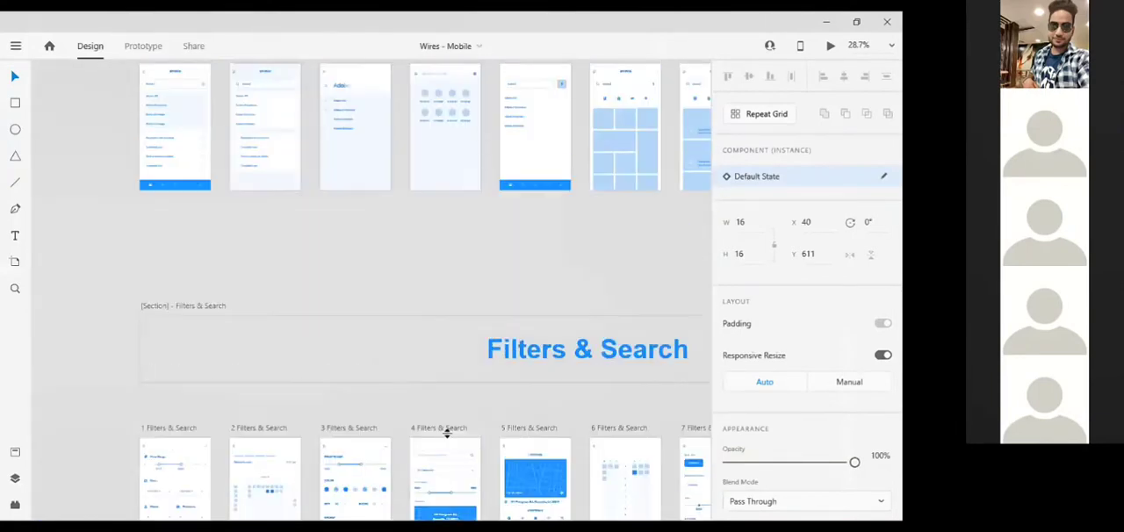
pyautogui.scroll(5, 446, 434)
pyautogui.hscroll(2, 446, 434)
pyautogui.hscroll(4, 446, 432)
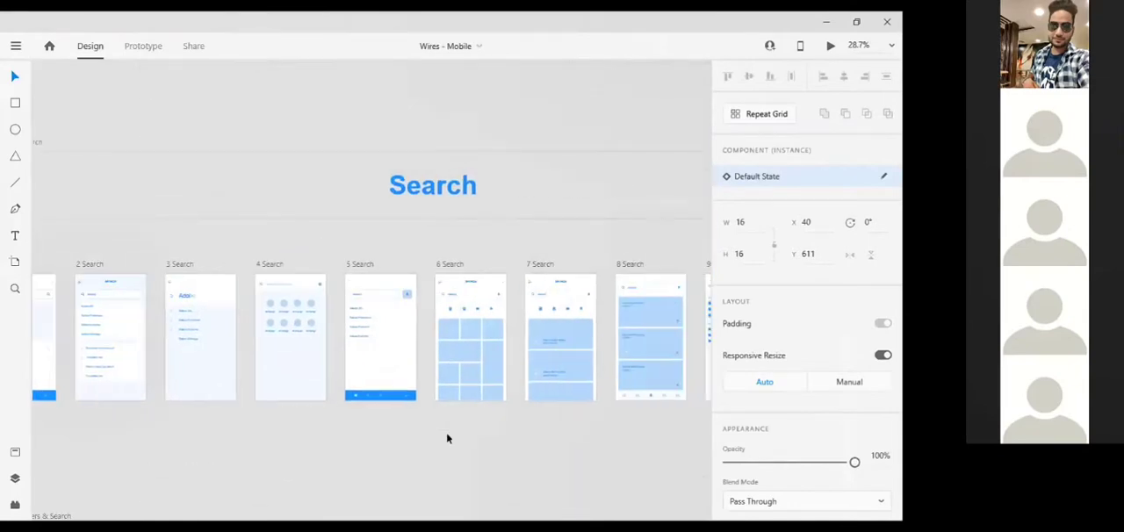
pyautogui.scroll(4, 446, 432)
pyautogui.scroll(-1, 446, 432)
pyautogui.hscroll(6, 447, 432)
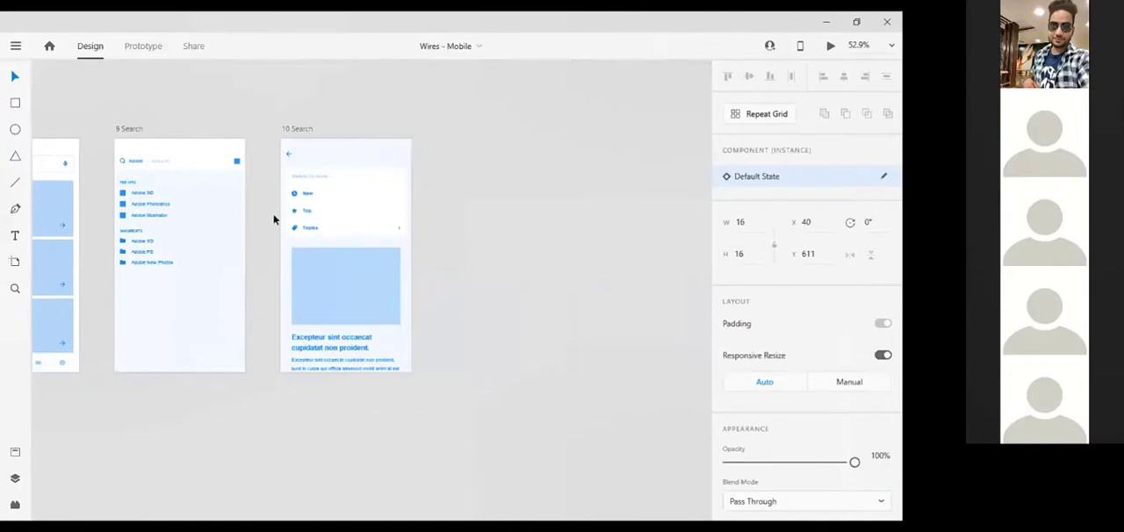
# Ungroup the option list on the 10 Search artboard and copy the star icon from its second row
pyautogui.click(294, 213)
pyautogui.hotkey('ctrl', 'shift', 'g')
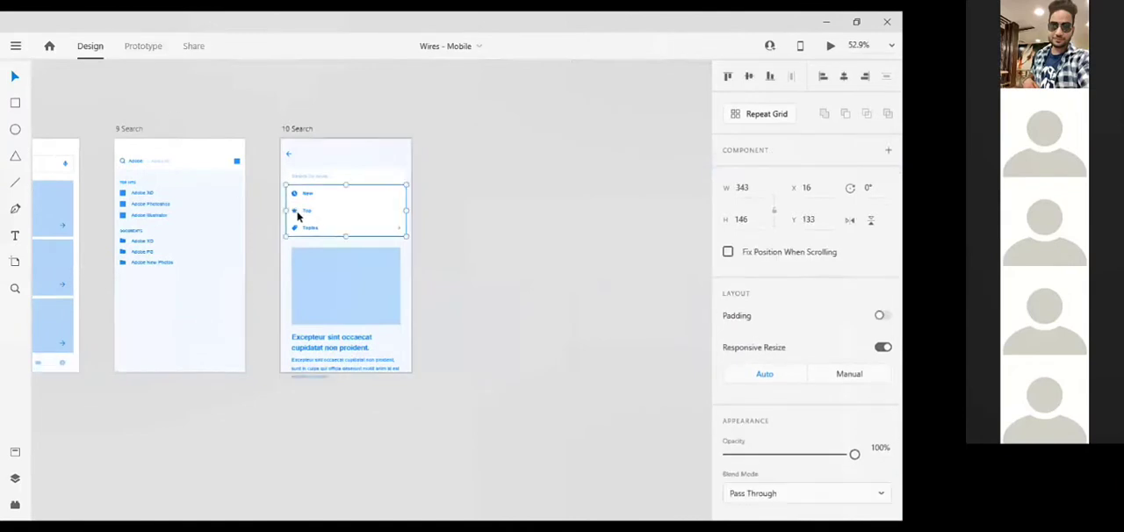
pyautogui.click(295, 211)
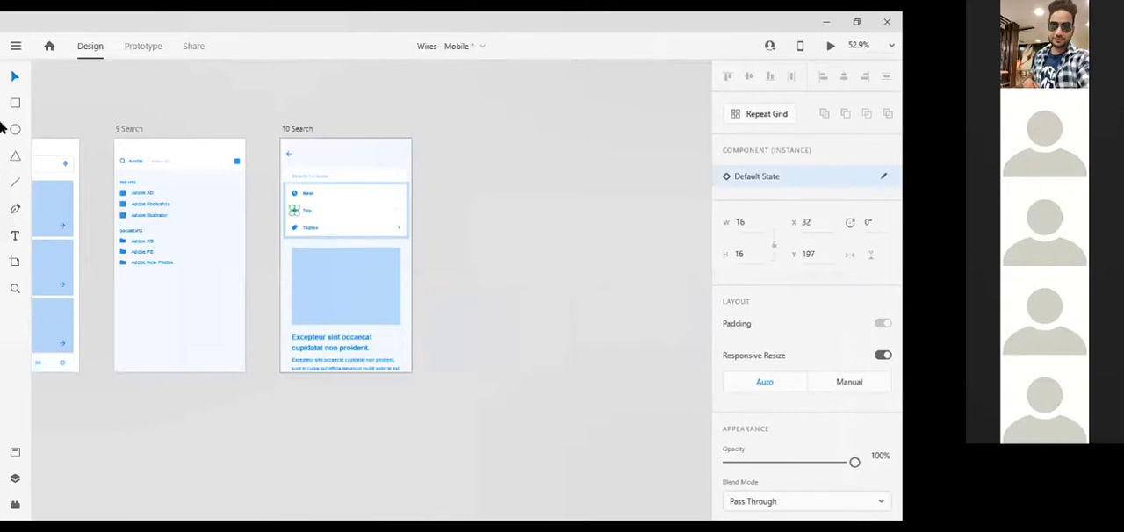
# Switch back to the Untitled-1 document and paste the star below The Grand Paradise's address on the second screen at X 106, Y 334
pyautogui.press('alt')
pyautogui.hotkey('alt', 'Tab')
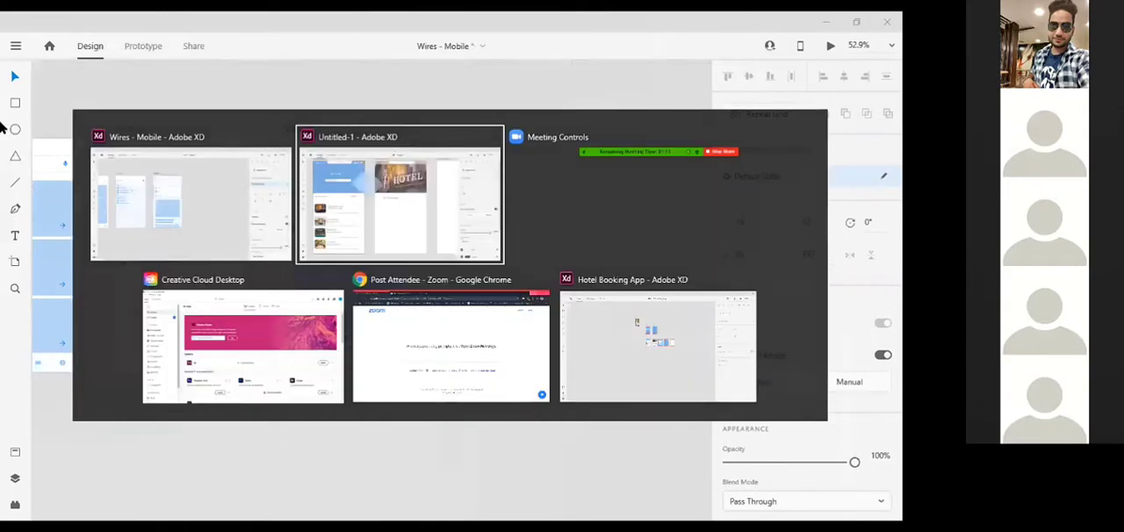
pyautogui.click(171, 288)
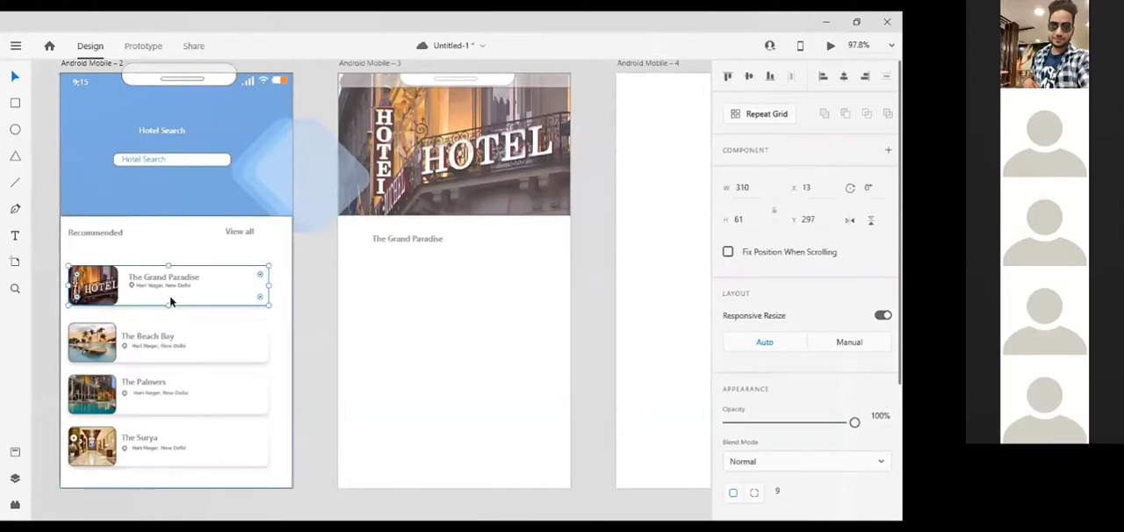
pyautogui.hotkey('ctrl', 'v')
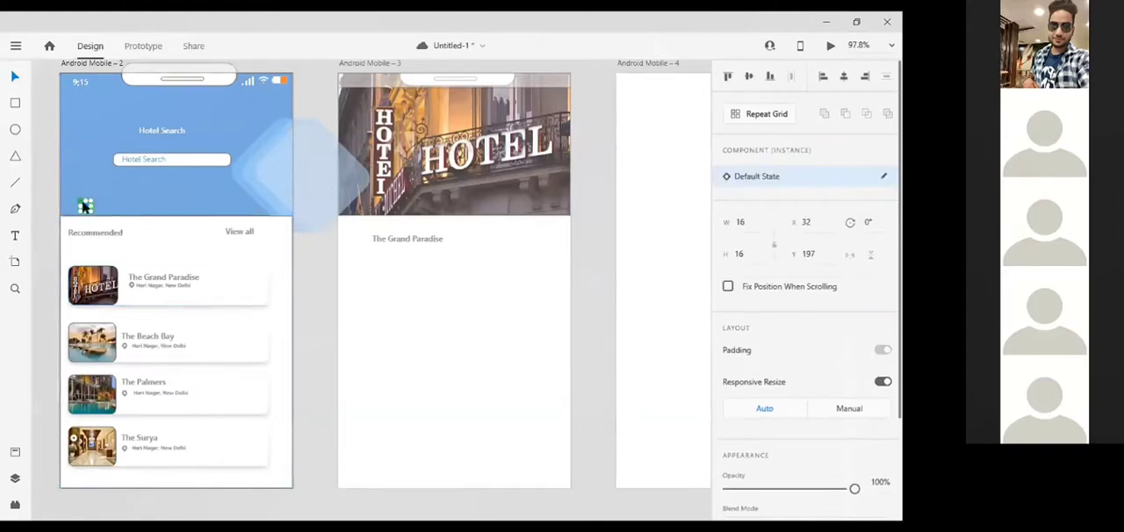
pyautogui.moveTo(85, 205); pyautogui.dragTo(133, 297)
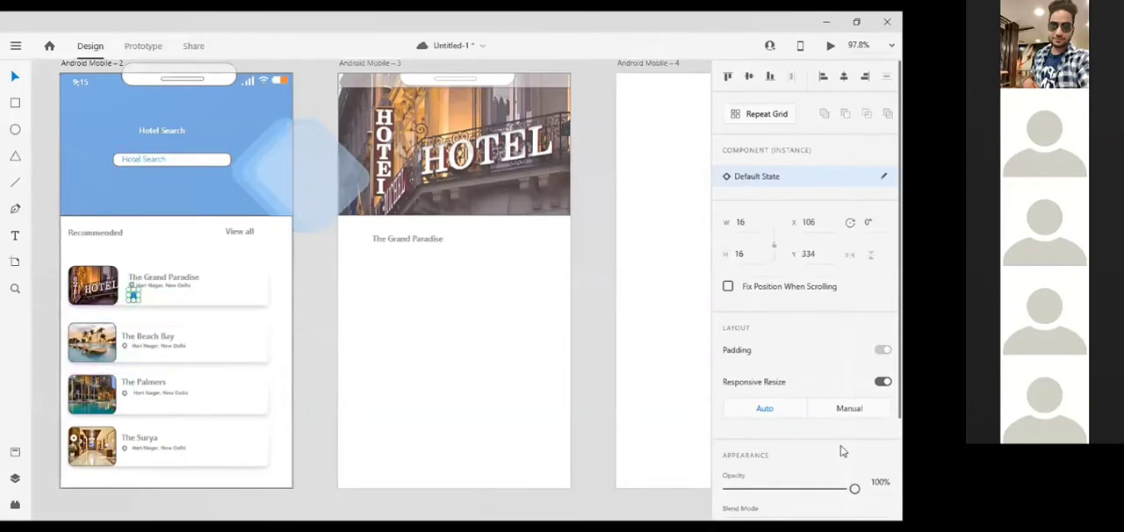
# Change the star's fill to golden orange #D69F1E
pyautogui.scroll(-3, 841, 451)
pyautogui.click(753, 434)
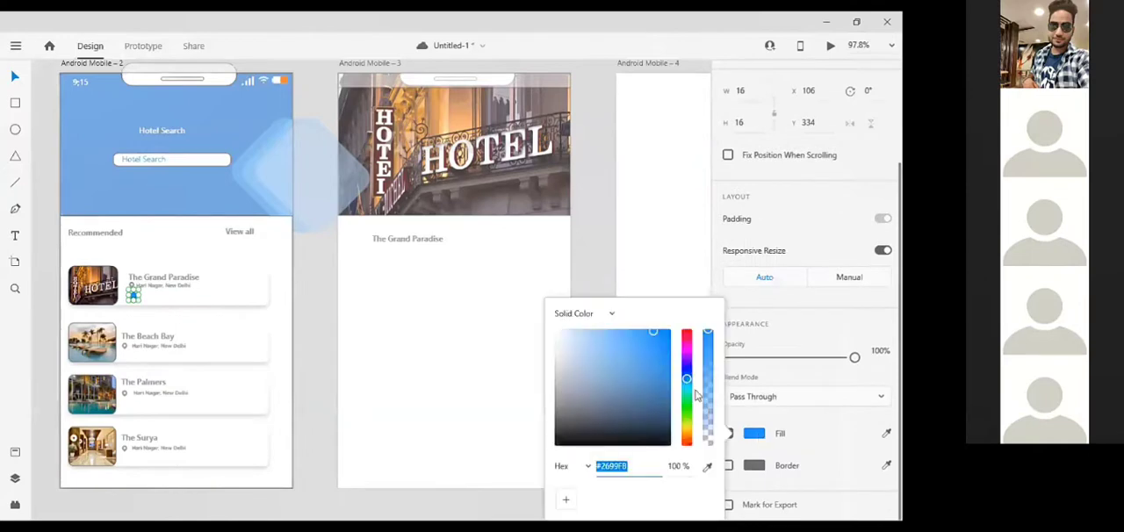
pyautogui.moveTo(689, 431); pyautogui.dragTo(688, 436)
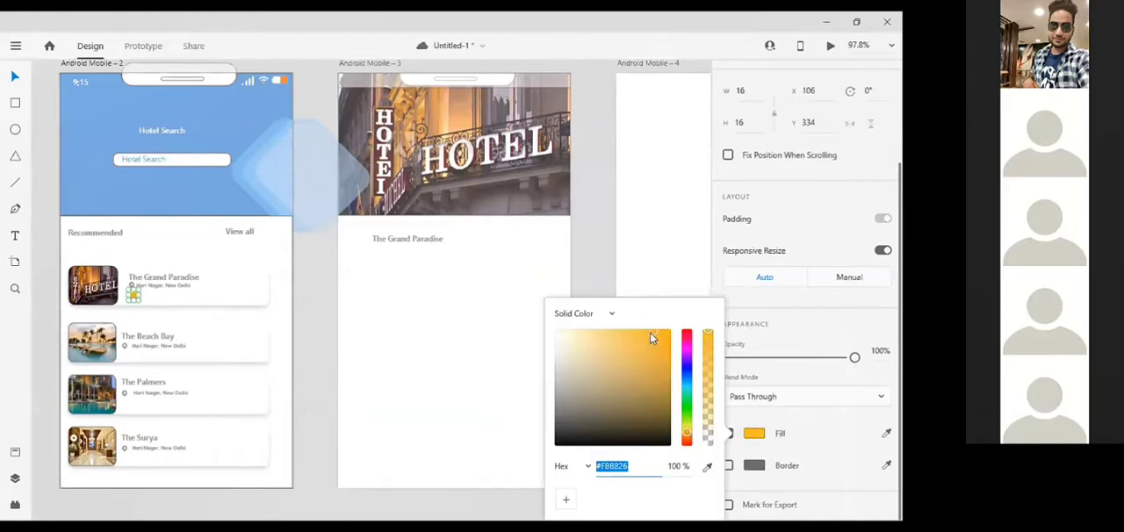
pyautogui.moveTo(650, 333); pyautogui.dragTo(655, 348)
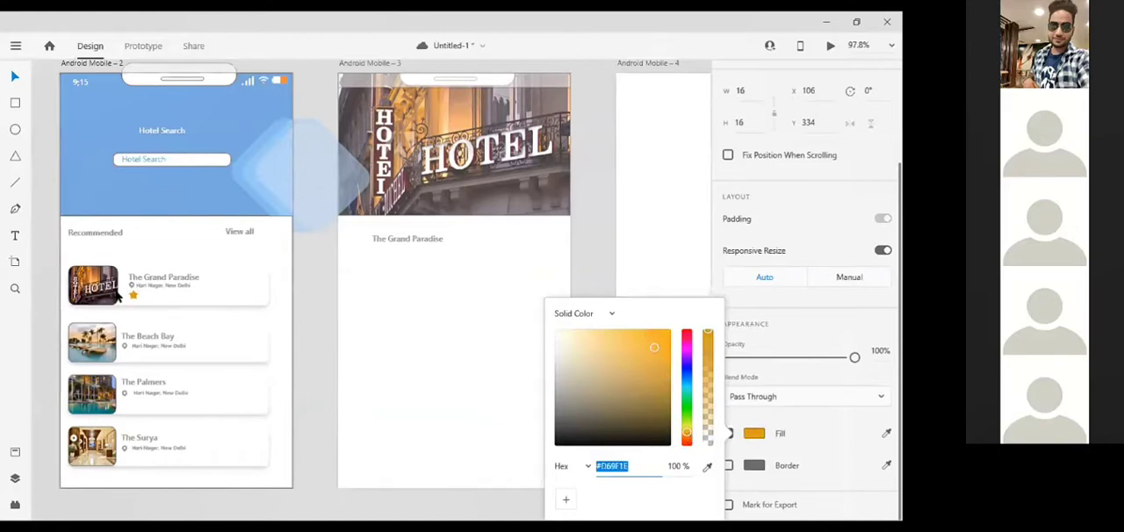
# Duplicate the star into a row of five below the address, and make the fifth an unfilled star with a grey border
pyautogui.scroll(5, 117, 297)
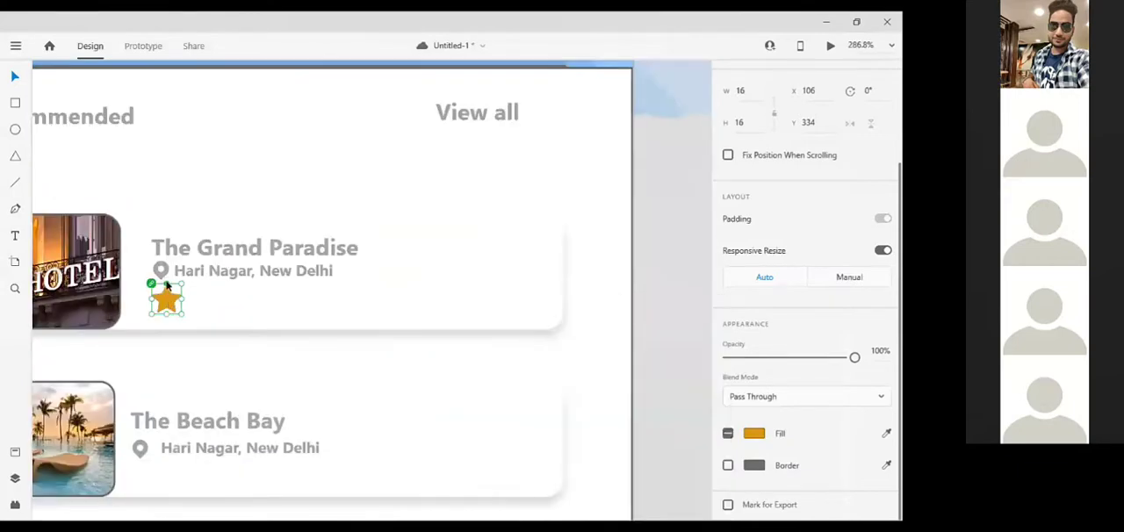
pyautogui.hotkey('ctrl', 'v')
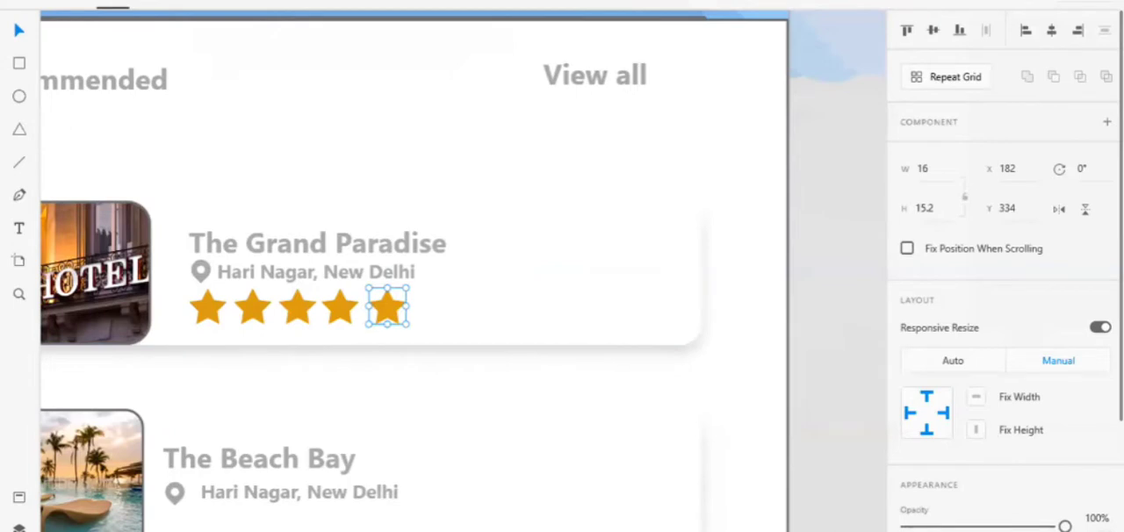
pyautogui.scroll(-5, 1006, 270)
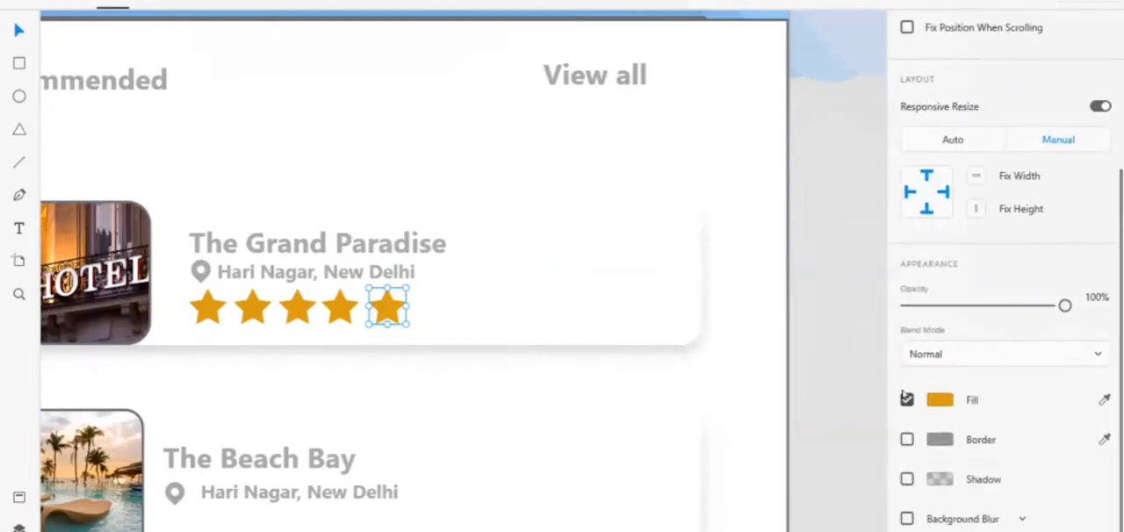
pyautogui.click(907, 401)
pyautogui.click(907, 439)
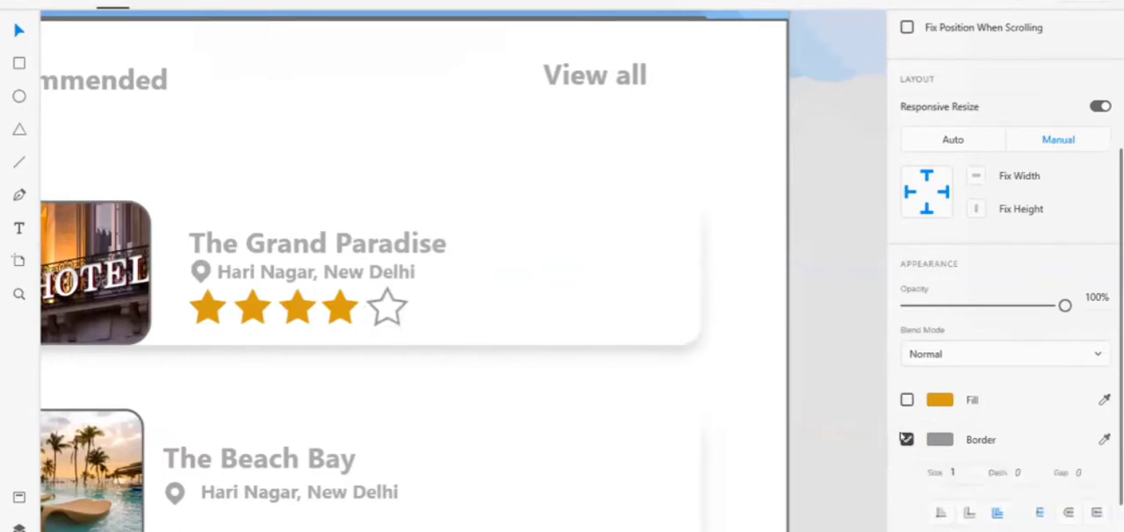
pyautogui.click(821, 395)
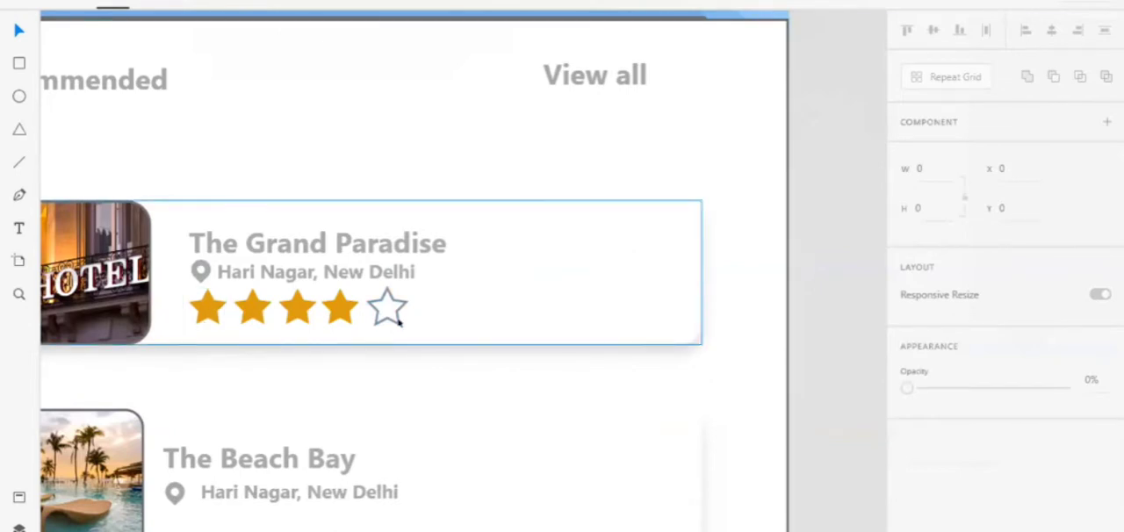
pyautogui.scroll(-3, 398, 323)
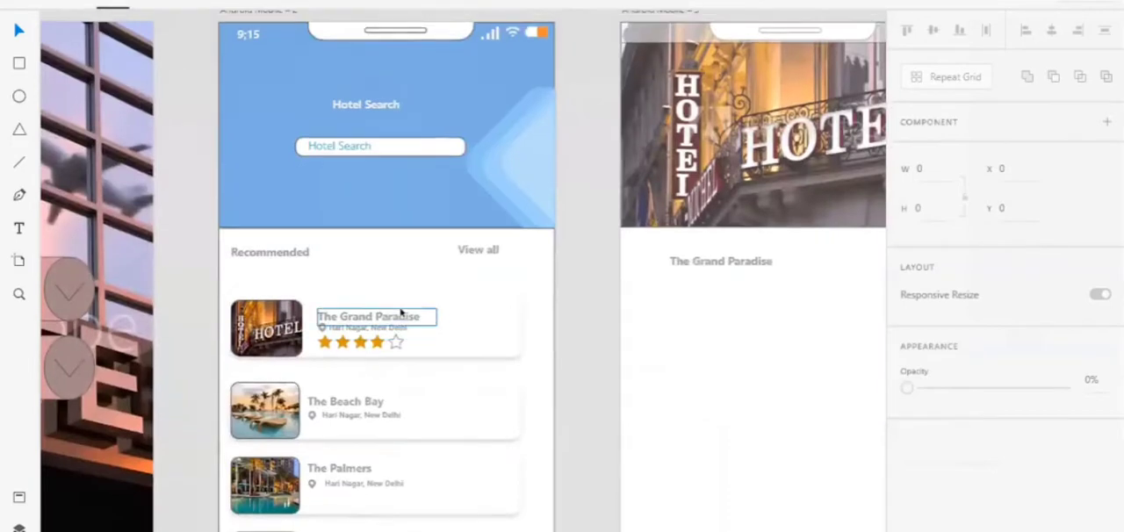
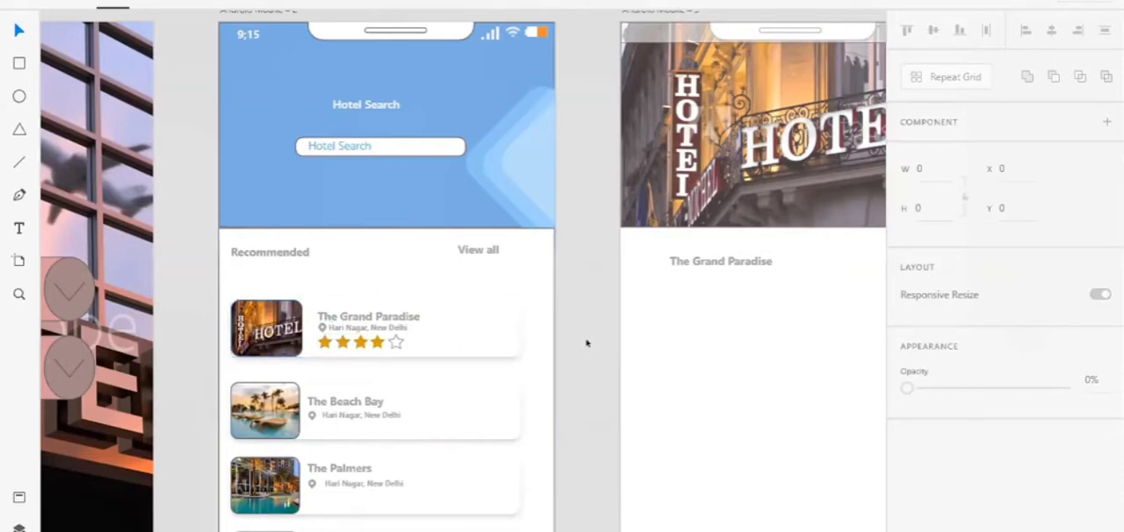
# Enlarge the text box of The Grand Paradise title on the third screen to about 229 by 49
pyautogui.hscroll(5, 584, 350)
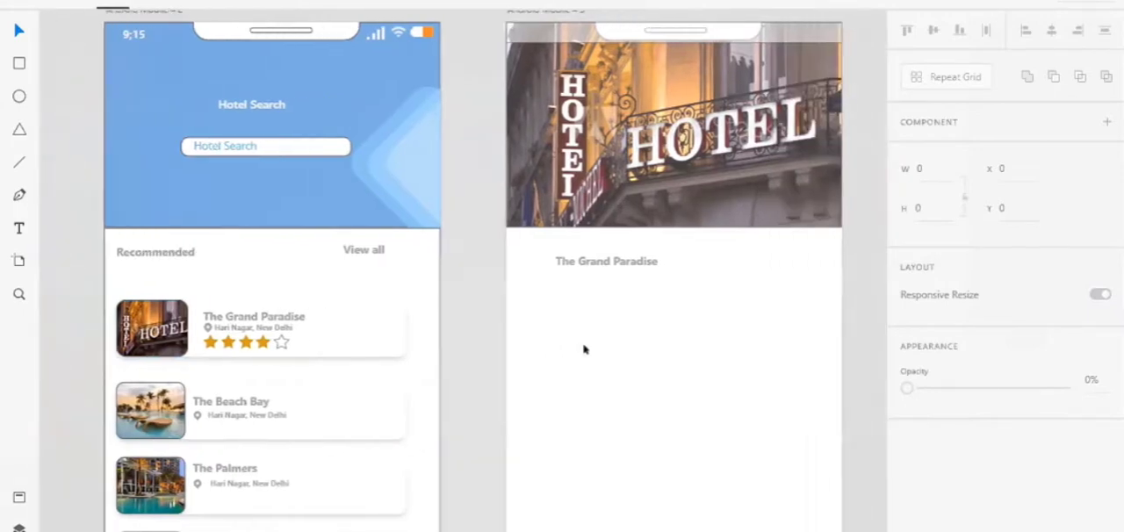
pyautogui.hscroll(1, 584, 349)
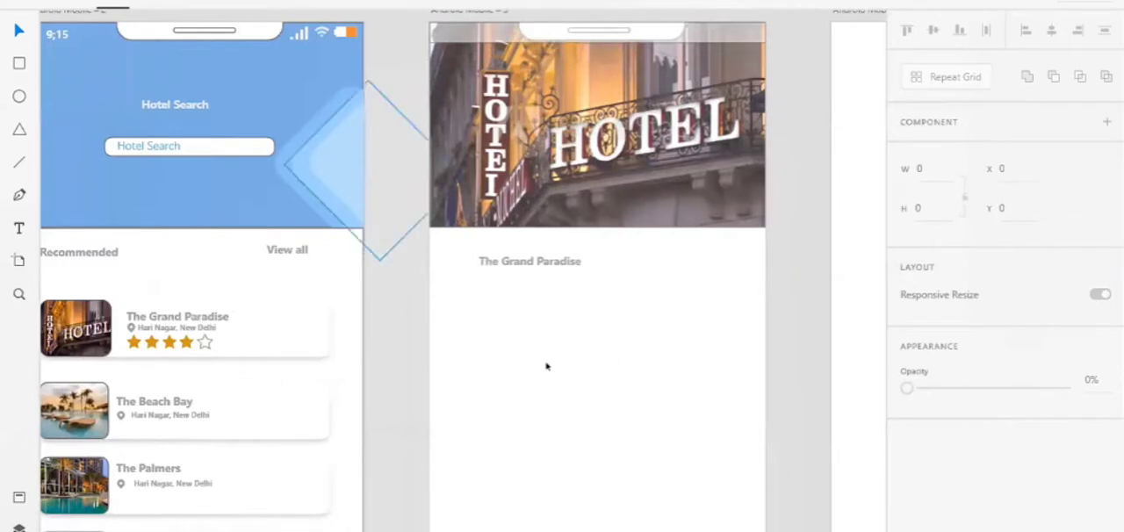
pyautogui.hscroll(2, 381, 276)
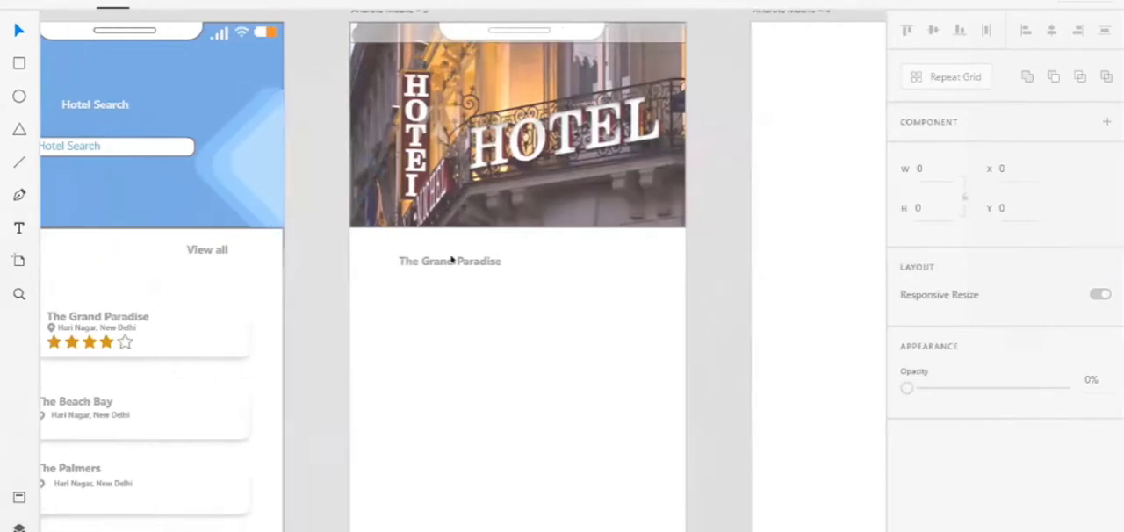
pyautogui.click(452, 260)
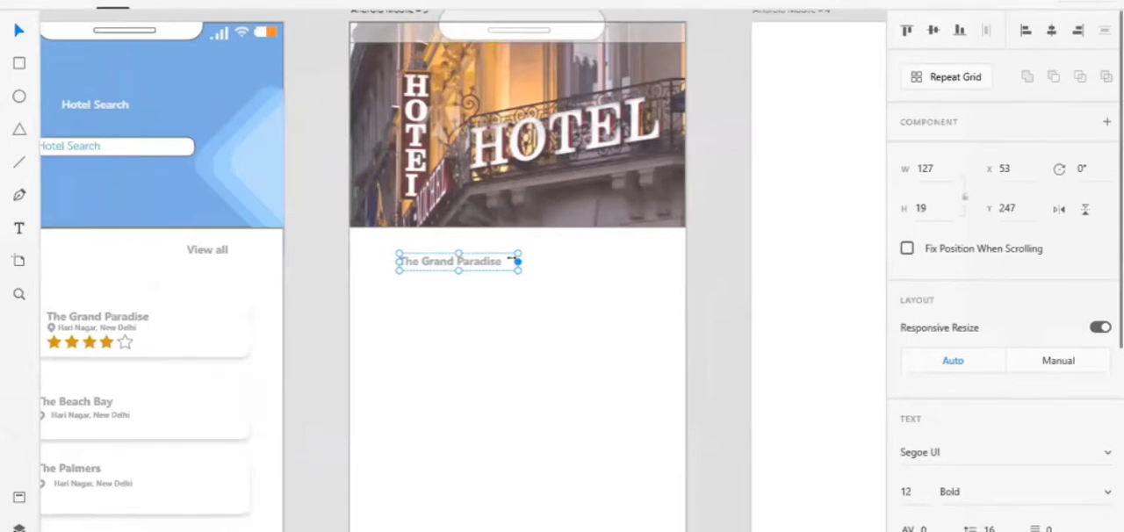
pyautogui.moveTo(518, 261); pyautogui.dragTo(613, 261)
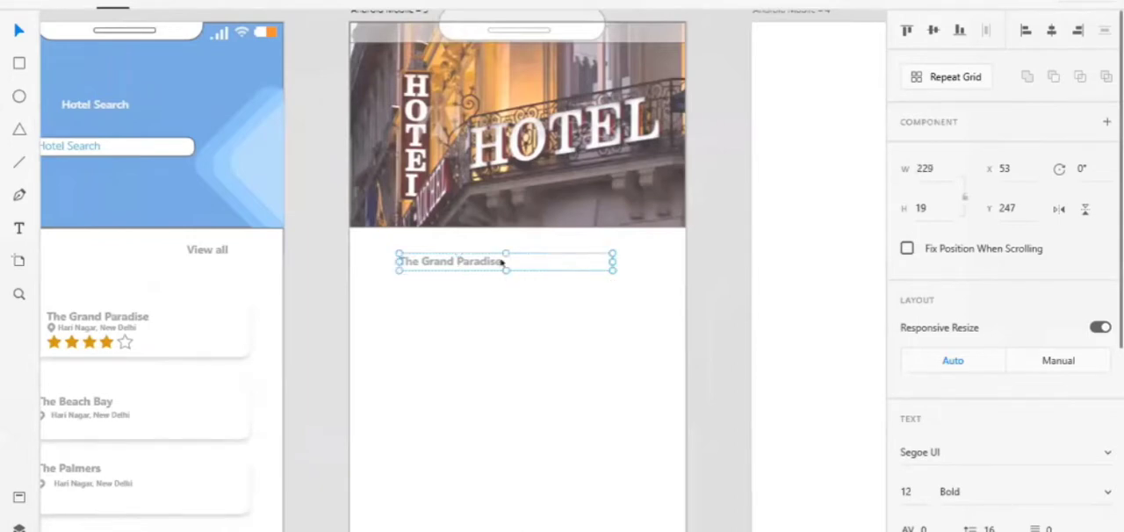
pyautogui.moveTo(498, 265); pyautogui.dragTo(497, 299)
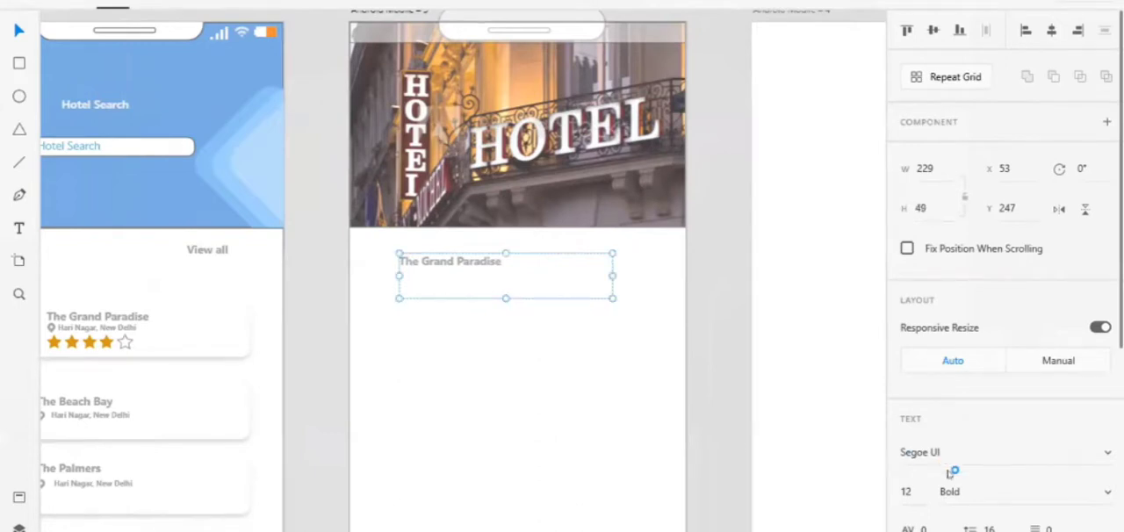
# Set the title's font size to 20 and shift it left to X 45
pyautogui.click(906, 490)
pyautogui.write('20')
pyautogui.press('Return')
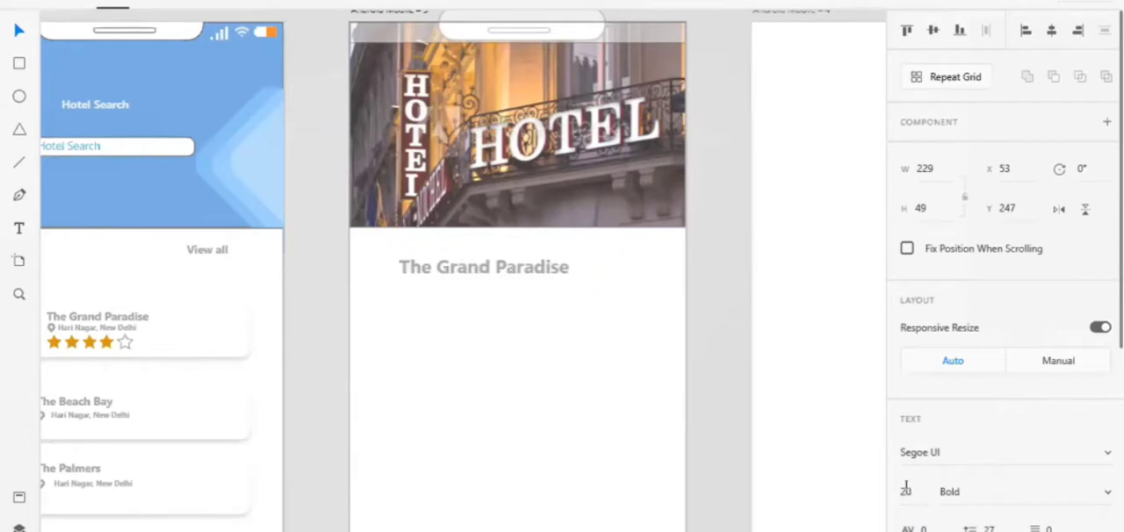
pyautogui.press('Left')
pyautogui.press('Left')
pyautogui.press('Left')
pyautogui.press('Left')
pyautogui.press('Left')
pyautogui.press('Left')
pyautogui.press('Left')
pyautogui.press('Left')
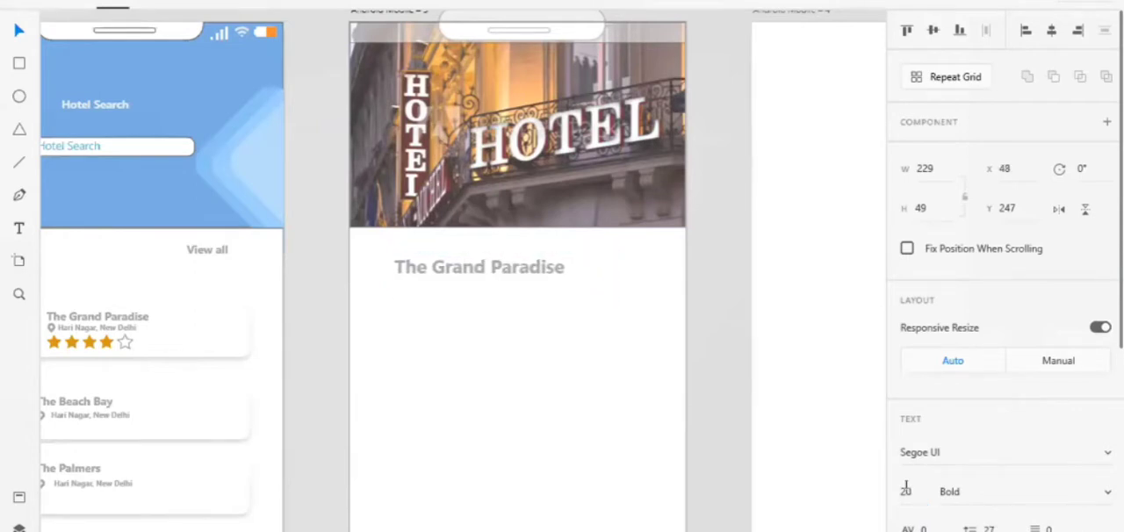
pyautogui.click(466, 460)
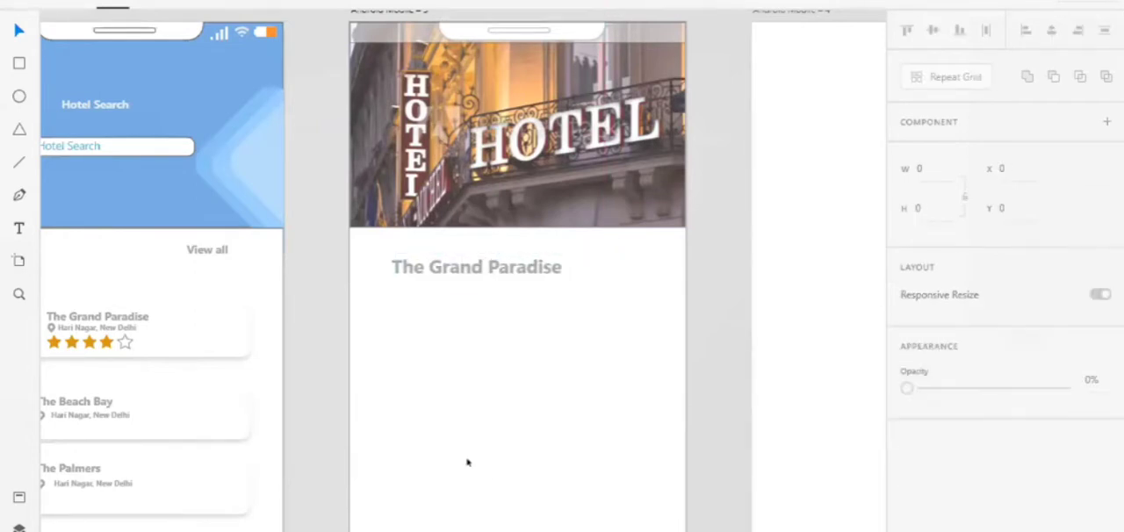
# Copy the address text from The Grand Paradise card and place it below the detail screen's title at about X 69, Y 306
pyautogui.click(85, 327)
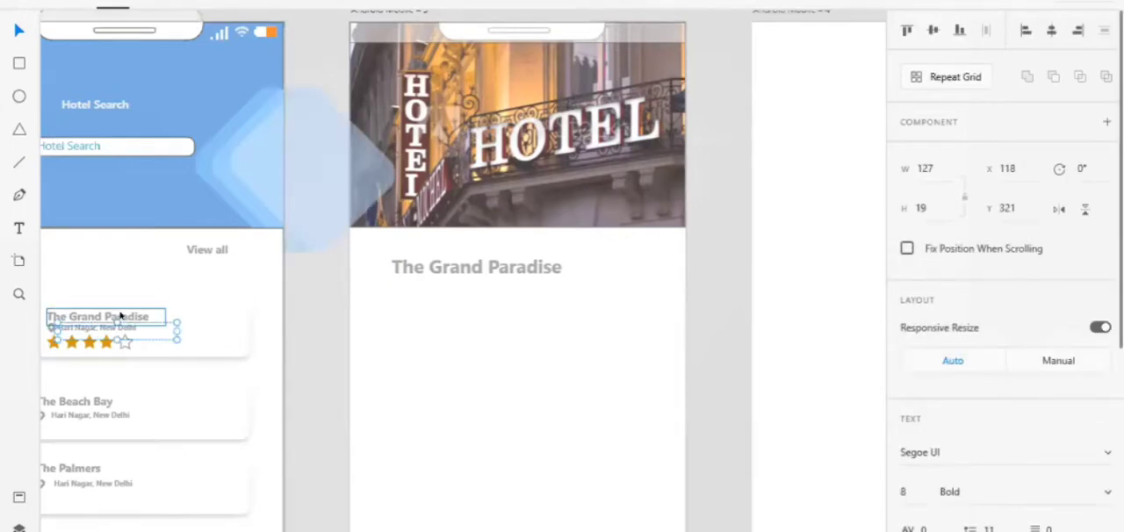
pyautogui.click(475, 311)
pyautogui.hotkey('ctrl', 'v')
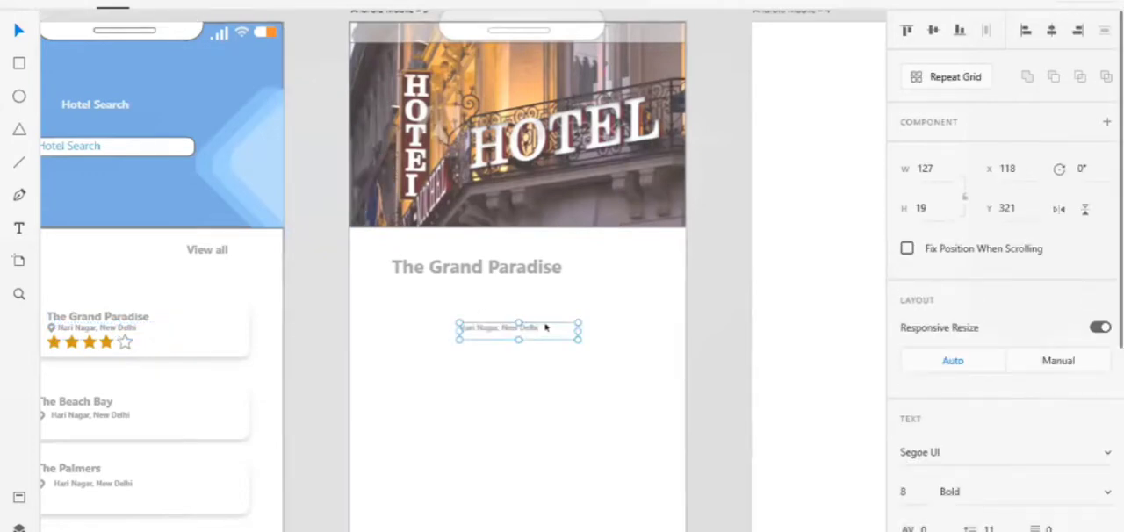
pyautogui.moveTo(545, 327); pyautogui.dragTo(501, 314)
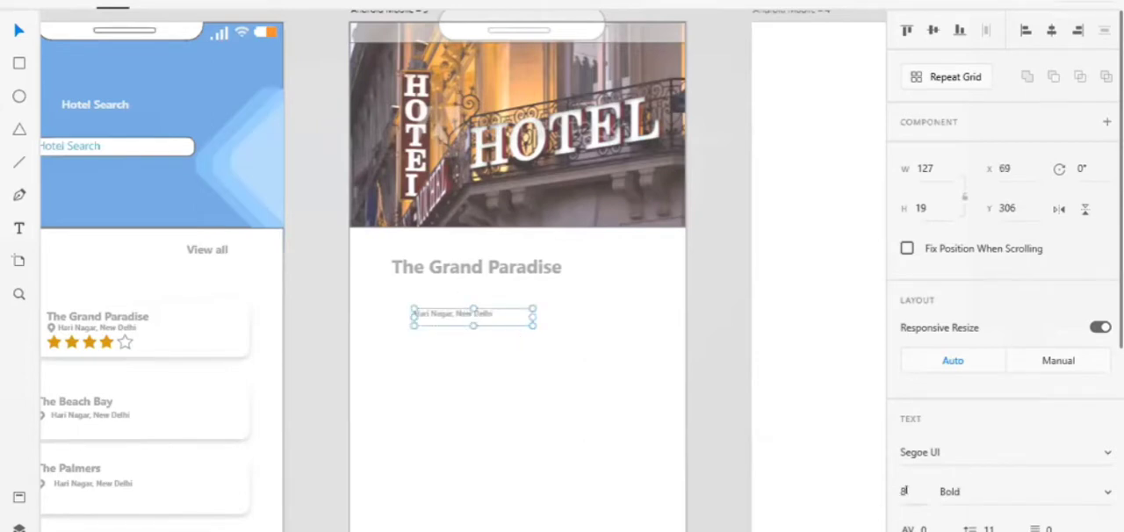
# Set the pasted address text to font size 13 and Regular weight
pyautogui.write('15')
pyautogui.press('Return')
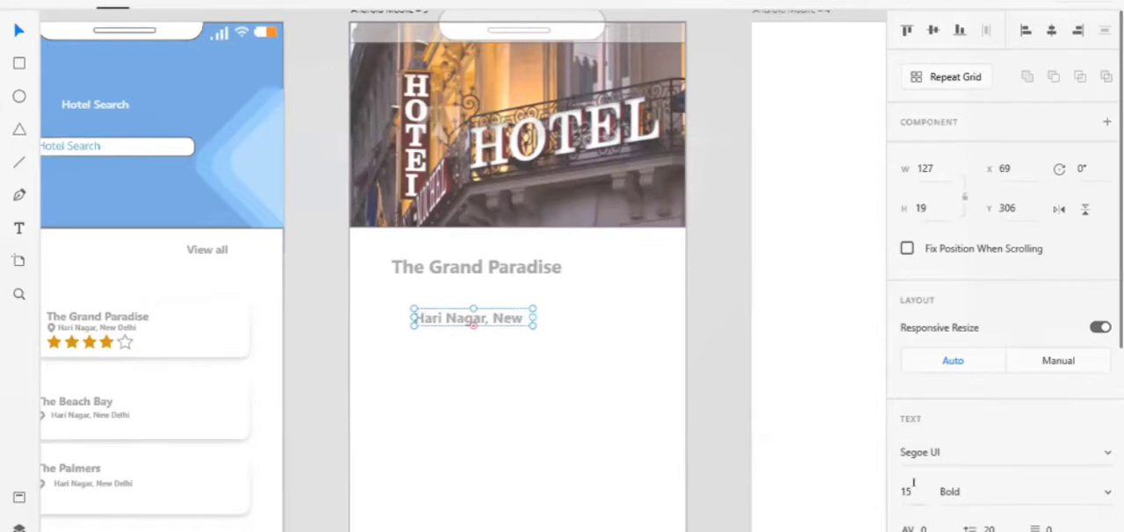
pyautogui.click(914, 484)
pyautogui.write('13')
pyautogui.press('Return')
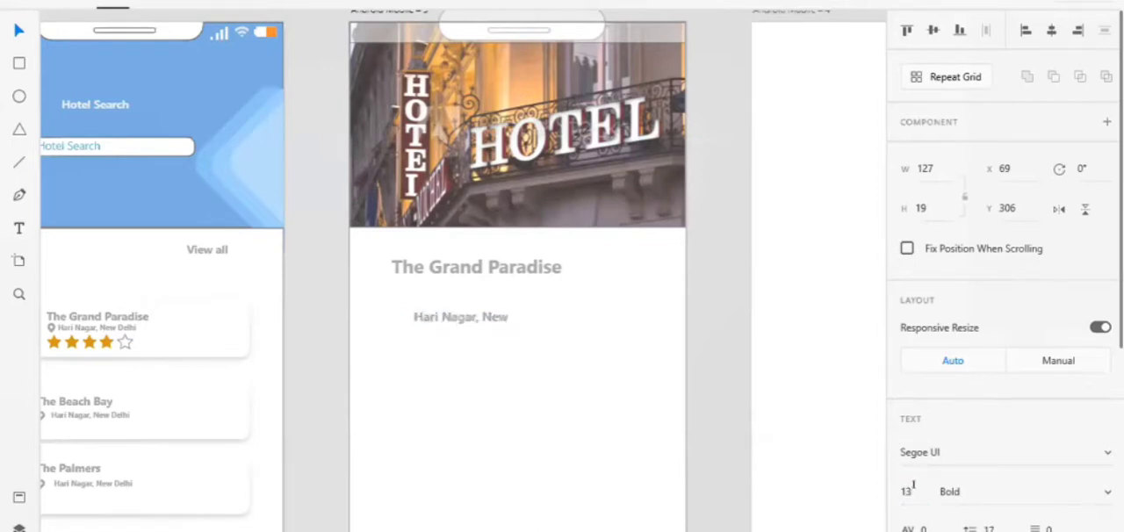
pyautogui.click(959, 491)
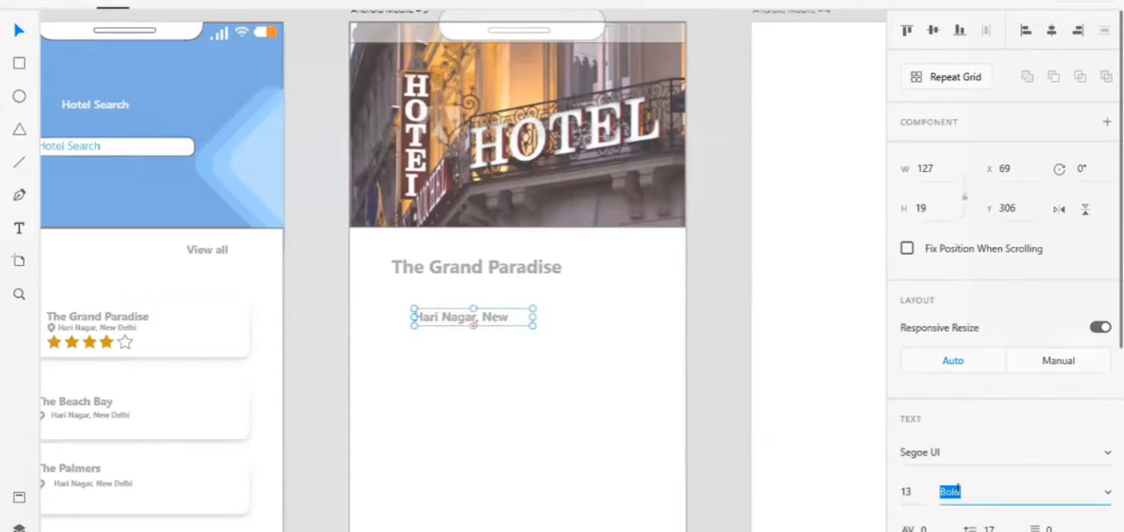
pyautogui.write('Regular')
pyautogui.press('Return')
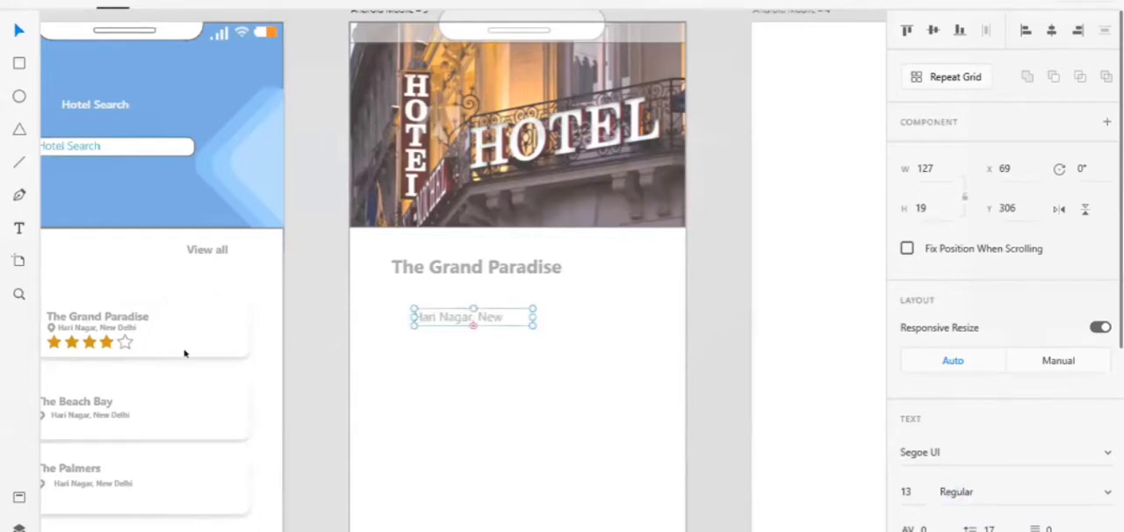
# Copy the location pin from The Grand Paradise card onto the detail screen and move the address text to about X 77, Y 301
pyautogui.doubleClick(49, 327)
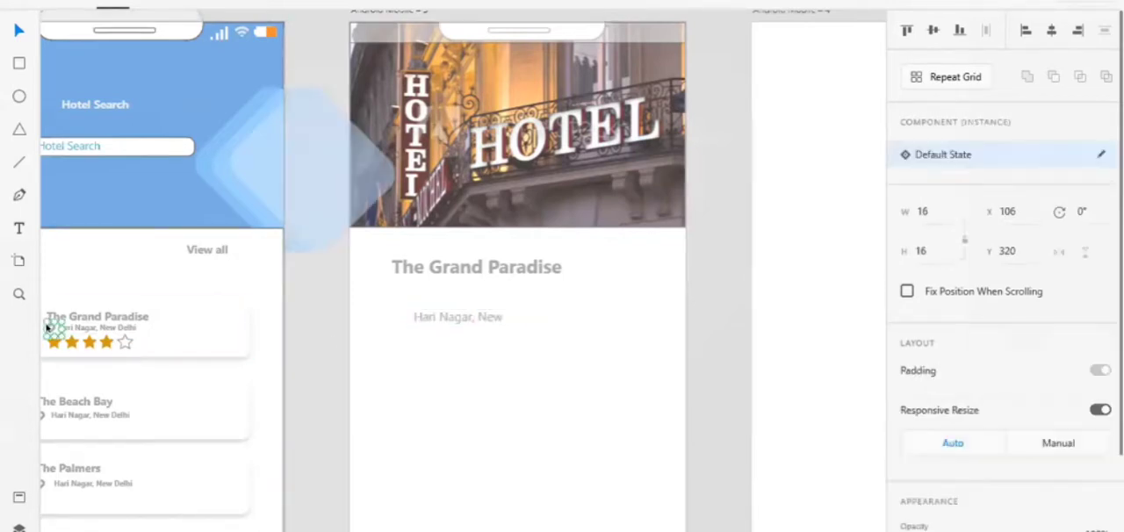
pyautogui.click(384, 315)
pyautogui.hotkey('ctrl', 'v')
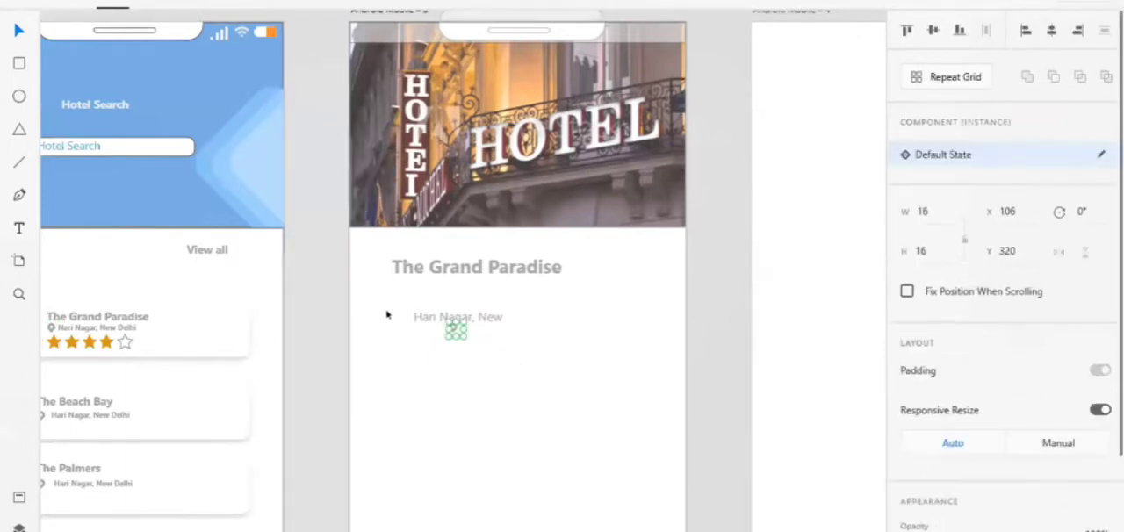
pyautogui.click(452, 324)
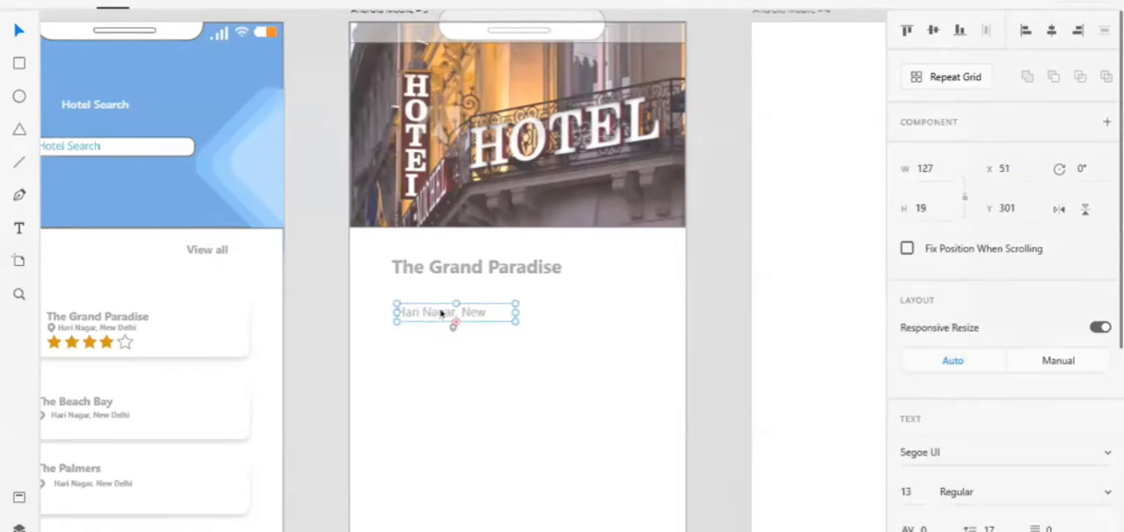
pyautogui.moveTo(444, 313); pyautogui.dragTo(466, 315)
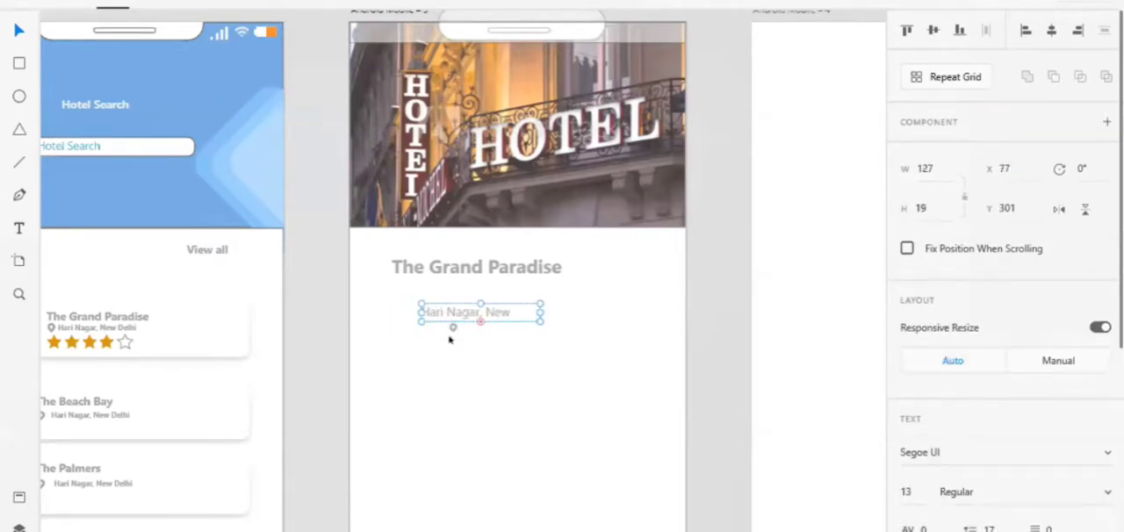
# Enlarge the pasted location pin to about 27 by 22 and align it just left of the address text
pyautogui.click(452, 329)
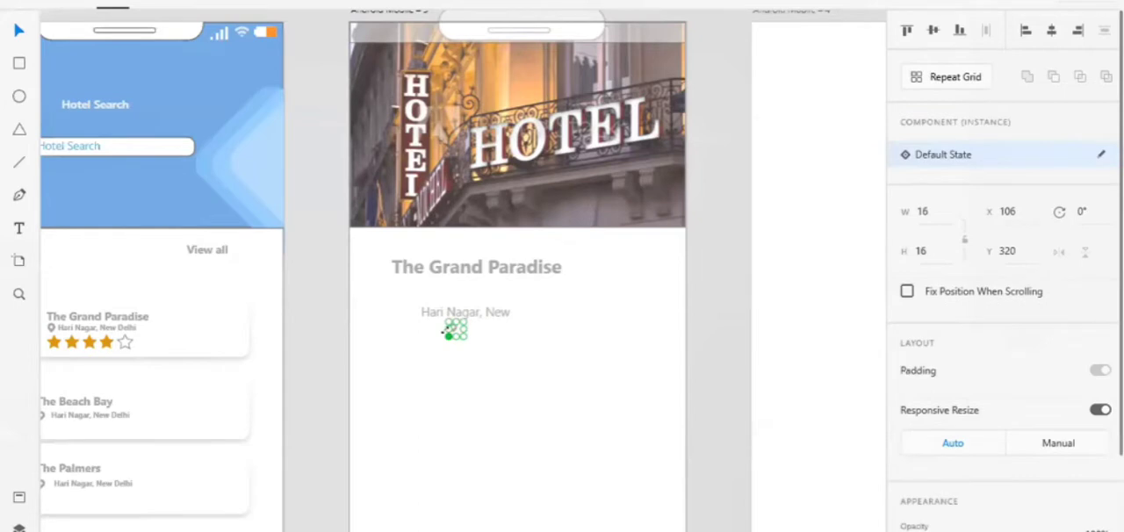
pyautogui.moveTo(445, 332); pyautogui.dragTo(412, 330)
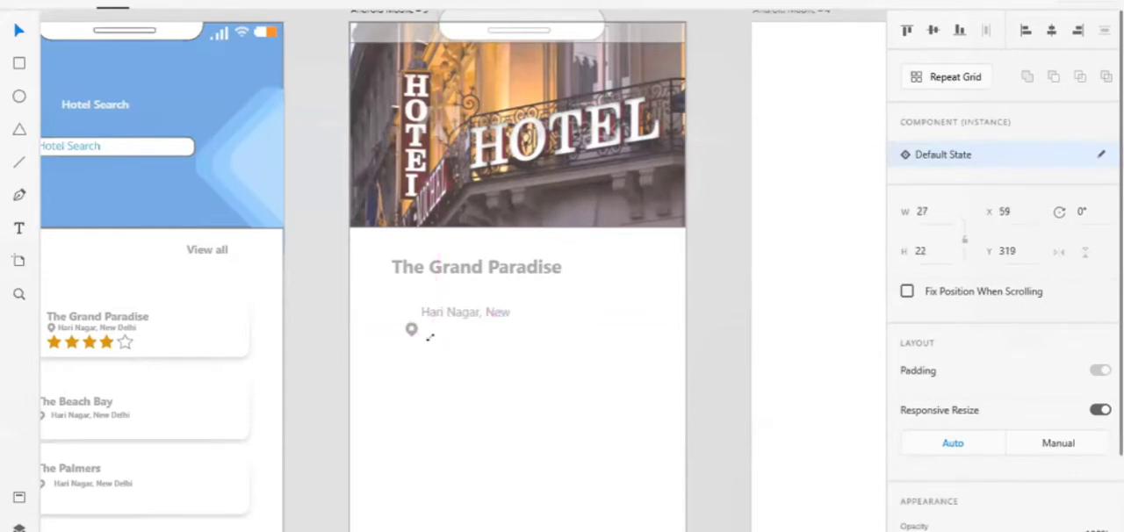
pyautogui.press('Up')
pyautogui.press('Up')
pyautogui.press('Up')
pyautogui.press('Up')
pyautogui.press('Up')
pyautogui.press('Up')
pyautogui.press('Up')
pyautogui.press('Up')
pyautogui.press('Up')
pyautogui.press('Up')
pyautogui.press('Up')
pyautogui.press('Up')
pyautogui.press('Up')
pyautogui.press('Up')
pyautogui.press('Up')
pyautogui.press('Up')
pyautogui.press('Up')
pyautogui.press('Up')
pyautogui.press('Left')
pyautogui.press('Left')
pyautogui.press('Left')
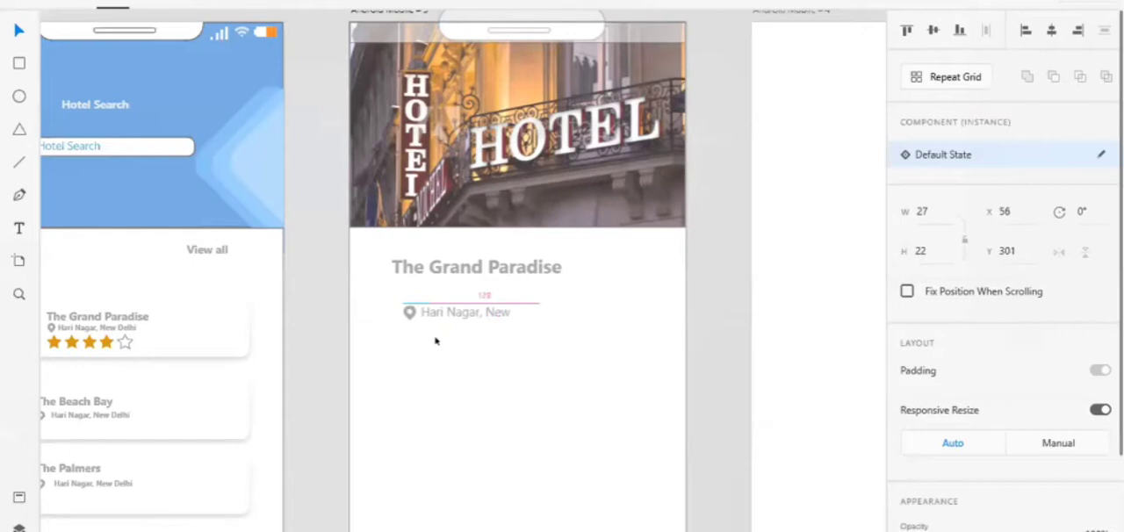
pyautogui.press('Up')
pyautogui.press('Up')
pyautogui.press('Left')
pyautogui.press('Up')
pyautogui.click(436, 339)
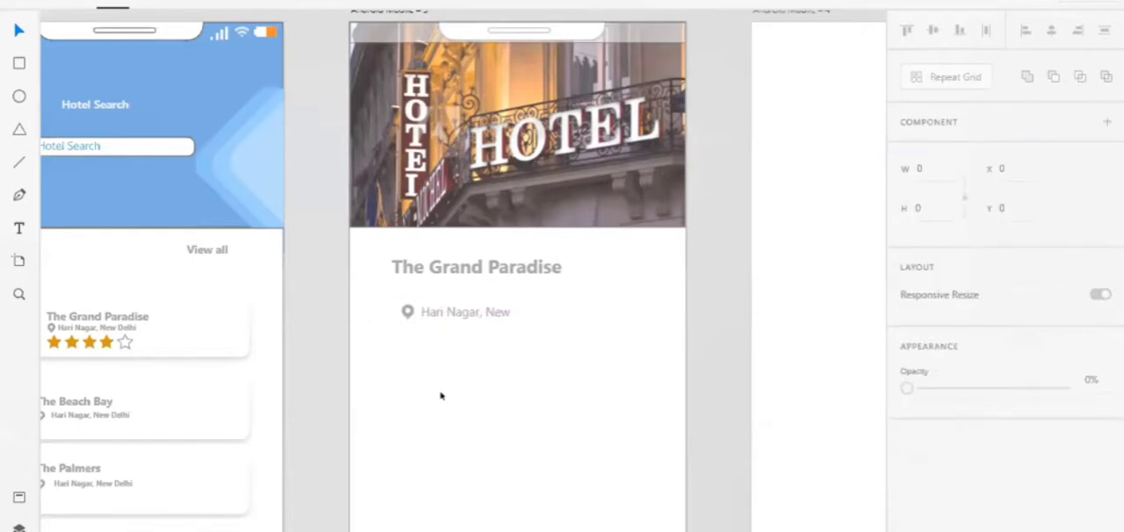
# Draw a text box about 260 by 128 below the address at X 45, Y 351, and enter "Food Reviews -"
pyautogui.scroll(-4, 441, 396)
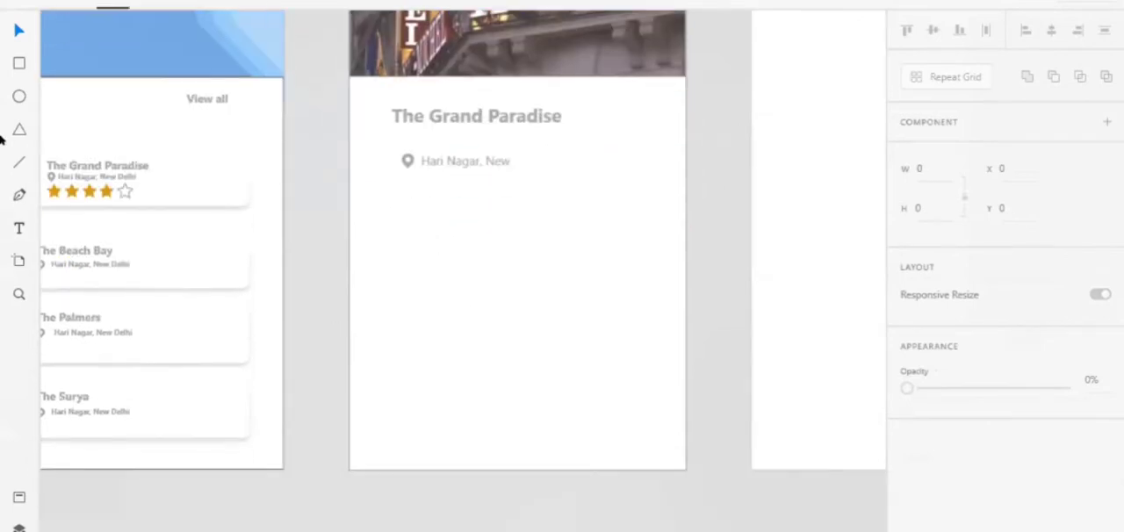
pyautogui.click(19, 228)
pyautogui.moveTo(391, 200); pyautogui.dragTo(634, 319)
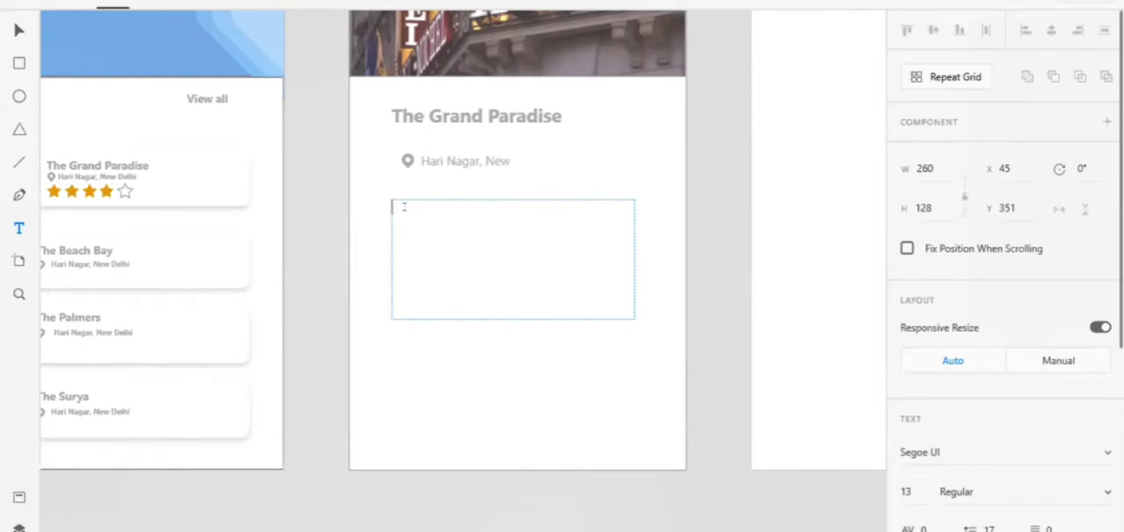
pyautogui.write('Food Reviews ')
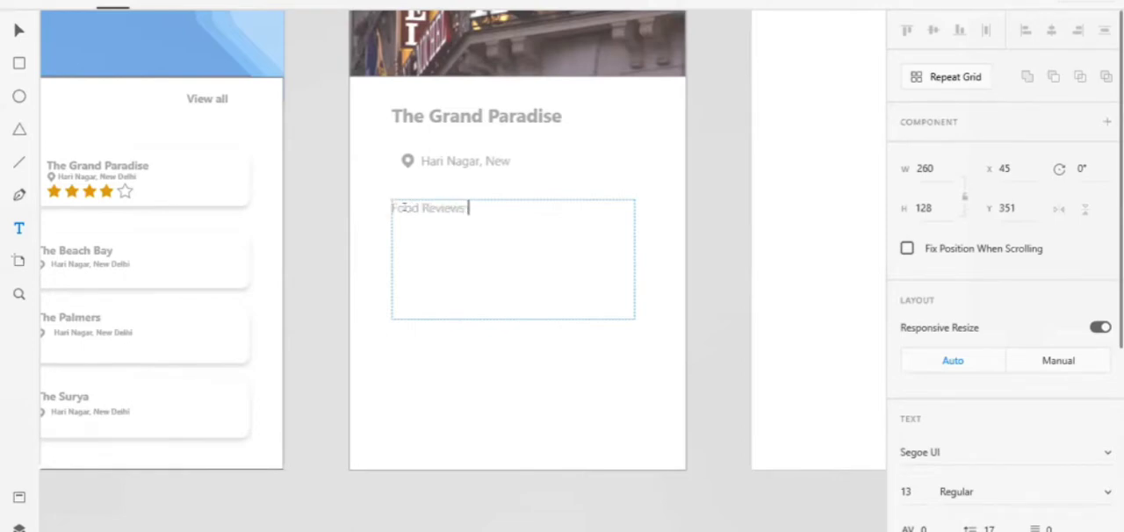
pyautogui.write('-')
# Add a second line reading "Hygiene Reviews -" to the reviews text and finish editing
pyautogui.press('Return')
pyautogui.write('Hygiene Re')
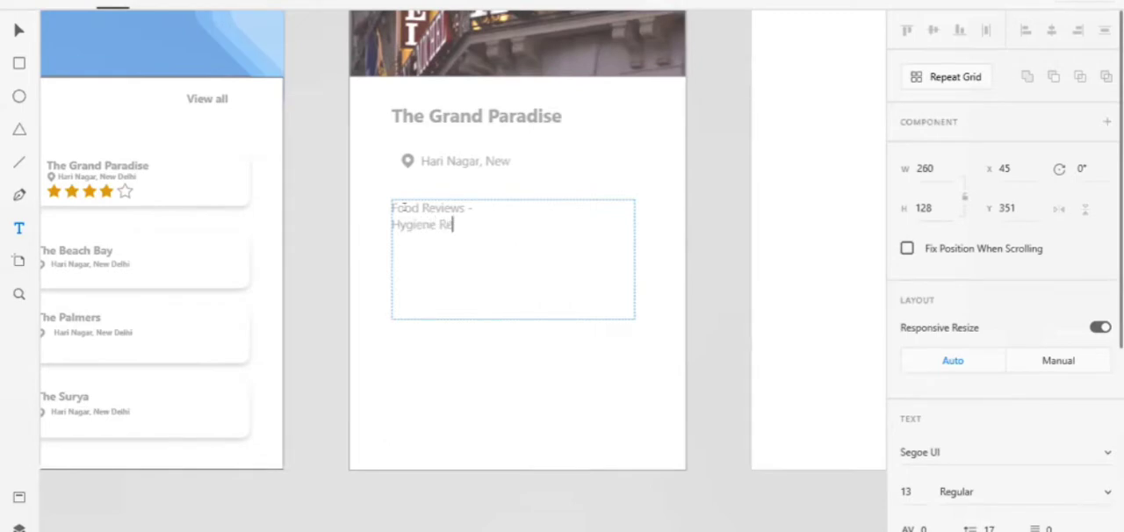
pyautogui.write('views')
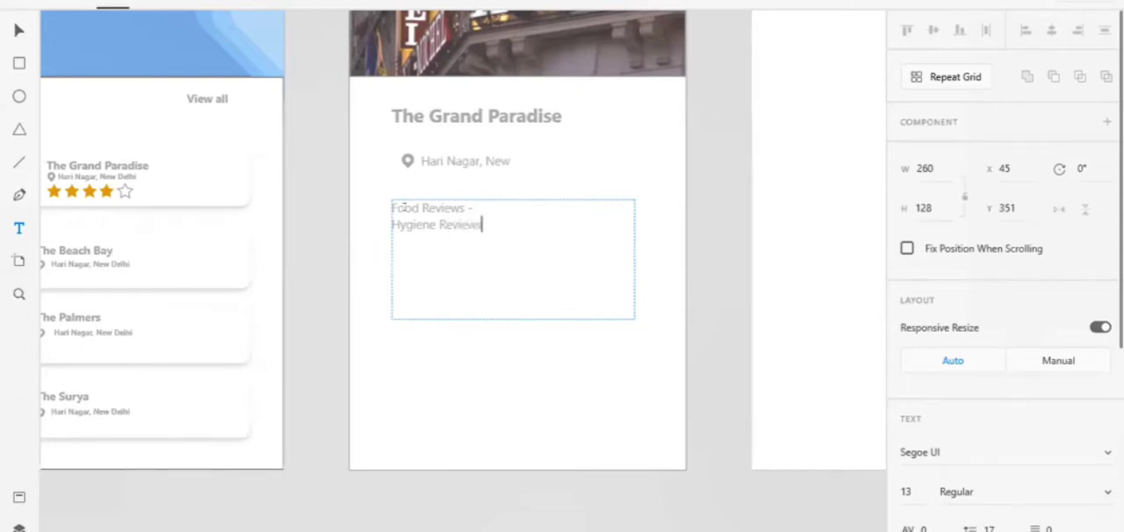
pyautogui.write(' -')
pyautogui.press('Return')
pyautogui.press('Escape')
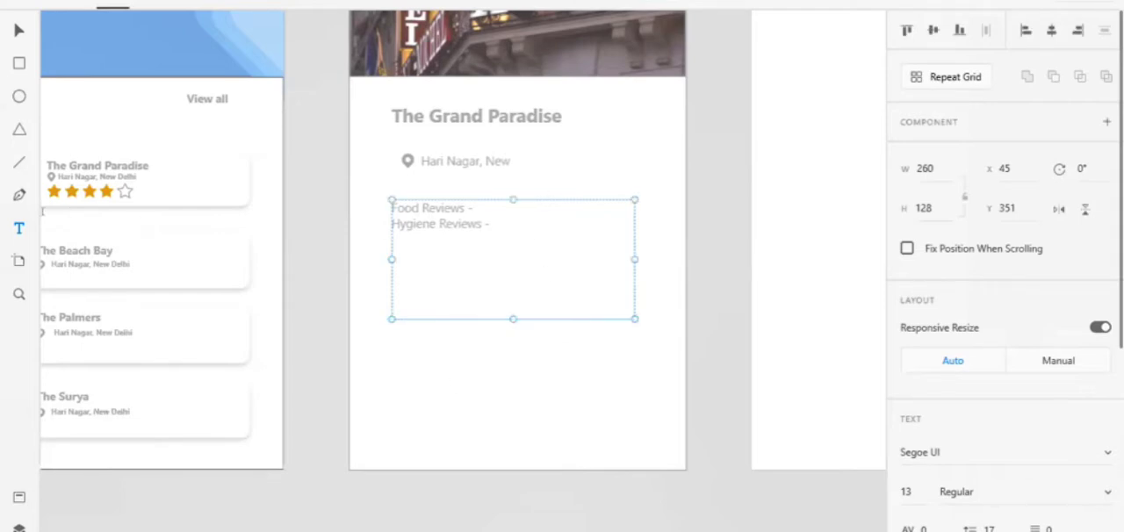
# Draw a rectangle about 140 by 29 with corner radius 15 below the reviews at X 104, Y 533, and remove its border
pyautogui.click(20, 63)
pyautogui.moveTo(447, 370); pyautogui.dragTo(563, 383)
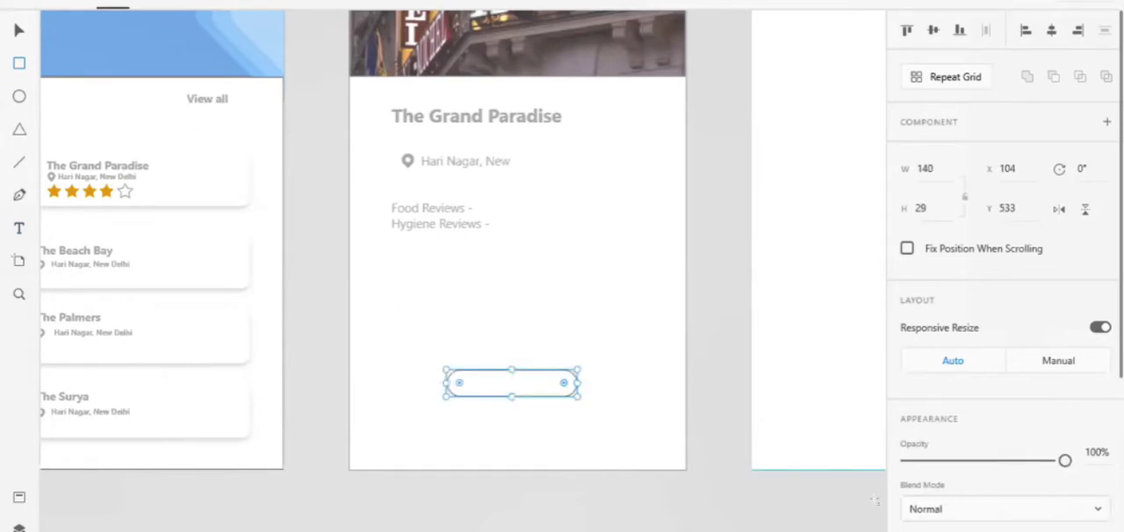
pyautogui.scroll(-3, 926, 509)
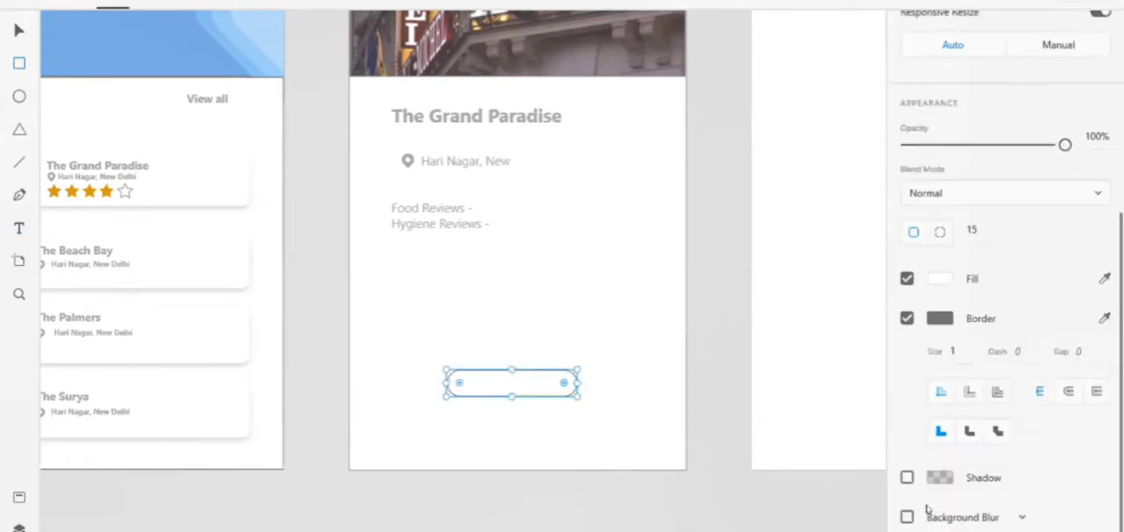
pyautogui.click(907, 316)
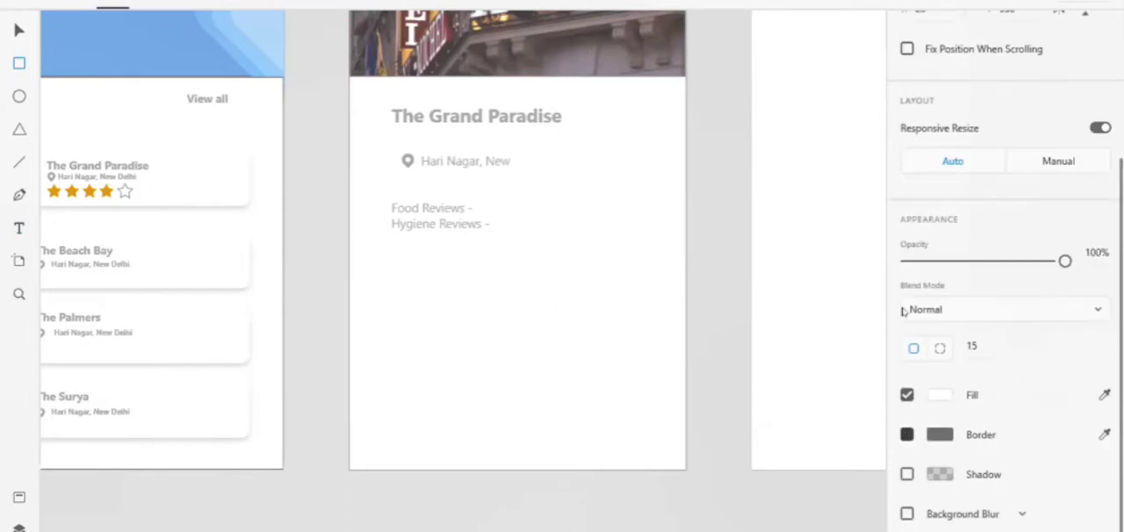
# Fill the rounded button rectangle below the reviews with medium blue, #5C99CF
pyautogui.click(940, 397)
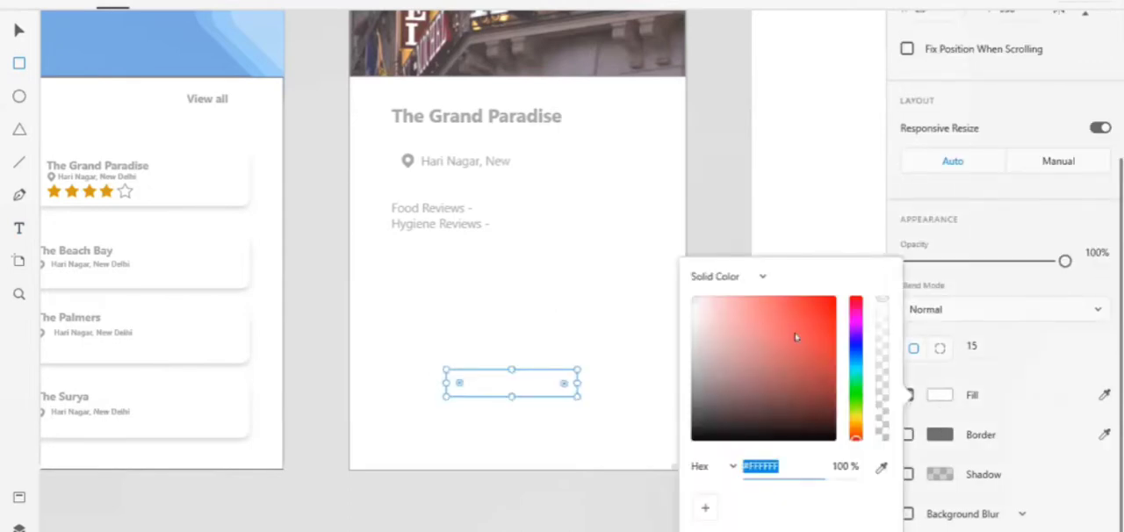
pyautogui.click(856, 357)
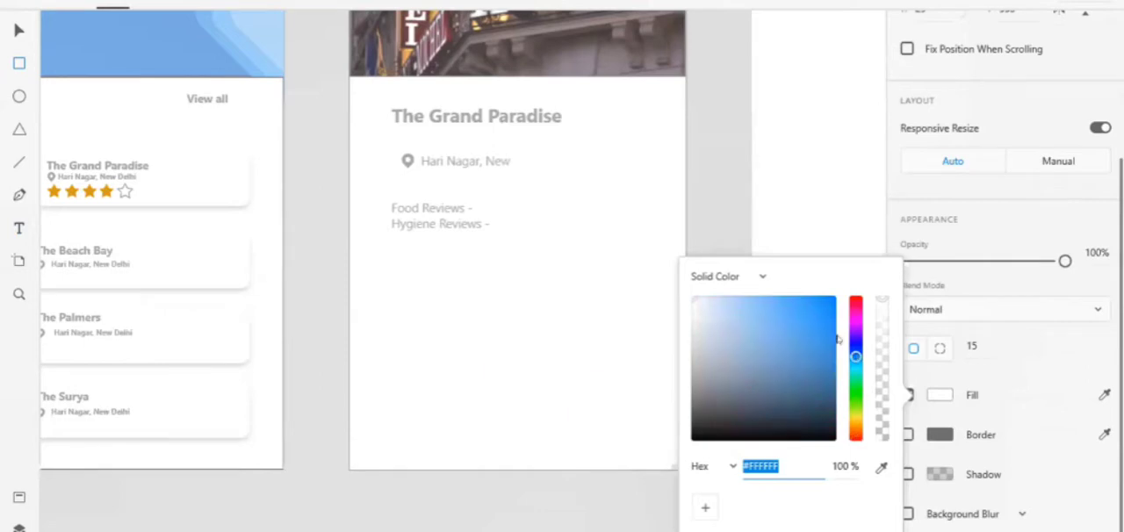
pyautogui.click(760, 309)
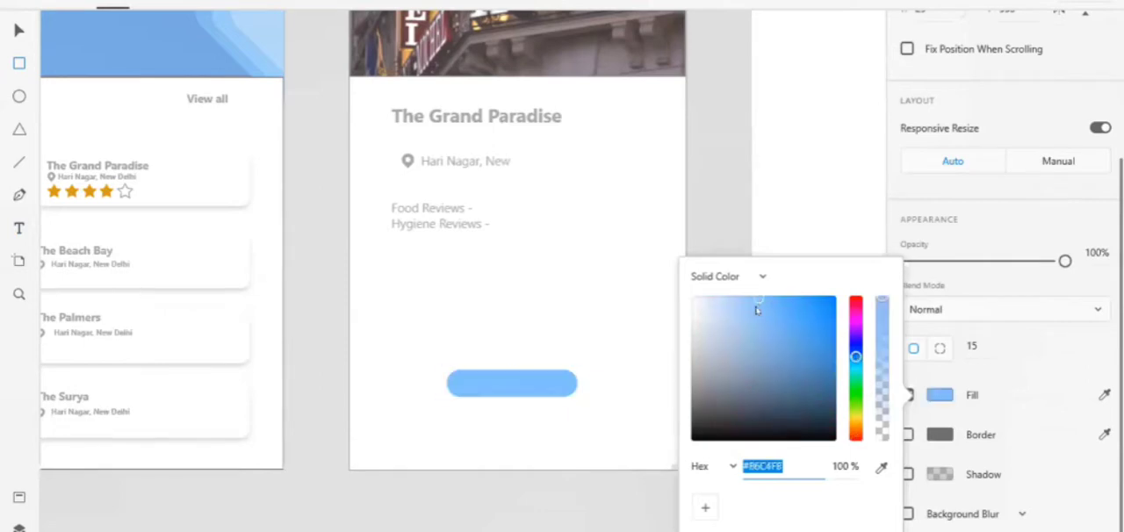
pyautogui.click(771, 323)
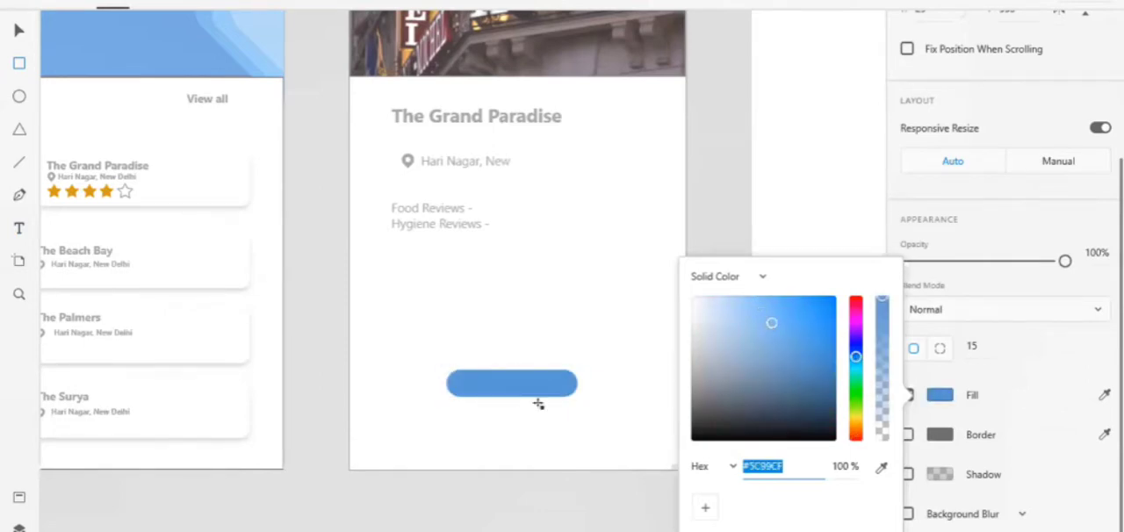
pyautogui.click(577, 396)
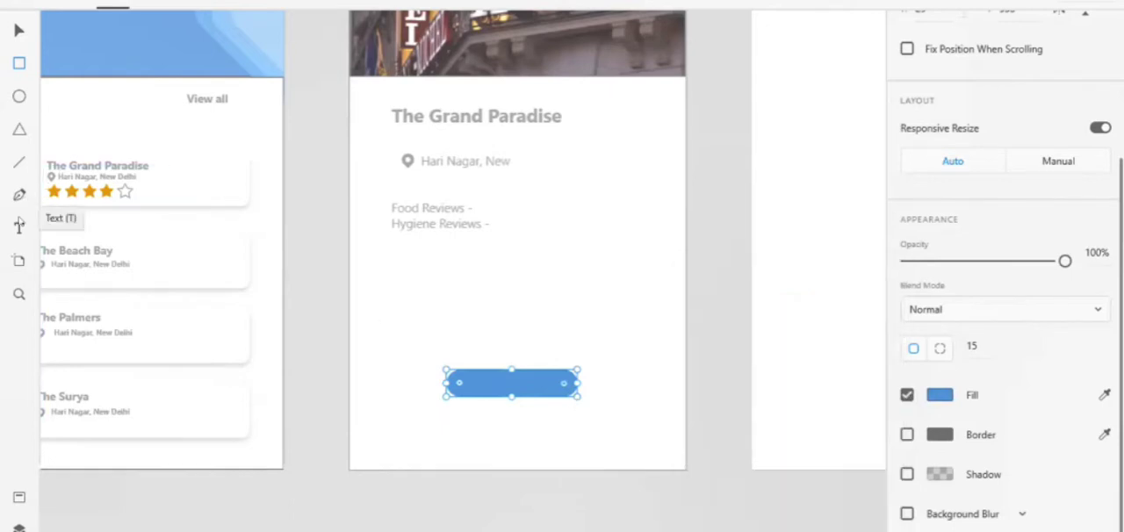
# Add a text box over the blue button and enter "Book Now"
pyautogui.click(20, 229)
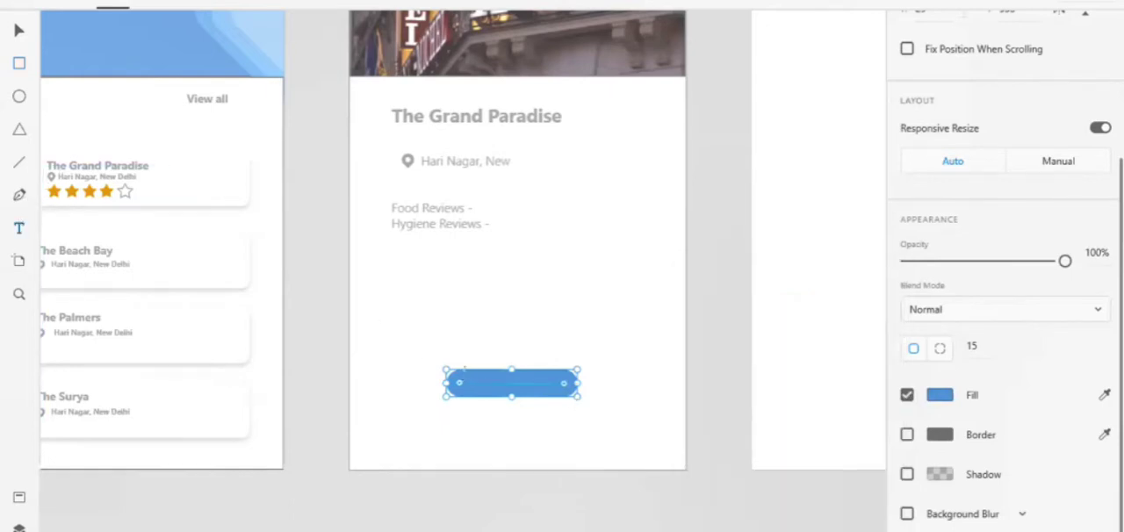
pyautogui.click(464, 376)
pyautogui.moveTo(464, 370); pyautogui.dragTo(535, 395)
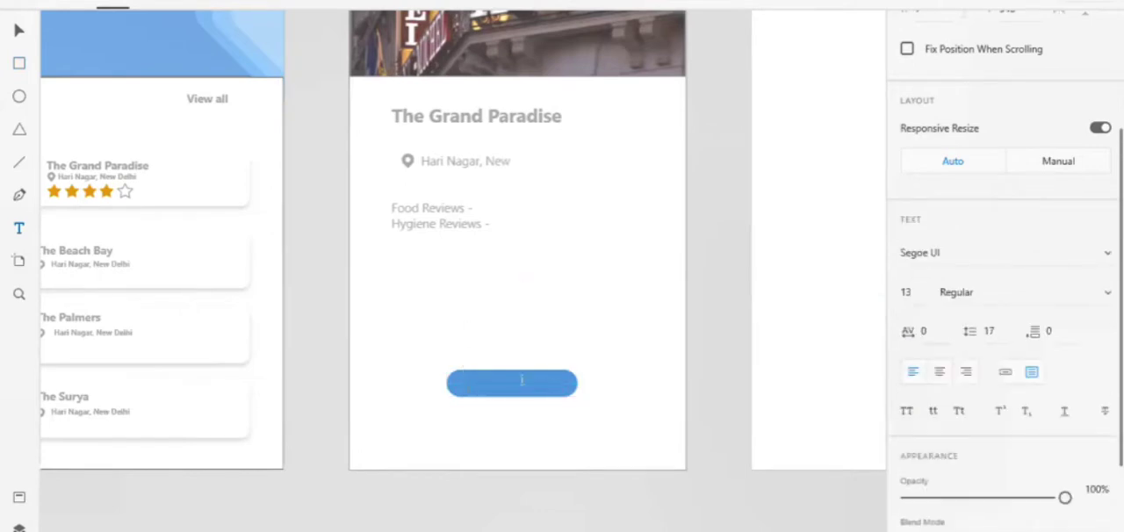
pyautogui.write('Book Now')
# Change the fill of all the Book Now text to a very light, near-white colour
pyautogui.scroll(-5, 928, 391)
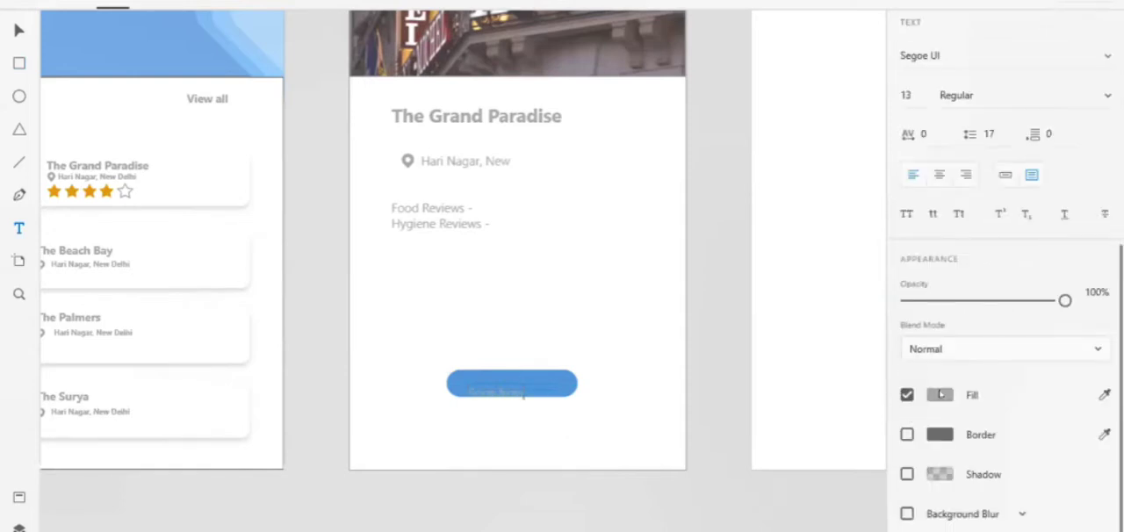
pyautogui.click(931, 393)
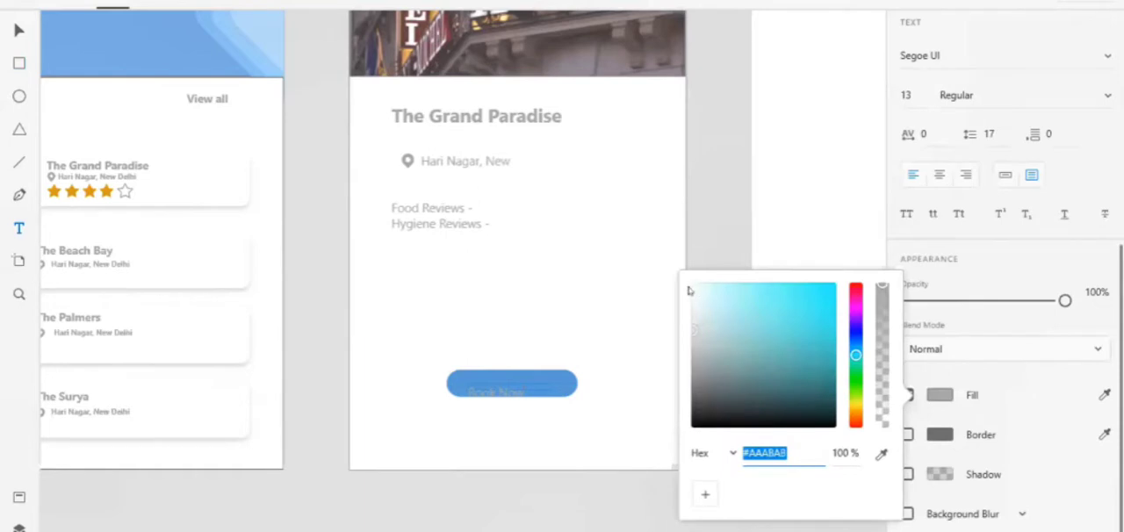
pyautogui.click(518, 382)
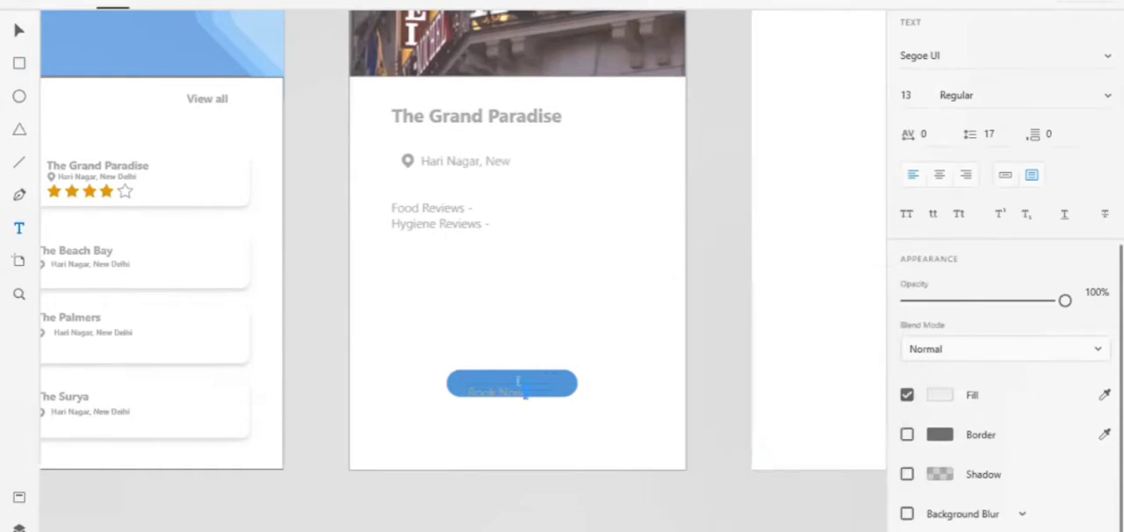
pyautogui.hotkey('ctrl', 'a')
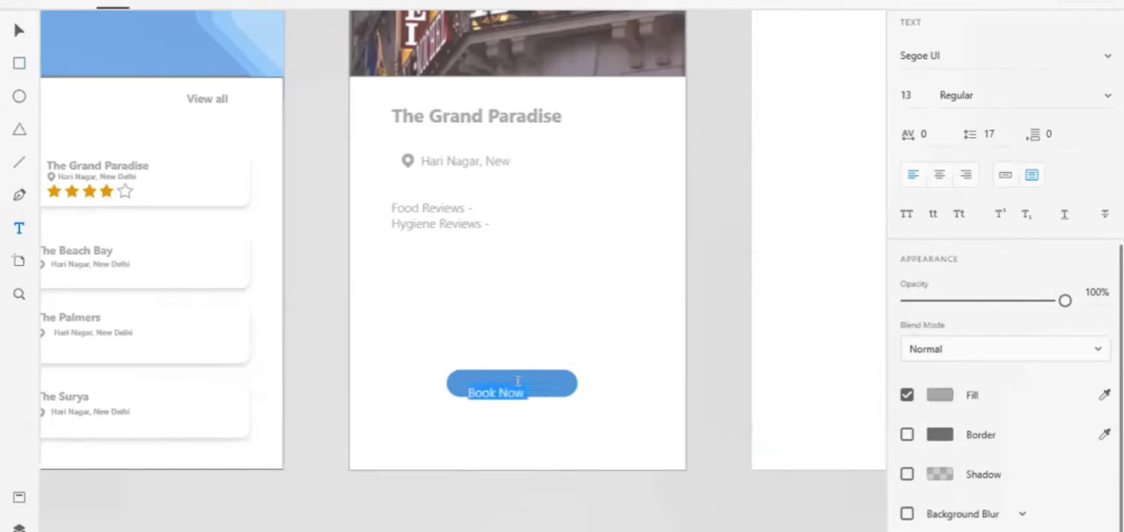
pyautogui.click(940, 395)
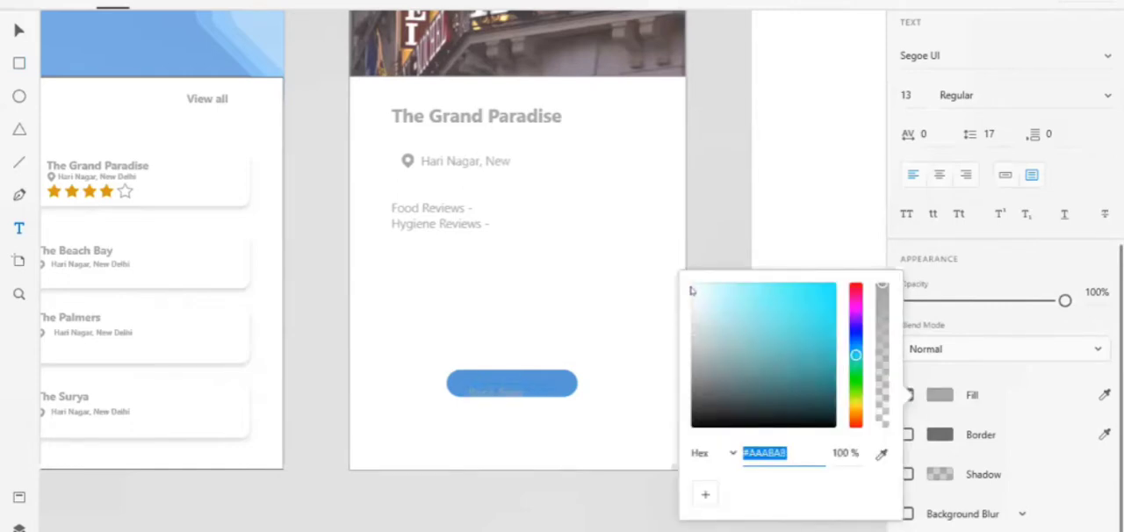
pyautogui.click(549, 416)
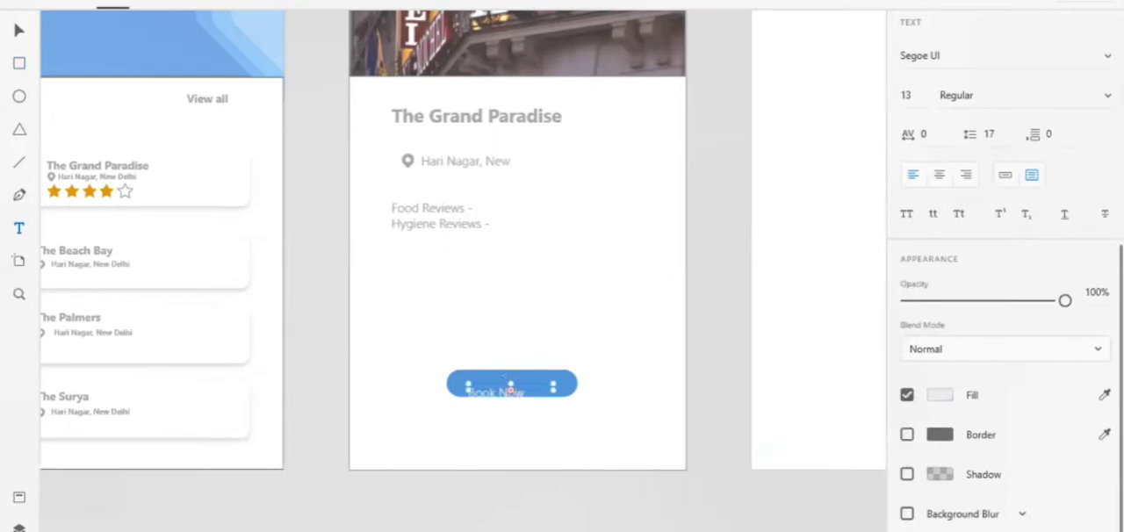
# Nudge the Book Now text up onto the button and extend its text box downward to enclose the lettering
pyautogui.press('Up')
pyautogui.press('Up')
pyautogui.press('Up')
pyautogui.press('Up')
pyautogui.press('Up')
pyautogui.press('Up')
pyautogui.press('Up')
pyautogui.press('Up')
pyautogui.press('Up')
pyautogui.press('Up')
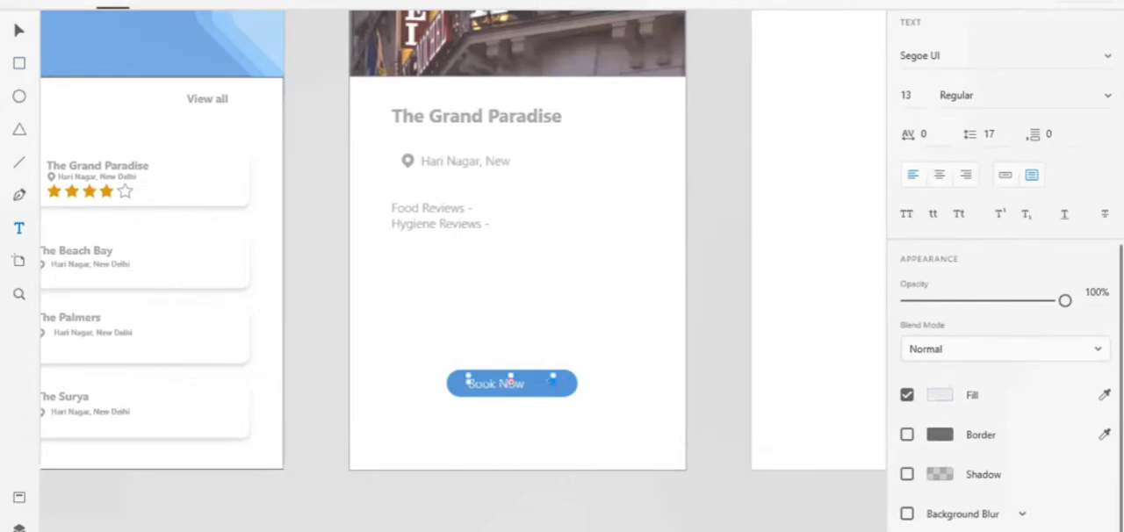
pyautogui.scroll(5, 553, 383)
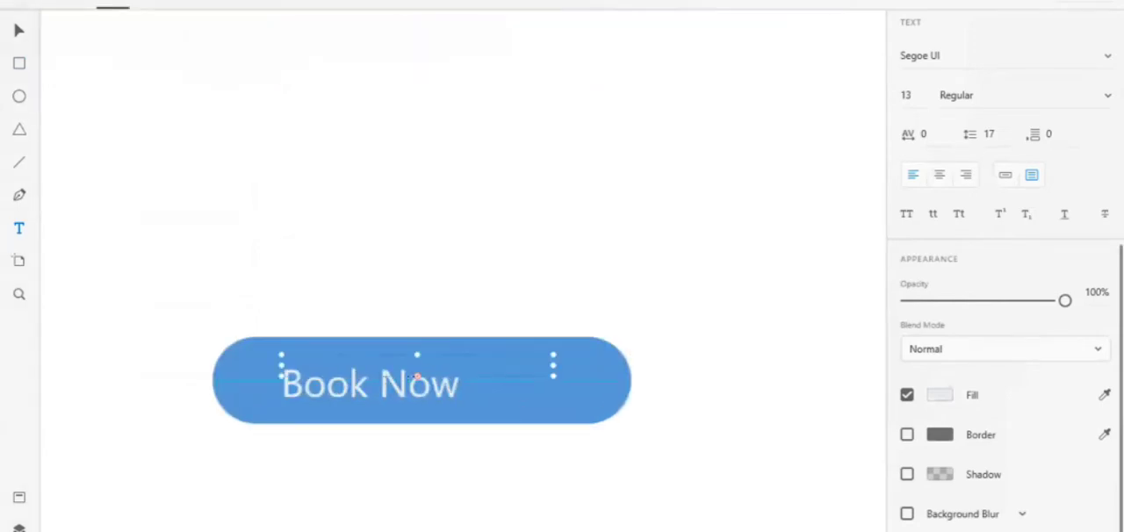
pyautogui.moveTo(416, 372); pyautogui.dragTo(416, 420)
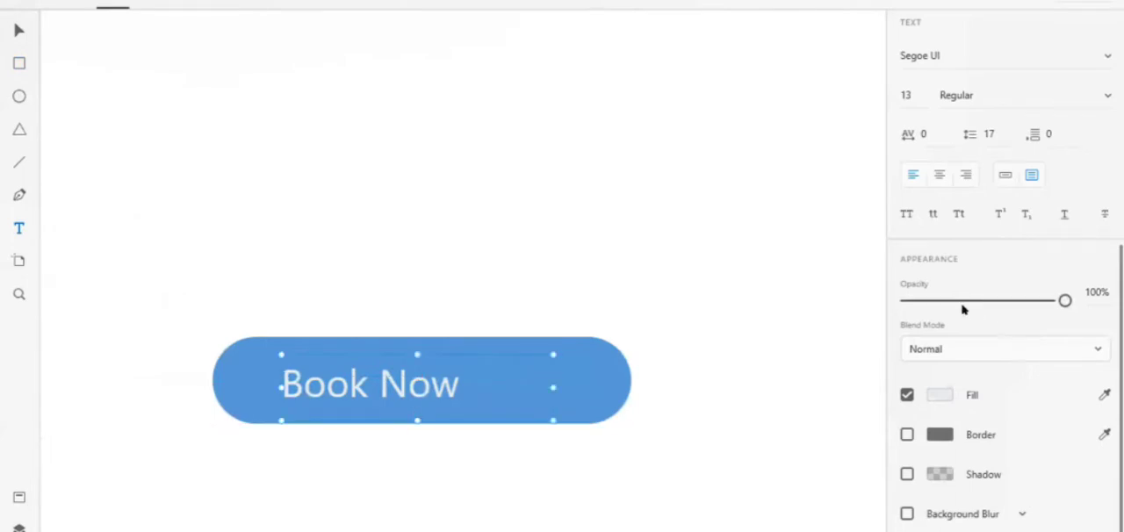
# Set the Book Now text's font style to Italic
pyautogui.scroll(4, 963, 309)
pyautogui.click(983, 264)
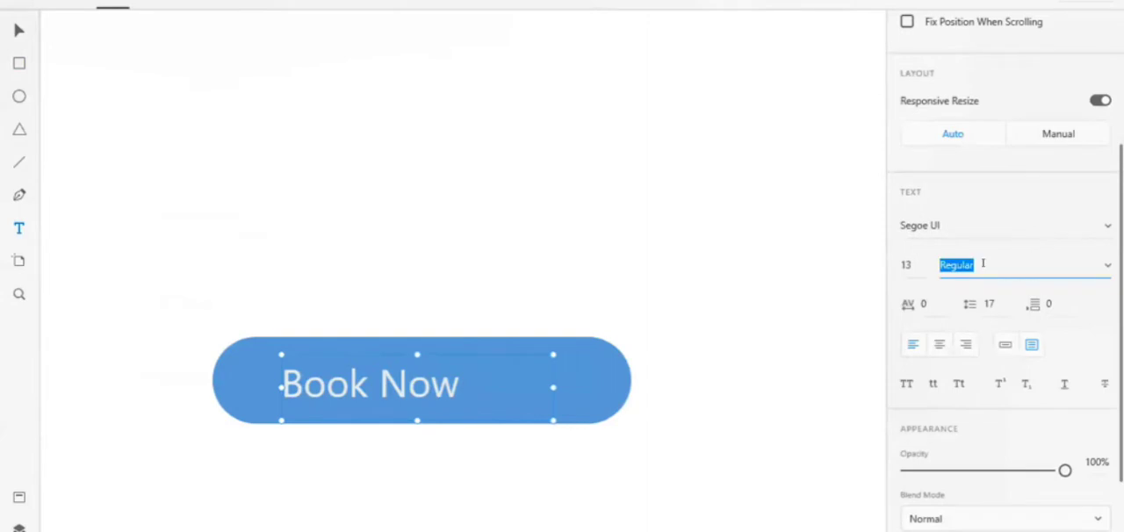
pyautogui.write('Italic')
pyautogui.press('Return')
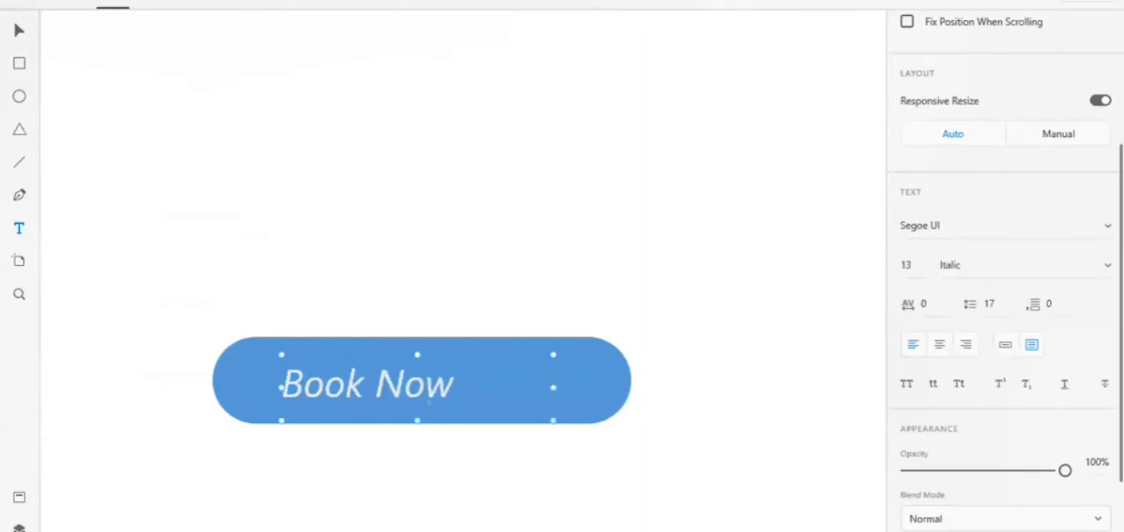
# Set the Book Now text's size to 14 and nudge it right and up to centre it in the button
pyautogui.click(908, 262)
pyautogui.write('14')
pyautogui.press('Return')
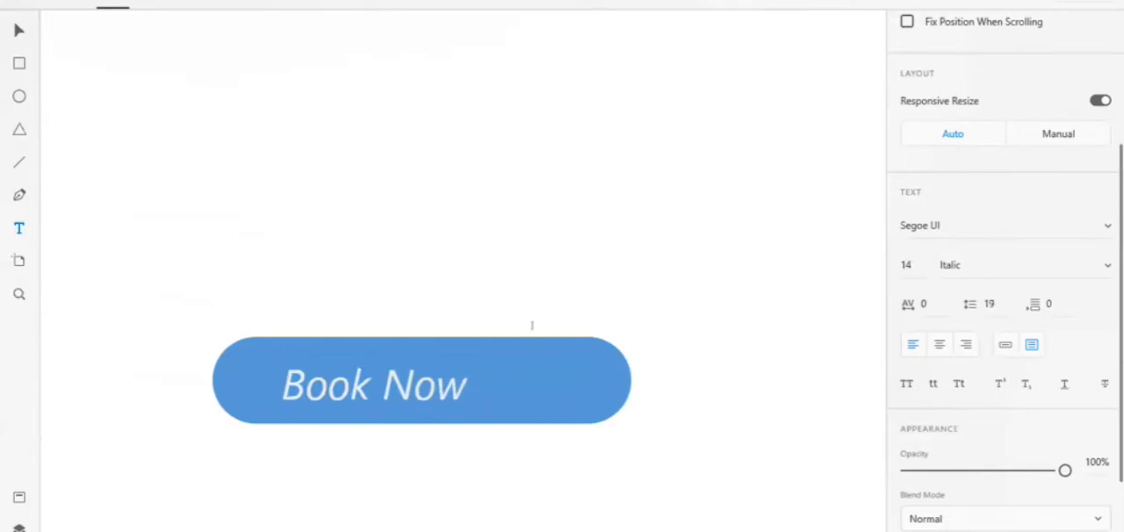
pyautogui.press('Right')
pyautogui.press('Right')
pyautogui.press('Right')
pyautogui.press('Right')
pyautogui.press('Right')
pyautogui.press('Right')
pyautogui.press('Right')
pyautogui.press('Right')
pyautogui.press('Right')
pyautogui.press('Right')
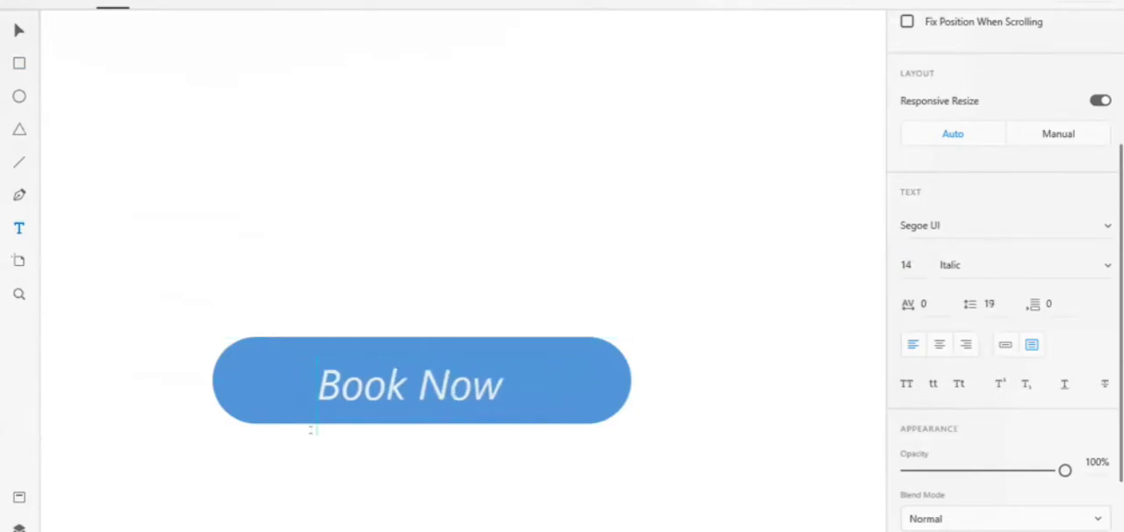
pyautogui.press('Up')
pyautogui.press('Up')
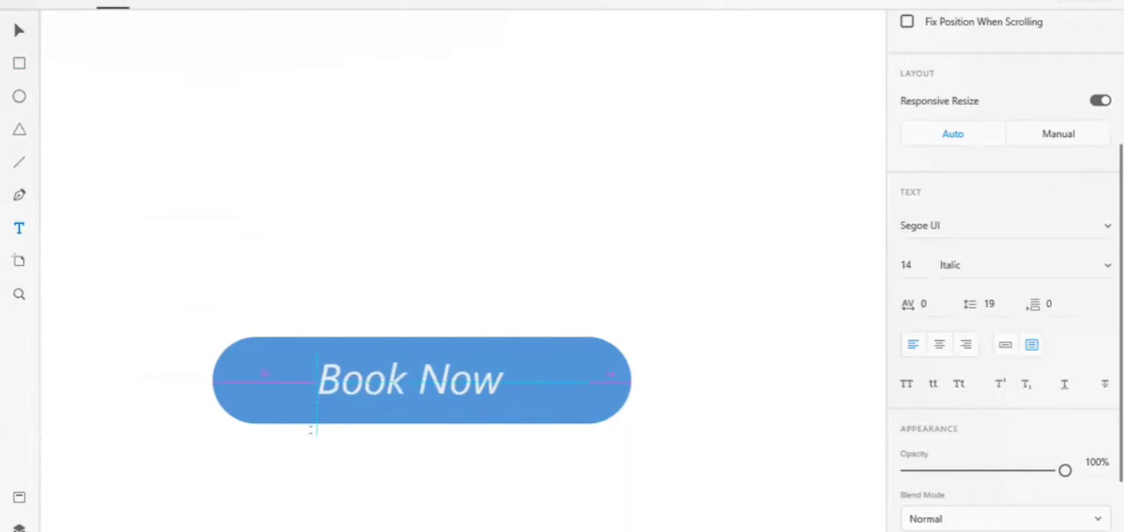
# Set the Book Now text to Bold in the Rockwell font and finish with the Text tool
pyautogui.click(979, 259)
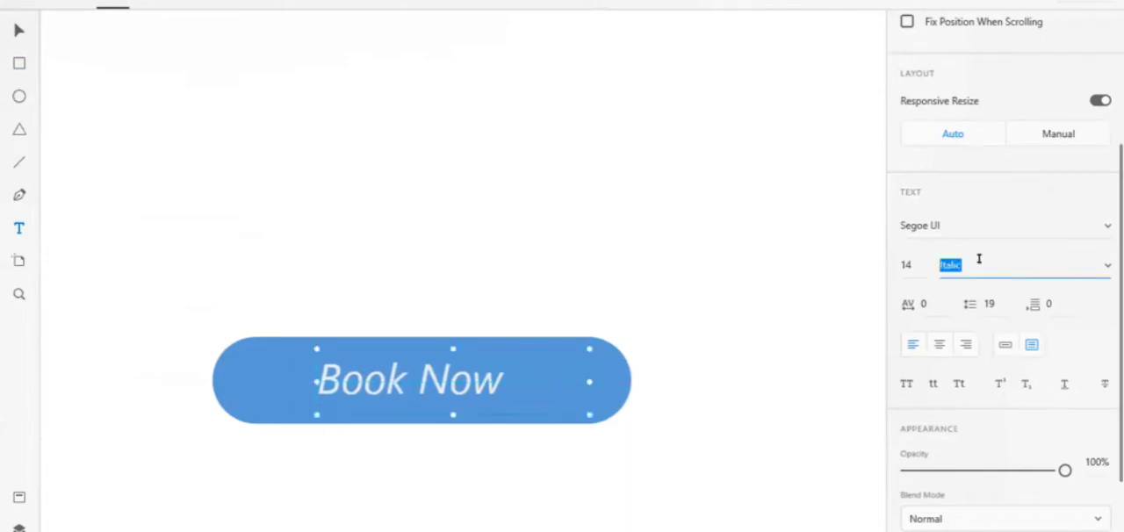
pyautogui.write('Bold')
pyautogui.press('Return')
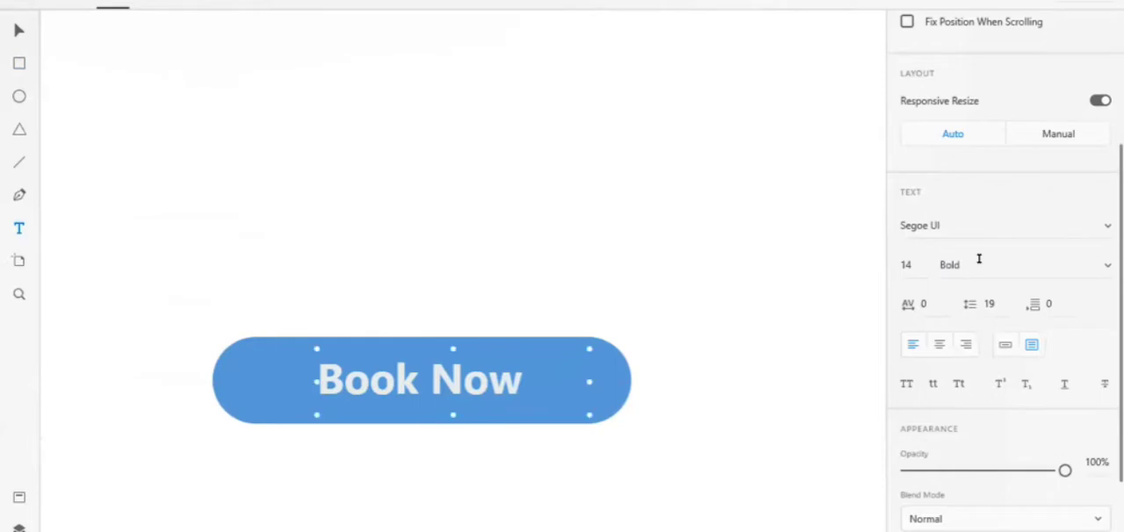
pyautogui.click(956, 211)
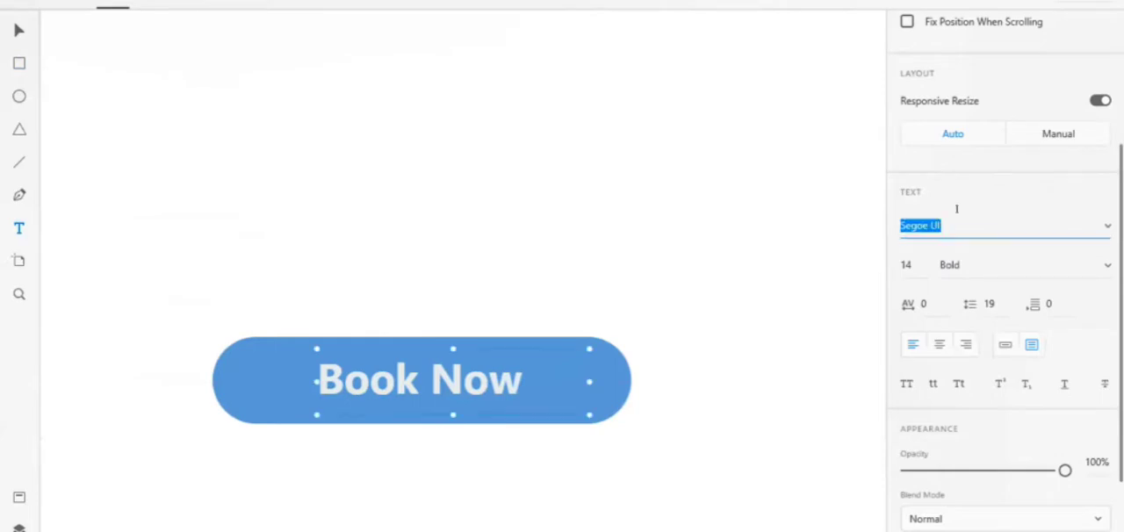
pyautogui.click(1102, 222)
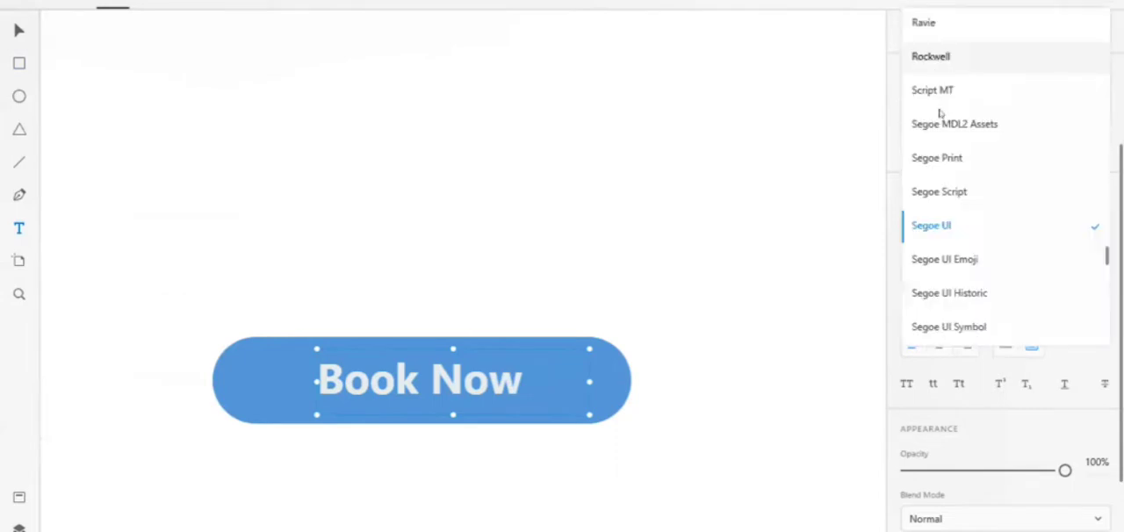
pyautogui.click(947, 57)
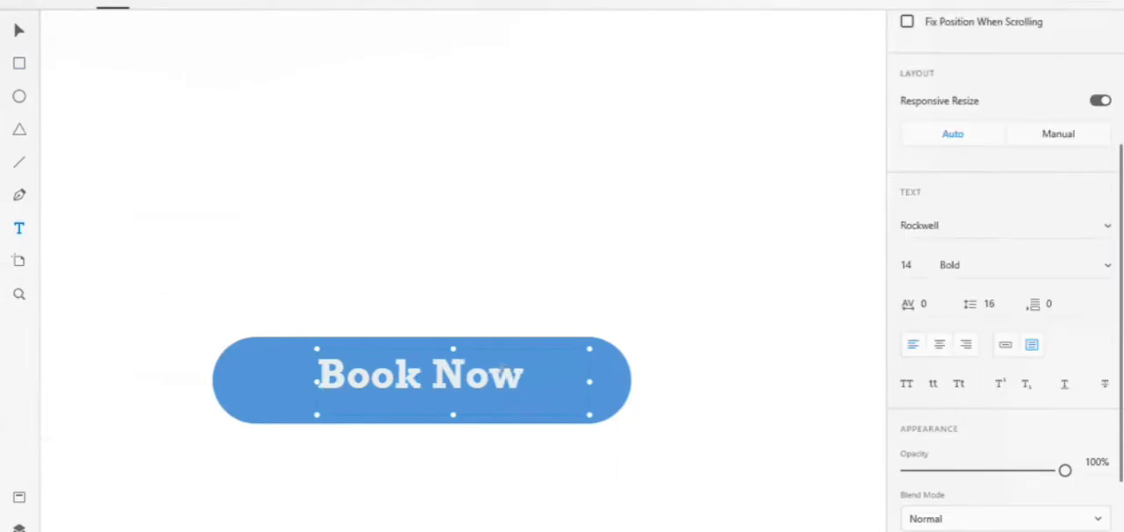
pyautogui.click(704, 353)
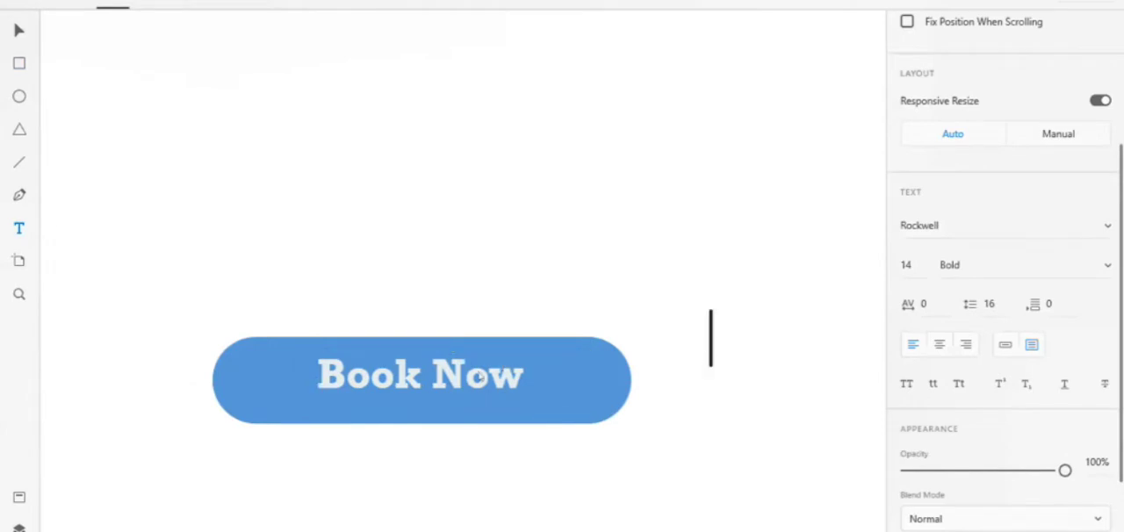
pyautogui.click(17, 26)
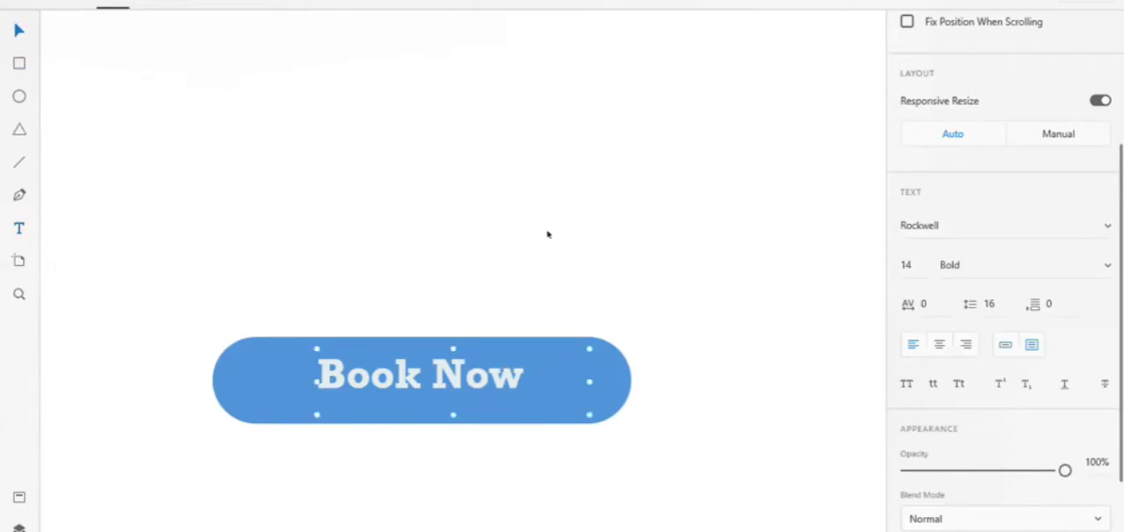
# Examine the layout of The Grand Paradise detail page and the search bar on the neighbouring hotel list page
pyautogui.scroll(-3, 546, 234)
pyautogui.scroll(-5, 547, 234)
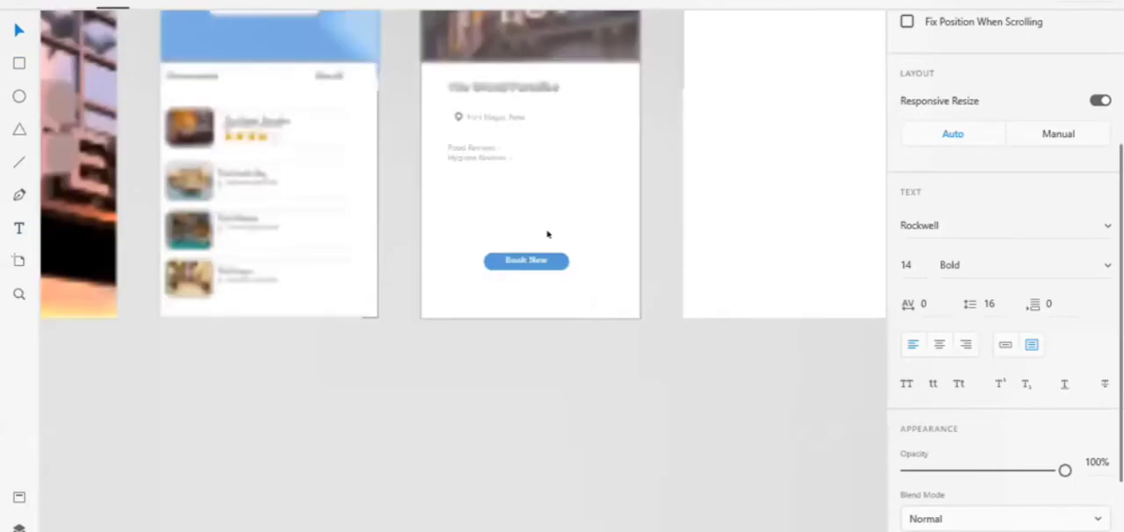
pyautogui.scroll(1, 548, 234)
pyautogui.scroll(1, 466, 231)
pyautogui.scroll(1, 467, 231)
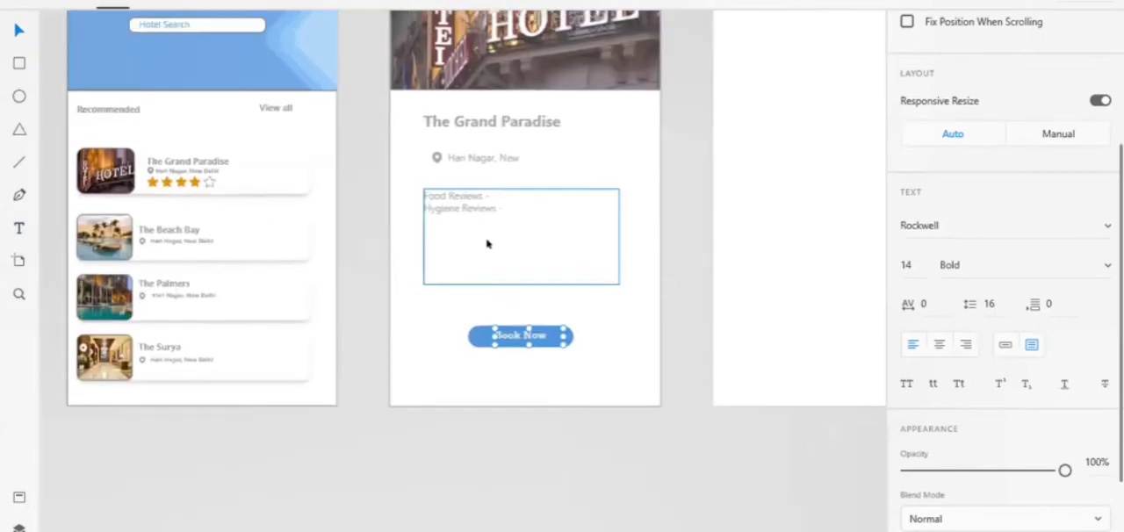
pyautogui.click(487, 243)
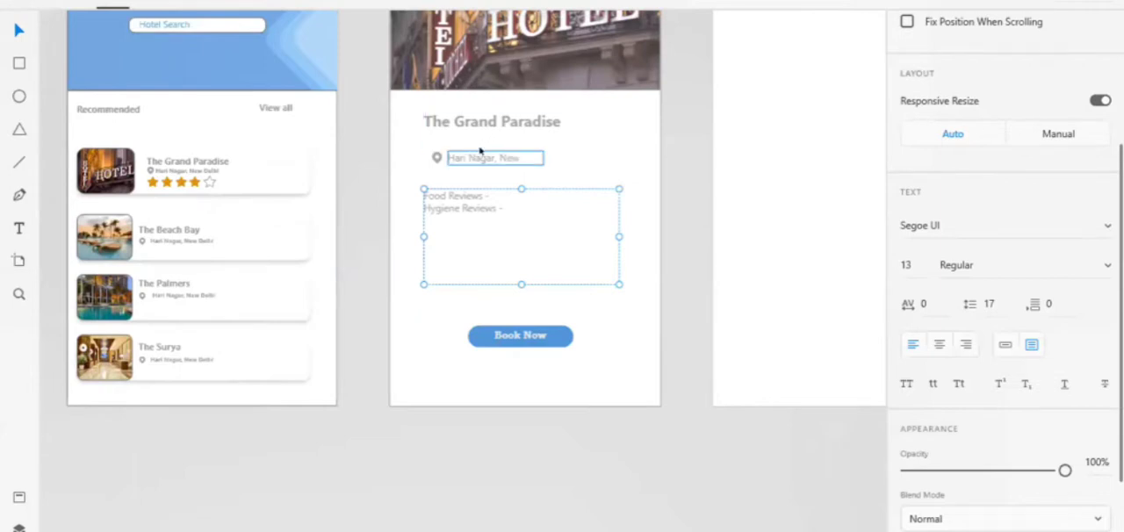
pyautogui.click(362, 187)
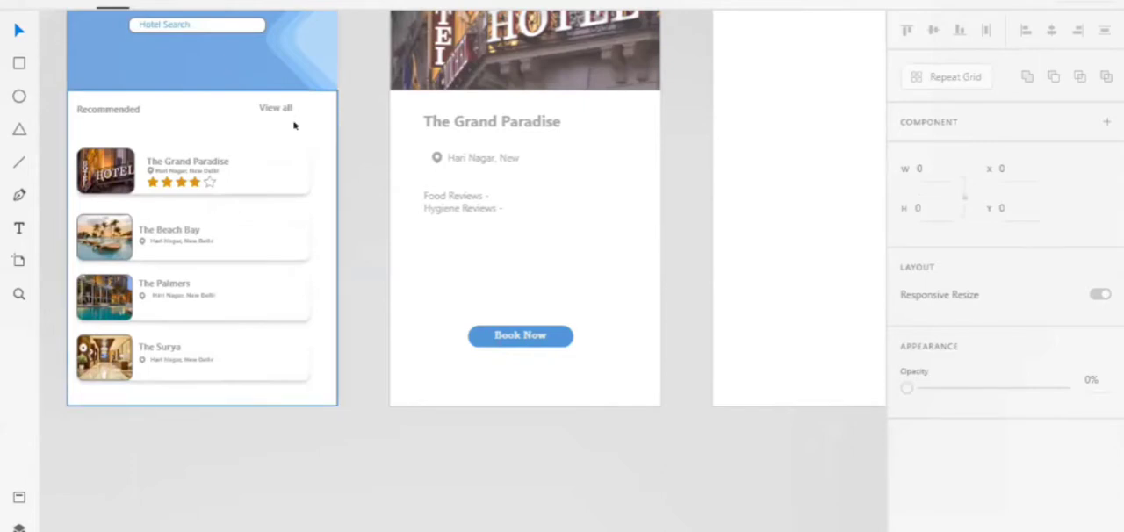
pyautogui.scroll(2, 263, 96)
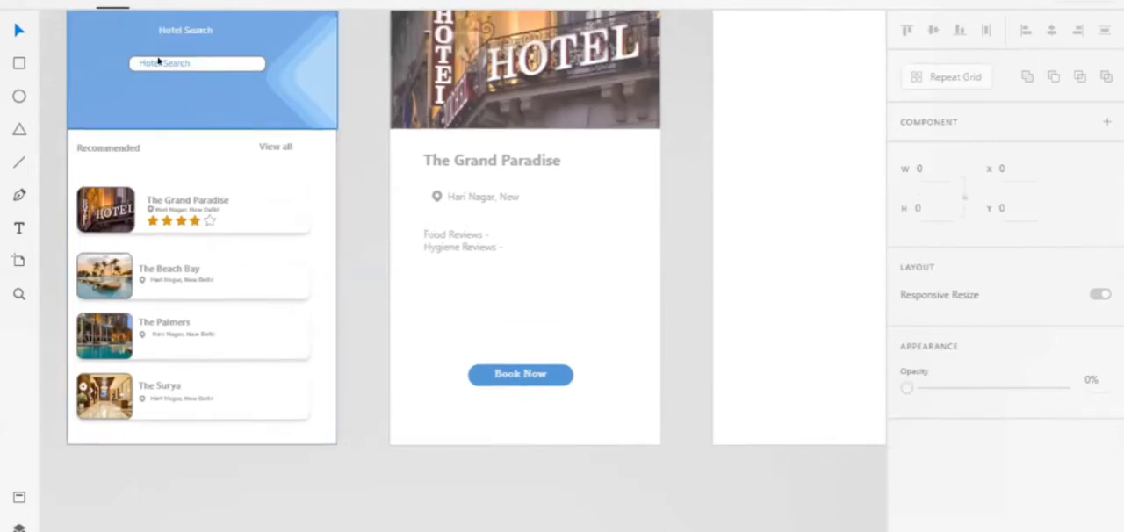
pyautogui.scroll(1, 269, 75)
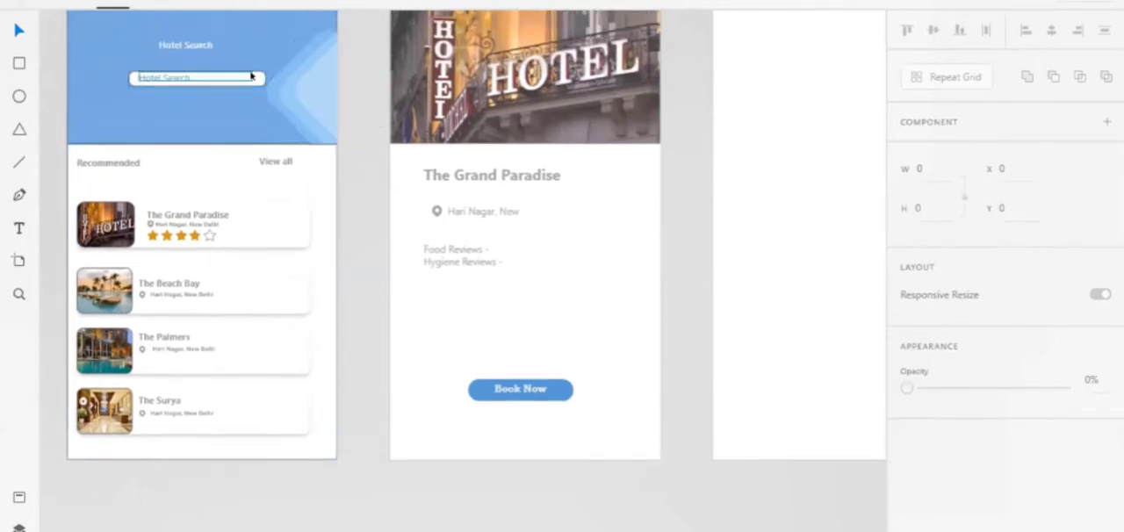
pyautogui.scroll(3, 250, 76)
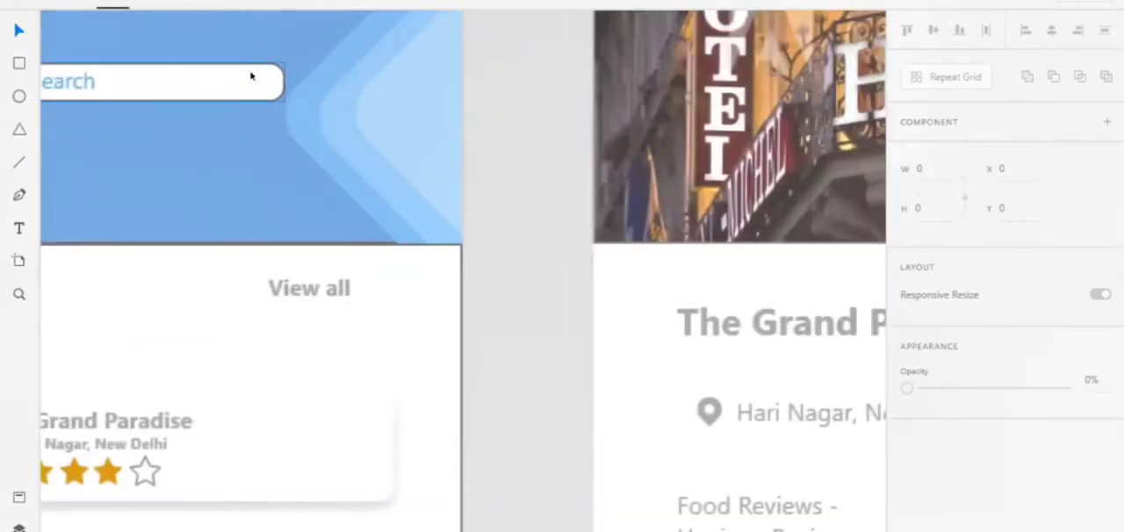
# Draw a circle about 4 by 4 near the right end of the hotel search bar as a magnifier lens
pyautogui.scroll(3, 296, 89)
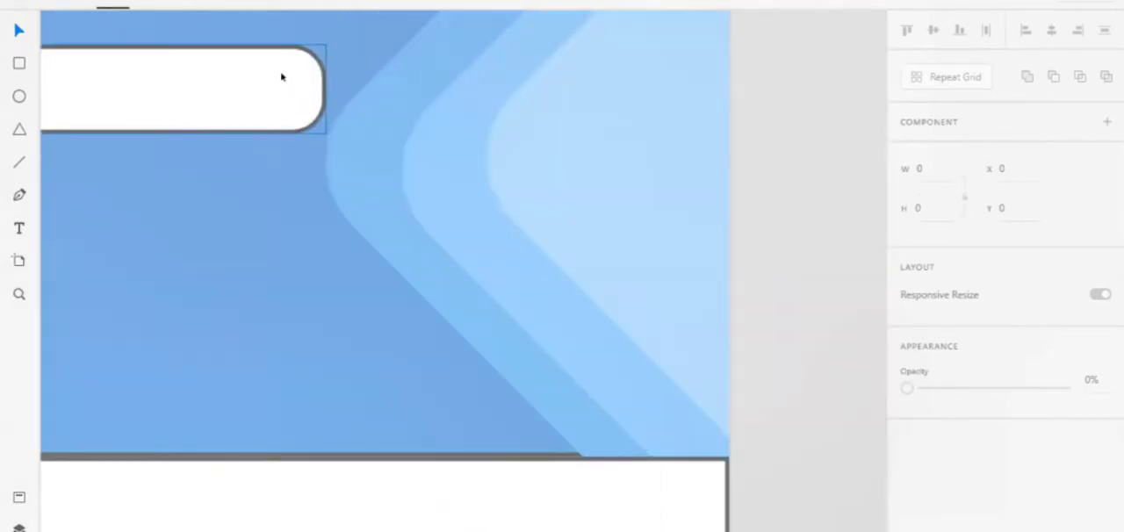
pyautogui.scroll(3, 281, 77)
pyautogui.click(203, 58)
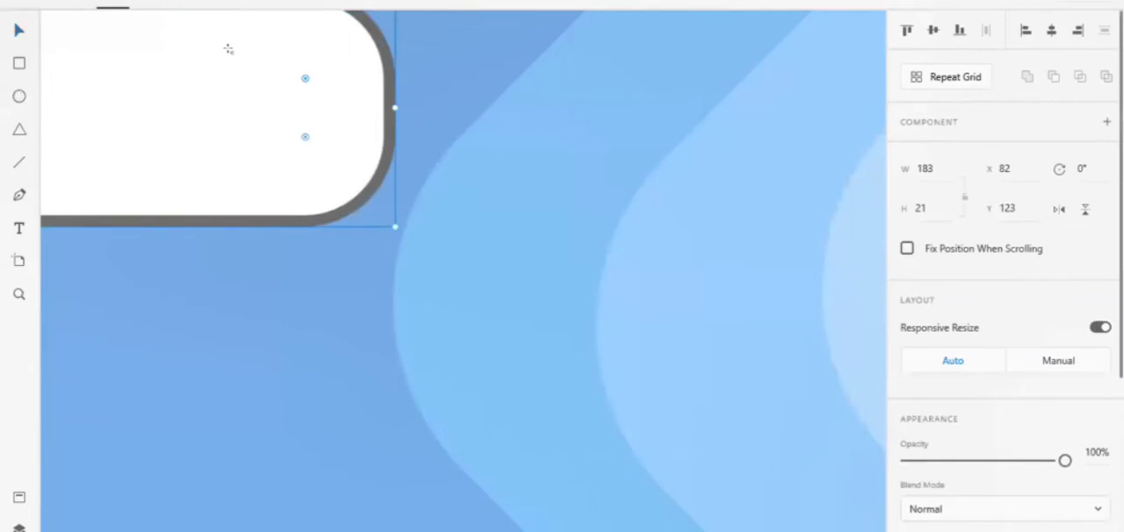
pyautogui.press('e')
pyautogui.moveTo(235, 56); pyautogui.dragTo(279, 98)
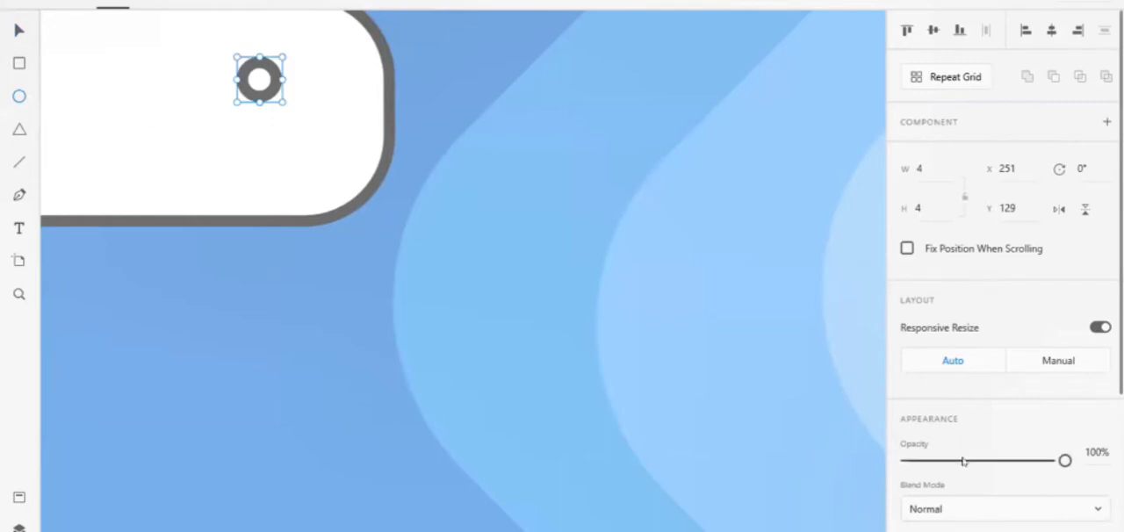
pyautogui.scroll(-3, 963, 456)
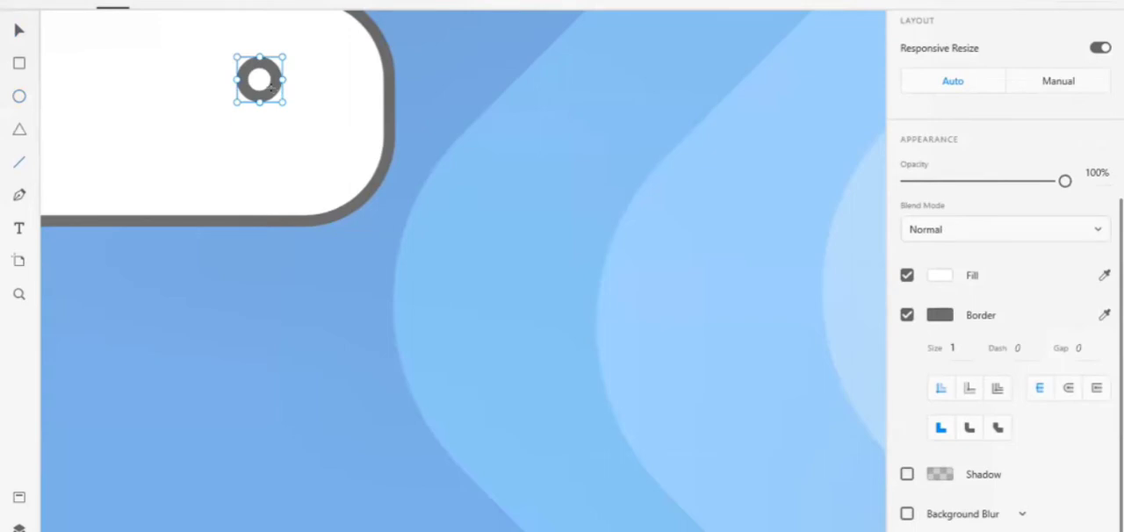
# Draw a short diagonal line from the circle's lower edge as the magnifier handle and nudge it down and left
pyautogui.moveTo(272, 85); pyautogui.dragTo(311, 129)
pyautogui.press('Up')
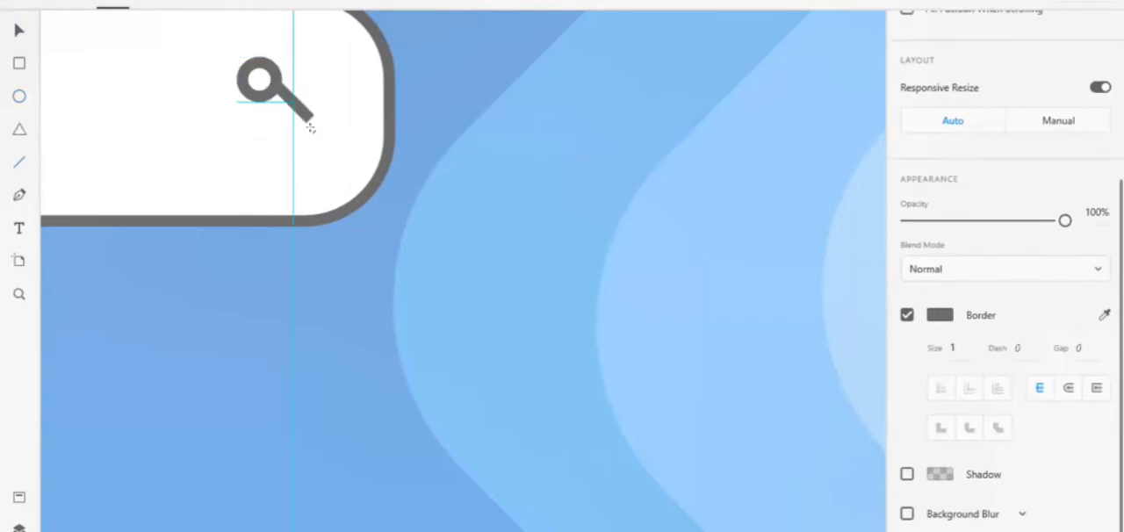
pyautogui.press('Left')
pyautogui.press('Right')
pyautogui.press('Down')
pyautogui.press('Left')
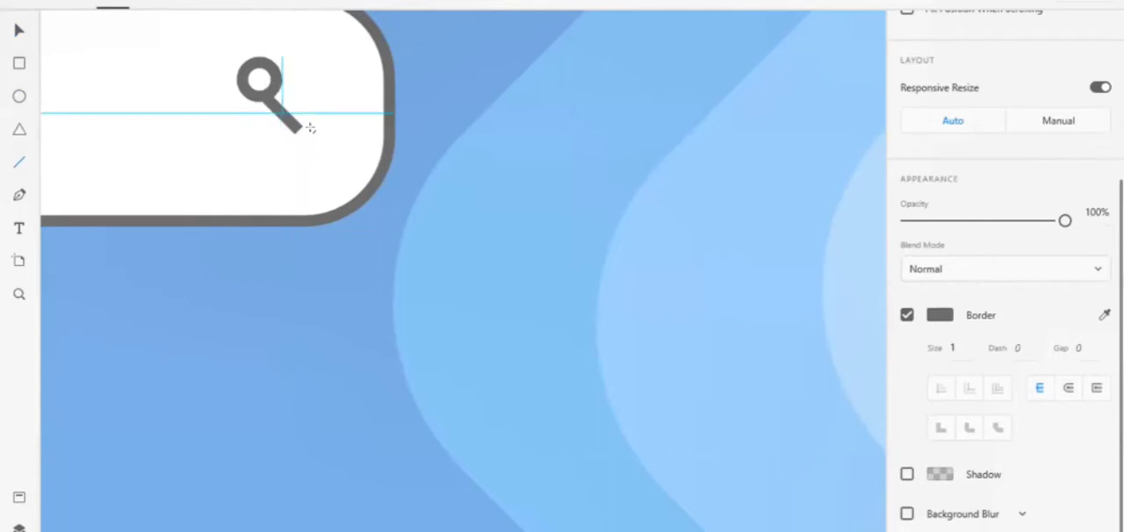
pyautogui.press('Left')
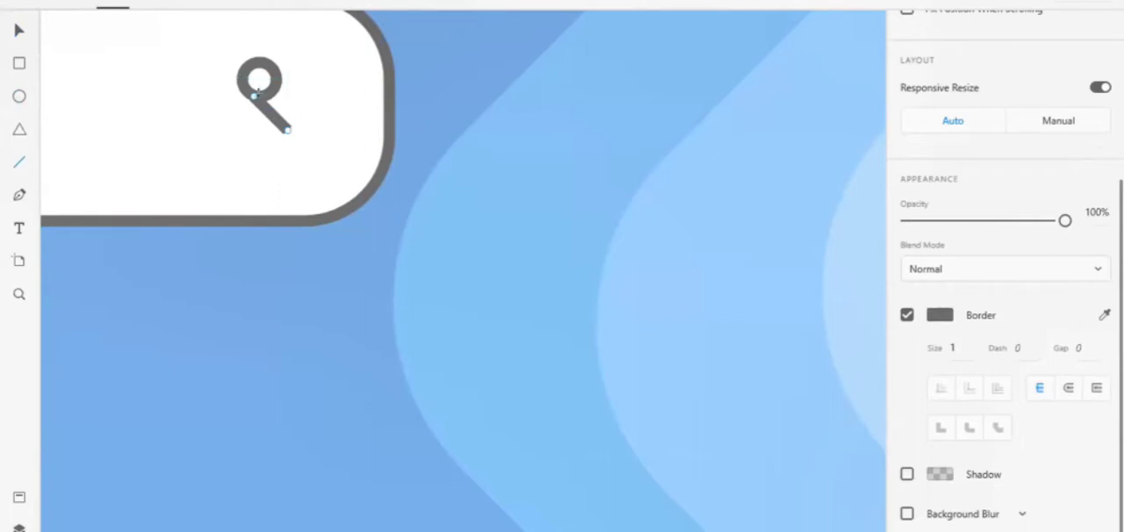
# Delete the hand-drawn magnifier's handle line and circle from the search bar
pyautogui.press('Delete')
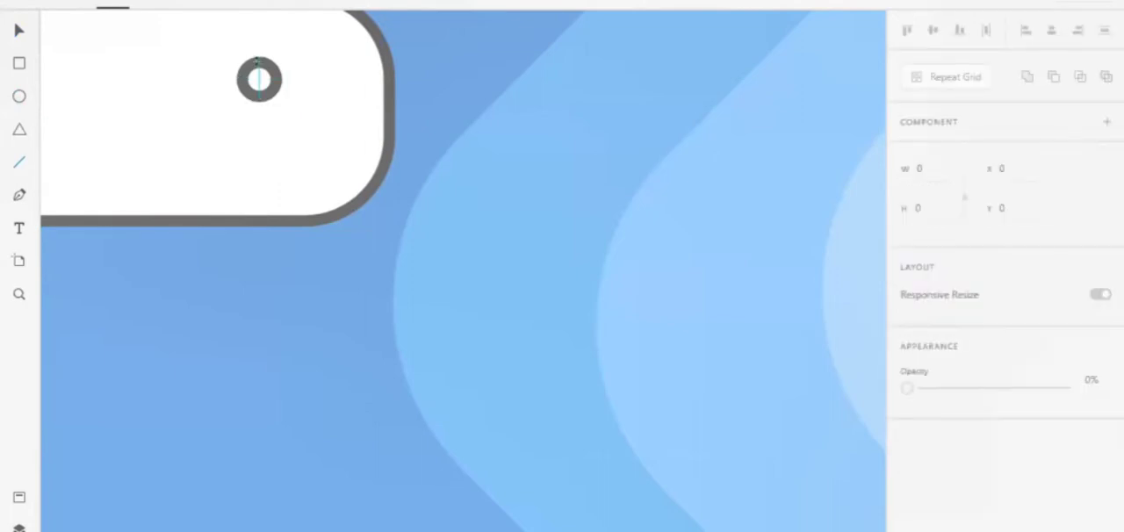
pyautogui.click(18, 33)
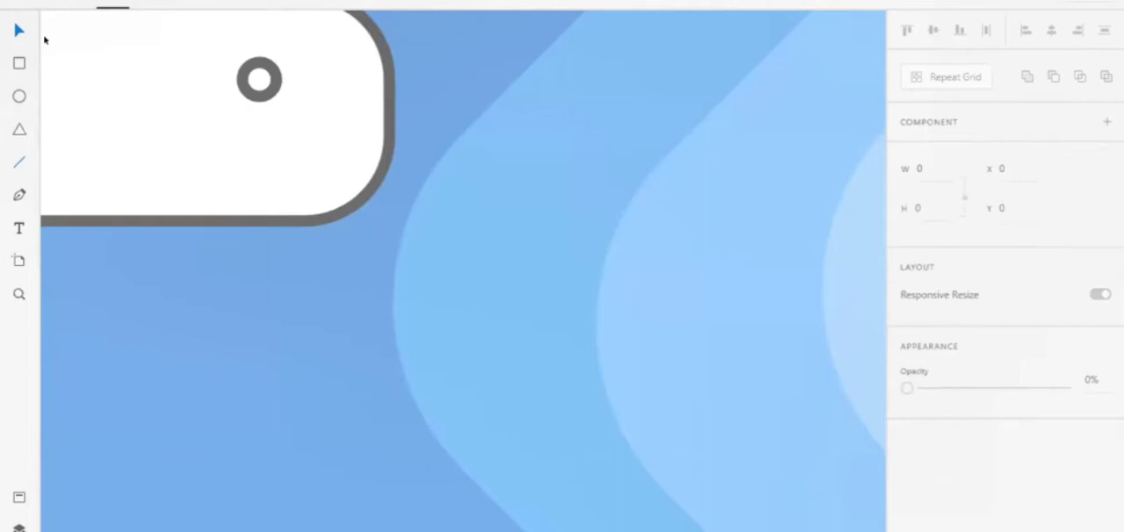
pyautogui.click(265, 58)
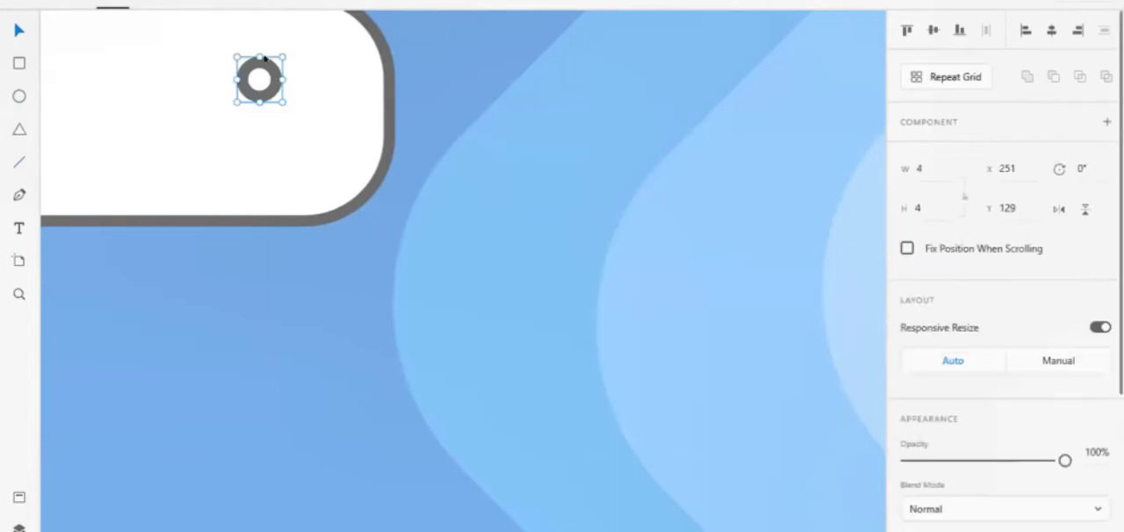
pyautogui.press('Delete')
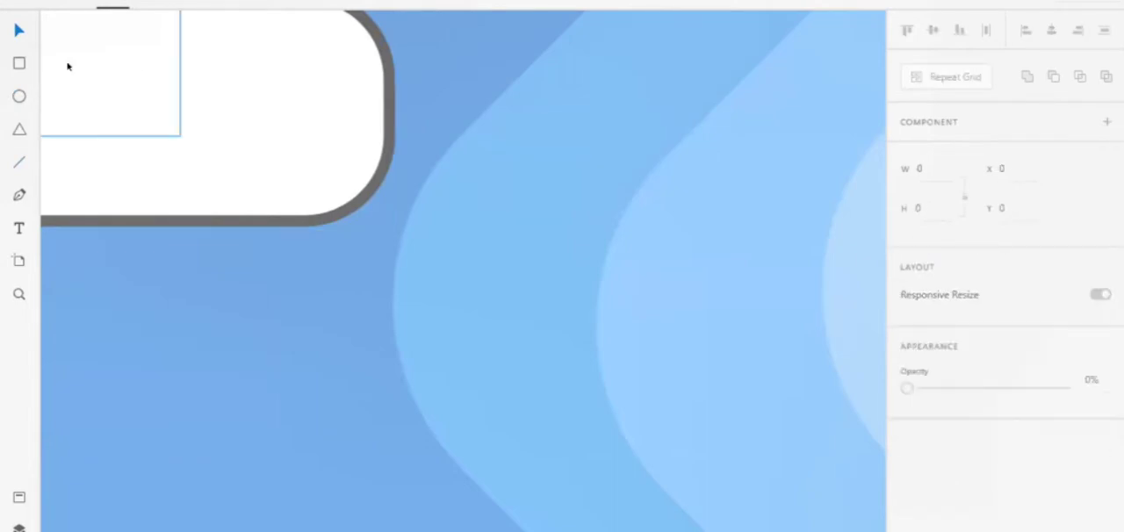
pyautogui.scroll(-4, 369, 179)
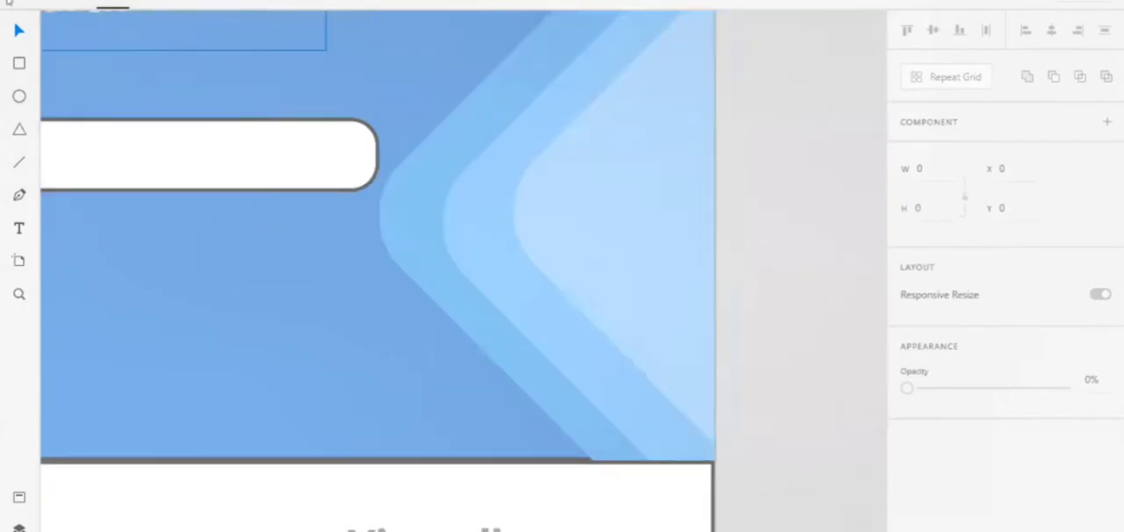
pyautogui.click(18, 3)
pyautogui.moveTo(71, 143)
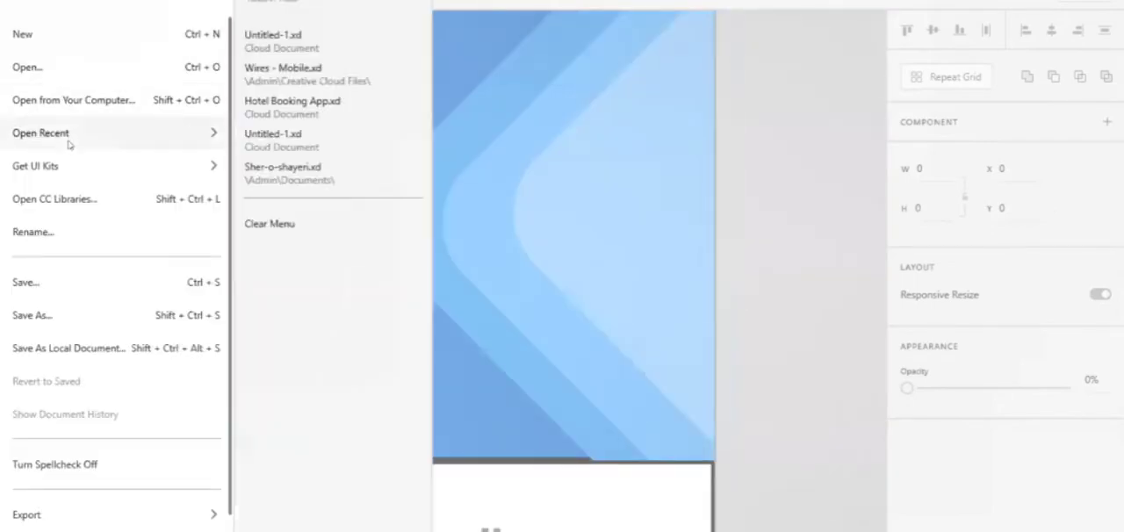
pyautogui.click(438, 310)
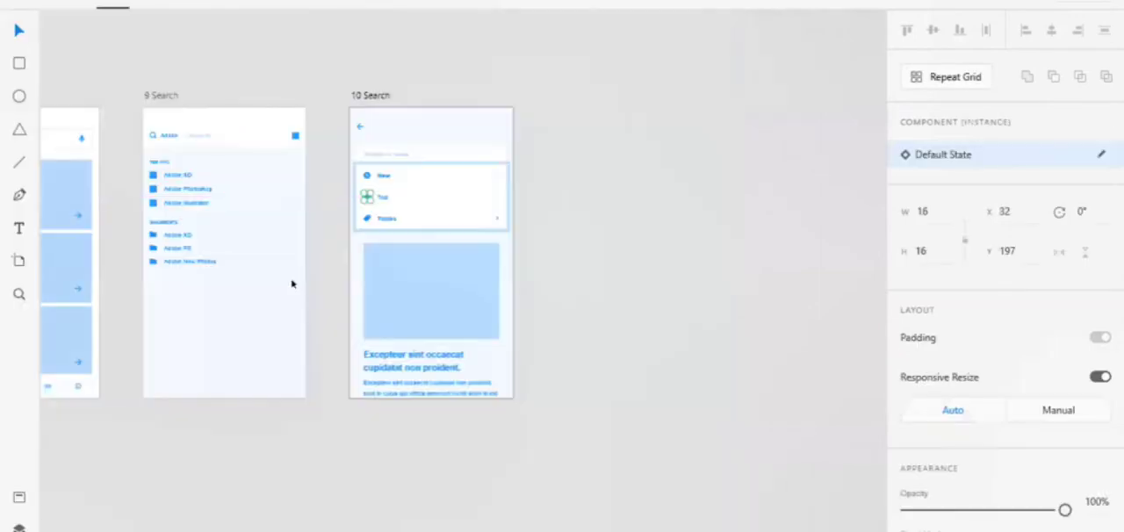
# Switch to the mobile wireframe document and copy the magnifier icon from the 9 Search artboard's header for the hotel app
pyautogui.hscroll(-3, 292, 283)
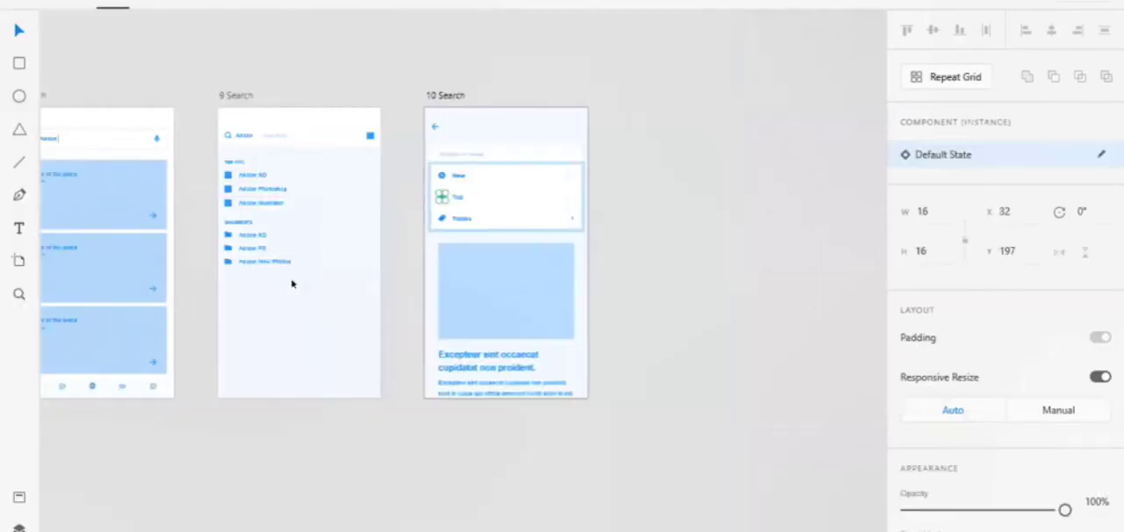
pyautogui.click(241, 130)
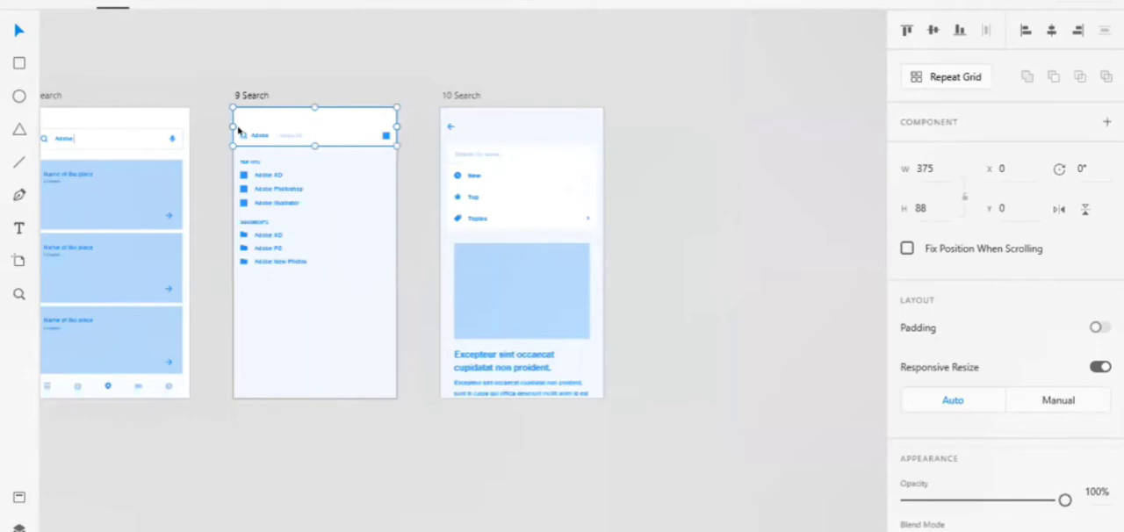
pyautogui.doubleClick(239, 137)
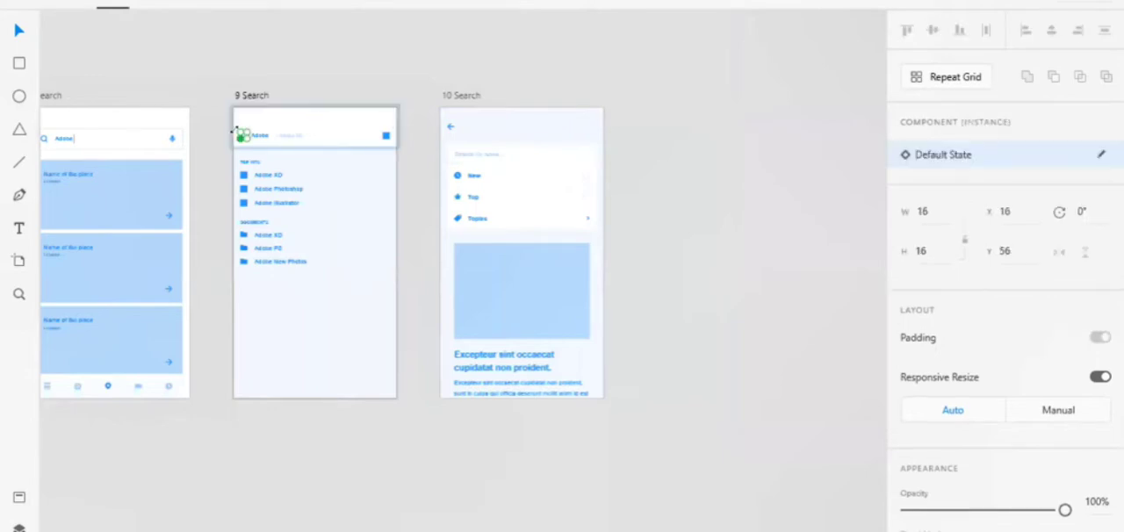
pyautogui.press('alt')
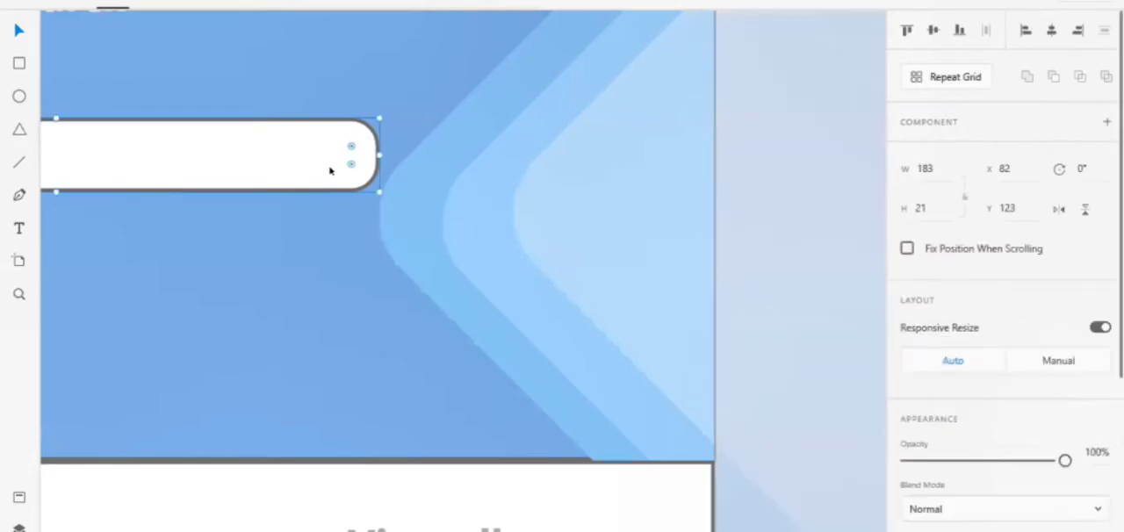
# Paste the magnifier icon into the hotel search screen and place it inside the search bar's right end at X 243, Y 126
pyautogui.hotkey('ctrl', 'v')
pyautogui.click(375, 297)
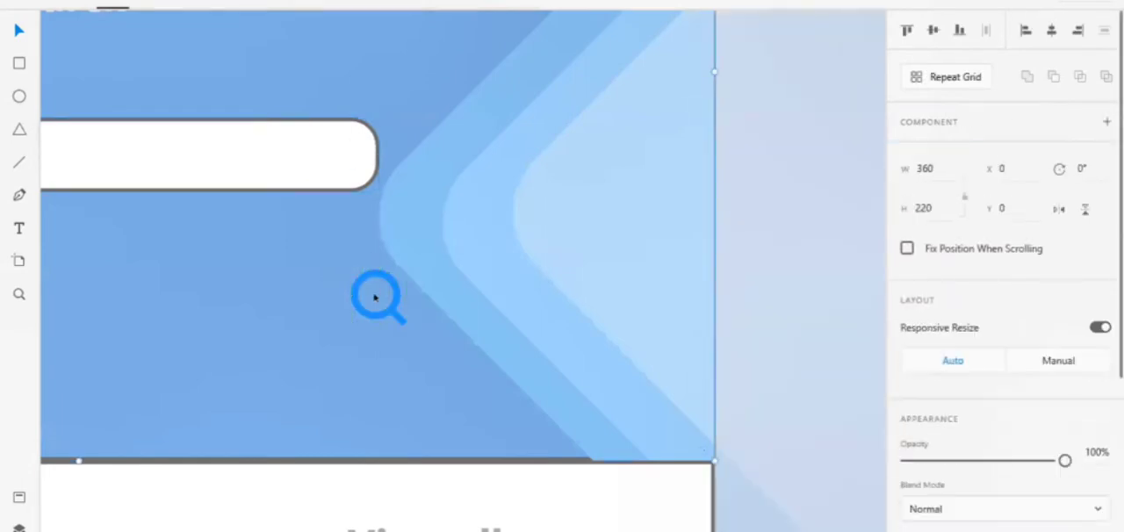
pyautogui.moveTo(384, 316); pyautogui.dragTo(383, 324)
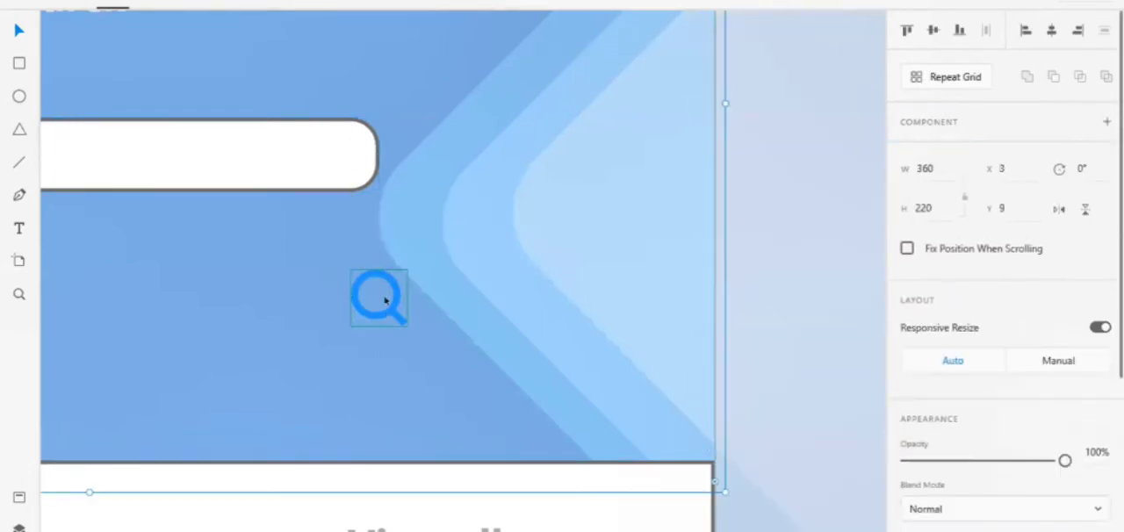
pyautogui.doubleClick(384, 300)
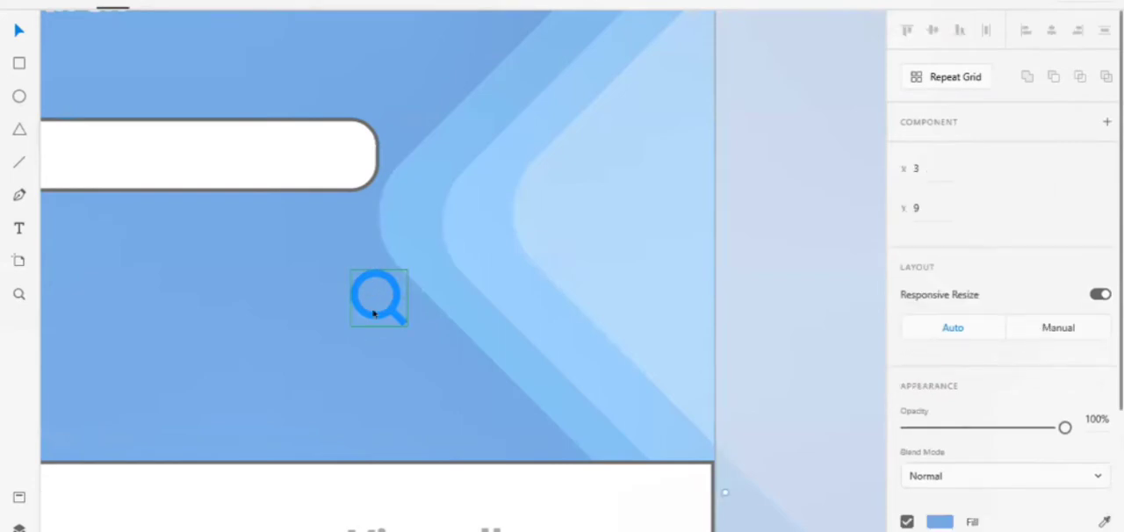
pyautogui.click(373, 313)
pyautogui.moveTo(374, 314); pyautogui.dragTo(319, 168)
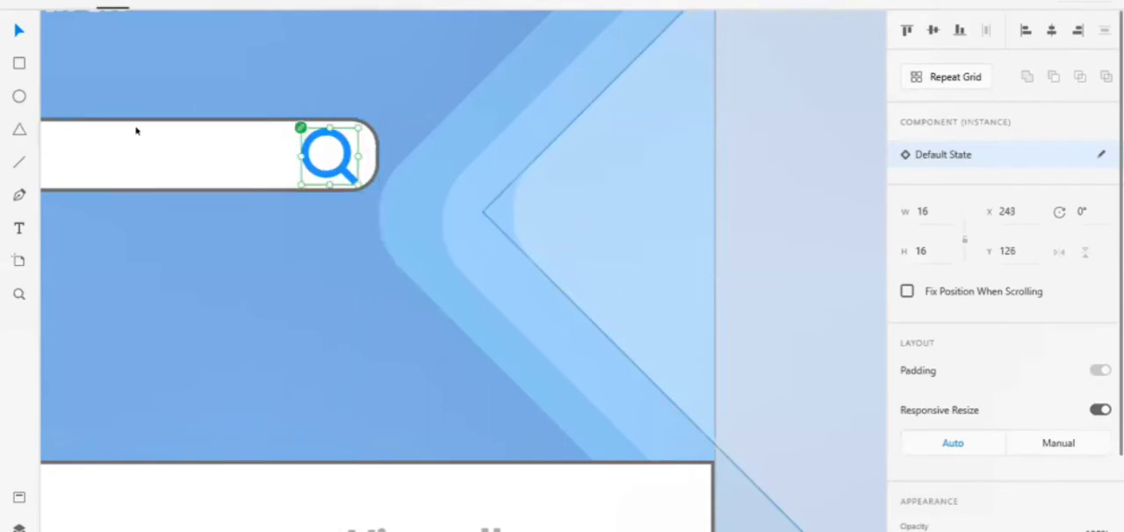
# Try the magnifier icon with its fill off and its border on, and turn the fill back on
pyautogui.scroll(-3, 1047, 411)
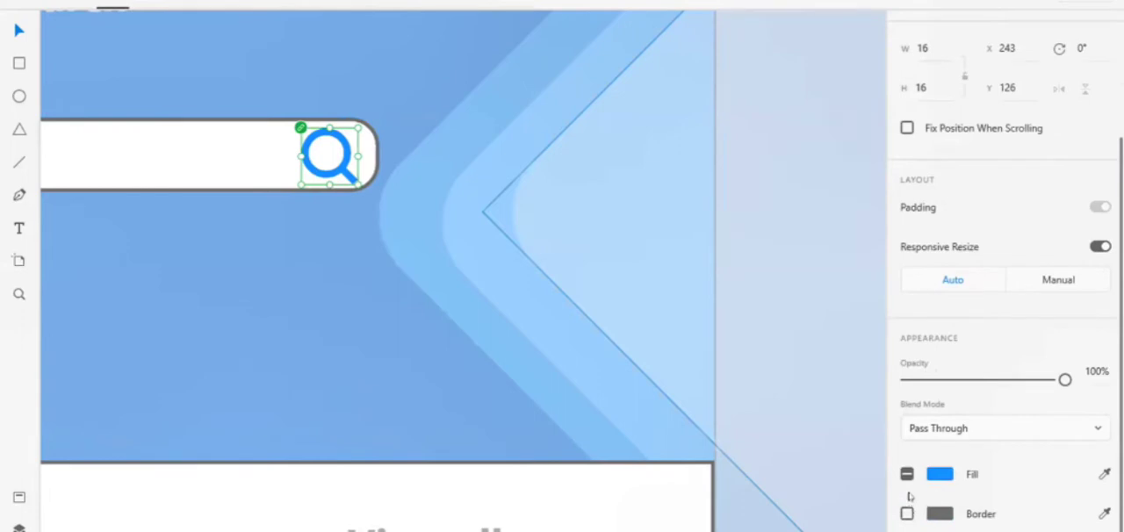
pyautogui.click(908, 475)
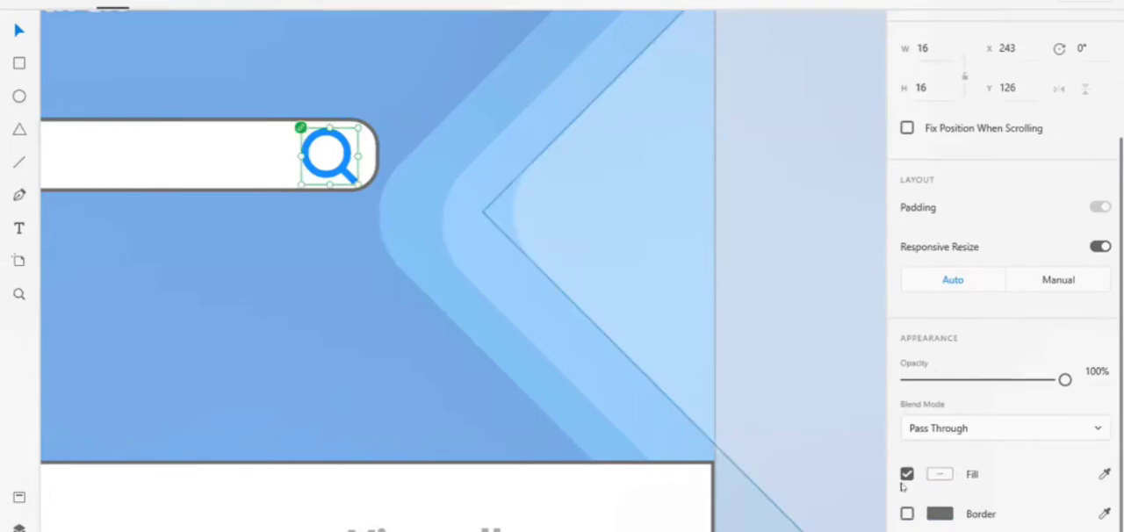
pyautogui.click(907, 475)
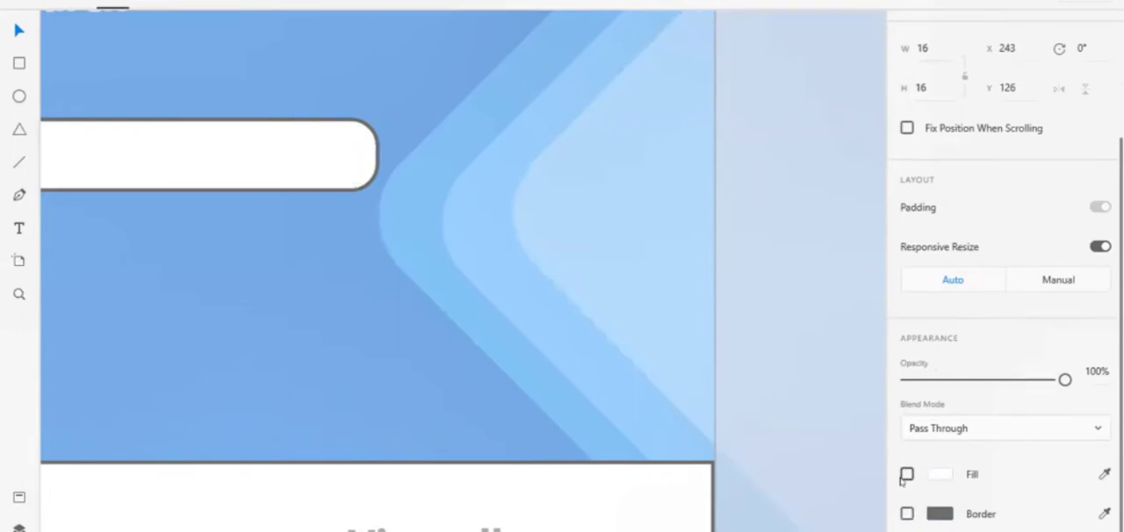
pyautogui.click(907, 514)
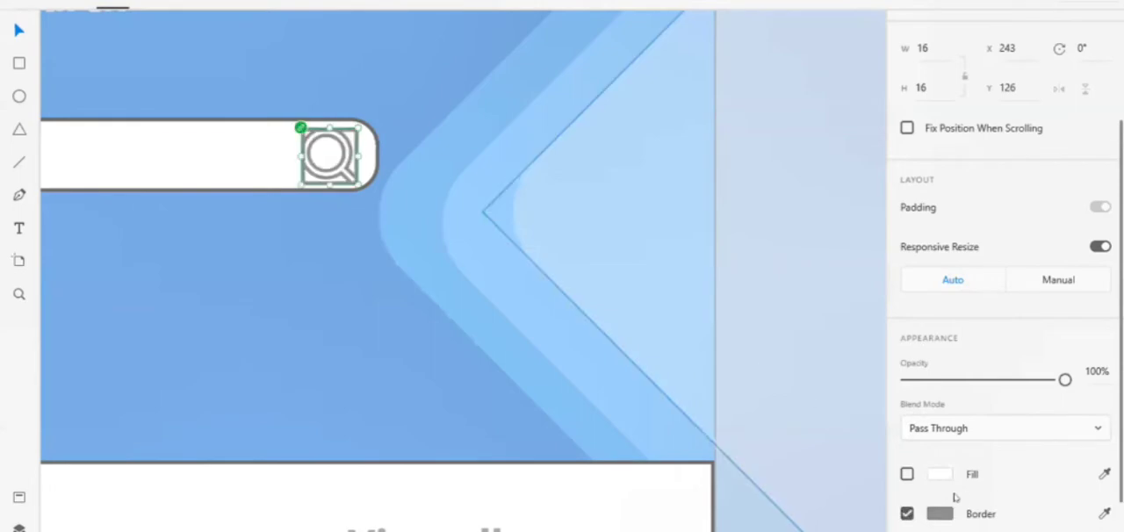
pyautogui.click(906, 474)
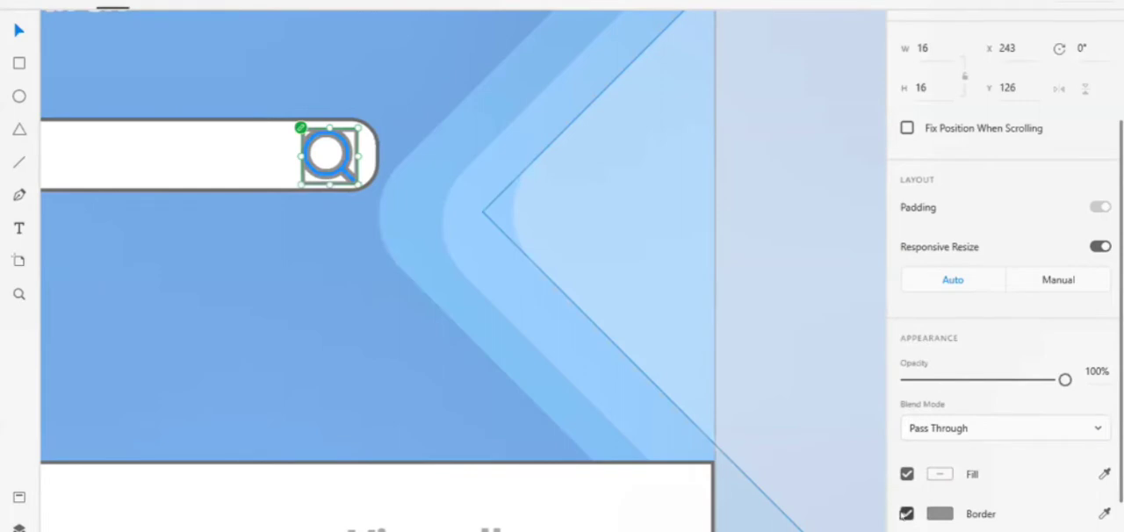
# Remove the search bar rectangle's border and turn on its shadow
pyautogui.click(237, 138)
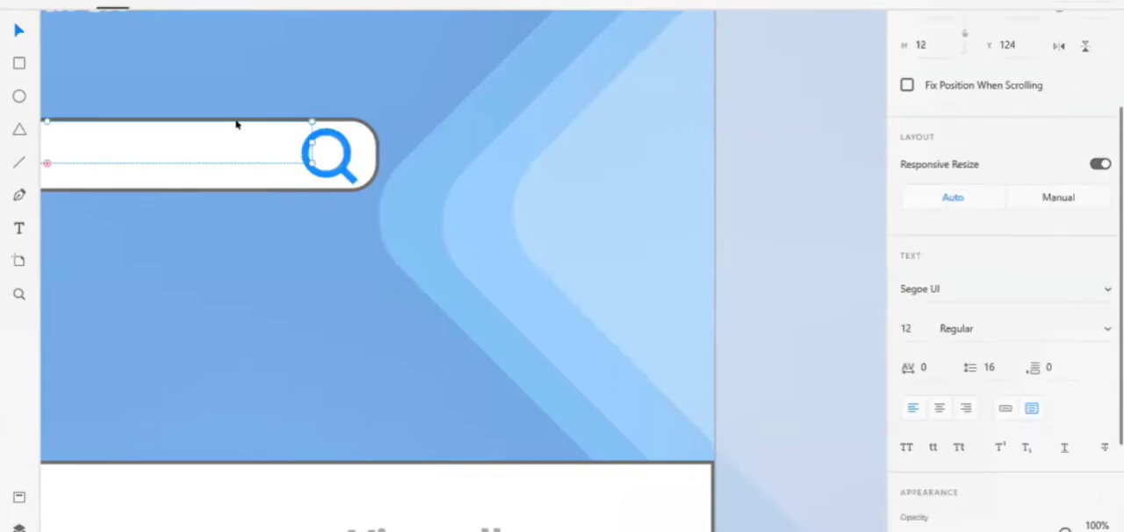
pyautogui.press('Escape')
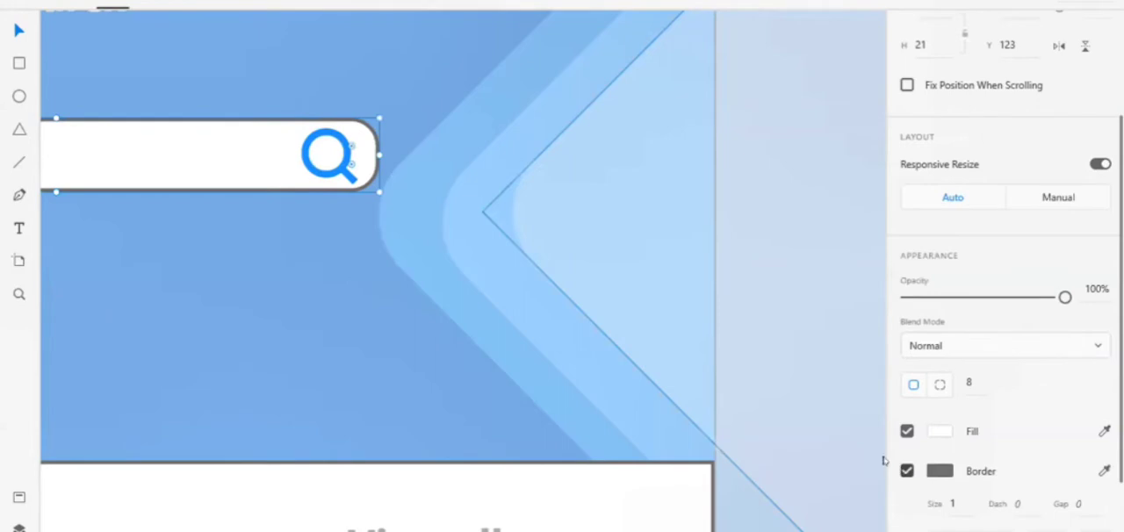
pyautogui.click(907, 471)
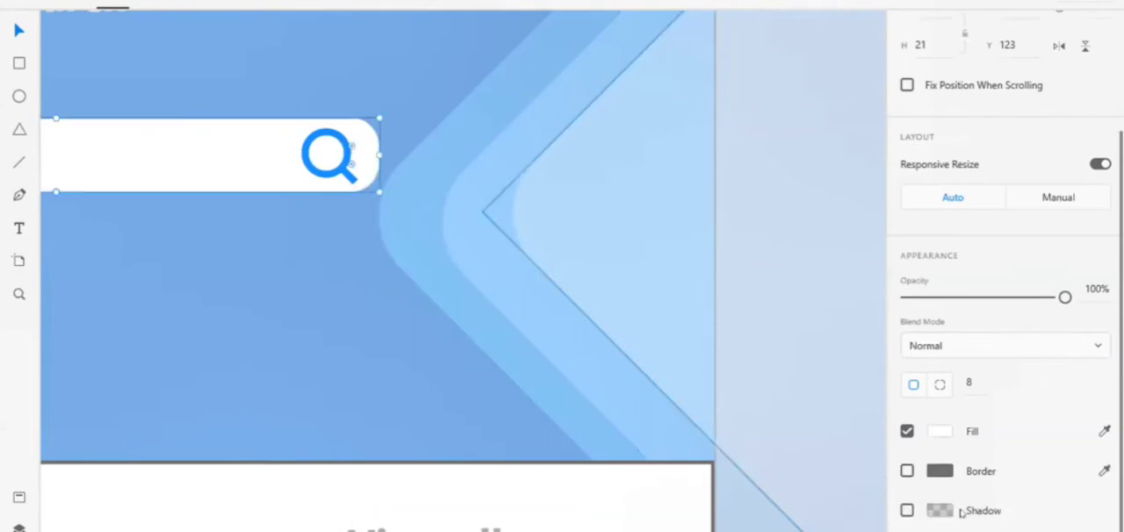
pyautogui.click(908, 511)
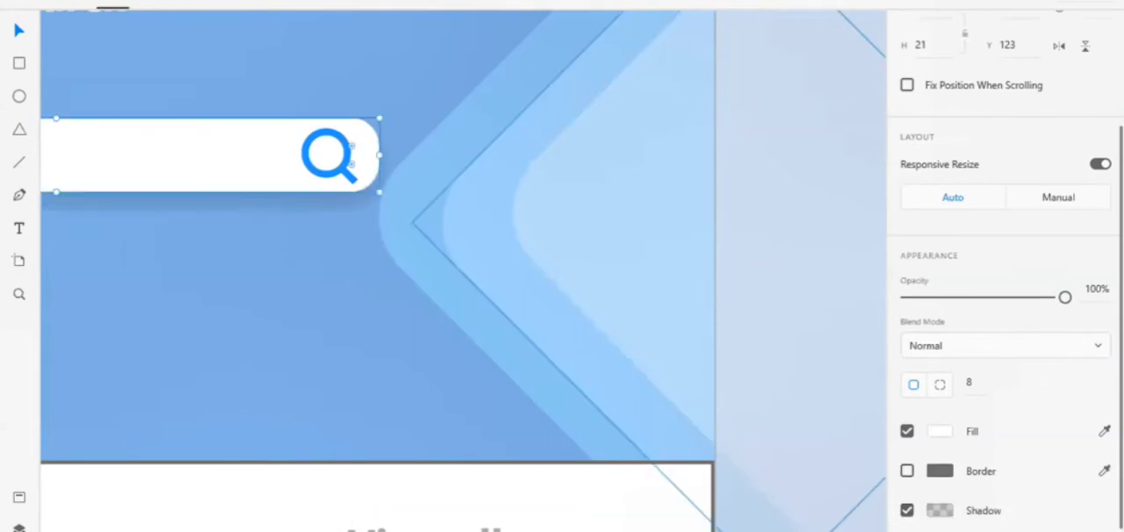
# Review the search screen beside The Grand Paradise page and select the magnifier icon in the search bar
pyautogui.scroll(-5, 739, 394)
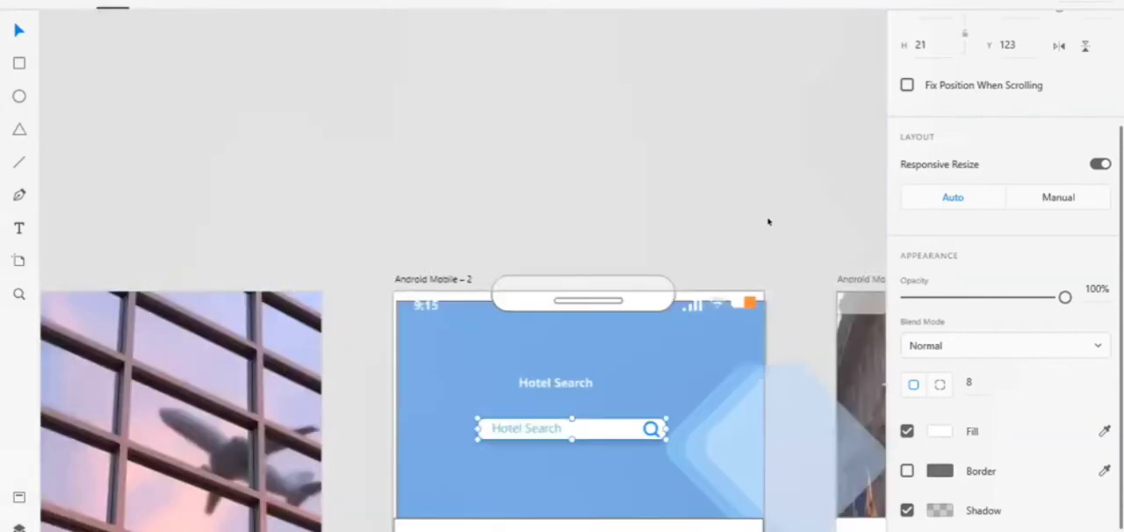
pyautogui.hscroll(4, 769, 222)
pyautogui.scroll(-3, 782, 195)
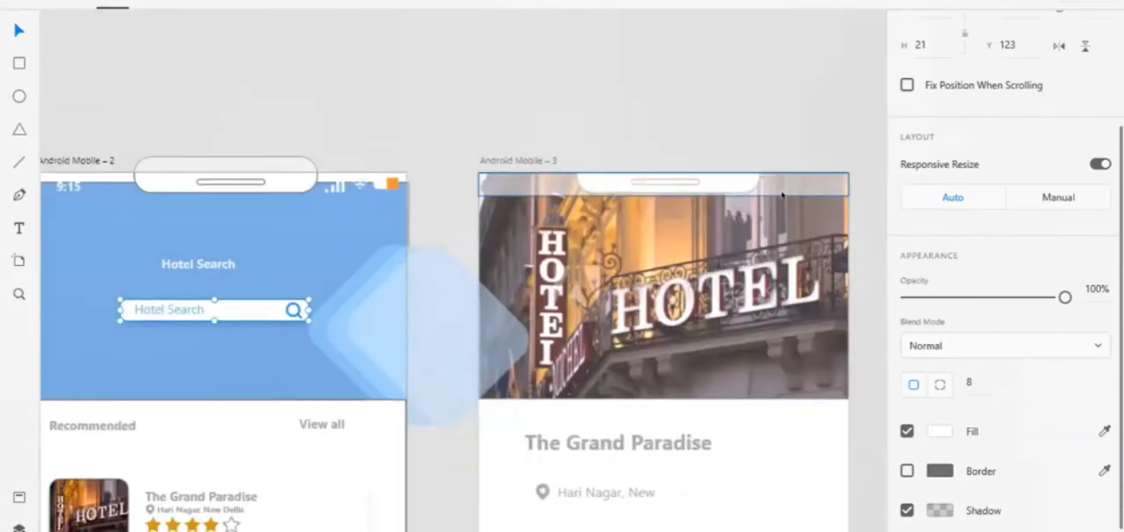
pyautogui.scroll(-7, 782, 195)
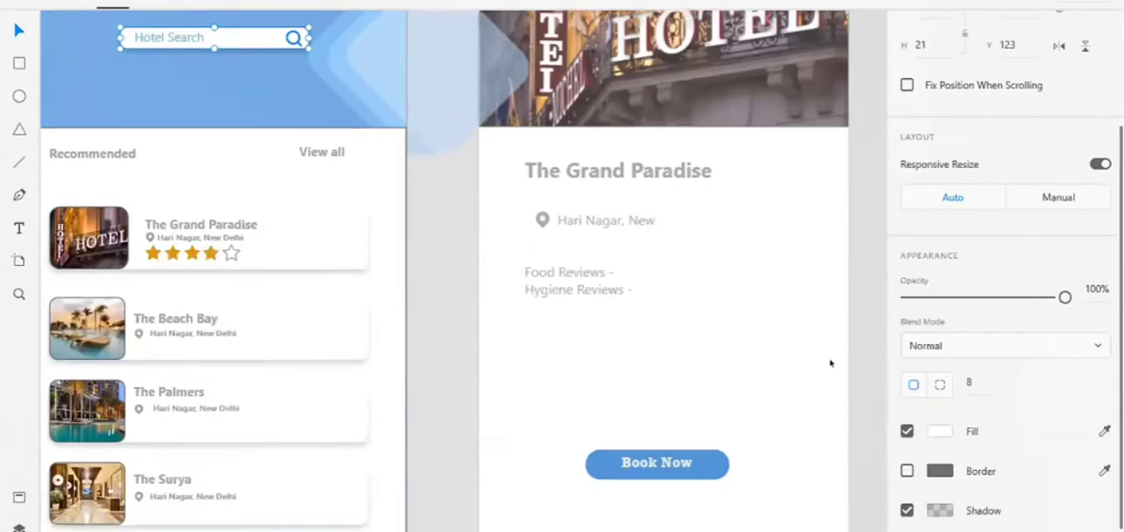
pyautogui.scroll(-5, 831, 362)
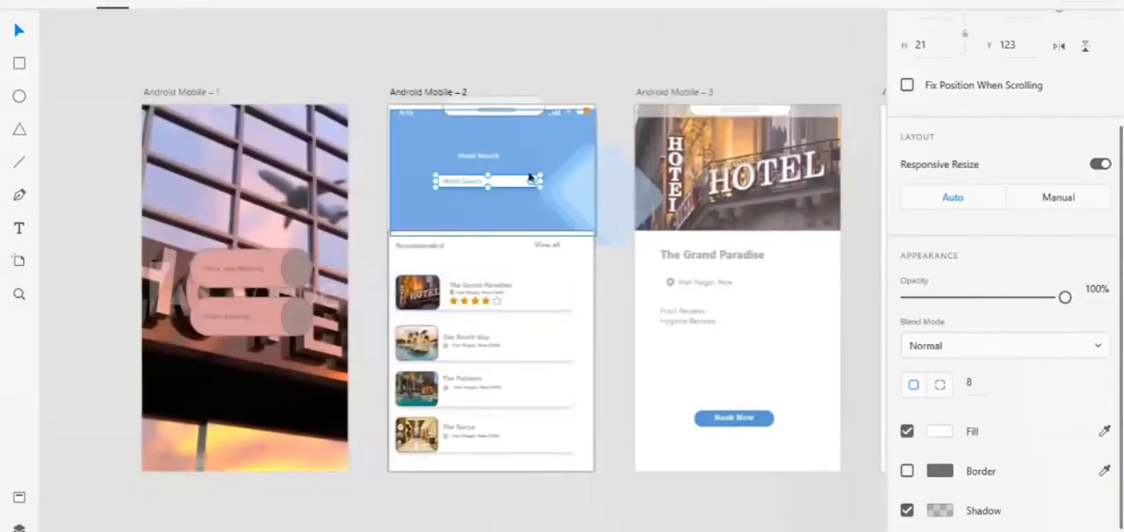
pyautogui.doubleClick(531, 181)
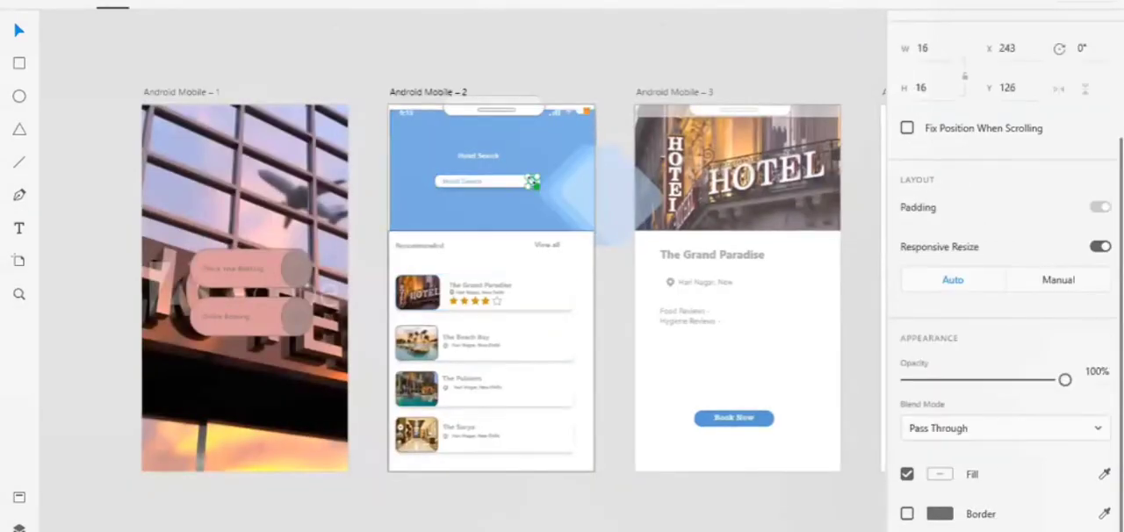
# Resize the magnifier icon in the hotel search bar to 11 × 11 and place it at X 245, Y 128
pyautogui.moveTo(539, 186); pyautogui.dragTo(533, 182)
pyautogui.click(605, 298)
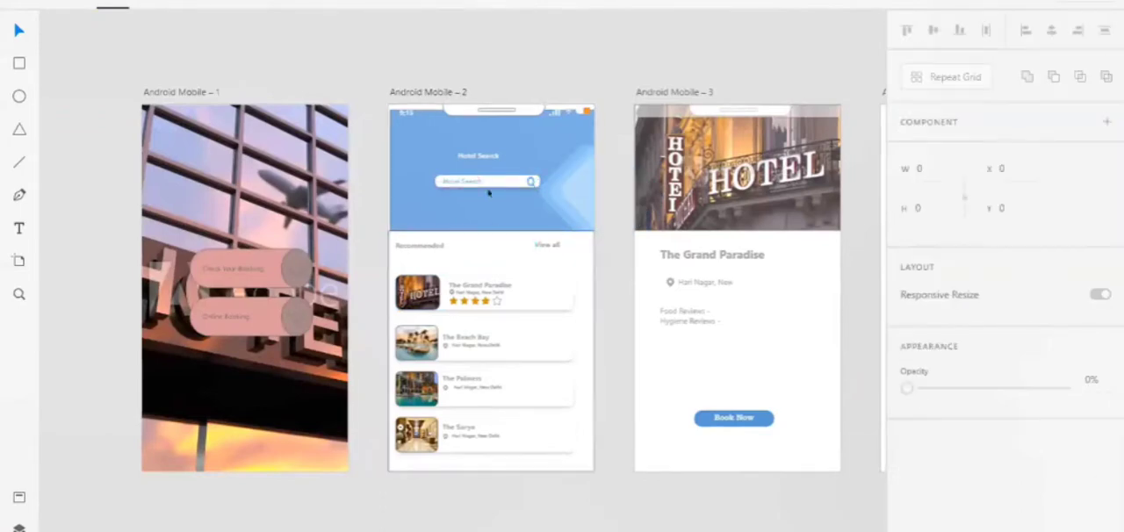
pyautogui.scroll(5, 531, 191)
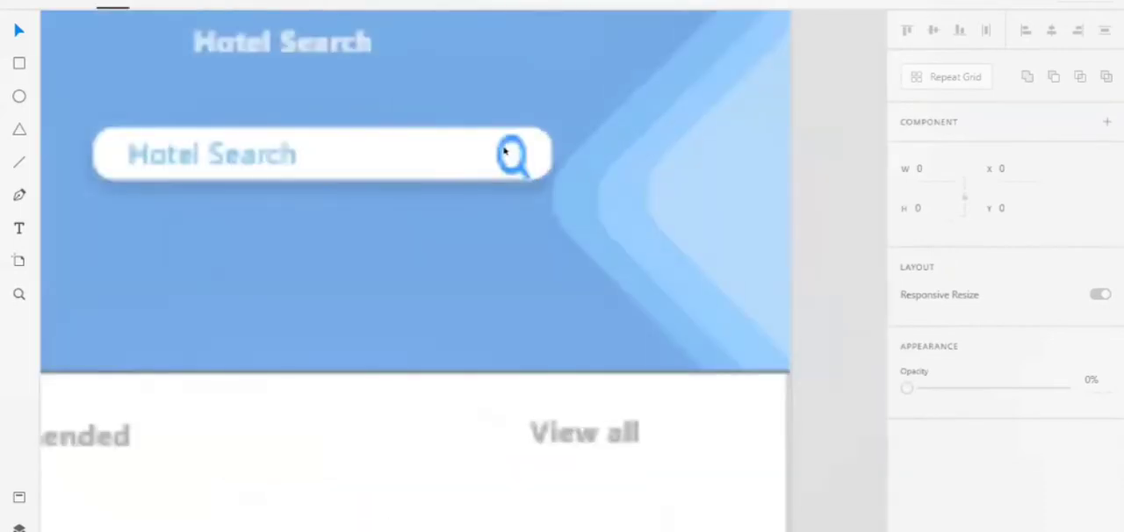
pyautogui.doubleClick(533, 181)
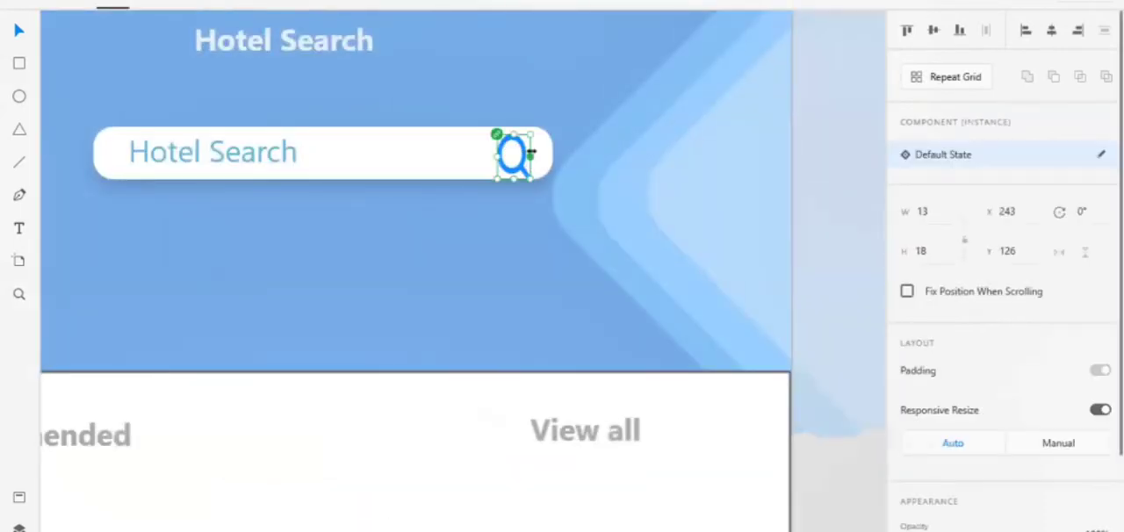
pyautogui.moveTo(530, 153); pyautogui.dragTo(545, 155)
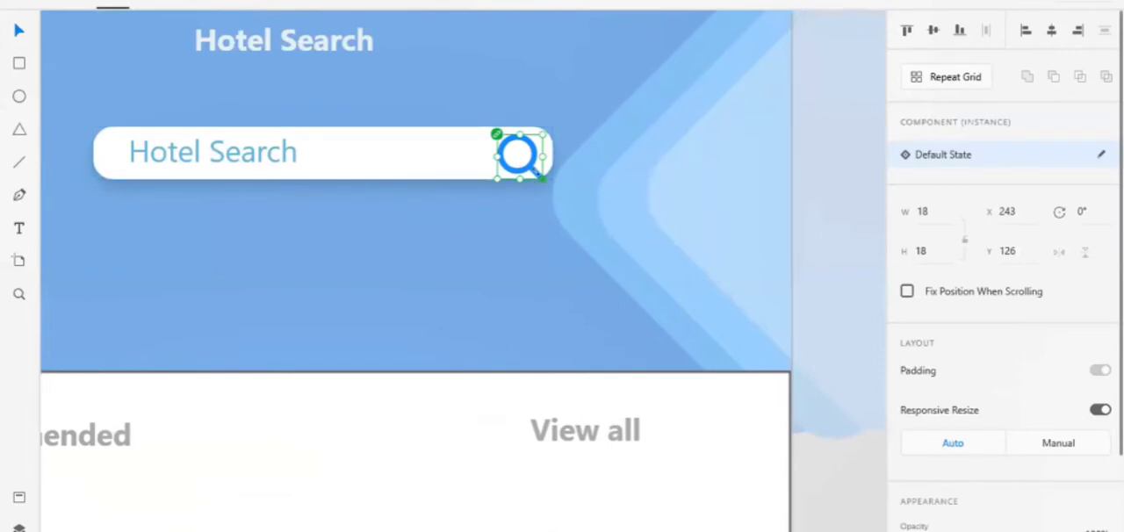
pyautogui.moveTo(545, 180); pyautogui.dragTo(518, 157)
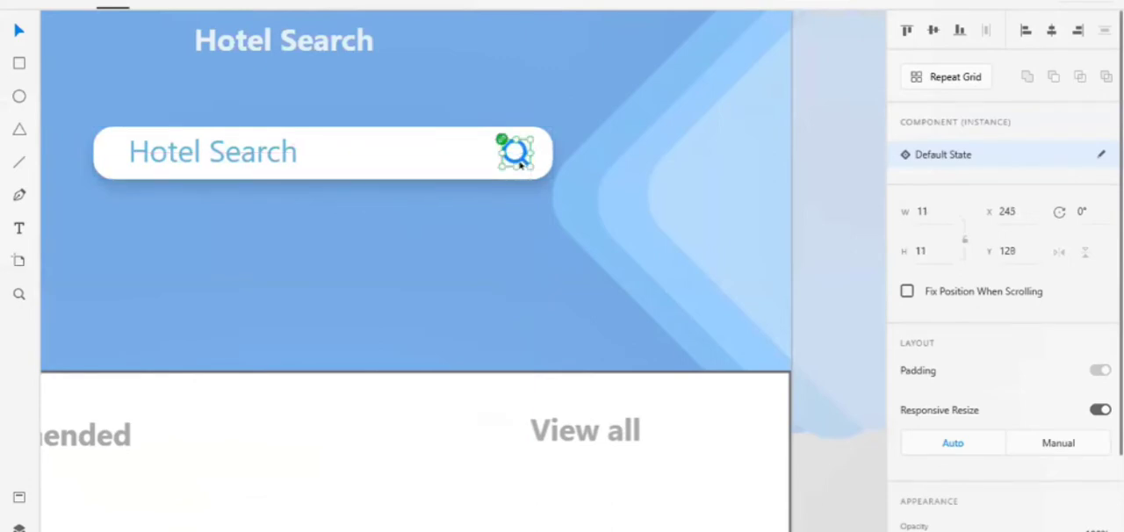
# Lower the opacity of the search bar's Hotel Search placeholder text to 29%
pyautogui.click(226, 153)
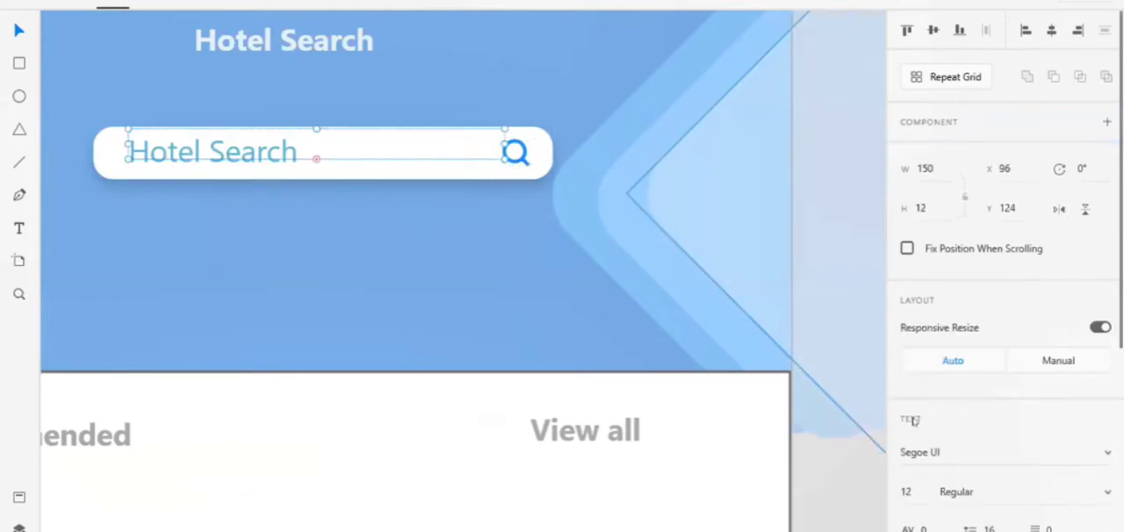
pyautogui.scroll(-5, 1005, 498)
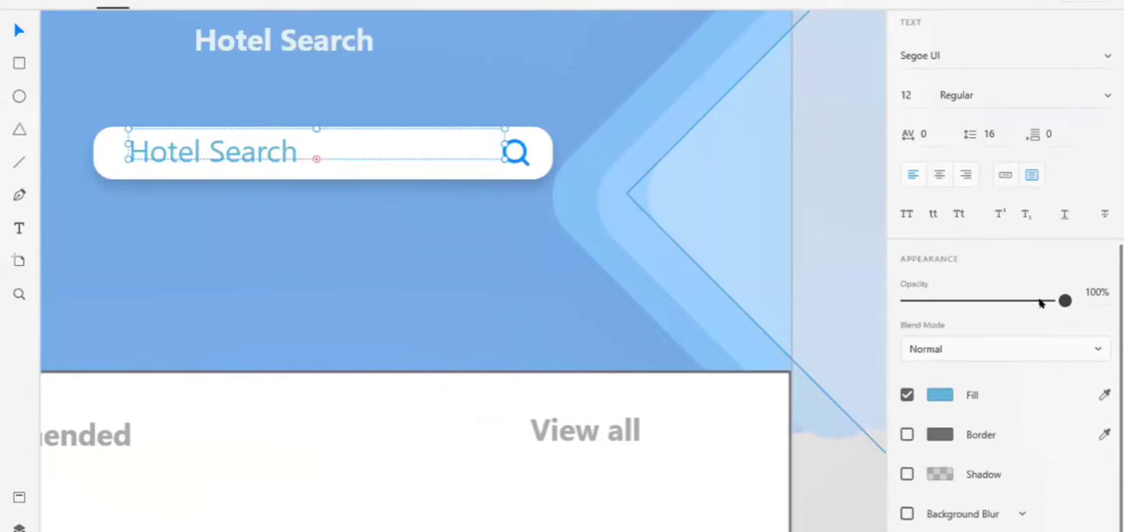
pyautogui.moveTo(1064, 300); pyautogui.dragTo(951, 322)
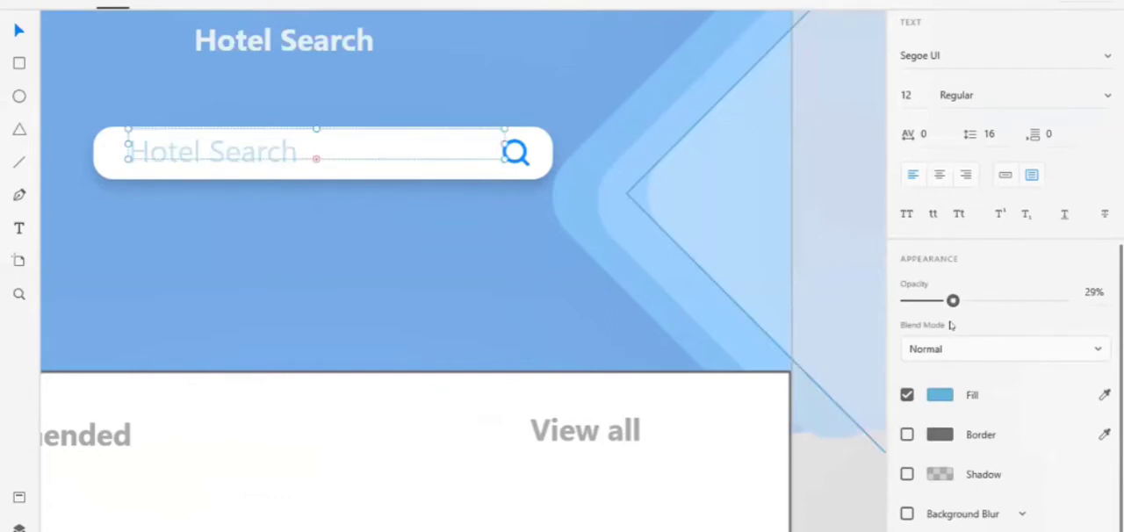
# Lower the opacity of the magnifier icon in the search bar to give it a lighter blue tone
pyautogui.click(517, 152)
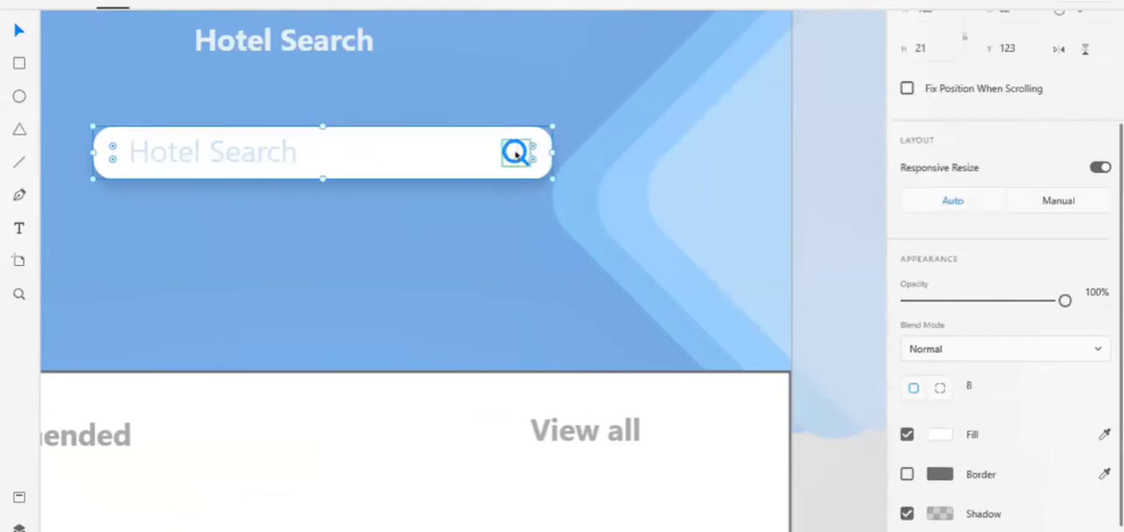
pyautogui.doubleClick(517, 153)
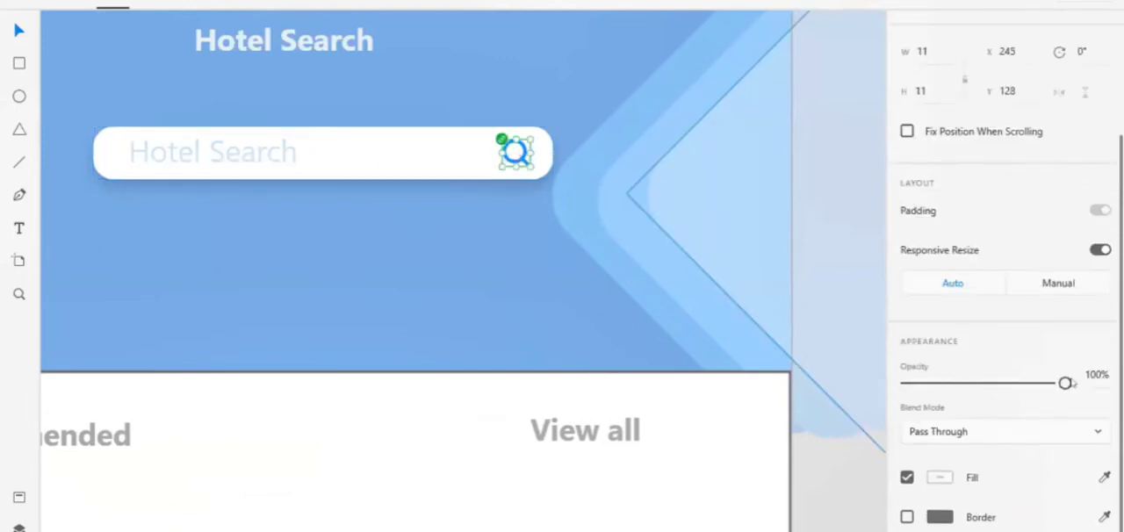
pyautogui.moveTo(1057, 390); pyautogui.dragTo(978, 397)
pyautogui.press('Escape')
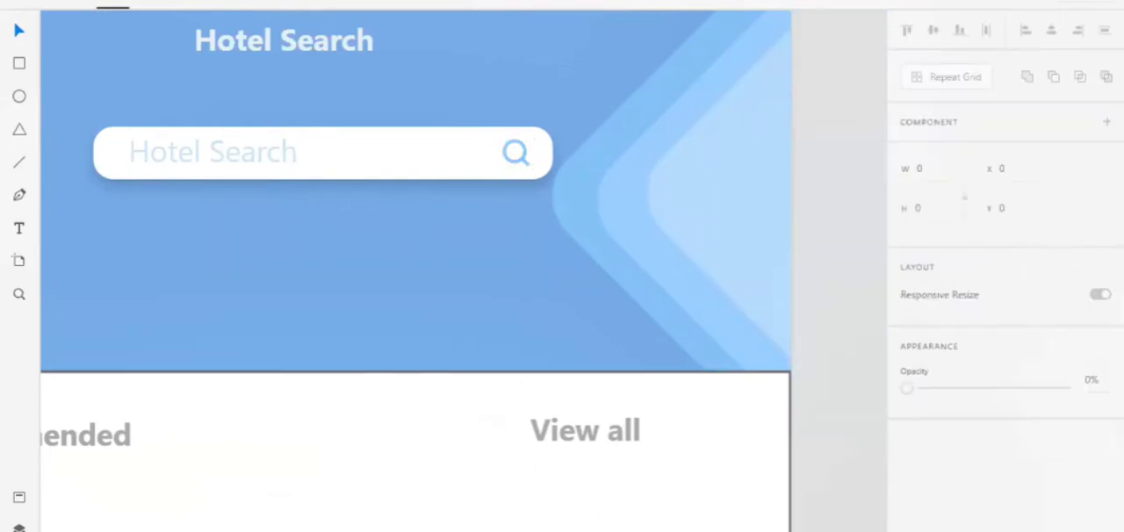
# Extend the blue header rectangle of Android Mobile – 2 up to the artboard's upper edge, giving it height 229 and Y 0
pyautogui.scroll(-4, 833, 527)
pyautogui.hscroll(4, 833, 527)
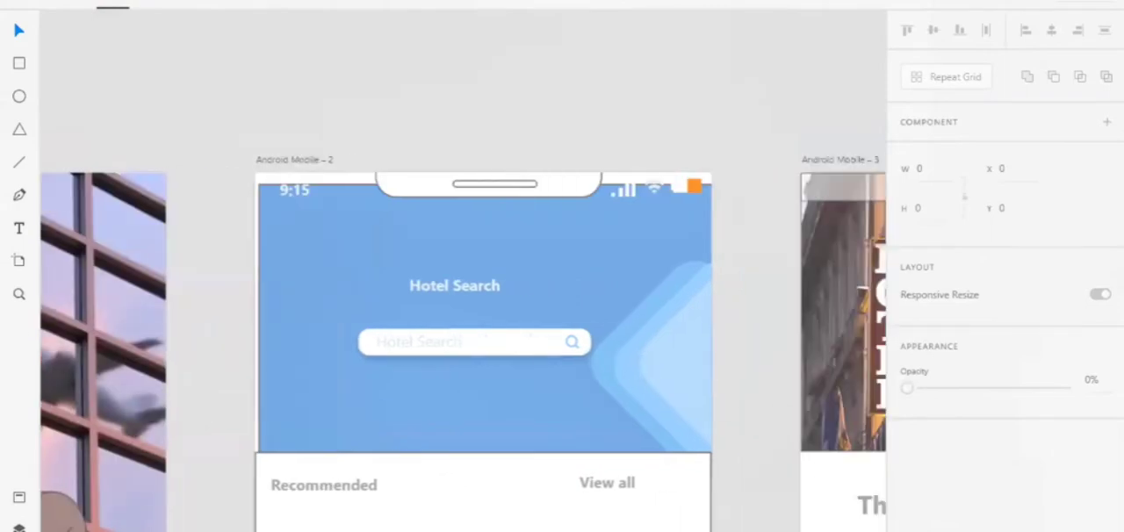
pyautogui.hscroll(3, 533, 343)
pyautogui.click(353, 221)
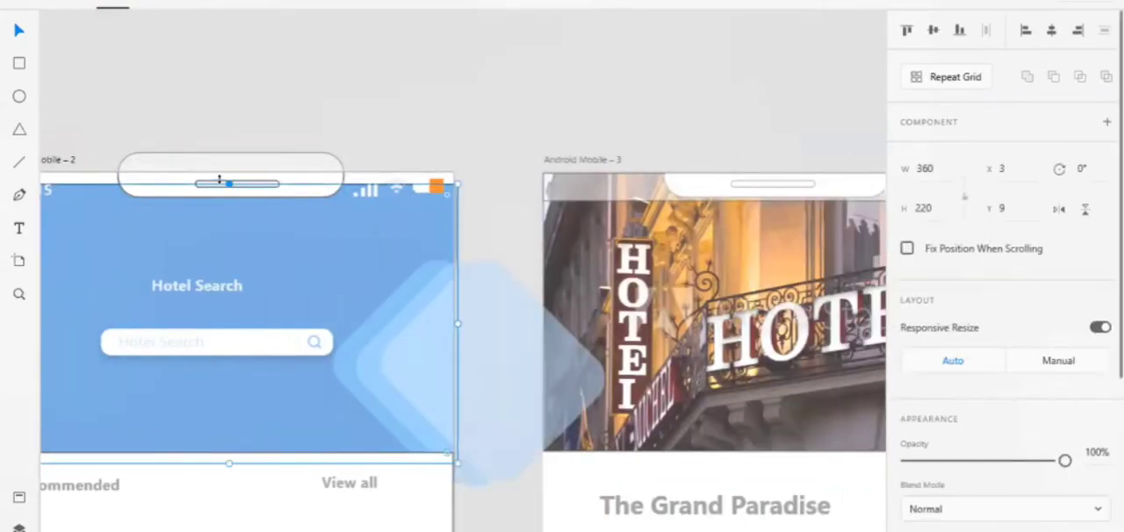
pyautogui.moveTo(218, 170); pyautogui.dragTo(219, 167)
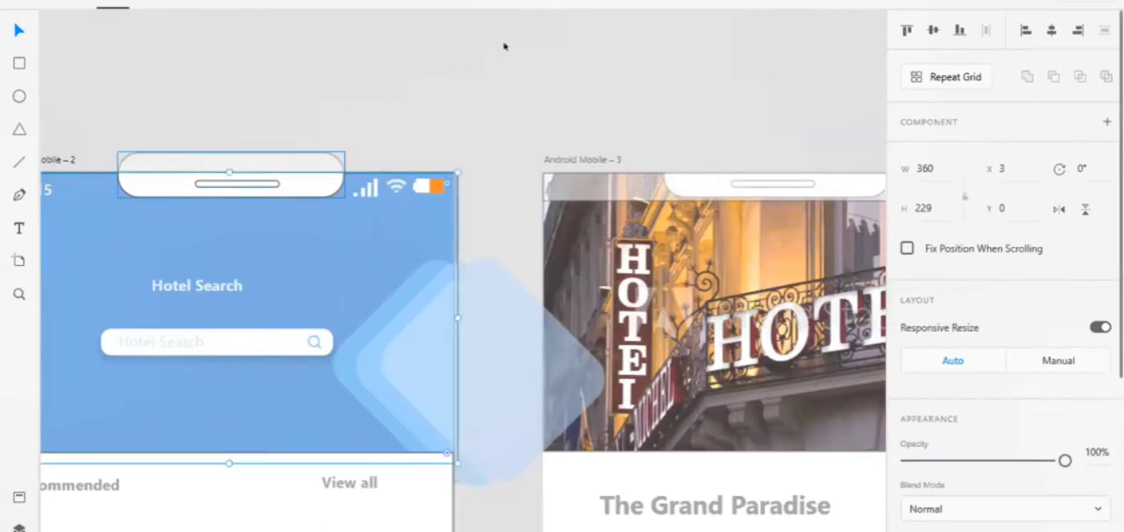
# Examine the hotel detail page, the blank Android Mobile – 4 artboard and the overall row of screens
pyautogui.hscroll(6, 504, 46)
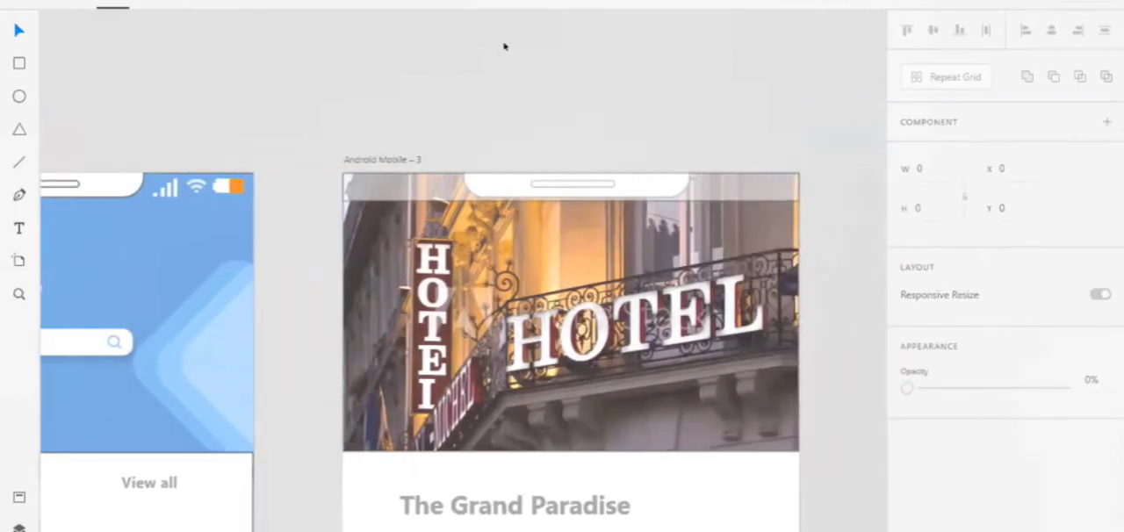
pyautogui.hscroll(1, 504, 46)
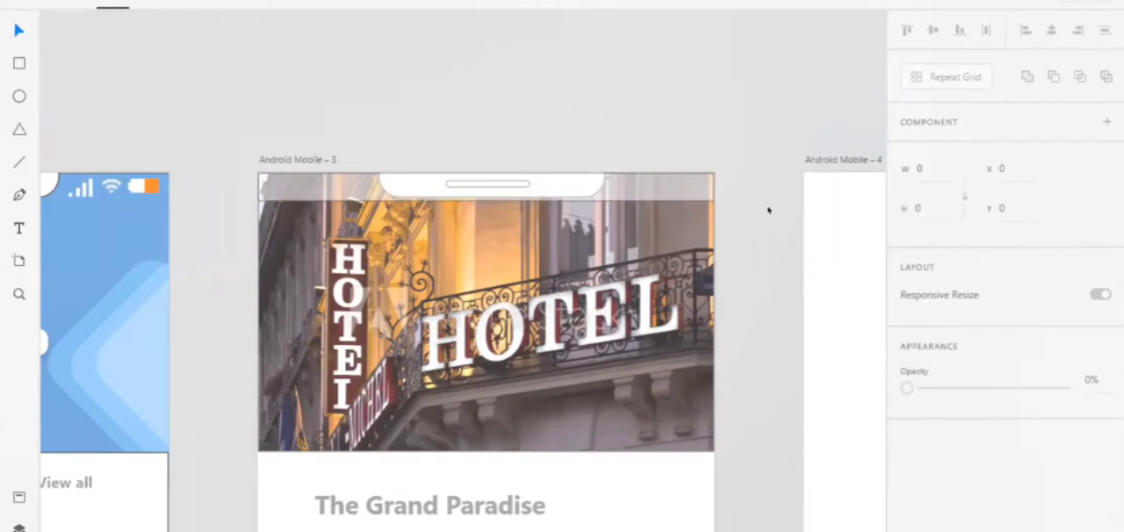
pyautogui.hscroll(10, 781, 220)
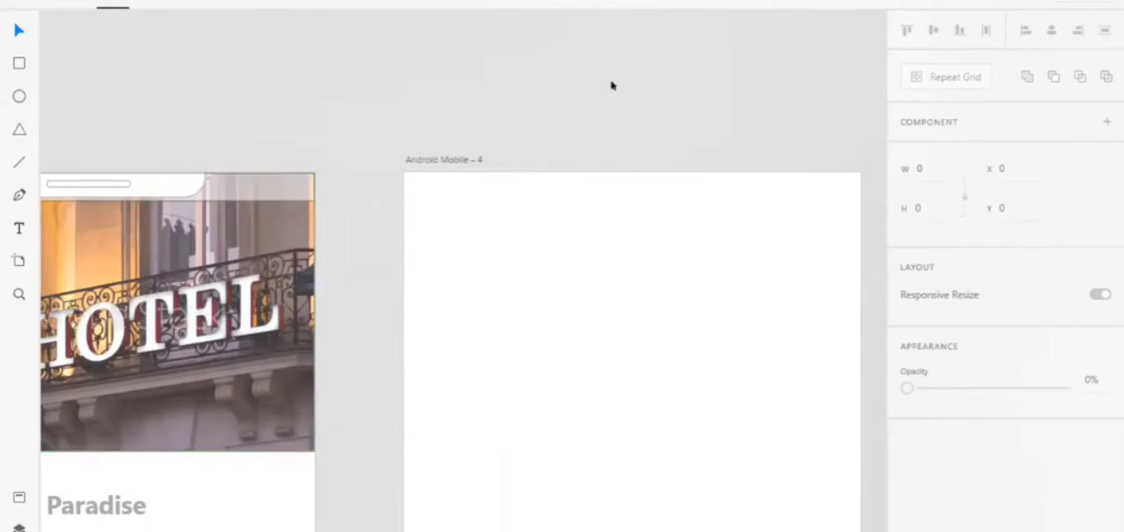
pyautogui.hscroll(3, 606, 202)
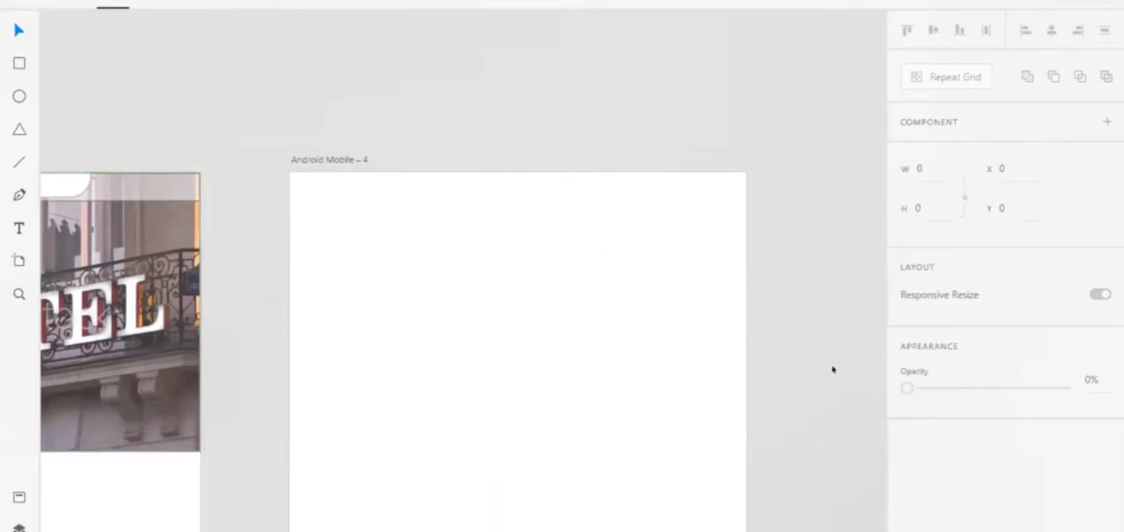
pyautogui.scroll(-3, 832, 369)
pyautogui.scroll(-2, 832, 369)
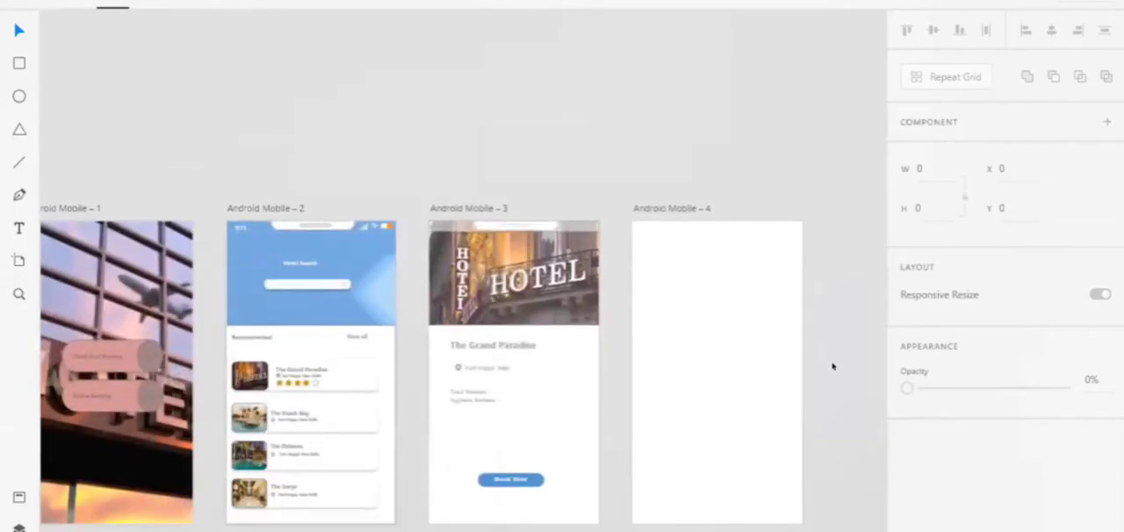
pyautogui.scroll(-3, 832, 366)
pyautogui.scroll(1, 832, 367)
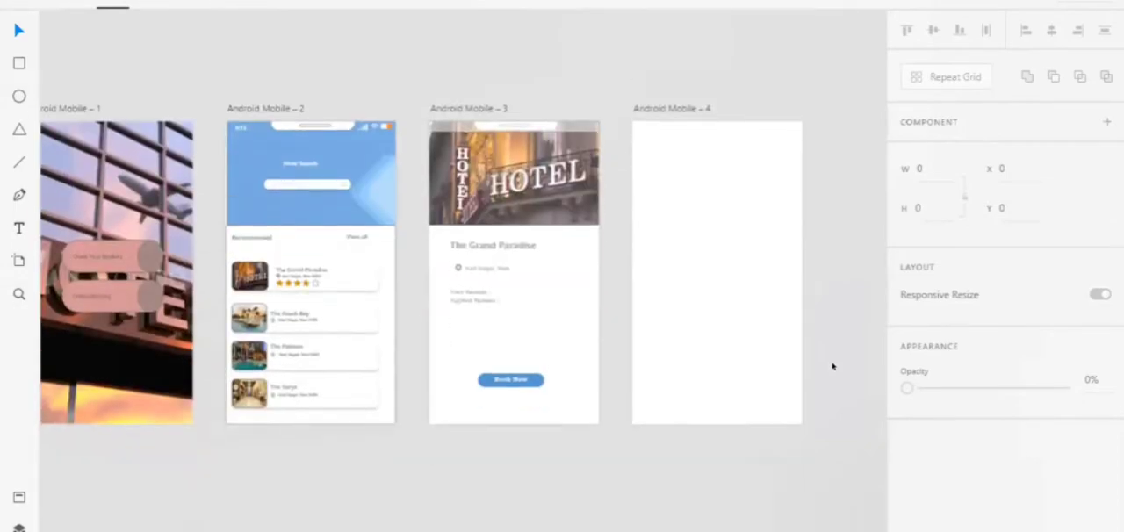
pyautogui.scroll(2, 833, 366)
# Extend the blue header rectangle of Android Mobile – 2 sideways to the artboard's edge, giving it width 363 and X 0
pyautogui.click(188, 167)
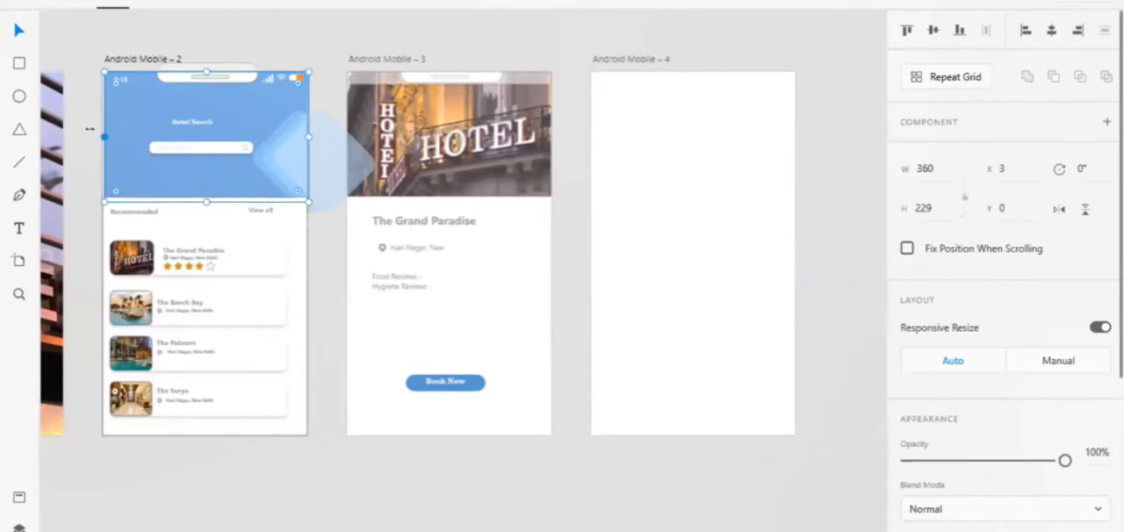
pyautogui.moveTo(99, 129); pyautogui.dragTo(98, 130)
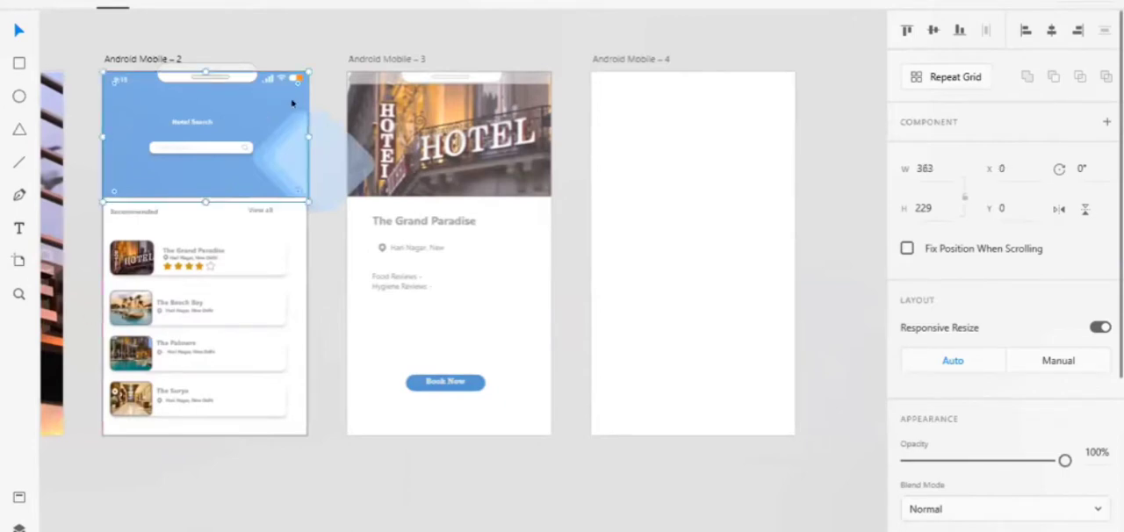
pyautogui.click(319, 65)
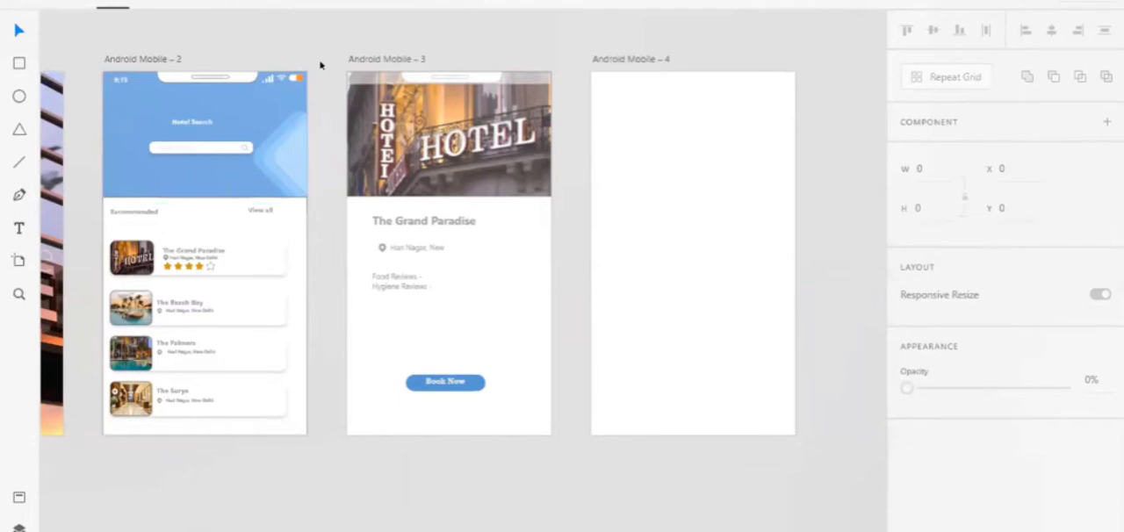
pyautogui.hscroll(5, 594, 288)
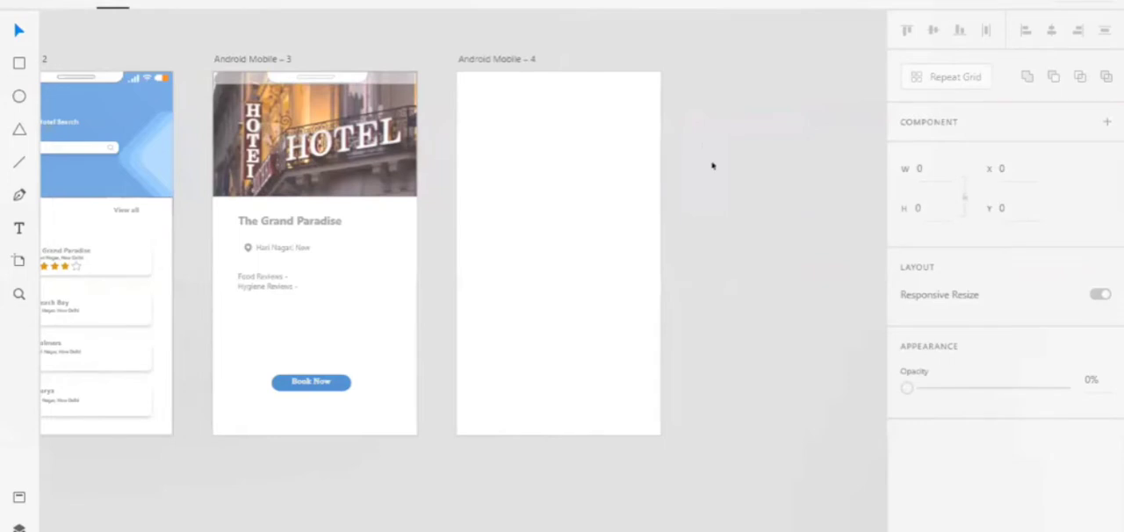
pyautogui.click(306, 383)
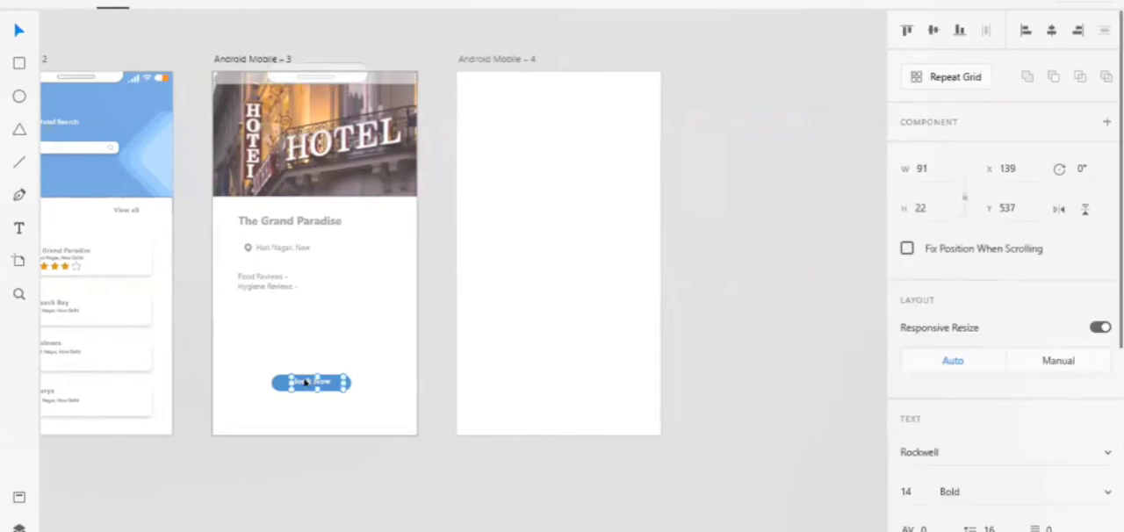
pyautogui.click(434, 420)
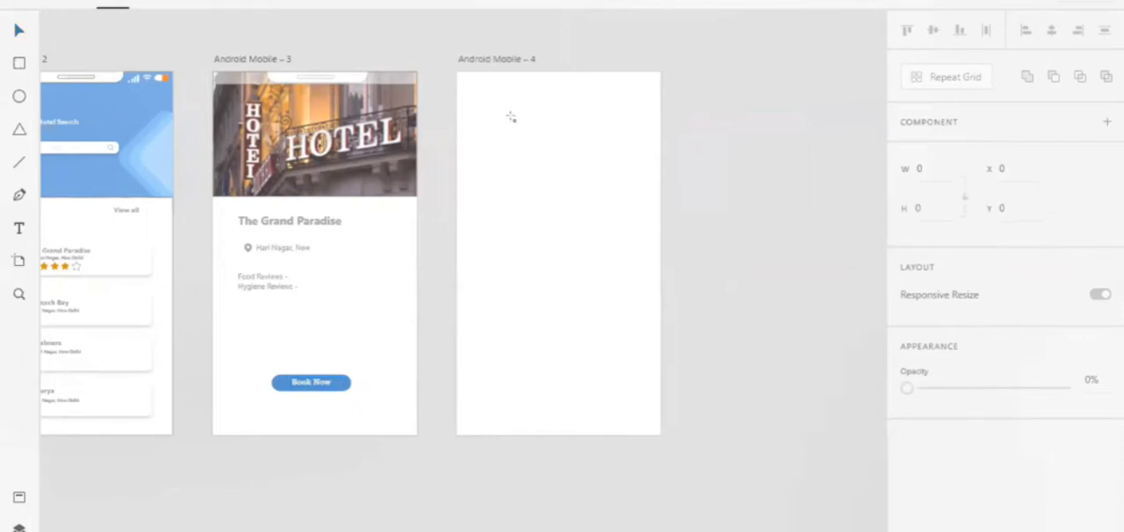
# Draw a header rectangle across the upper edge of Android Mobile – 4 and size it to 360 × 74
pyautogui.press('r')
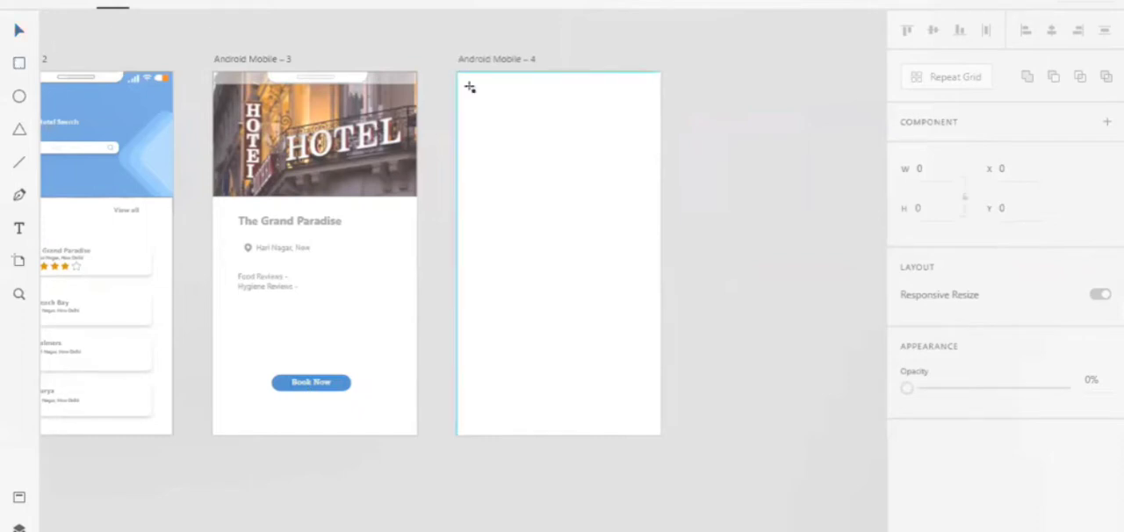
pyautogui.moveTo(458, 73); pyautogui.dragTo(660, 106)
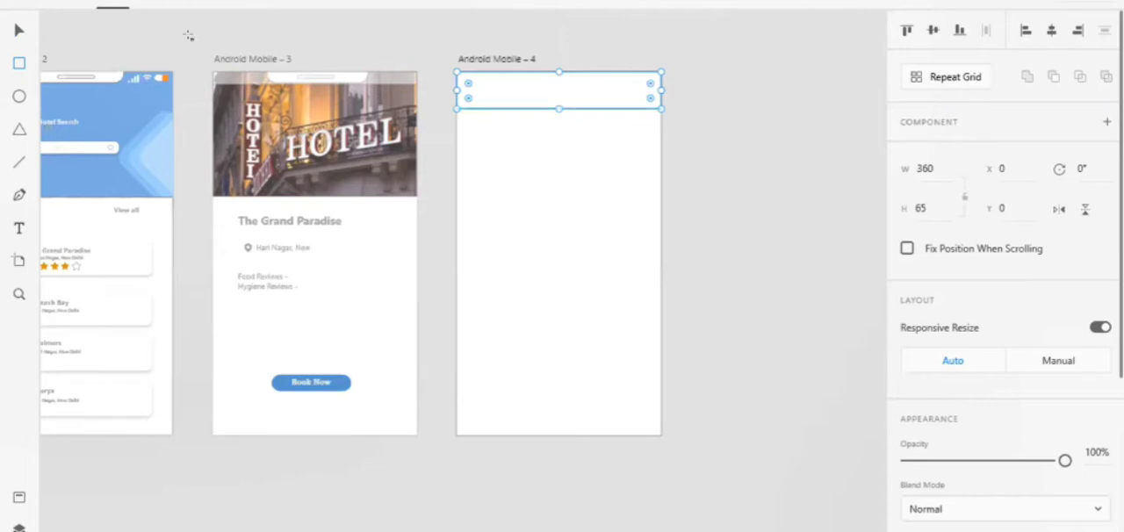
pyautogui.click(19, 34)
pyautogui.moveTo(550, 103); pyautogui.dragTo(551, 106)
# Fill the header rectangle of Android Mobile – 4 with a solid teal blue, #278A9A
pyautogui.hscroll(3, 555, 114)
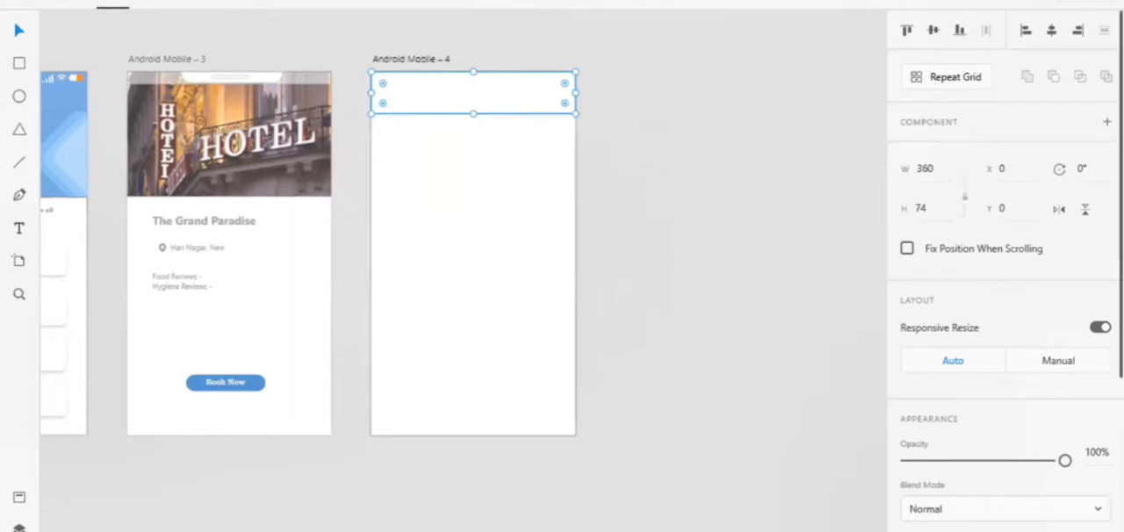
pyautogui.scroll(-4, 926, 329)
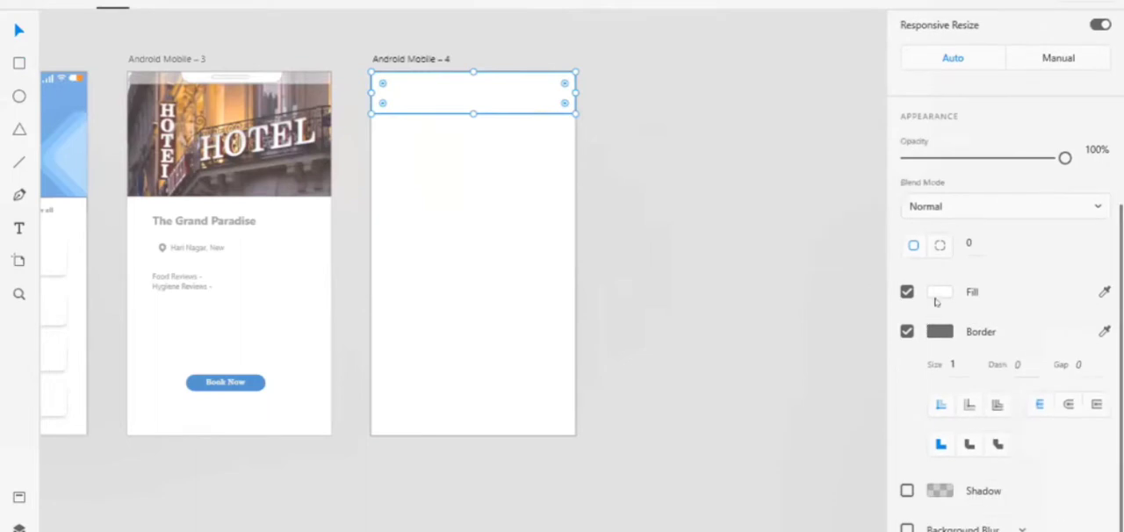
pyautogui.click(939, 292)
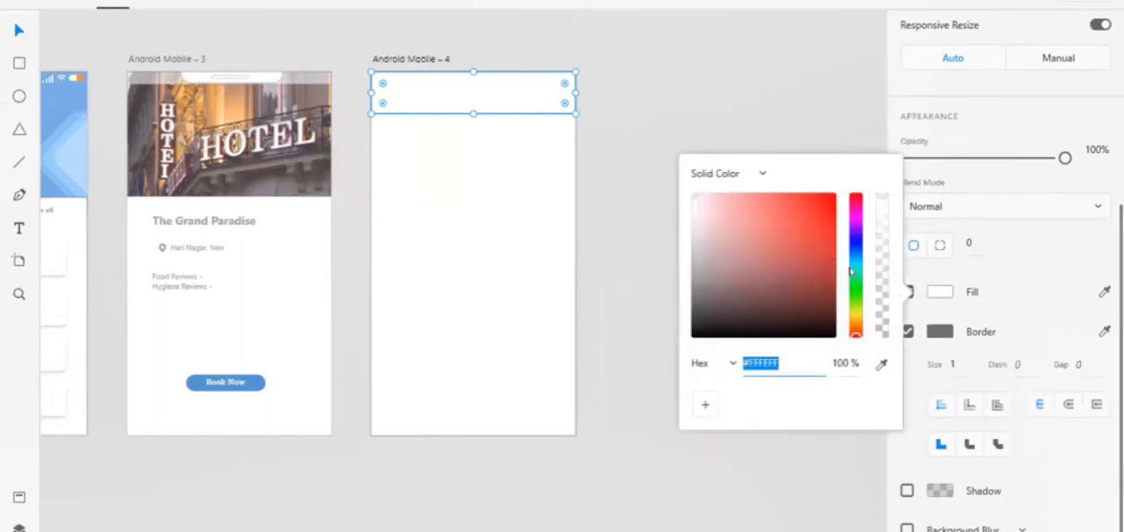
pyautogui.click(852, 259)
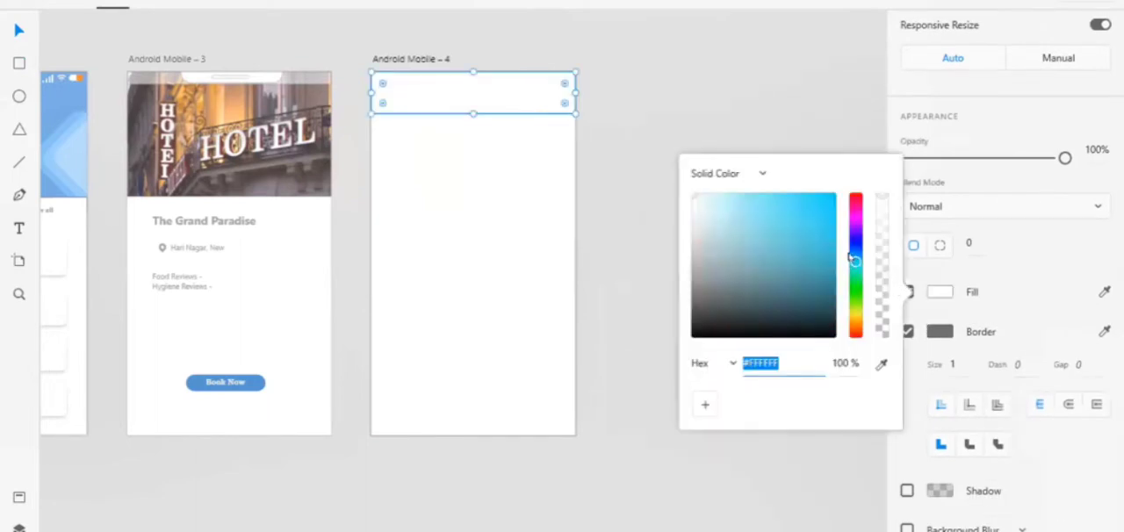
pyautogui.click(495, 100)
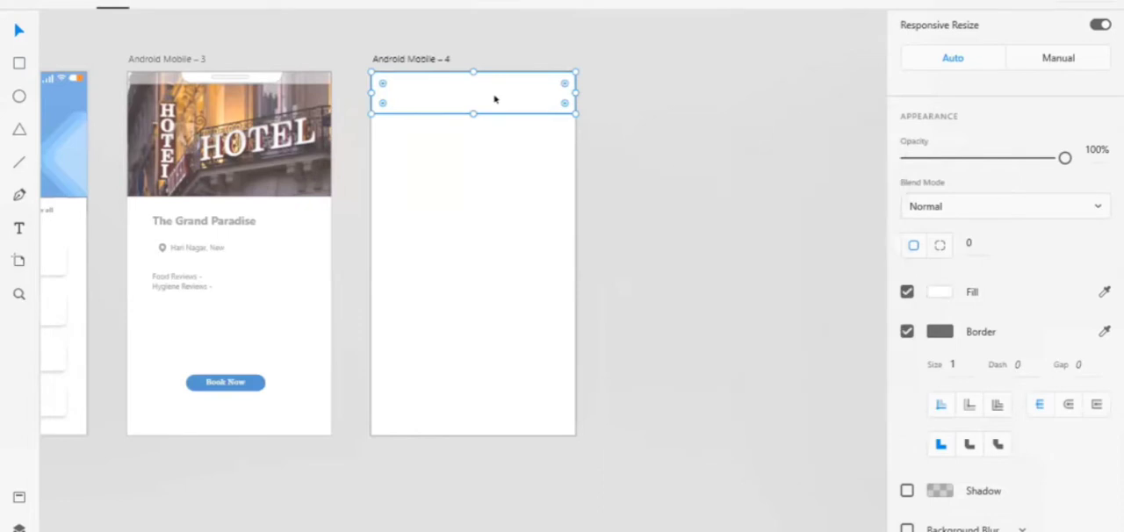
pyautogui.click(938, 292)
pyautogui.click(772, 217)
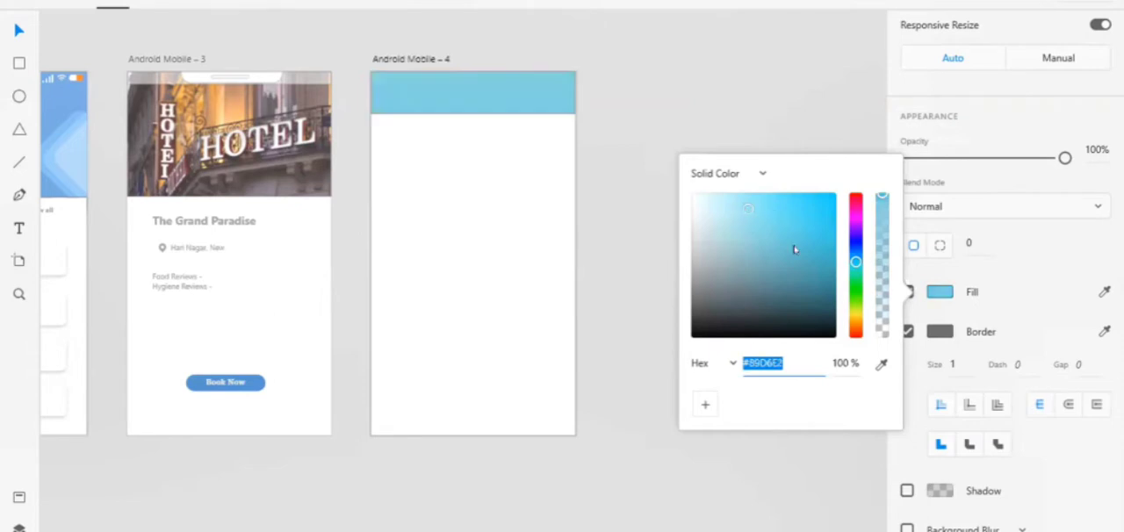
pyautogui.click(799, 250)
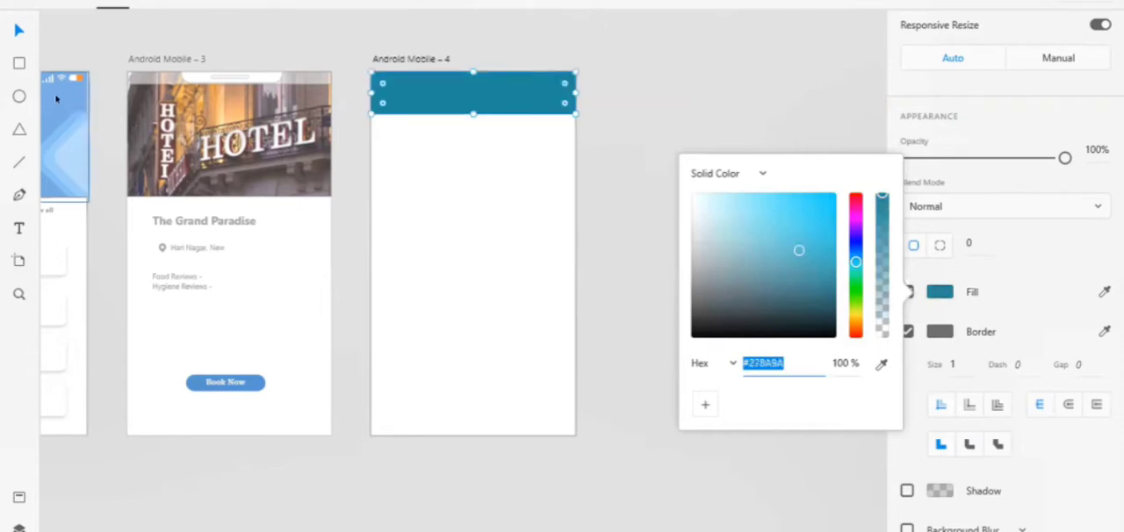
# Match the header rectangle of Android Mobile – 4 to the blue header of Android Mobile – 2 by setting its fill to #81B2E4
pyautogui.click(56, 100)
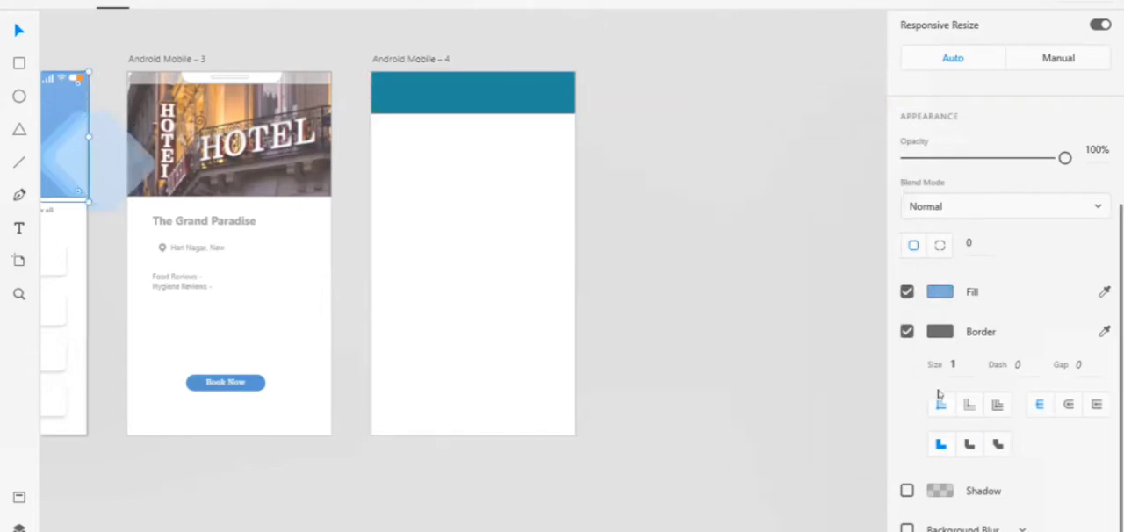
pyautogui.click(938, 292)
pyautogui.hotkey('ctrl', 'c')
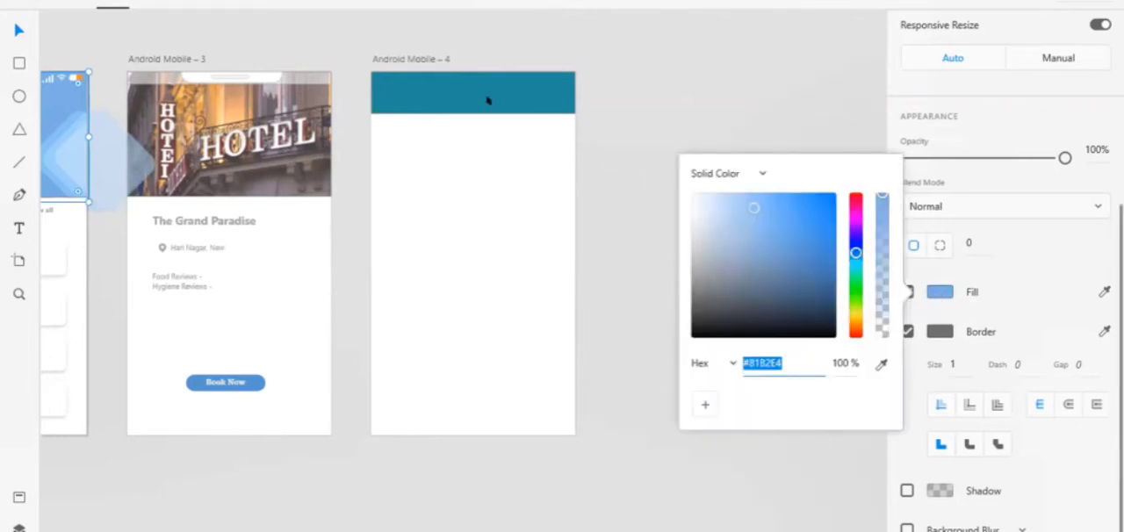
pyautogui.click(410, 79)
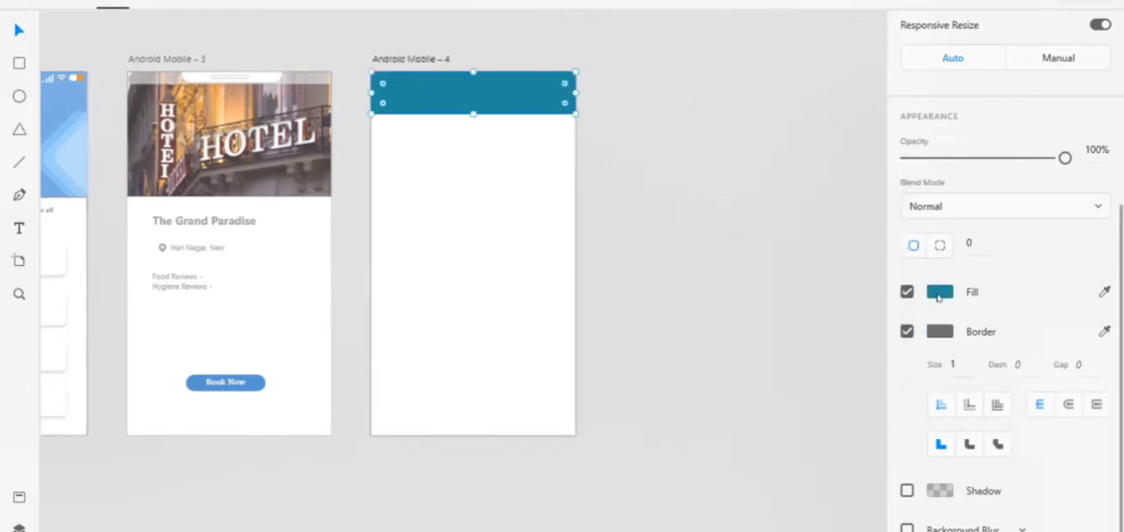
pyautogui.click(938, 290)
pyautogui.hotkey('ctrl', 'v')
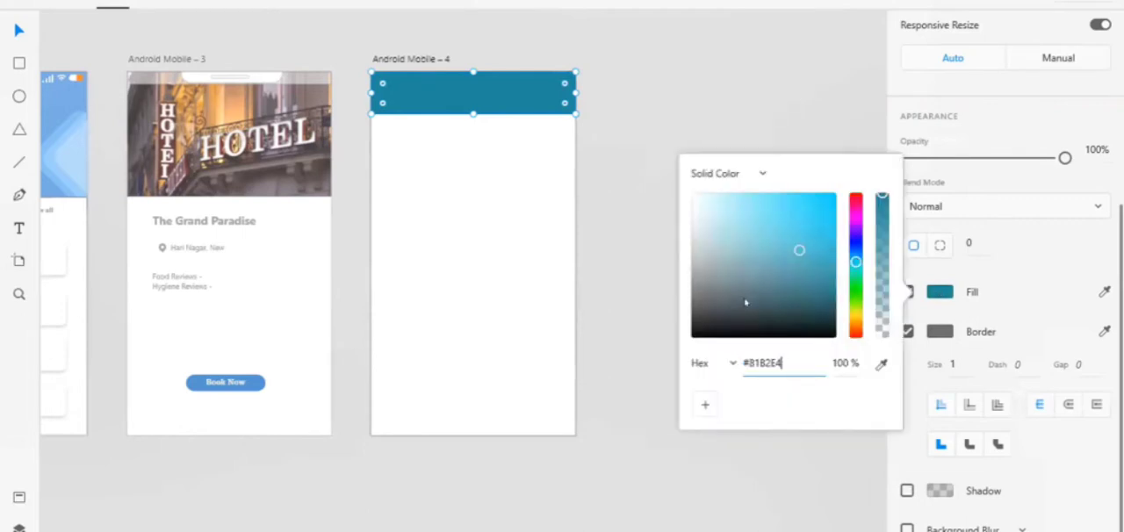
pyautogui.press('Return')
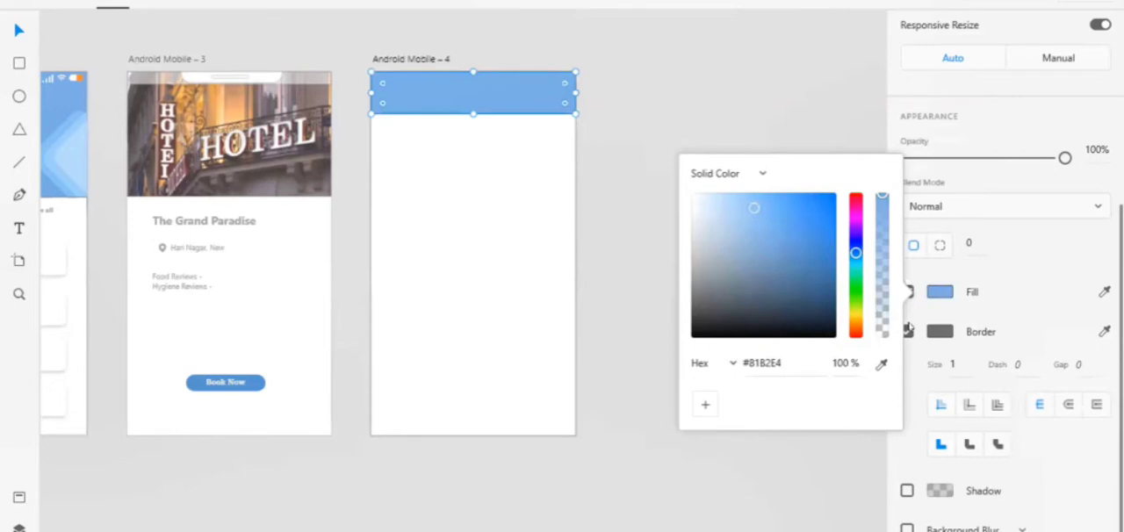
pyautogui.click(688, 460)
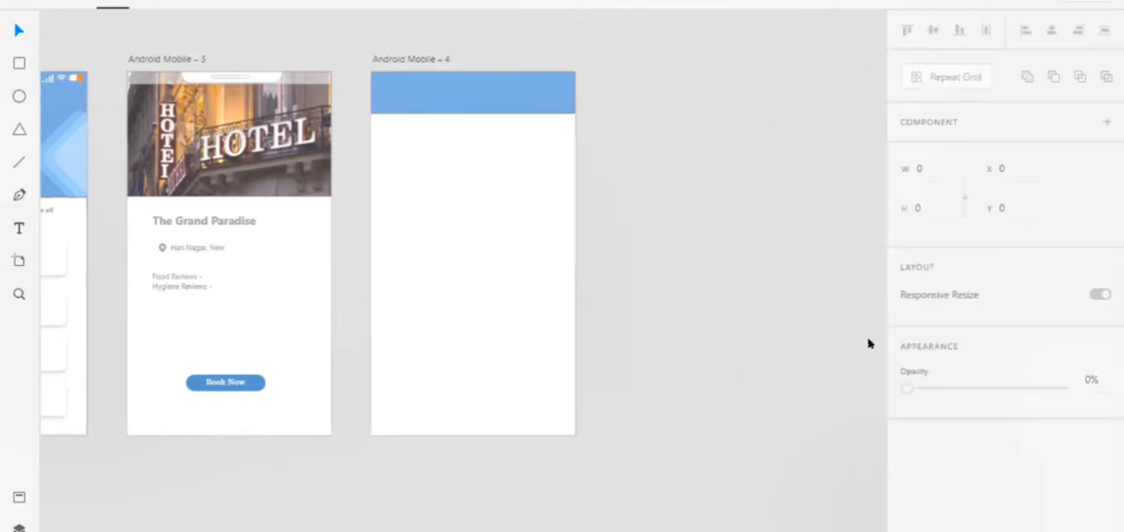
# Remove the border from the blue header rectangle of Android Mobile – 4
pyautogui.click(516, 99)
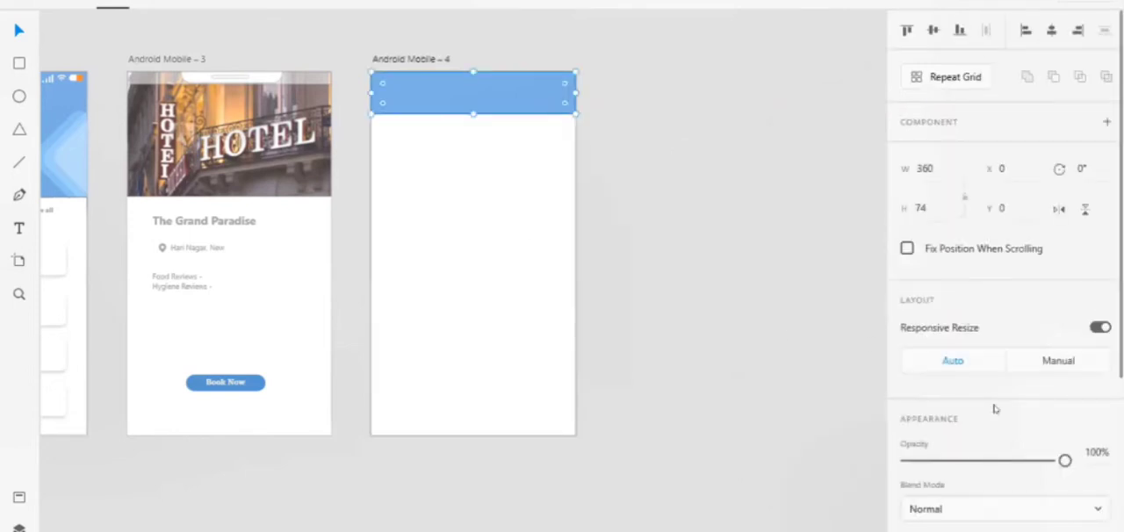
pyautogui.scroll(-3, 992, 423)
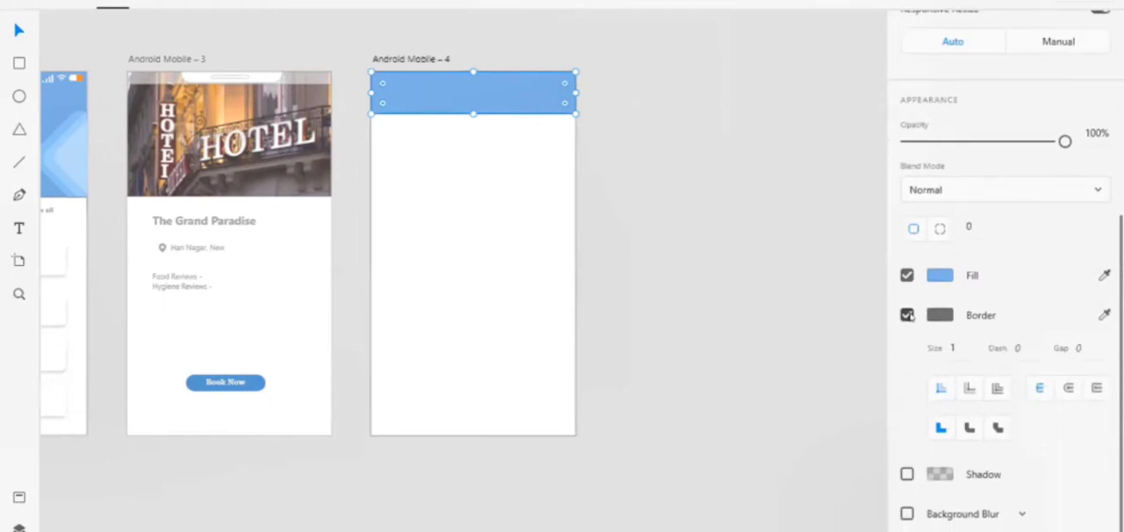
pyautogui.click(908, 313)
# Remove the borders from the blue header rectangle and the white content rectangle below it on Android Mobile – 2
pyautogui.hscroll(-3, 84, 156)
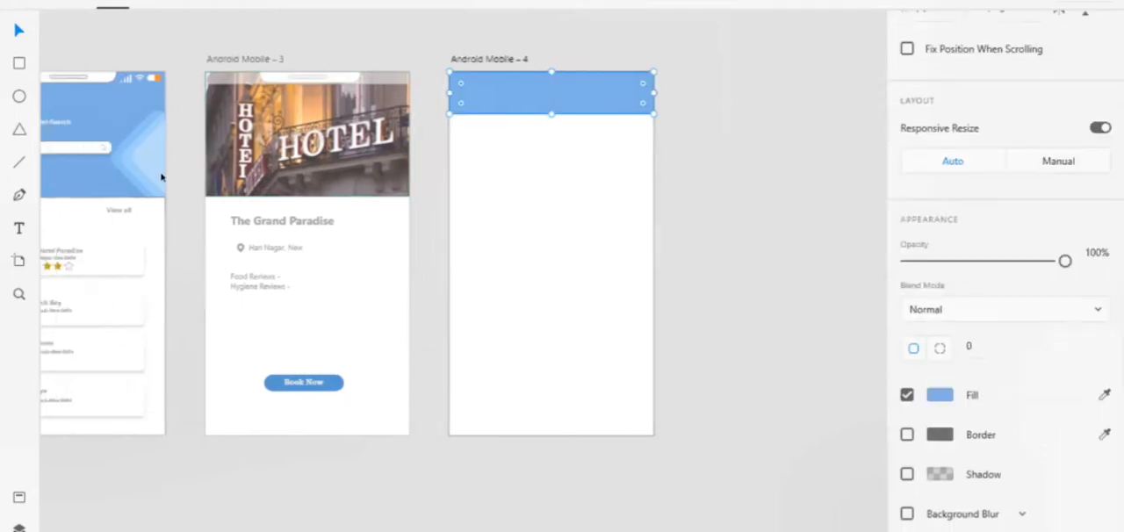
pyautogui.click(84, 157)
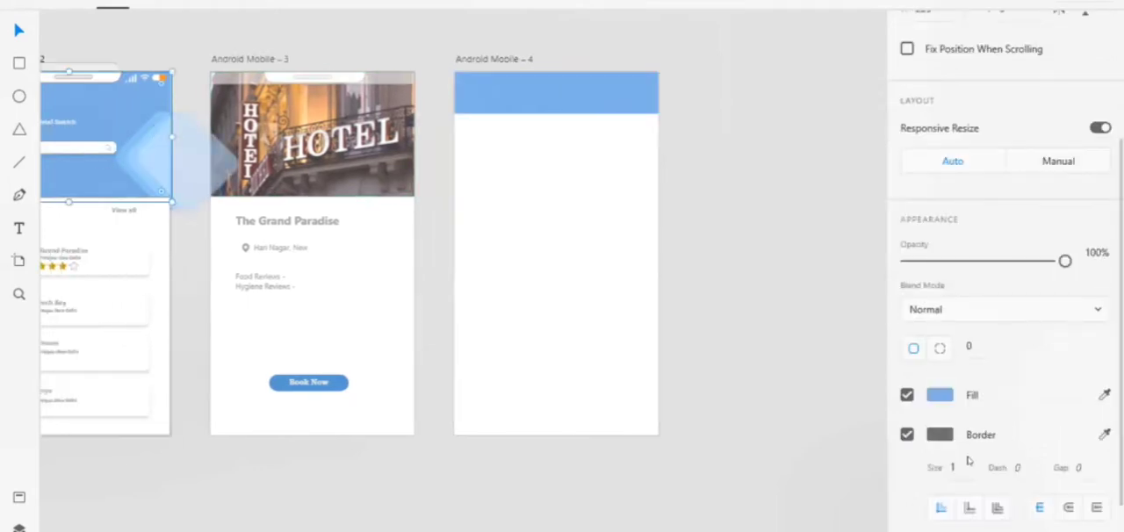
pyautogui.click(907, 434)
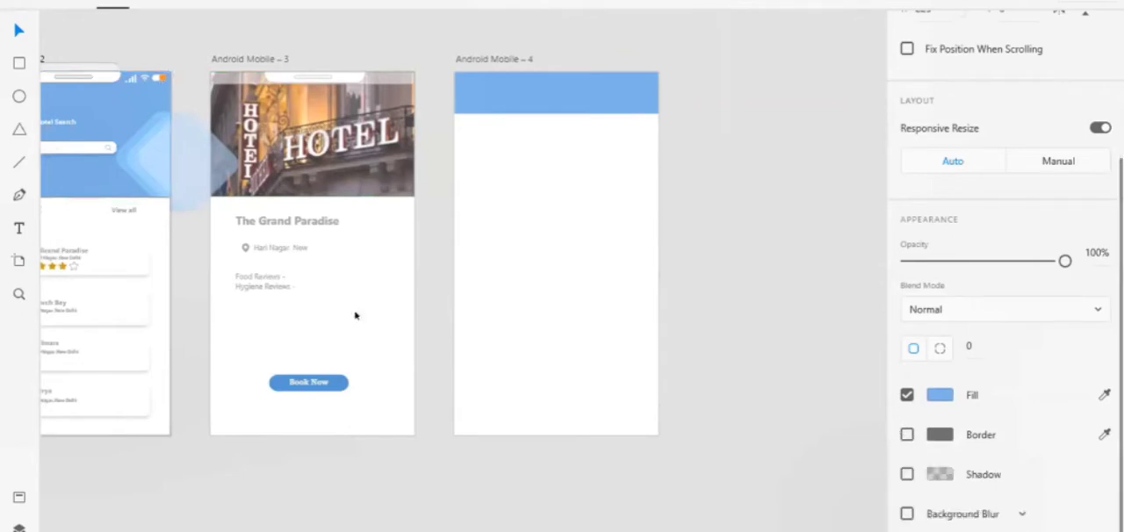
pyautogui.click(148, 248)
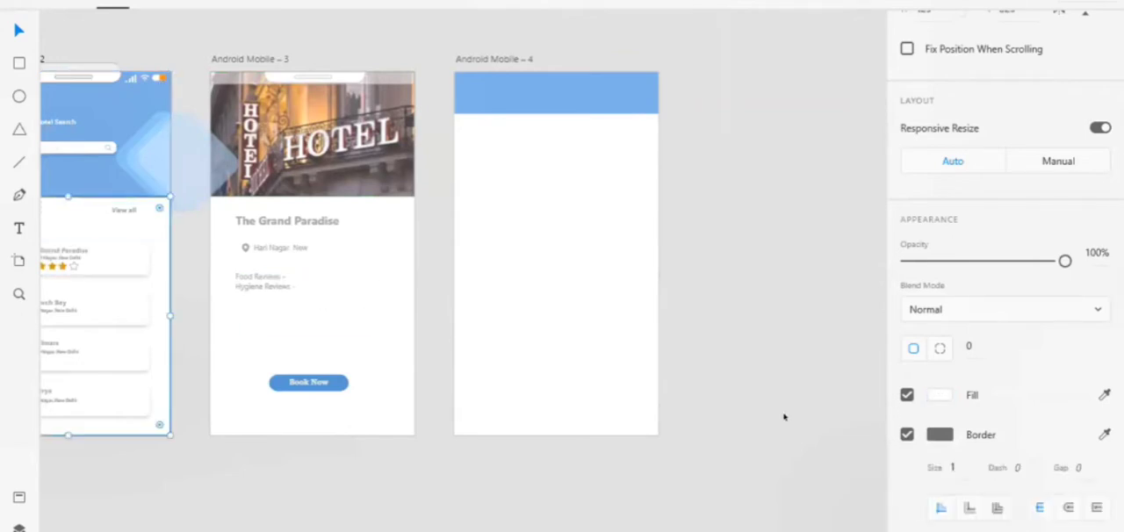
pyautogui.click(906, 433)
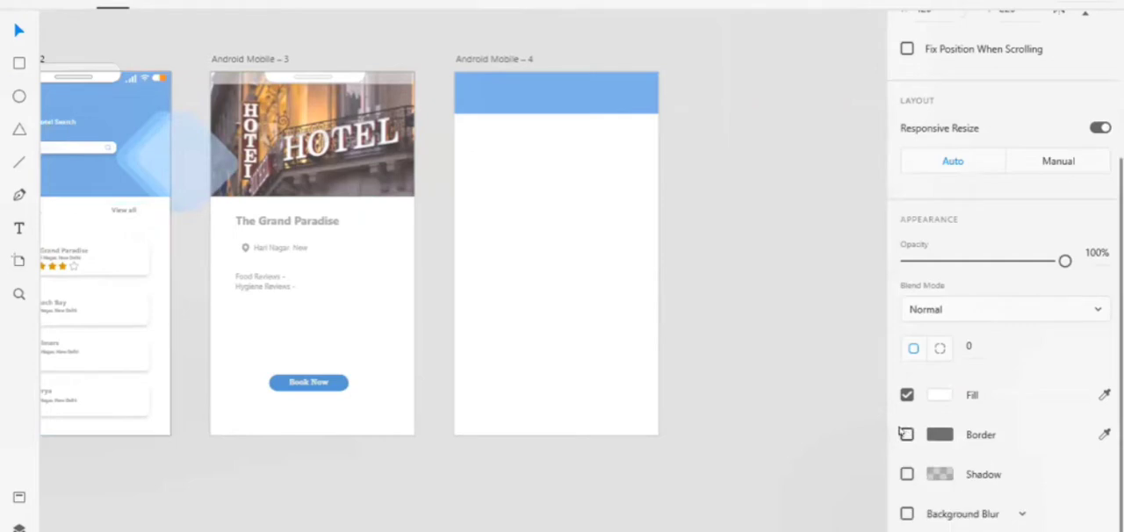
pyautogui.click(796, 330)
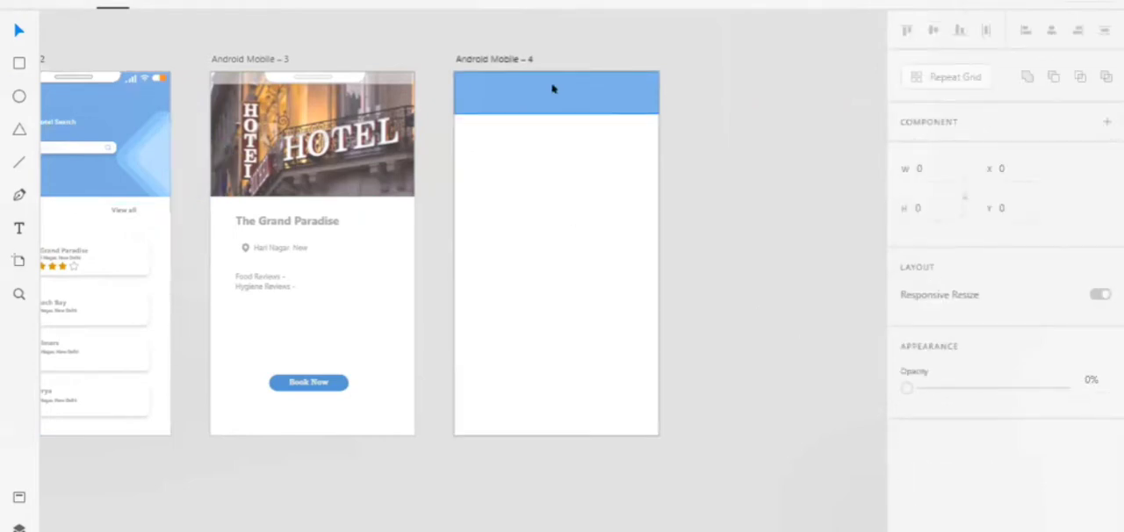
pyautogui.scroll(5, 554, 89)
pyautogui.scroll(1, 553, 92)
pyautogui.click(554, 138)
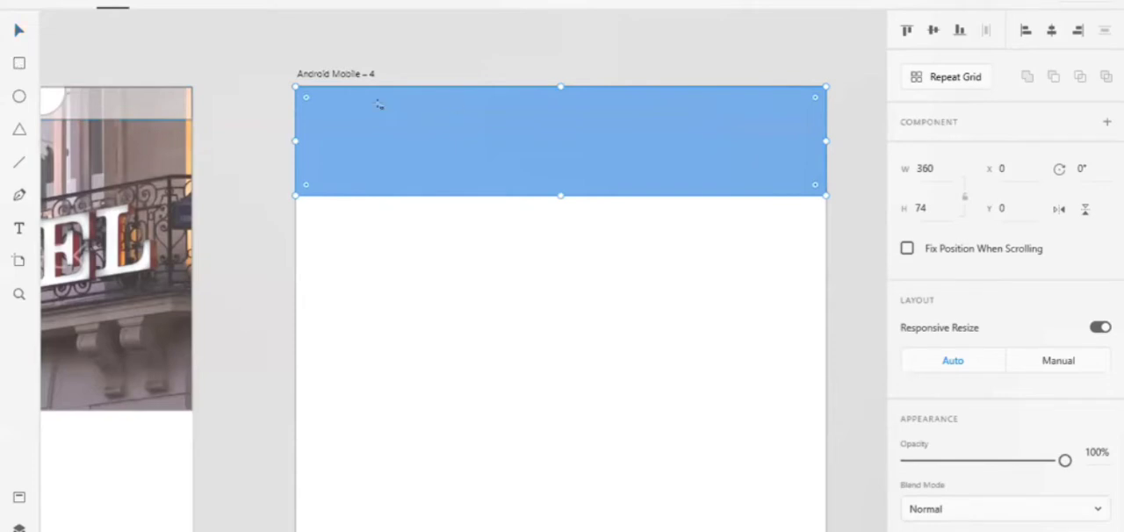
pyautogui.press('r')
pyautogui.moveTo(385, 109)
pyautogui.mouseDown()
pyautogui.moveTo(752, 200)
pyautogui.moveTo(757, 179)
pyautogui.mouseUp()
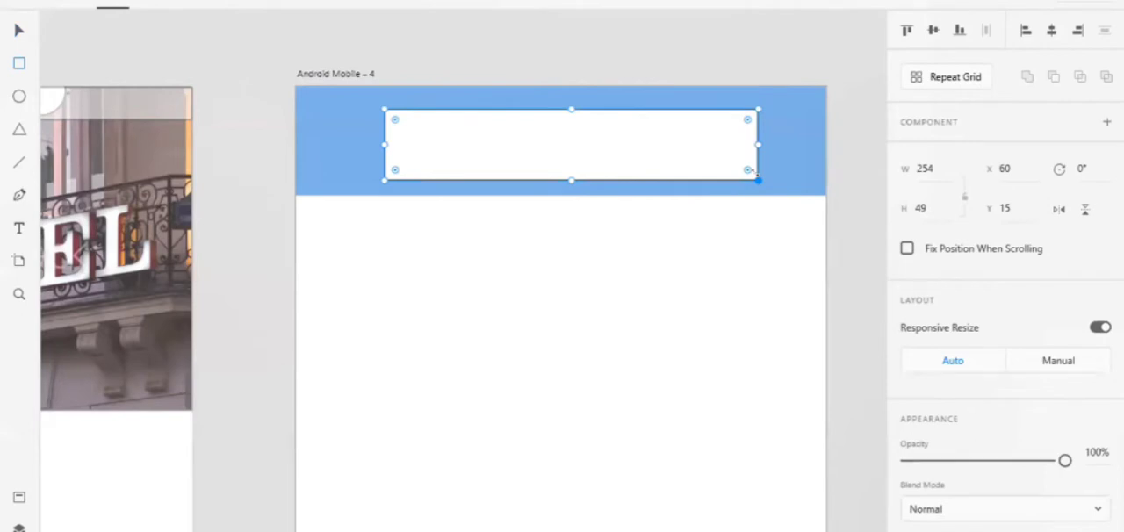
pyautogui.press('Delete')
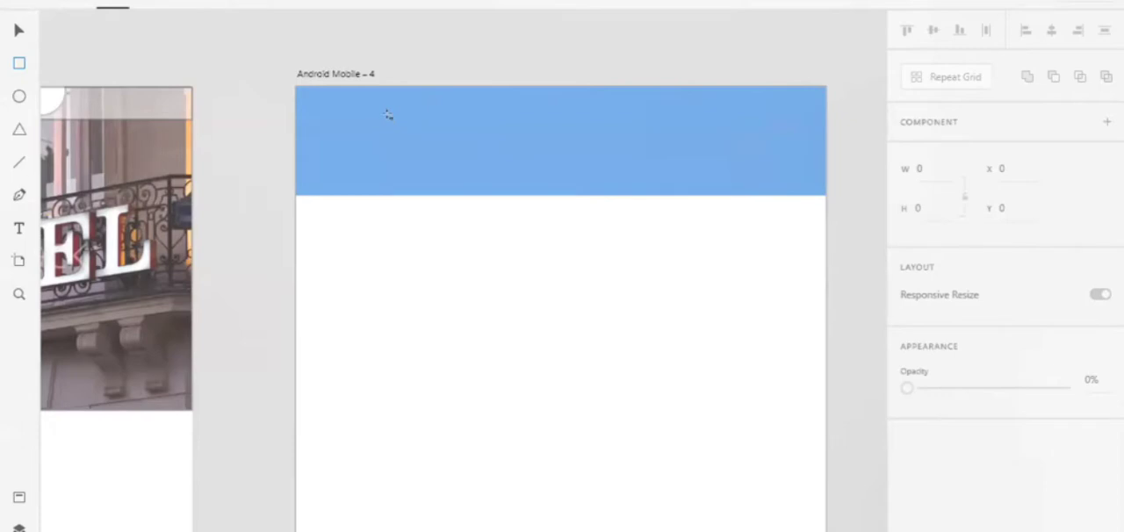
# Examine the row of screens, comparing the hotel search page, The Grand Paradise detail page and the new fourth artboard
pyautogui.scroll(-5, 389, 115)
pyautogui.hscroll(-6, 389, 114)
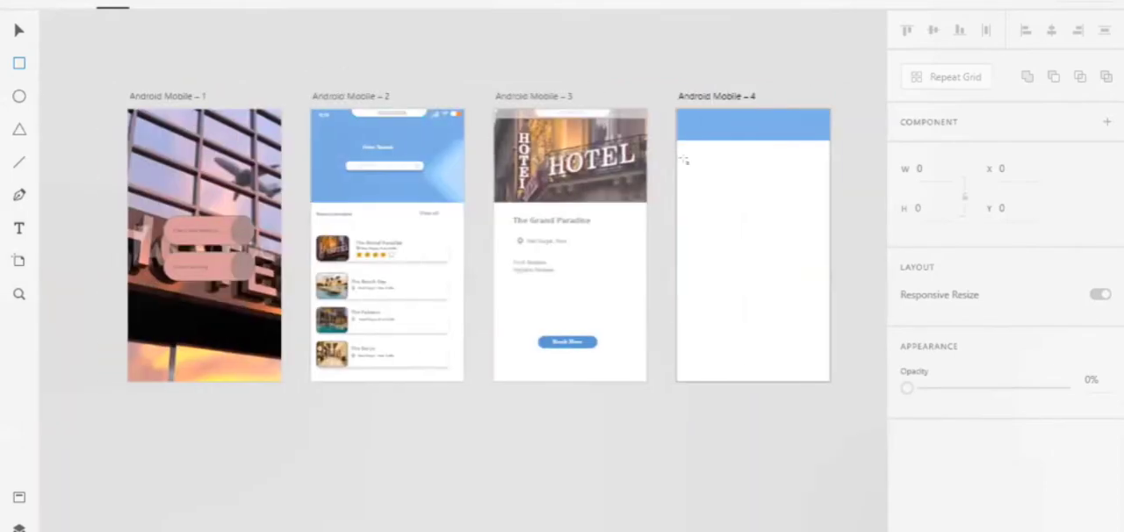
pyautogui.hscroll(4, 585, 179)
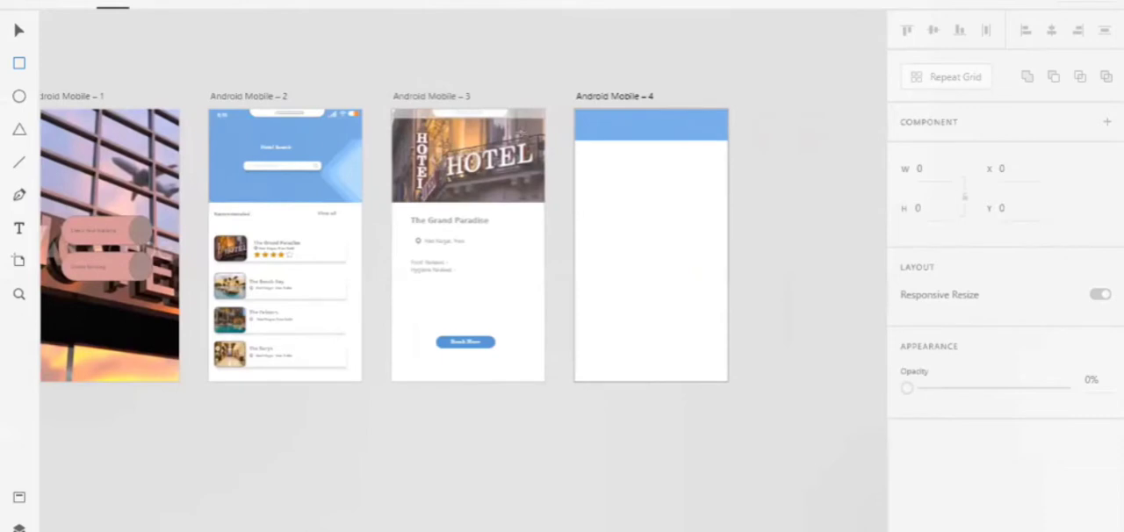
pyautogui.scroll(1, 493, 126)
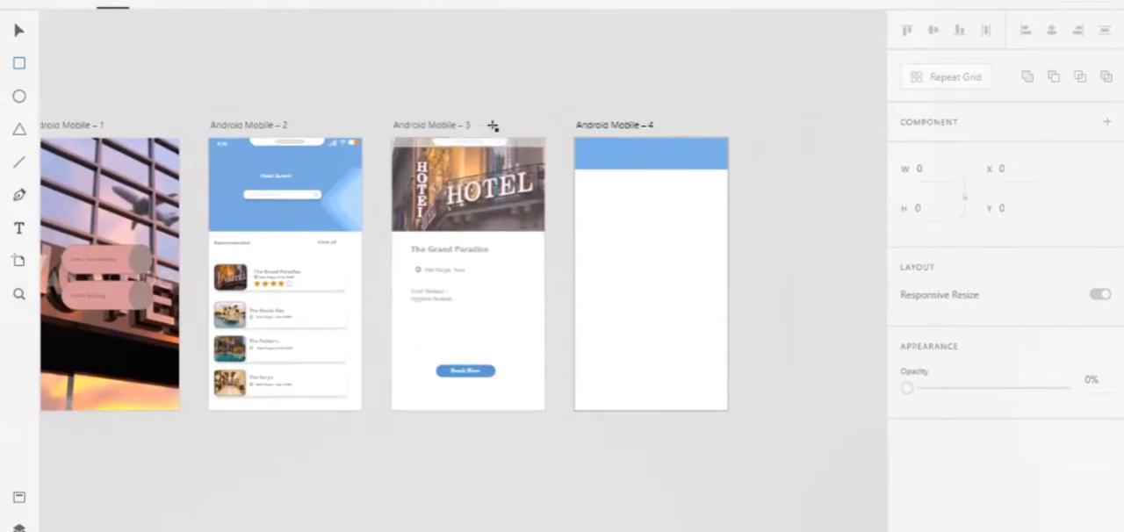
pyautogui.scroll(5, 493, 127)
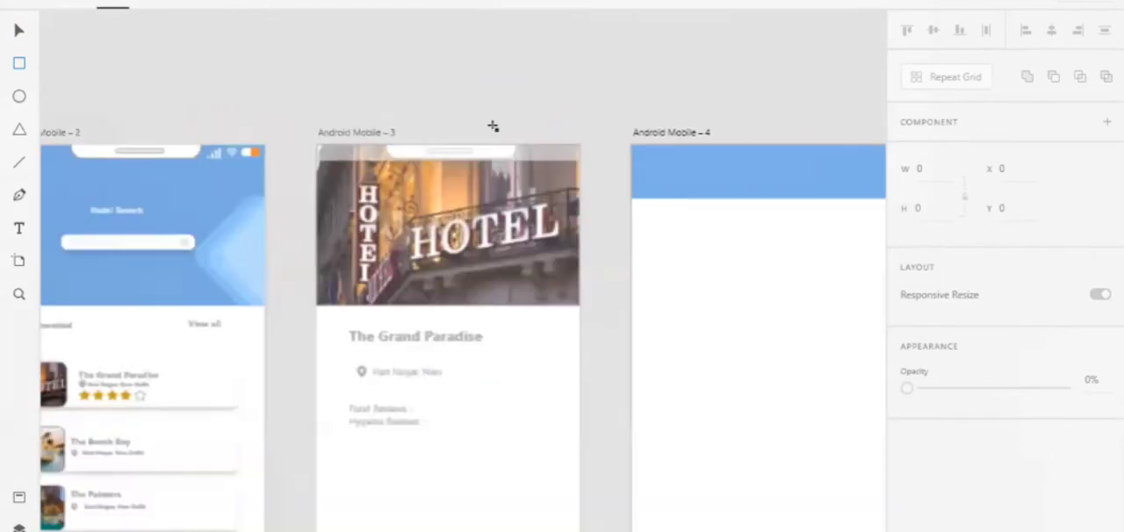
pyautogui.hscroll(-13, 464, 270)
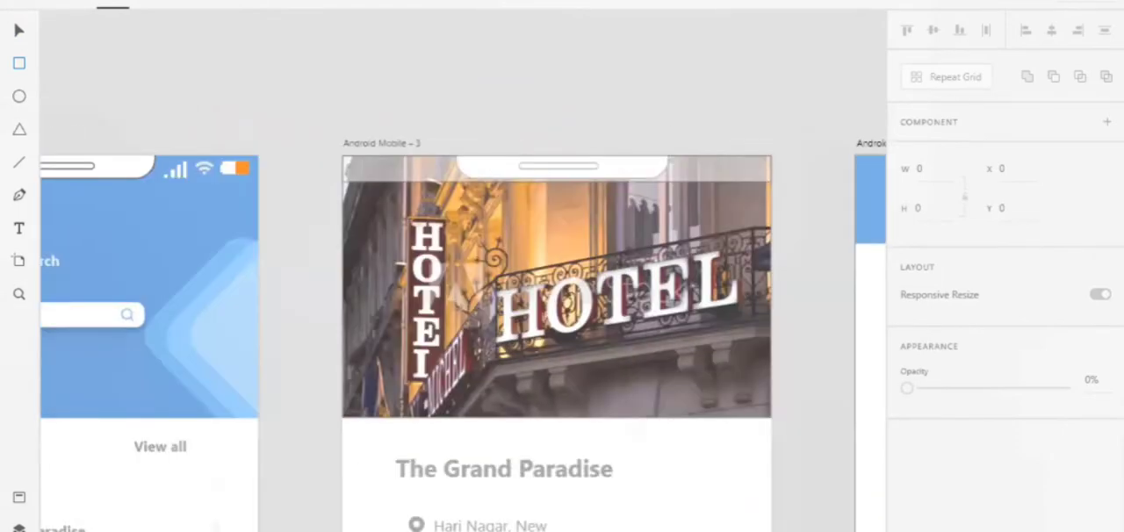
pyautogui.scroll(-6, 139, 263)
pyautogui.scroll(-1, 117, 358)
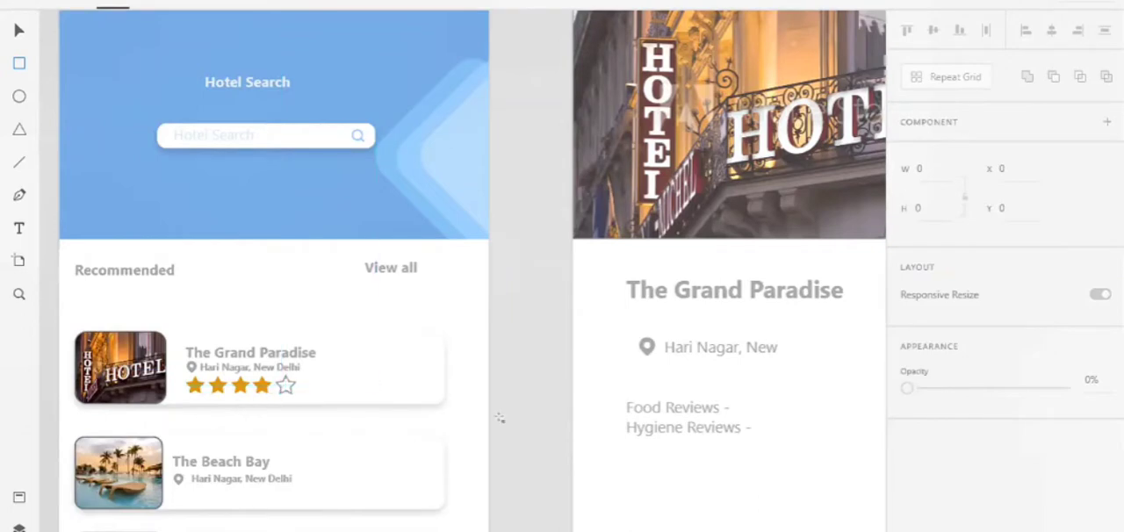
pyautogui.hscroll(8, 546, 422)
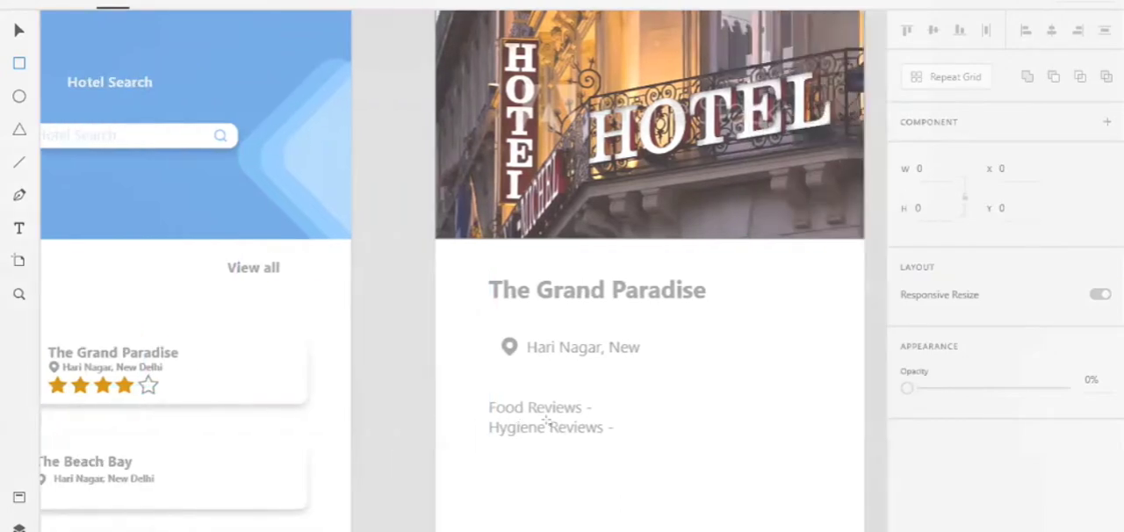
pyautogui.hscroll(2, 547, 422)
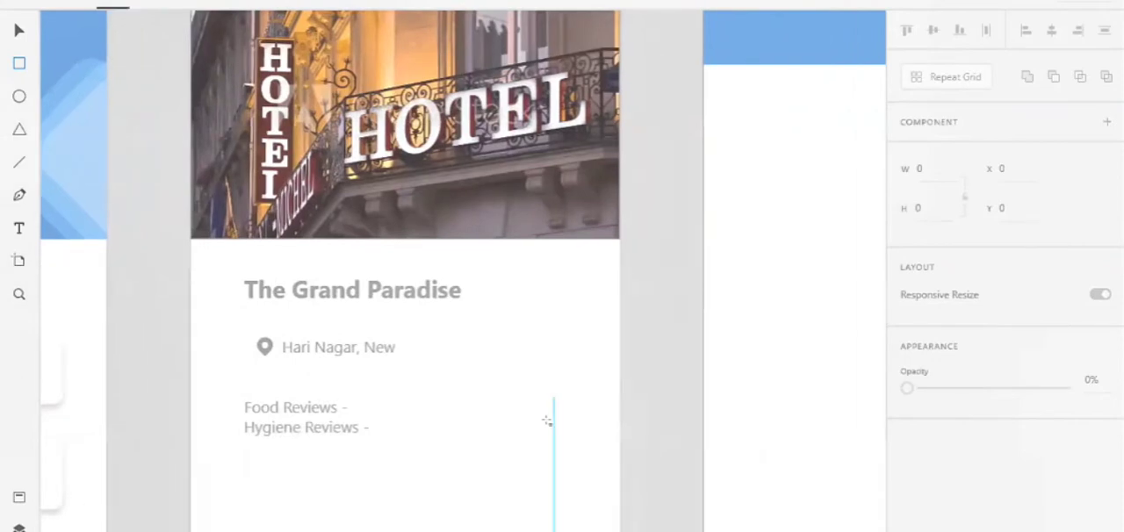
pyautogui.hscroll(-4, 547, 421)
pyautogui.hscroll(-7, 546, 421)
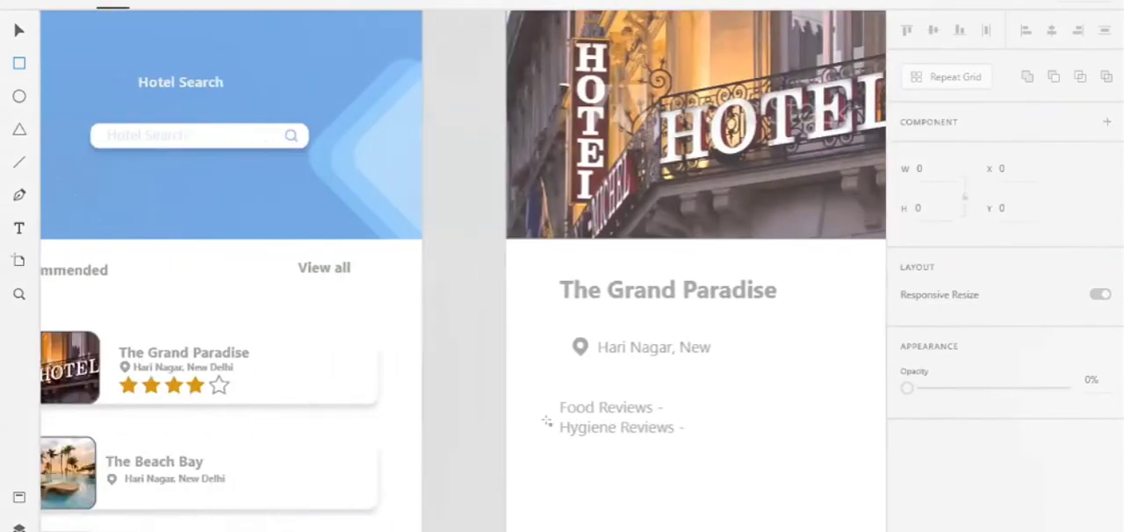
pyautogui.hscroll(-1, 546, 422)
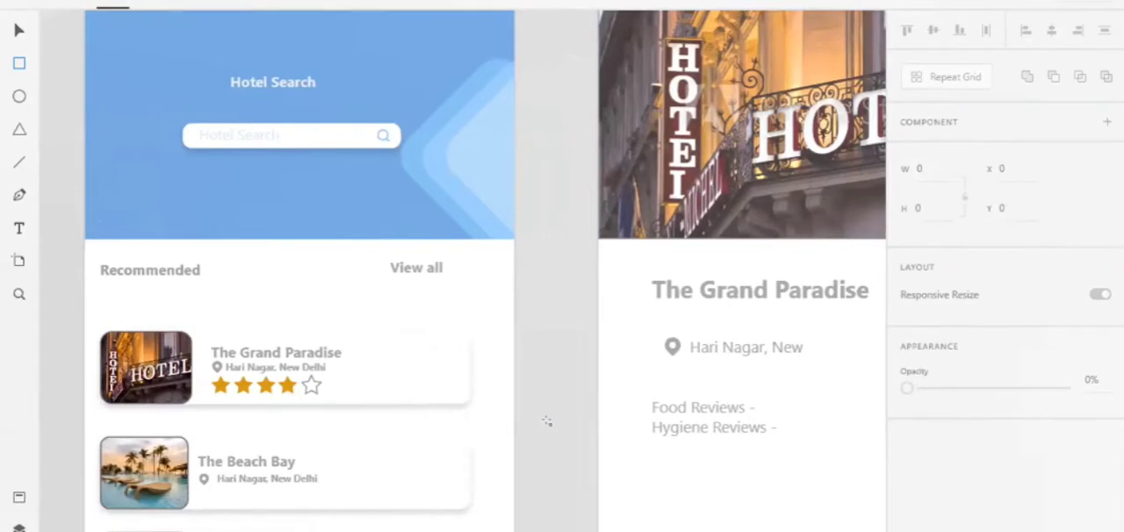
pyautogui.hscroll(1, 547, 422)
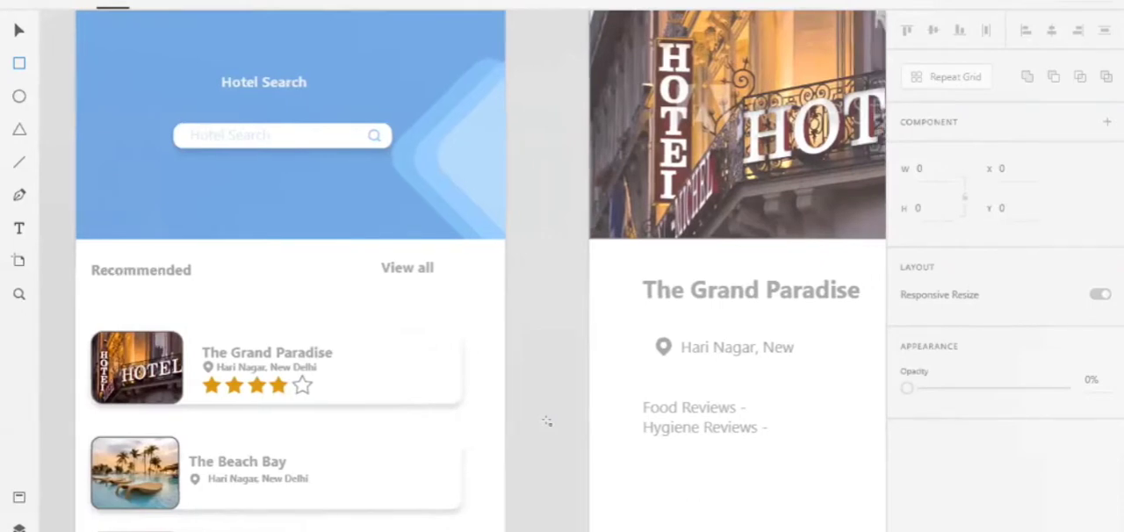
pyautogui.hscroll(10, 546, 422)
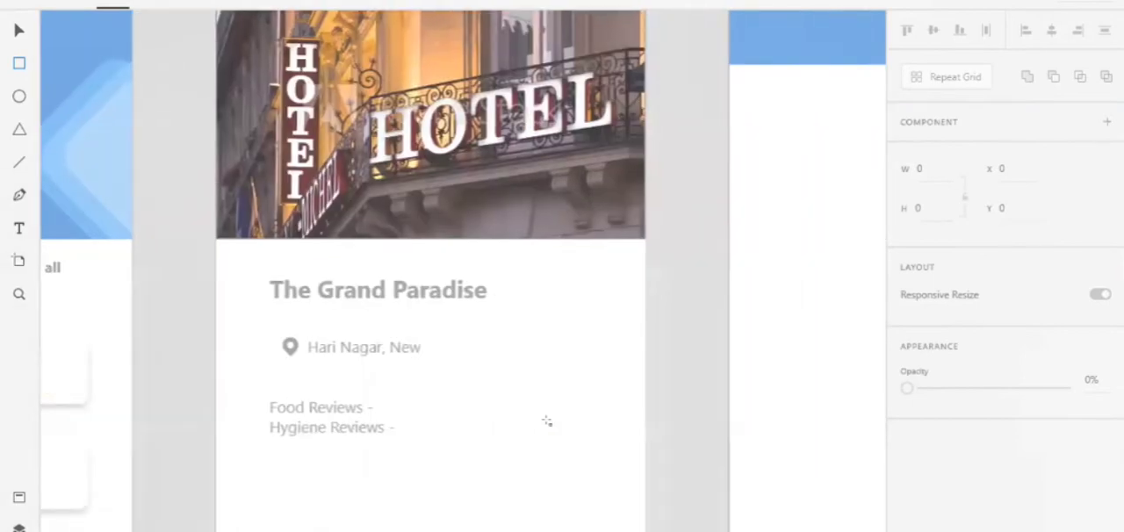
pyautogui.hscroll(-5, 546, 422)
pyautogui.hscroll(4, 545, 422)
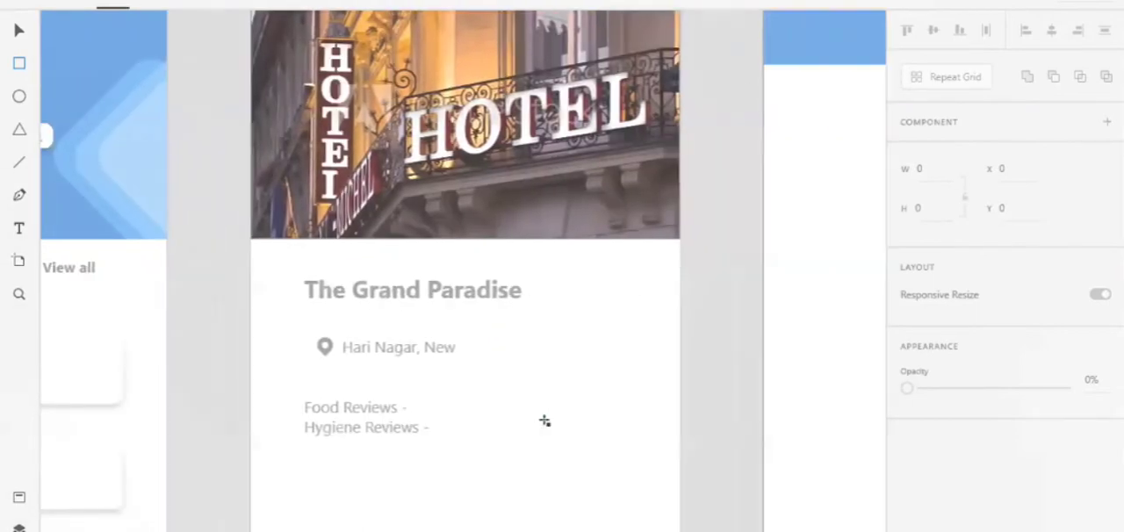
# Add a text box about 231 × 41 in the blue header of Android Mobile – 4 reading "Booking Form"
pyautogui.hscroll(8, 545, 422)
pyautogui.scroll(3, 544, 422)
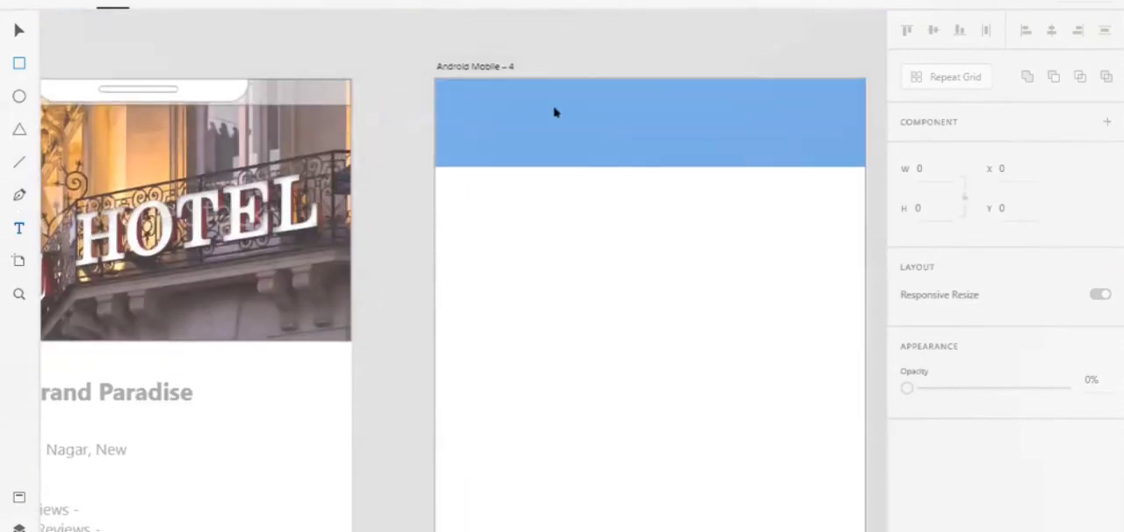
pyautogui.moveTo(512, 98); pyautogui.dragTo(794, 143)
pyautogui.press('Delete')
pyautogui.moveTo(506, 104); pyautogui.dragTo(780, 153)
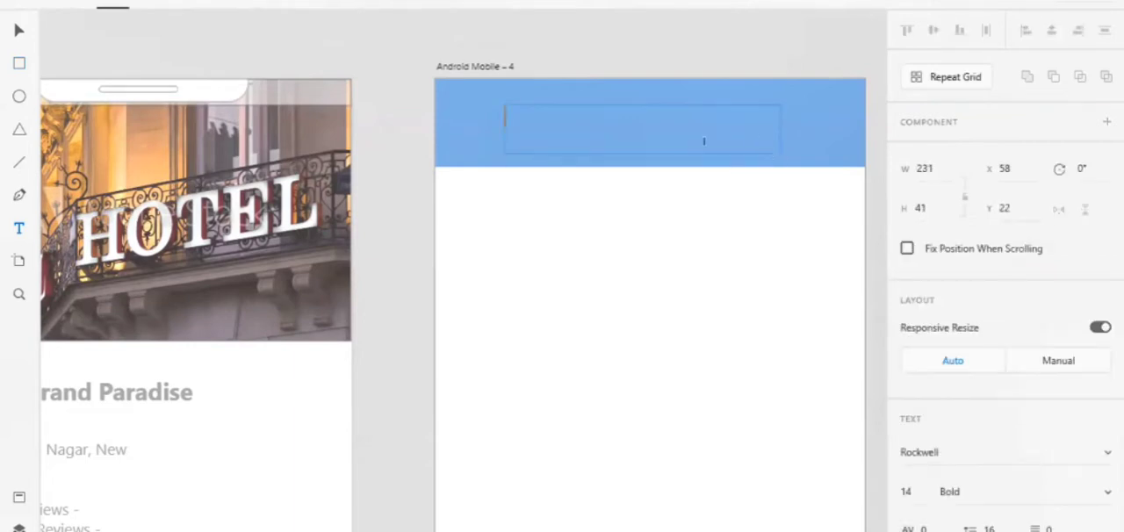
pyautogui.write('Bookin')
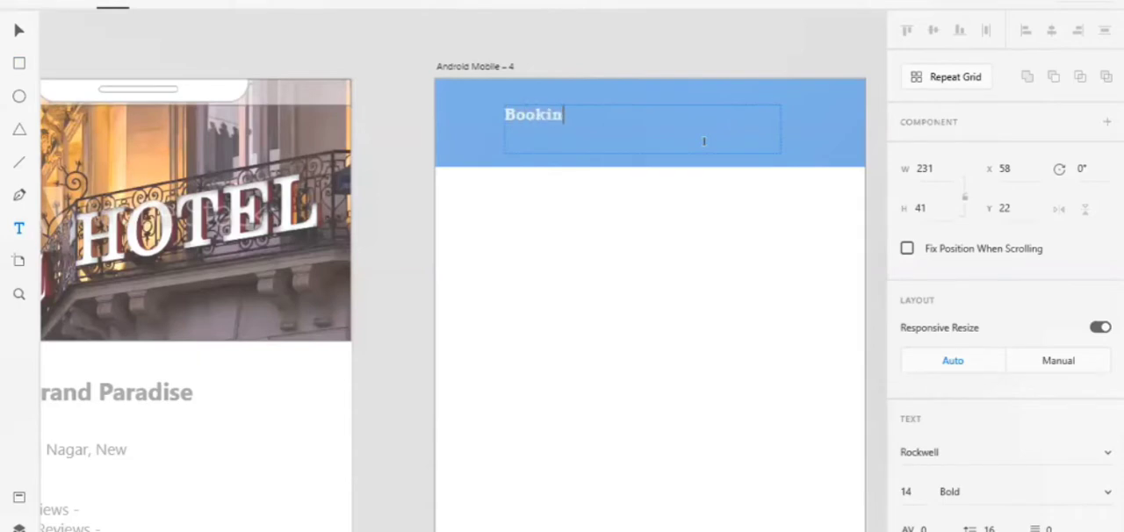
pyautogui.write('g Form')
# Set the font size of the Booking Form title in the blue header to 20
pyautogui.click(905, 492)
pyautogui.write('20')
pyautogui.press('Return')
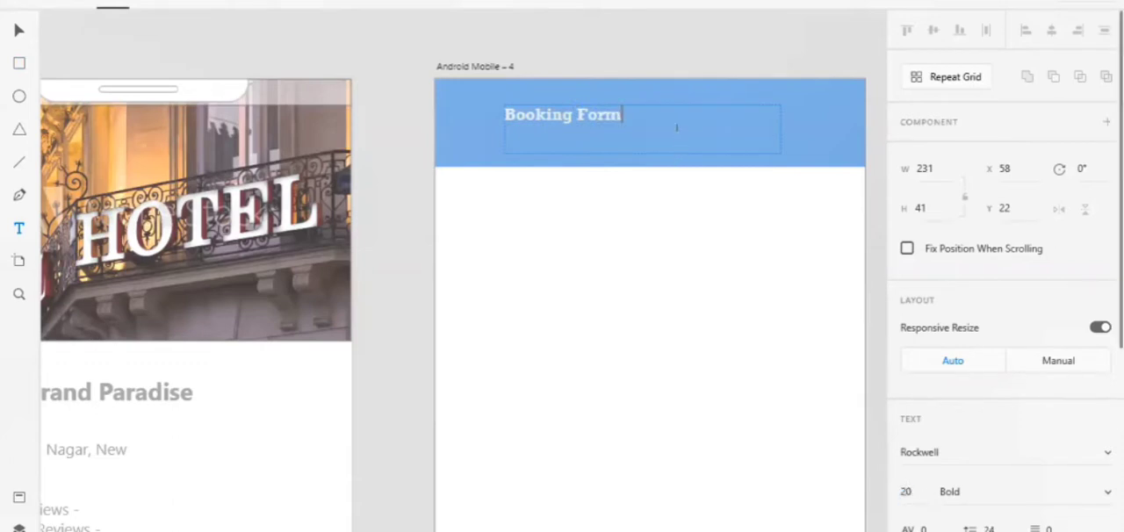
pyautogui.hotkey('ctrl', 'a')
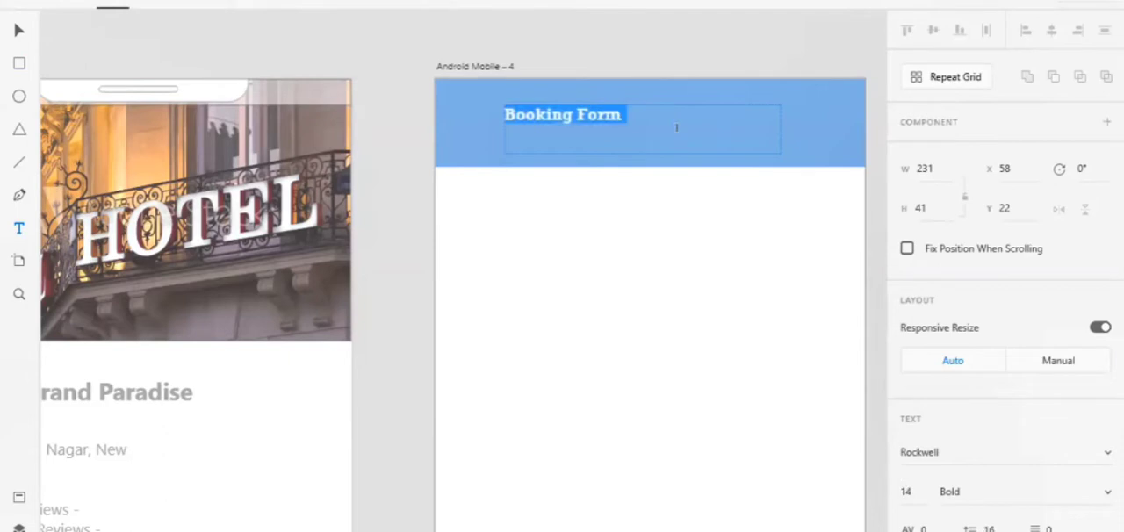
pyautogui.click(905, 489)
pyautogui.write('20')
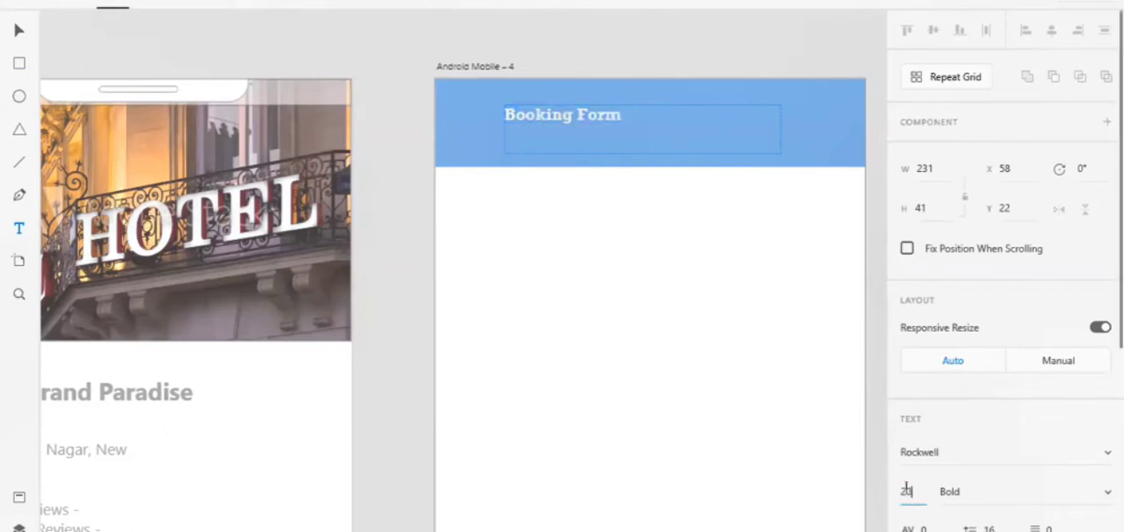
pyautogui.press('Return')
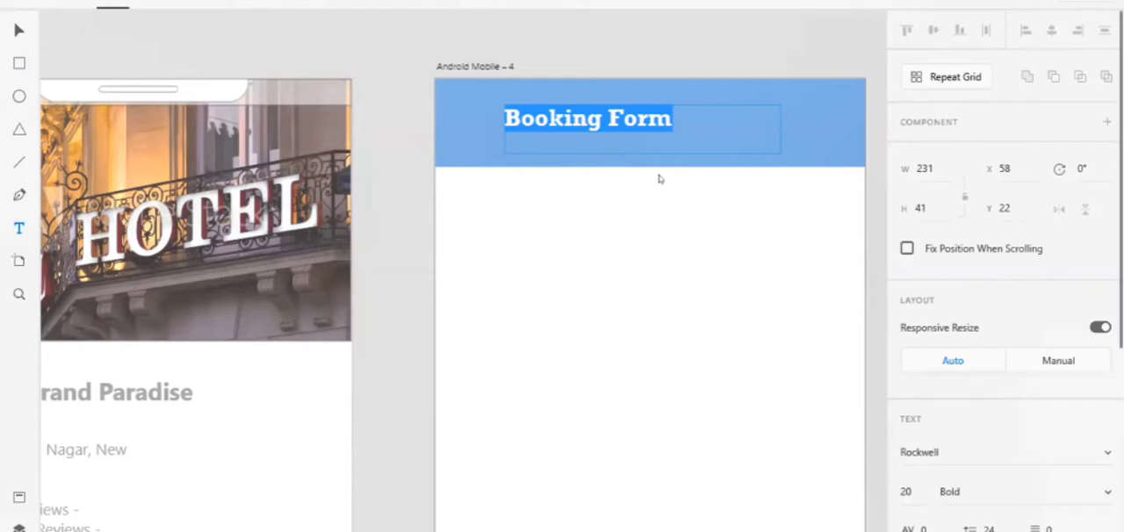
# Centre the Booking Form title's text within its text box
pyautogui.press('Right')
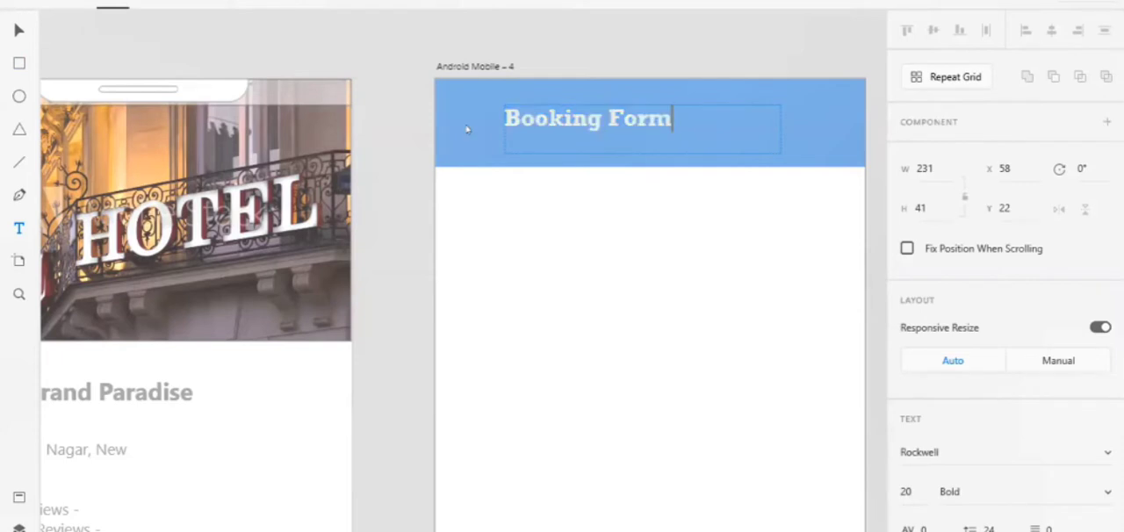
pyautogui.press('Escape')
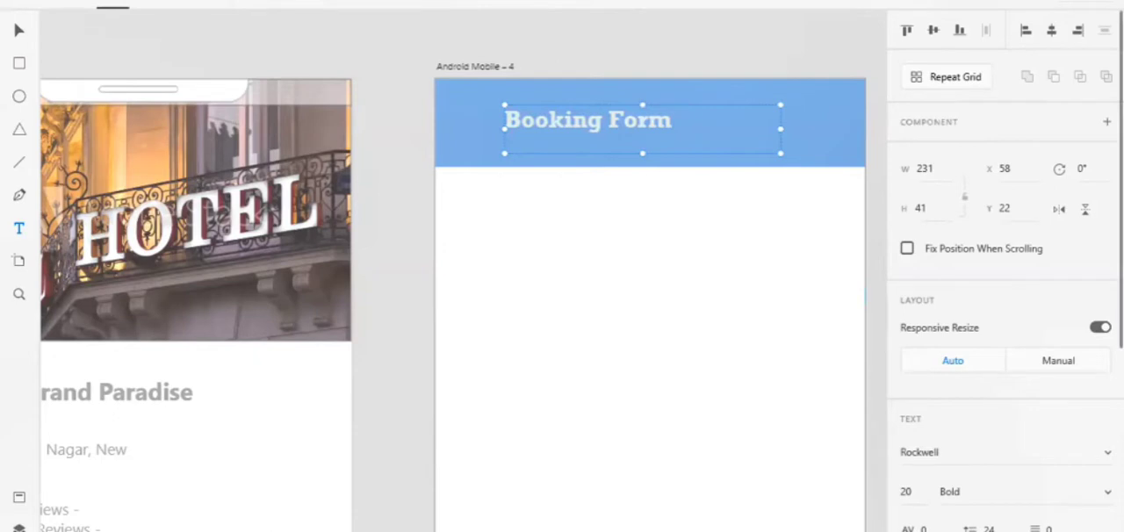
pyautogui.hotkey('ctrl', 'shift', 'c')
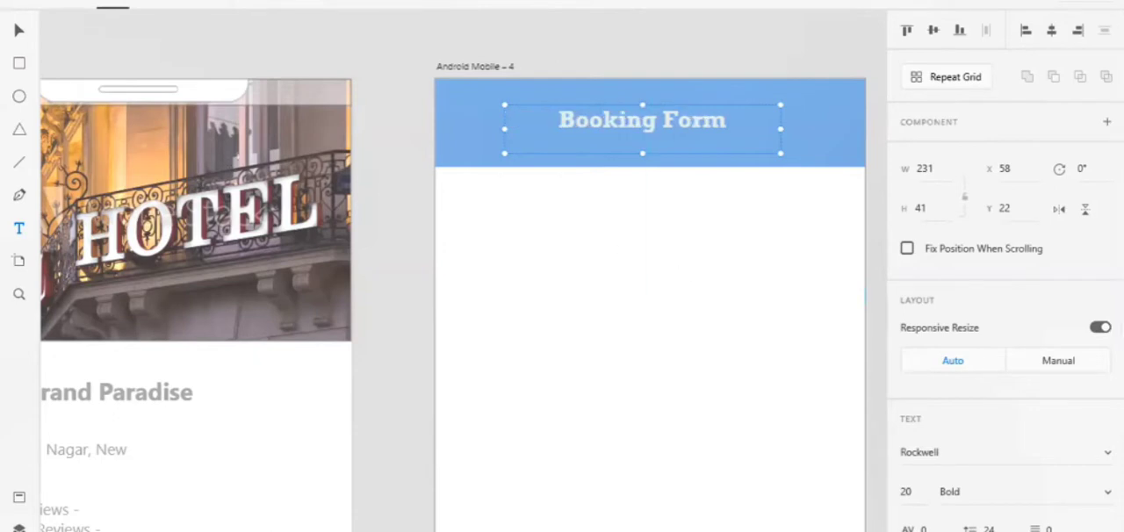
pyautogui.click(384, 138)
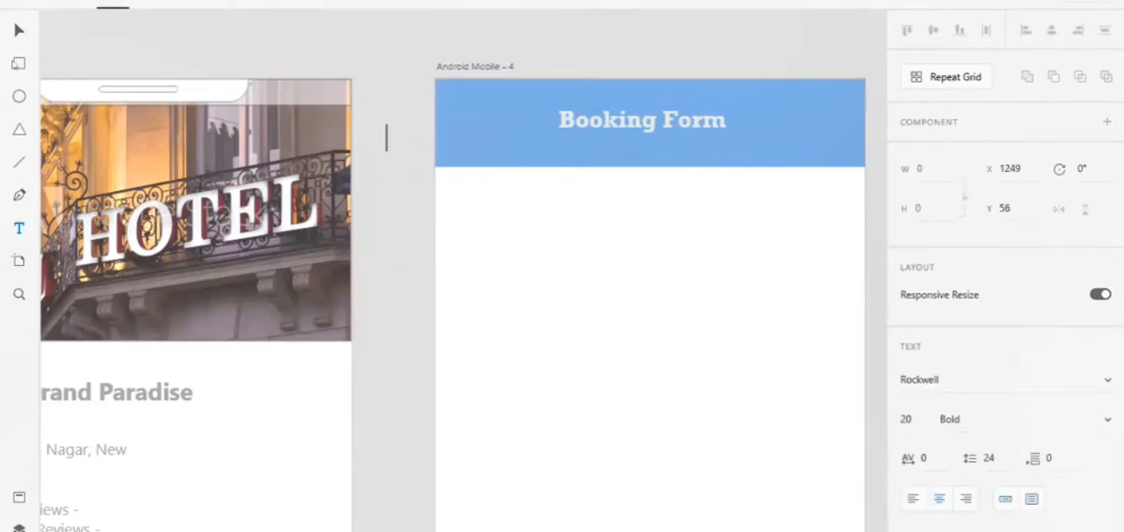
pyautogui.hotkey('ctrl', 'z')
# Draw a slightly rounded rectangle about 258 × 46 below the blue header and nudge it to X 50
pyautogui.press('r')
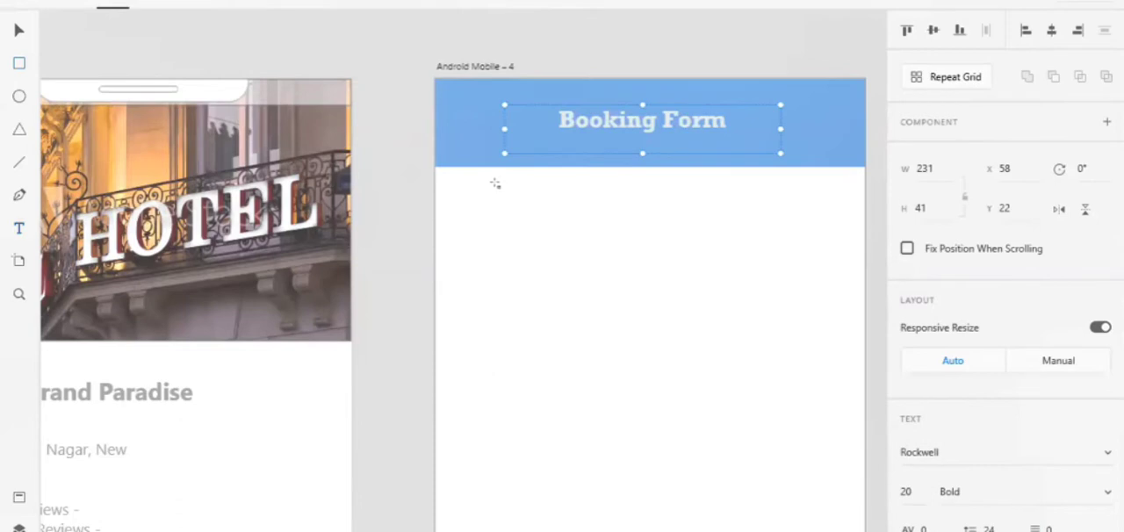
pyautogui.moveTo(495, 184); pyautogui.dragTo(808, 243)
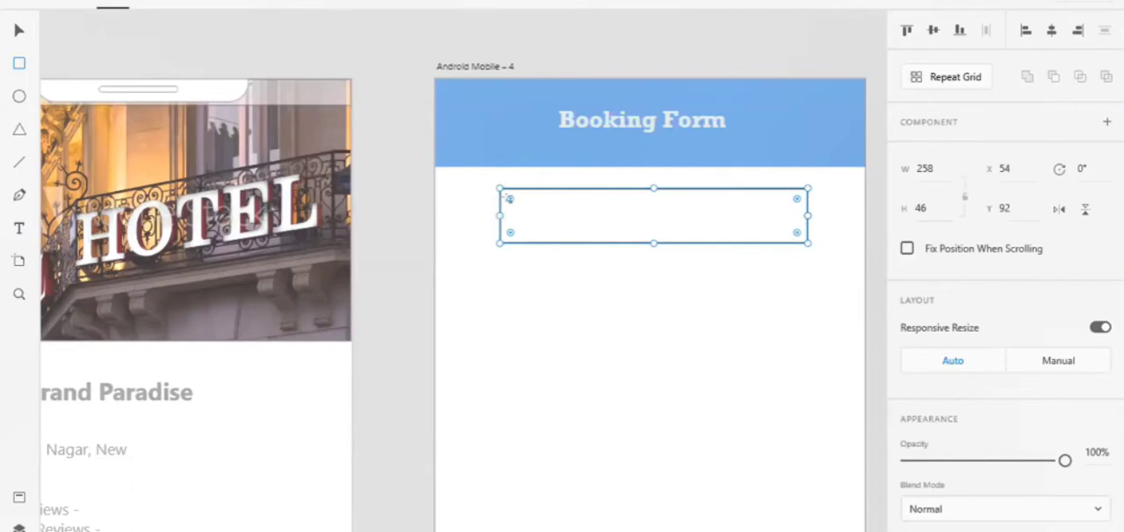
pyautogui.moveTo(509, 199)
pyautogui.mouseDown()
pyautogui.moveTo(517, 205)
pyautogui.moveTo(510, 196)
pyautogui.mouseUp()
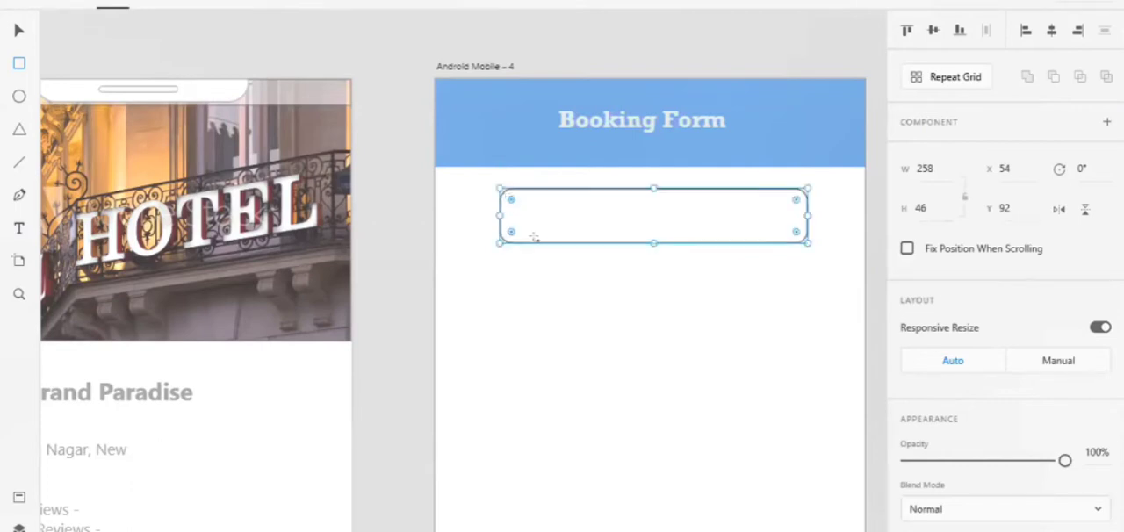
pyautogui.press('Left')
pyautogui.press('Left')
pyautogui.press('Left')
pyautogui.press('Left')
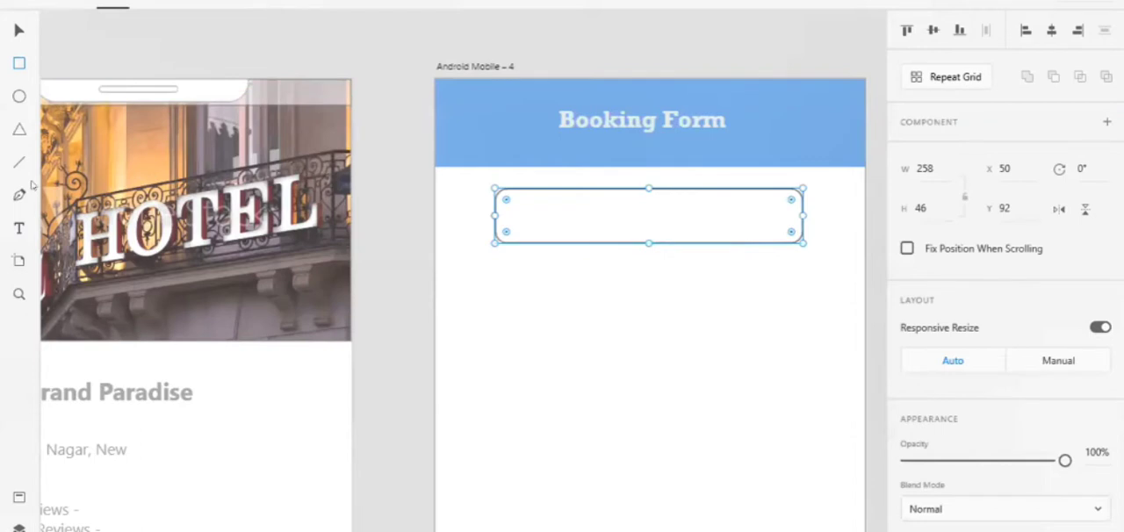
# Add a left-aligned text box about 226 × 25 reading "Name" inside the rounded rectangle
pyautogui.click(18, 228)
pyautogui.click(603, 226)
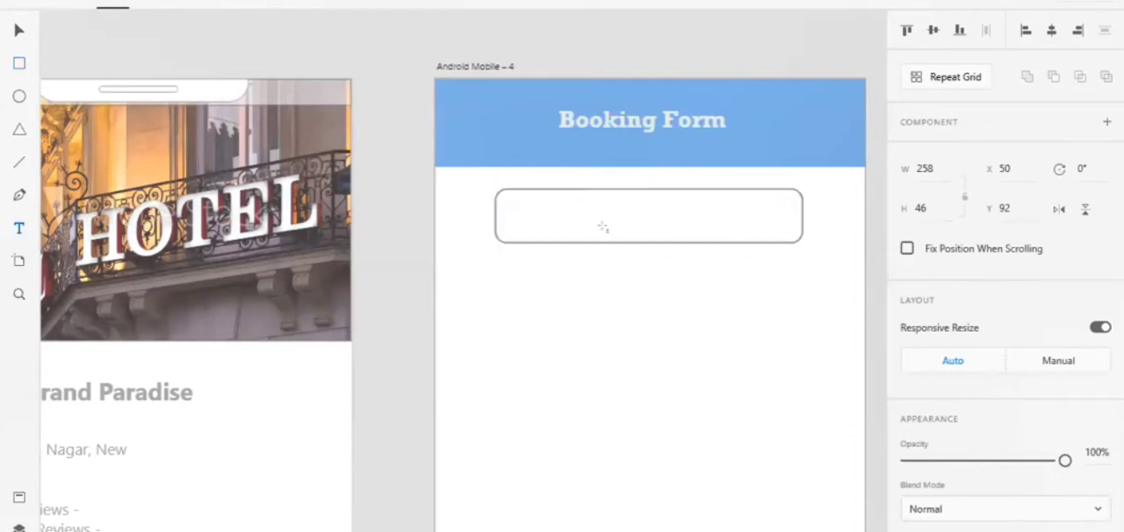
pyautogui.moveTo(510, 199); pyautogui.dragTo(780, 231)
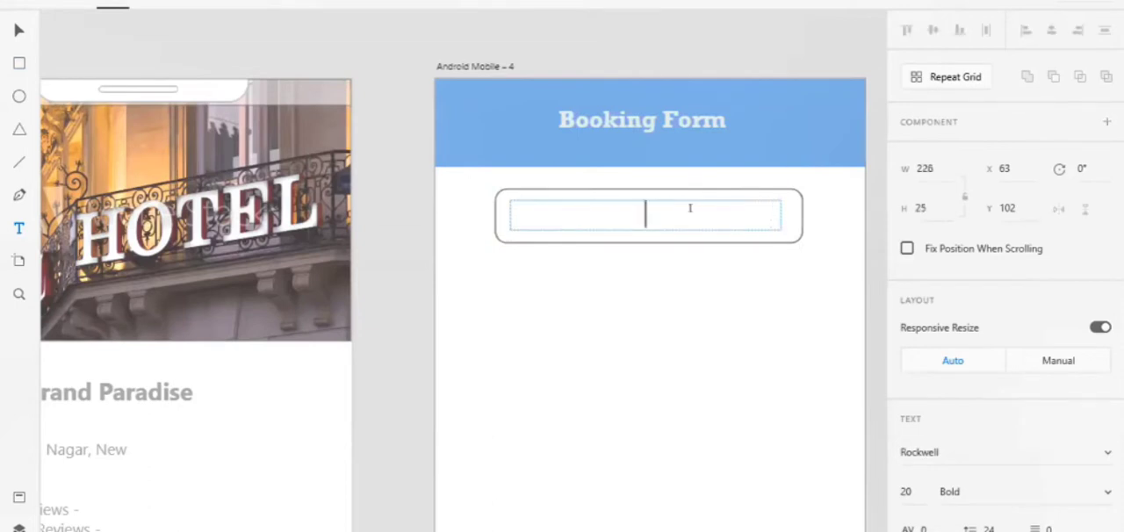
pyautogui.write('Name')
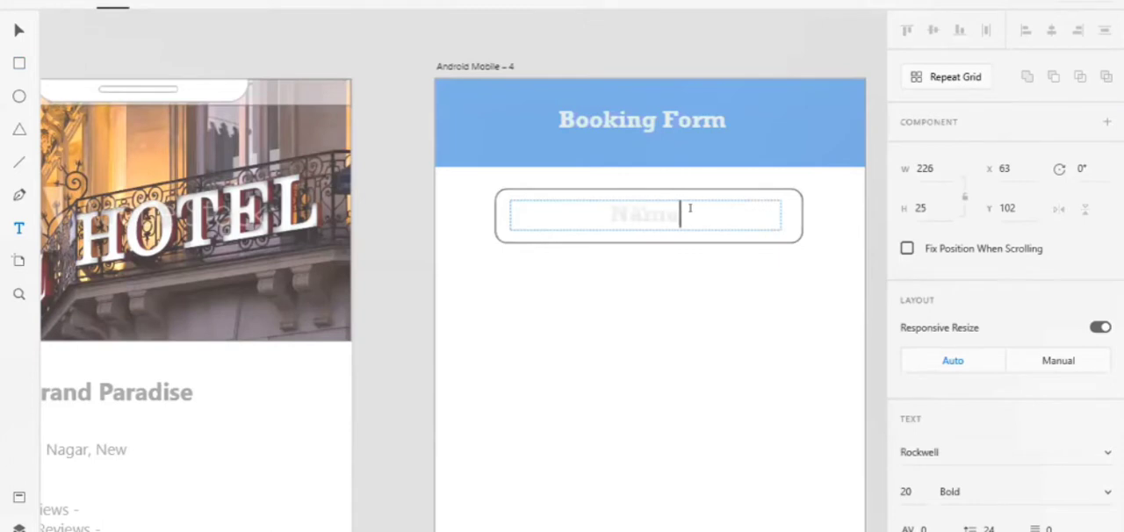
pyautogui.scroll(-3, 915, 441)
pyautogui.click(914, 421)
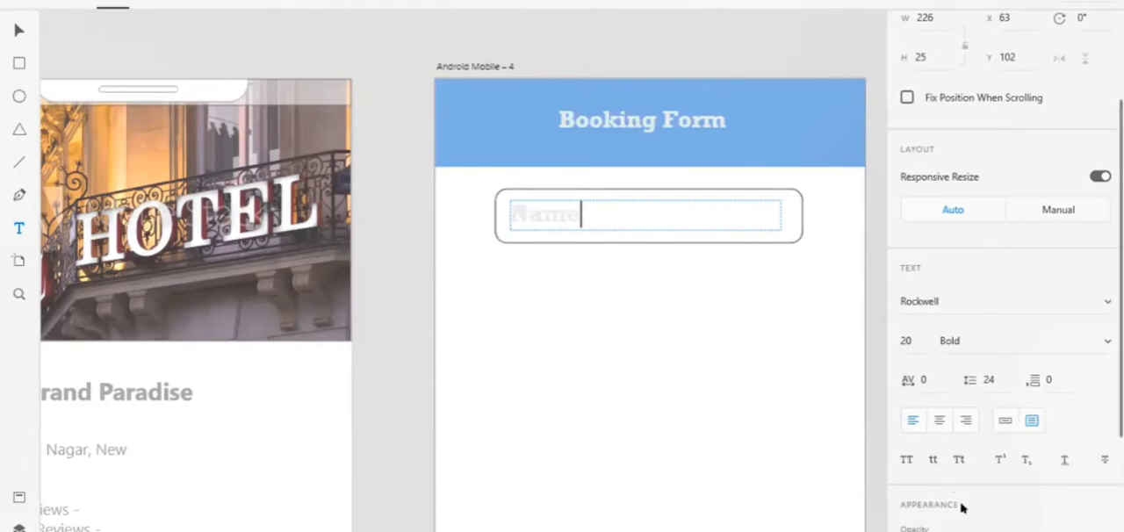
# Set the fill of the whole Name text to the muted grey-teal #6F8A8A
pyautogui.scroll(-5, 961, 508)
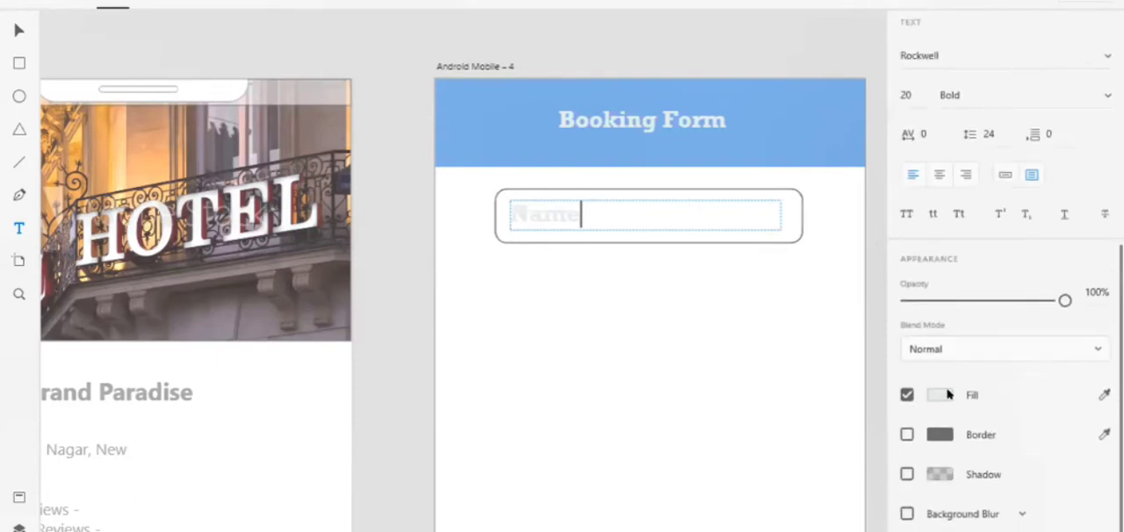
pyautogui.click(939, 395)
pyautogui.click(744, 337)
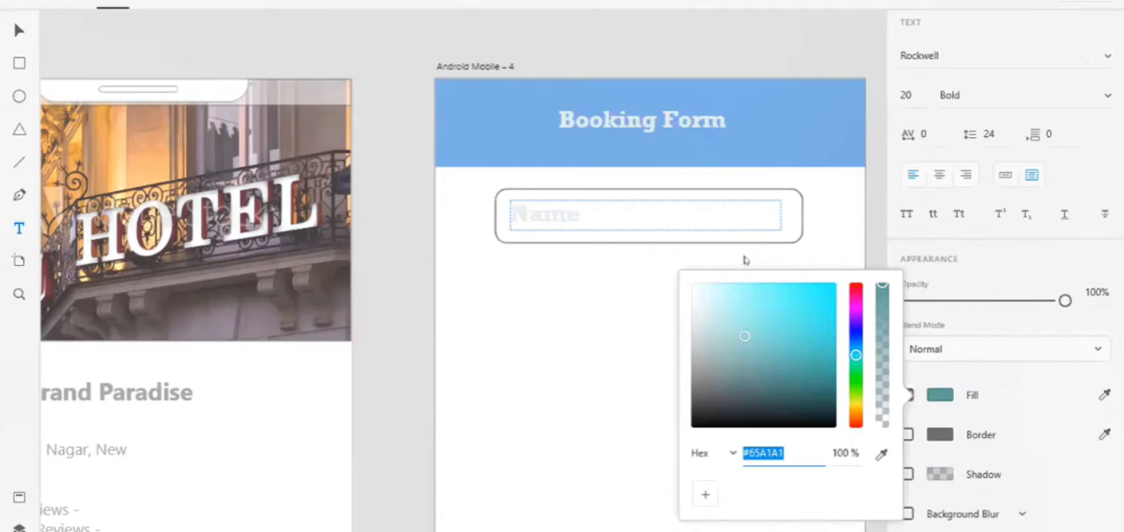
pyautogui.click(805, 433)
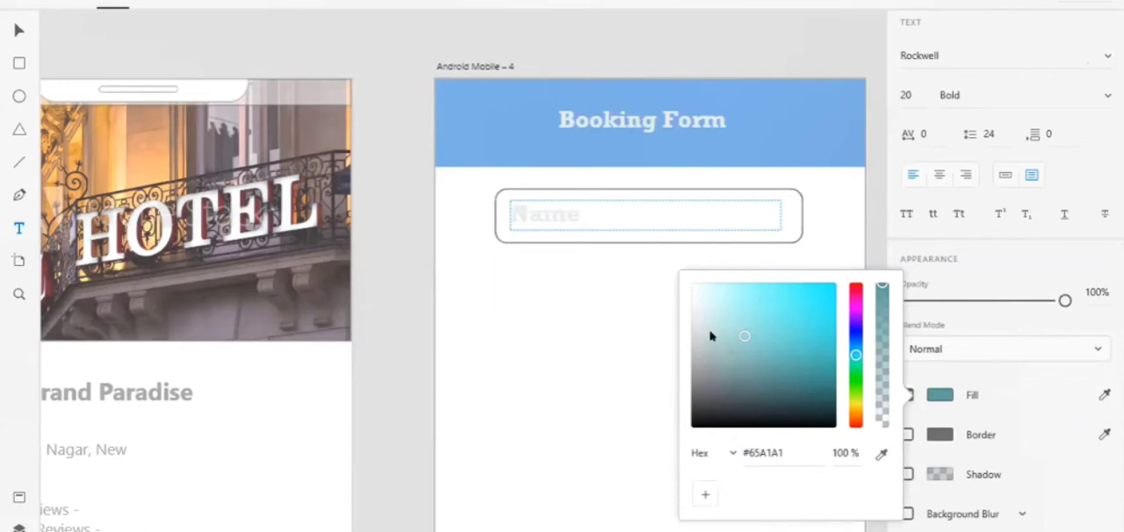
pyautogui.click(557, 233)
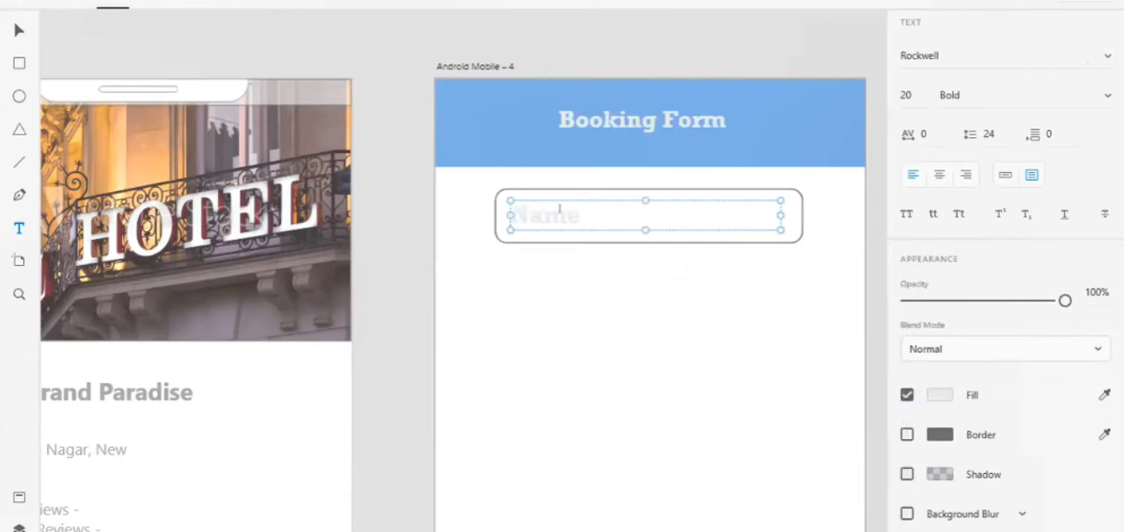
pyautogui.click(559, 208)
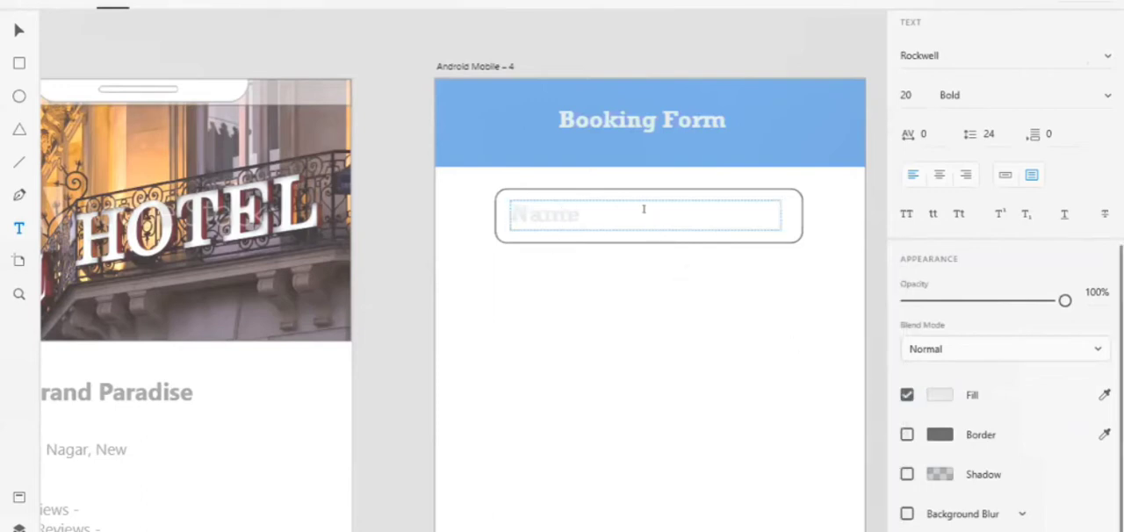
pyautogui.hotkey('ctrl', 'a')
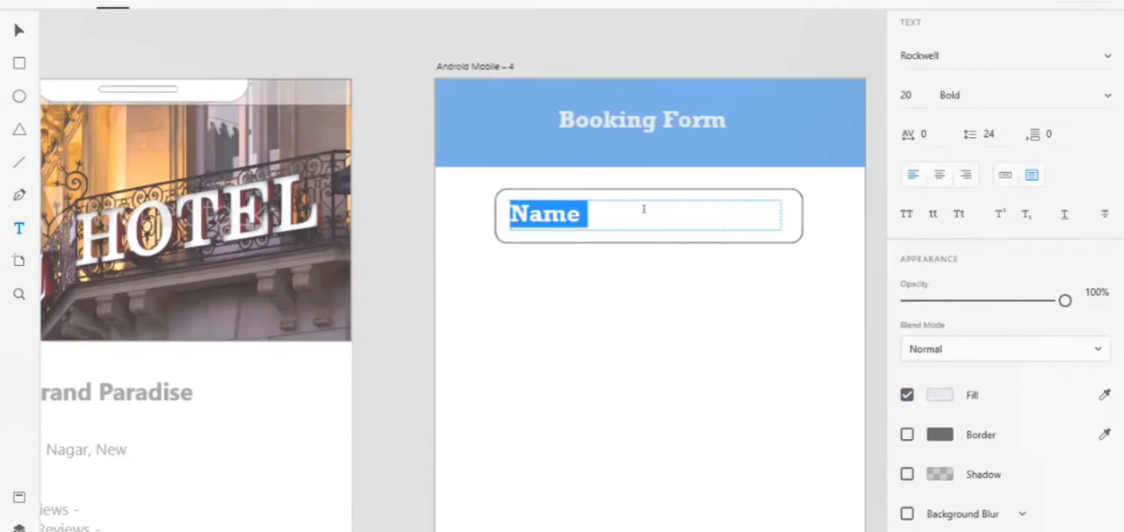
pyautogui.click(925, 393)
pyautogui.click(731, 327)
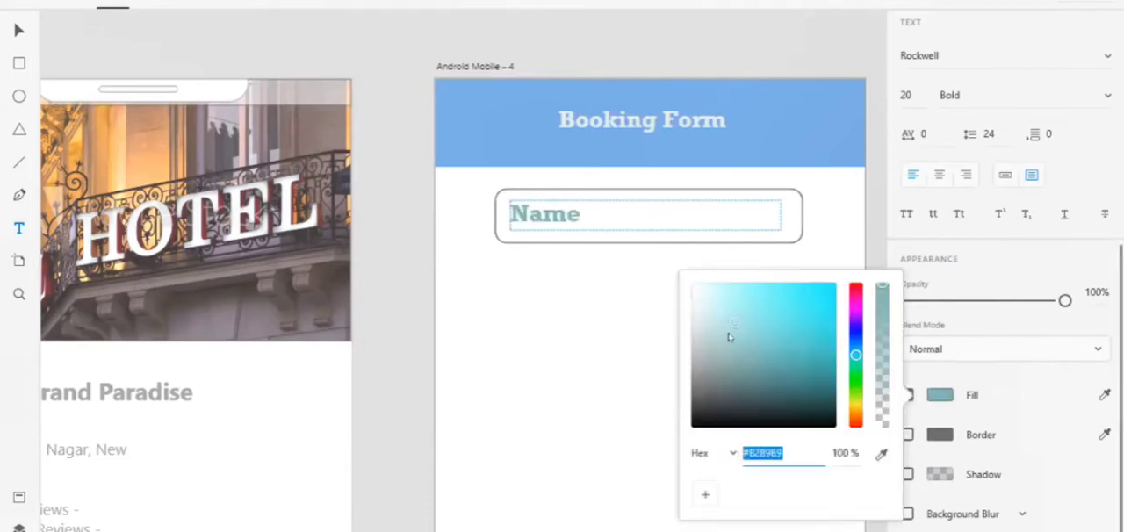
pyautogui.click(717, 350)
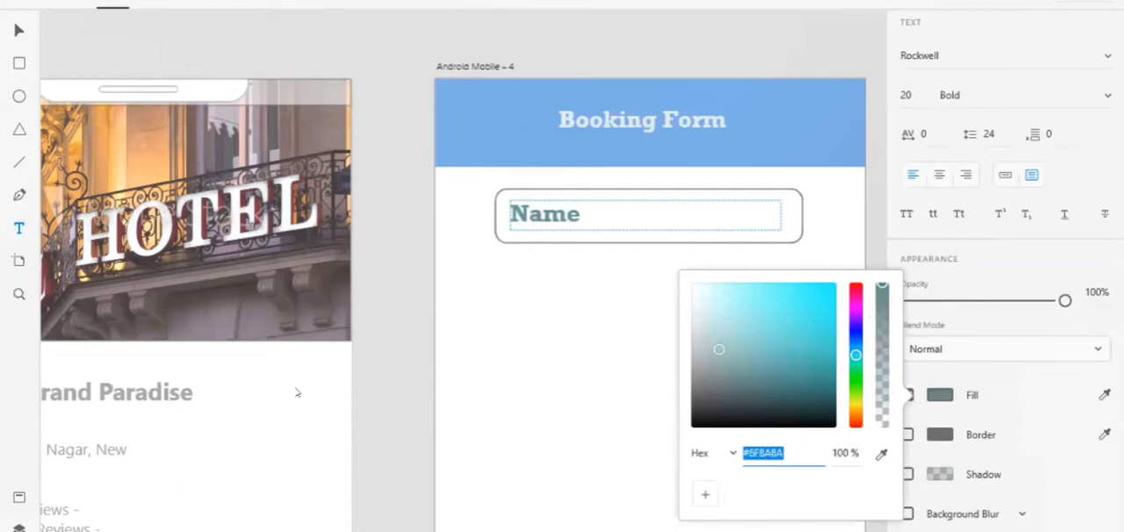
# Check the fill colour of the Hotel Search placeholder text in the search bar of Android Mobile – 2
pyautogui.click(359, 406)
pyautogui.hscroll(-3, 357, 403)
pyautogui.hscroll(-10, 357, 403)
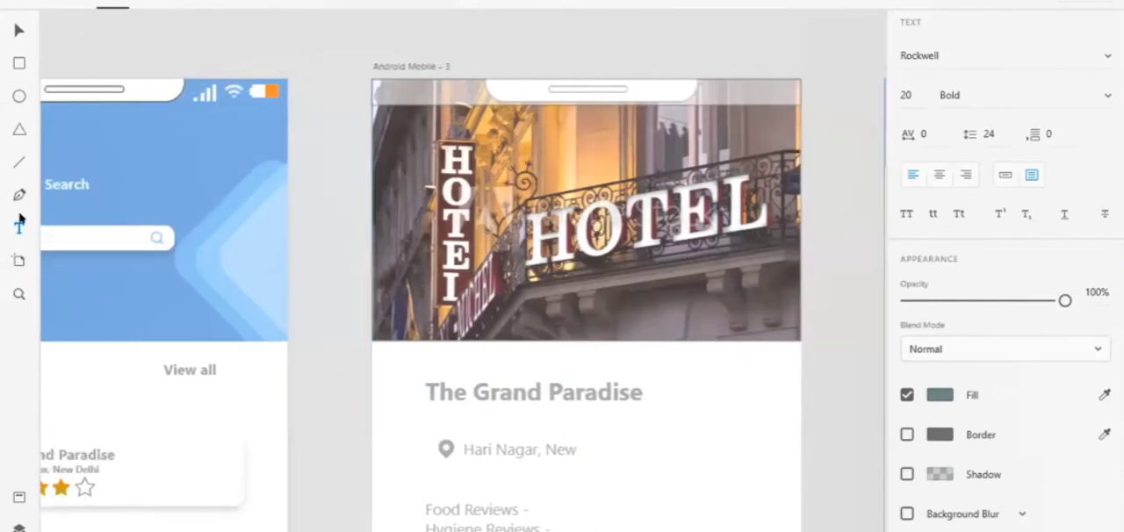
pyautogui.click(18, 226)
pyautogui.click(60, 232)
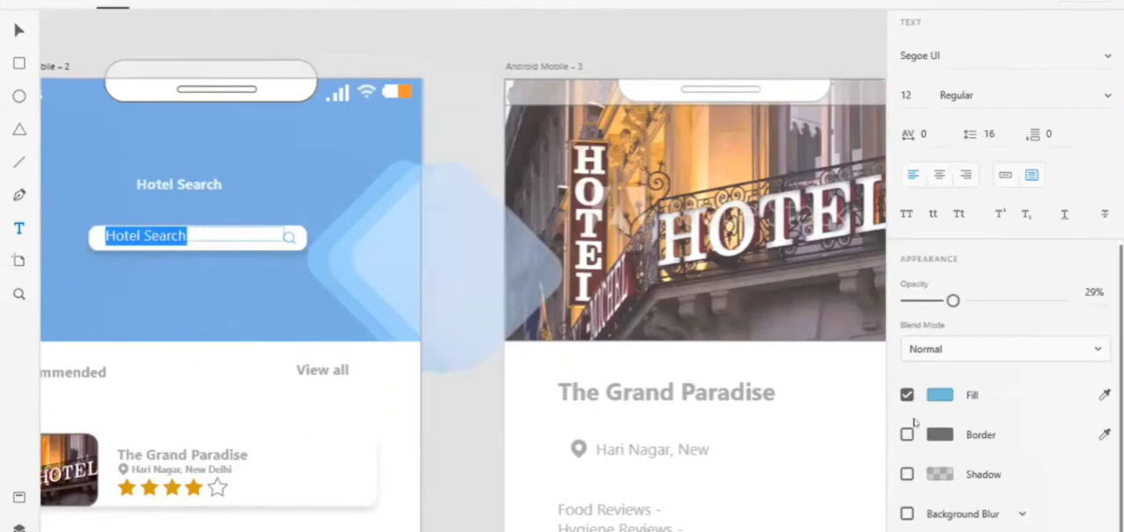
pyautogui.click(931, 397)
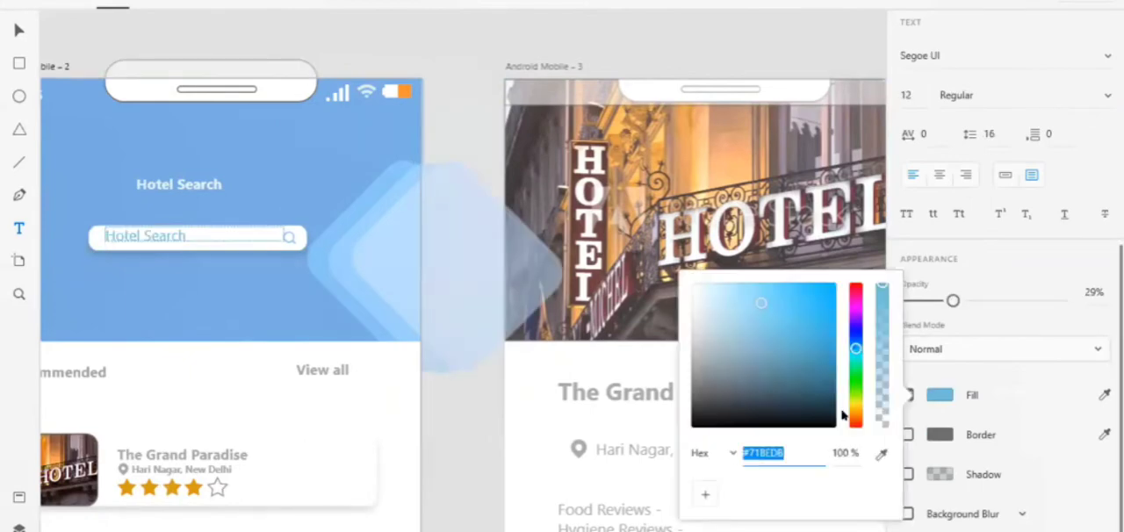
pyautogui.click(477, 430)
pyautogui.hscroll(5, 477, 430)
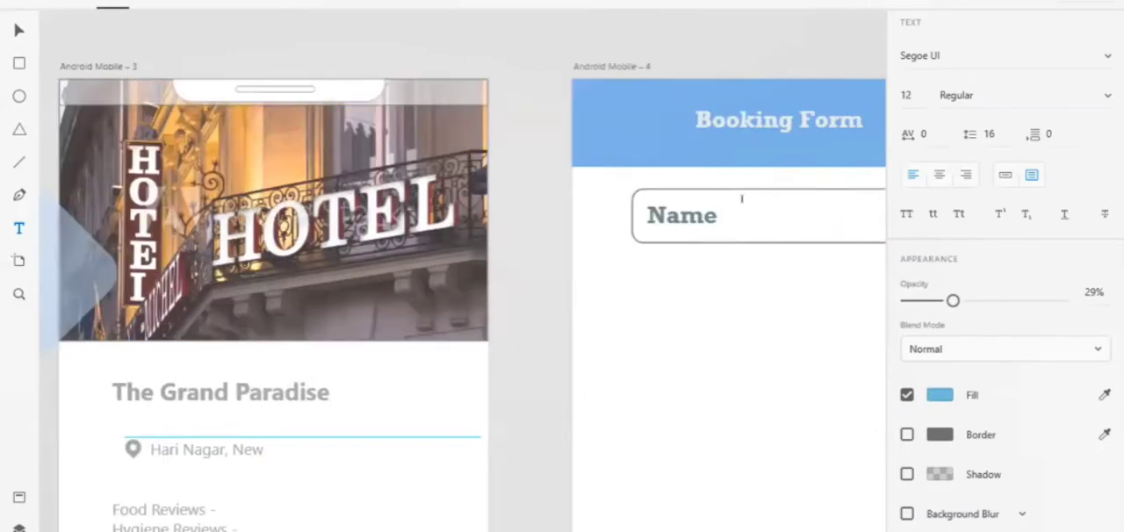
# Delete the Name text from the rounded field on Android Mobile – 4
pyautogui.click(720, 213)
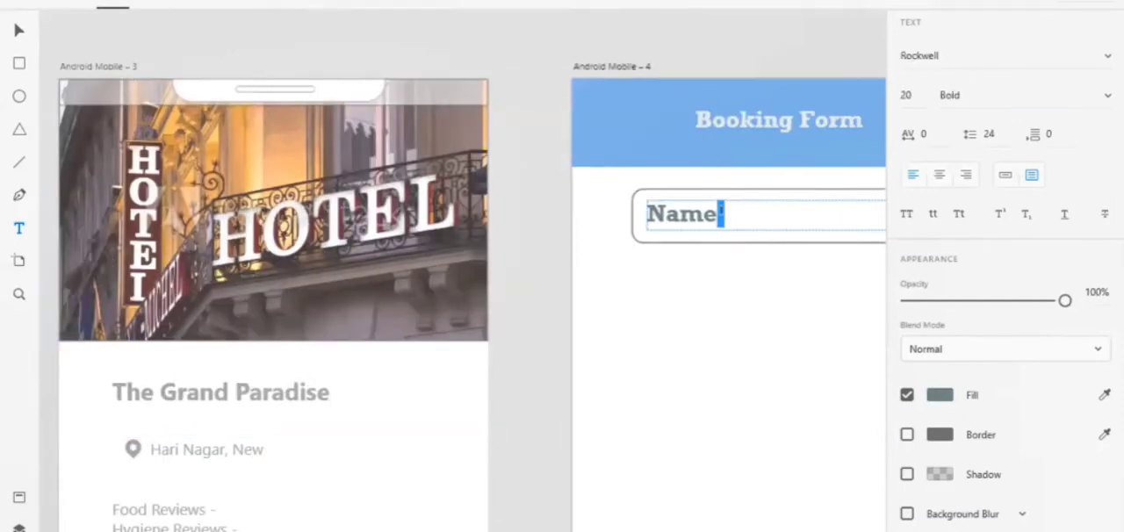
pyautogui.doubleClick(720, 213)
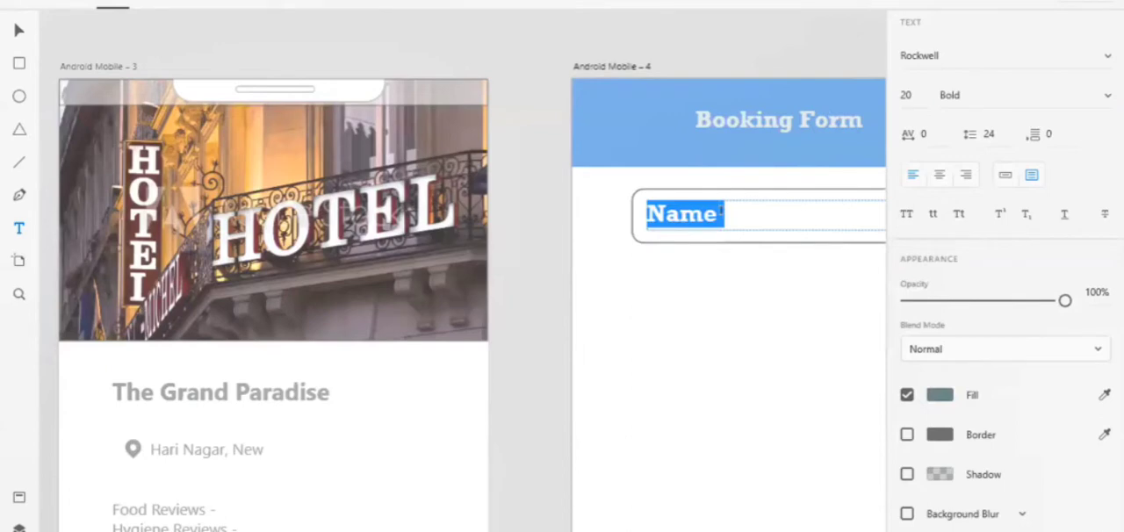
pyautogui.press('BackSpace')
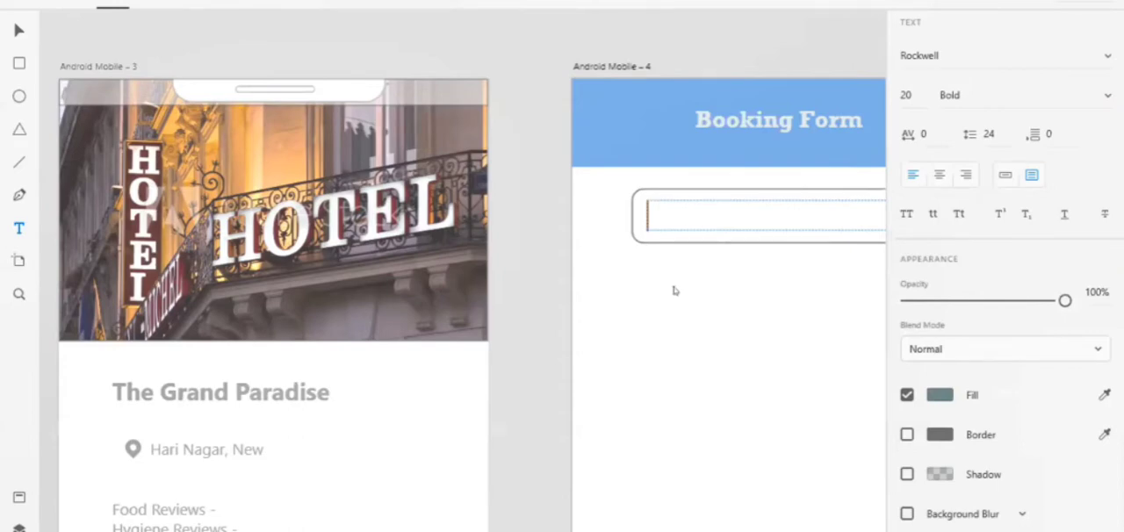
pyautogui.click(494, 400)
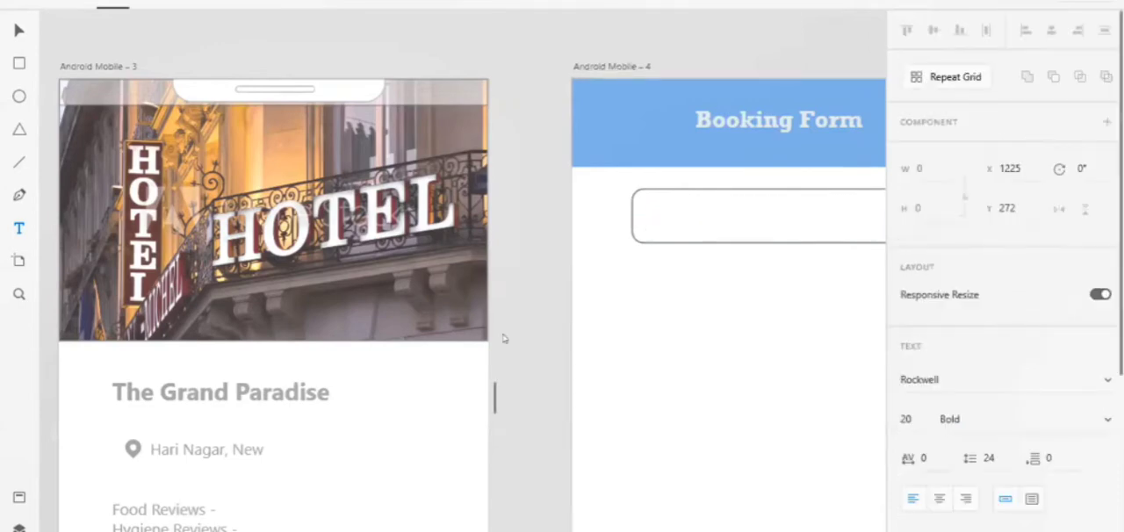
# Select the Food Reviews and Hygiene Reviews text block on Android Mobile – 3
pyautogui.click(18, 32)
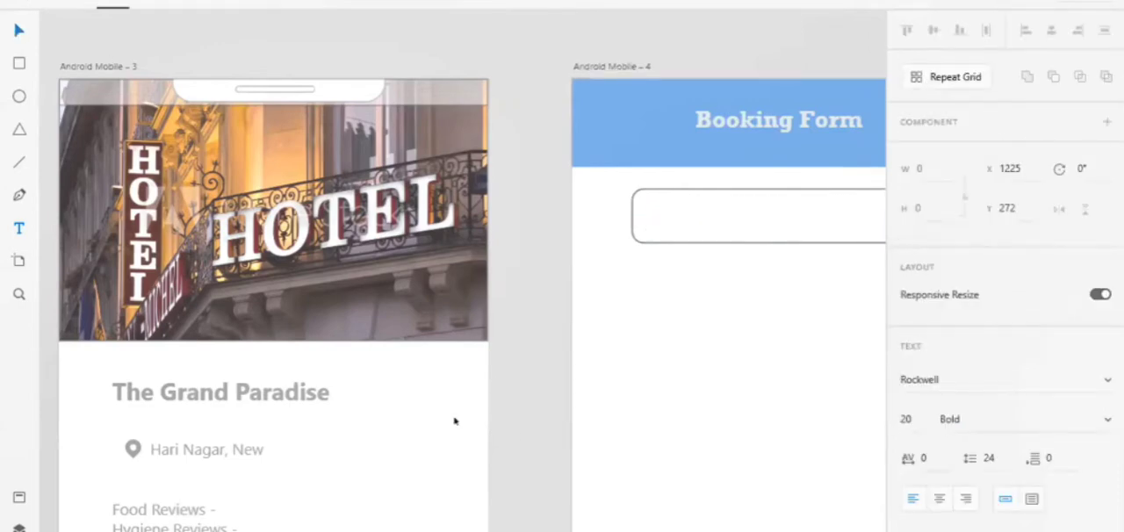
pyautogui.scroll(-5, 158, 299)
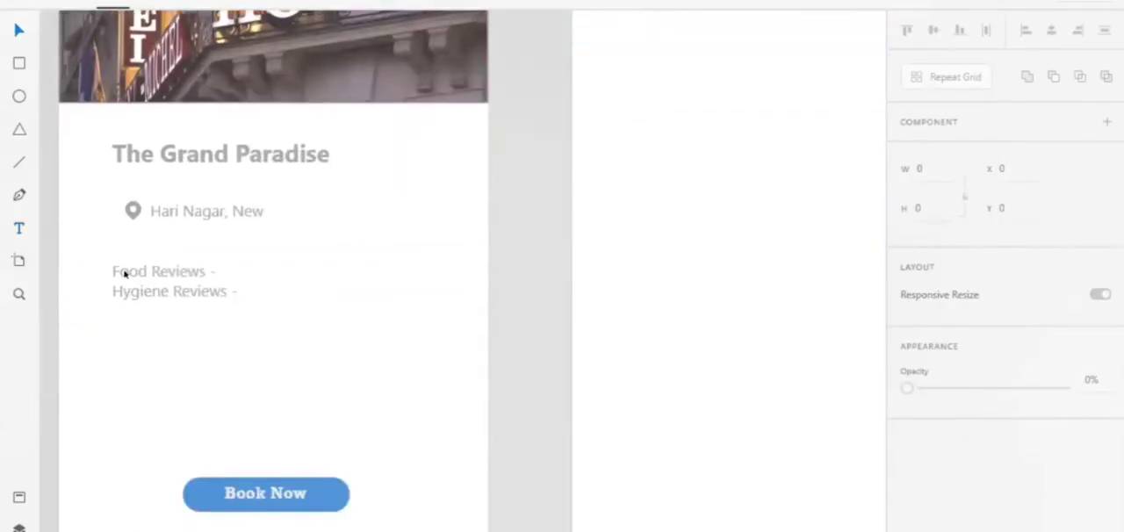
pyautogui.click(200, 315)
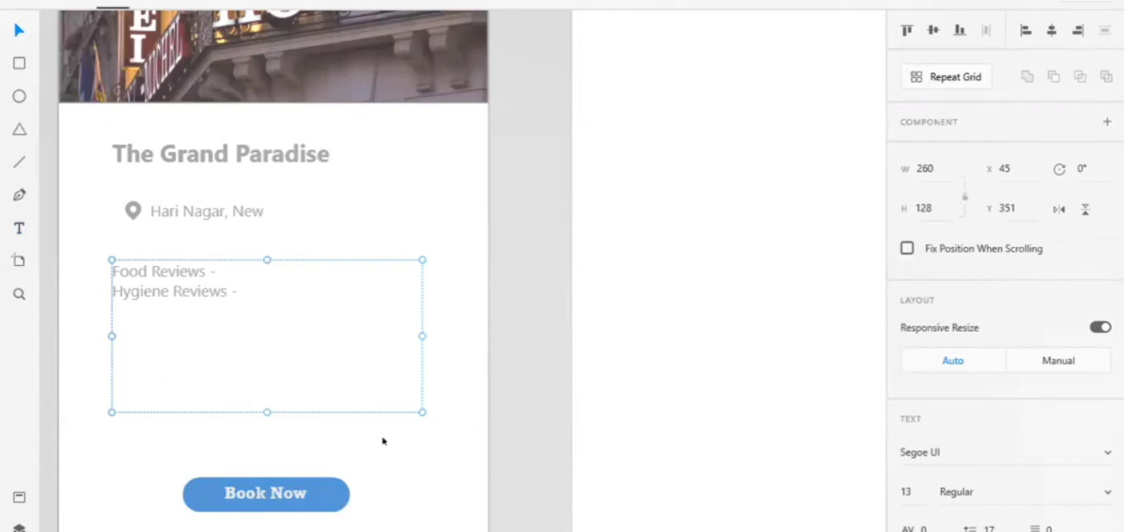
# Nudge the rounded input field below the Booking Form header slightly left to X 46
pyautogui.click(623, 101)
pyautogui.scroll(3, 615, 103)
pyautogui.hscroll(2, 615, 102)
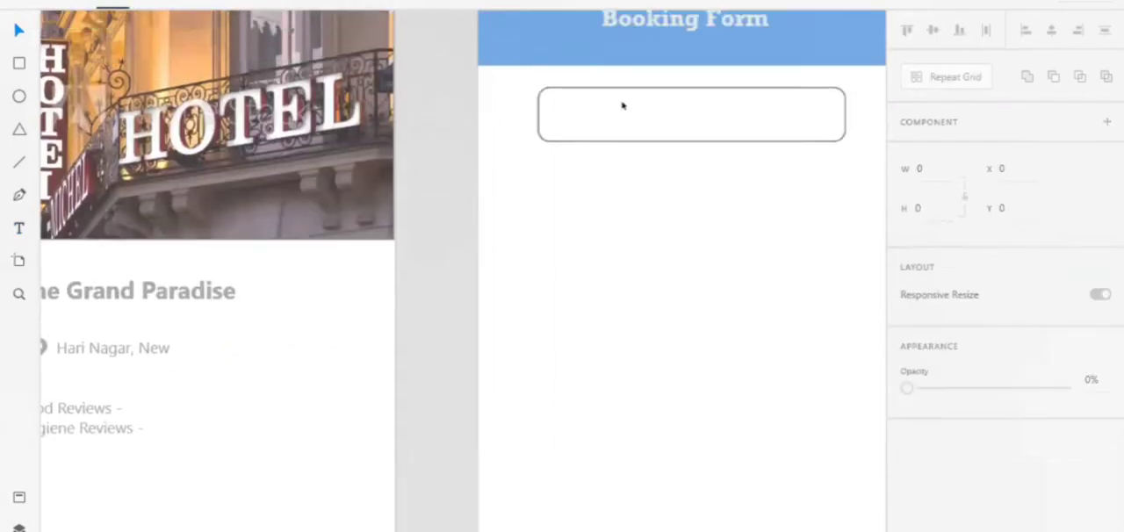
pyautogui.click(623, 106)
pyautogui.press('Left')
pyautogui.press('Left')
pyautogui.press('Left')
pyautogui.press('Left')
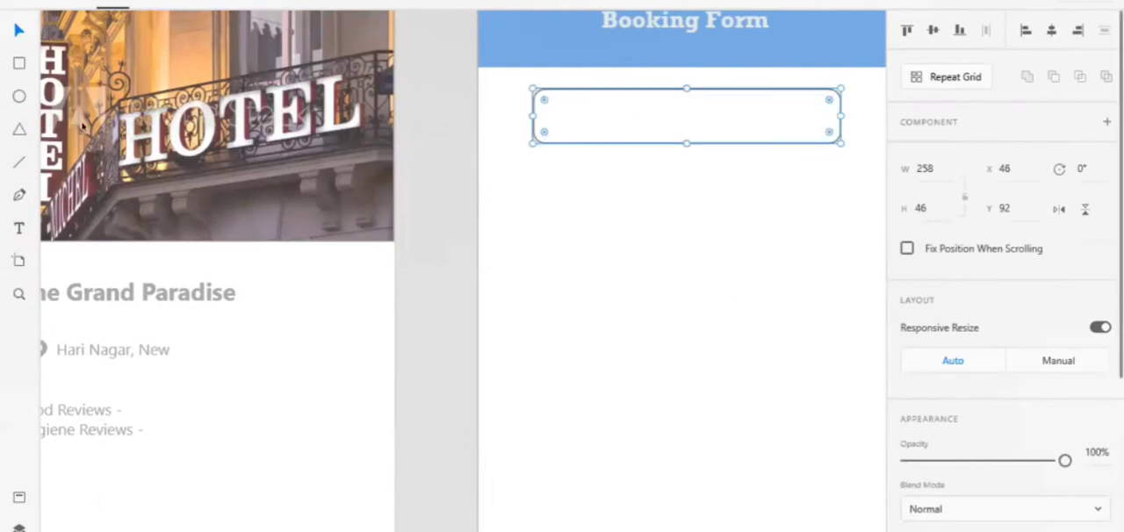
# Add a text box about 126 by 23 inside the rounded field, reading Name
pyautogui.click(16, 227)
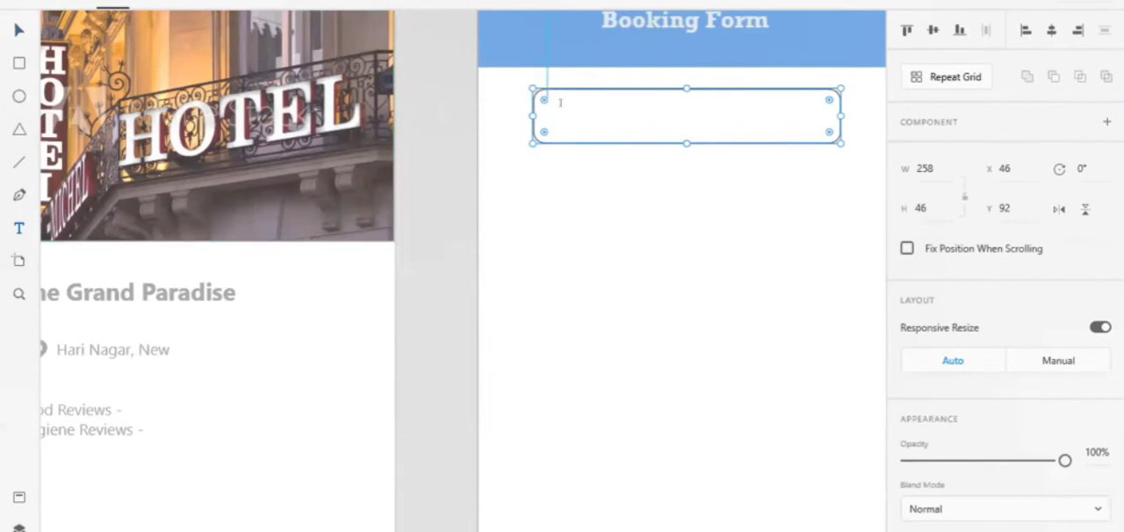
pyautogui.moveTo(548, 102); pyautogui.dragTo(699, 130)
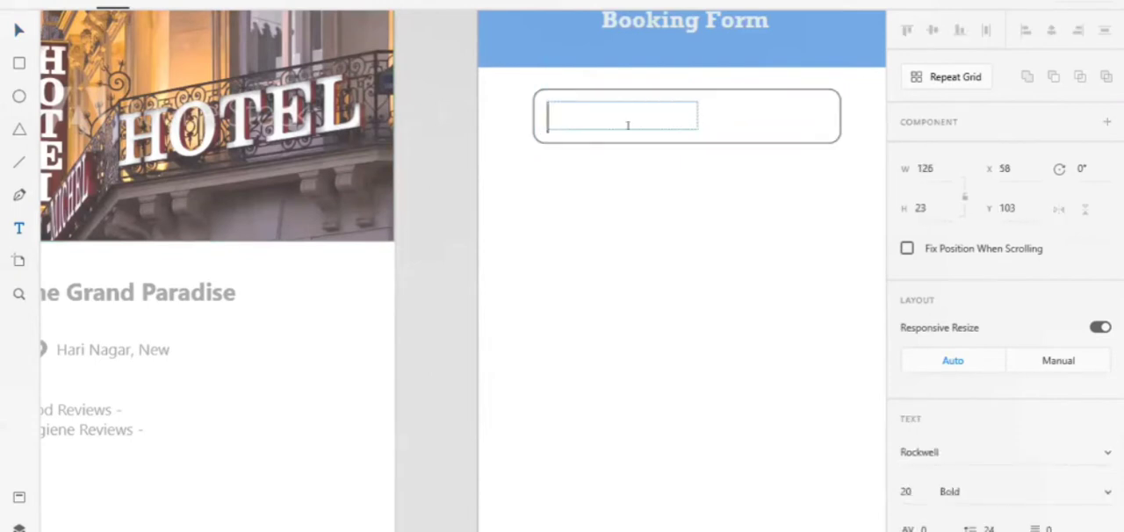
pyautogui.write('Nam')
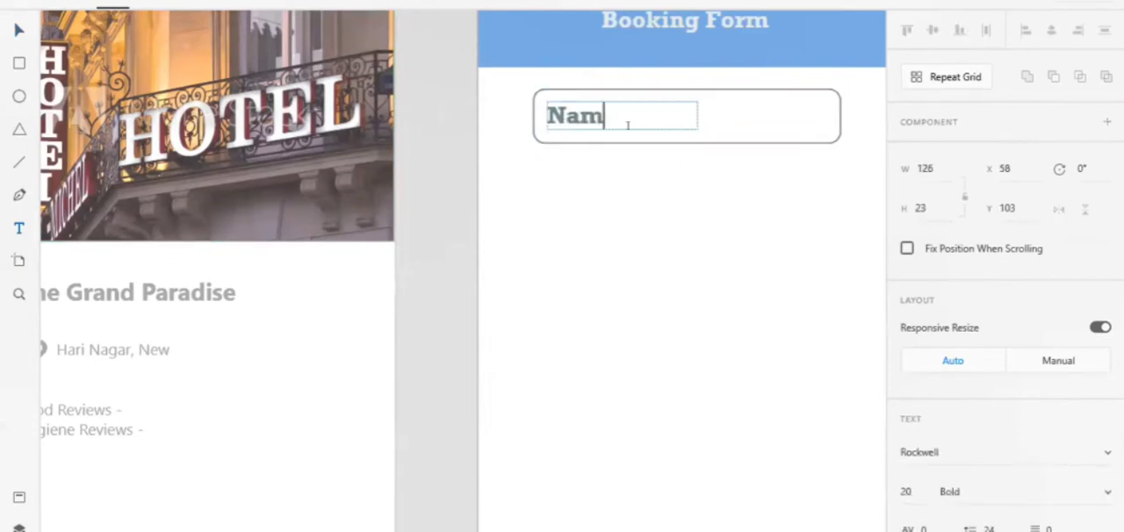
pyautogui.write('e')
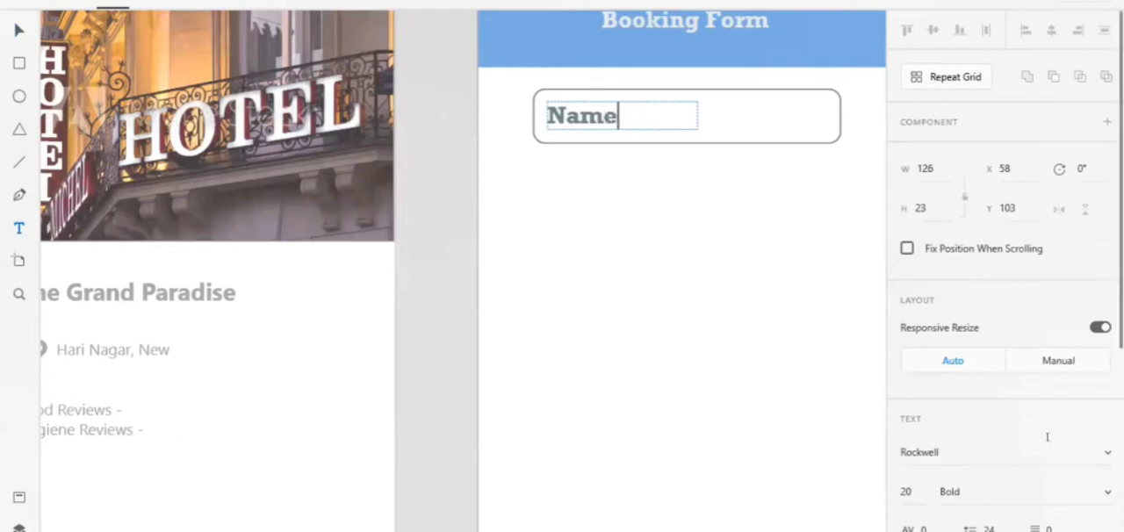
# Try to set the Name label's fill to #71BEDB without selecting its characters
pyautogui.scroll(-5, 1048, 436)
pyautogui.click(940, 396)
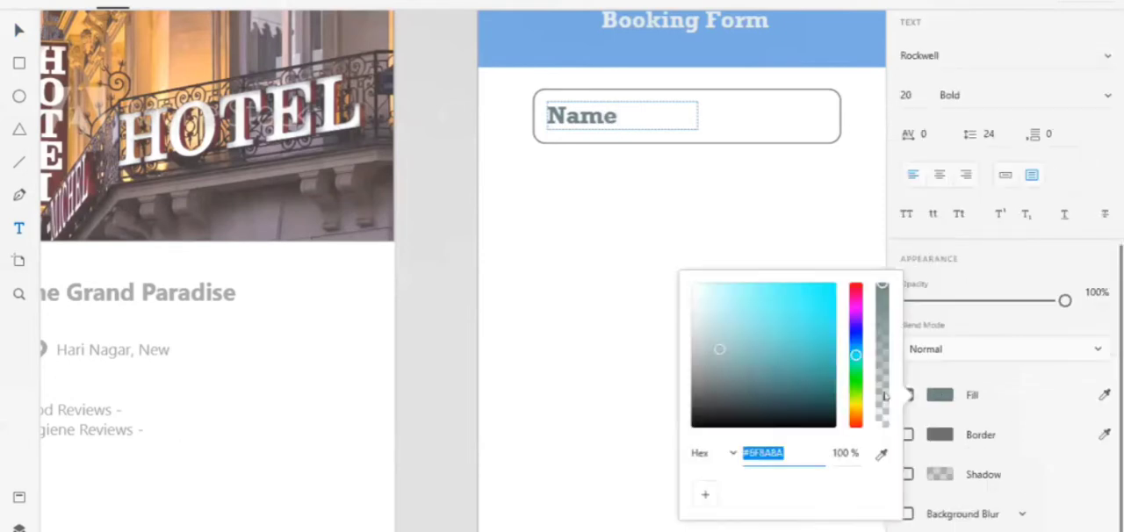
pyautogui.write('#71BEDB')
pyautogui.press('Return')
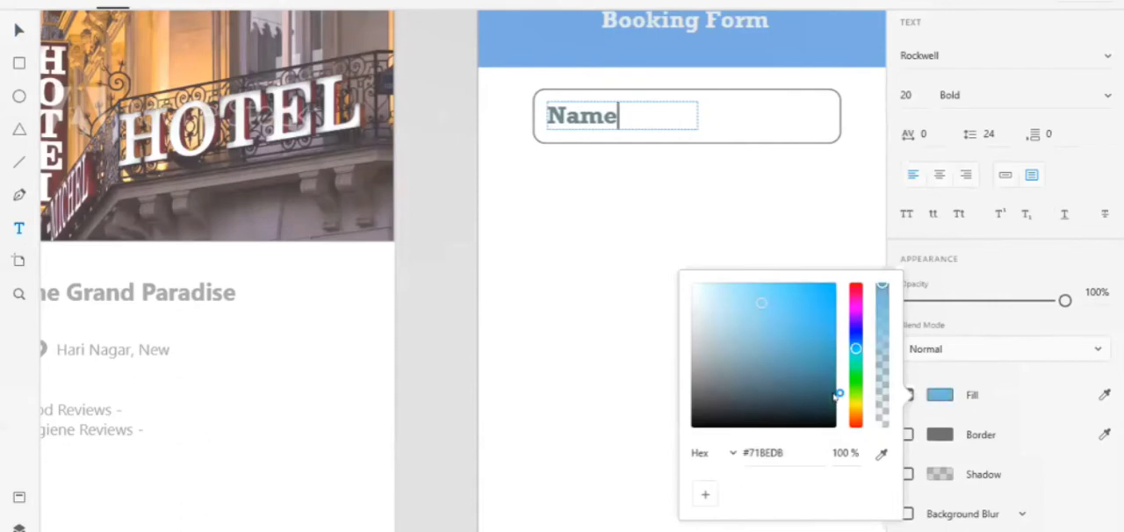
# Recolour all characters of the Name label with fill #71BEDB and lower its opacity to 65%
pyautogui.click(639, 114)
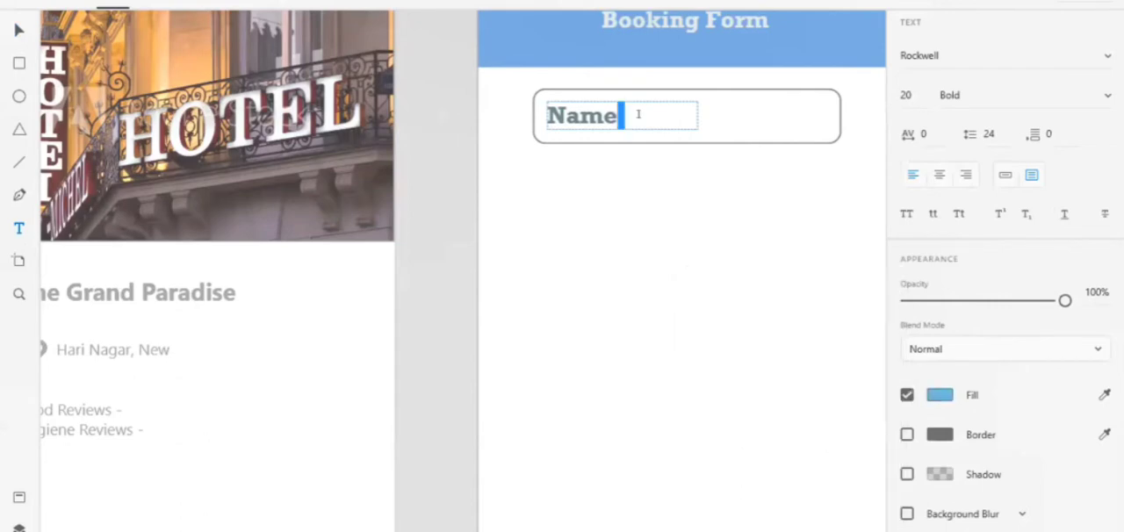
pyautogui.tripleClick(639, 115)
pyautogui.click(937, 398)
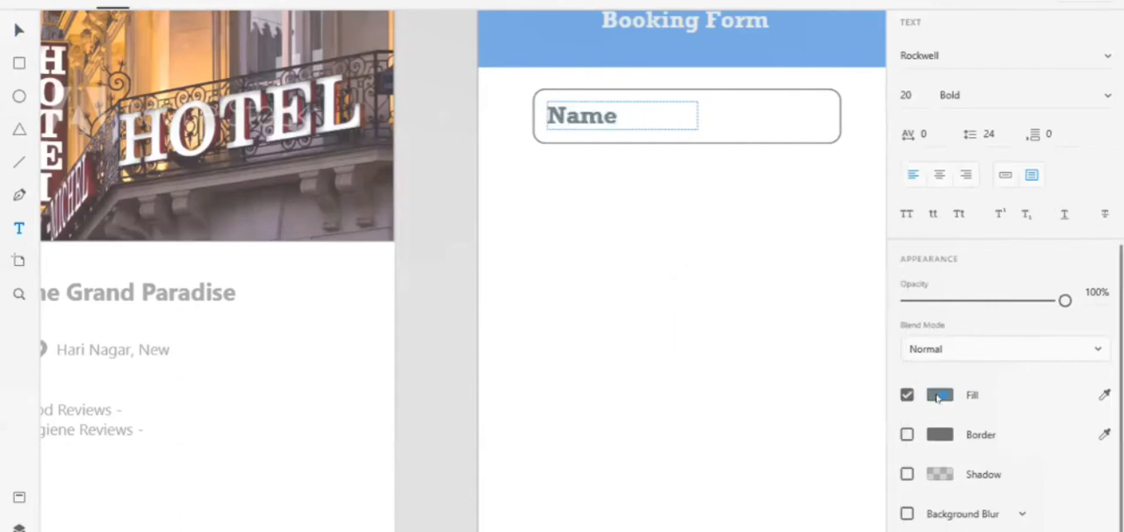
pyautogui.press('BackSpace')
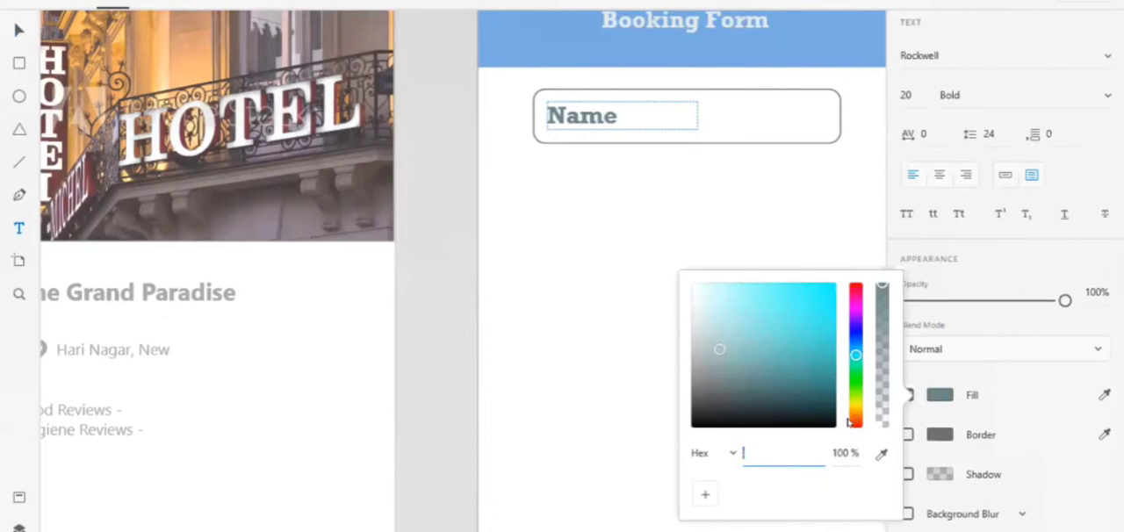
pyautogui.write('#71BEDB')
pyautogui.press('Return')
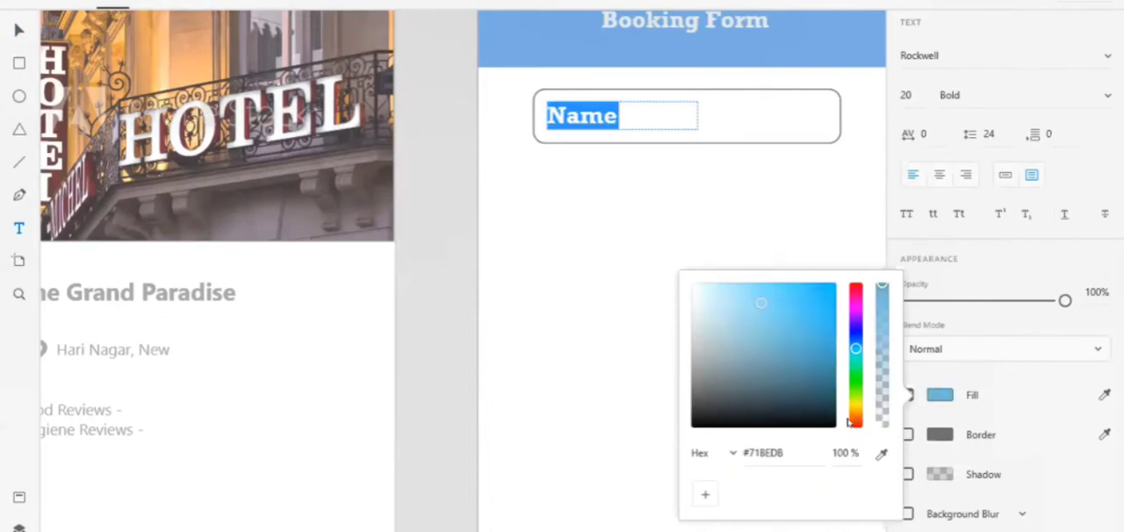
pyautogui.click(721, 212)
pyautogui.press('Escape')
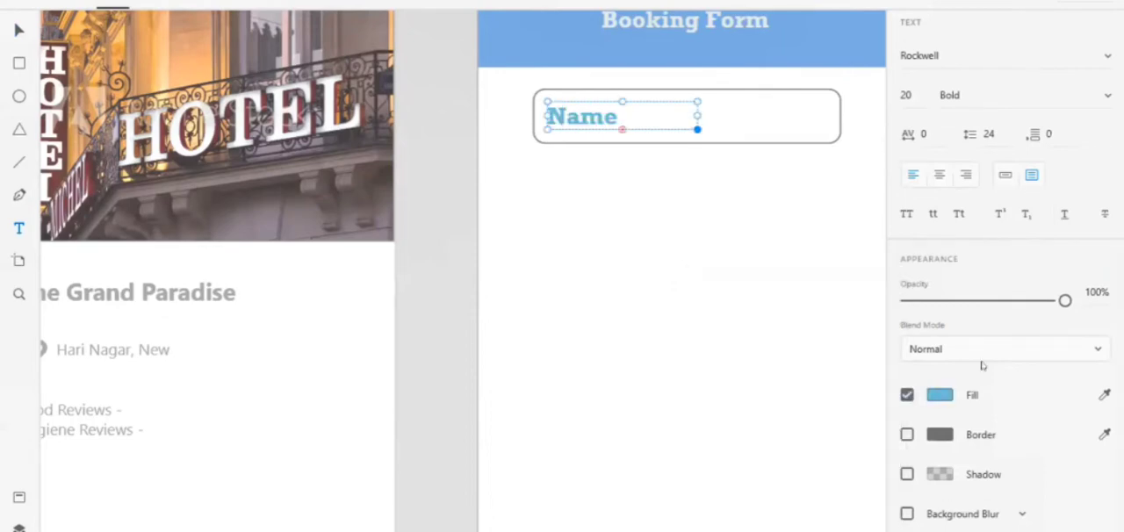
pyautogui.moveTo(1065, 301); pyautogui.dragTo(1011, 300)
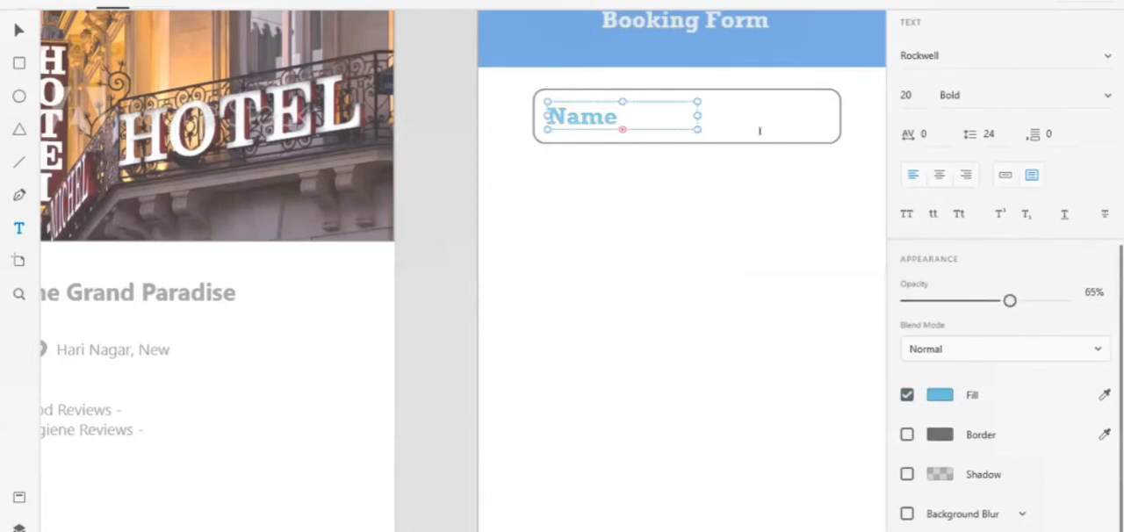
pyautogui.click(16, 31)
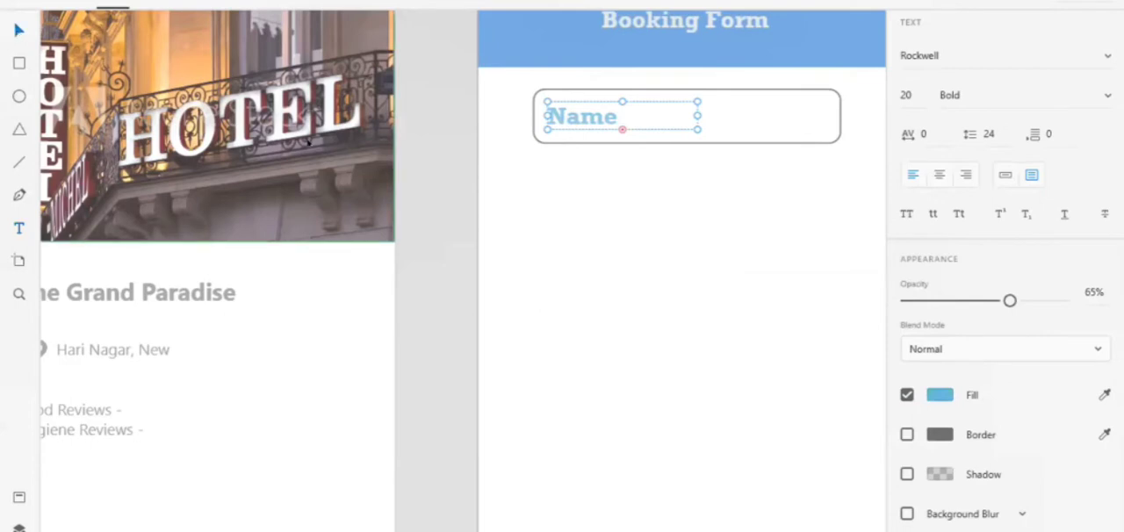
# Duplicate the rounded Name field repeatedly and place three copies below it at about Y 155, 226 and 301
pyautogui.click(785, 91)
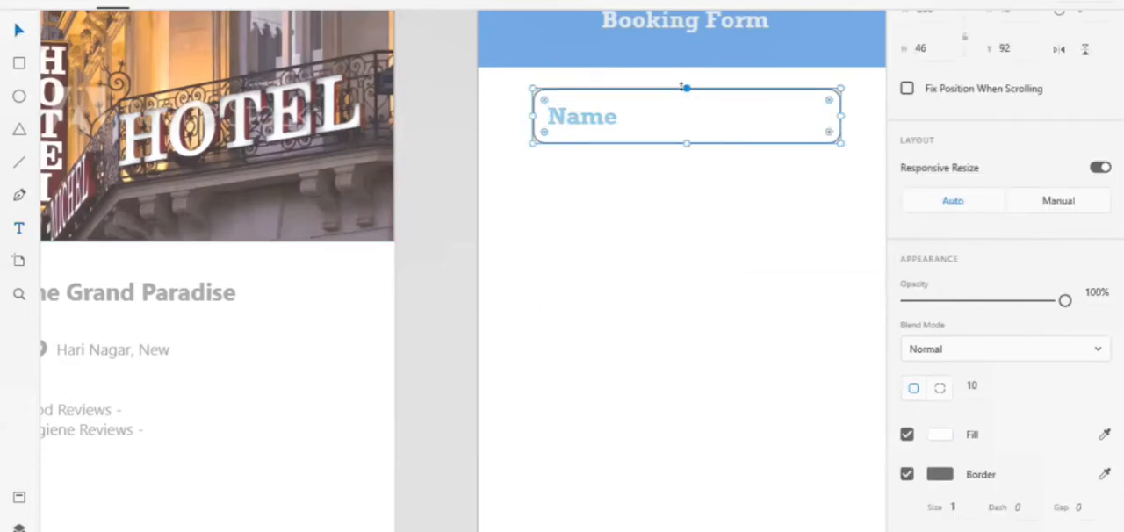
pyautogui.hotkey('ctrl', 'd')
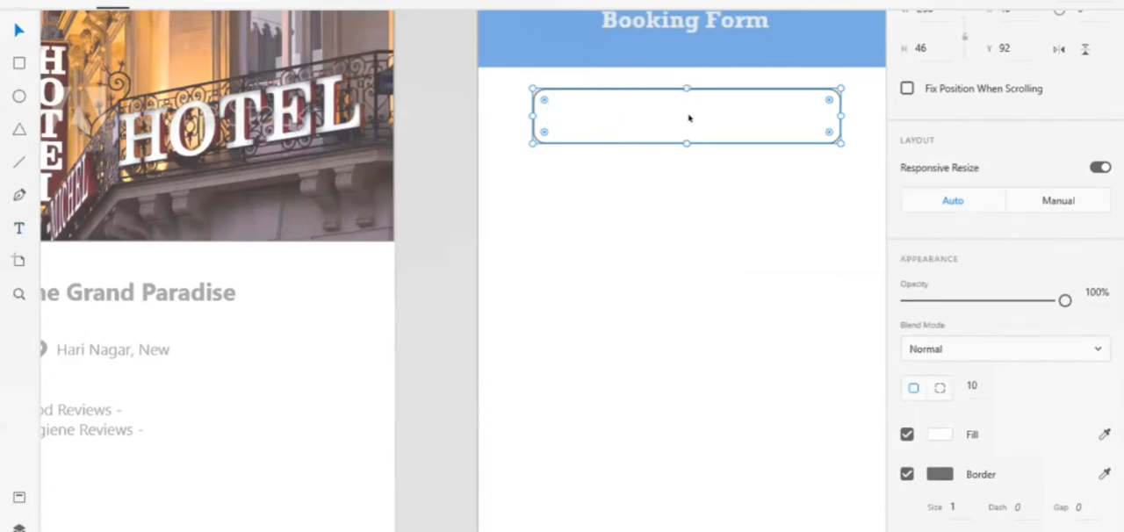
pyautogui.moveTo(688, 118); pyautogui.dragTo(691, 197)
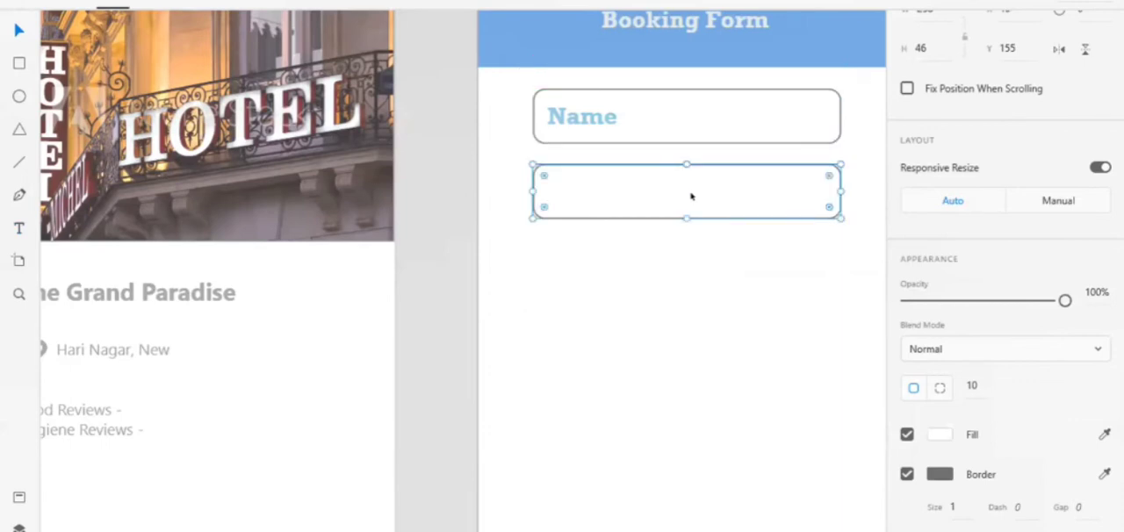
pyautogui.hotkey('ctrl', 'v')
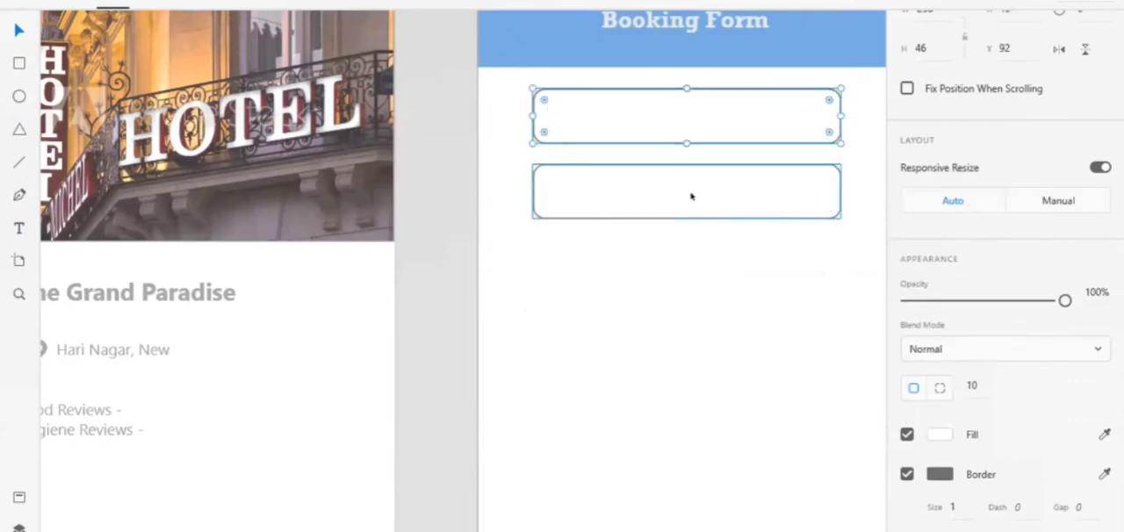
pyautogui.moveTo(665, 126); pyautogui.dragTo(665, 287)
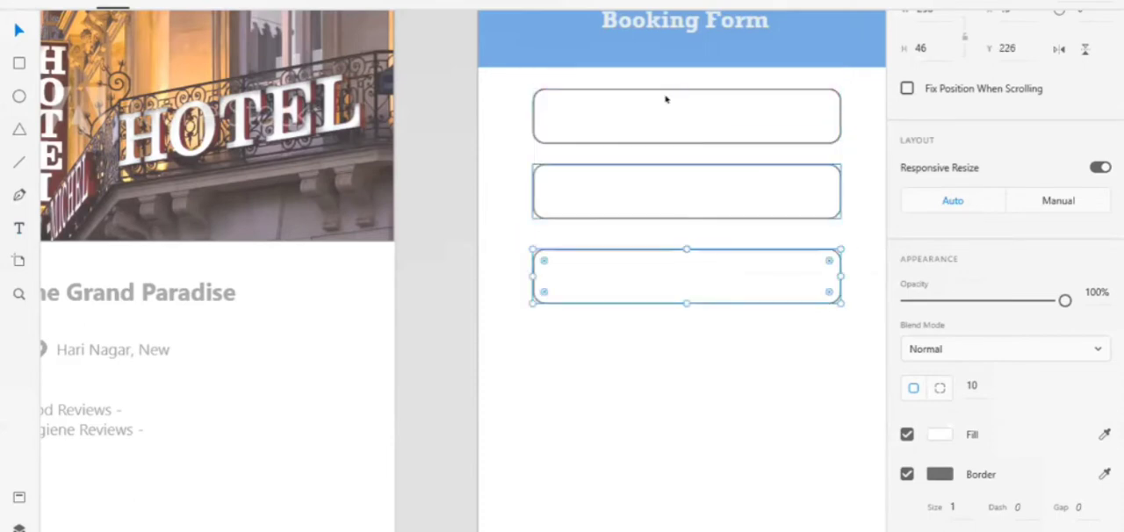
pyautogui.moveTo(665, 102); pyautogui.dragTo(665, 347)
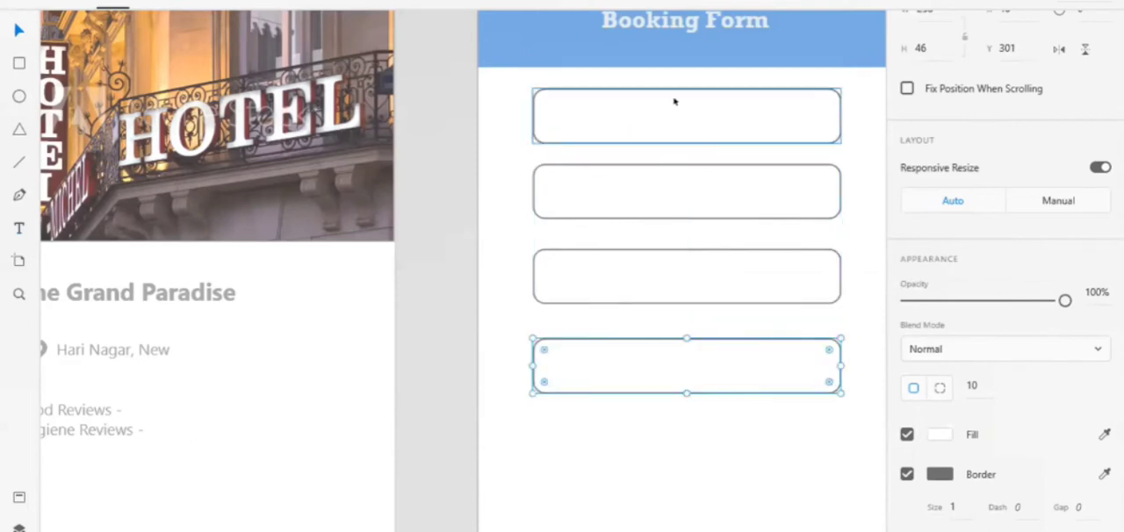
pyautogui.click(674, 101)
pyautogui.doubleClick(674, 101)
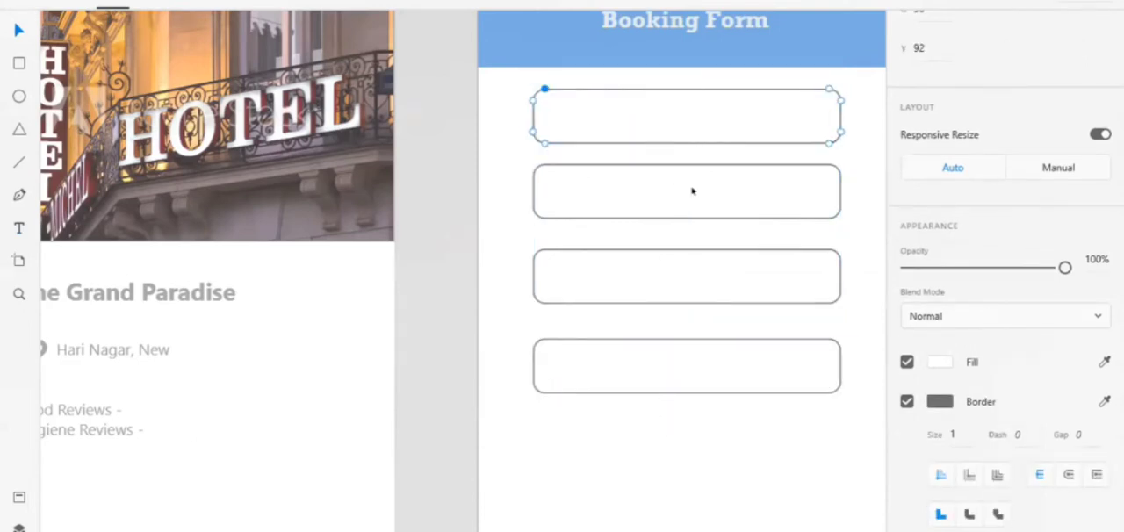
pyautogui.click(691, 253)
pyautogui.click(480, 143)
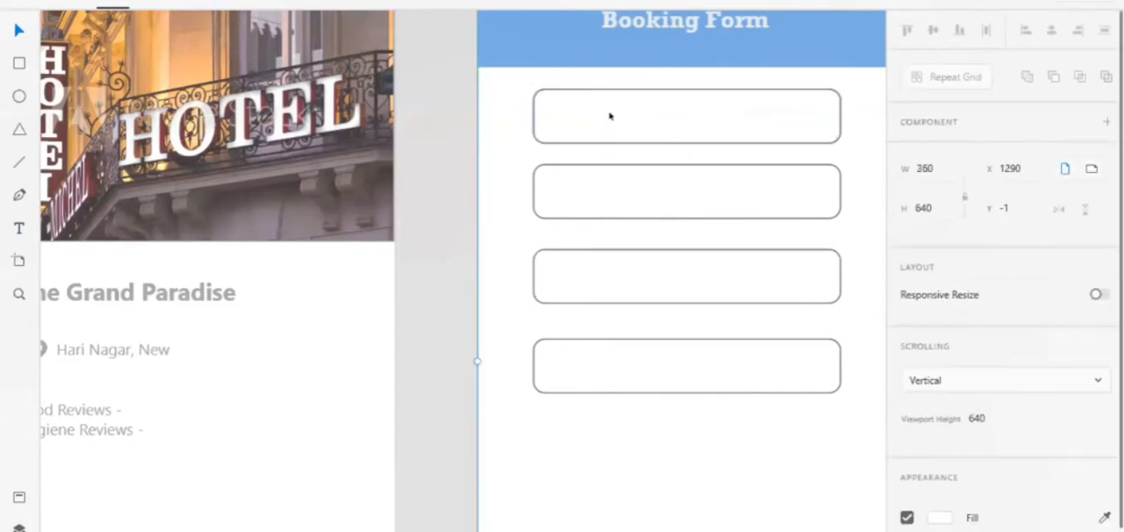
# Move the extra field copy covering the Name label down to about Y 376 as the fifth field
pyautogui.click(622, 113)
pyautogui.moveTo(619, 181); pyautogui.dragTo(623, 446)
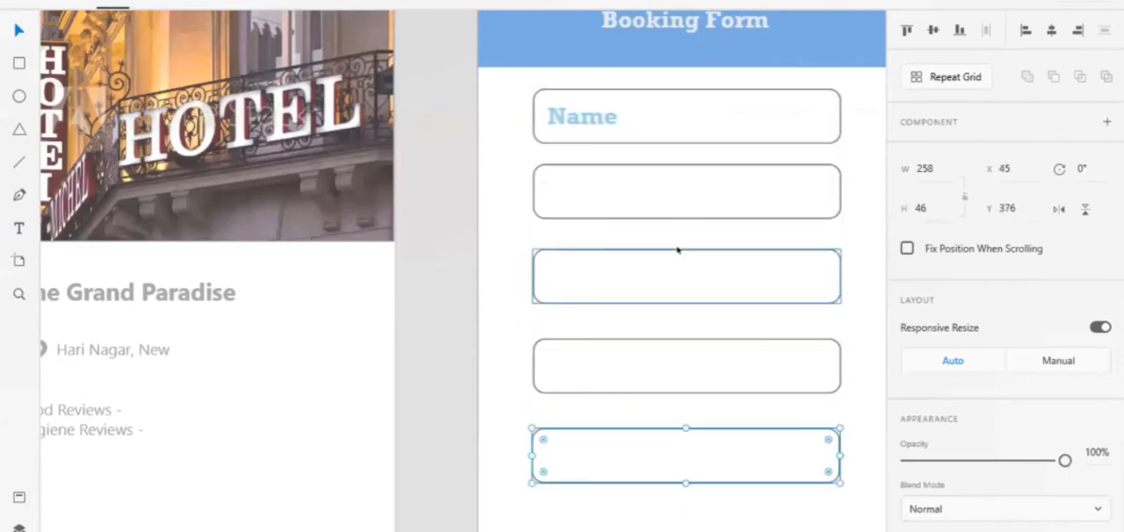
pyautogui.hscroll(5, 720, 221)
pyautogui.click(728, 219)
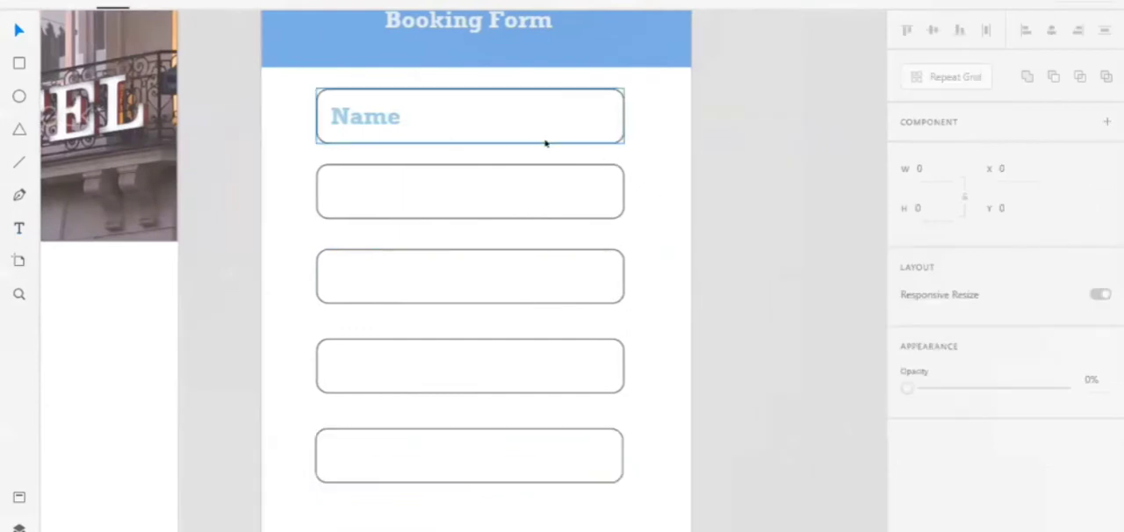
# Reduce the Name field's height to 34 and move its label up to Y 97 to fit inside
pyautogui.click(547, 138)
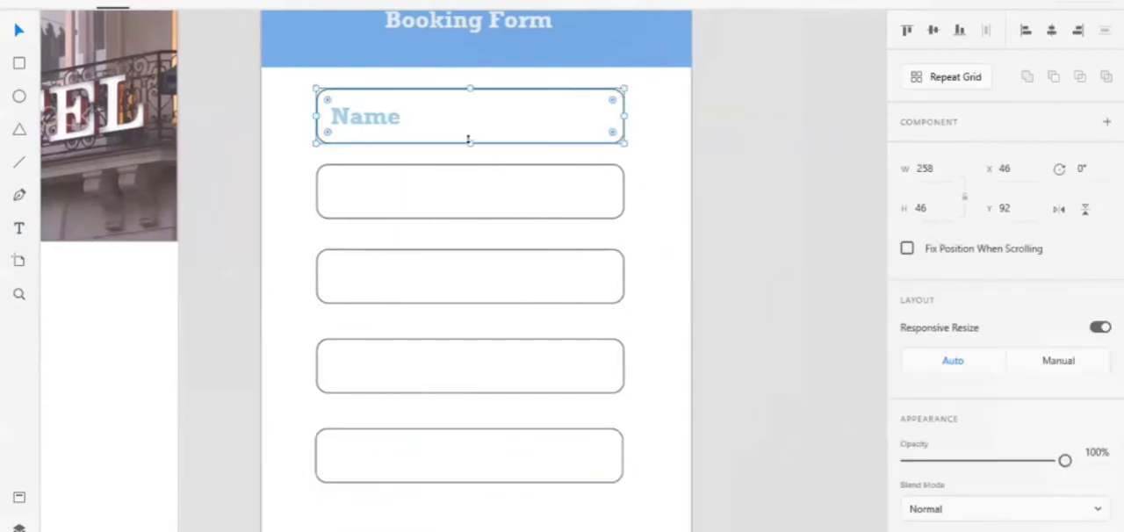
pyautogui.moveTo(470, 141)
pyautogui.mouseDown()
pyautogui.moveTo(466, 117)
pyautogui.moveTo(474, 129)
pyautogui.mouseUp()
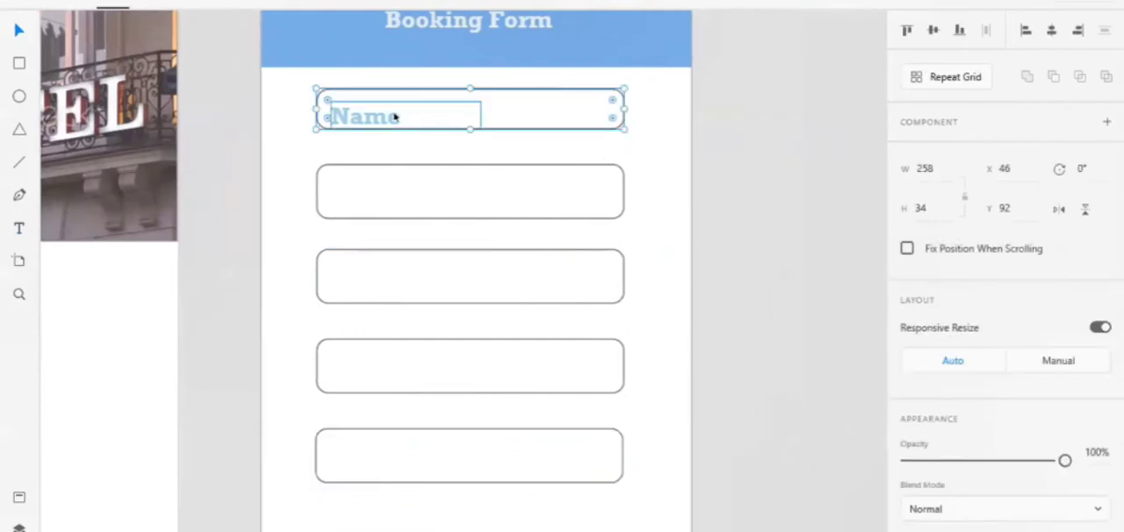
pyautogui.moveTo(390, 116); pyautogui.dragTo(390, 112)
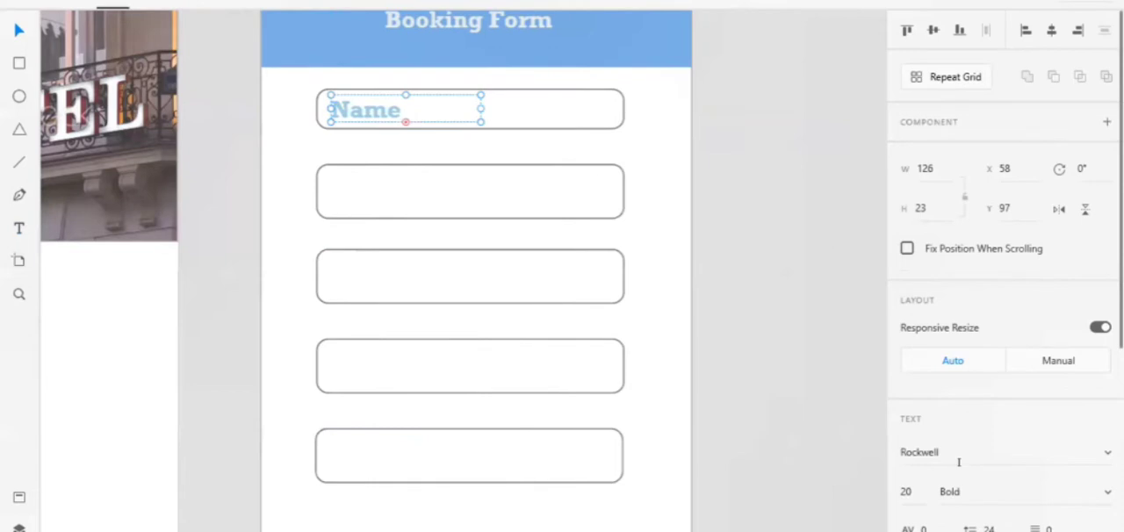
# Try to change the Name text box's font weight to Regular
pyautogui.click(958, 491)
pyautogui.write('Regular')
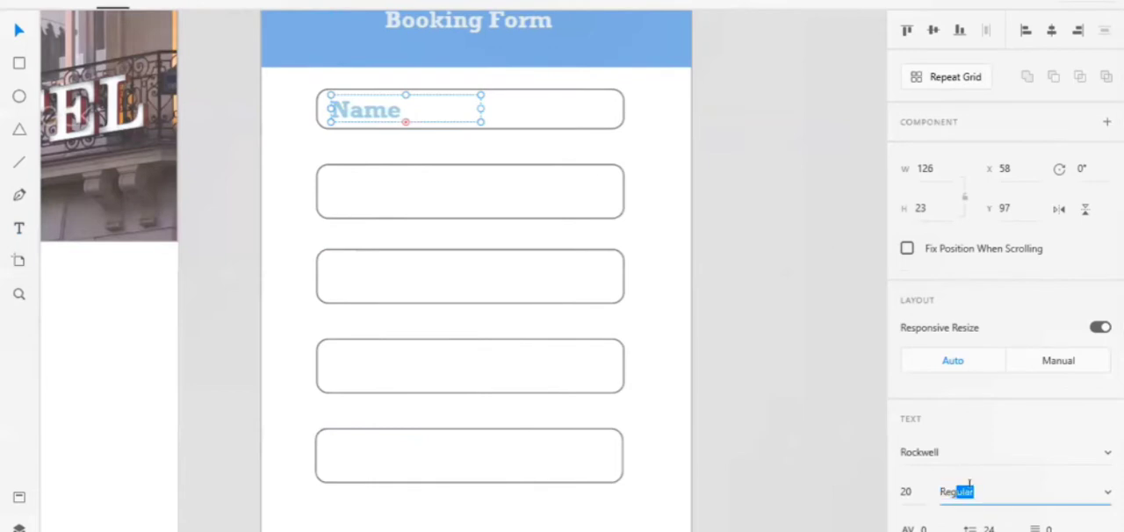
pyautogui.press('Return')
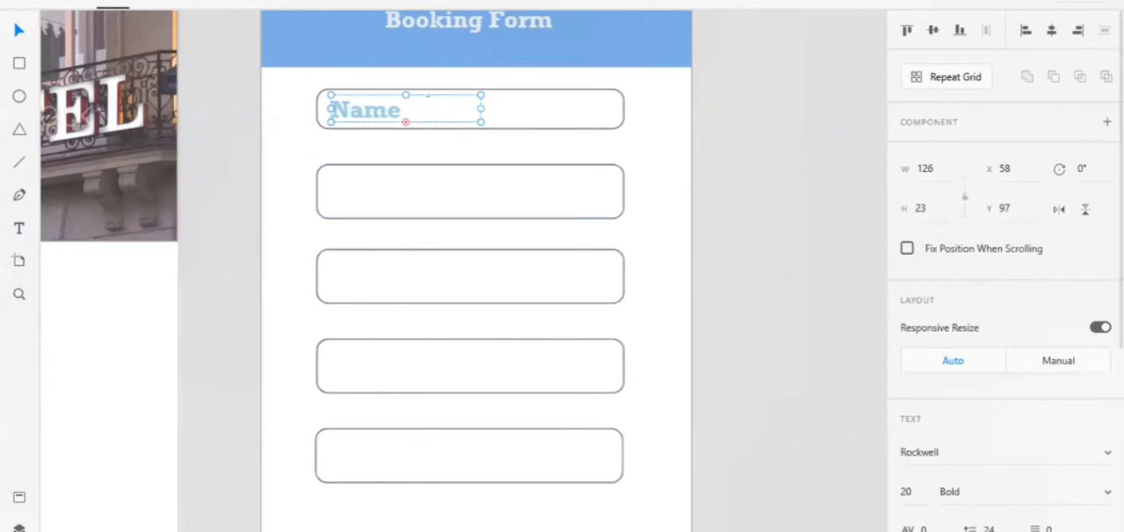
# Set the font weight of all characters in the Name label to Regular
pyautogui.doubleClick(428, 94)
pyautogui.hotkey('ctrl', 'a')
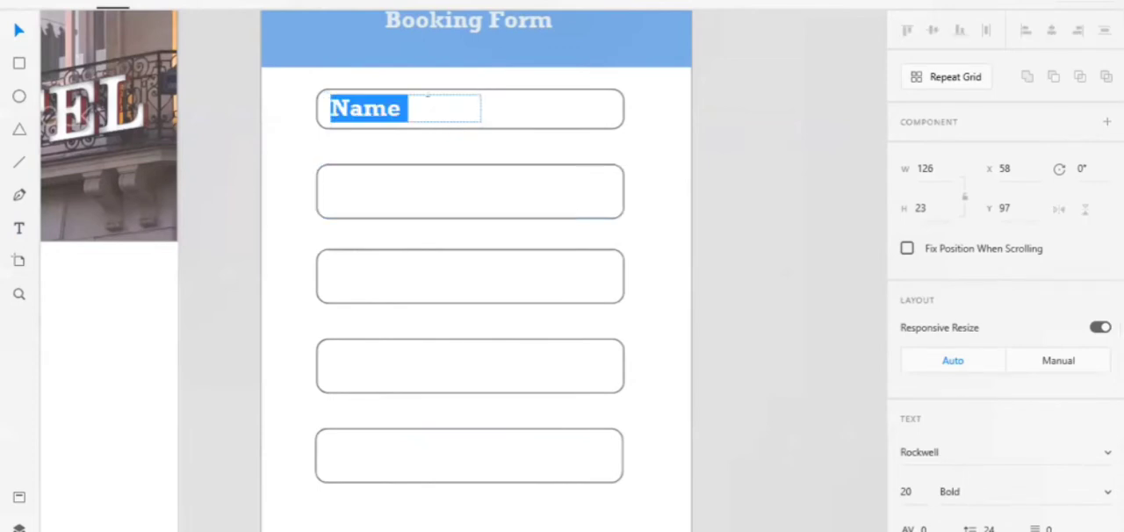
pyautogui.click(981, 490)
pyautogui.write('R')
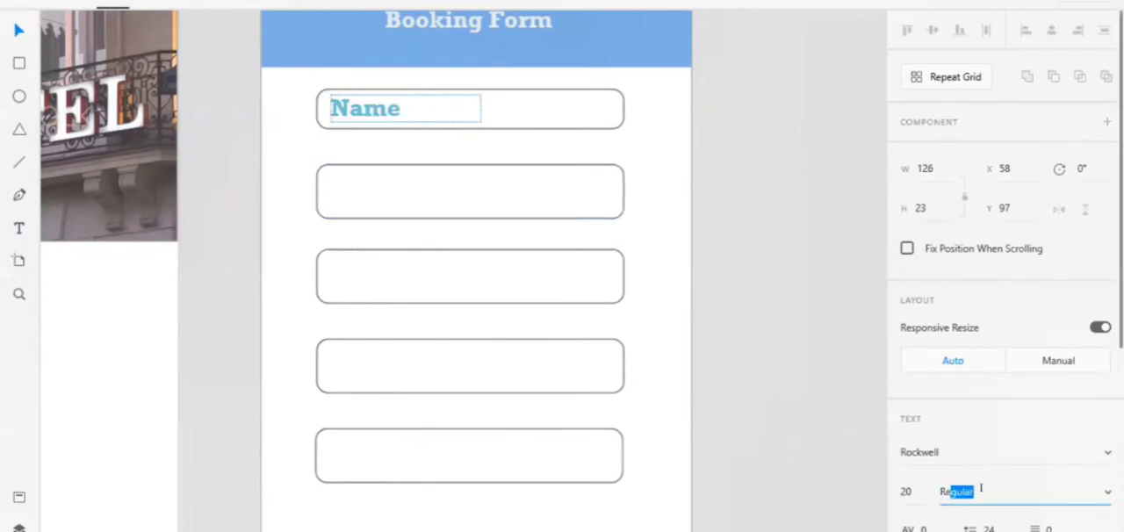
pyautogui.write('egular')
pyautogui.press('Return')
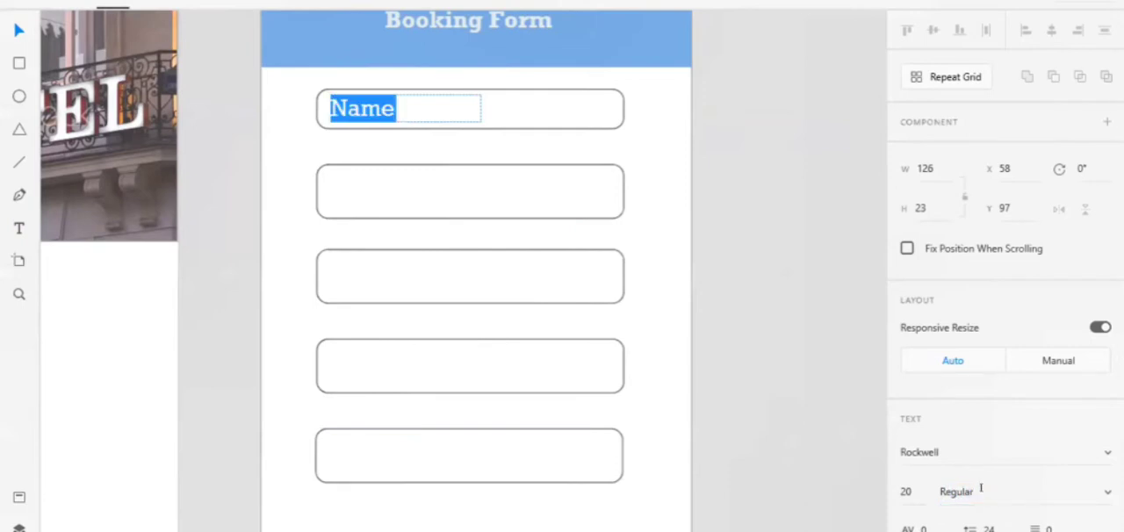
pyautogui.press('Escape')
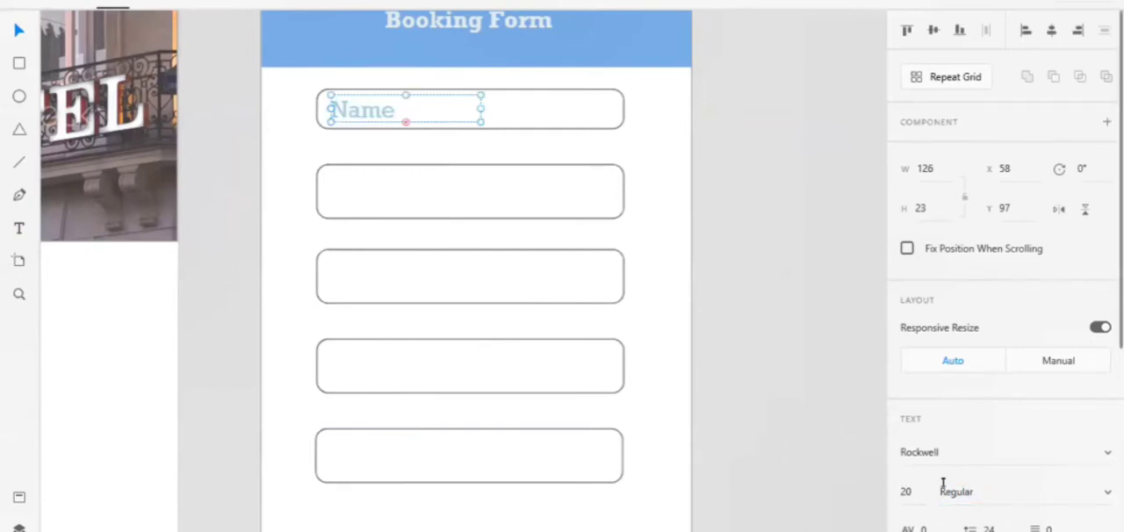
# Set the Name label's font size to 15
pyautogui.doubleClick(905, 490)
pyautogui.write('15')
pyautogui.press('Return')
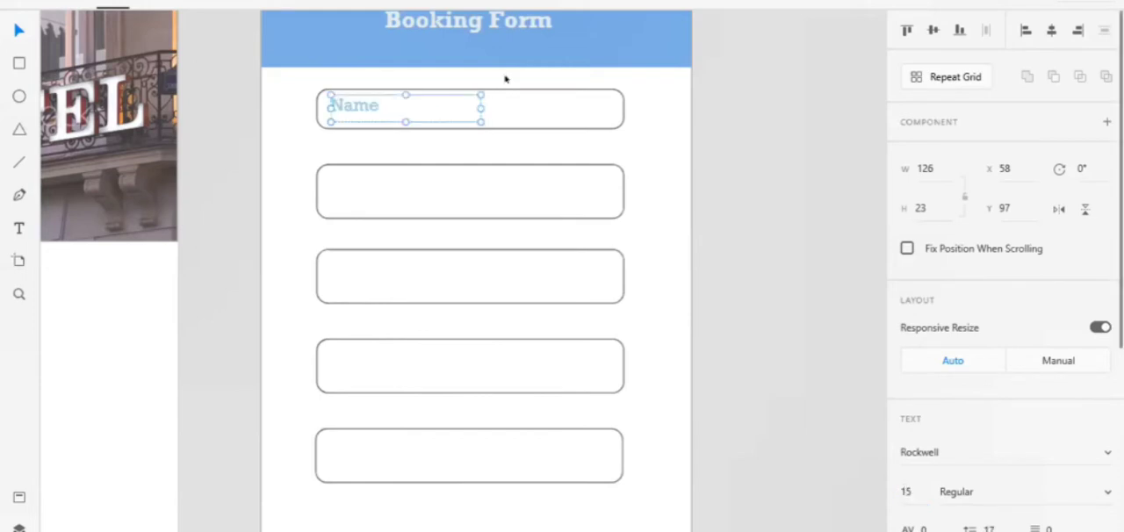
# Nudge the Name label within its field to X 62, Y 100
pyautogui.press('Right')
pyautogui.press('Right')
pyautogui.press('Right')
pyautogui.press('Right')
pyautogui.press('Down')
pyautogui.press('Down')
pyautogui.press('Down')
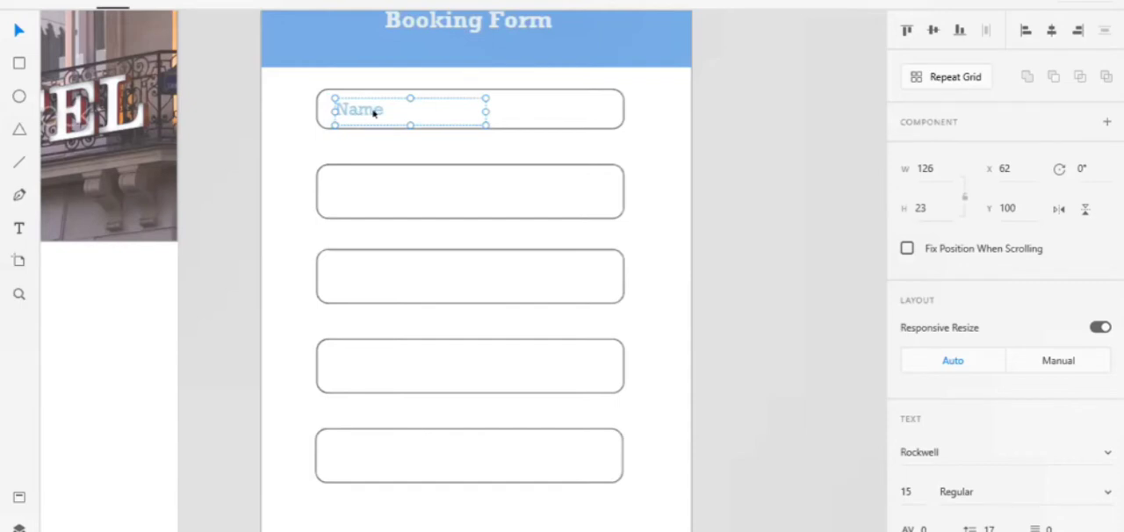
# Reduce the second field's height to 36 and add an Email text label about 137 wide inside it at X 62, Y 165
pyautogui.click(384, 188)
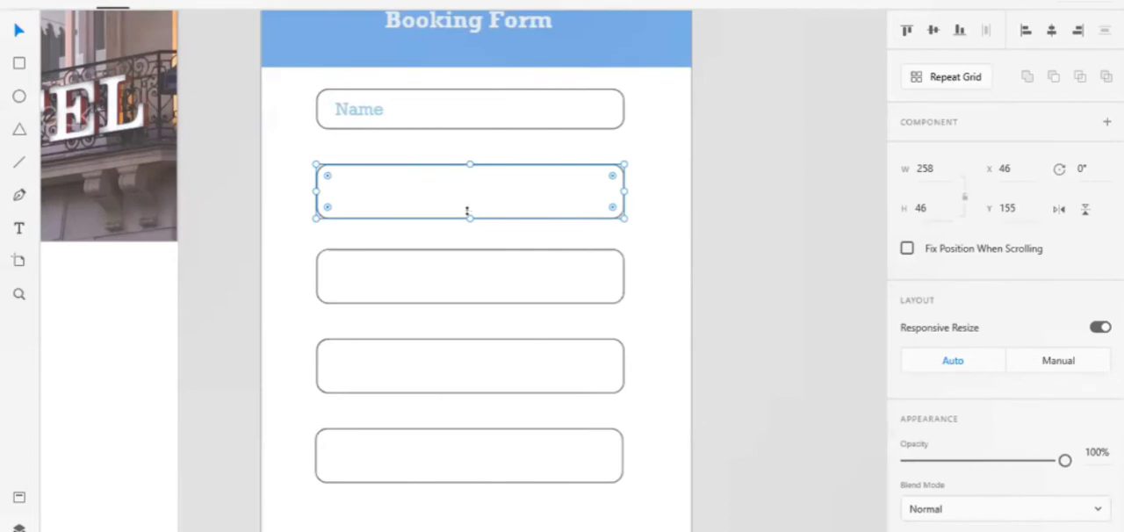
pyautogui.moveTo(467, 212); pyautogui.dragTo(466, 207)
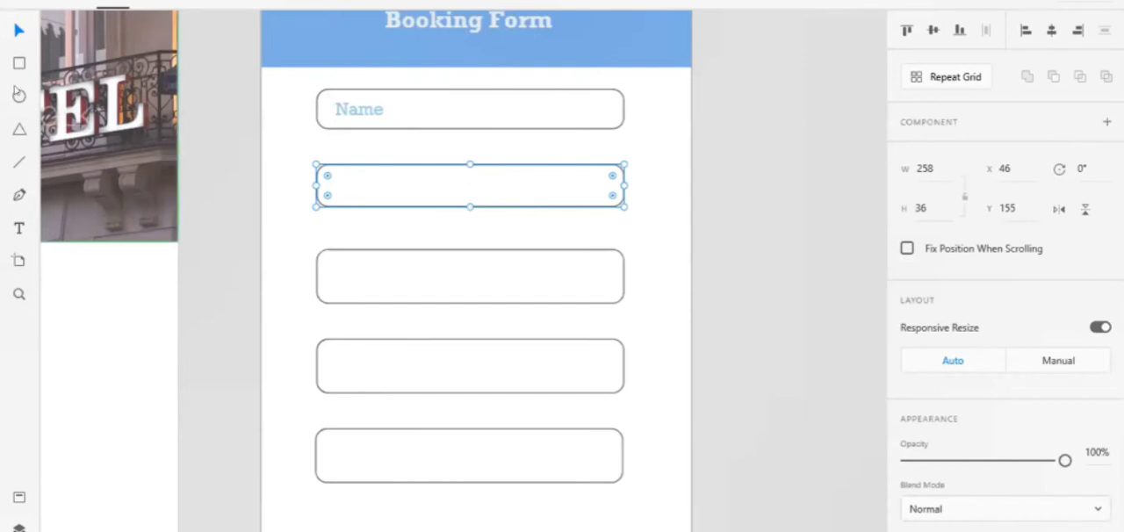
pyautogui.click(19, 227)
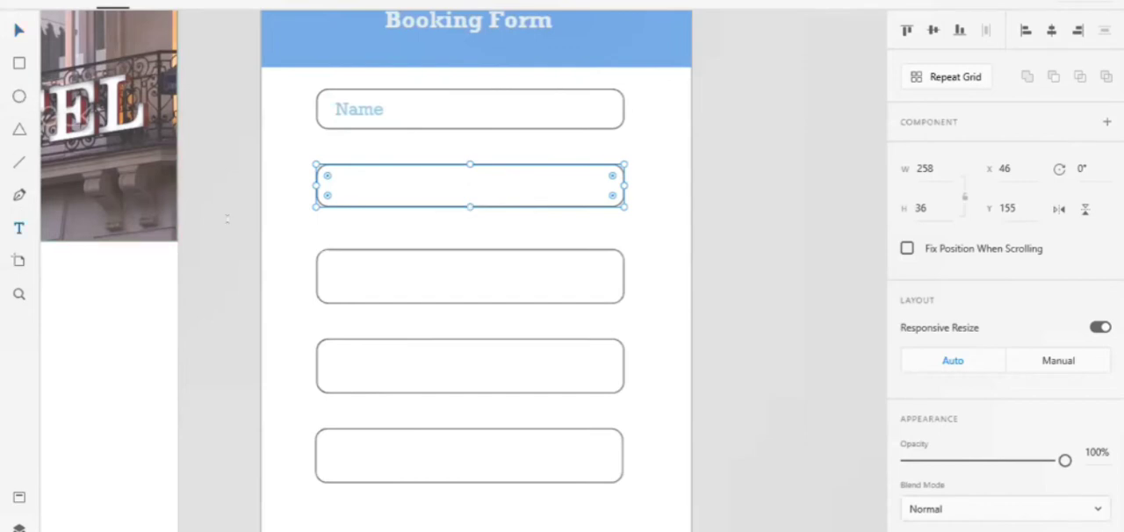
pyautogui.moveTo(334, 176); pyautogui.dragTo(497, 195)
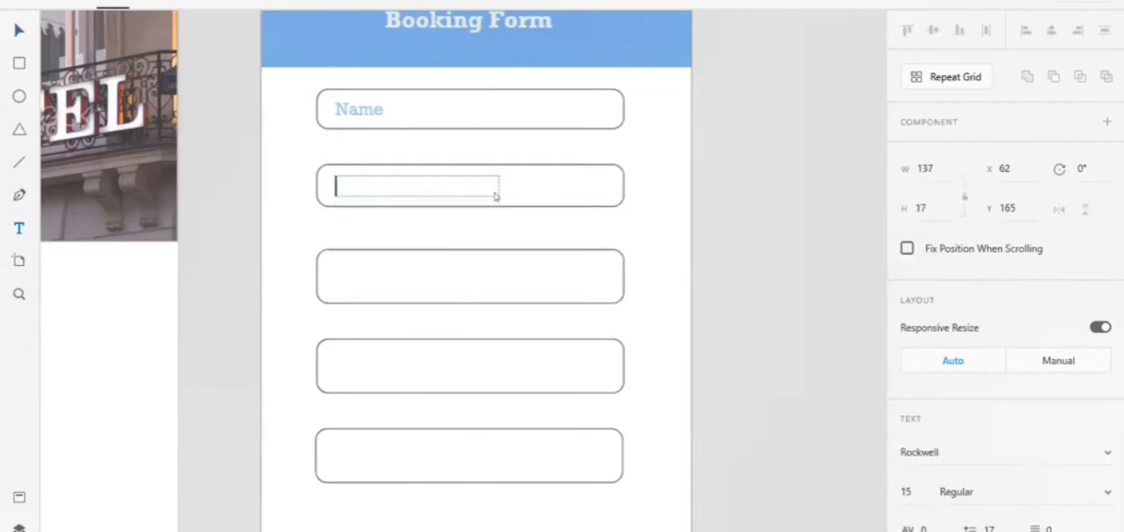
pyautogui.write('Email')
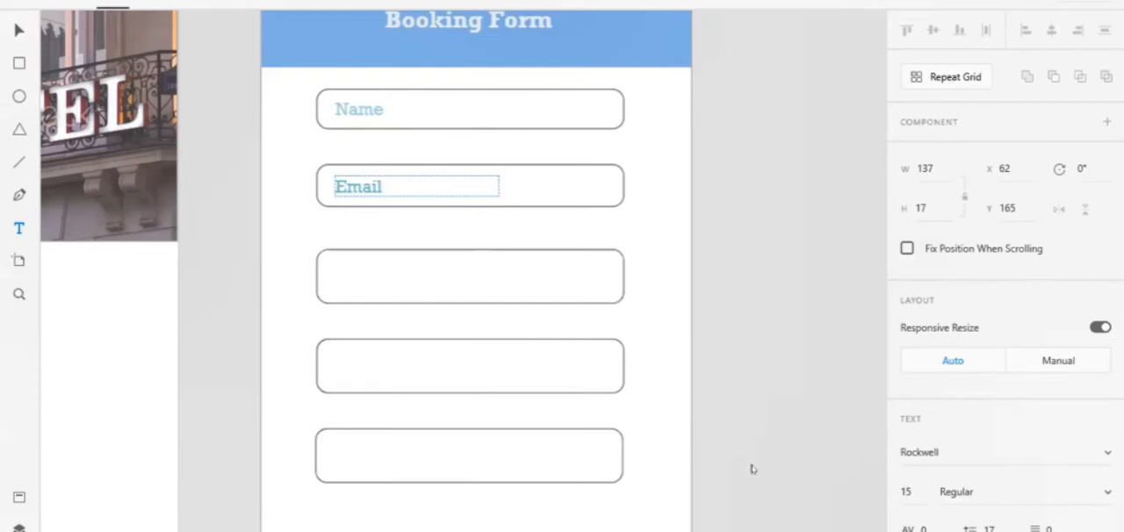
# Lower the Email label's opacity to 71%
pyautogui.scroll(-5, 1006, 352)
pyautogui.moveTo(1066, 300); pyautogui.dragTo(1019, 301)
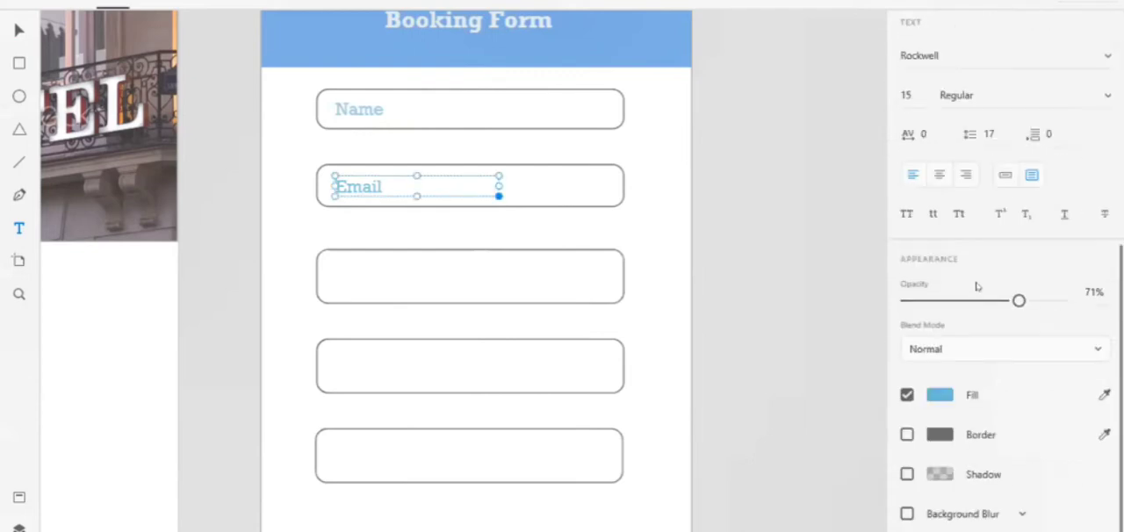
pyautogui.click(749, 187)
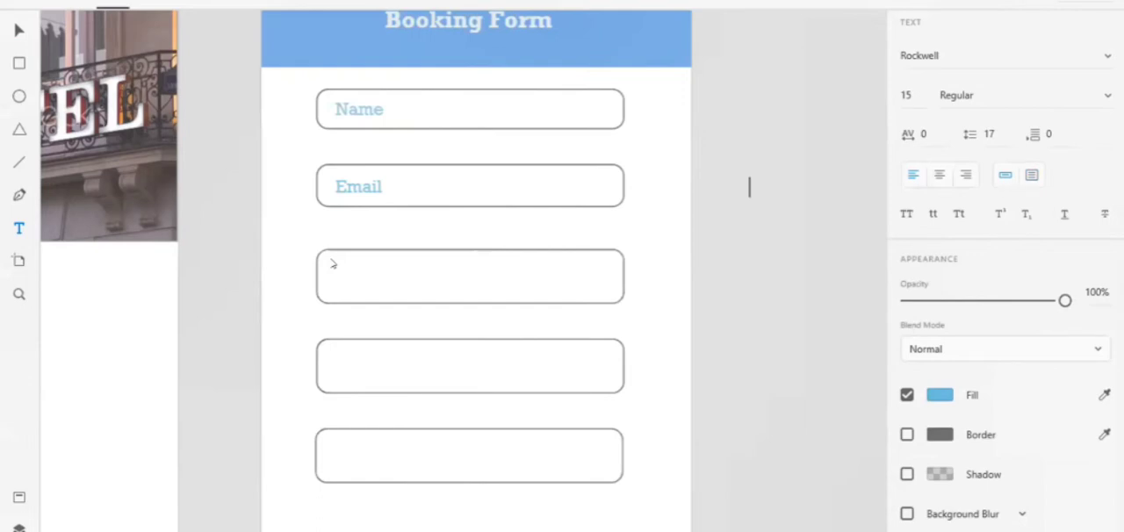
pyautogui.click(374, 283)
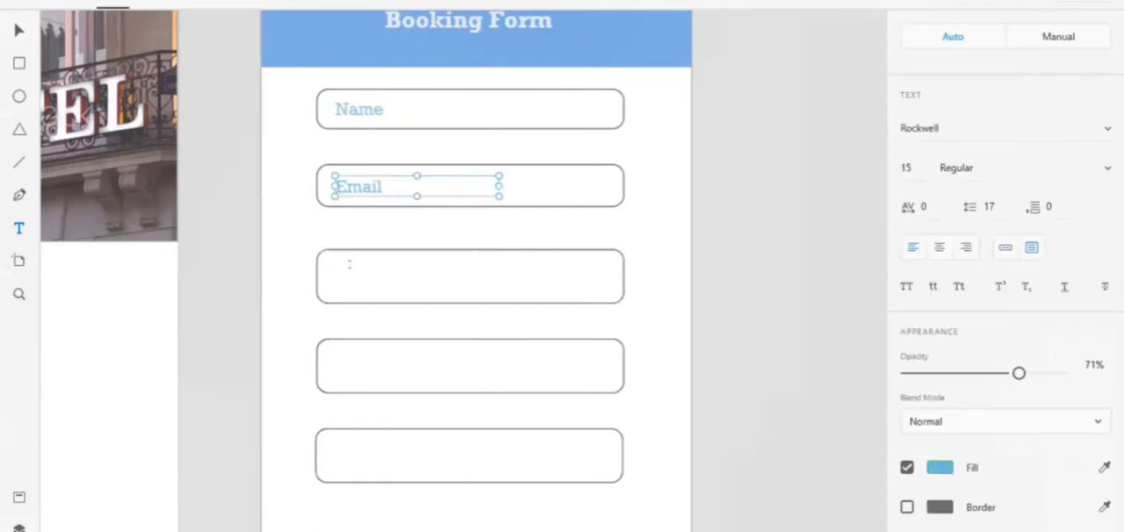
# Add a text label reading "Phone No." inside the third field and set its opacity to 77%
pyautogui.moveTo(334, 264); pyautogui.dragTo(463, 289)
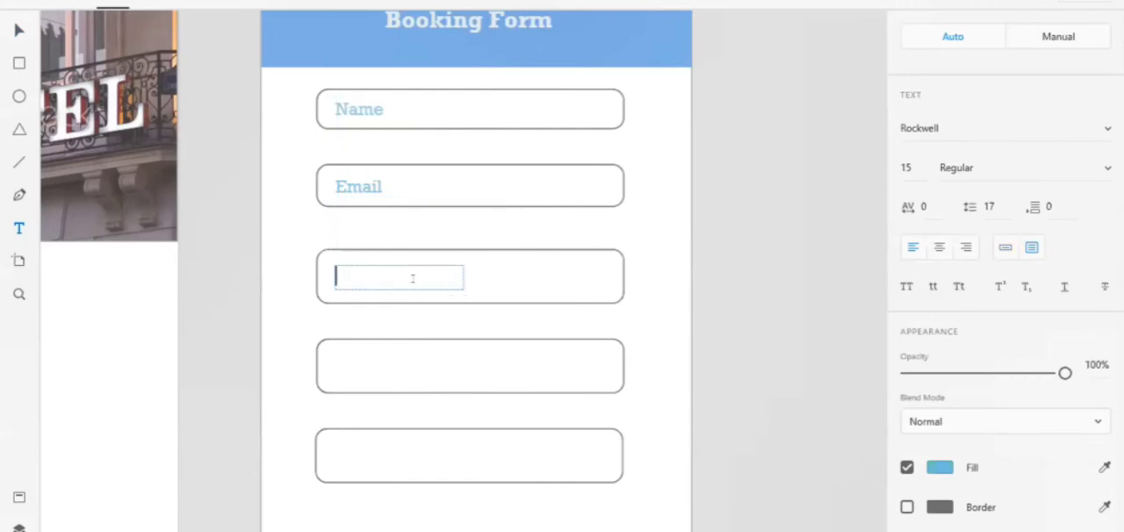
pyautogui.write('Phon')
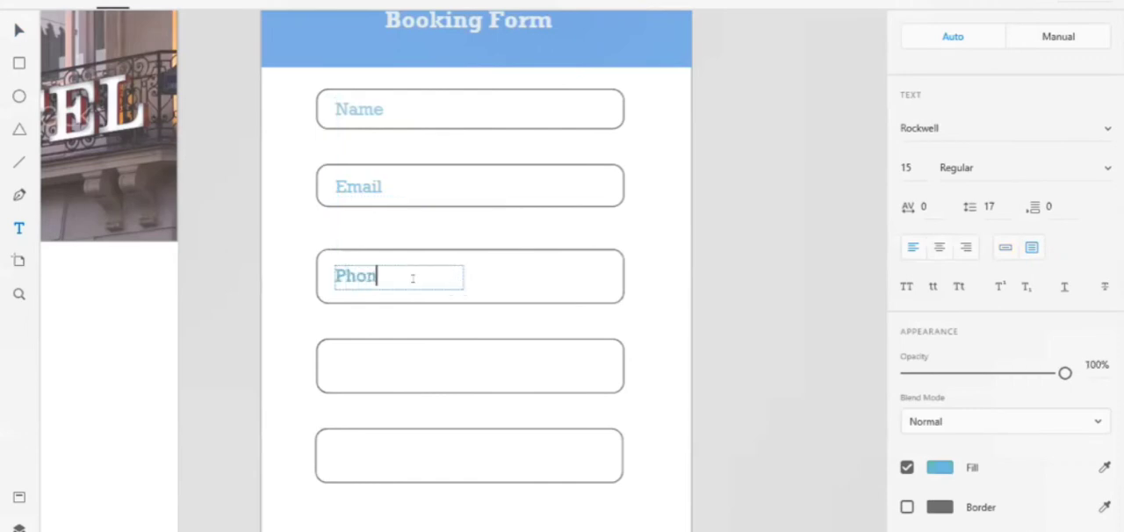
pyautogui.write('e No.')
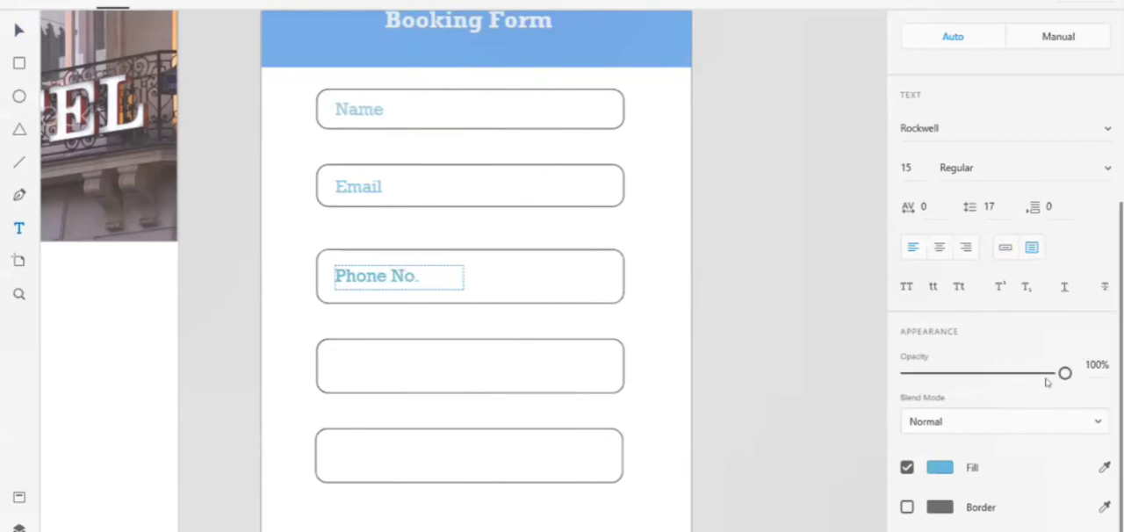
pyautogui.moveTo(1065, 374); pyautogui.dragTo(1029, 373)
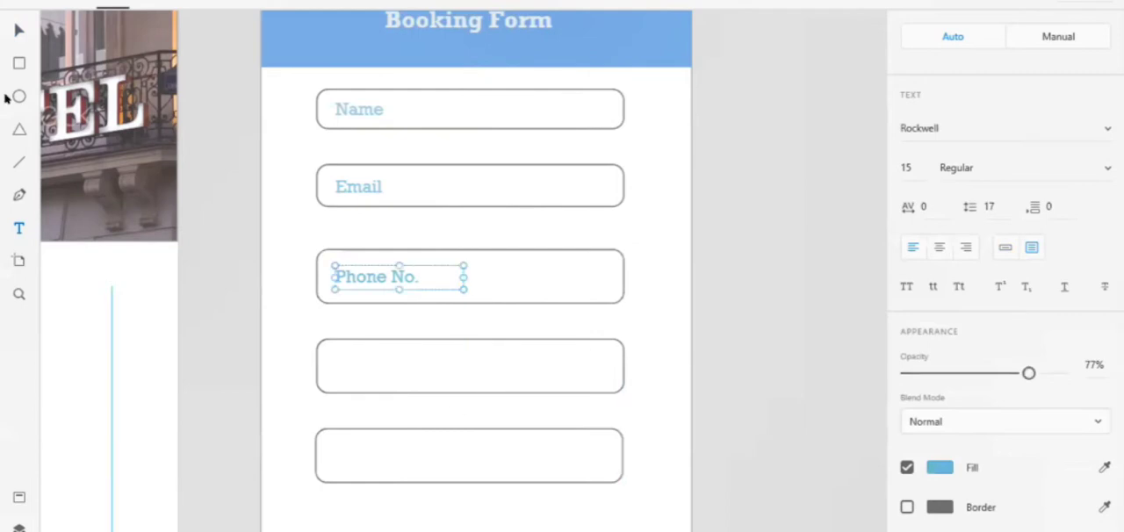
pyautogui.click(18, 31)
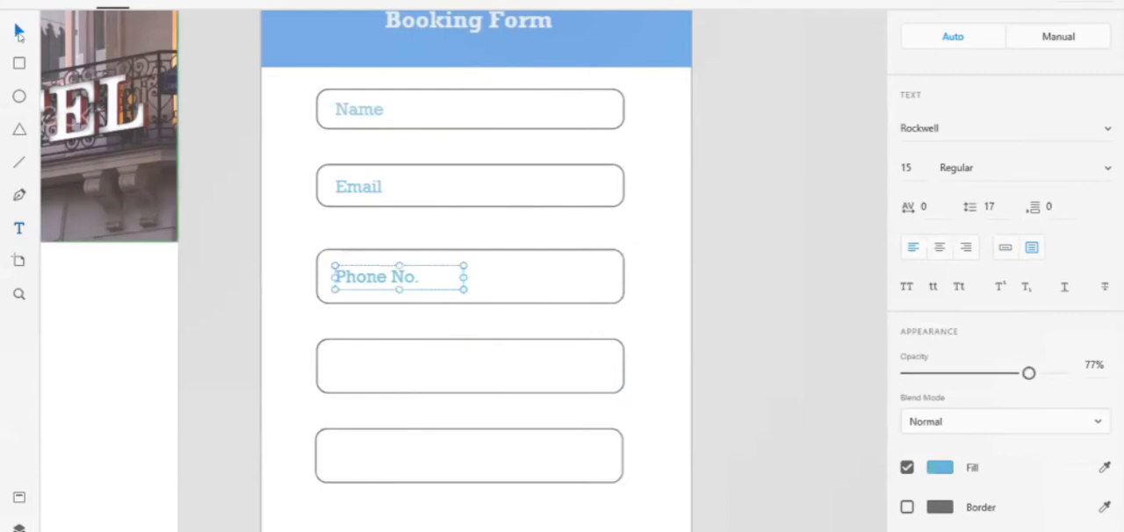
# Add a "Password" text label about 118 by 25 inside the fourth field and lower its opacity
pyautogui.click(547, 377)
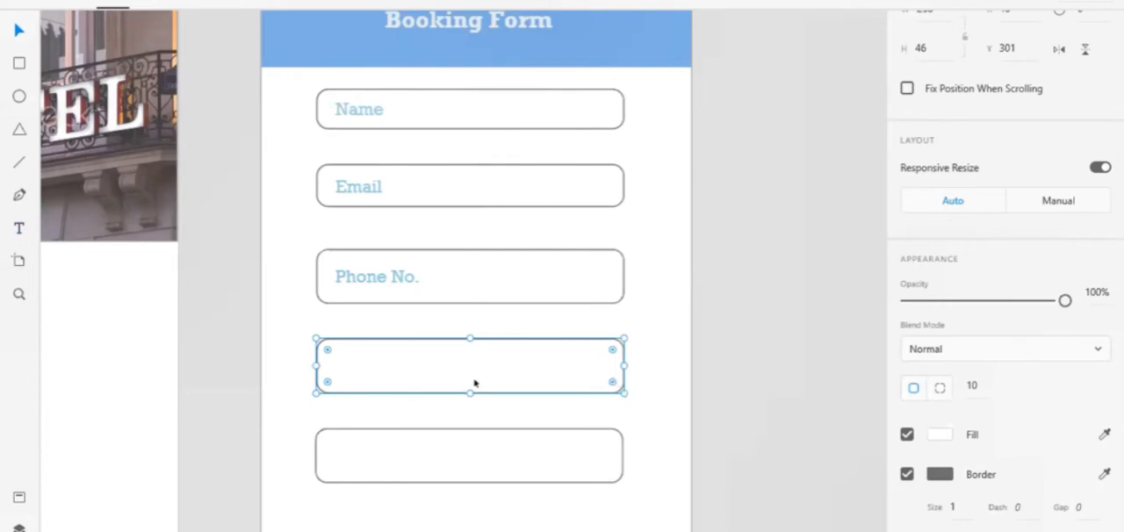
pyautogui.press('t')
pyautogui.moveTo(333, 352); pyautogui.dragTo(477, 382)
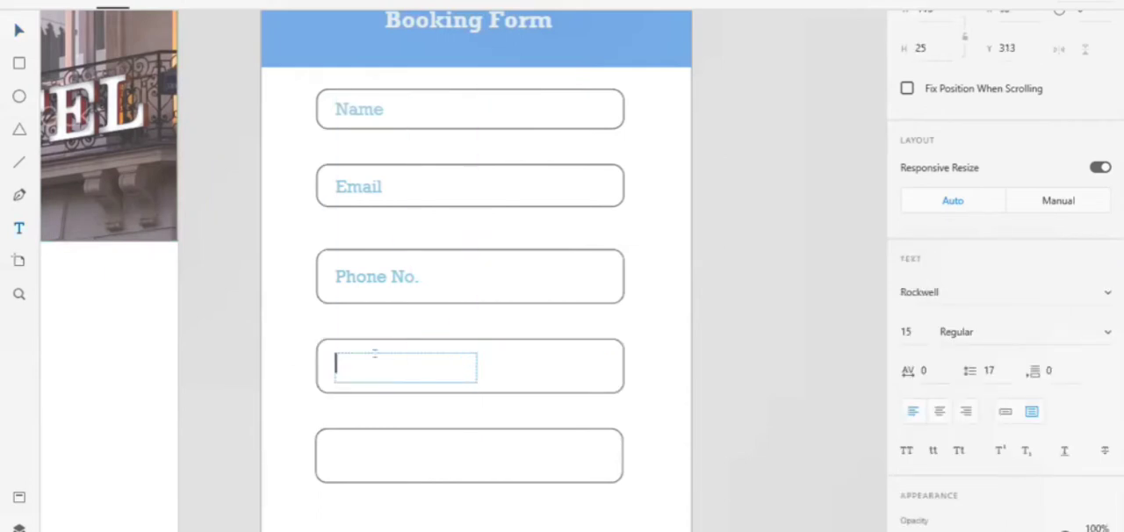
pyautogui.write('Password')
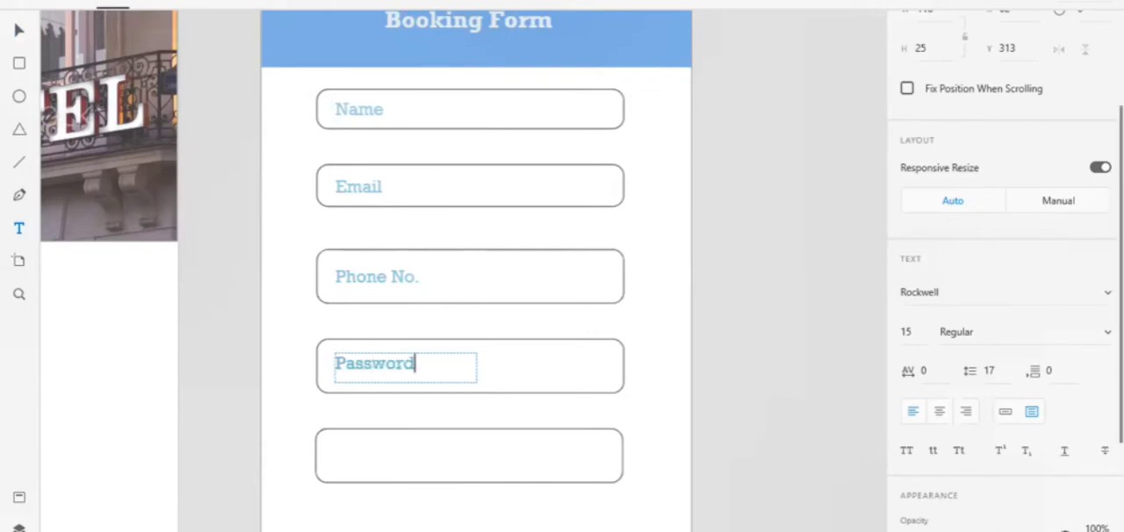
pyautogui.moveTo(1066, 530); pyautogui.dragTo(1039, 530)
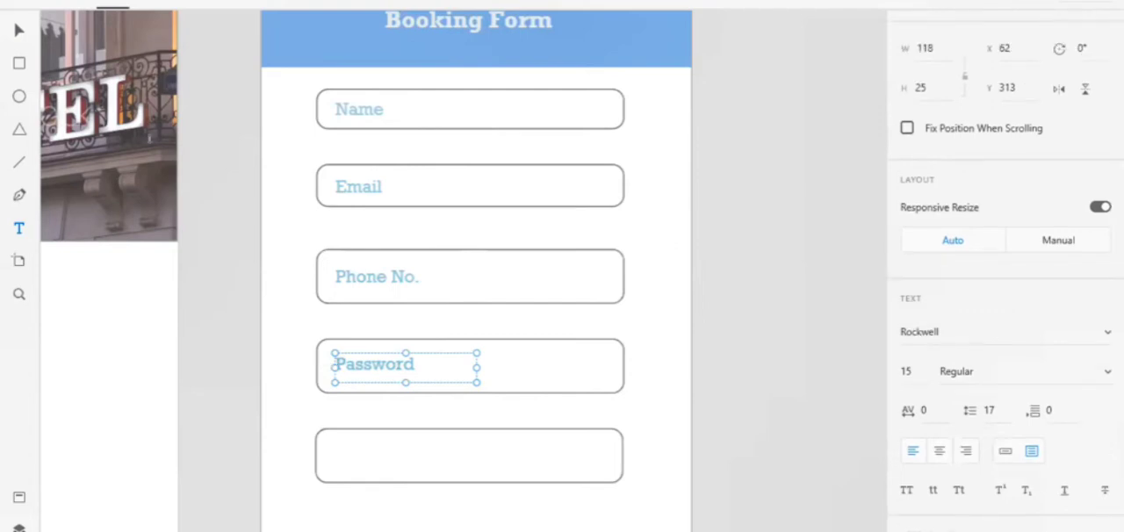
pyautogui.click(18, 31)
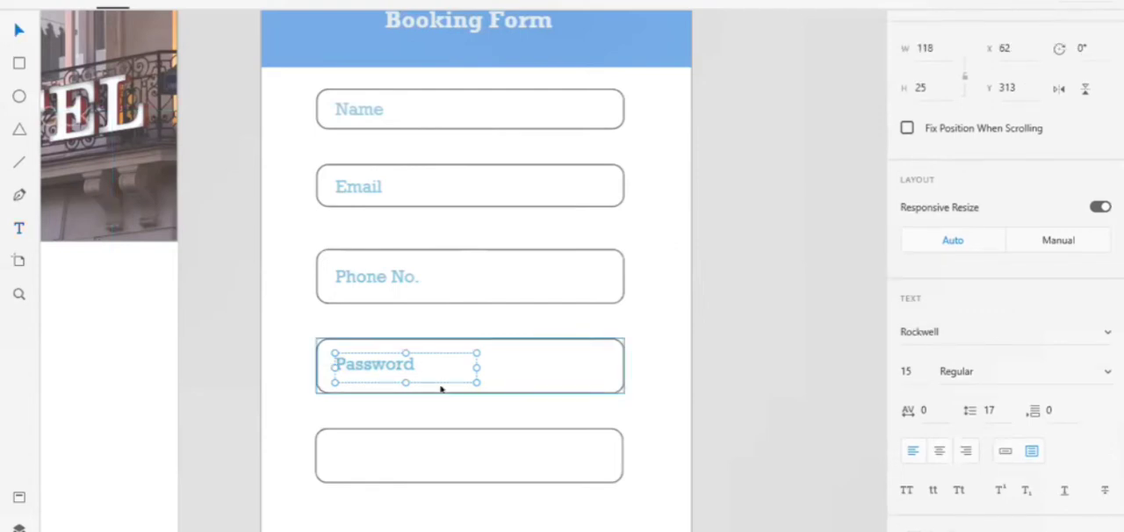
# Duplicate the Password label into the fifth field at Y 392 and change its text to "Confirm Password"
pyautogui.moveTo(399, 509); pyautogui.dragTo(421, 455)
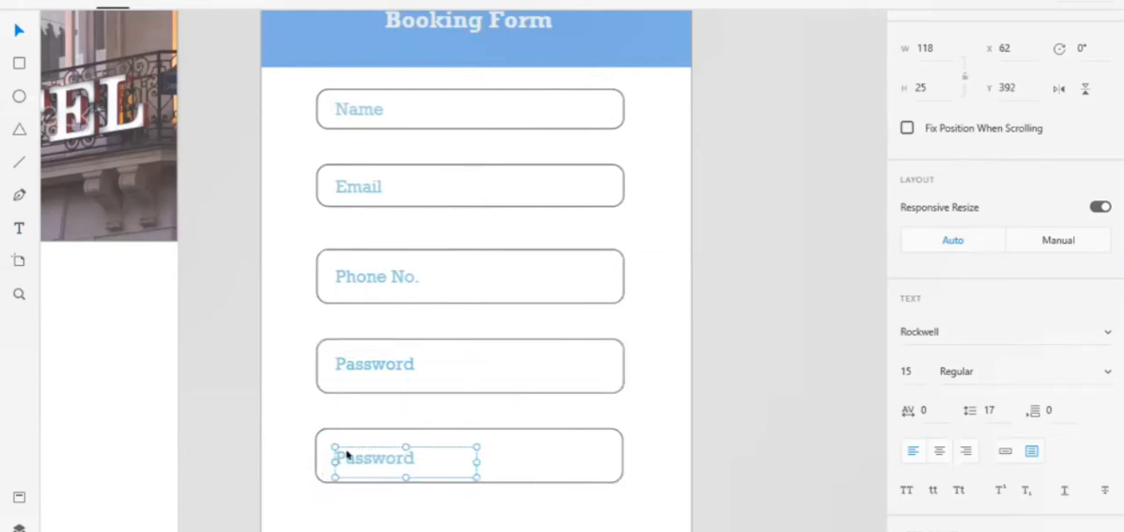
pyautogui.doubleClick(430, 463)
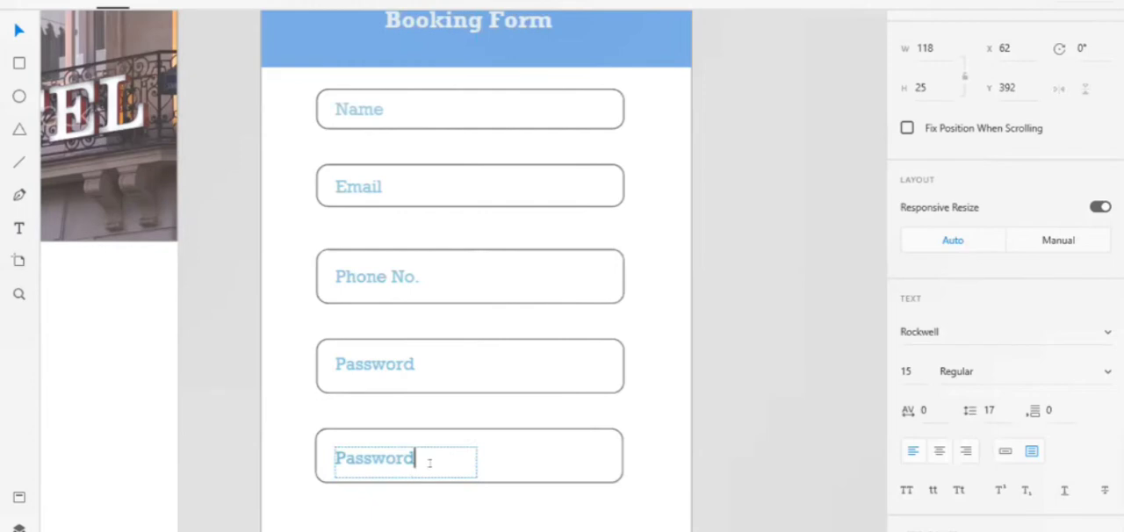
pyautogui.press('Left')
pyautogui.press('Left')
pyautogui.press('Left')
pyautogui.press('Left')
pyautogui.press('Left')
pyautogui.press('Left')
pyautogui.press('Left')
pyautogui.press('Left')
pyautogui.write('C')
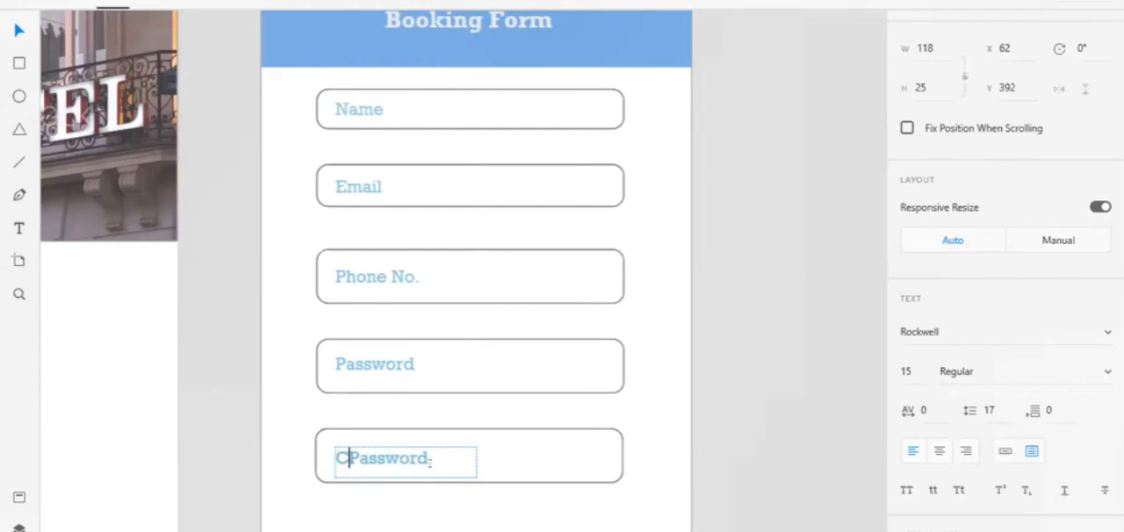
pyautogui.write('onfirm')
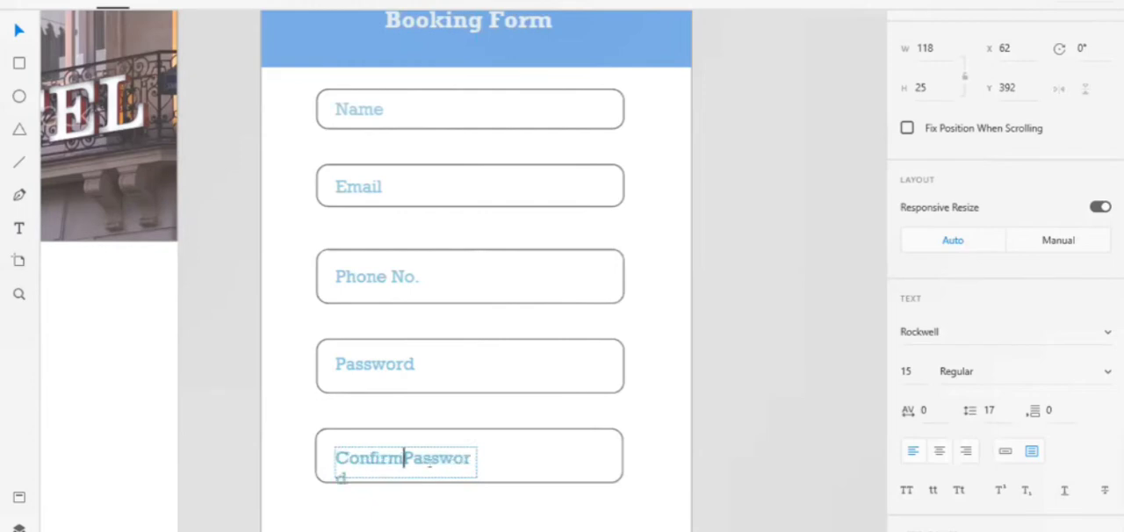
pyautogui.press('Escape')
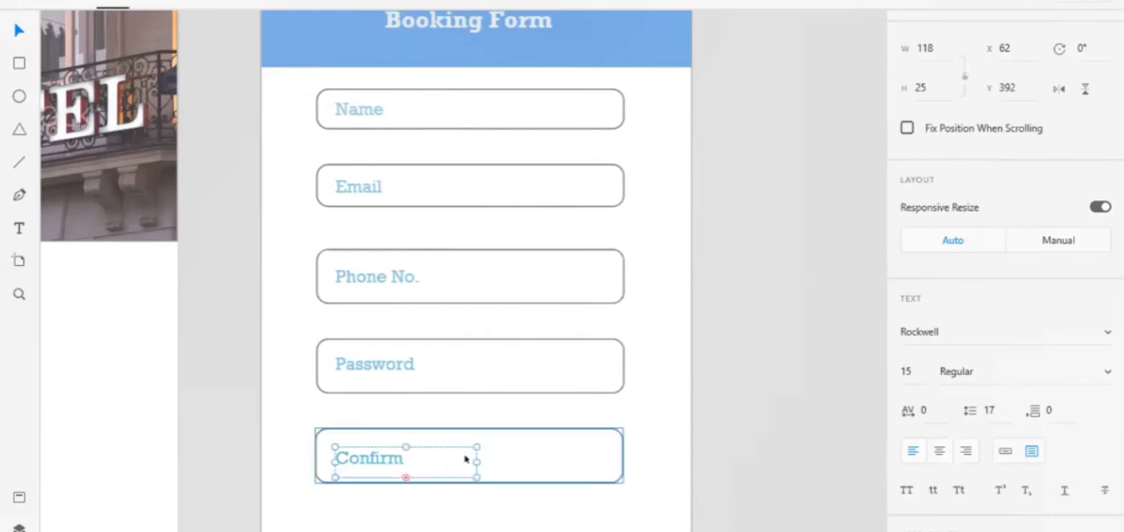
# Widen the Confirm Password text box to 154 so it fits on one line, and move it up to Y 390
pyautogui.moveTo(472, 458); pyautogui.dragTo(520, 461)
pyautogui.click(469, 490)
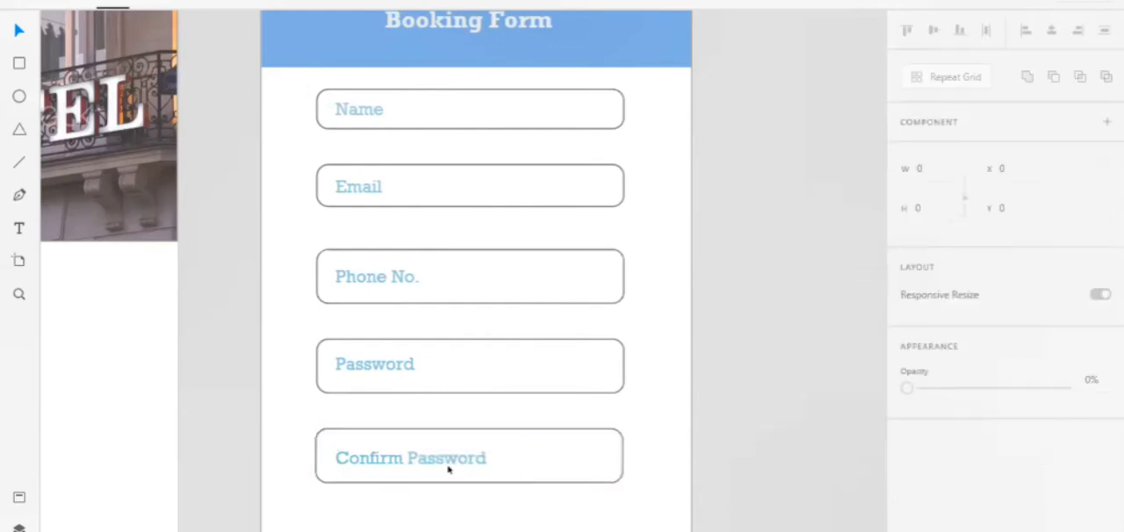
pyautogui.click(448, 468)
pyautogui.press('Up')
pyautogui.press('Up')
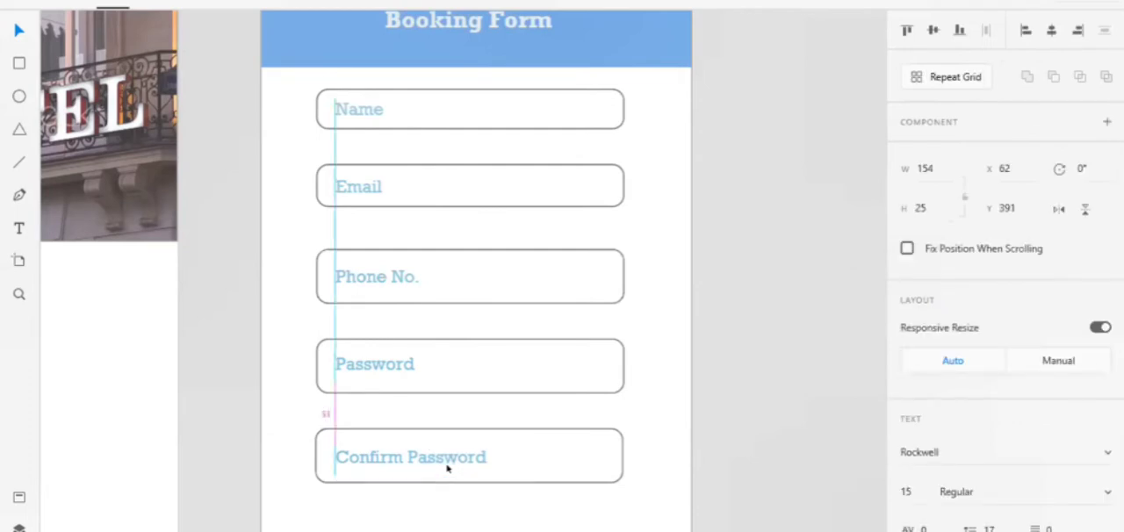
# Reduce the Confirm Password field's height to 36 and move its label up to Y 385 to fit inside
pyautogui.click(582, 460)
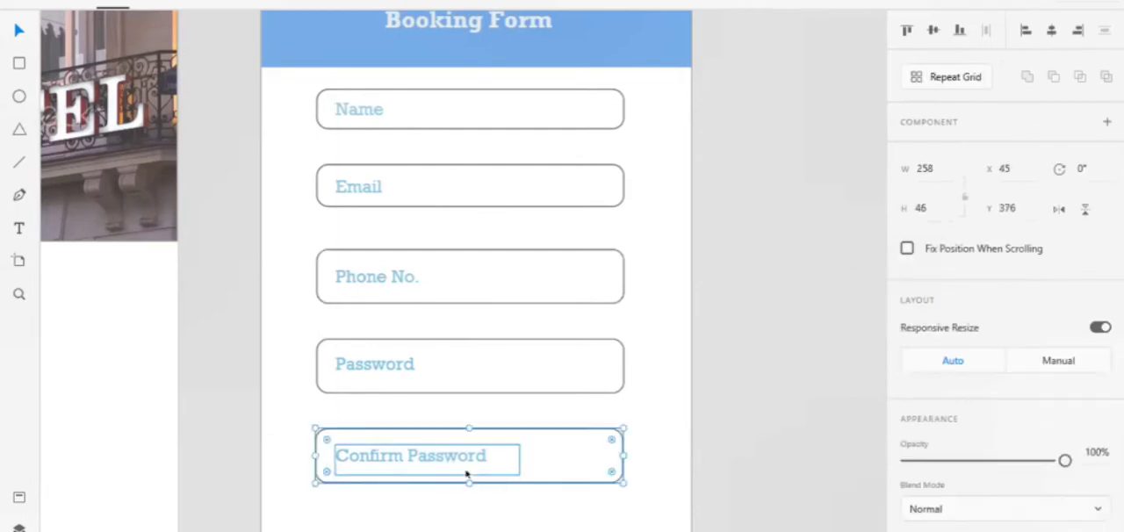
pyautogui.moveTo(469, 483); pyautogui.dragTo(467, 471)
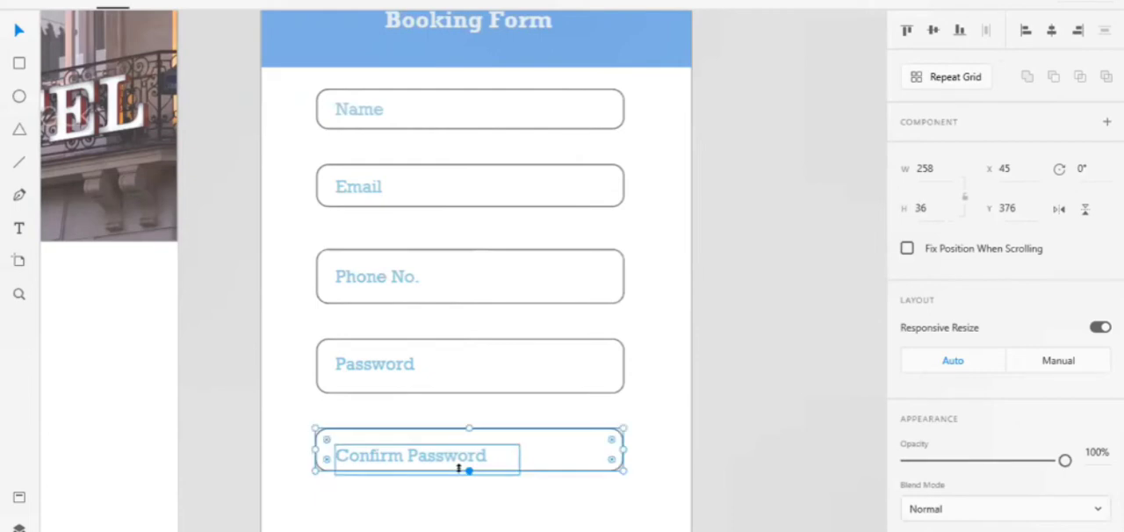
pyautogui.click(480, 457)
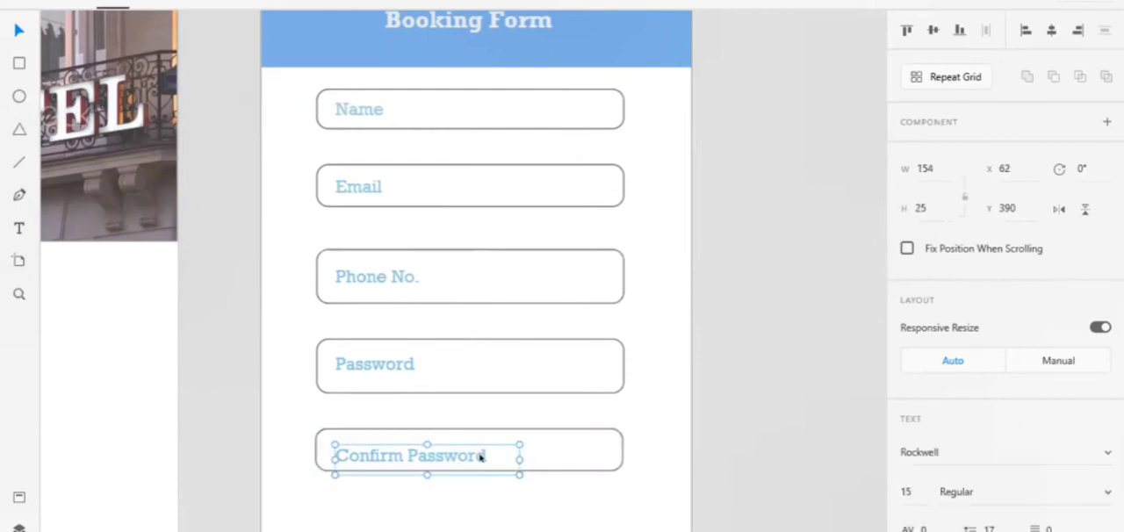
pyautogui.press('Up')
pyautogui.press('Up')
pyautogui.press('Up')
pyautogui.press('Up')
pyautogui.press('Up')
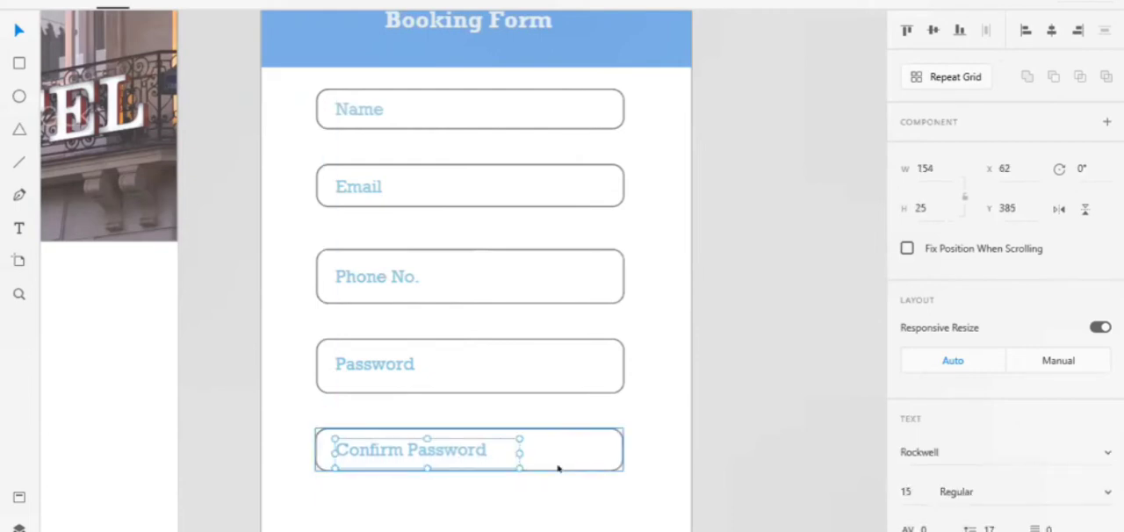
pyautogui.click(557, 512)
# Copy the blue header bar behind the Booking Form title and paste it onto the same artboard
pyautogui.scroll(-3, 556, 512)
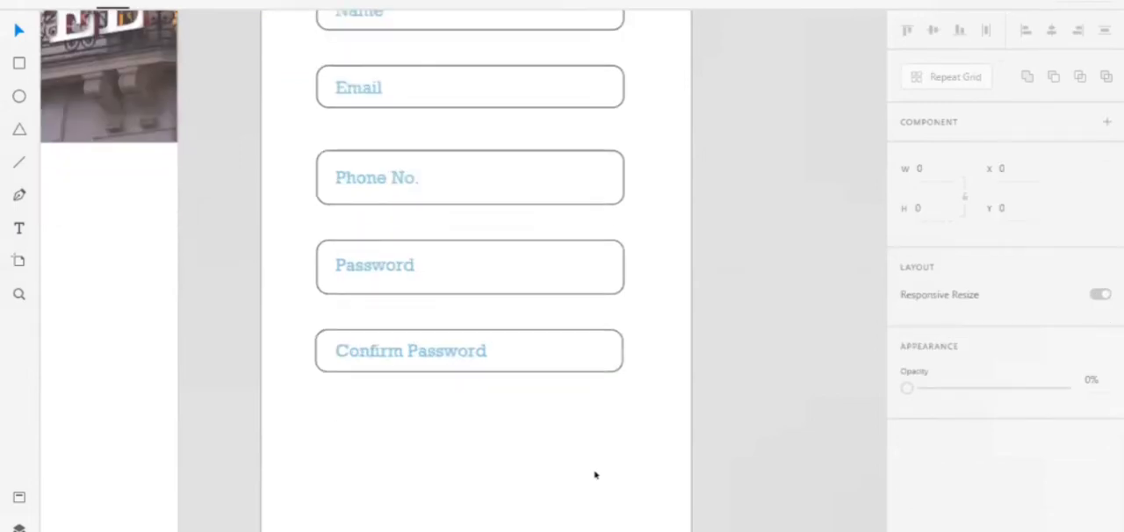
pyautogui.scroll(-4, 781, 524)
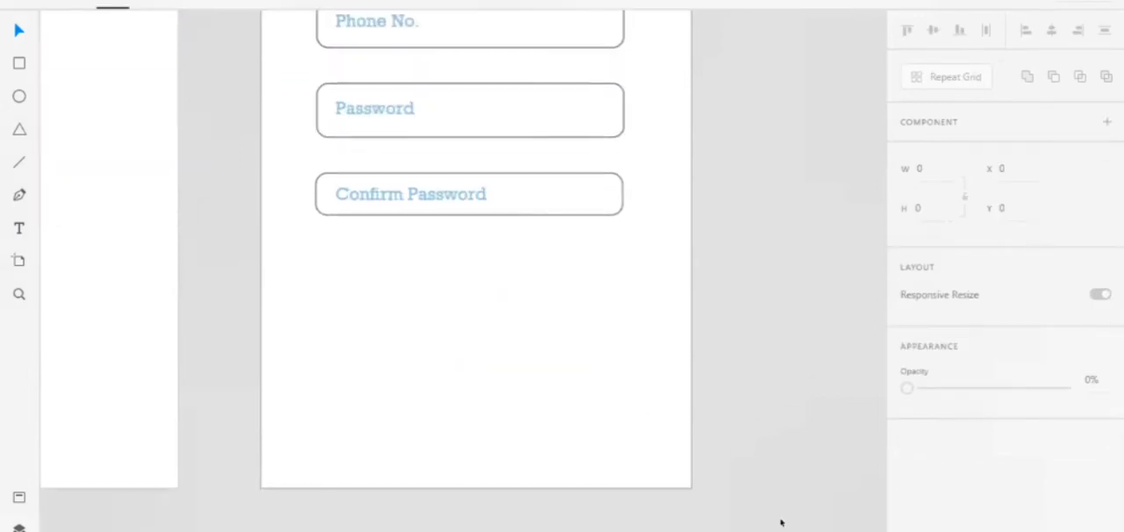
pyautogui.scroll(10, 781, 523)
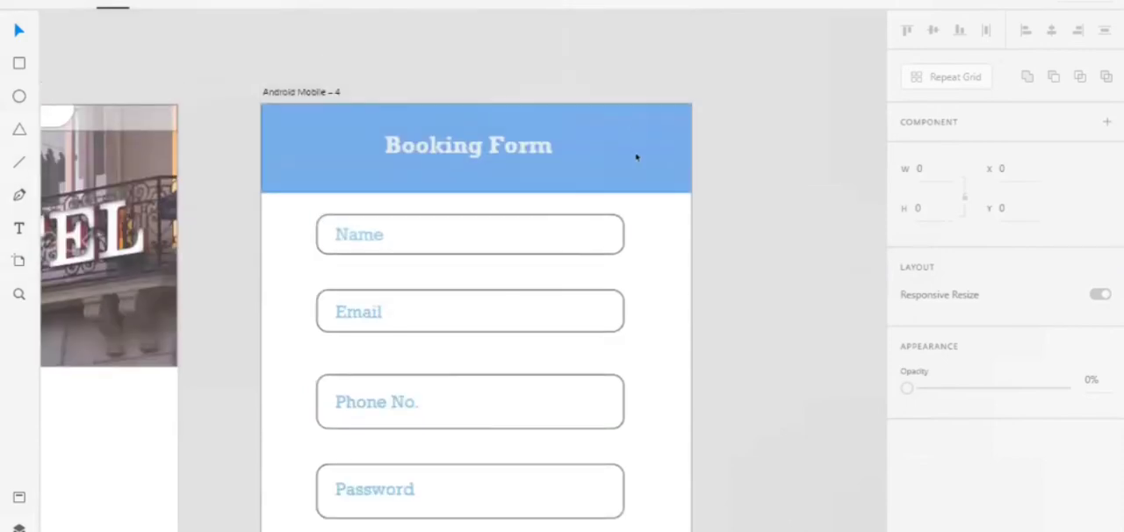
pyautogui.click(637, 157)
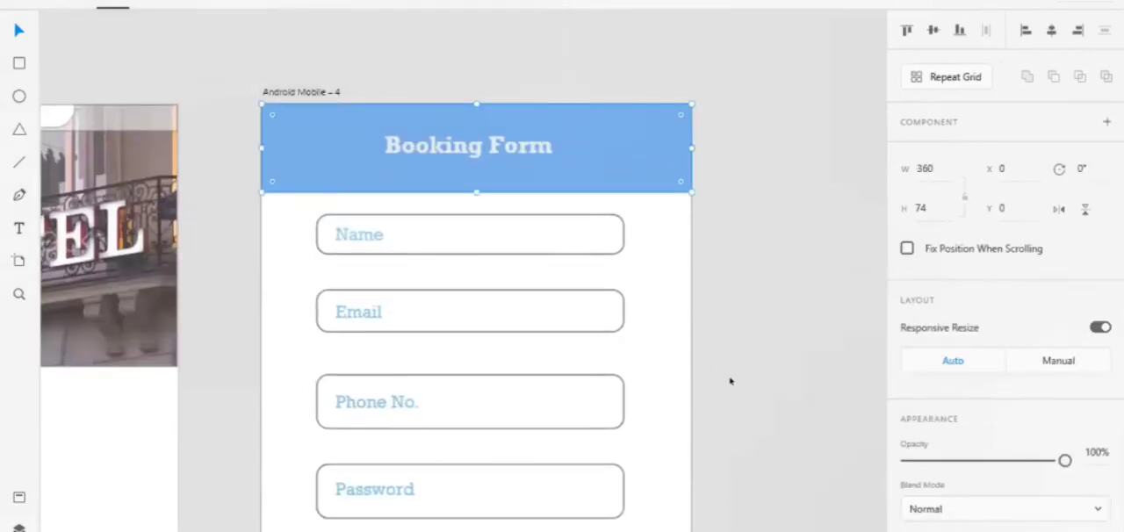
pyautogui.scroll(-11, 730, 378)
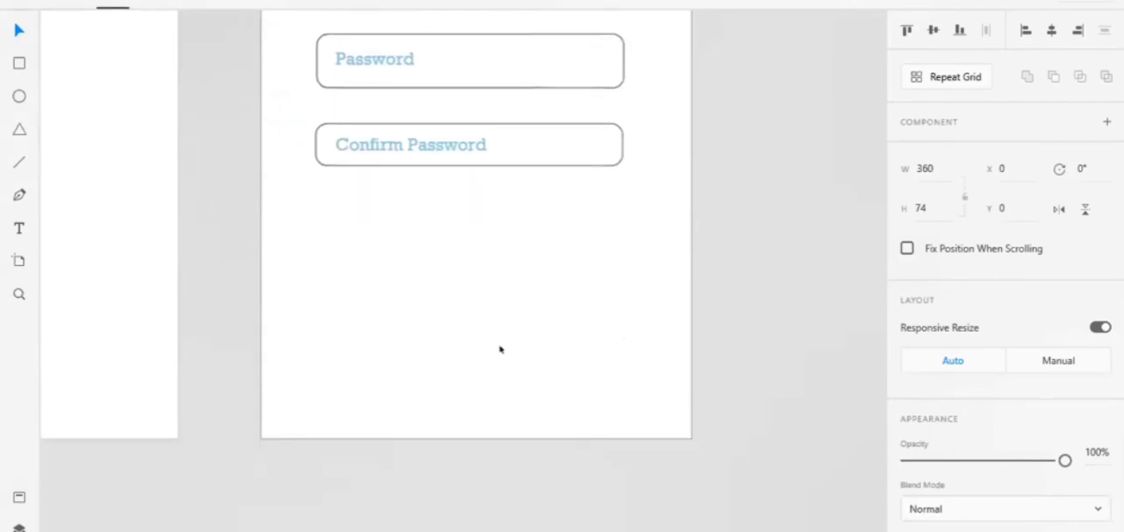
pyautogui.scroll(-1, 500, 350)
pyautogui.click(499, 350)
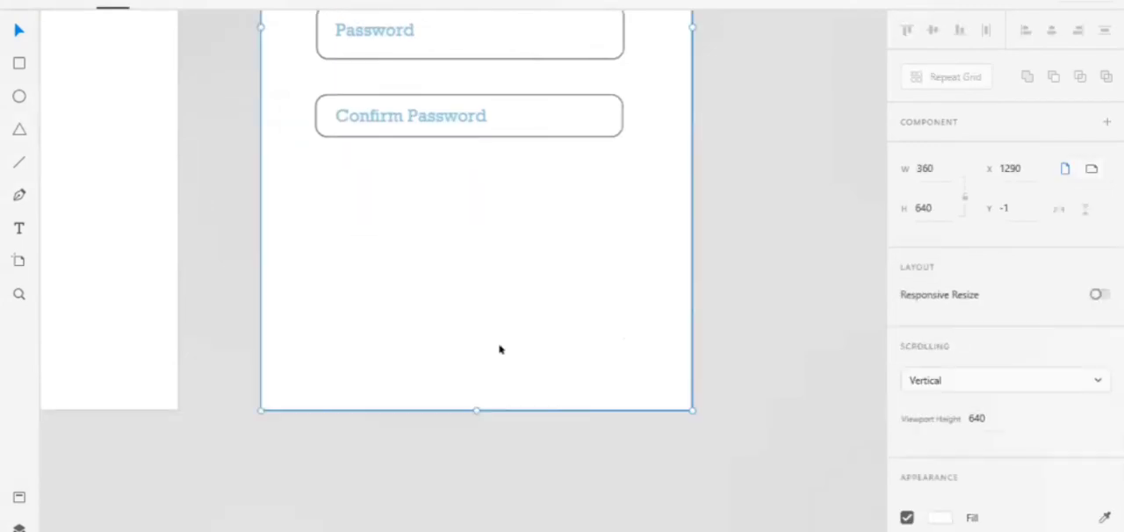
pyautogui.hotkey('ctrl', 'v')
# Move the pasted blue bar down to the artboard's bottom edge at Y 566 and slightly reduce its height
pyautogui.press('Down')
pyautogui.press('Down')
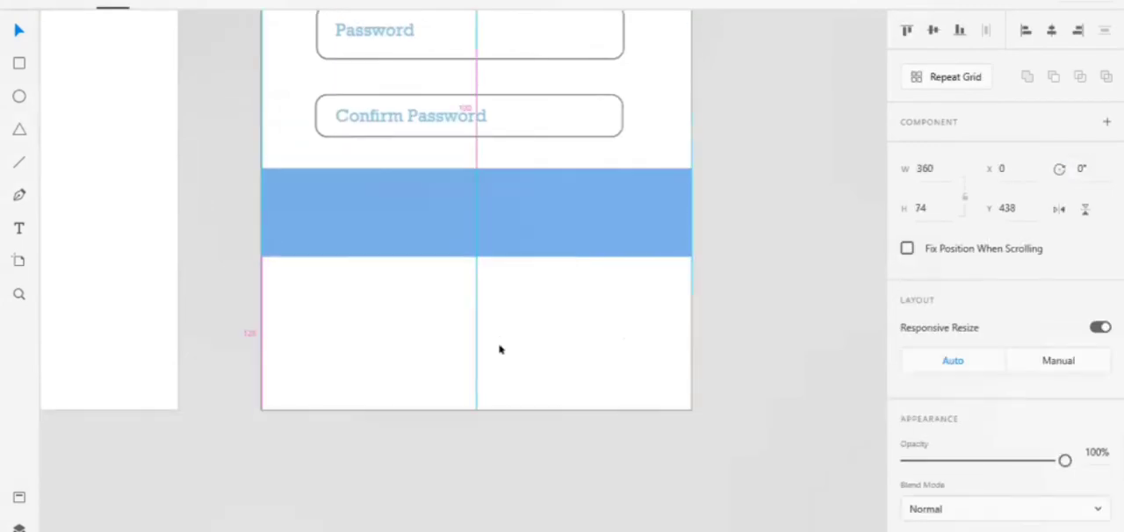
pyautogui.press('Down')
pyautogui.press('Down')
pyautogui.press('Down')
pyautogui.press('Down')
pyautogui.press('Down')
pyautogui.press('Down')
pyautogui.press('Down')
pyautogui.press('Down')
pyautogui.press('Down')
pyautogui.press('Down')
pyautogui.press('Down')
pyautogui.press('Down')
pyautogui.press('Down')
pyautogui.press('Down')
pyautogui.press('Down')
pyautogui.press('Down')
pyautogui.press('Down')
pyautogui.press('Down')
pyautogui.press('Down')
pyautogui.press('Down')
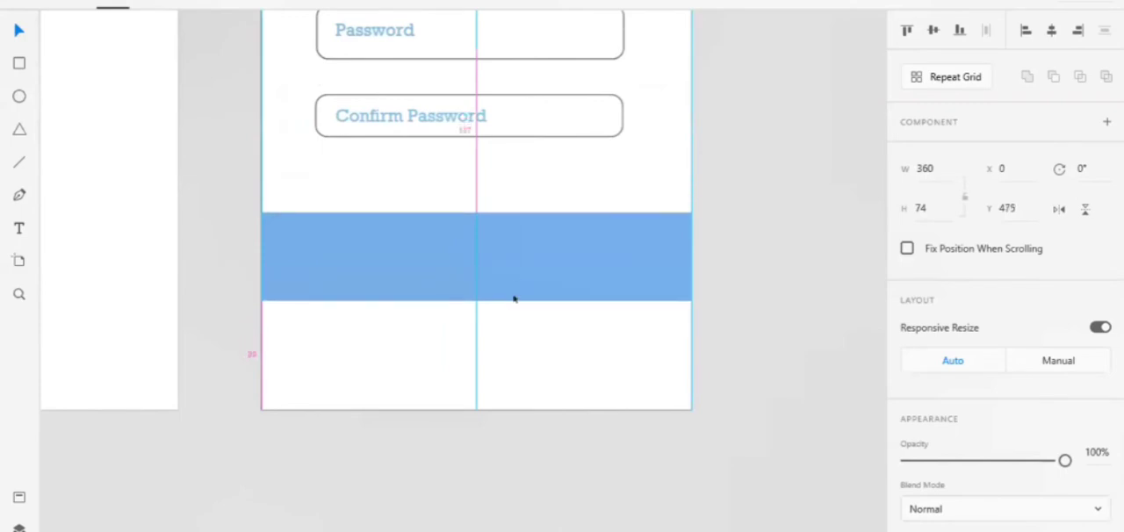
pyautogui.moveTo(507, 311); pyautogui.dragTo(514, 369)
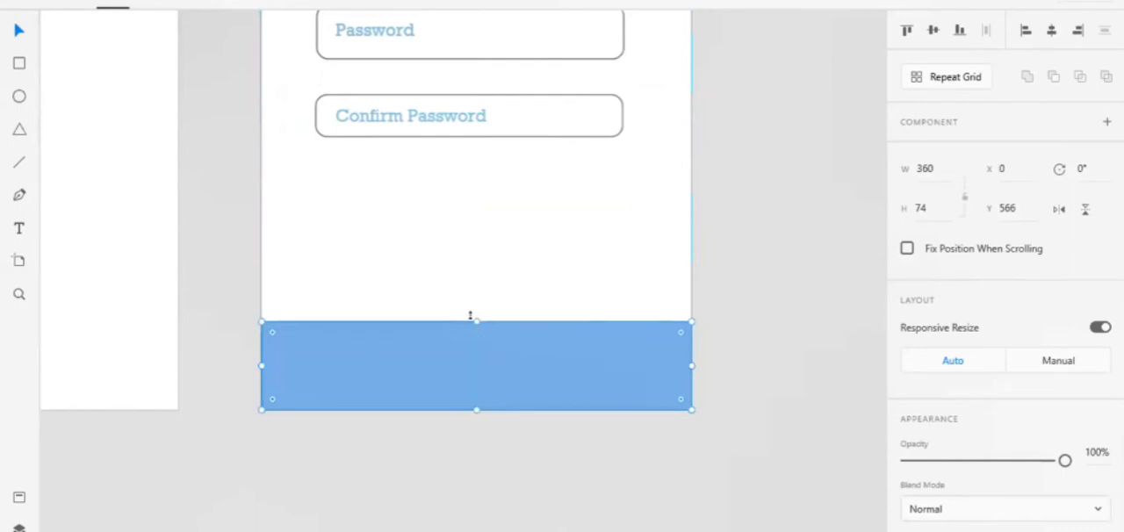
pyautogui.moveTo(471, 317); pyautogui.dragTo(360, 331)
pyautogui.click(372, 220)
# Draw a rectangle about 82 by 33 at X 46, Y 427 below the Confirm Password field and round its corners
pyautogui.scroll(3, 43, 113)
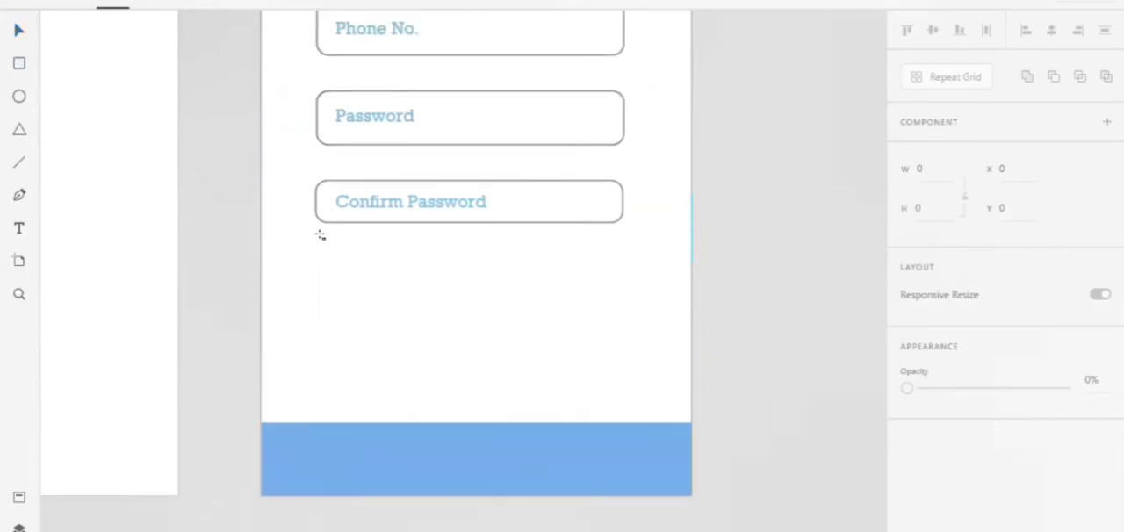
pyautogui.moveTo(316, 241)
pyautogui.mouseDown()
pyautogui.moveTo(434, 269)
pyautogui.moveTo(434, 290)
pyautogui.moveTo(419, 273)
pyautogui.moveTo(430, 276)
pyautogui.moveTo(407, 267)
pyautogui.moveTo(408, 277)
pyautogui.mouseUp()
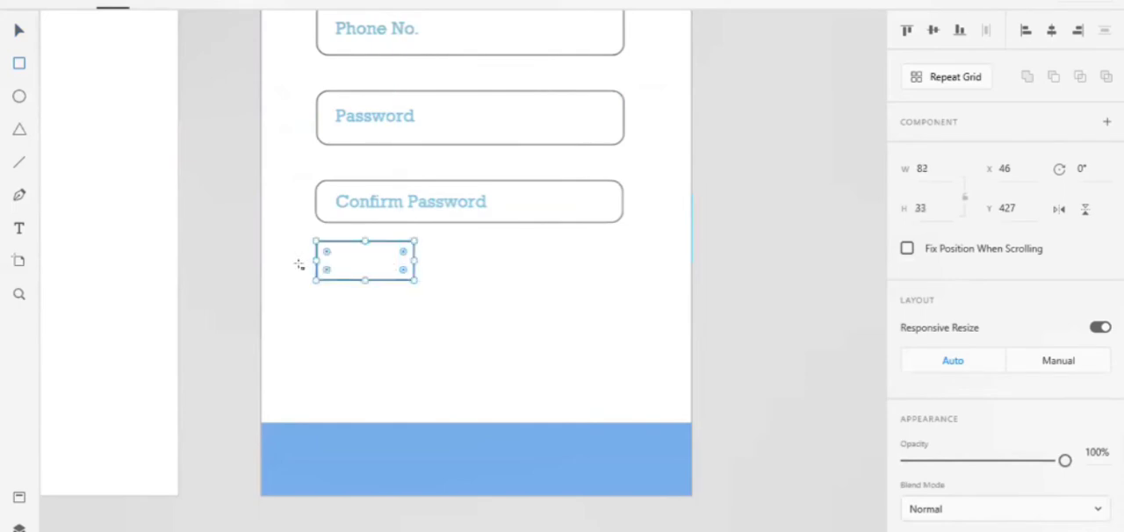
pyautogui.moveTo(323, 251); pyautogui.dragTo(329, 255)
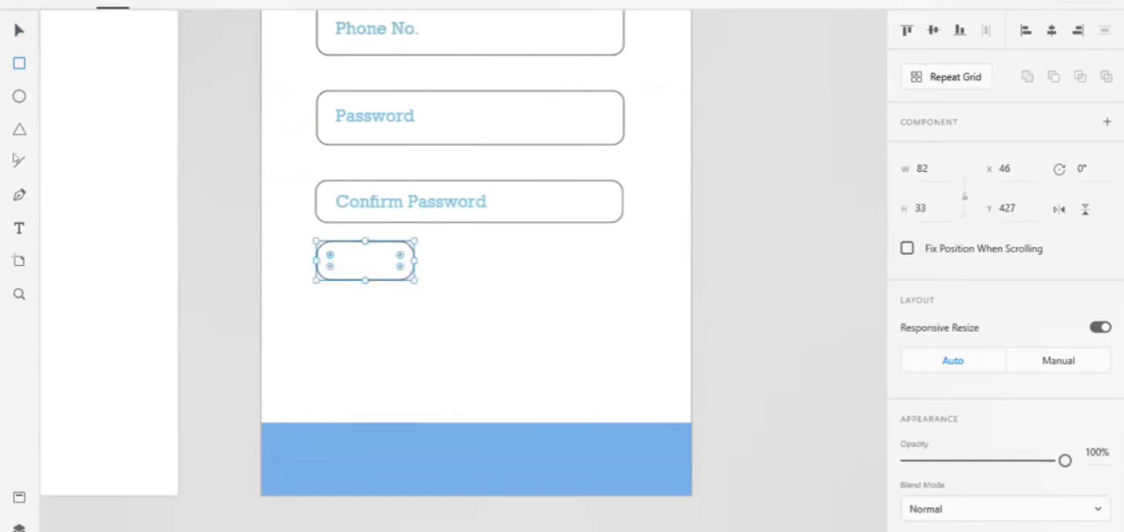
# Add a "Pin Code" text label about 65 by 19 inside the small rounded field
pyautogui.click(19, 228)
pyautogui.moveTo(329, 252); pyautogui.dragTo(405, 277)
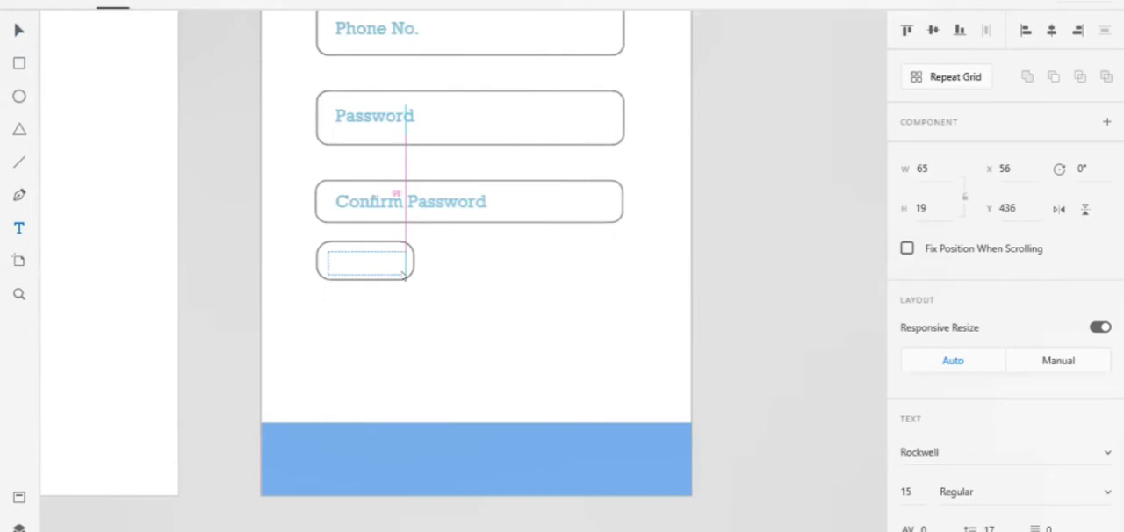
pyautogui.moveTo(404, 275); pyautogui.dragTo(404, 275)
pyautogui.write('PinCode')
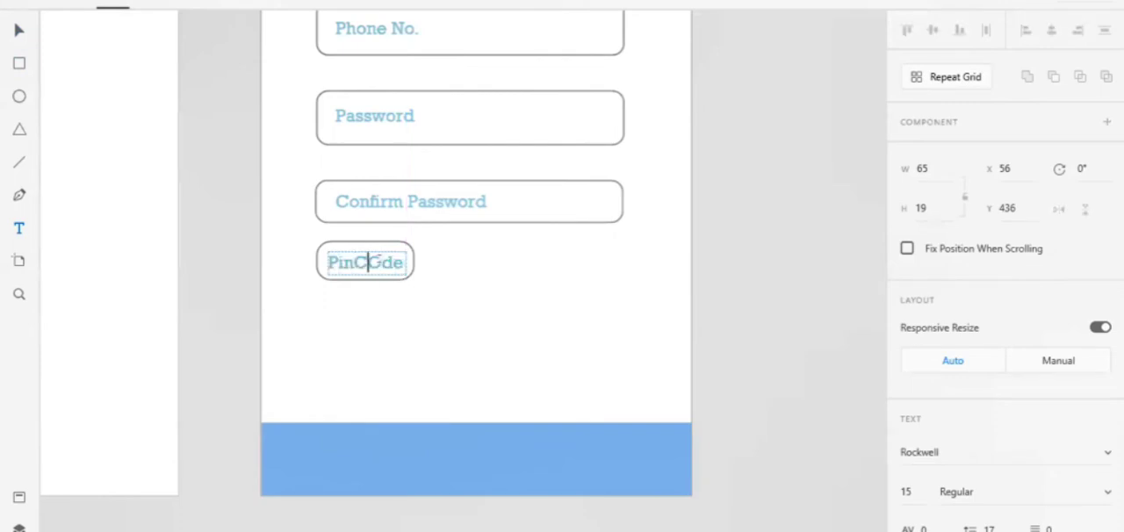
pyautogui.press('Right')
pyautogui.press('BackSpace')
pyautogui.press('BackSpace')
pyautogui.write('Co')
# Lower the Pin Code label's opacity to 68%
pyautogui.scroll(-5, 1051, 392)
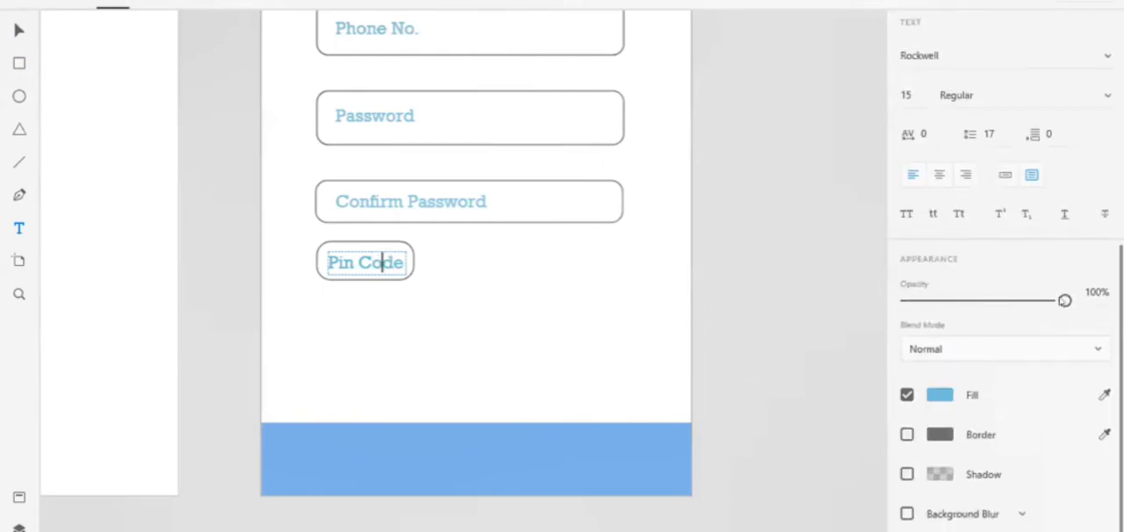
pyautogui.moveTo(1029, 301); pyautogui.dragTo(1012, 302)
pyautogui.click(655, 307)
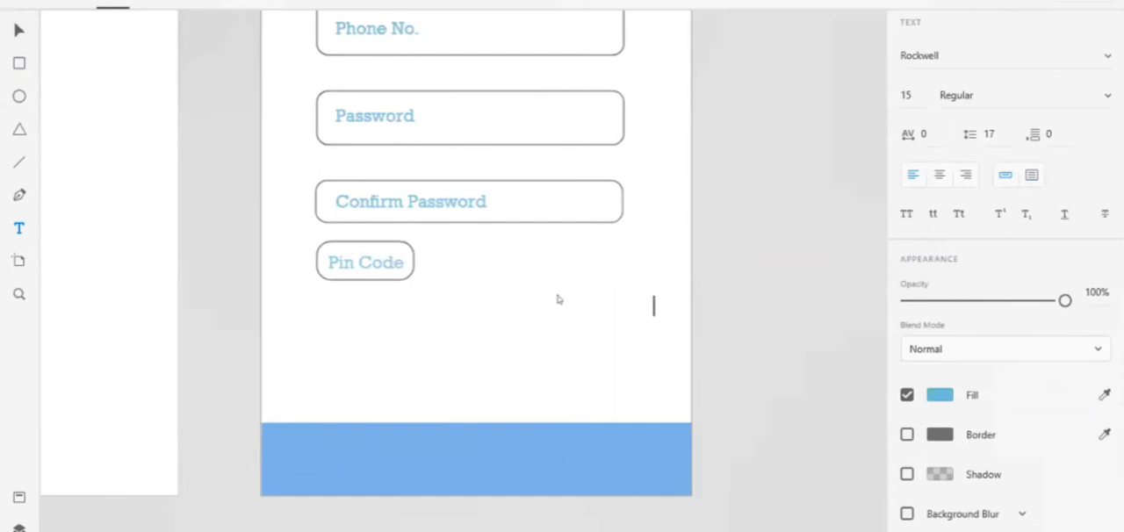
pyautogui.click(110, 296)
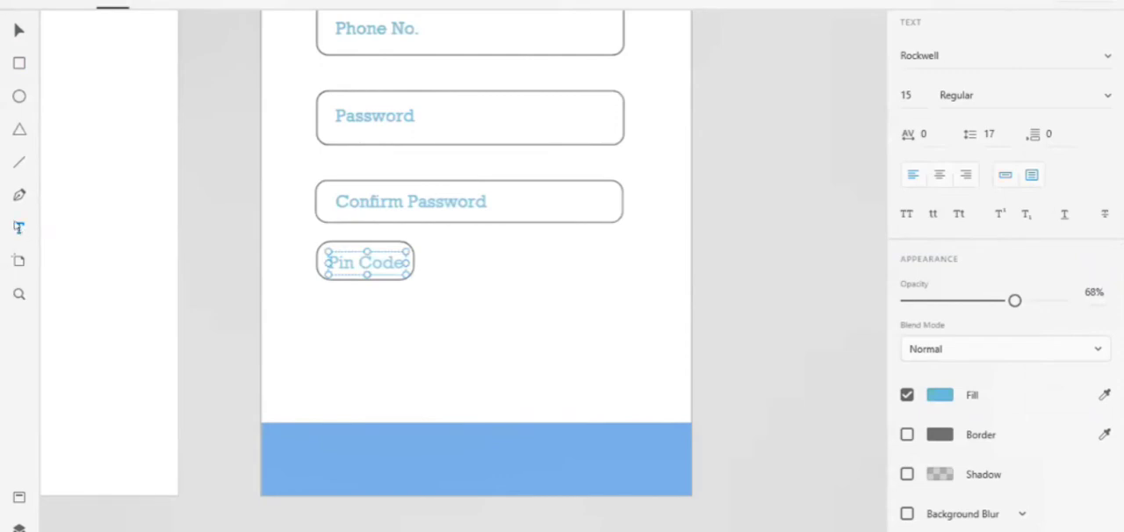
pyautogui.click(19, 227)
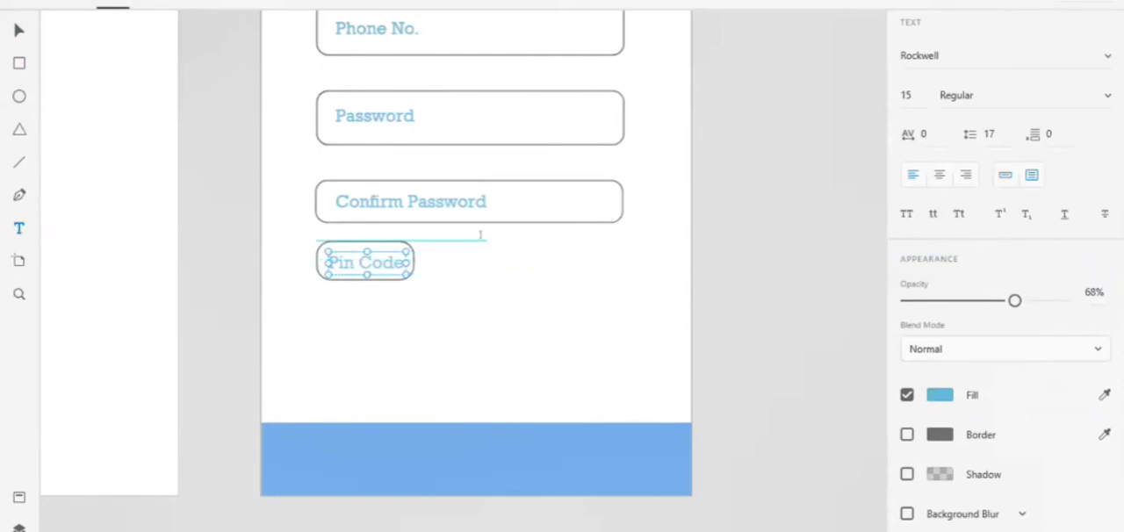
pyautogui.moveTo(484, 238); pyautogui.dragTo(612, 274)
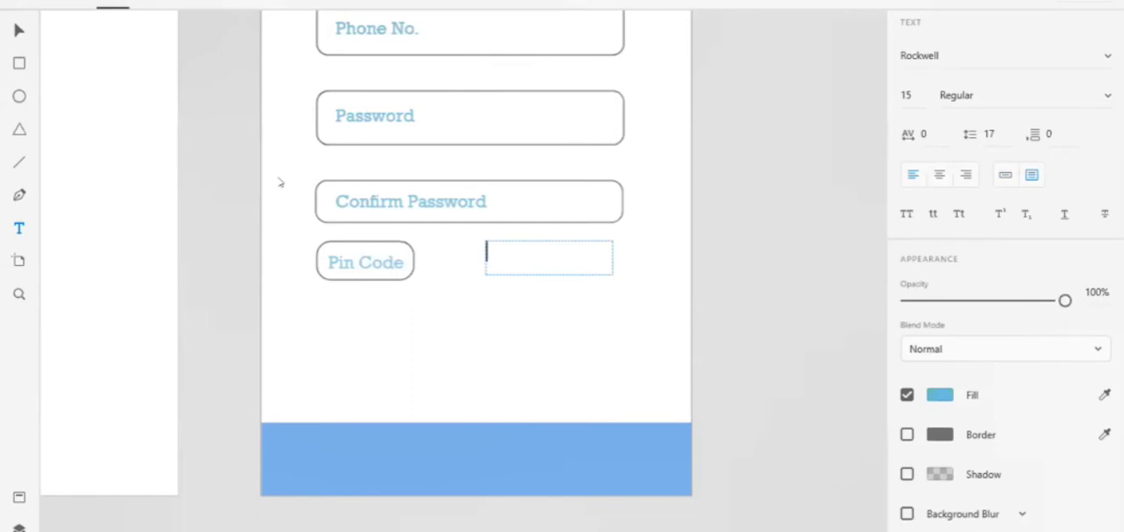
# Draw a rectangle about 36 high at Y 427 beside the Pin Code field, ending flush with the fields above, and round its corners
pyautogui.click(18, 62)
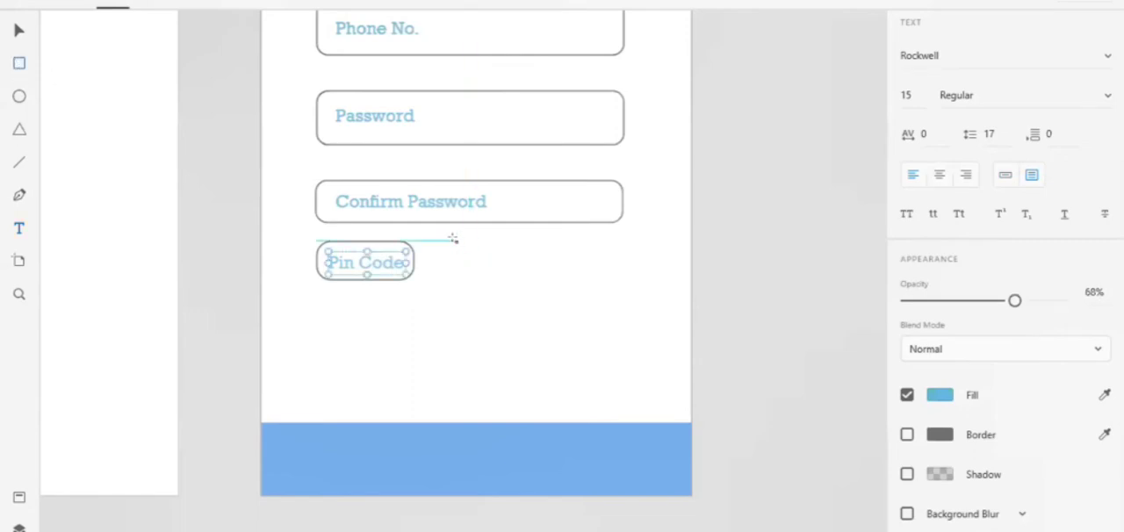
pyautogui.moveTo(455, 241); pyautogui.dragTo(623, 282)
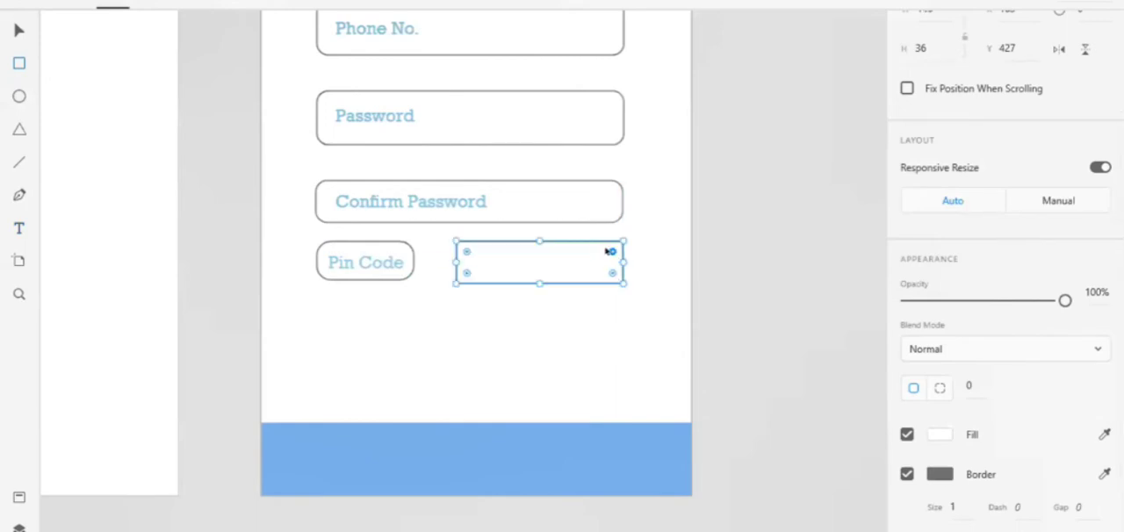
pyautogui.moveTo(606, 252); pyautogui.dragTo(614, 249)
# Add a "Rooms" text label about 16 high at Y 436 inside the new field and lower its opacity to 68%
pyautogui.moveTo(468, 252); pyautogui.dragTo(613, 271)
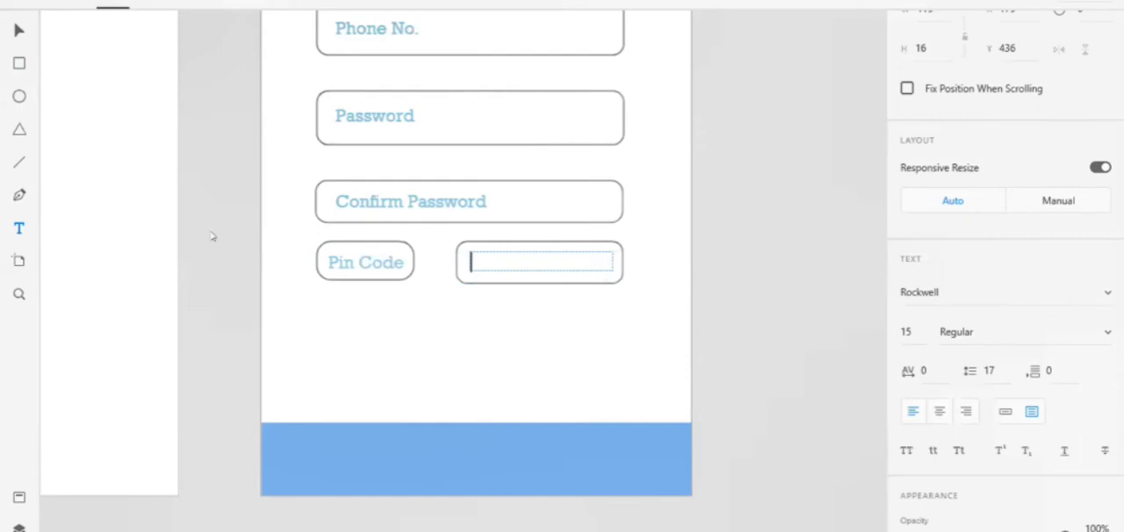
pyautogui.write('Room')
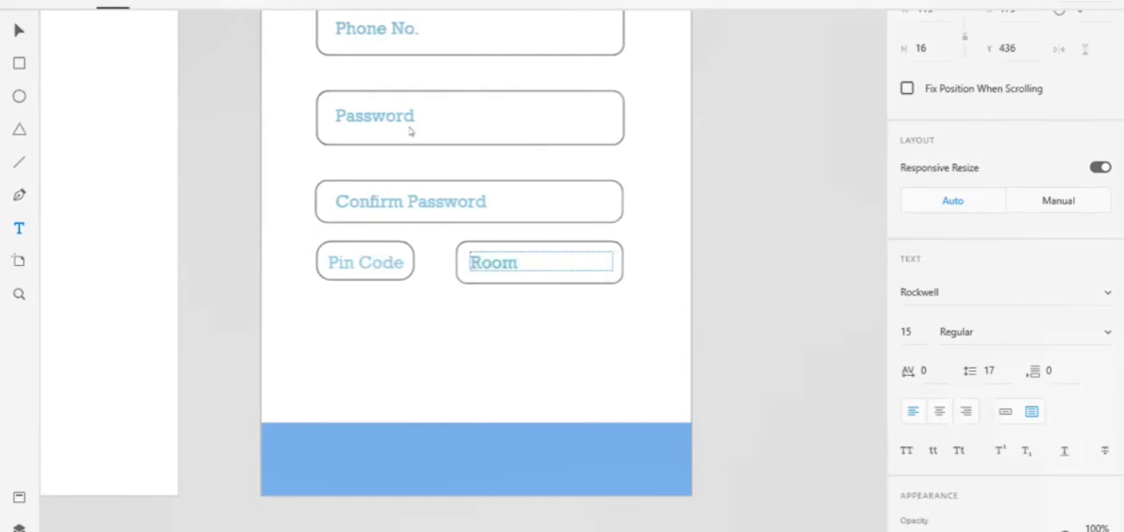
pyautogui.press('BackSpace')
pyautogui.write('s')
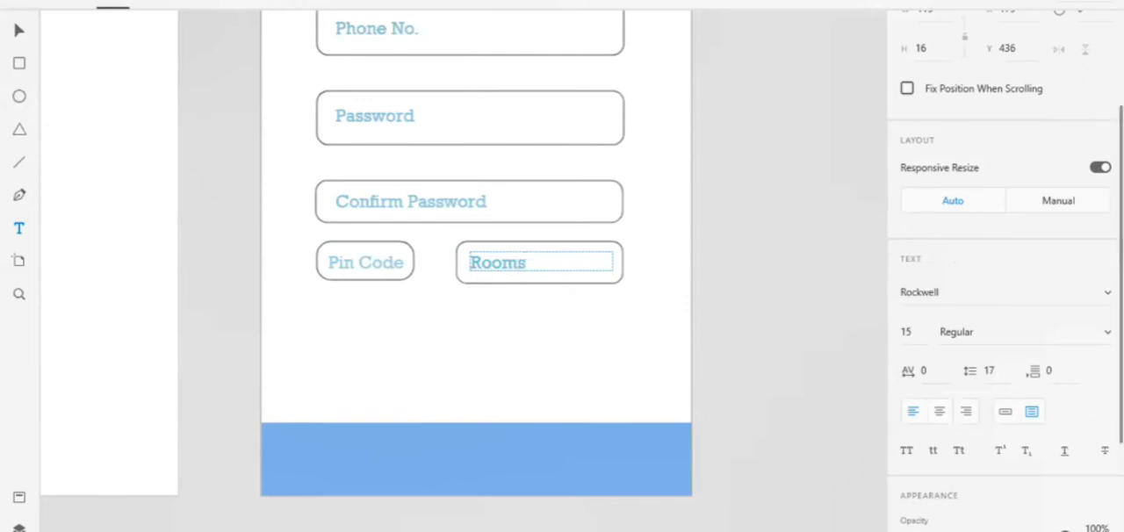
pyautogui.press('Escape')
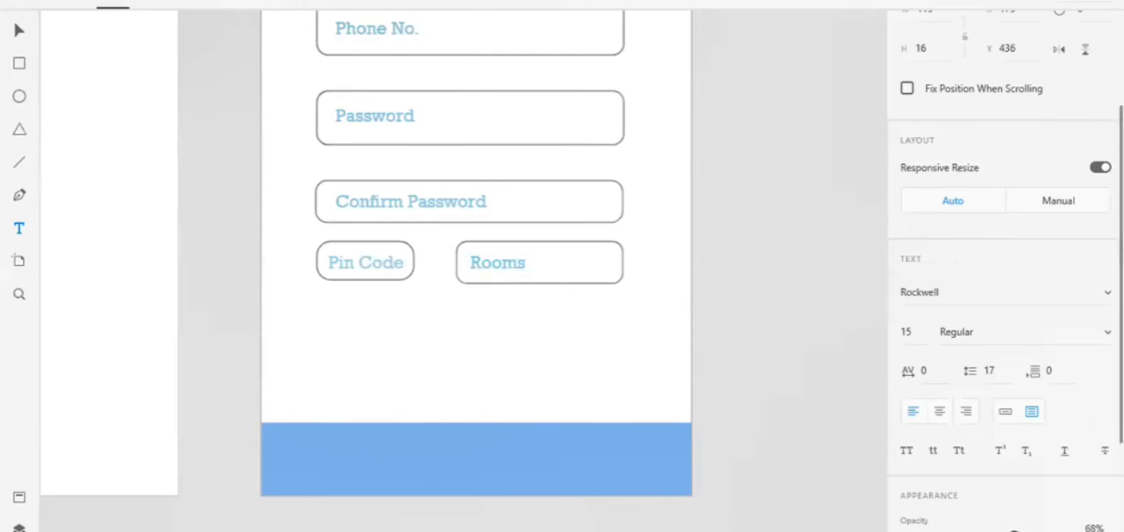
pyautogui.click(634, 311)
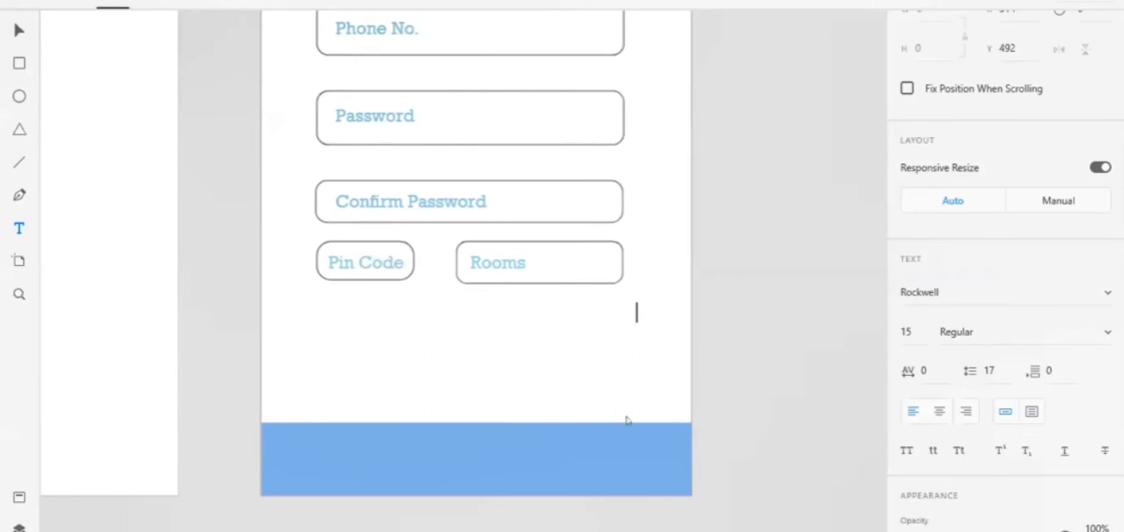
# Add a text box about 273 by 30 at X 46, Y 539 above the bottom bar reading "*For Any Special Arrangements"
pyautogui.click(17, 231)
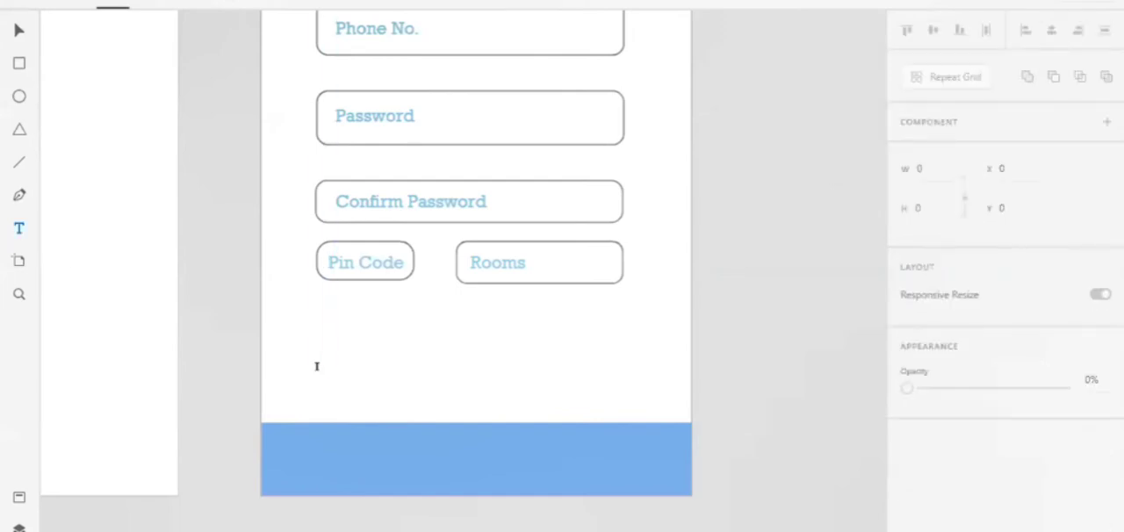
pyautogui.moveTo(318, 376); pyautogui.dragTo(597, 449)
pyautogui.moveTo(637, 419)
pyautogui.mouseDown()
pyautogui.moveTo(640, 394)
pyautogui.moveTo(639, 410)
pyautogui.mouseUp()
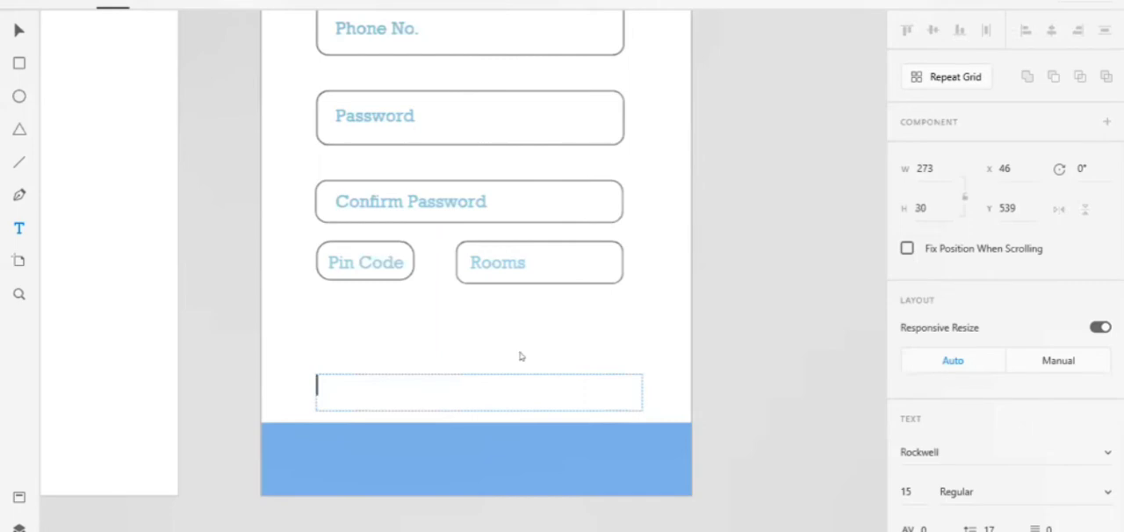
pyautogui.write('*For Any Sp')
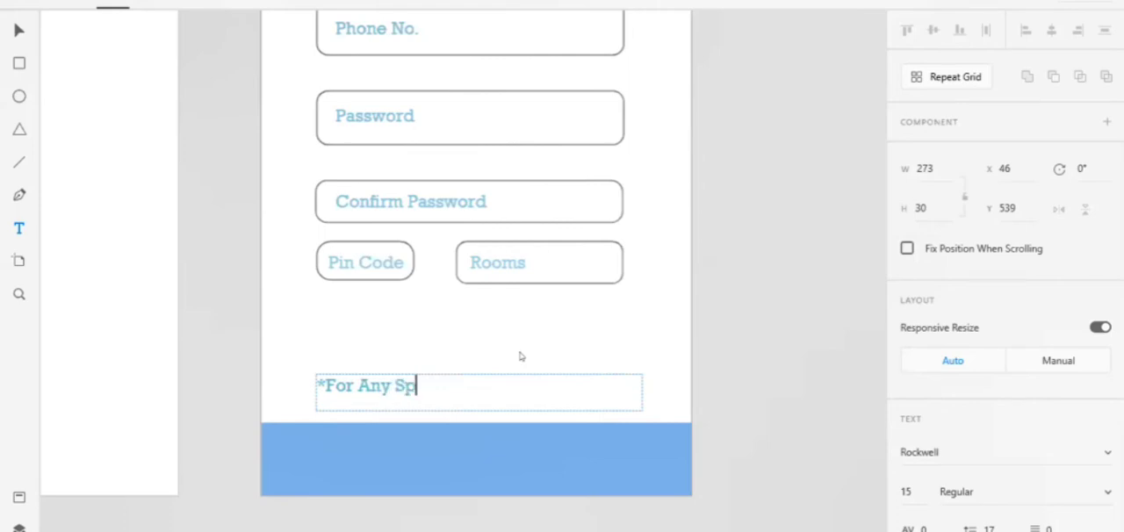
pyautogui.write('ecial Arrangemen')
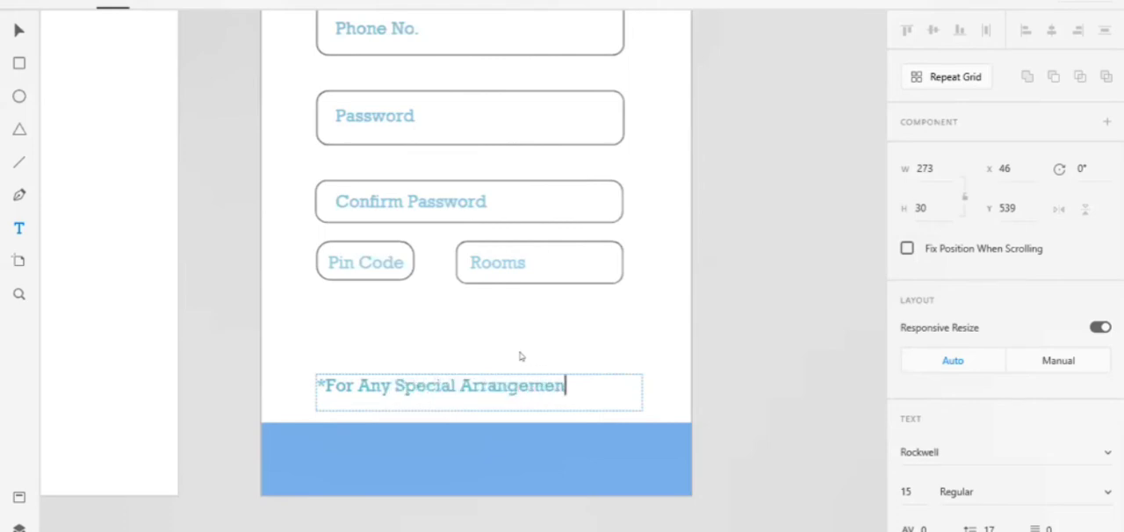
pyautogui.write('ts')
# Insert "Exttra Charges" between the asterisk and "For" in the special arrangements note
pyautogui.press('Left')
pyautogui.press('Left')
pyautogui.press('Left')
pyautogui.press('Left')
pyautogui.press('Left')
pyautogui.press('Left')
pyautogui.press('Left')
pyautogui.press('Left')
pyautogui.press('Left')
pyautogui.press('Left')
pyautogui.press('Left')
pyautogui.press('Left')
pyautogui.press('Left')
pyautogui.press('Left')
pyautogui.press('Left')
pyautogui.press('Left')
pyautogui.press('Left')
pyautogui.press('Left')
pyautogui.press('Left')
pyautogui.press('Left')
pyautogui.press('Right')
pyautogui.write('Exttra Ch')
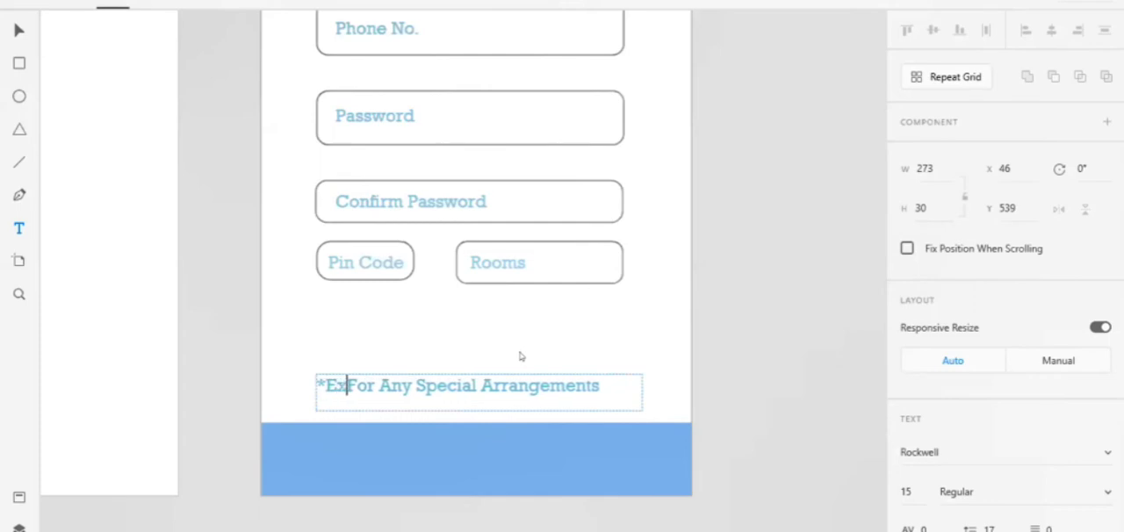
pyautogui.write('arges')
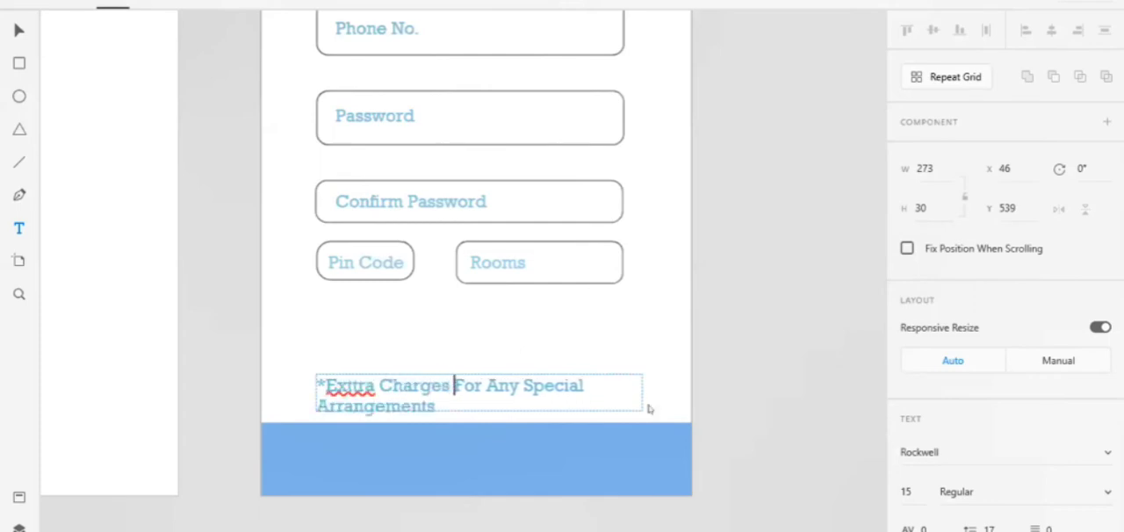
# Try to set the special arrangements note's font size to 13
pyautogui.click(915, 488)
pyautogui.write('13')
pyautogui.press('Return')
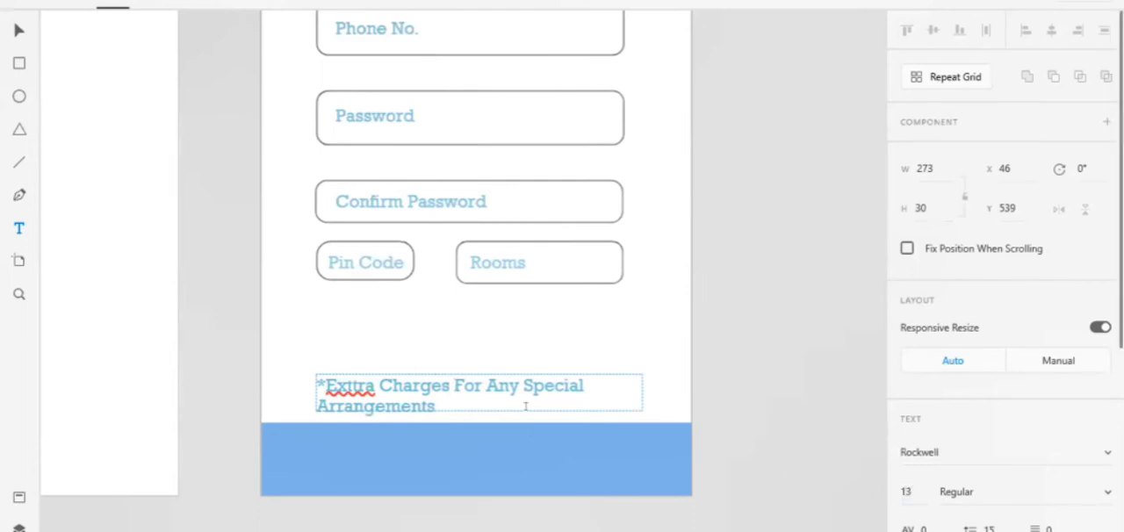
# Set the entire special arrangements note to font size 13 and widen its text box to 297
pyautogui.doubleClick(549, 385)
pyautogui.tripleClick(549, 384)
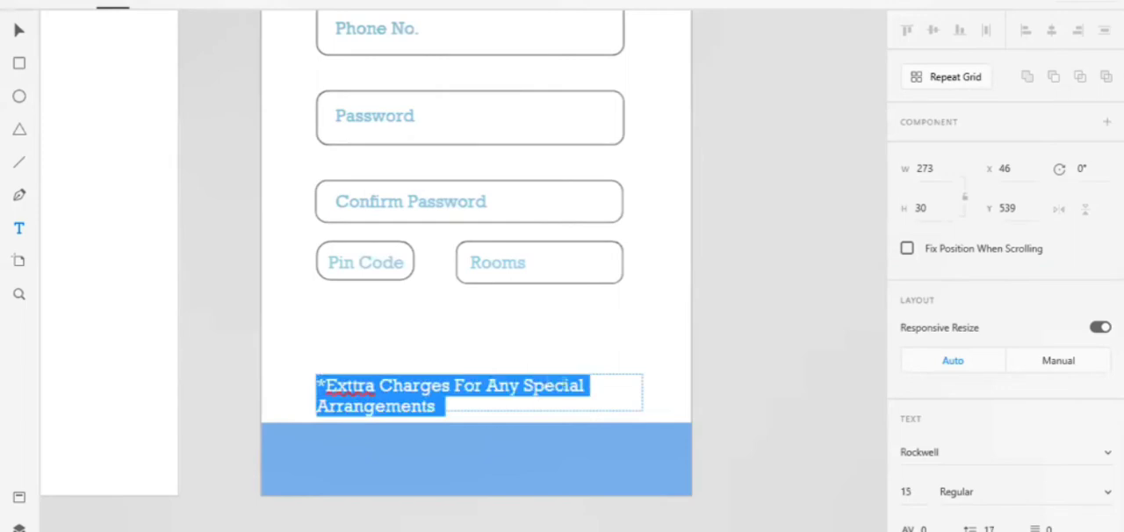
pyautogui.click(914, 489)
pyautogui.doubleClick(912, 489)
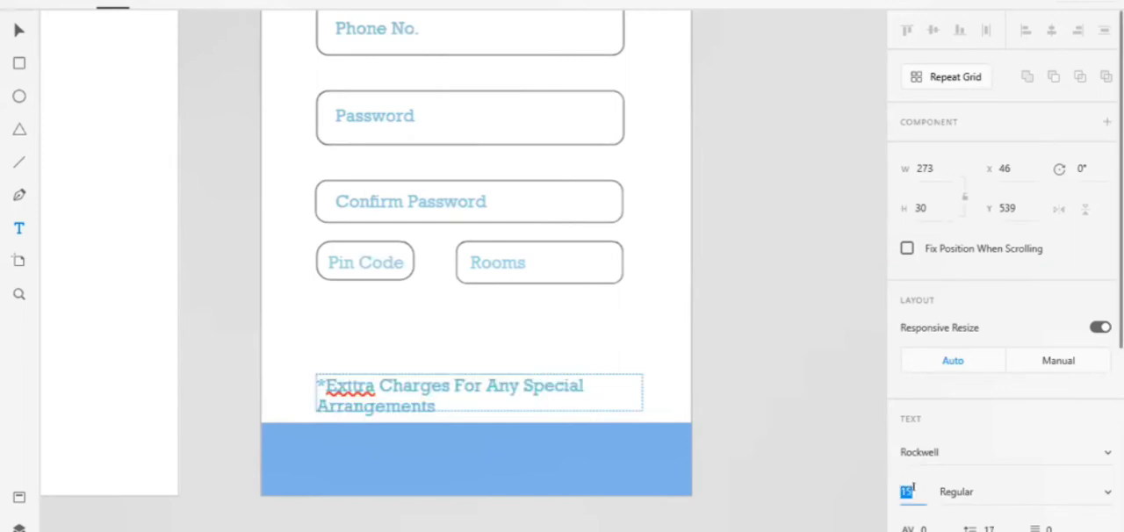
pyautogui.write('13')
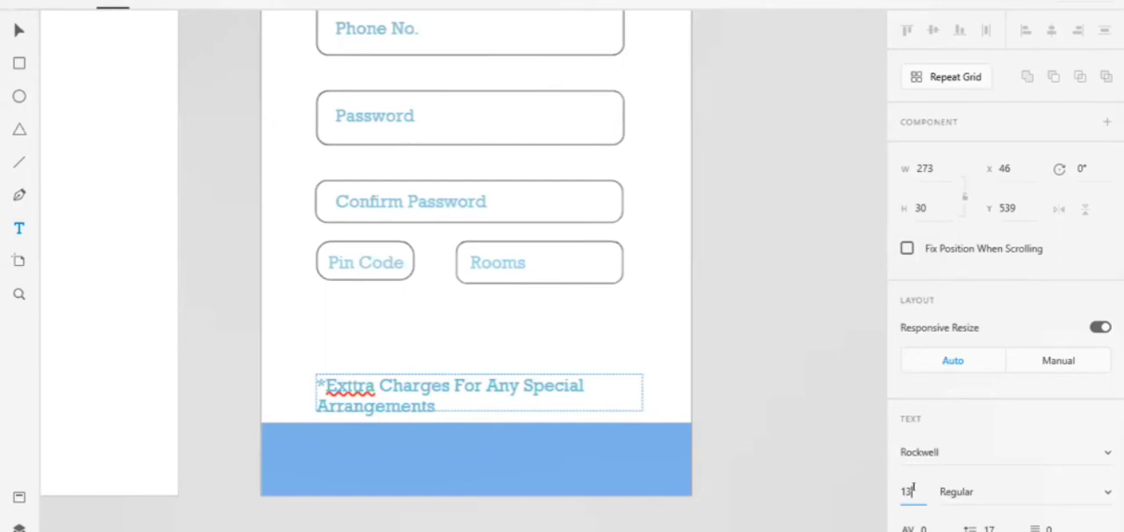
pyautogui.press('Return')
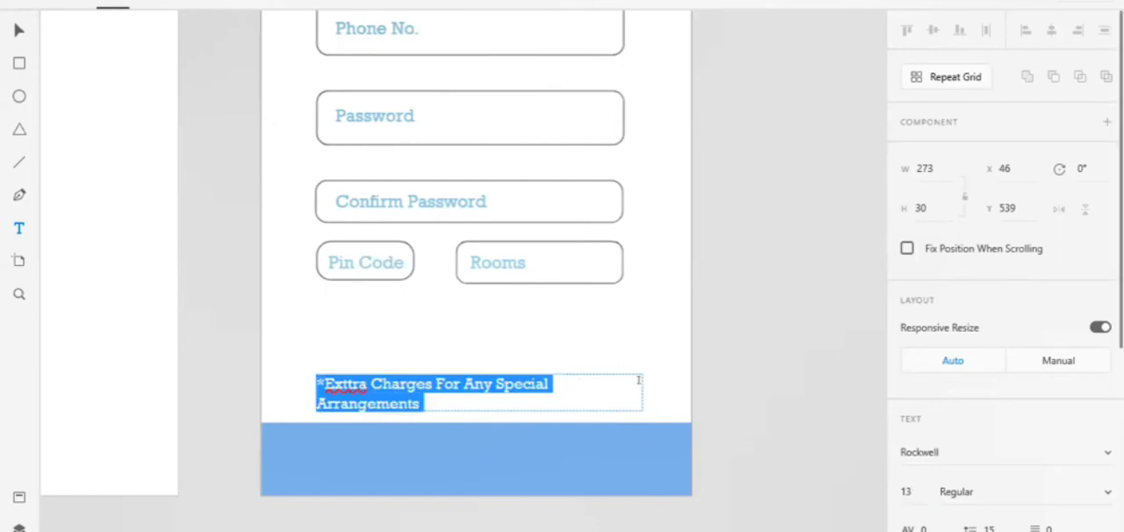
pyautogui.press('Escape')
pyautogui.moveTo(640, 392); pyautogui.dragTo(671, 392)
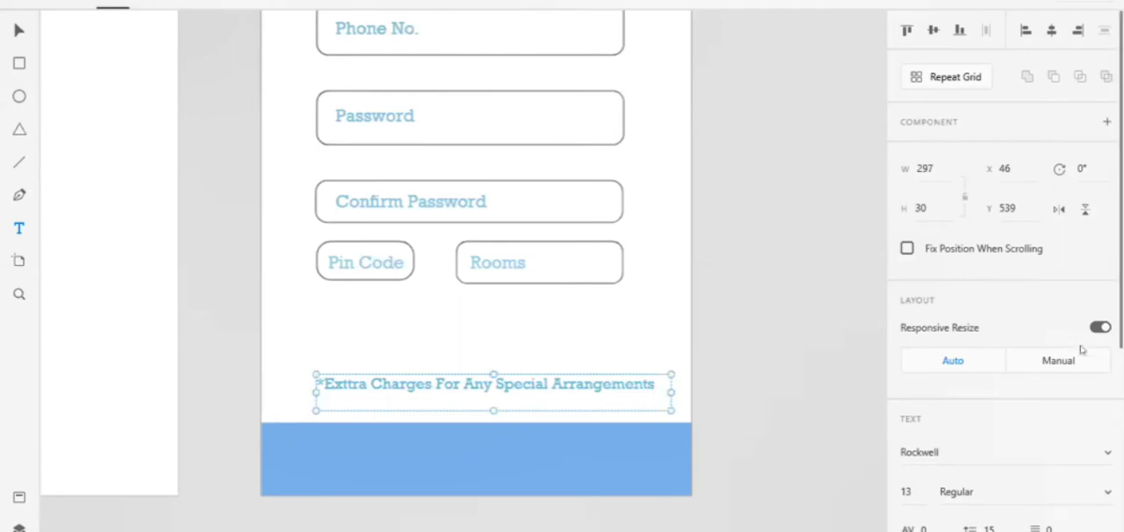
# Recolour the special arrangements note with the muted grey-blue fill #ADC4CC and finish editing it
pyautogui.scroll(-5, 1085, 525)
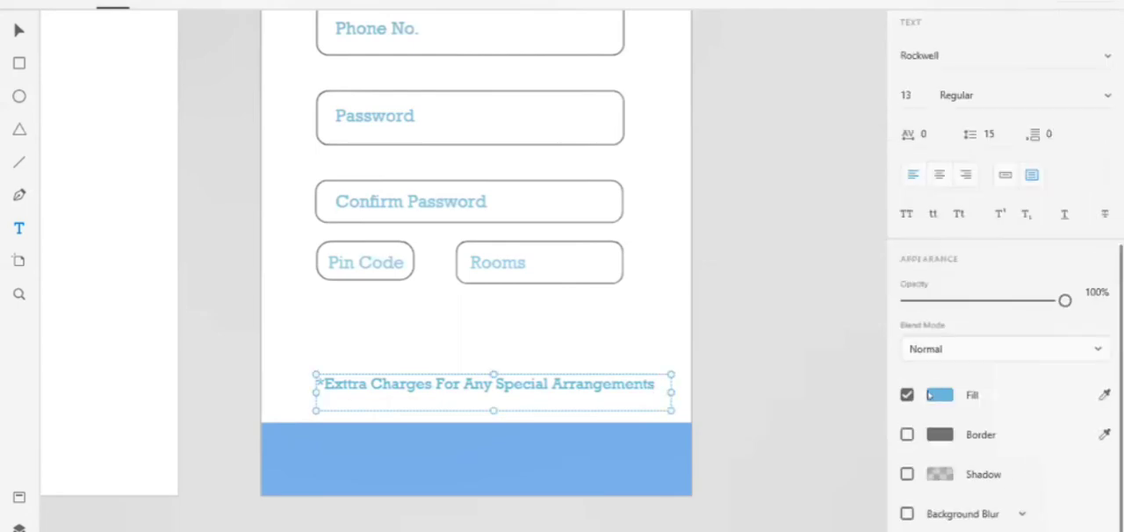
pyautogui.click(934, 395)
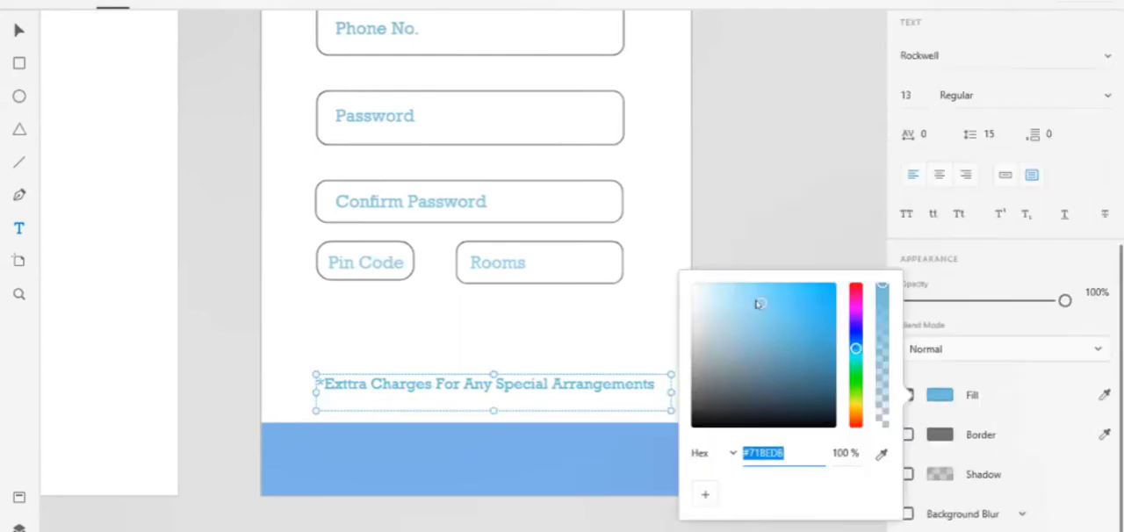
pyautogui.moveTo(760, 308); pyautogui.dragTo(709, 313)
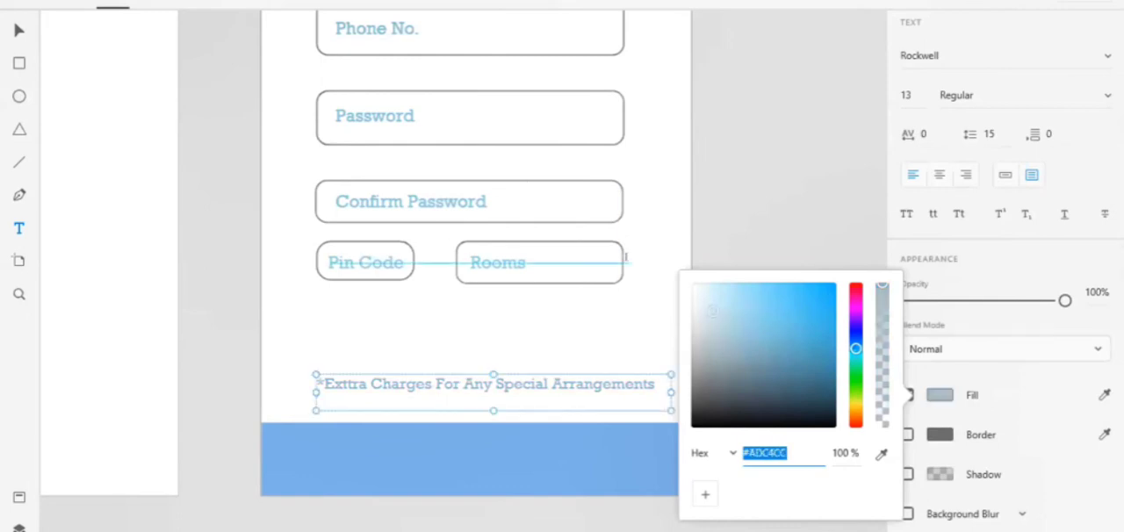
pyautogui.scroll(3, 625, 256)
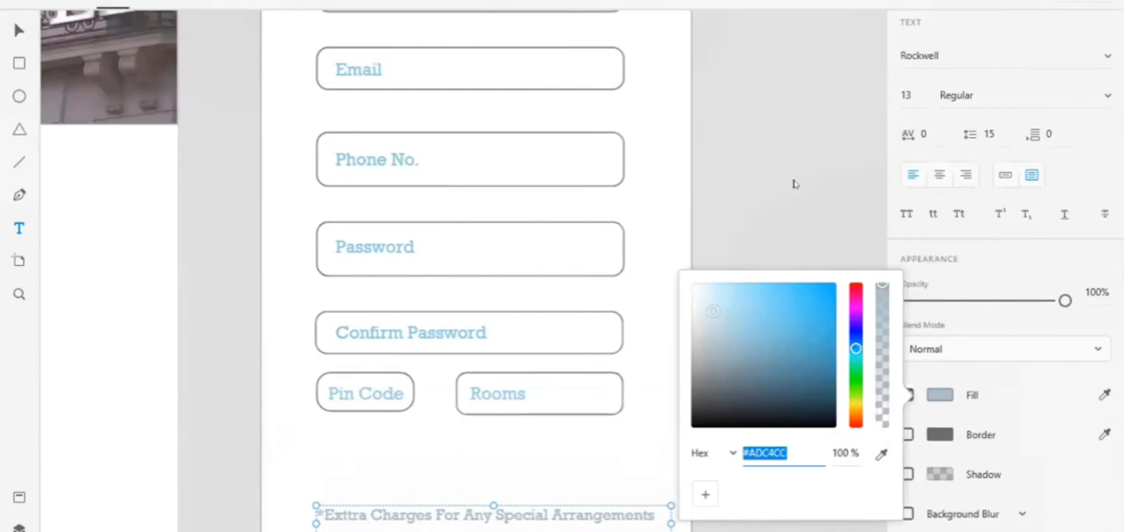
pyautogui.click(793, 179)
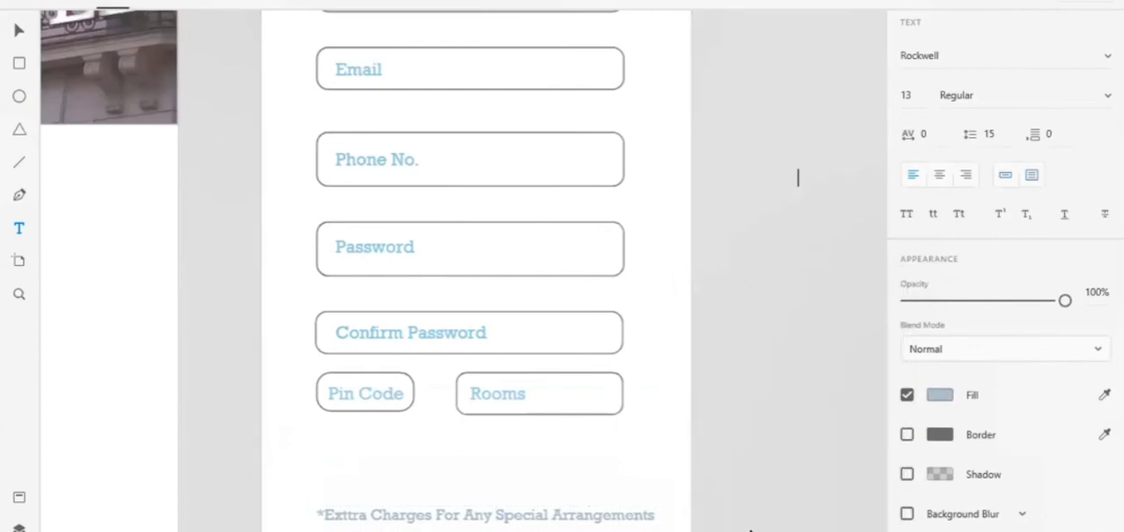
pyautogui.click(19, 29)
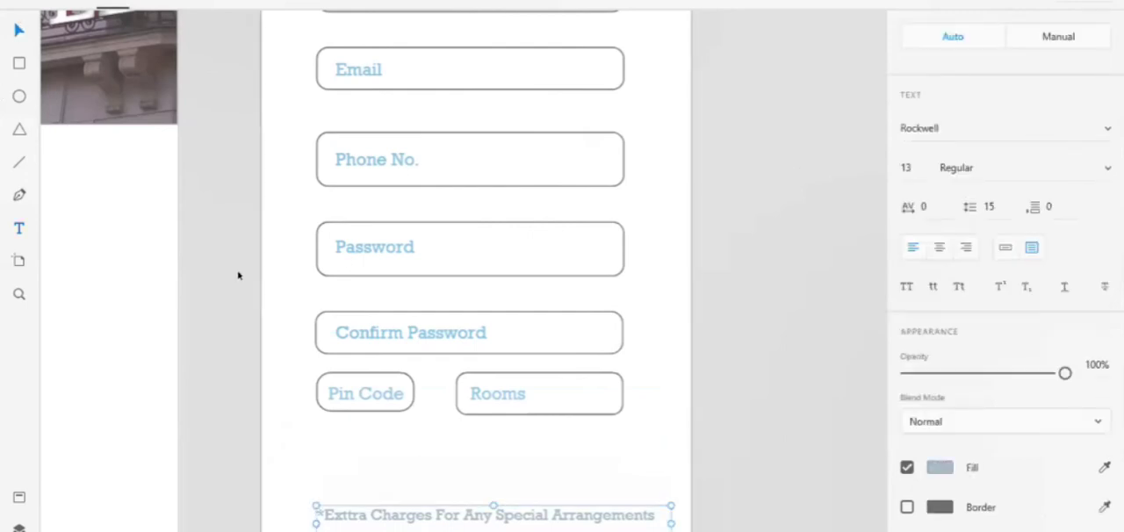
pyautogui.scroll(-4, 237, 274)
pyautogui.click(421, 434)
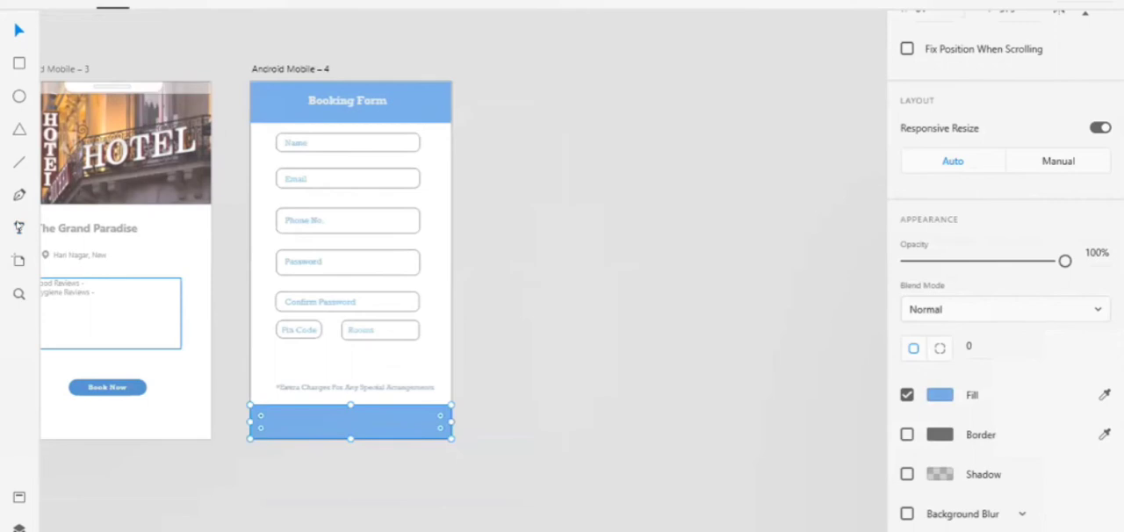
pyautogui.click(19, 229)
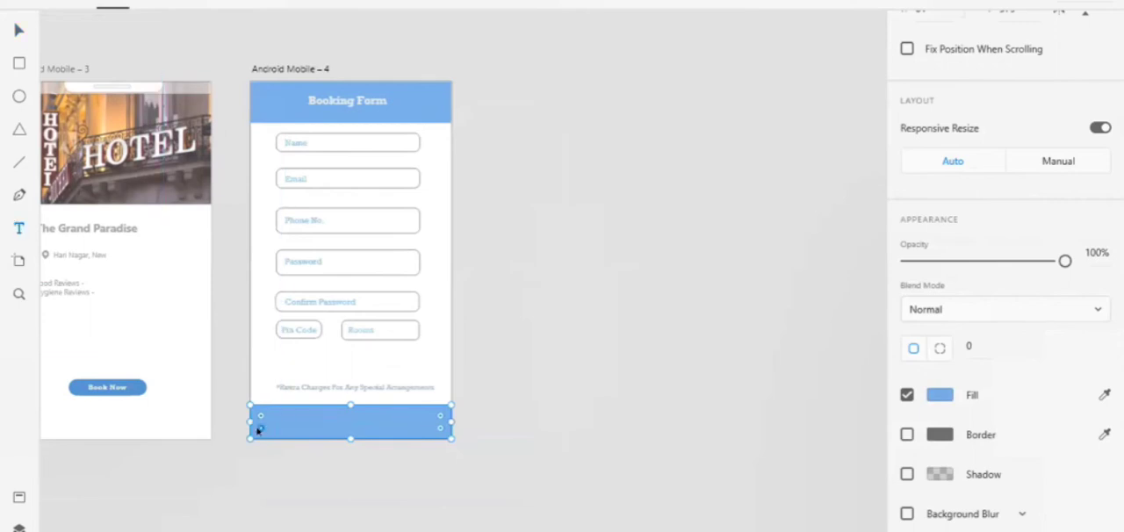
pyautogui.click(270, 416)
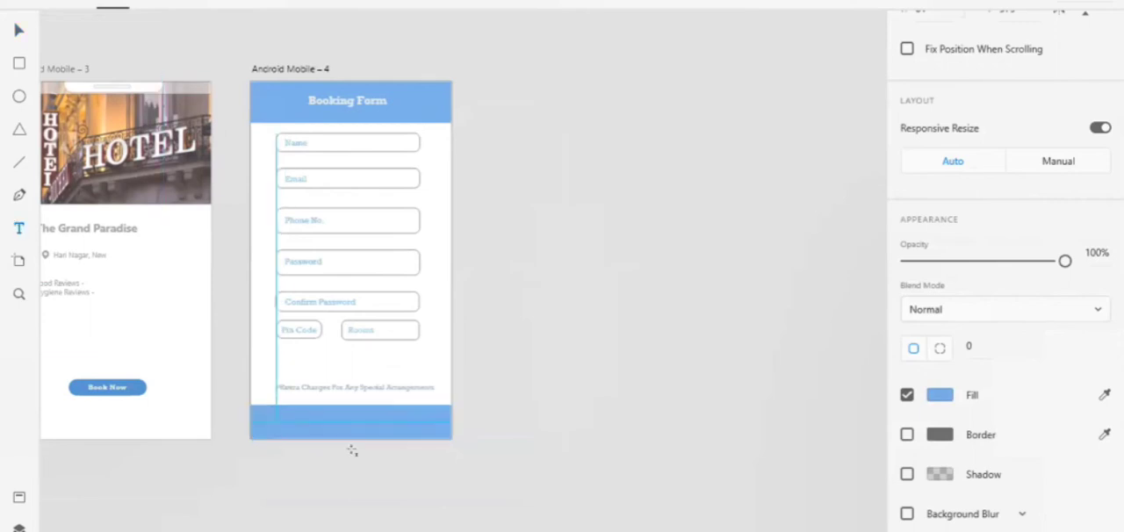
pyautogui.moveTo(353, 451); pyautogui.dragTo(431, 434)
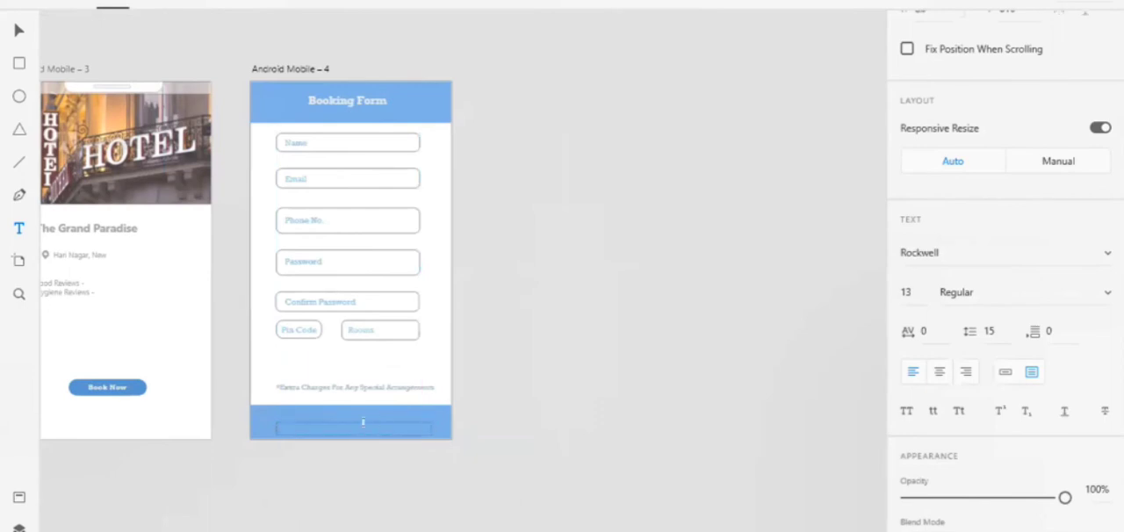
pyautogui.click(16, 33)
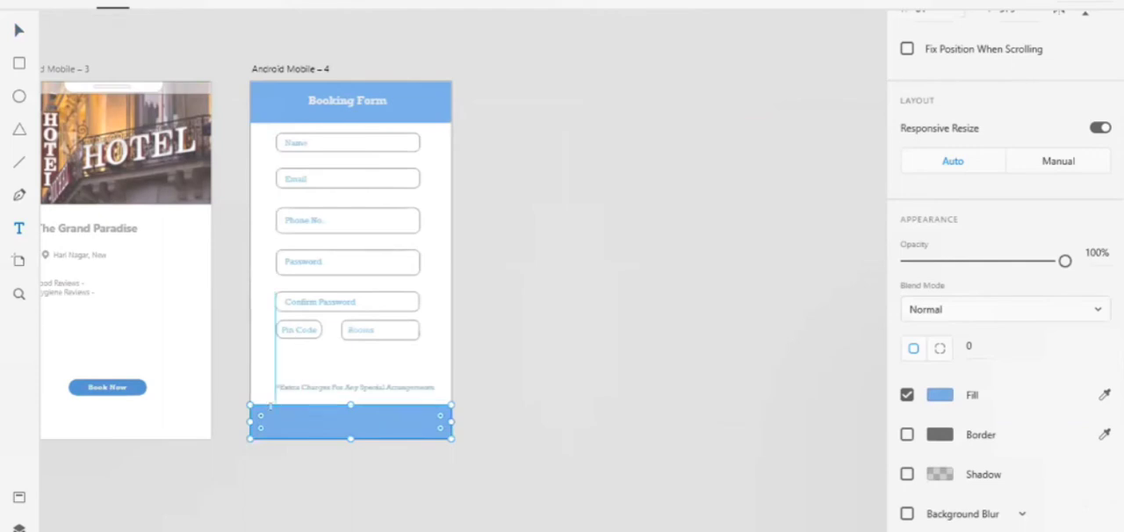
# Add a text box across the blue footer bar of the booking form reading "payment" and set its font size to 20
pyautogui.moveTo(271, 407); pyautogui.dragTo(428, 432)
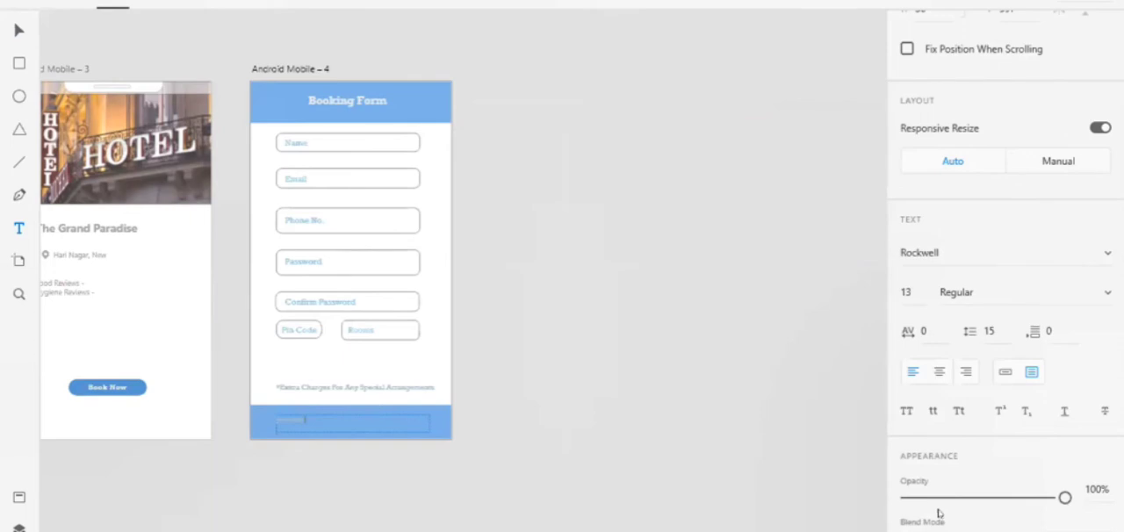
pyautogui.scroll(-5, 937, 510)
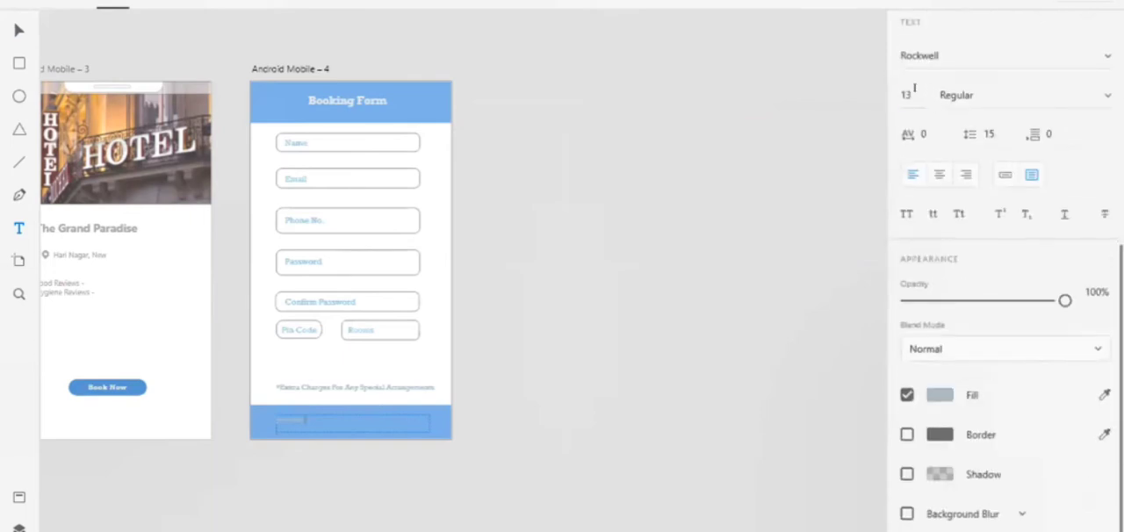
pyautogui.click(914, 90)
pyautogui.write('20')
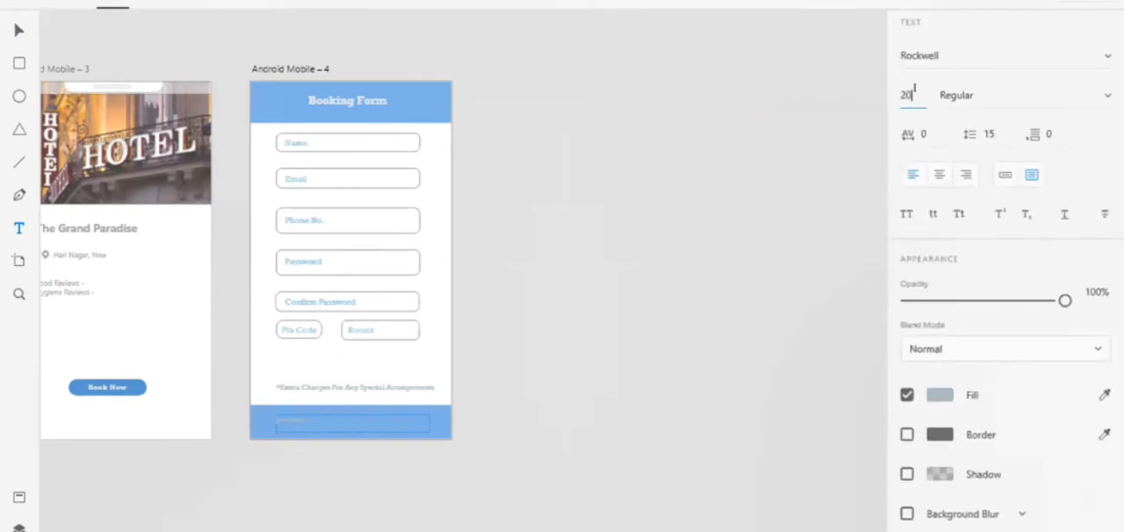
pyautogui.press('Return')
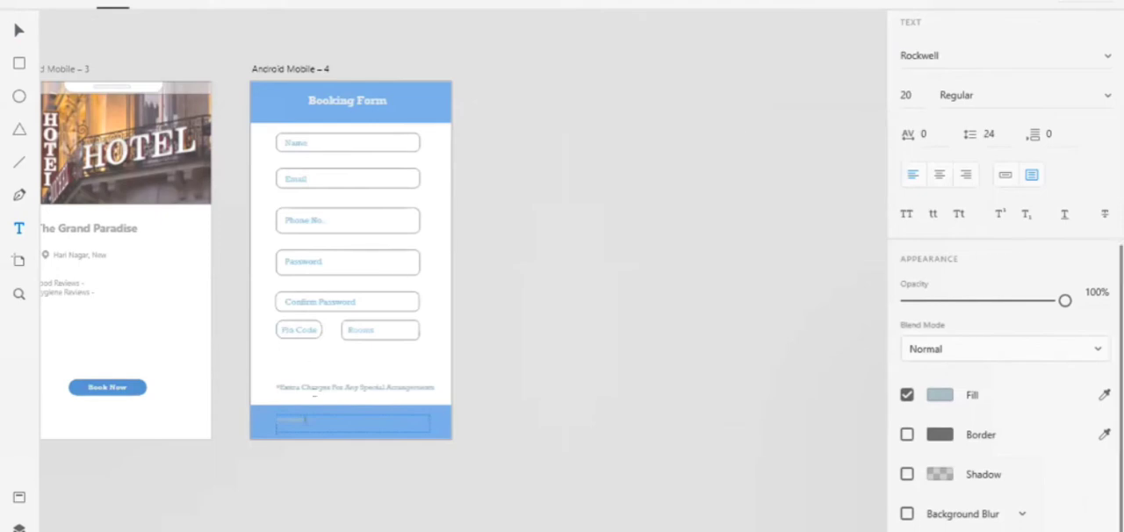
pyautogui.hotkey('ctrl', 'a')
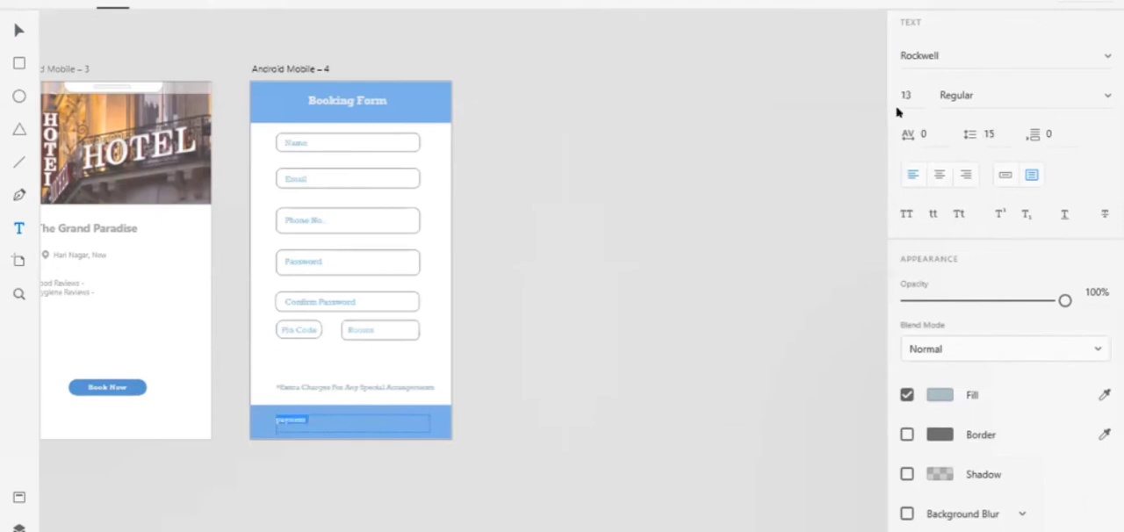
pyautogui.click(907, 95)
pyautogui.write('20')
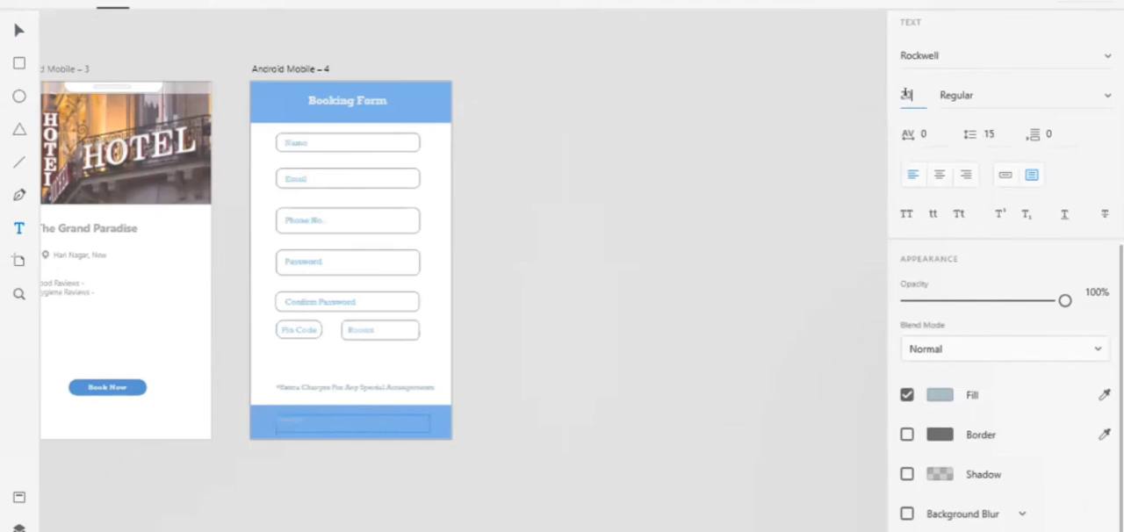
pyautogui.press('Return')
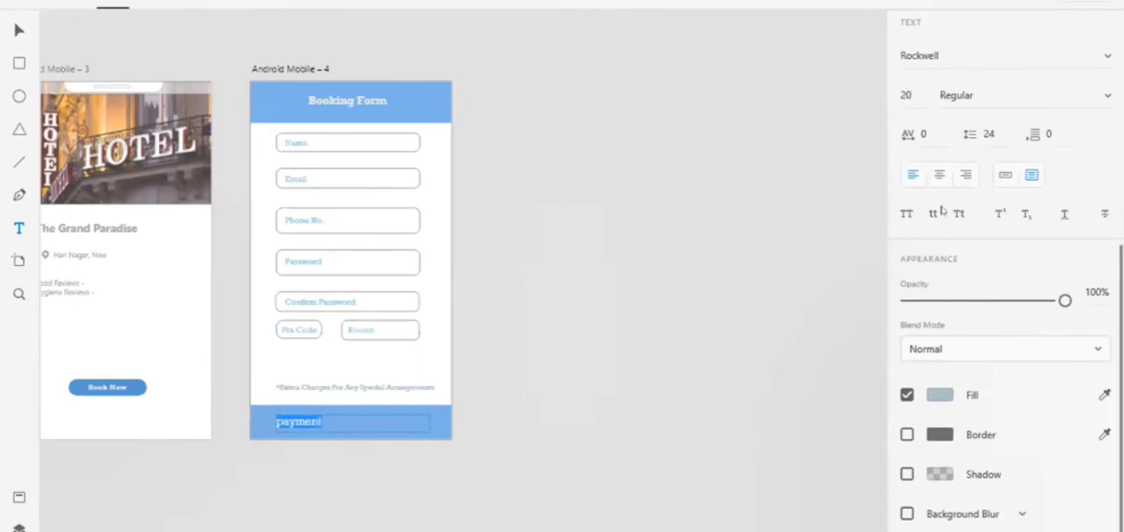
# Format the footer's payment text as uppercase, Bold and centre-aligned
pyautogui.click(907, 214)
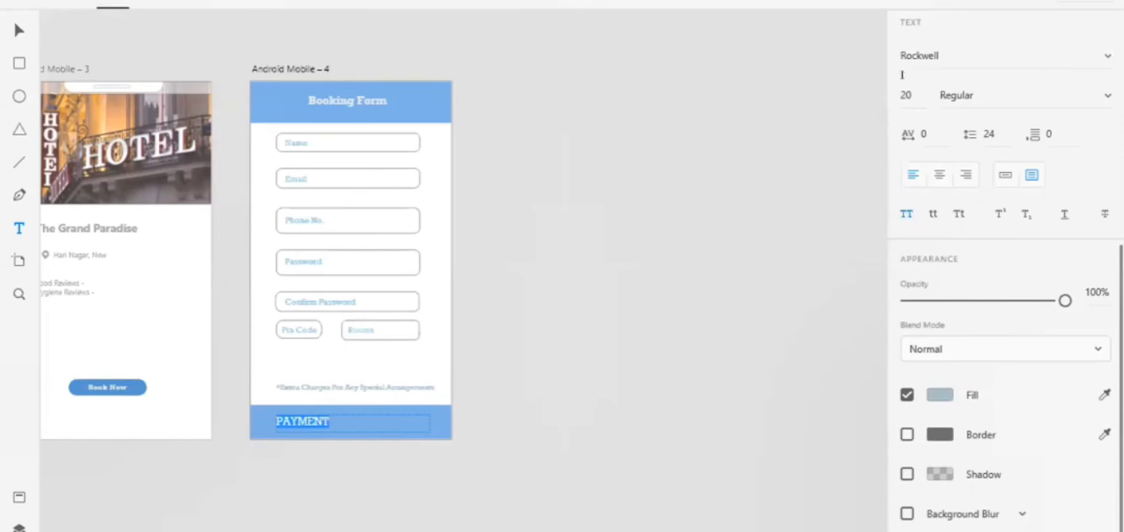
pyautogui.click(987, 88)
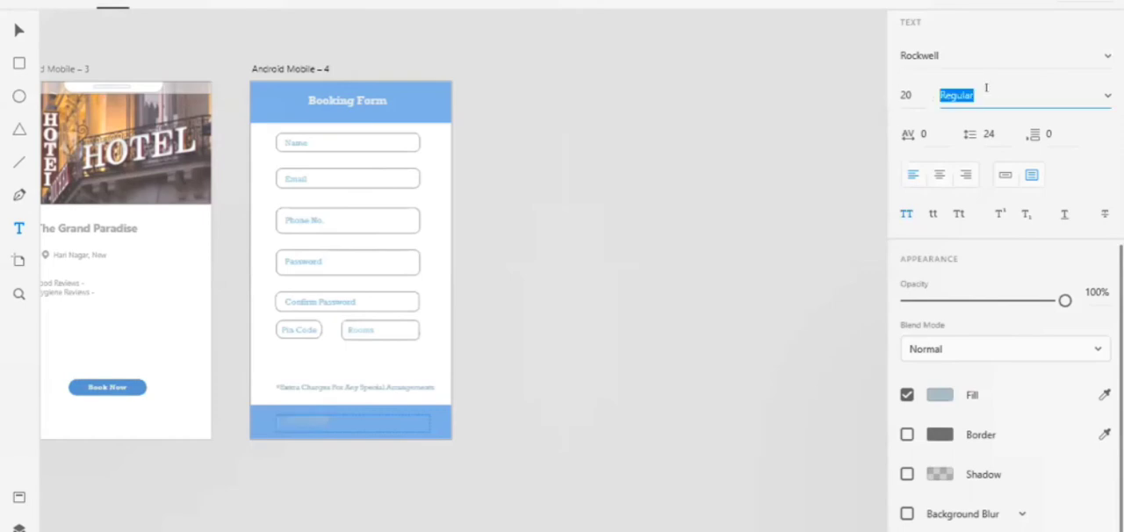
pyautogui.press('BackSpace')
pyautogui.write('Bold')
pyautogui.press('Return')
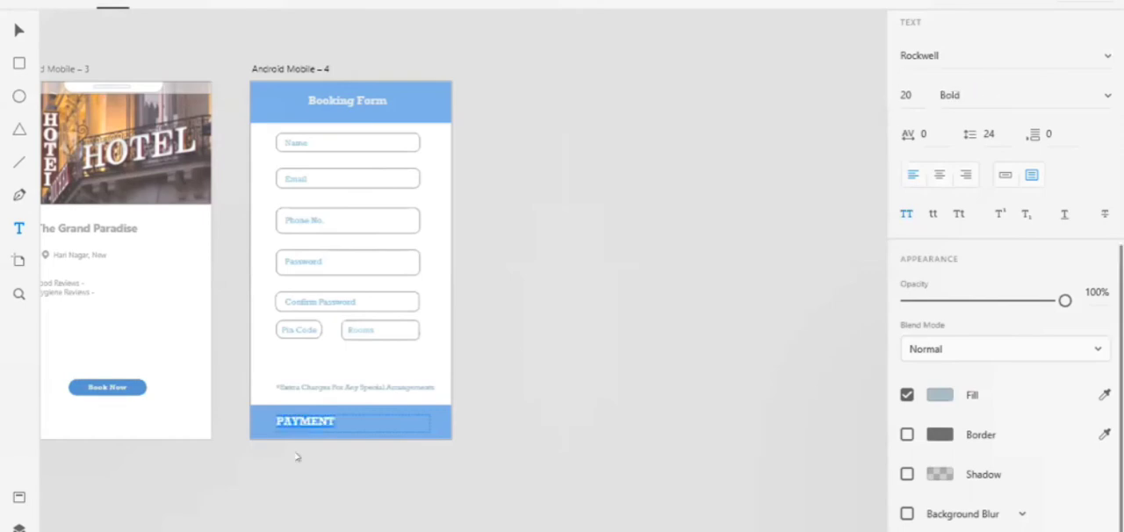
pyautogui.click(938, 176)
pyautogui.press('Escape')
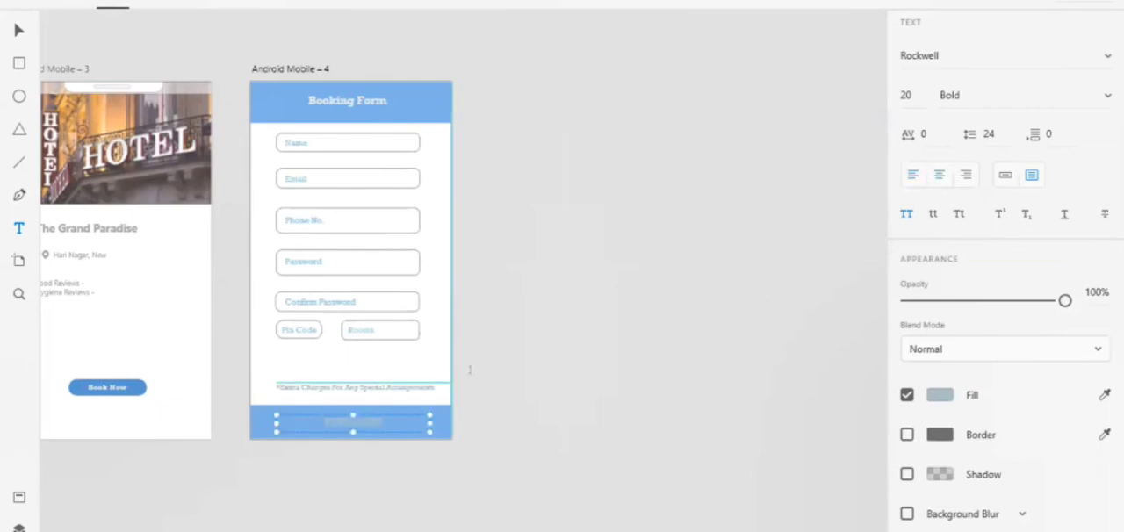
pyautogui.click(524, 377)
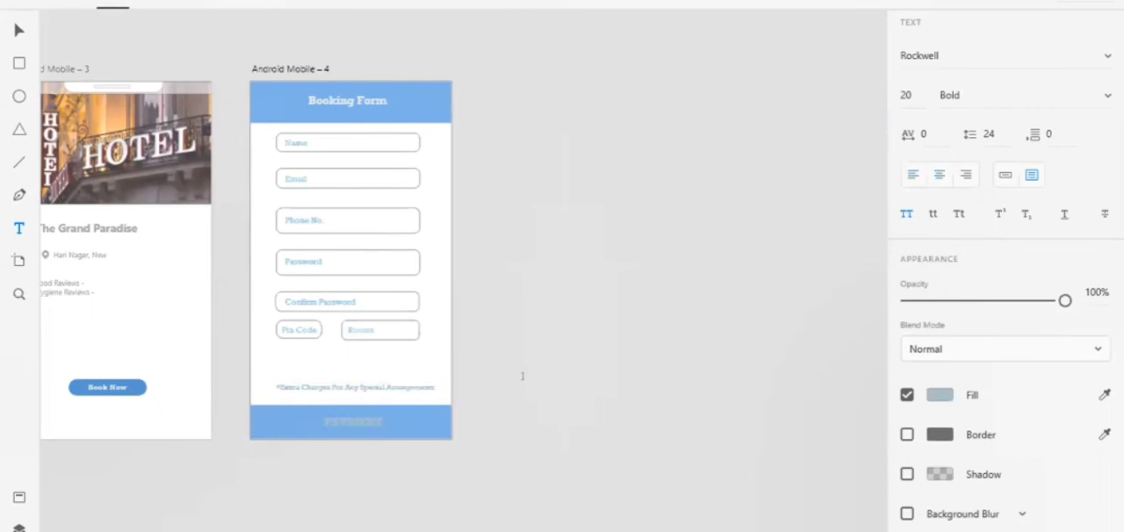
# Recolour the whole PAYMENT text in the footer bar with the near-white fill #EBF0F2
pyautogui.click(359, 419)
pyautogui.scroll(10, 369, 430)
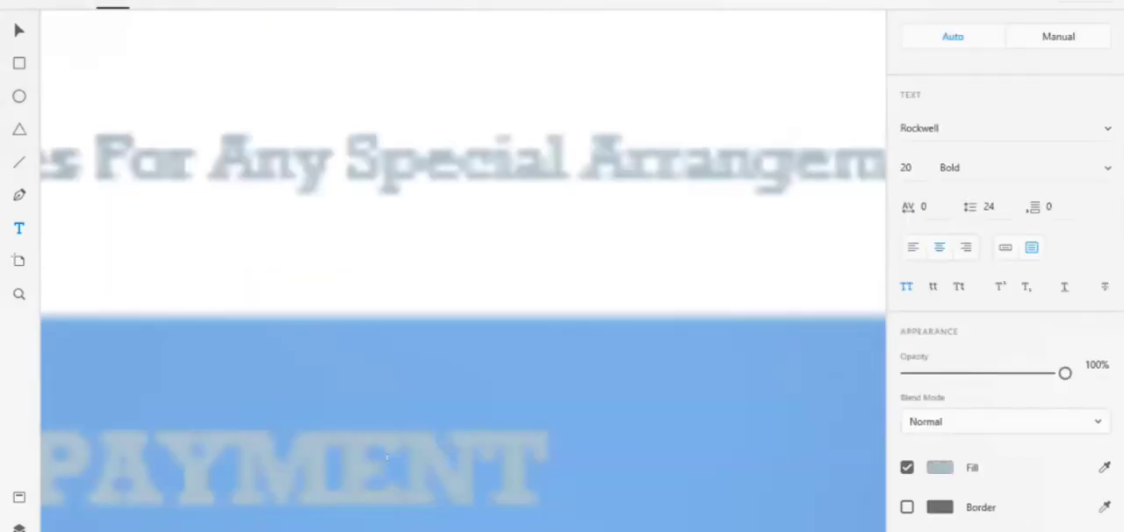
pyautogui.click(397, 468)
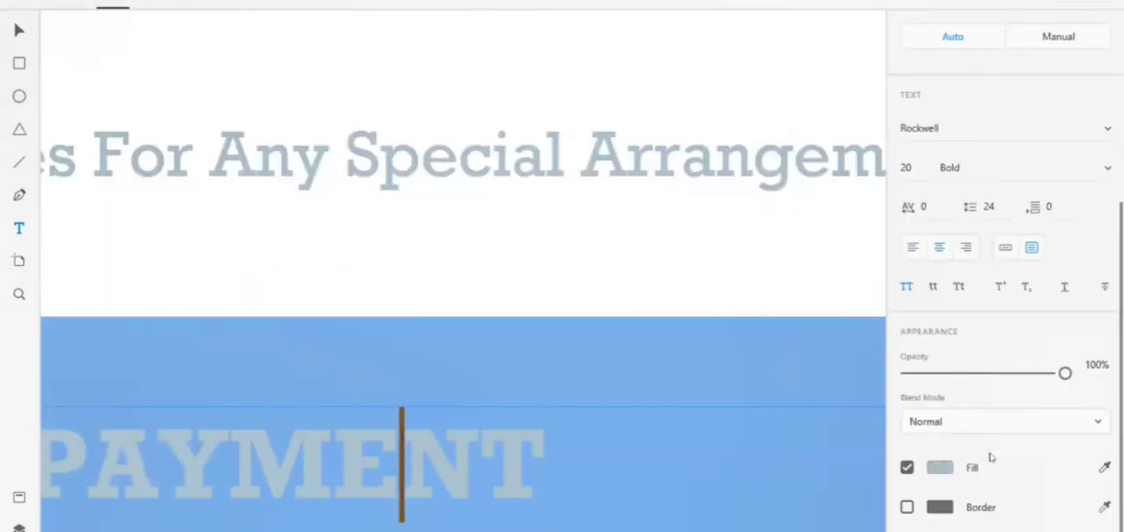
pyautogui.click(939, 468)
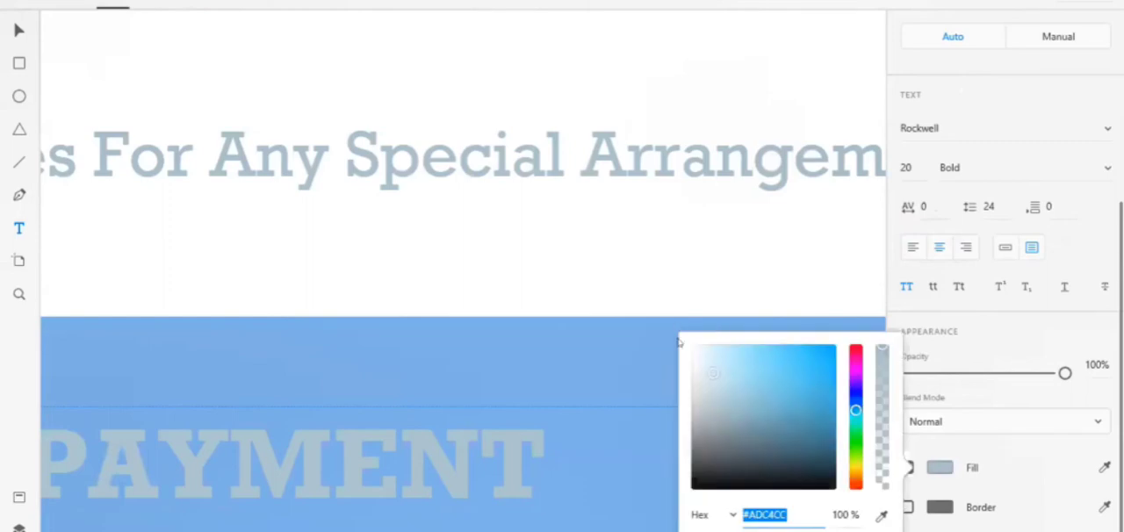
pyautogui.click(497, 449)
pyautogui.doubleClick(497, 449)
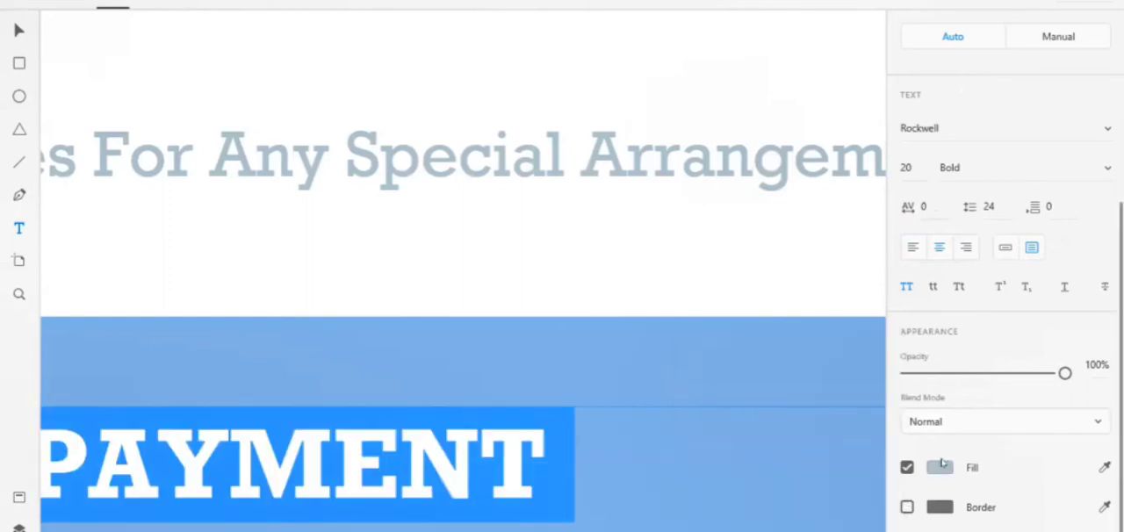
pyautogui.click(939, 468)
pyautogui.click(697, 351)
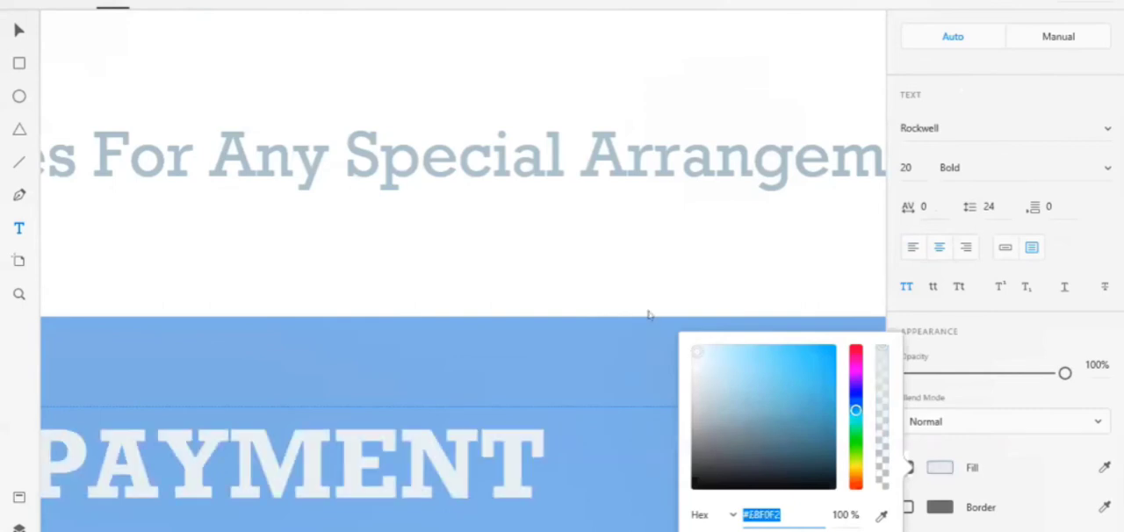
pyautogui.click(639, 376)
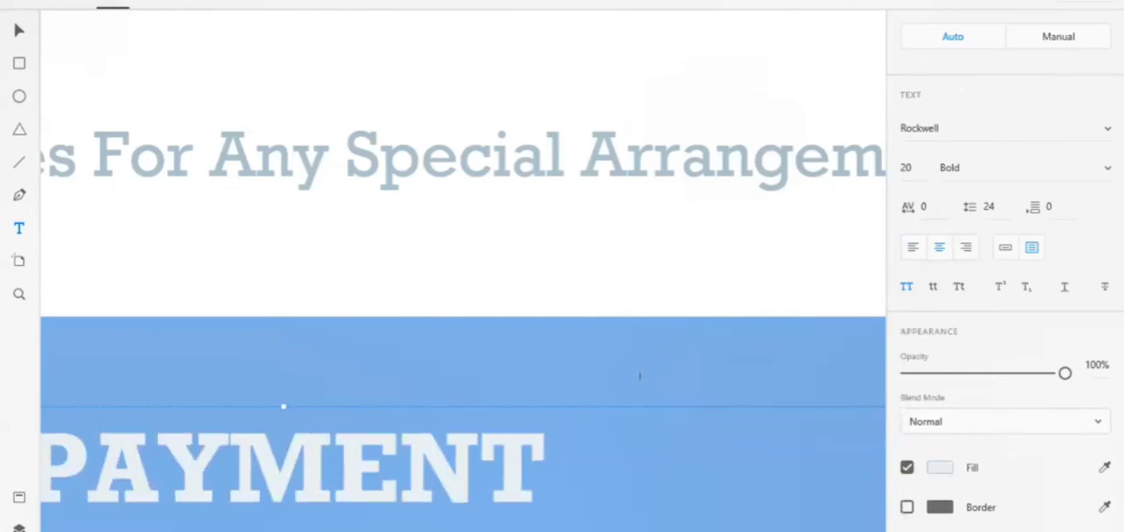
pyautogui.scroll(-5, 640, 376)
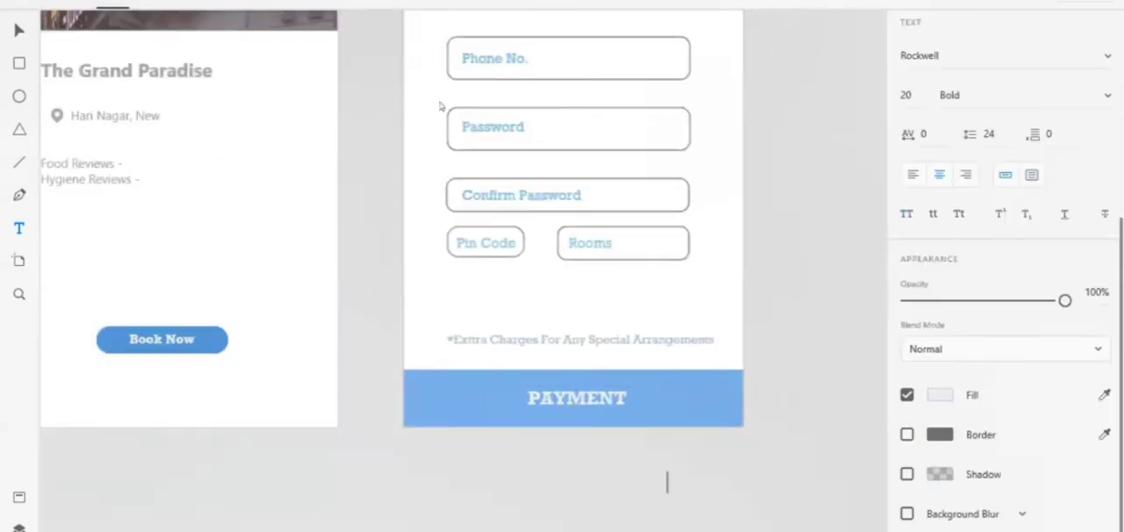
# Finish editing the PAYMENT text and open the wireframe UI kit that contains ready-made mobile search screens
pyautogui.click(19, 33)
pyautogui.scroll(5, 782, 250)
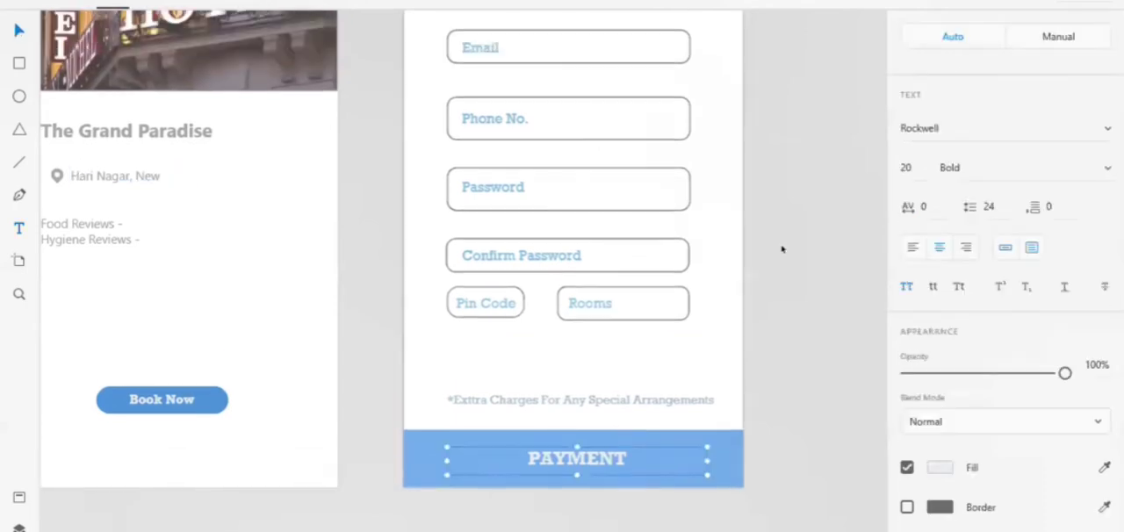
pyautogui.scroll(-5, 781, 249)
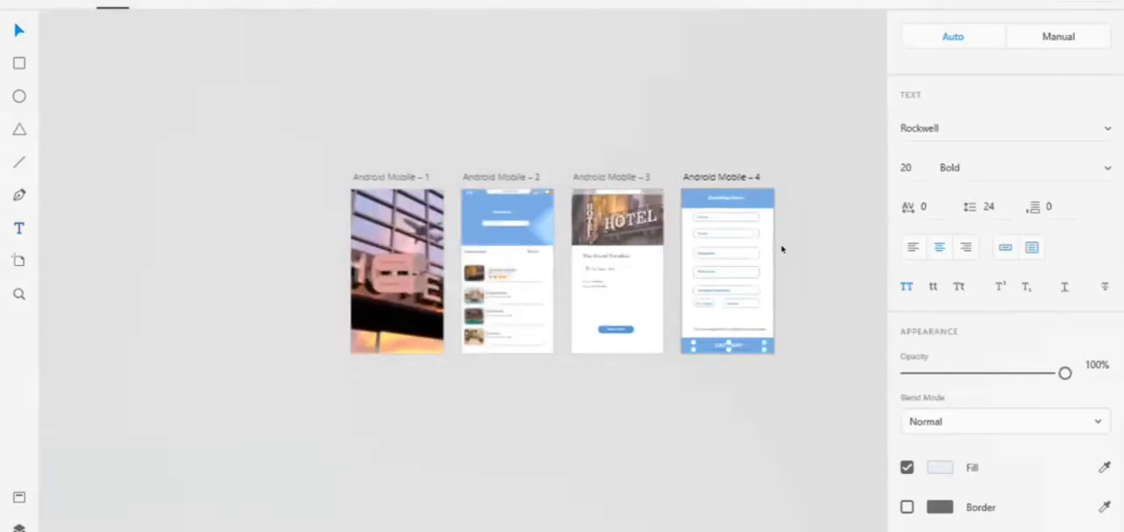
pyautogui.scroll(5, 782, 249)
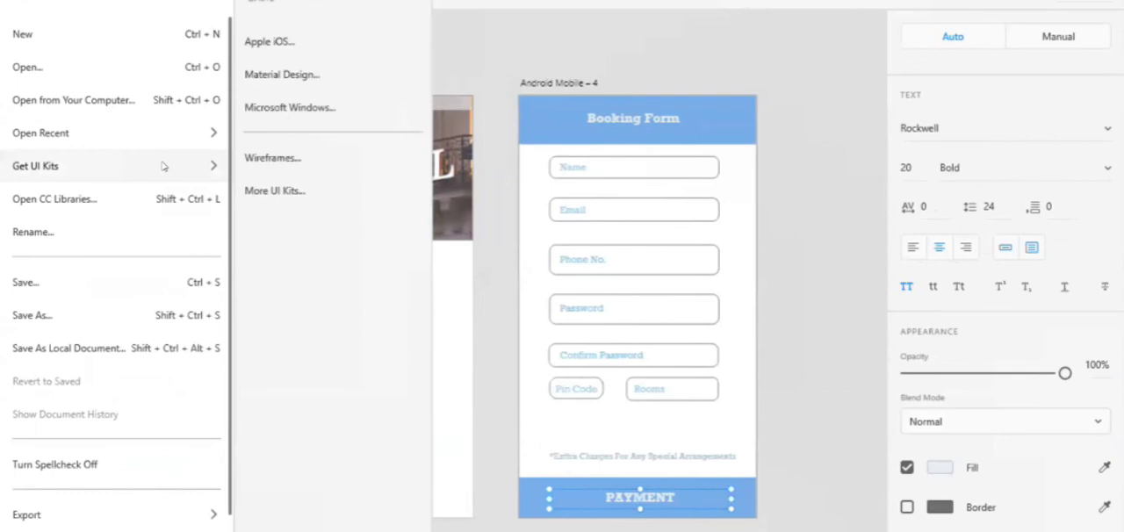
pyautogui.click(686, 26)
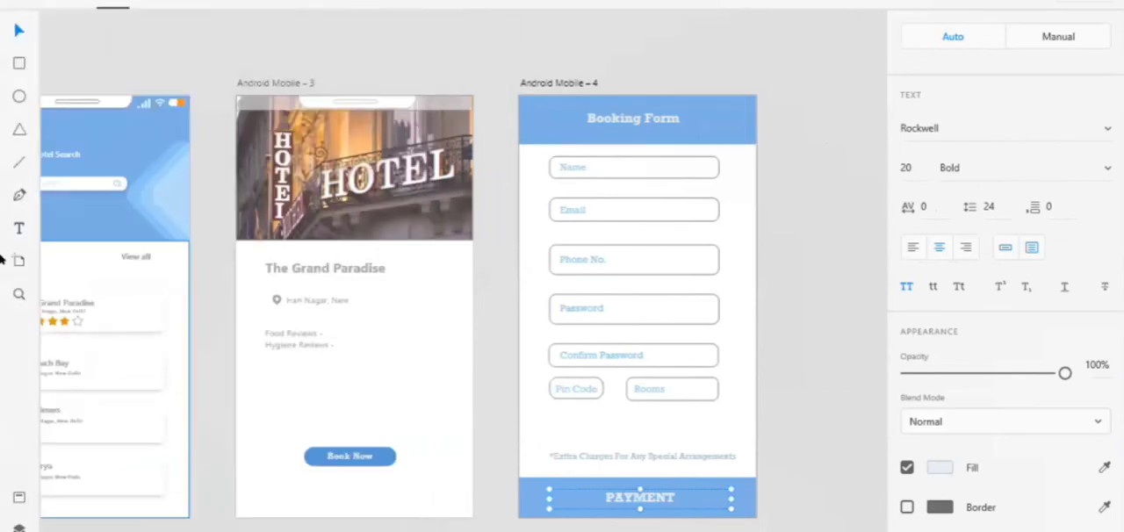
pyautogui.click(18, 2)
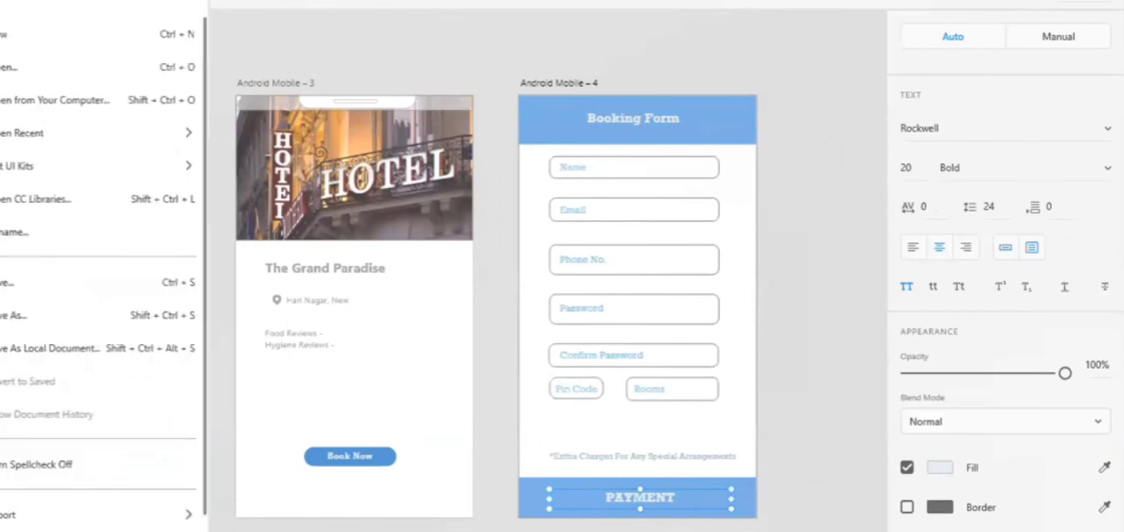
pyautogui.moveTo(103, 153)
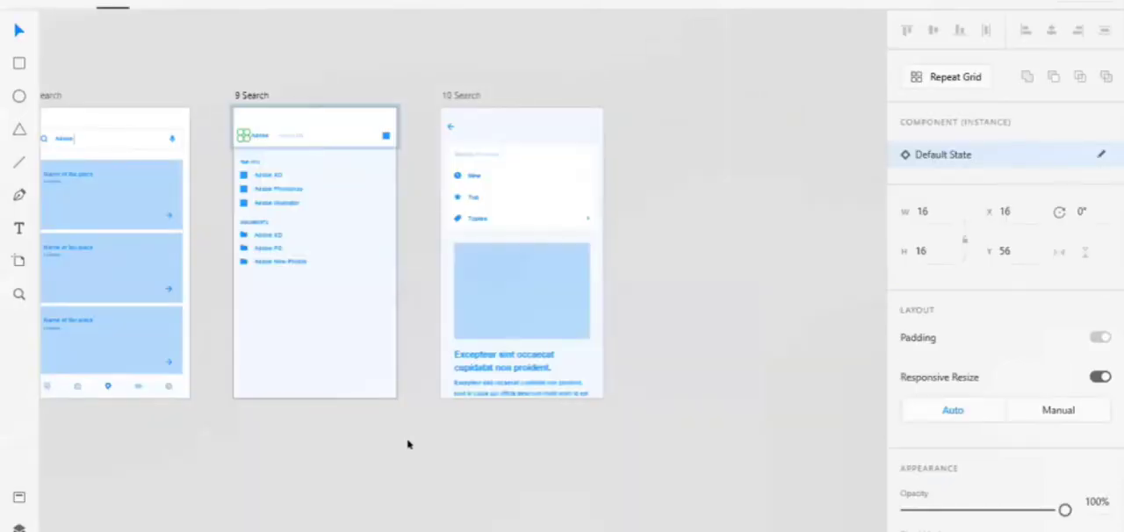
# Copy the back arrow icon from the kit's 10 Search screen and return to the hotel app design
pyautogui.click(407, 444)
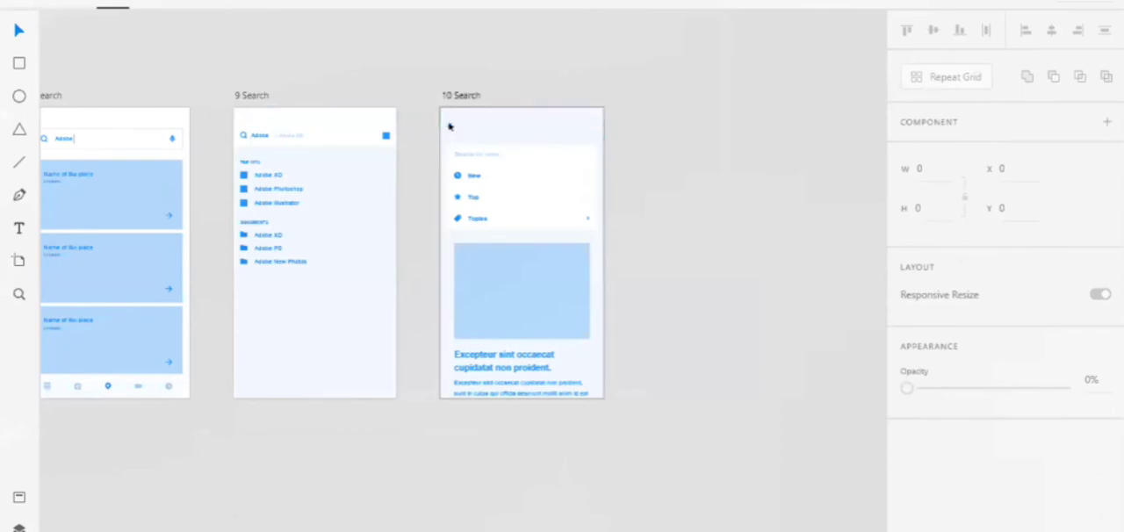
pyautogui.click(449, 126)
pyautogui.scroll(5, 448, 123)
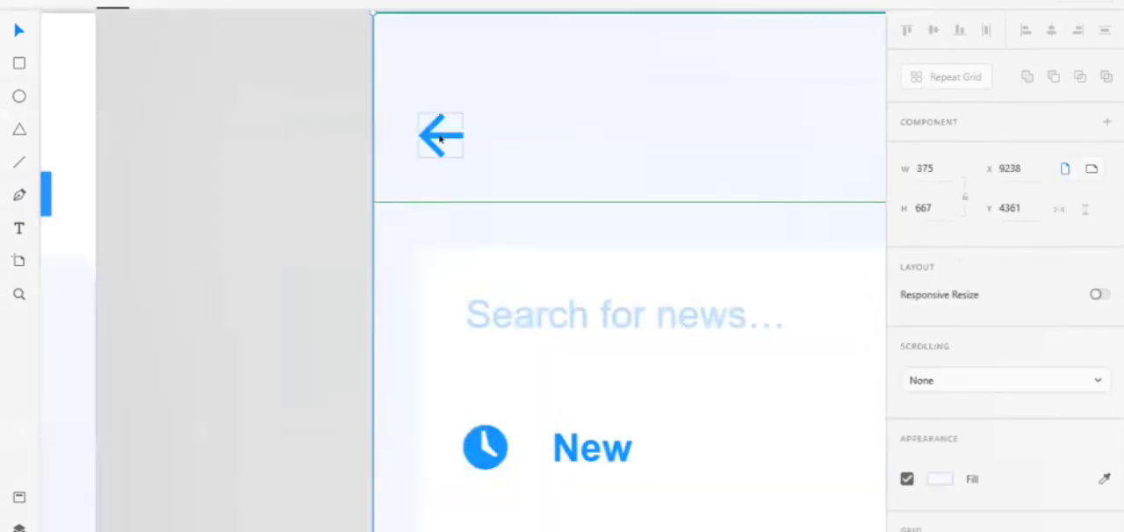
pyautogui.click(440, 138)
pyautogui.press('alt')
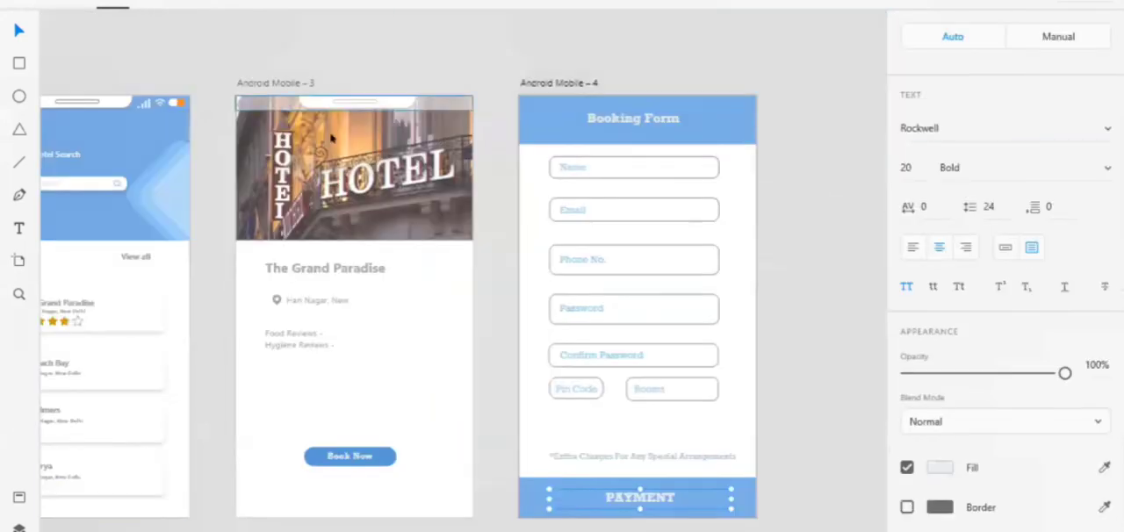
# Paste the back arrow onto the hotel photo of Android Mobile – 3 and enable its border
pyautogui.click(294, 141)
pyautogui.hotkey('ctrl', 'v')
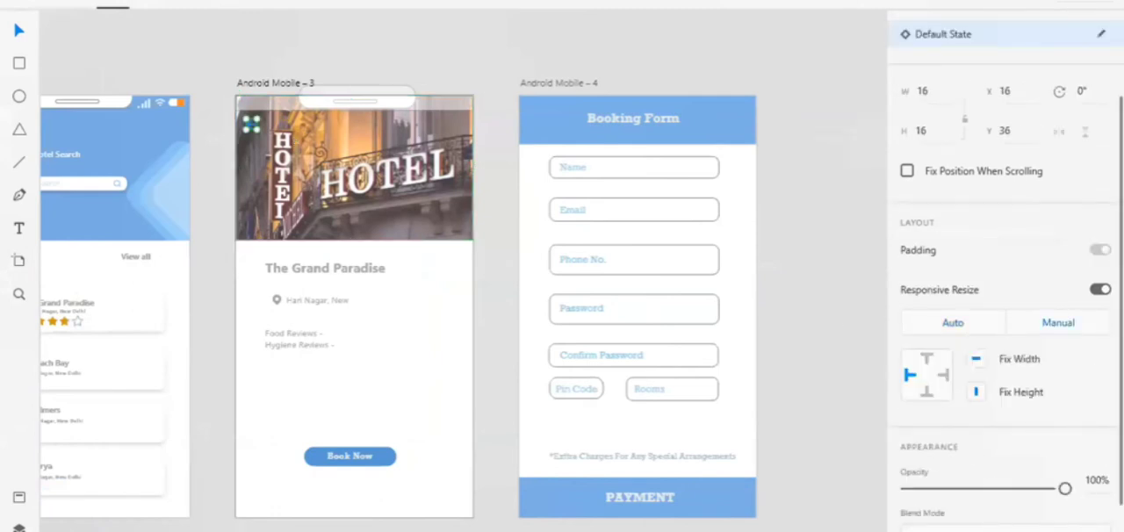
pyautogui.scroll(-3, 965, 391)
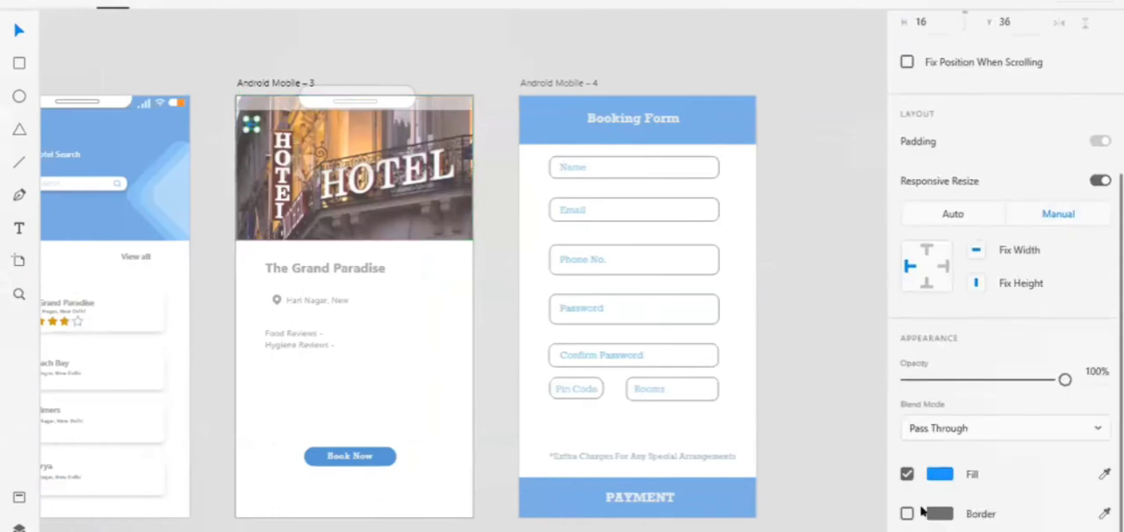
pyautogui.click(907, 514)
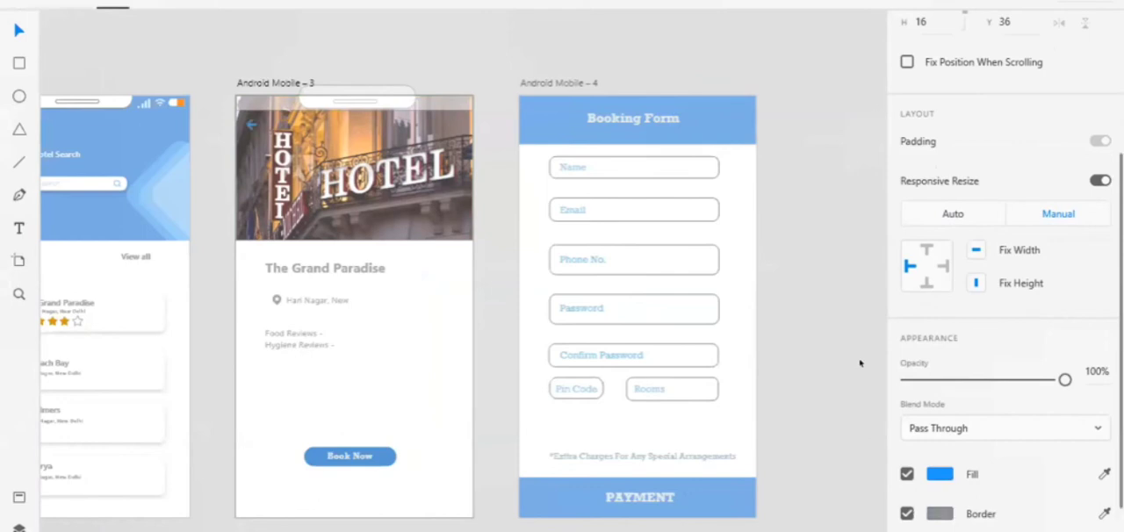
pyautogui.click(385, 52)
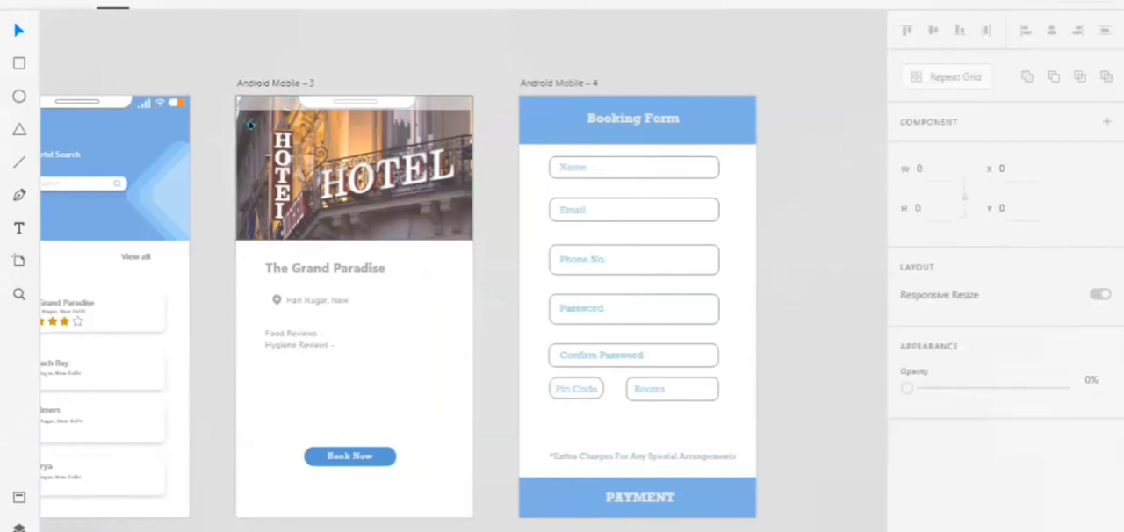
# Copy the back arrow into the Booking Form header and recolour it with the near-white fill #F4F7FB
pyautogui.click(251, 125)
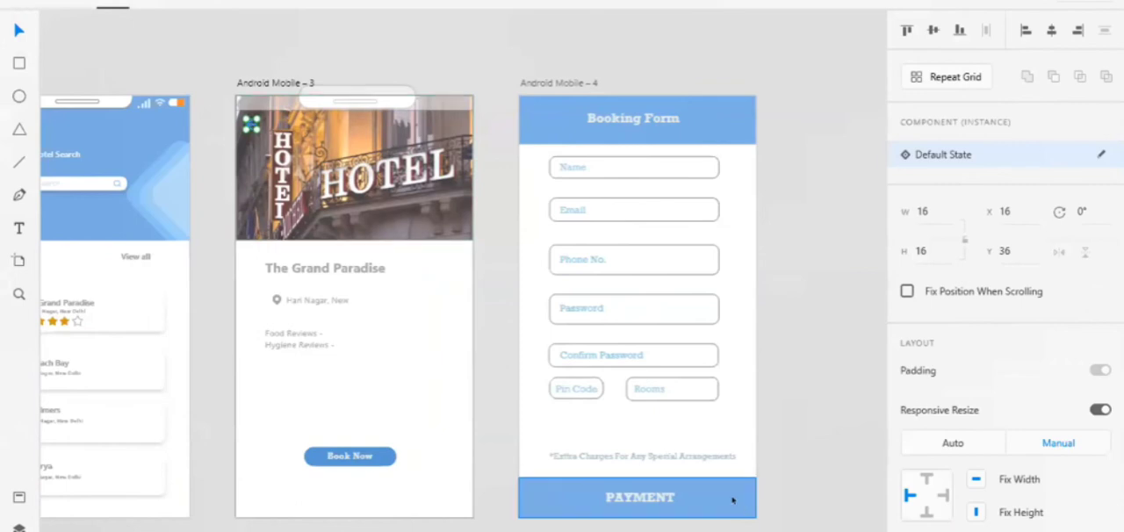
pyautogui.click(734, 500)
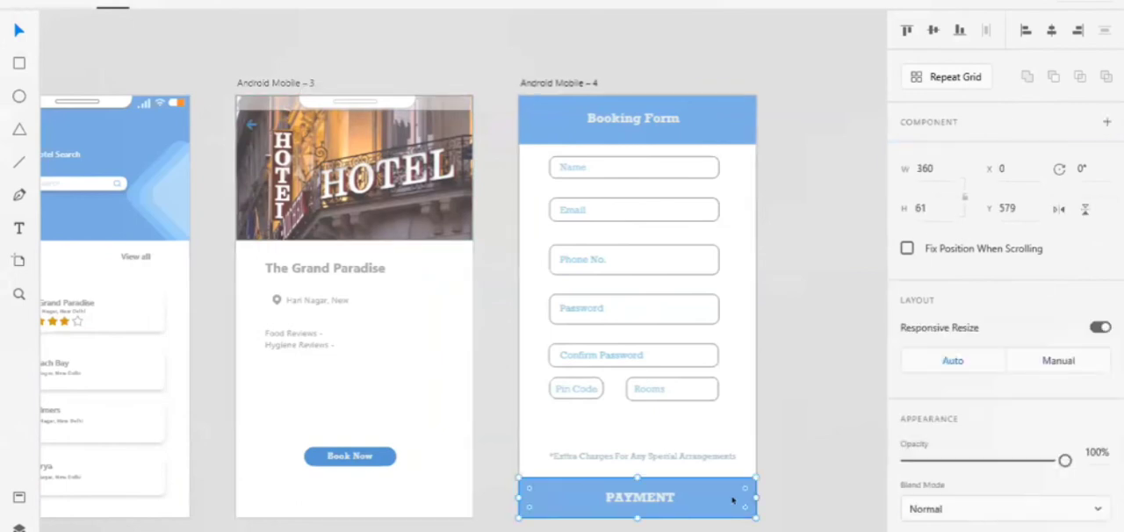
pyautogui.hotkey('ctrl', 'v')
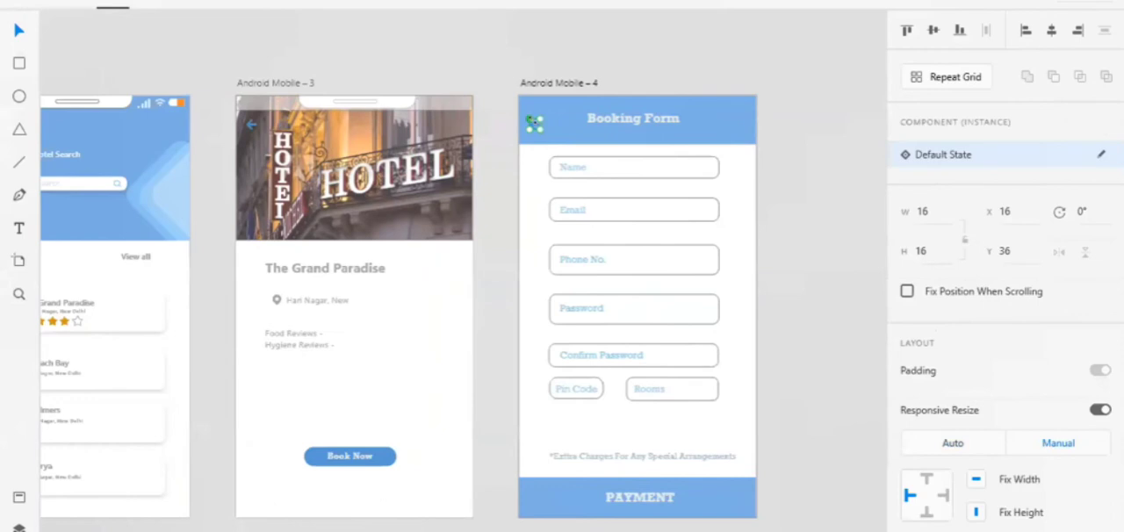
pyautogui.scroll(-4, 922, 446)
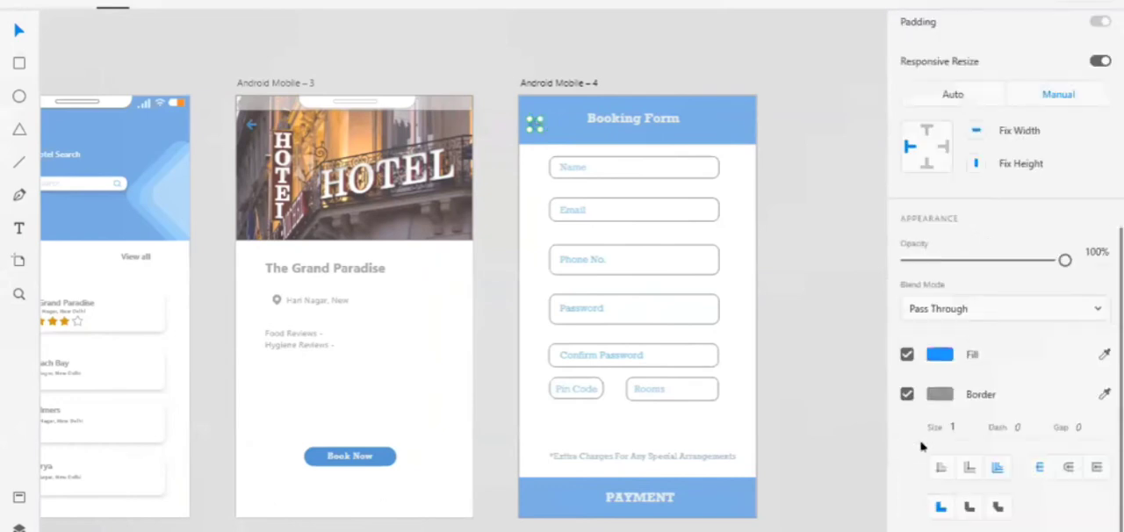
pyautogui.click(938, 354)
pyautogui.click(694, 260)
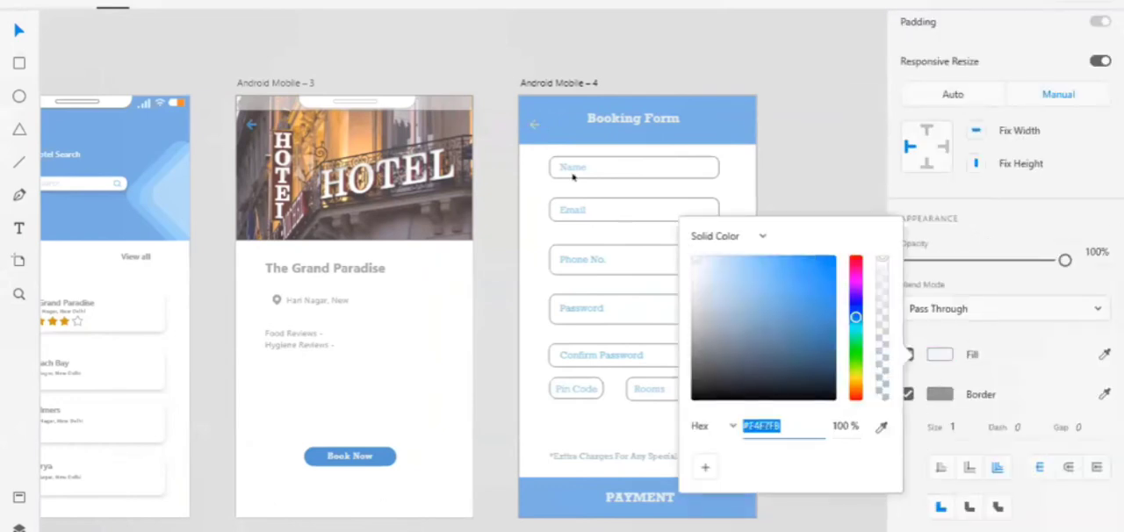
# Enlarge the back arrow in the Booking Form header and remove its border
pyautogui.moveTo(535, 124); pyautogui.dragTo(535, 105)
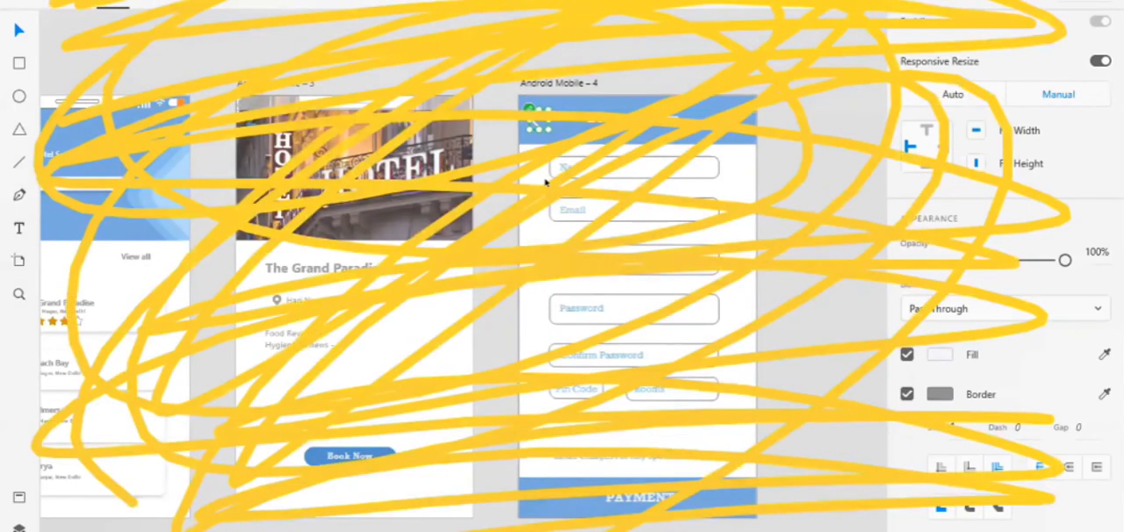
pyautogui.keyDown('ctrl'); pyautogui.scroll(5, 545, 181); pyautogui.keyUp('ctrl')
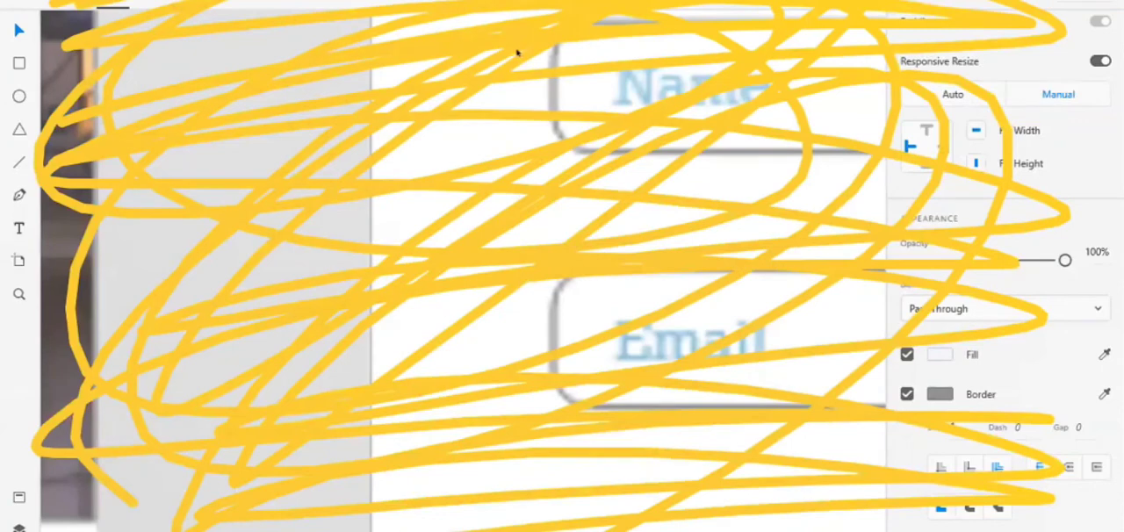
pyautogui.scroll(3, 527, 106)
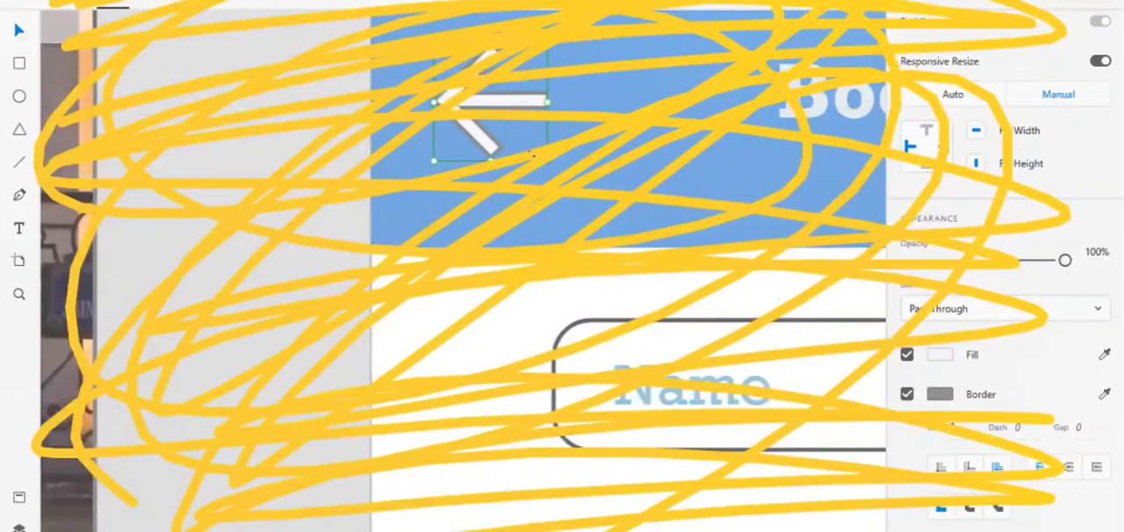
pyautogui.moveTo(539, 156); pyautogui.dragTo(535, 157)
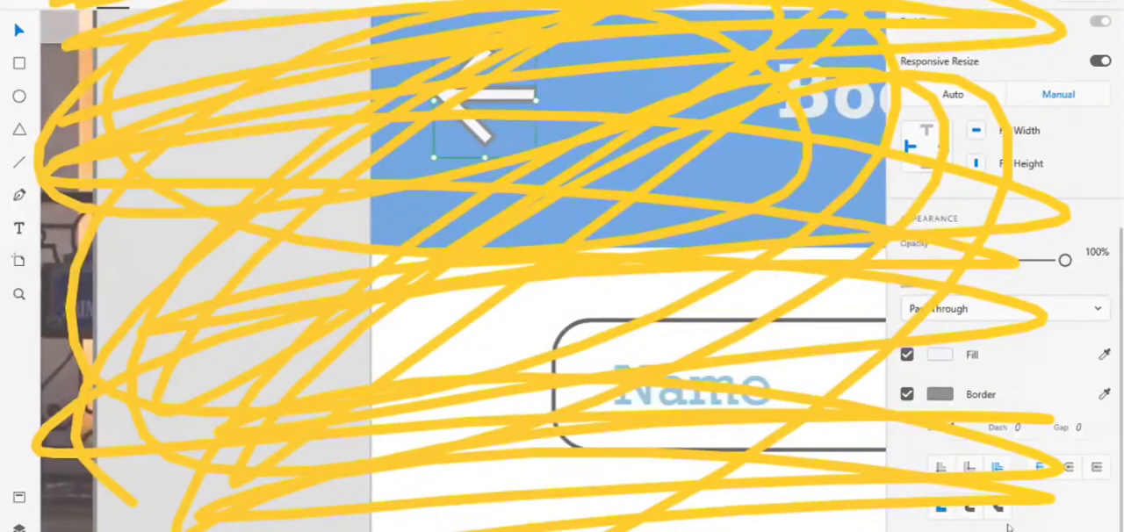
pyautogui.click(714, 210)
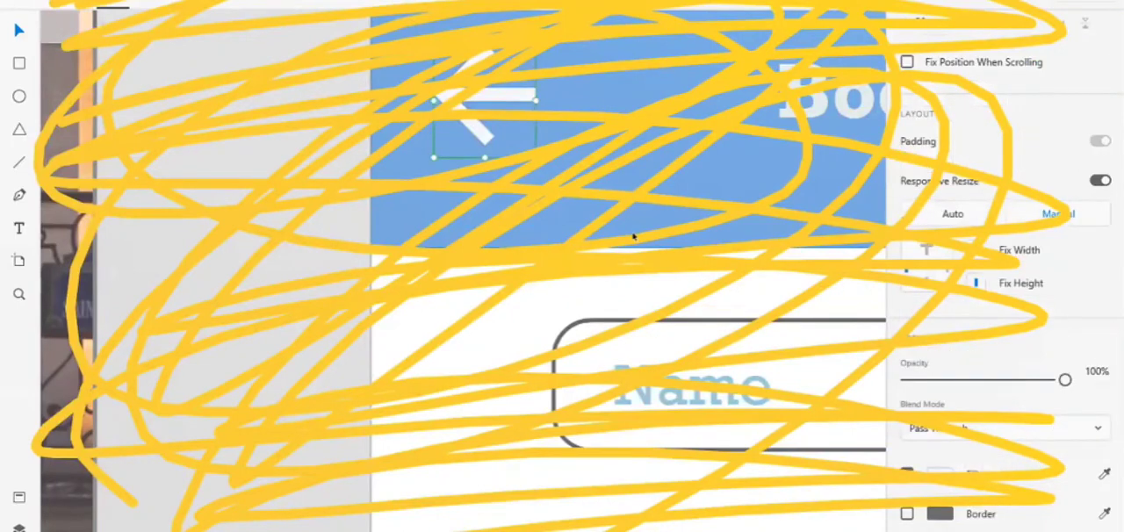
# Paste another 16 by 16 arrow onto the booking form and move it beside PAYMENT in the footer bar, at X 322, Y 604
pyautogui.scroll(-2, 633, 236)
pyautogui.scroll(-4, 632, 233)
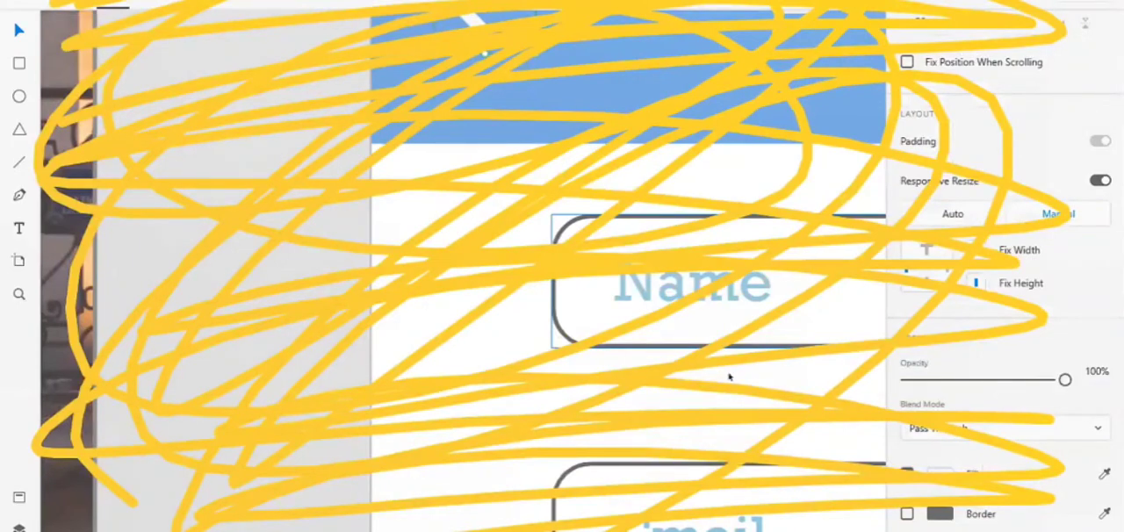
pyautogui.scroll(-5, 729, 376)
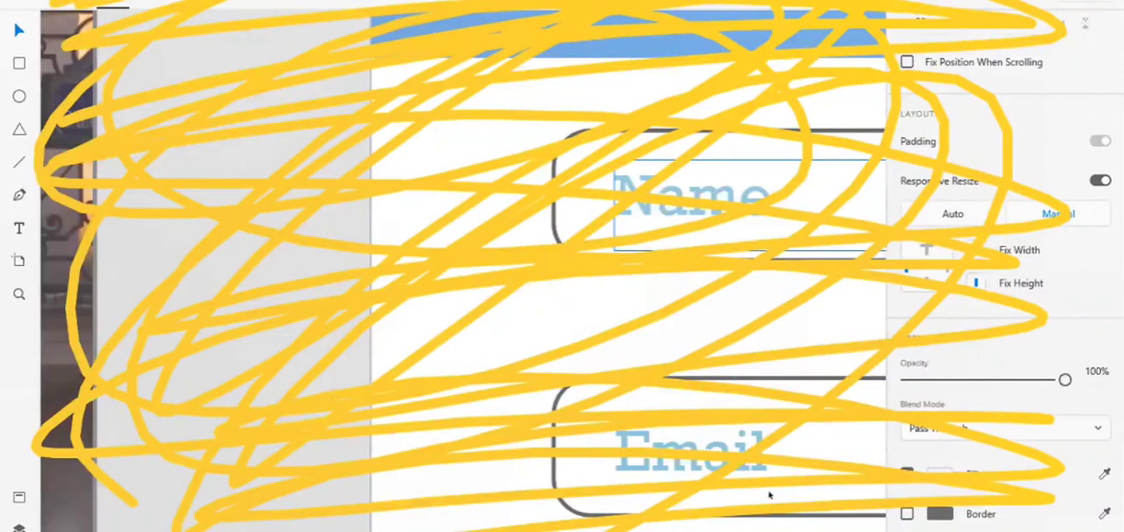
pyautogui.scroll(-10, 770, 497)
pyautogui.hscroll(6, 770, 496)
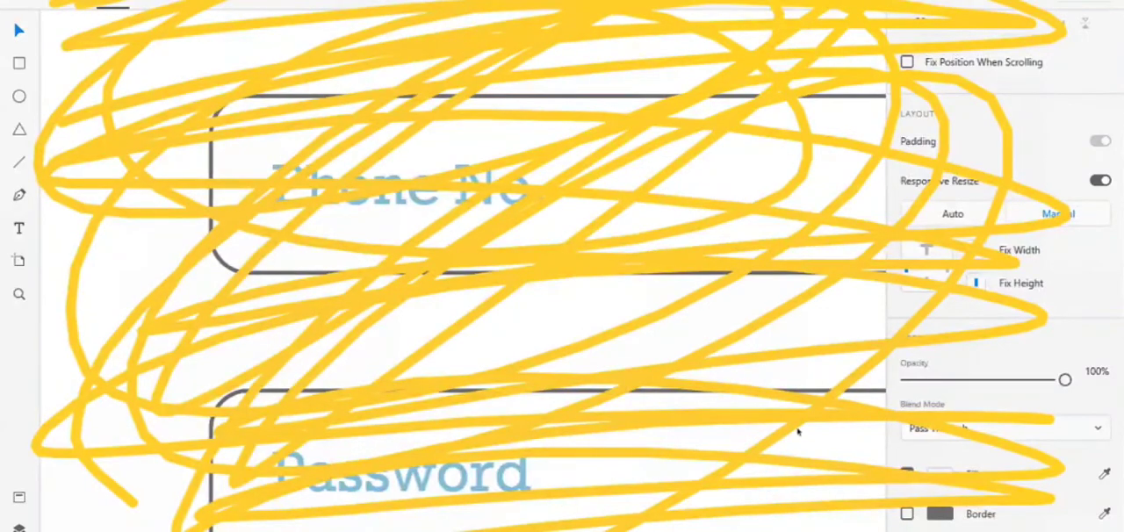
pyautogui.hotkey('ctrl', '0')
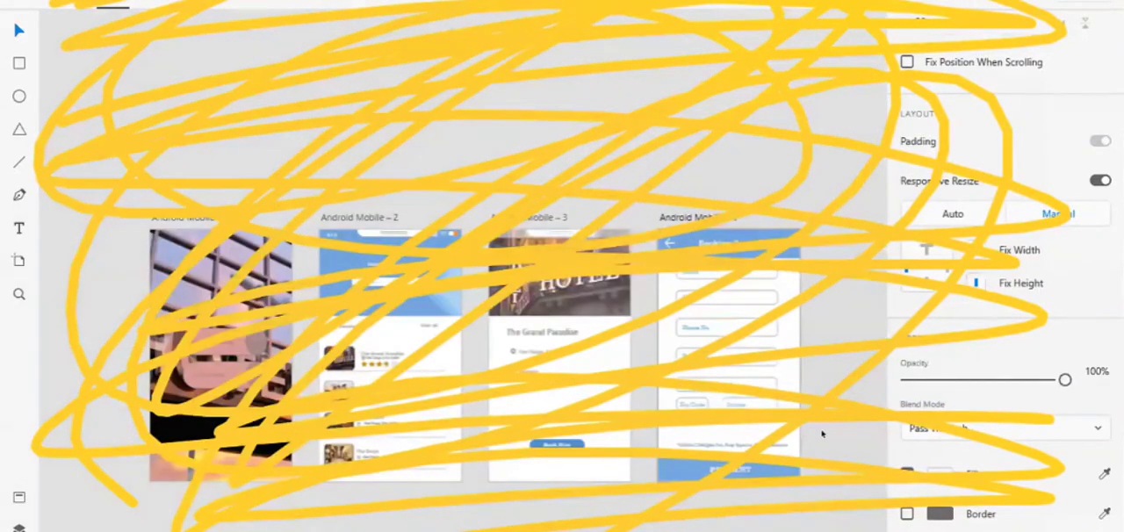
pyautogui.hotkey('ctrl', 'z')
pyautogui.hotkey('ctrl', 'v')
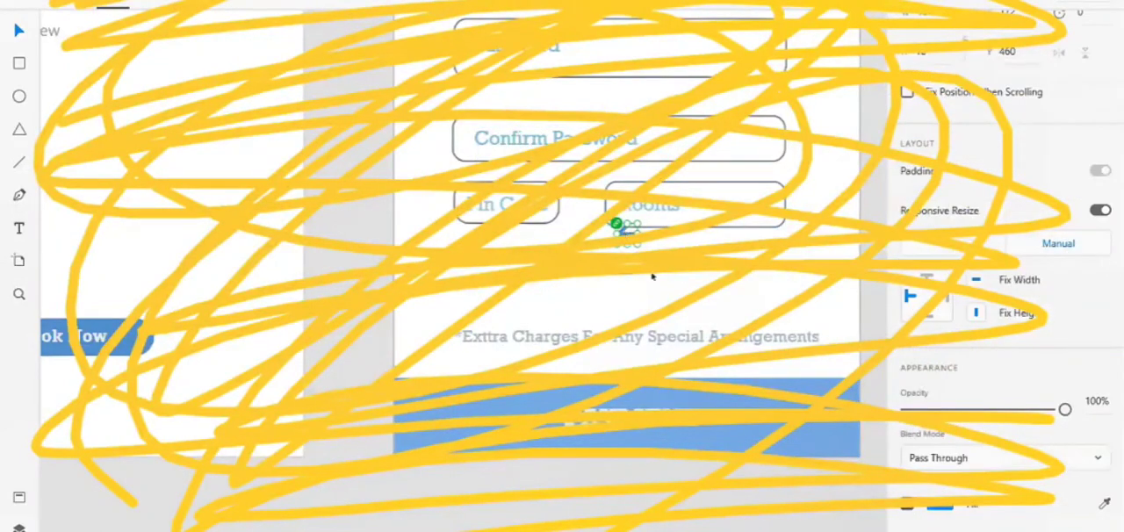
pyautogui.moveTo(626, 231); pyautogui.dragTo(823, 428)
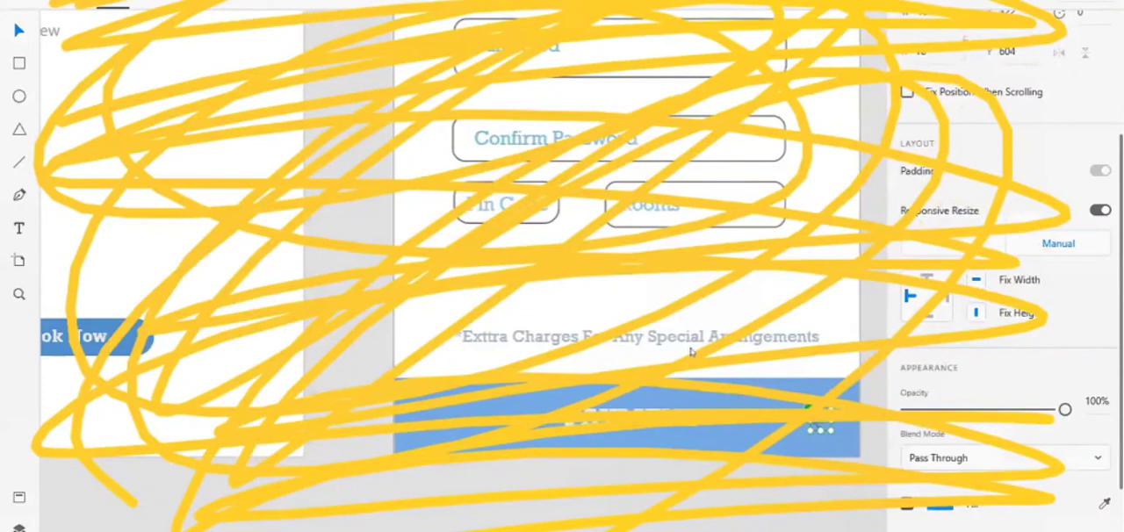
# Recolour the footer arrow near-white and rotate it to 179° so it points forward beside the PAYMENT text
pyautogui.click(940, 505)
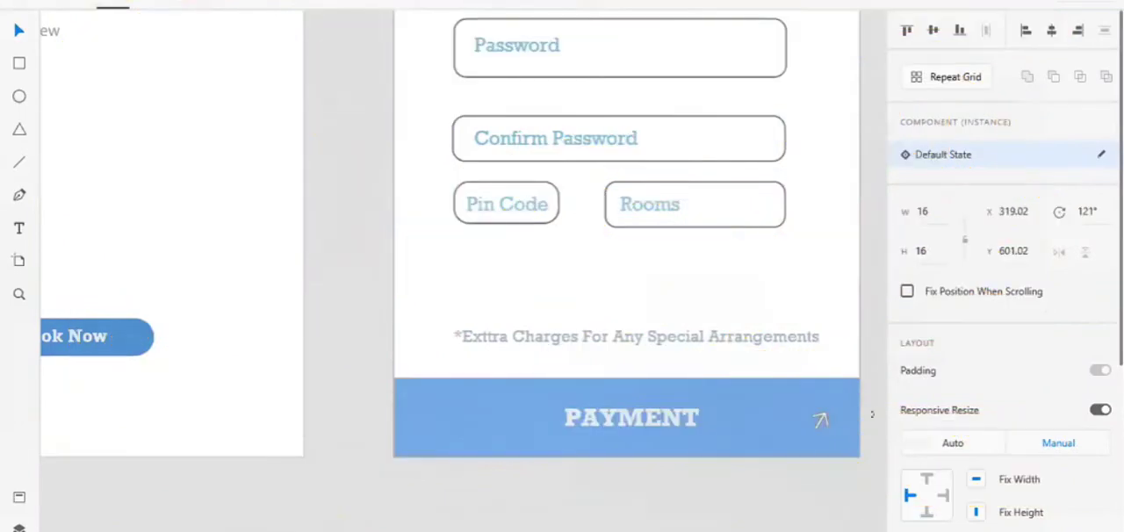
pyautogui.moveTo(872, 414); pyautogui.dragTo(886, 470)
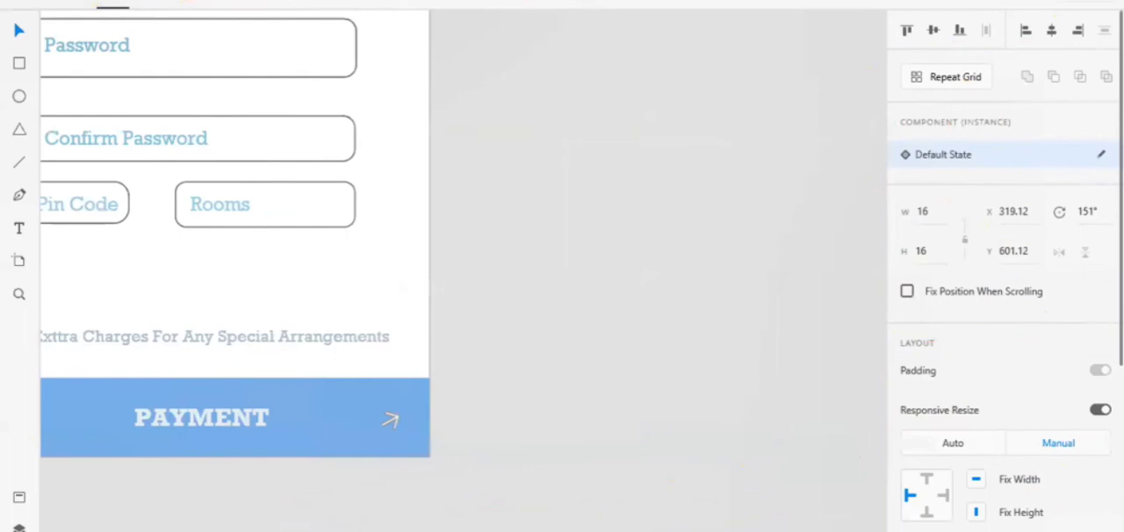
pyautogui.moveTo(886, 470); pyautogui.dragTo(887, 470)
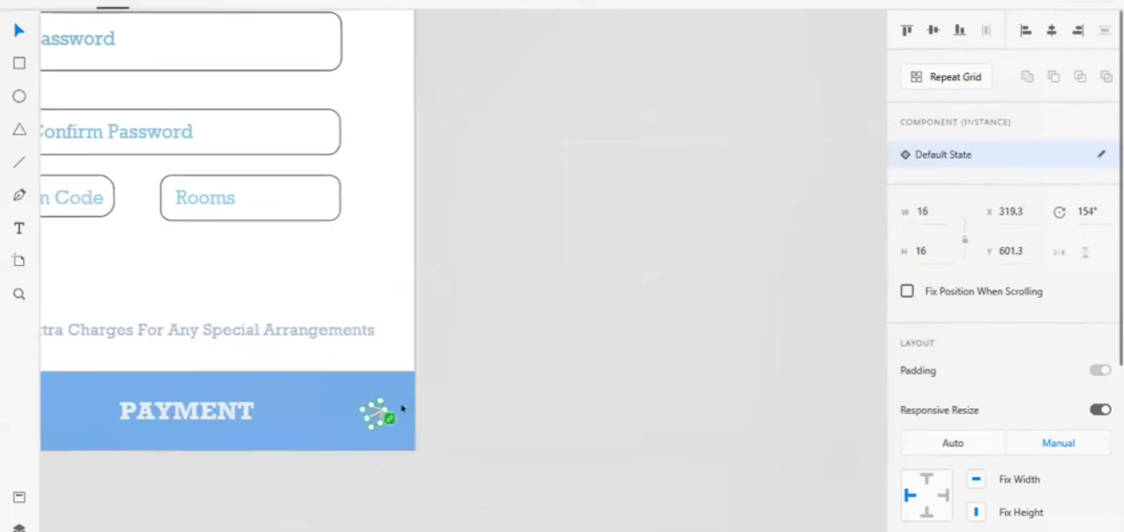
pyautogui.moveTo(404, 431); pyautogui.dragTo(475, 448)
pyautogui.hscroll(-3, 599, 435)
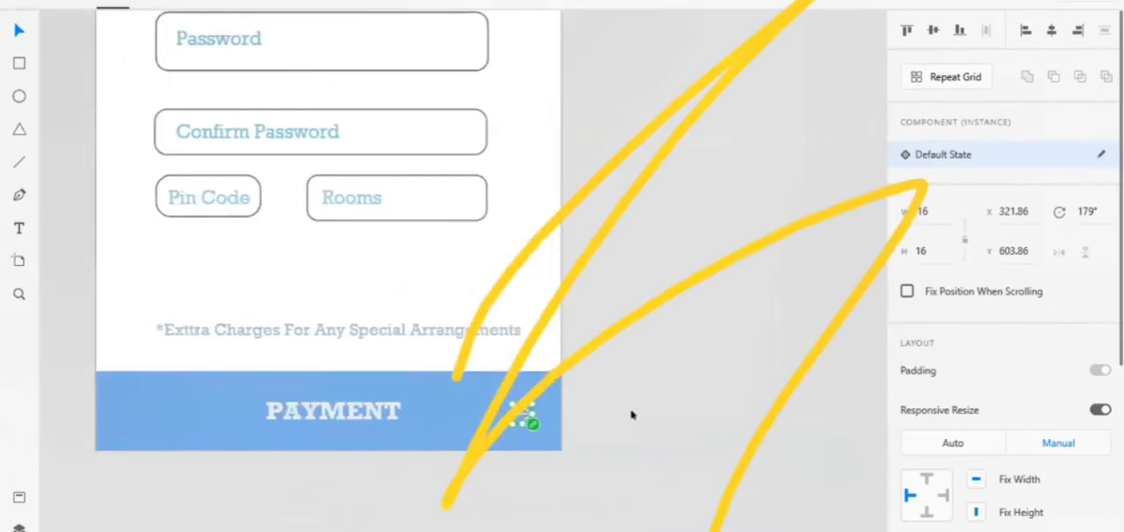
pyautogui.scroll(-2, 631, 415)
pyautogui.scroll(3, 631, 415)
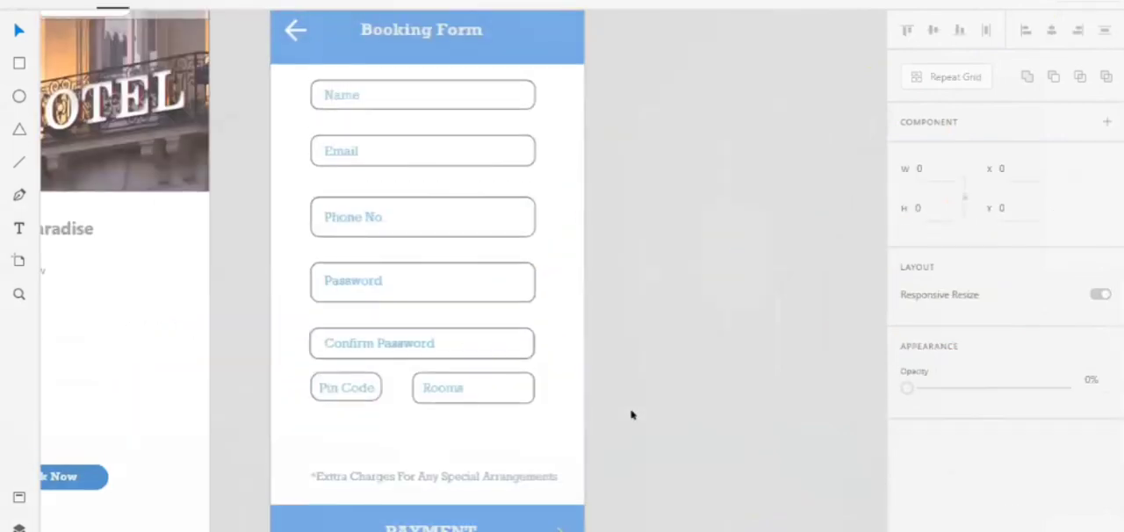
pyautogui.scroll(1, 630, 415)
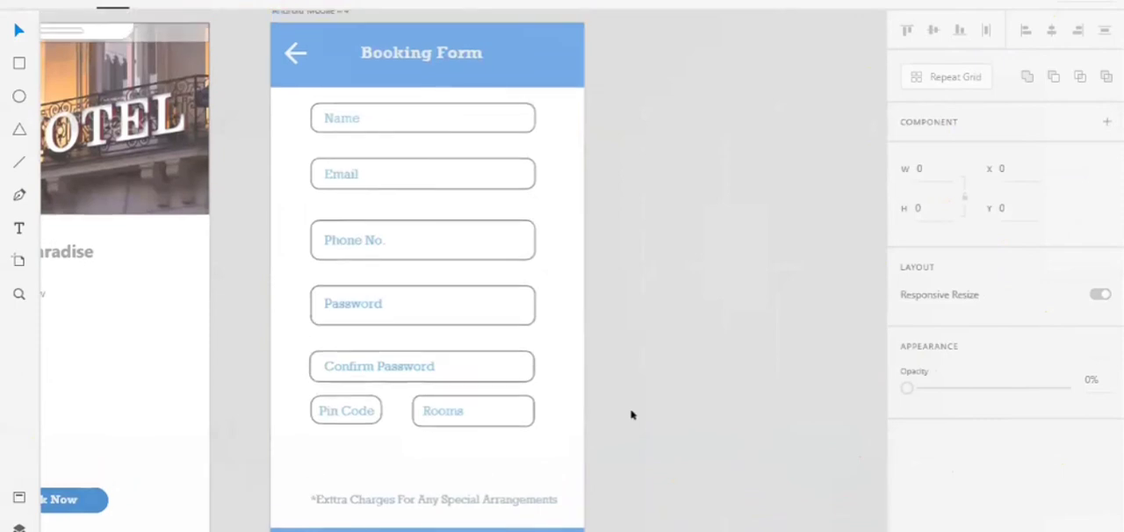
# Open the recent document Wires - Mobile.xd
pyautogui.scroll(-2, 631, 415)
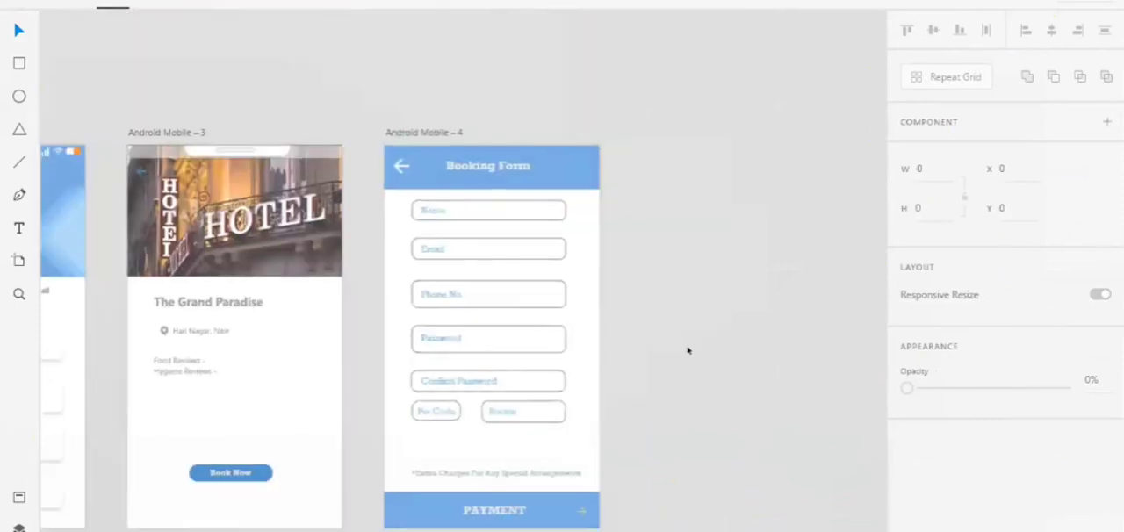
pyautogui.hscroll(5, 425, 264)
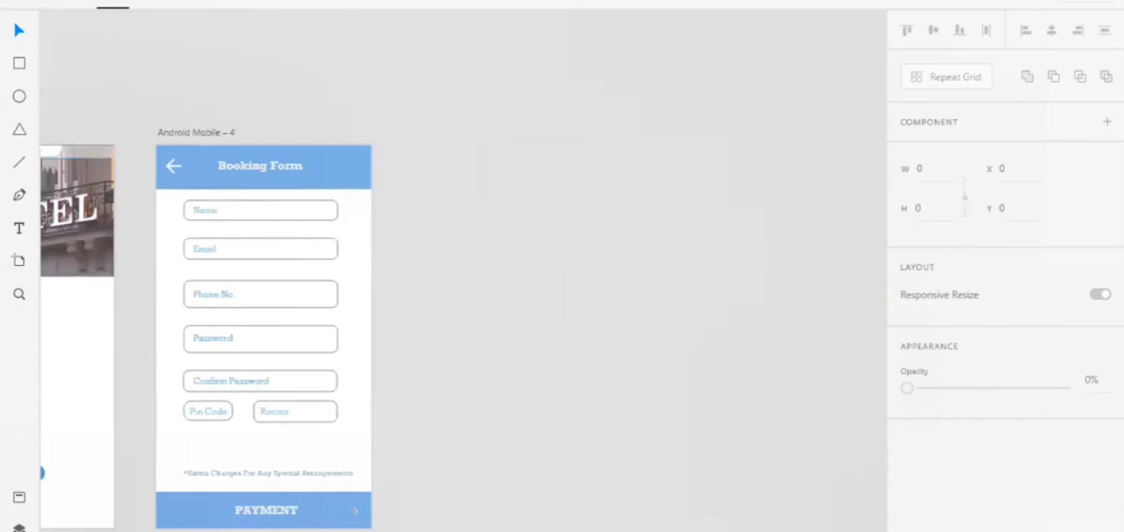
pyautogui.click(19, 3)
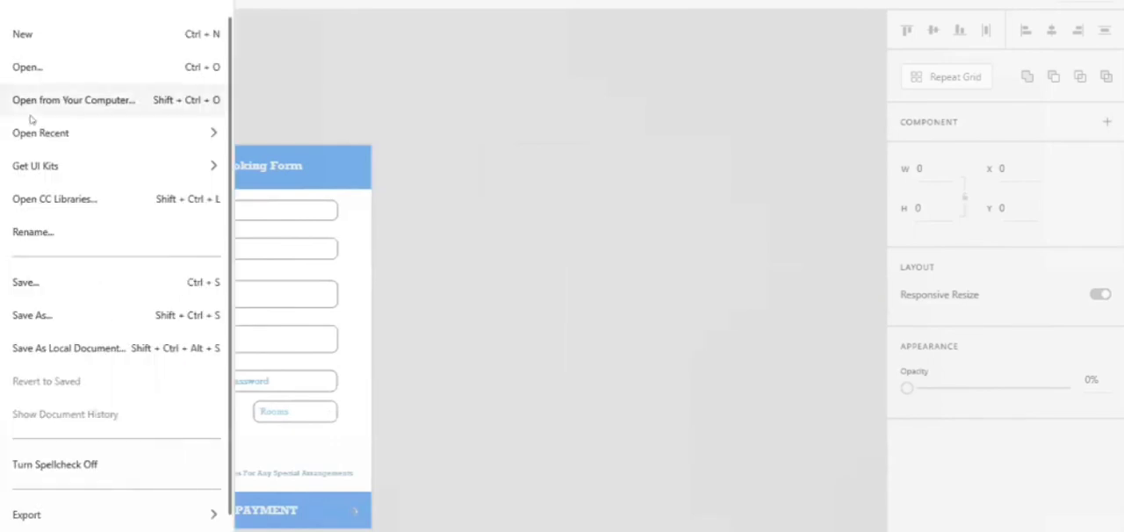
pyautogui.moveTo(34, 155)
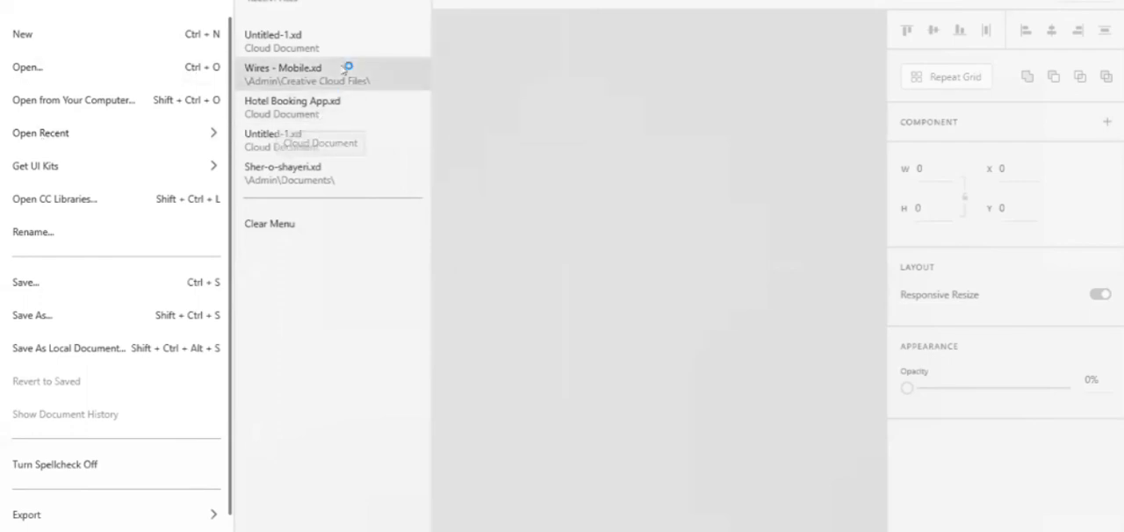
pyautogui.click(344, 73)
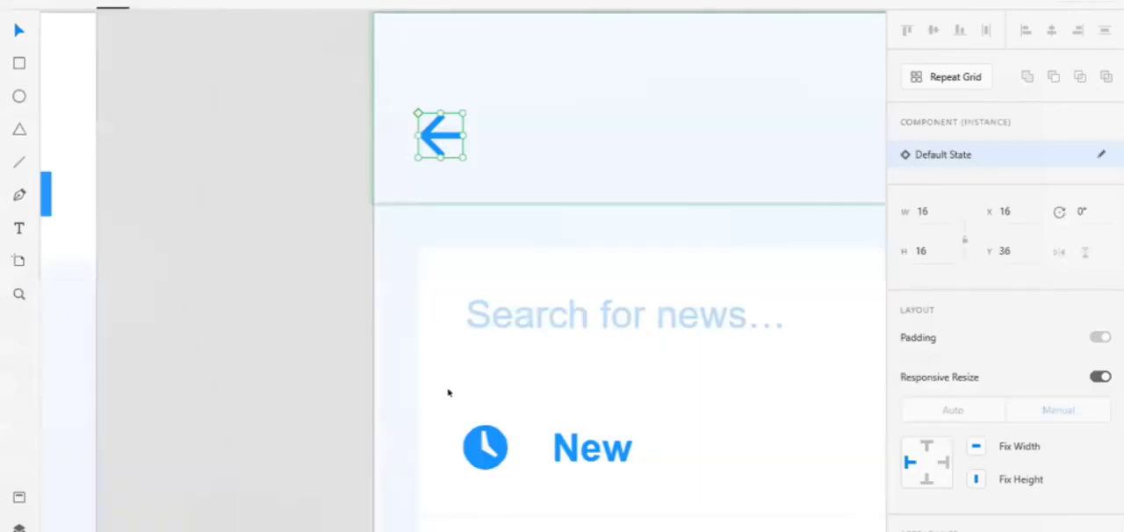
pyautogui.scroll(-5, 448, 393)
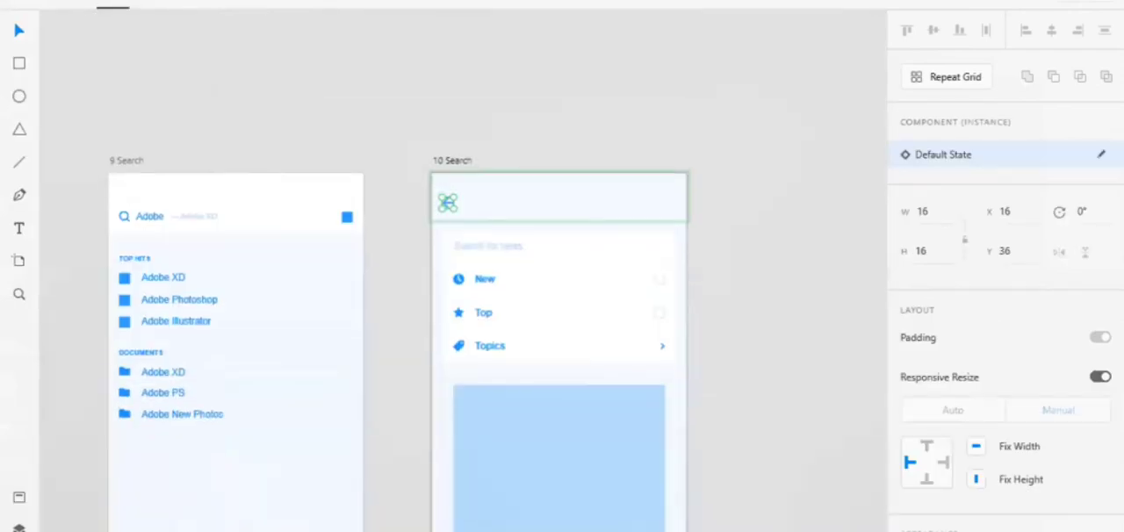
# Open the recent document Hotel Booking App.xd and bring its payment screens into view
pyautogui.click(21, 3)
pyautogui.moveTo(121, 145)
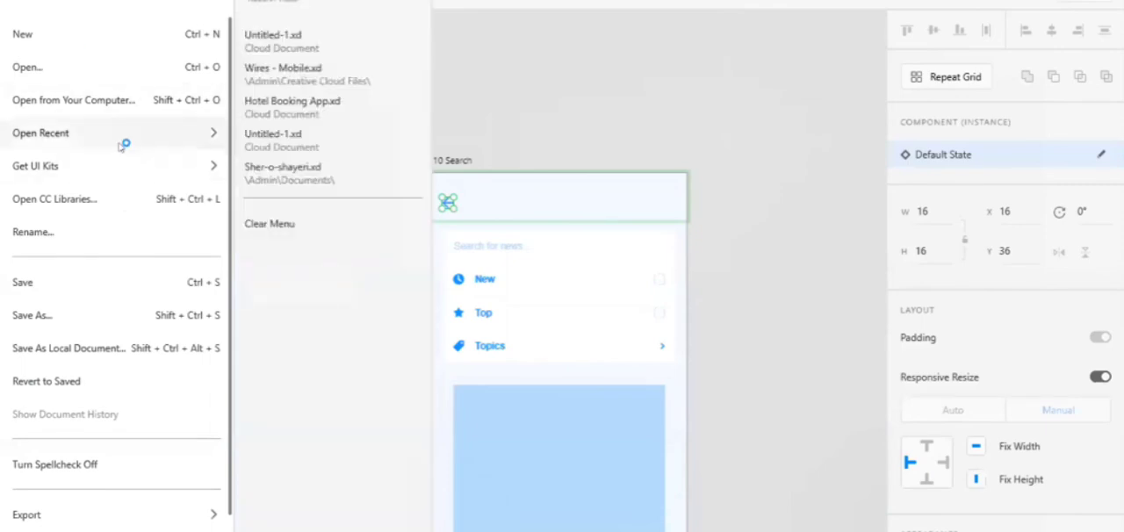
pyautogui.click(321, 104)
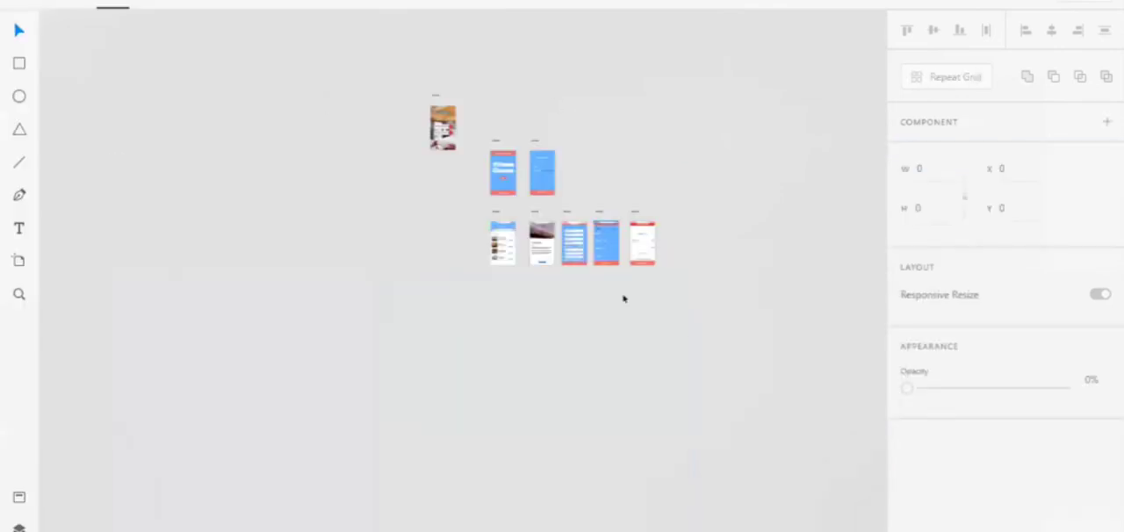
pyautogui.scroll(5, 624, 299)
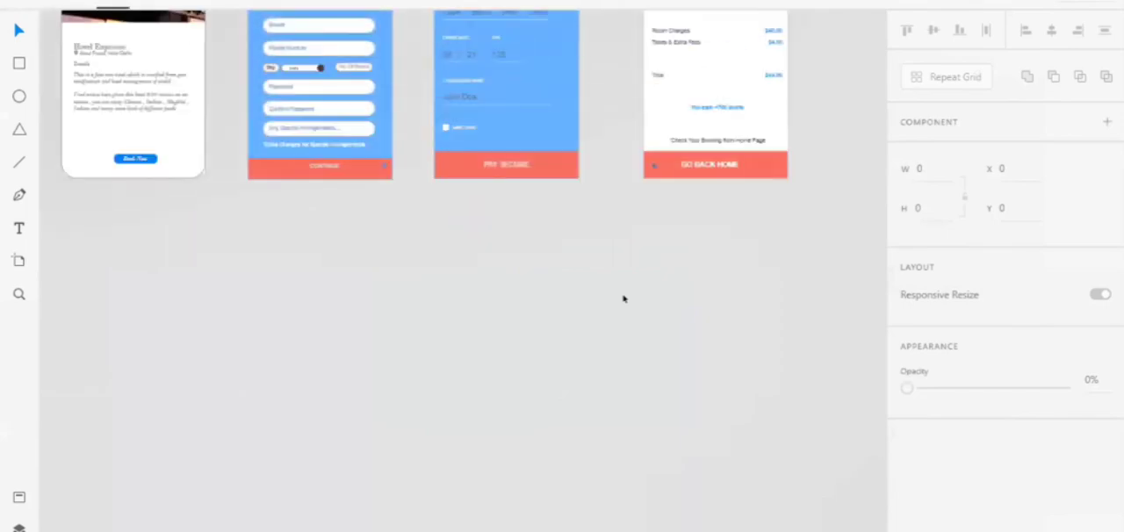
pyautogui.scroll(5, 583, 269)
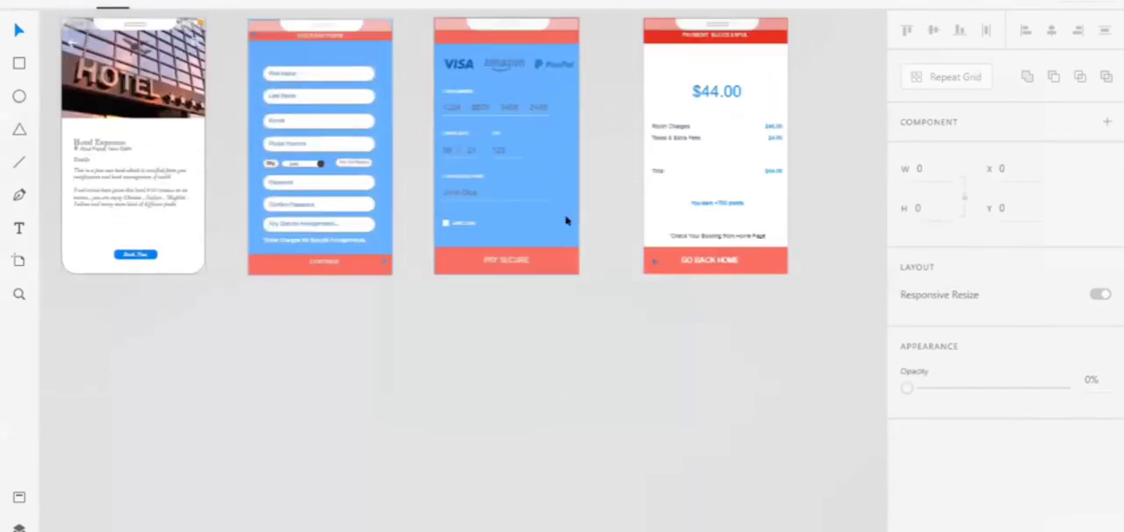
# Copy the card payment artboard with the PAY SECURE bar from Hotel Booking App into Untitled-1, beside the Booking Form
pyautogui.click(567, 220)
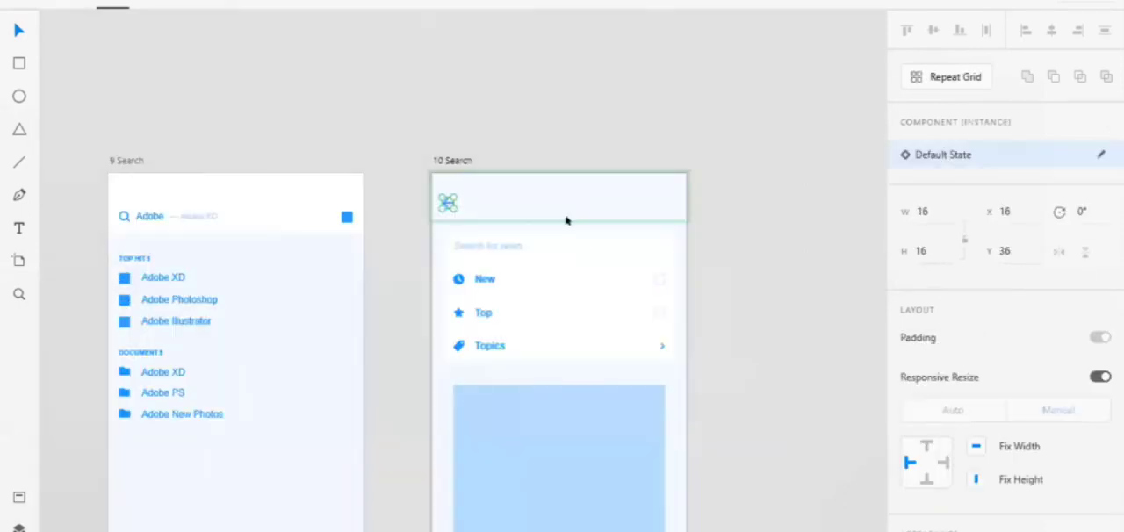
pyautogui.hotkey('alt', 'Tab')
pyautogui.hotkey('alt', 'Tab')
pyautogui.hotkey('alt', 'Tab')
pyautogui.hotkey('alt', 'Tab')
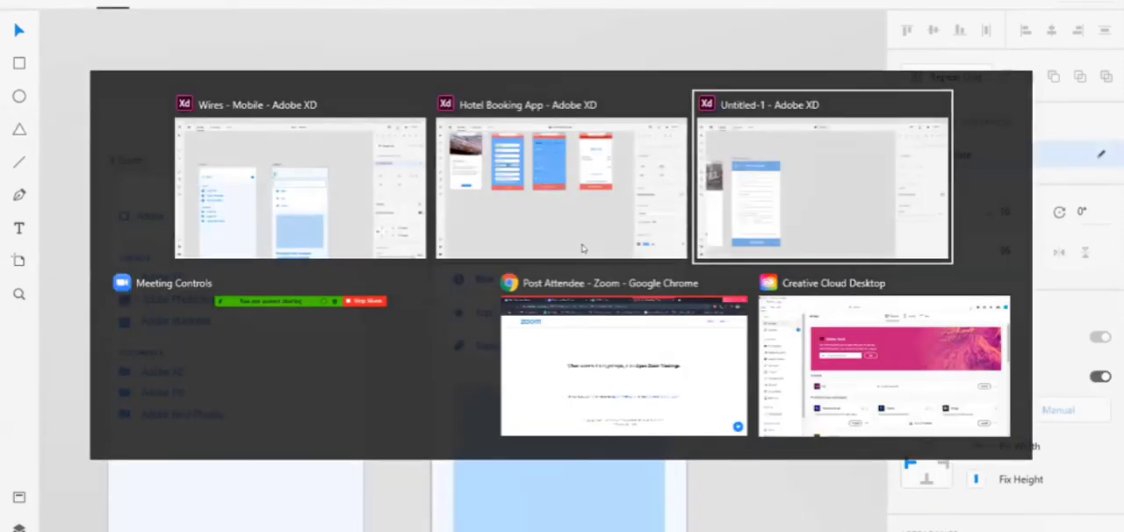
pyautogui.hotkey('alt', 'Tab')
pyautogui.hotkey('alt', 'Tab')
pyautogui.hotkey('alt', 'Tab')
pyautogui.hotkey('alt', 'Tab')
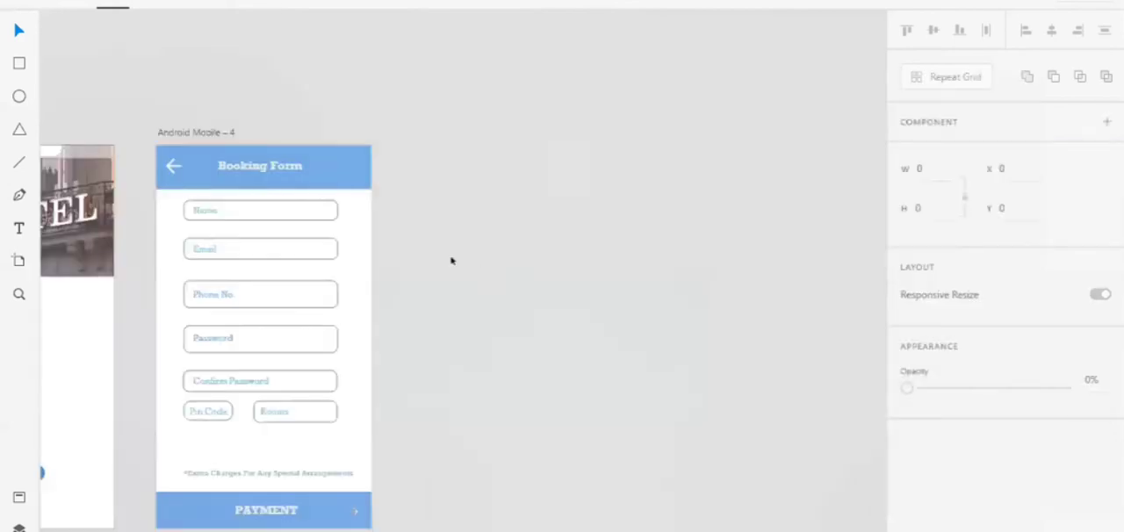
pyautogui.hotkey('ctrl', 'v')
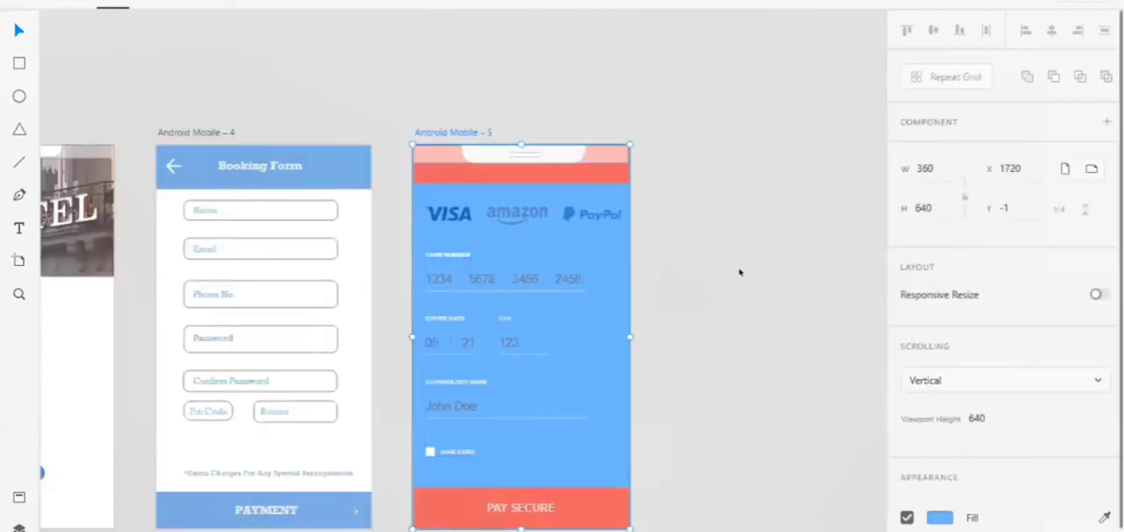
pyautogui.click(734, 272)
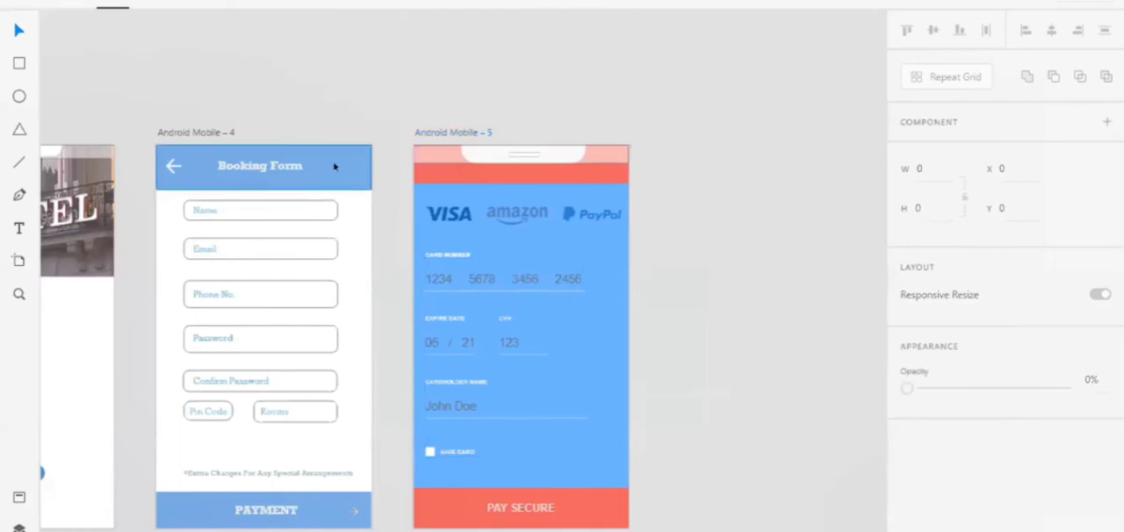
pyautogui.click(334, 166)
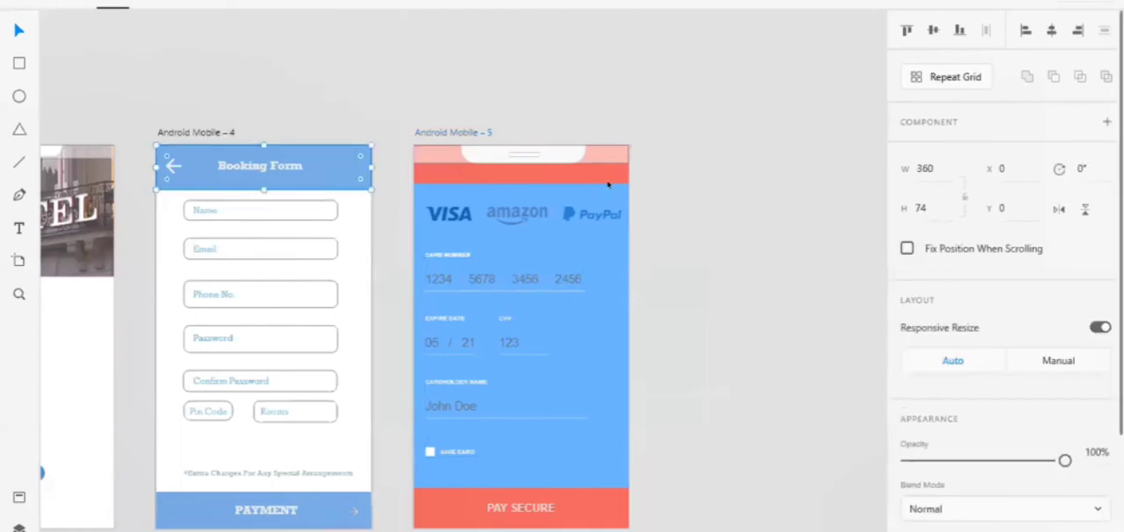
pyautogui.click(672, 272)
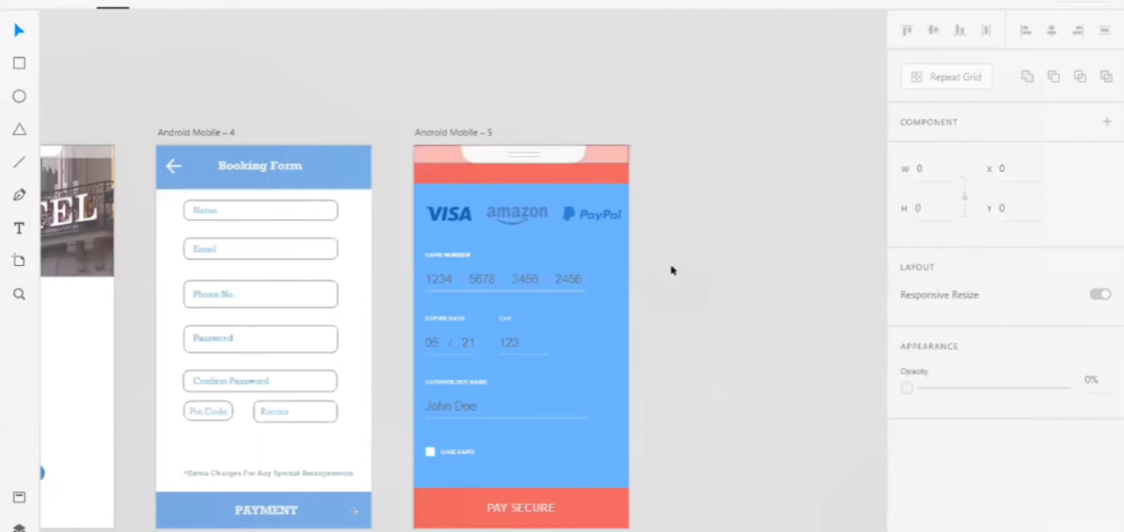
# Try to copy the Payment Successful artboard from Hotel Booking App into Untitled-1, and delete the artboard that gets pasted
pyautogui.scroll(-1, 672, 270)
pyautogui.hscroll(3, 672, 271)
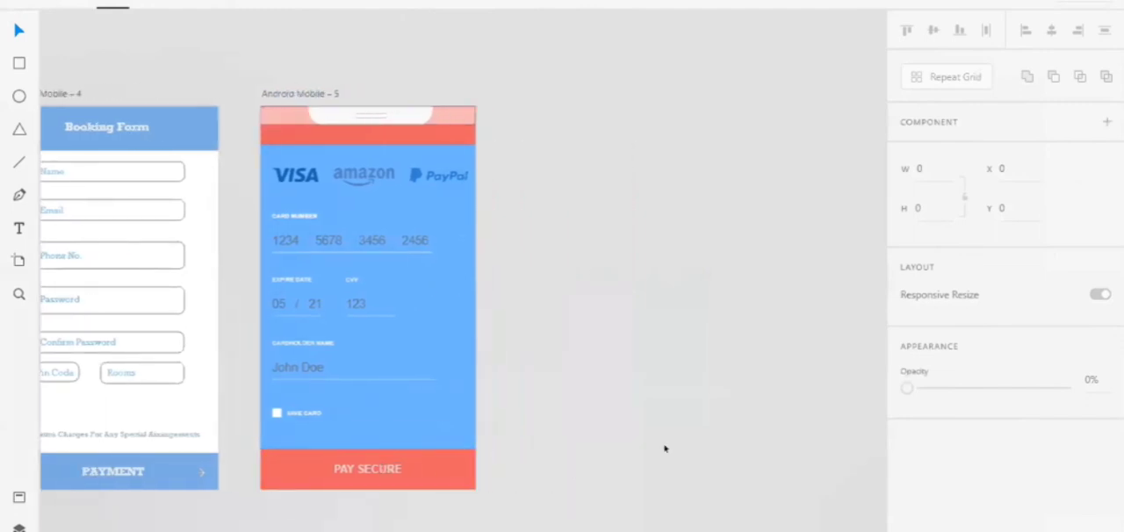
pyautogui.hscroll(2, 665, 449)
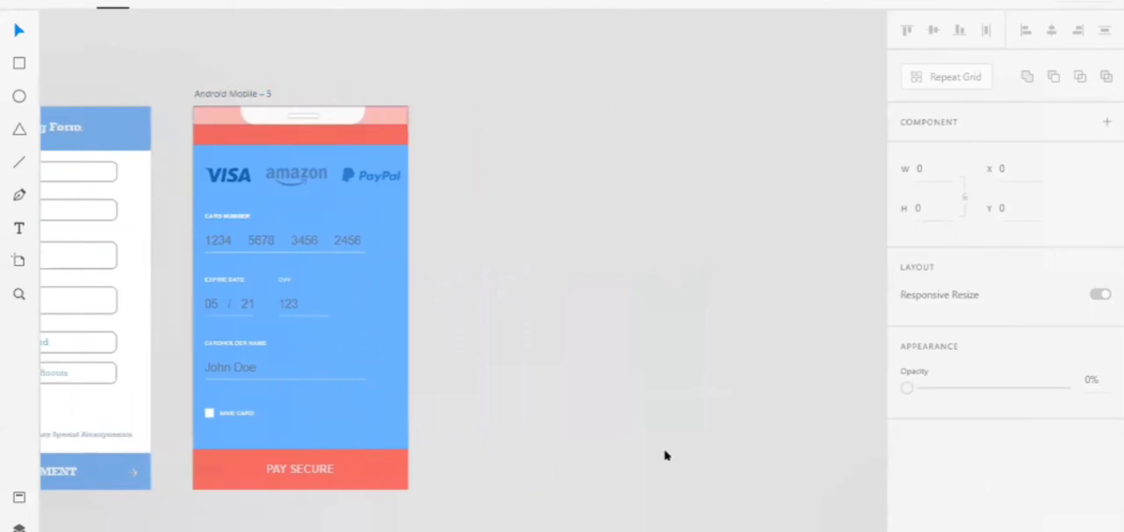
pyautogui.hotkey('alt', 'Tab')
pyautogui.hotkey('alt', 'Tab')
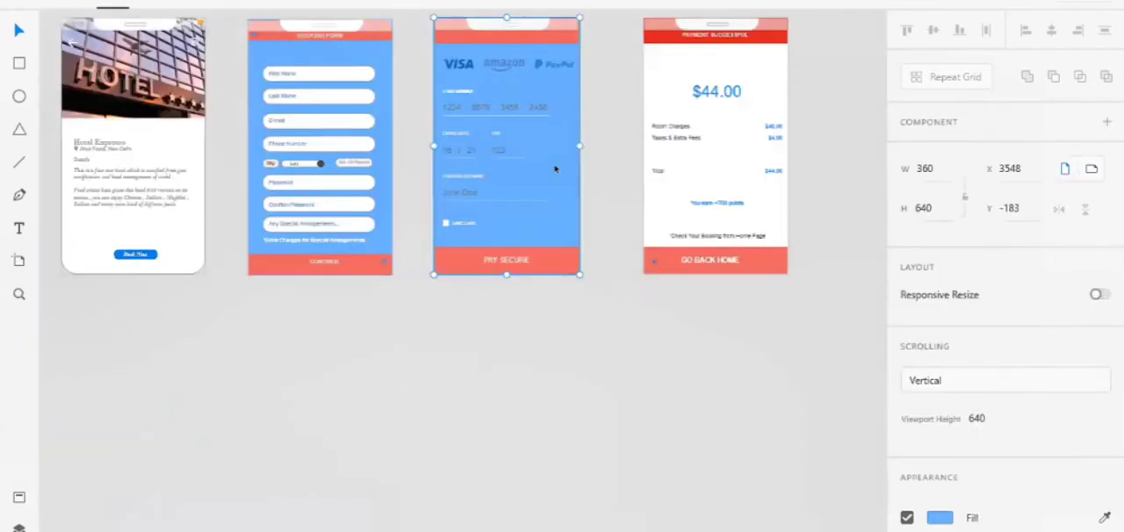
pyautogui.click(672, 207)
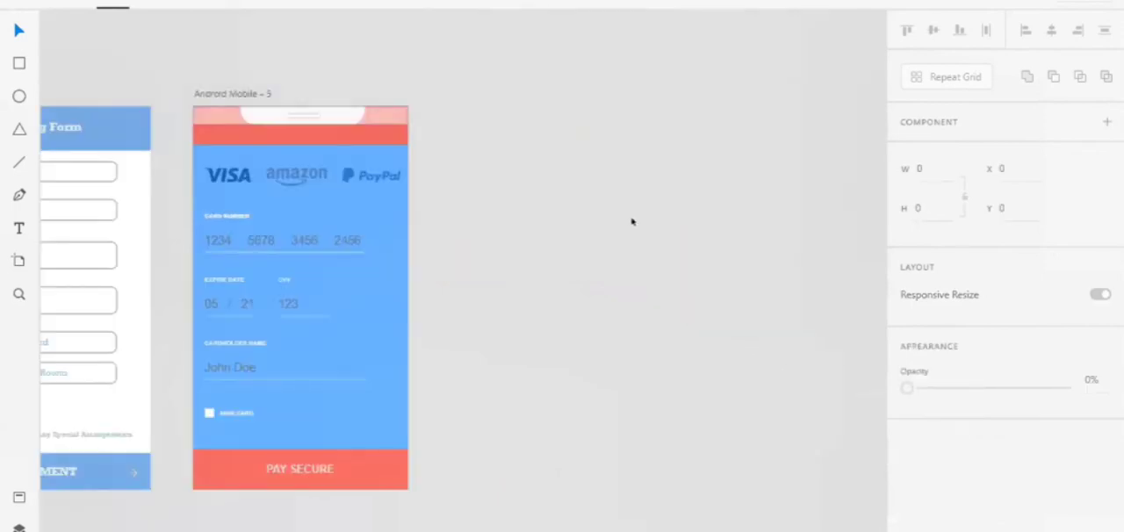
pyautogui.hotkey('ctrl', 'v')
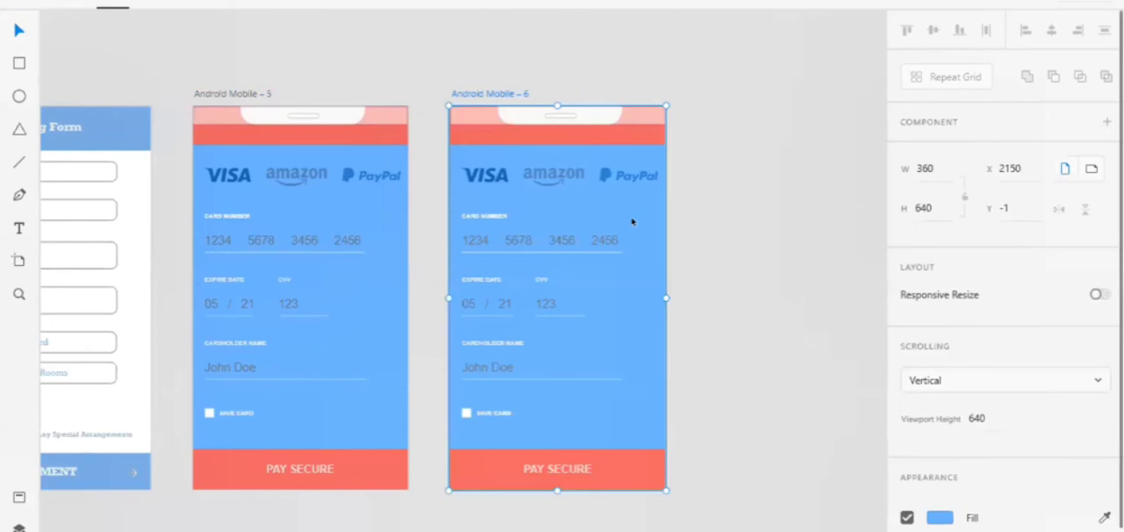
pyautogui.press('Delete')
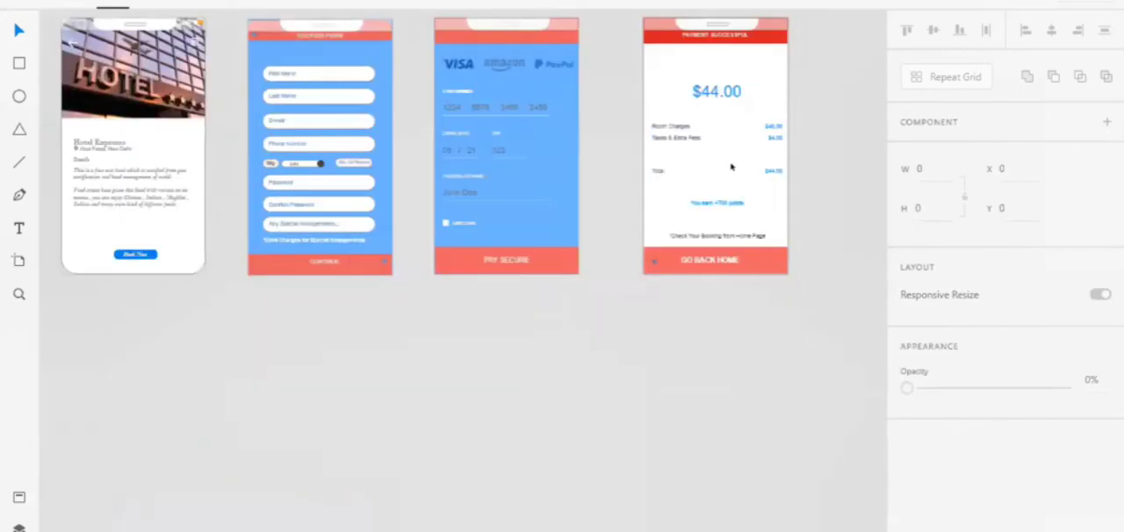
# Copy the Payment Successful artboard from Hotel Booking App into Untitled-1, beside the card payment screen
pyautogui.click(665, 211)
pyautogui.scroll(1, 666, 211)
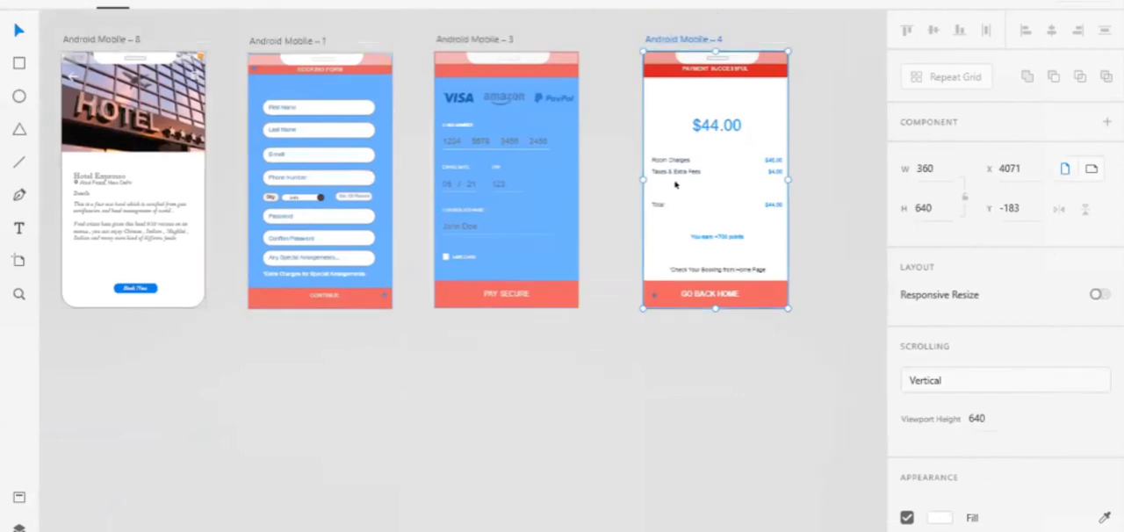
pyautogui.click(680, 35)
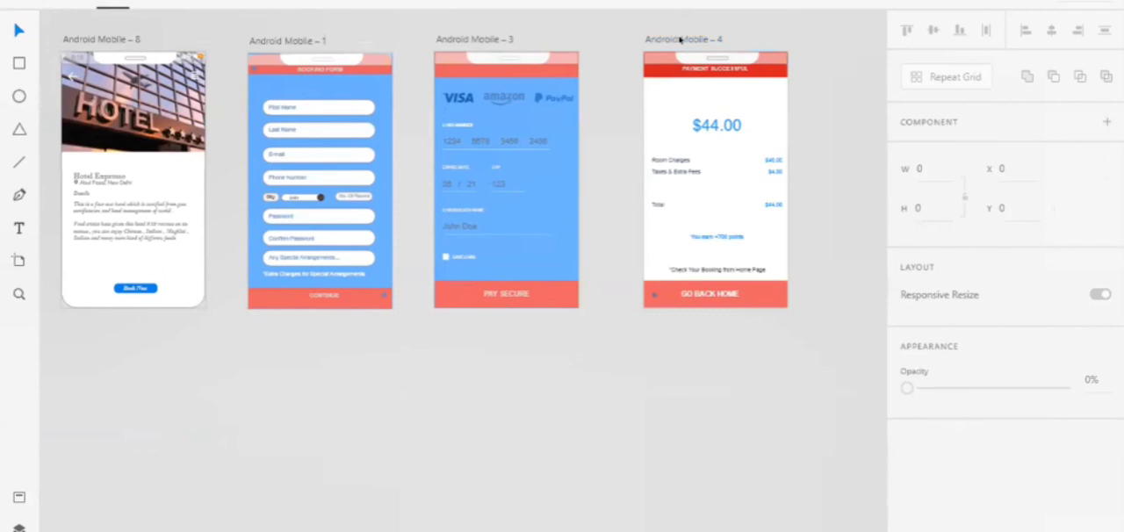
pyautogui.click(680, 39)
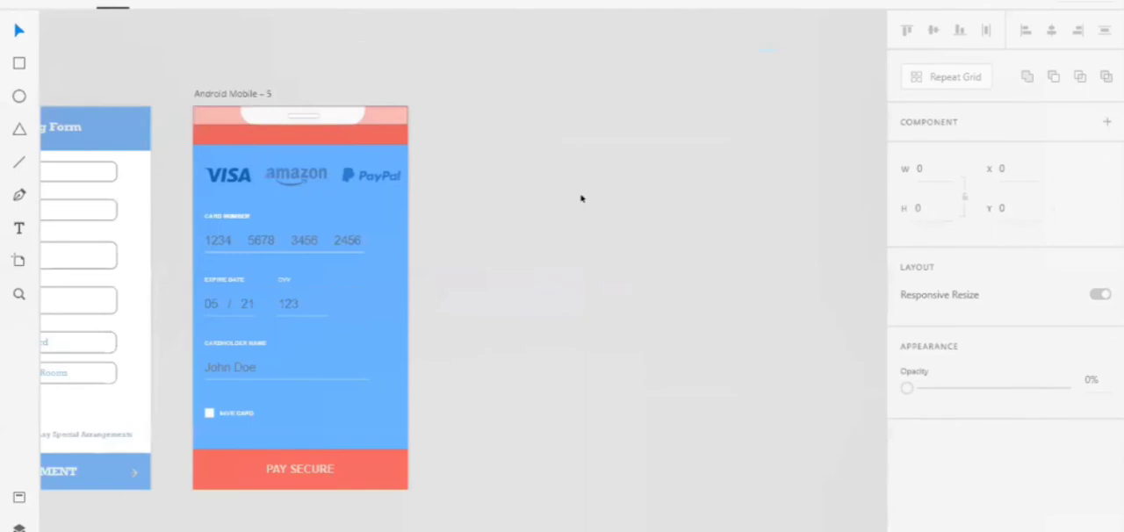
pyautogui.hotkey('ctrl', 'v')
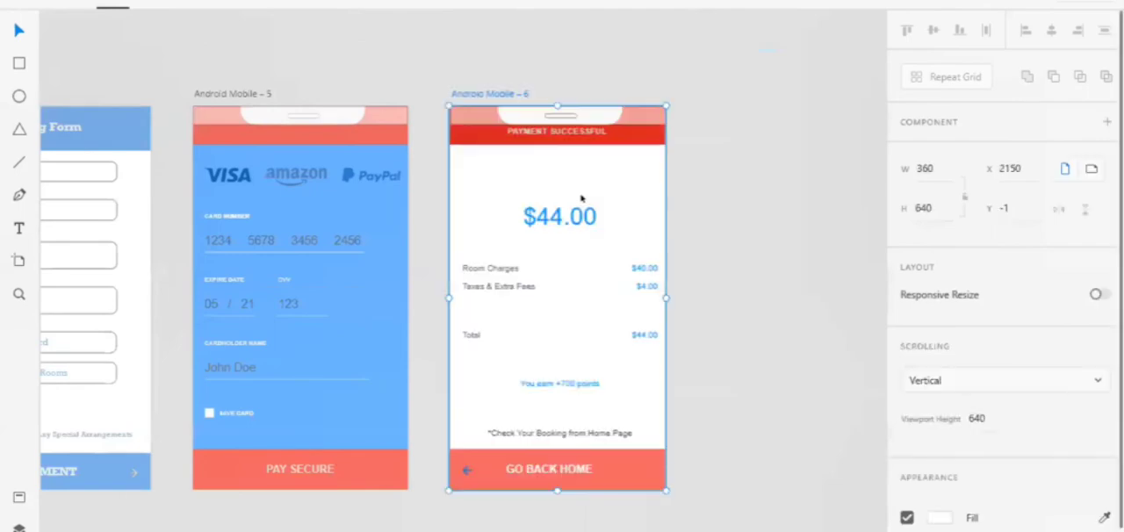
pyautogui.click(744, 166)
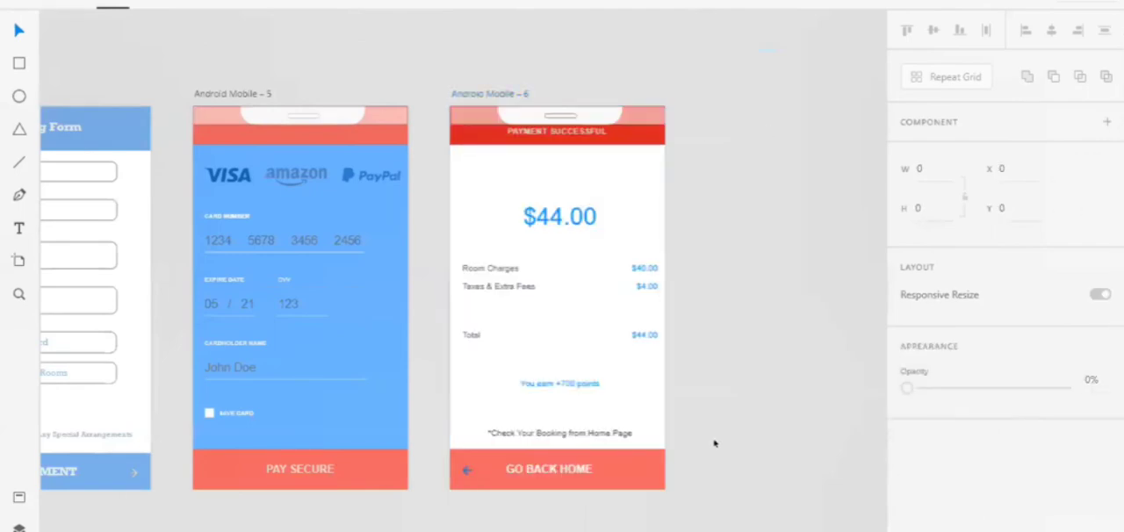
# Review the row of artboards and the Check Your Booking and Online Booking buttons on the first screen
pyautogui.scroll(-3, 714, 444)
pyautogui.hscroll(-4, 714, 443)
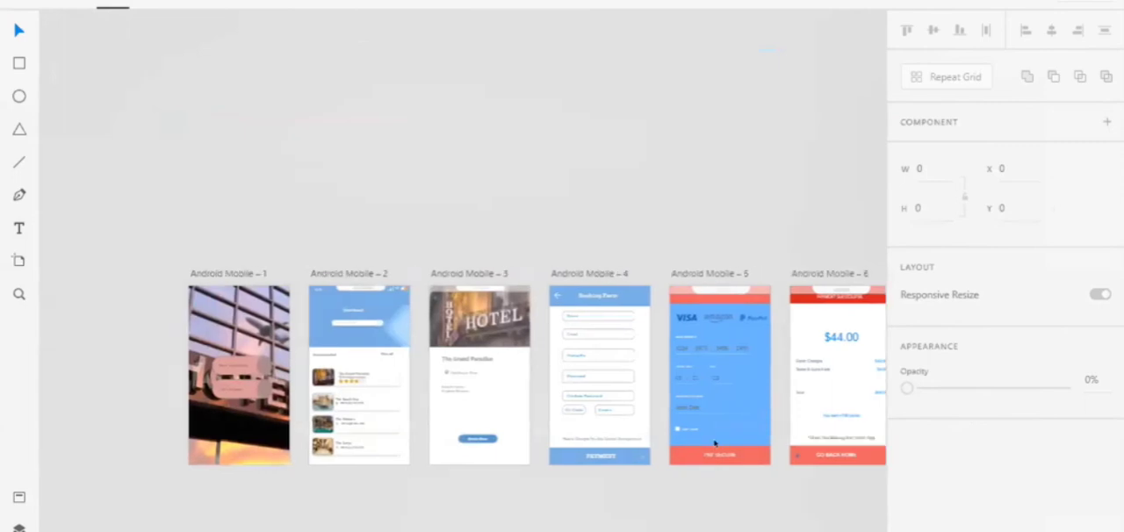
pyautogui.scroll(1, 714, 444)
pyautogui.hscroll(-2, 714, 443)
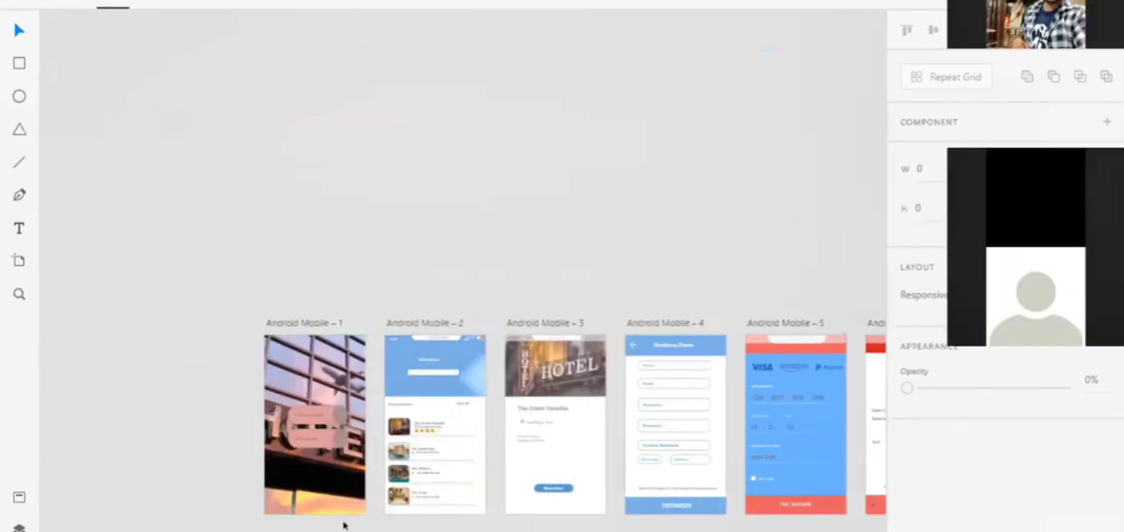
pyautogui.scroll(-1, 343, 526)
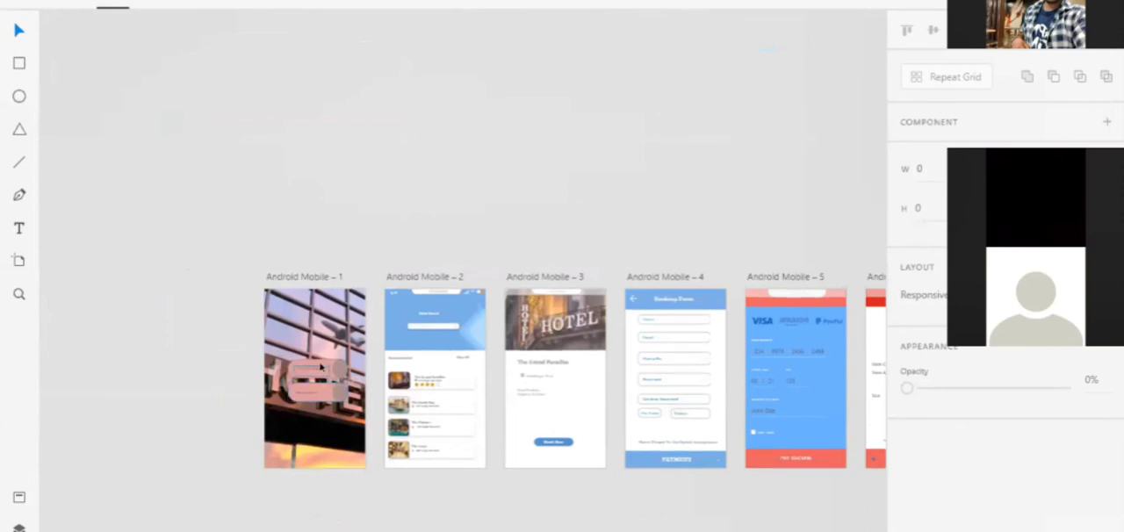
pyautogui.scroll(5, 321, 367)
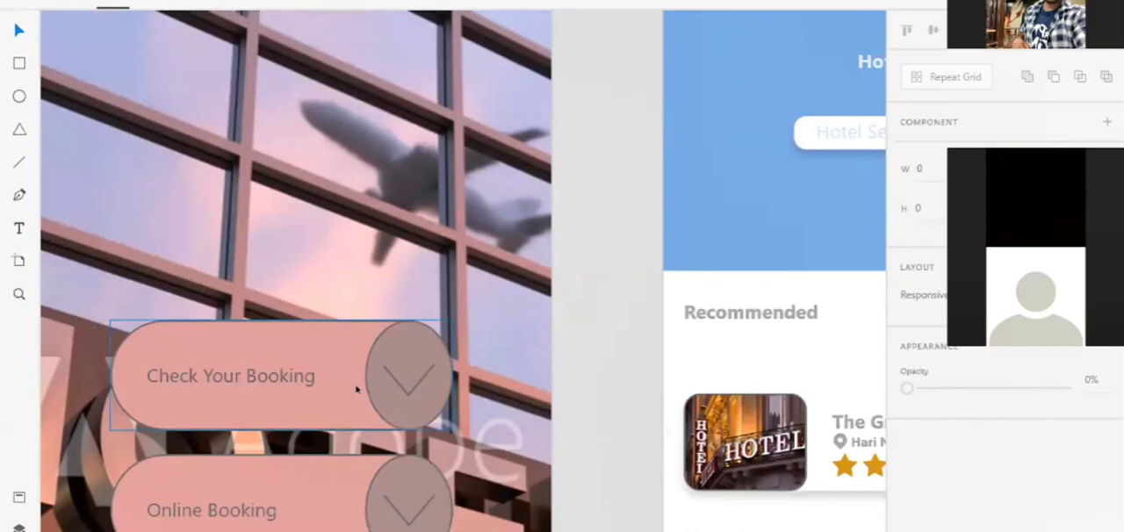
pyautogui.scroll(-5, 357, 389)
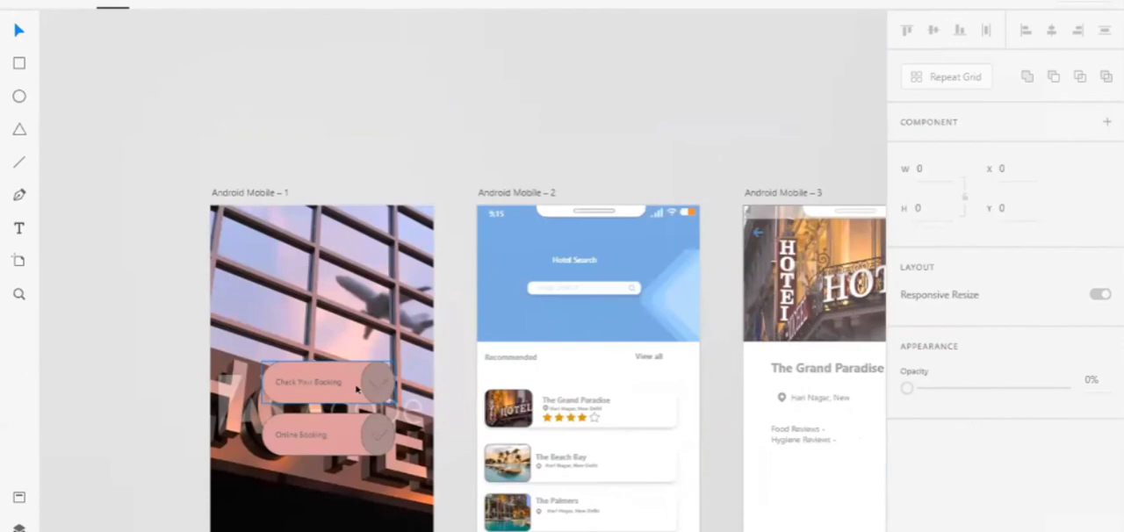
pyautogui.click(357, 389)
pyautogui.scroll(-5, 356, 390)
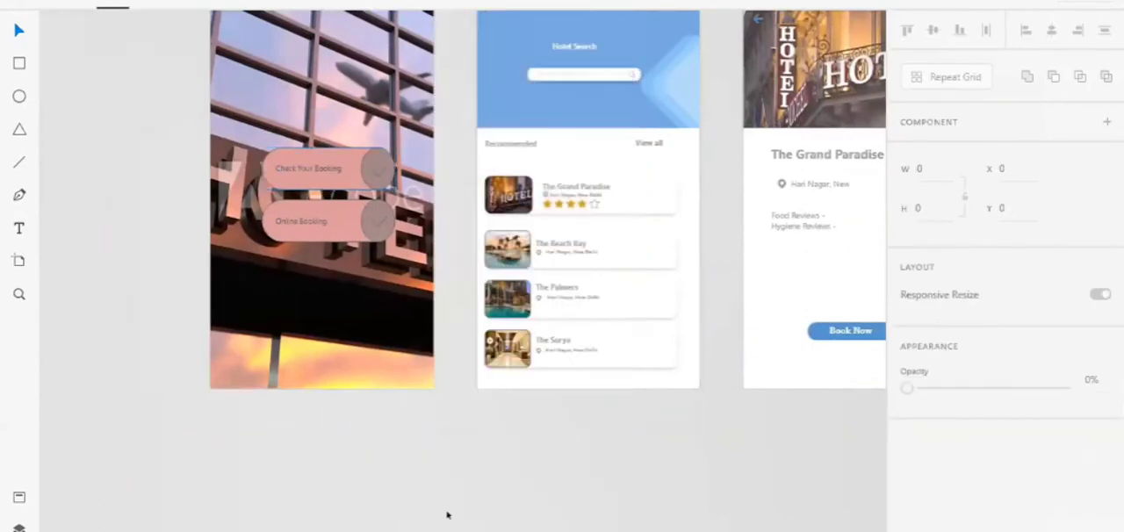
pyautogui.scroll(-2, 448, 515)
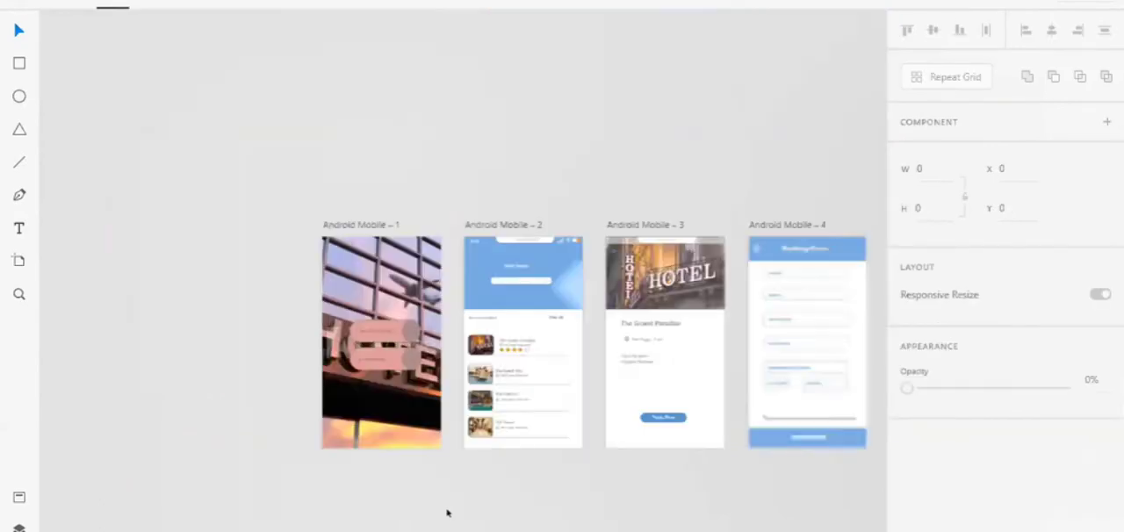
# Add two blank 360 × 640 Android Mobile artboards side by side beneath the first two hotel screens
pyautogui.scroll(-4, 446, 513)
pyautogui.click(19, 260)
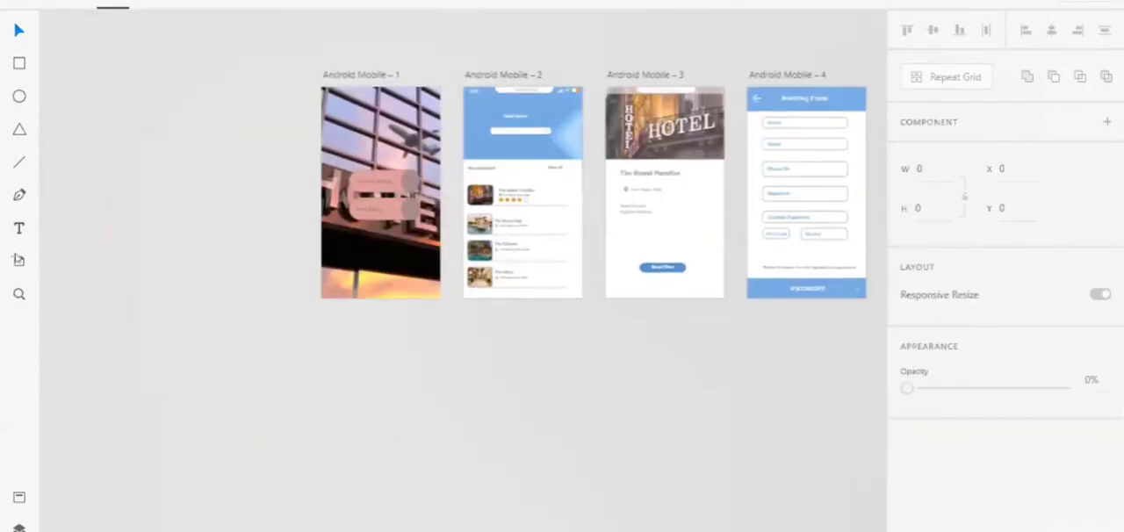
pyautogui.click(485, 422)
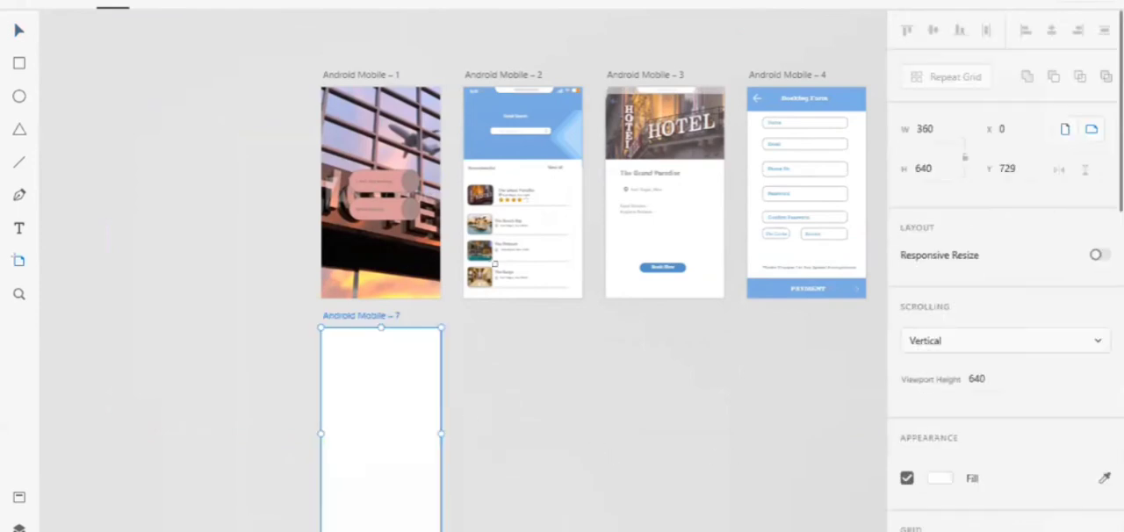
pyautogui.click(469, 420)
pyautogui.click(10, 34)
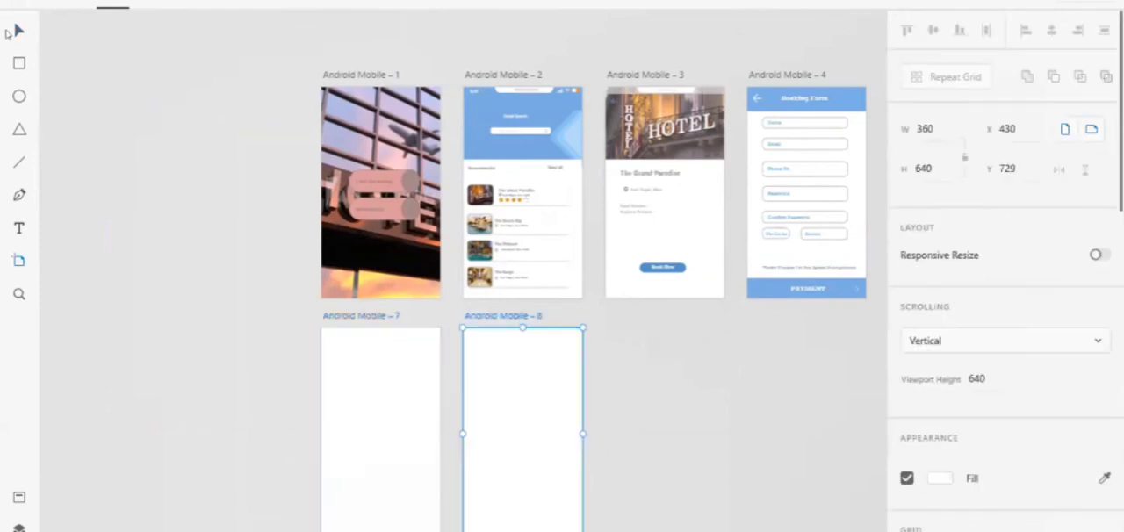
# Fill the blank artboard below the first screen with the hotel list header's blue, #81B2E4
pyautogui.click(394, 421)
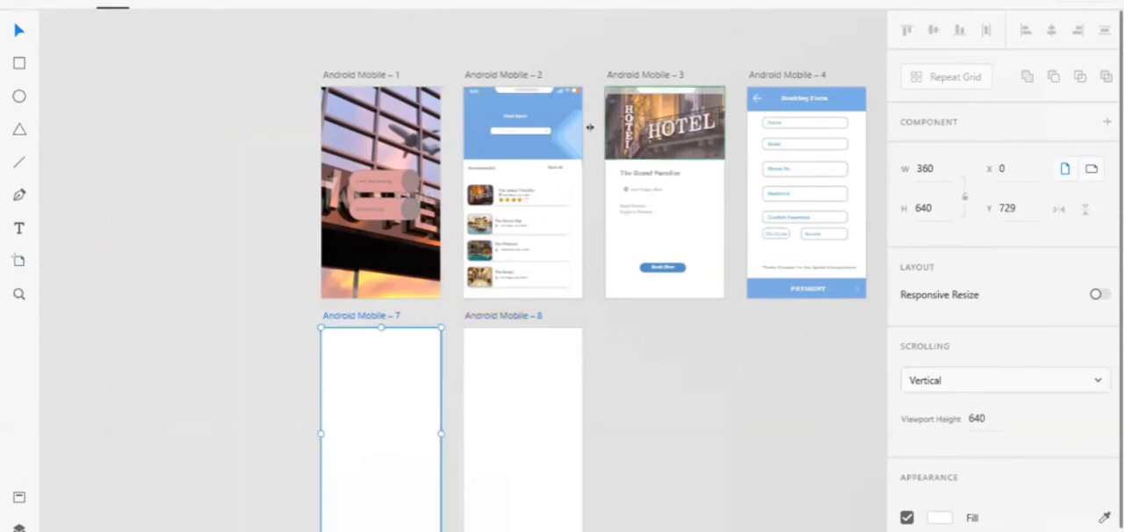
pyautogui.click(506, 152)
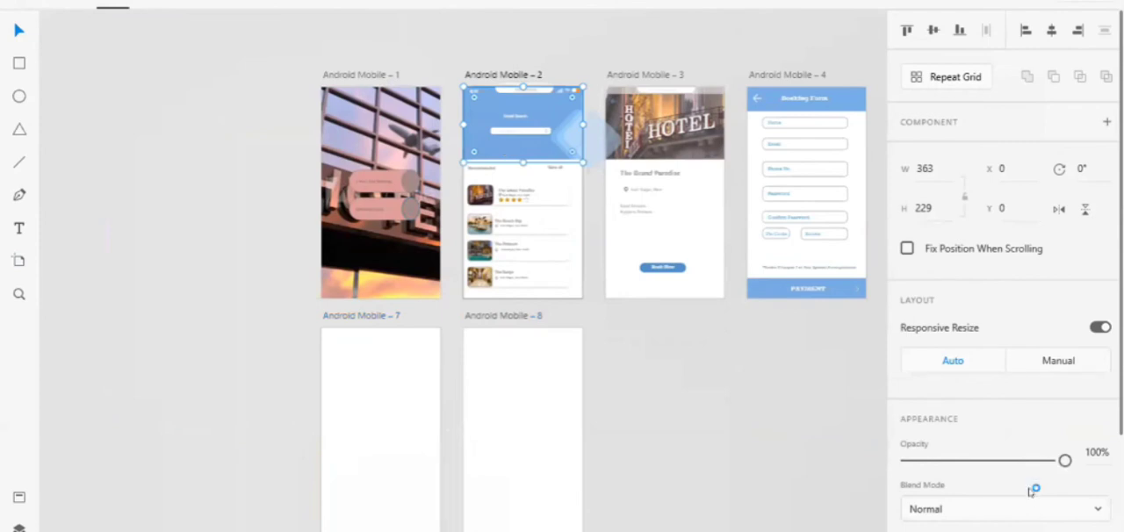
pyautogui.scroll(-3, 933, 394)
pyautogui.click(931, 396)
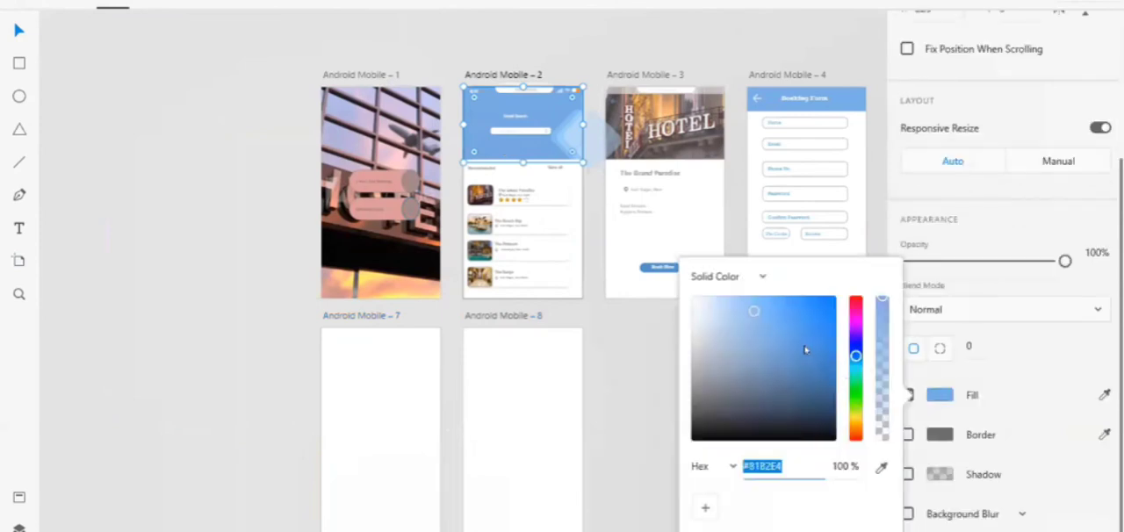
pyautogui.click(408, 434)
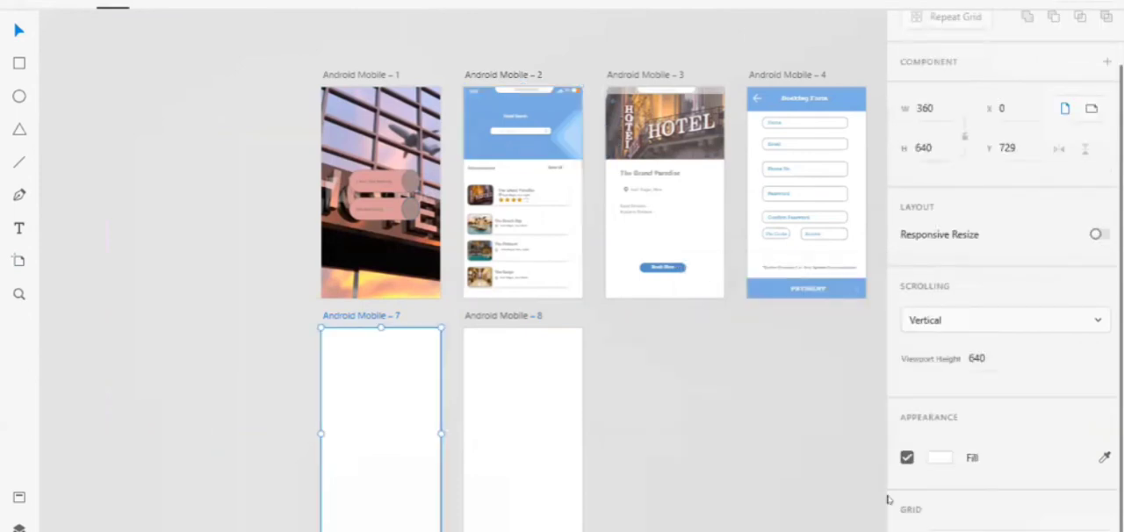
pyautogui.click(939, 458)
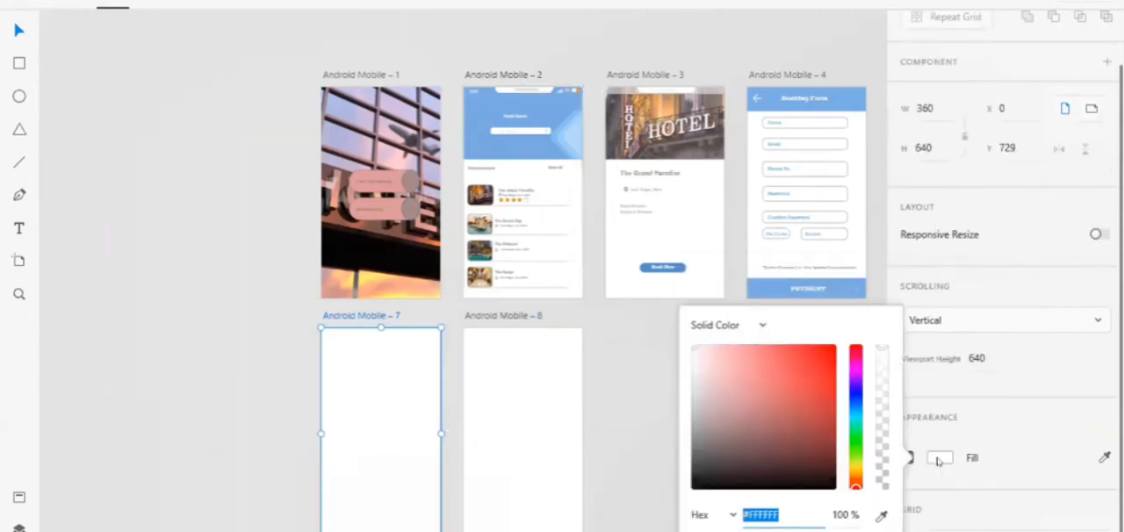
pyautogui.write('#81B2E4')
pyautogui.press('Return')
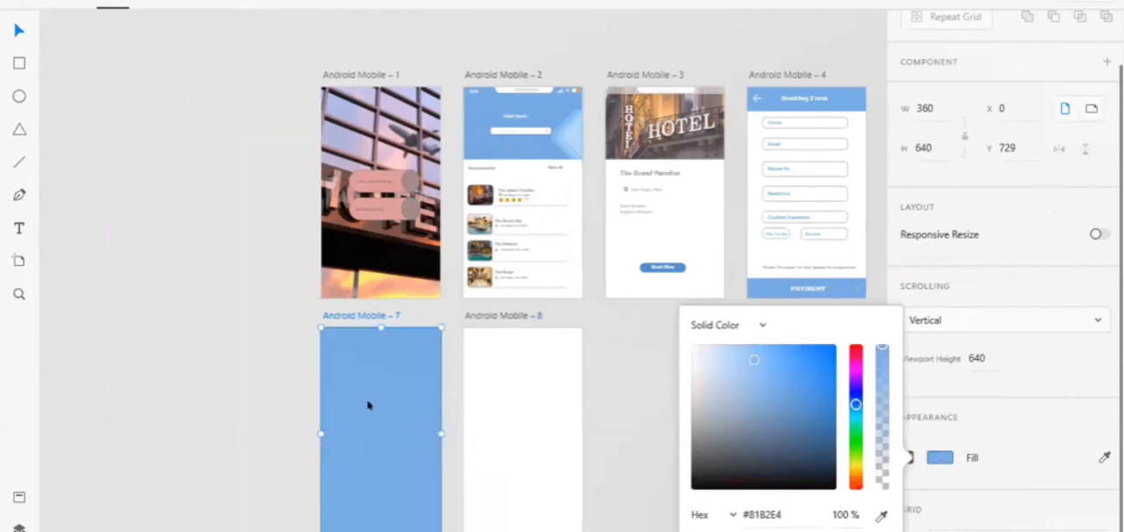
# Draw a full-width rectangle 360 wide and 60 high along the top edge of the blue artboard
pyautogui.scroll(5, 368, 405)
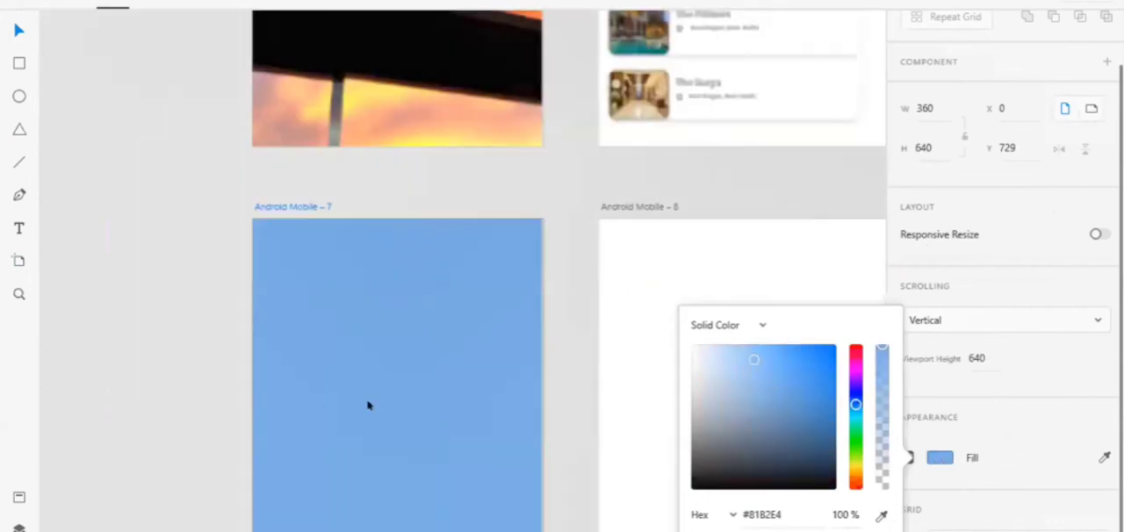
pyautogui.click(53, 74)
pyautogui.click(17, 67)
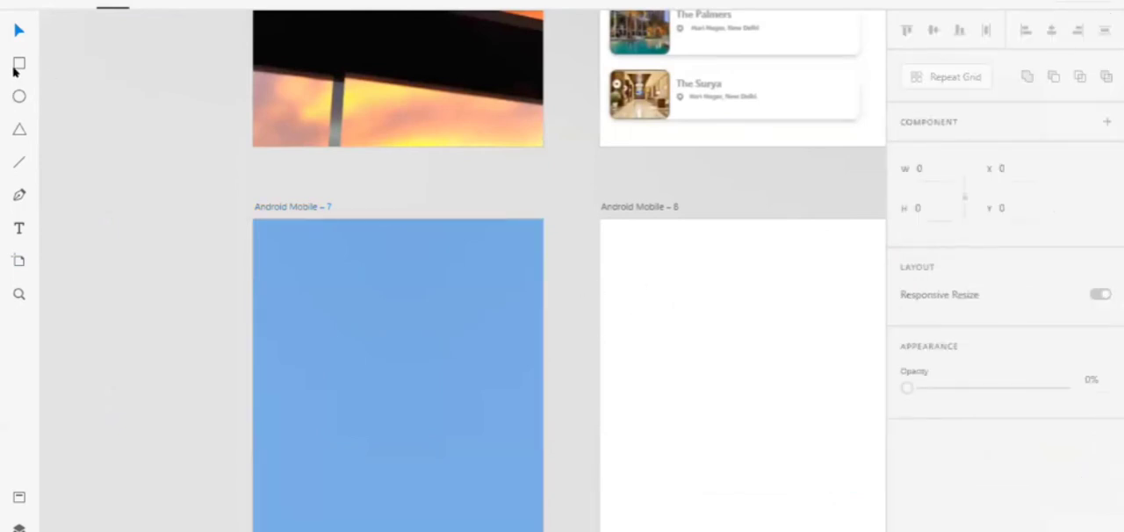
pyautogui.moveTo(253, 220); pyautogui.dragTo(537, 265)
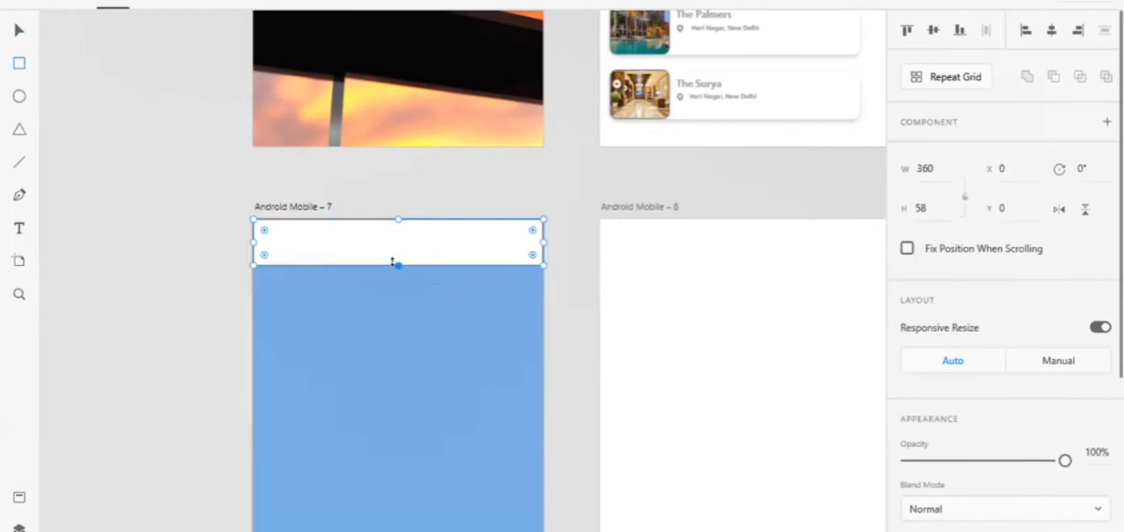
pyautogui.moveTo(392, 262); pyautogui.dragTo(398, 266)
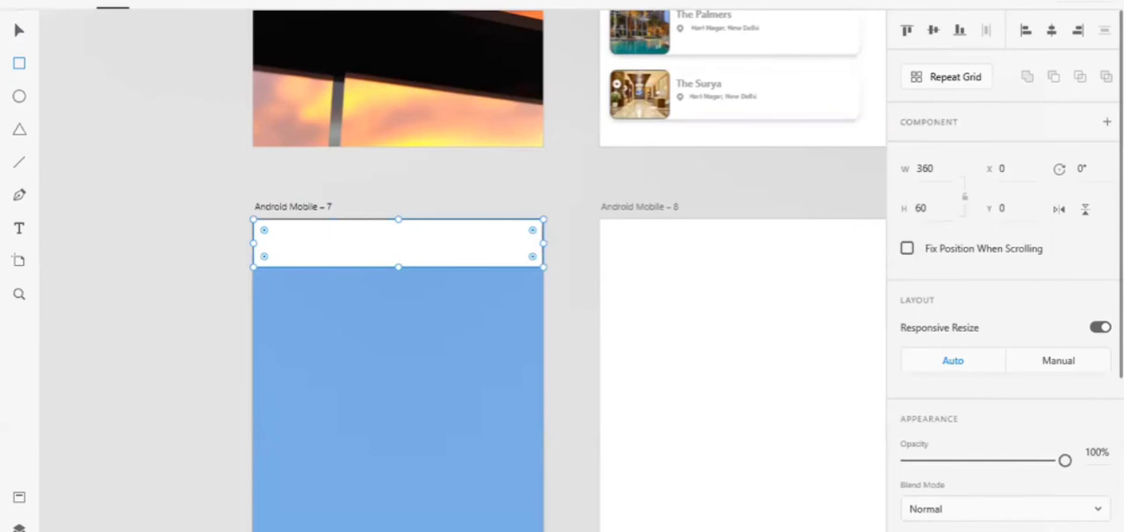
# Fill the top bar of the blue artboard with the muted red #D87979
pyautogui.scroll(-4, 1001, 263)
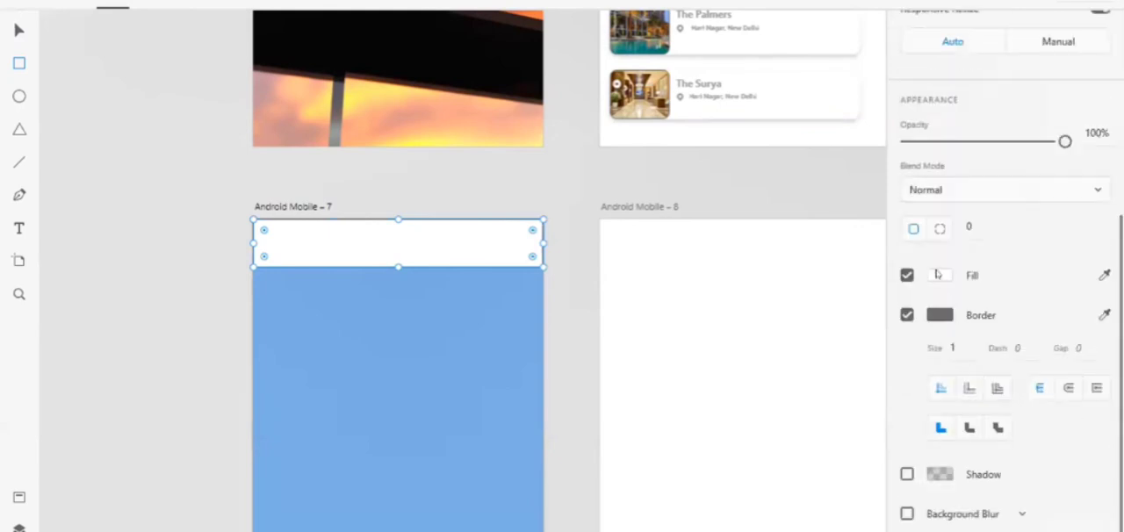
pyautogui.click(938, 274)
pyautogui.moveTo(798, 220); pyautogui.dragTo(769, 197)
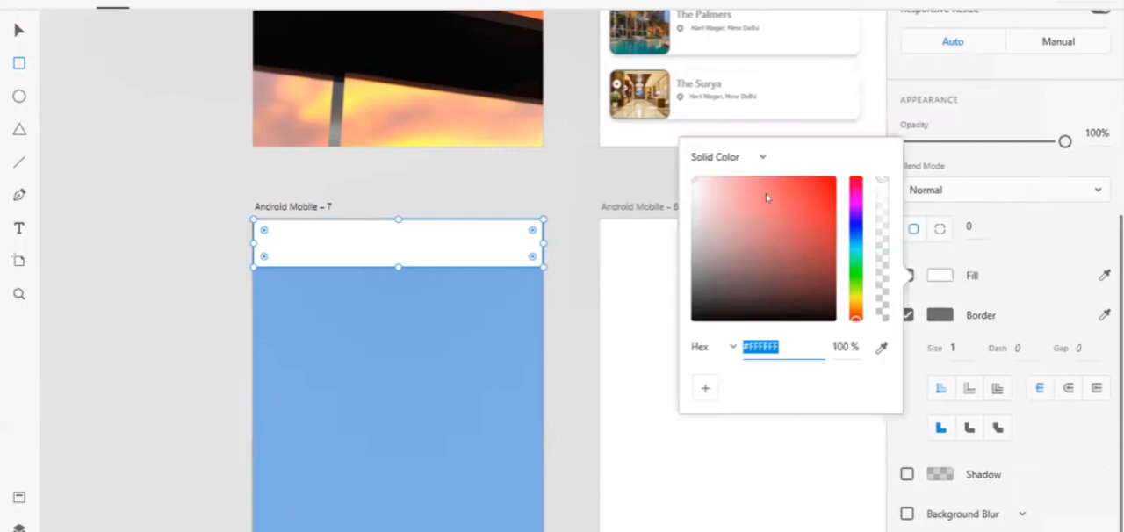
pyautogui.click(729, 178)
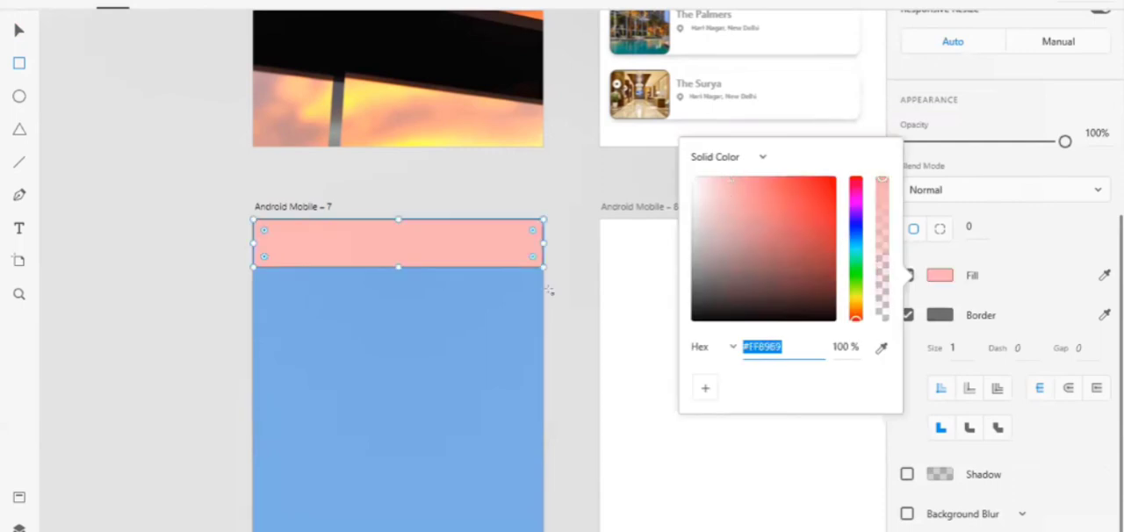
pyautogui.click(755, 198)
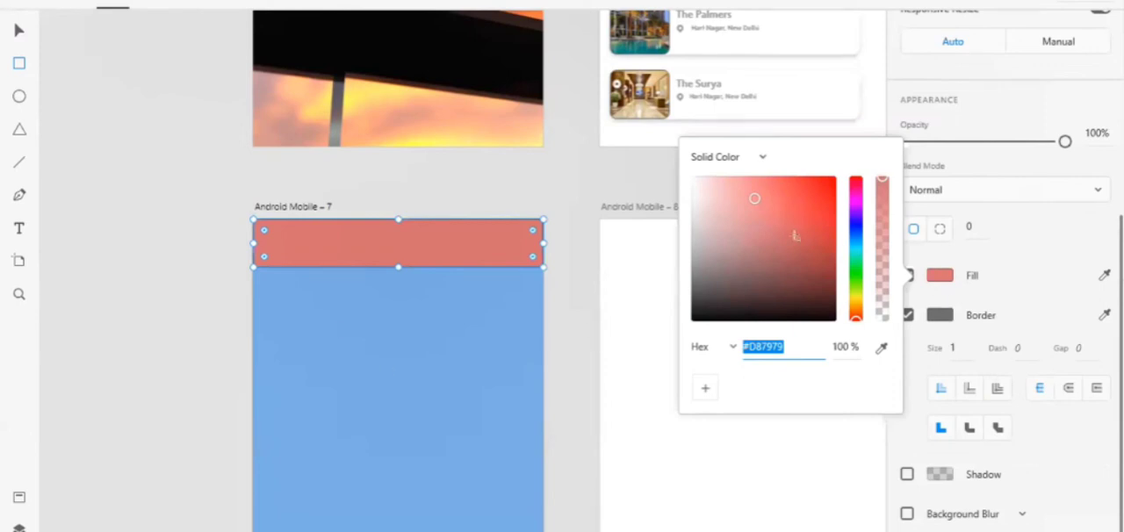
pyautogui.press('Escape')
# Duplicate the red bar and place the copy flush along the bottom edge of the blue artboard
pyautogui.click(19, 35)
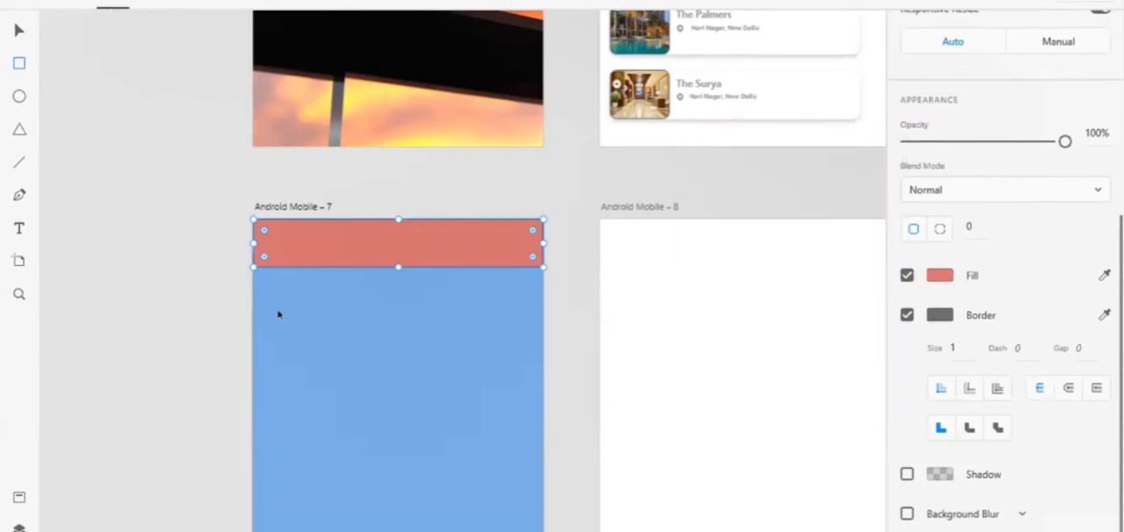
pyautogui.scroll(-4, 369, 410)
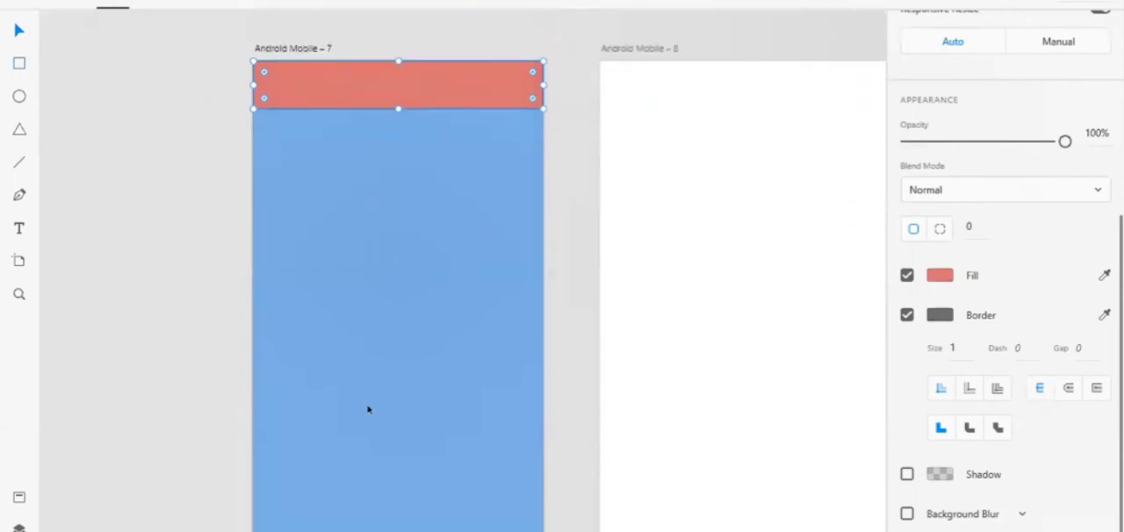
pyautogui.scroll(-1, 369, 409)
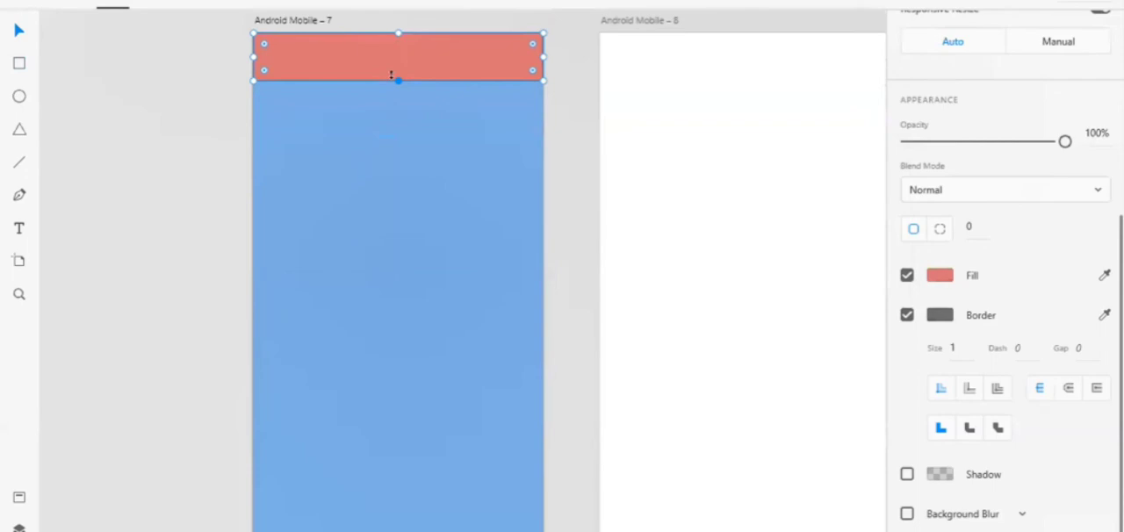
pyautogui.moveTo(392, 76); pyautogui.dragTo(394, 74)
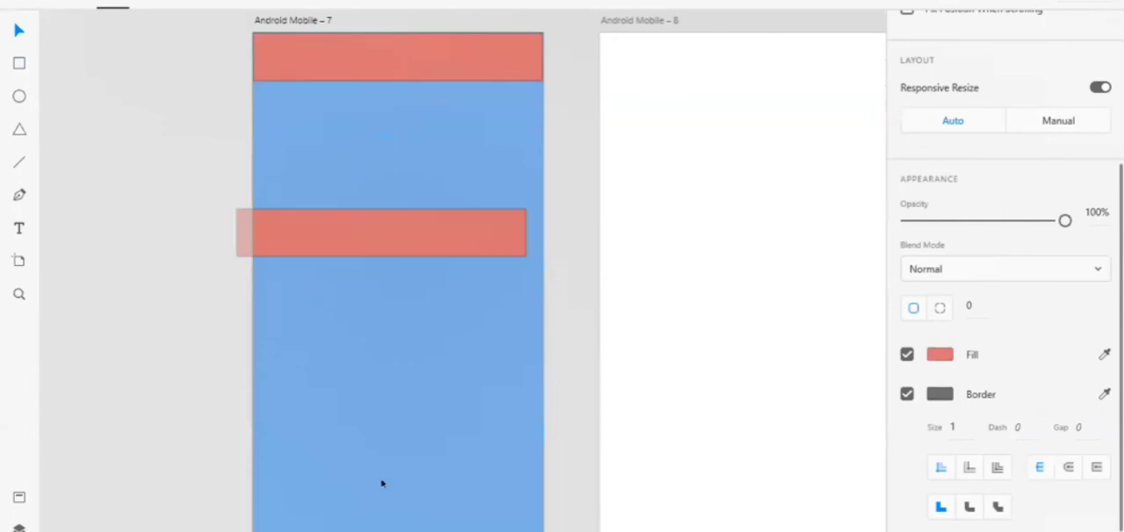
pyautogui.moveTo(381, 483); pyautogui.dragTo(395, 524)
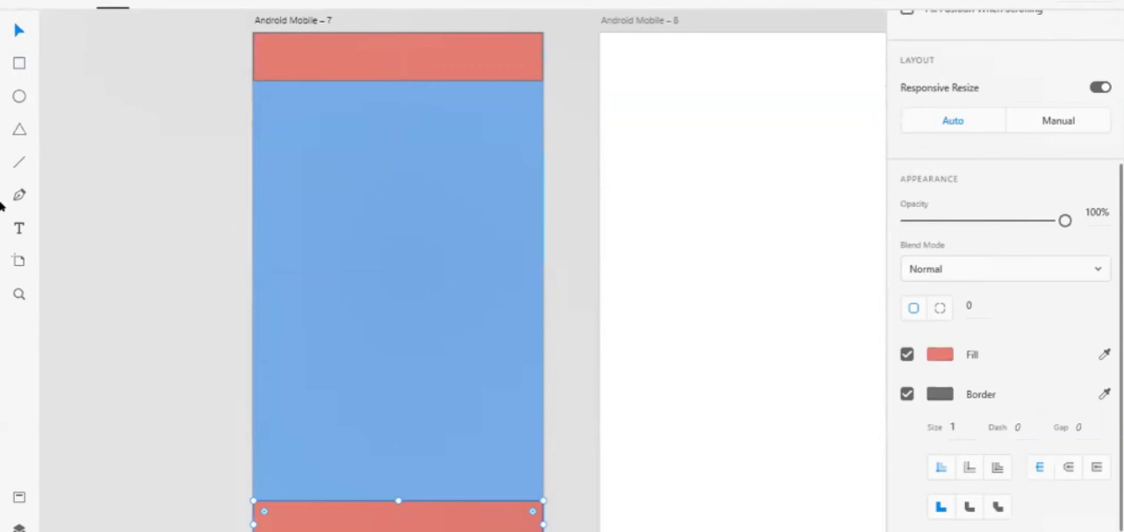
pyautogui.press('Escape')
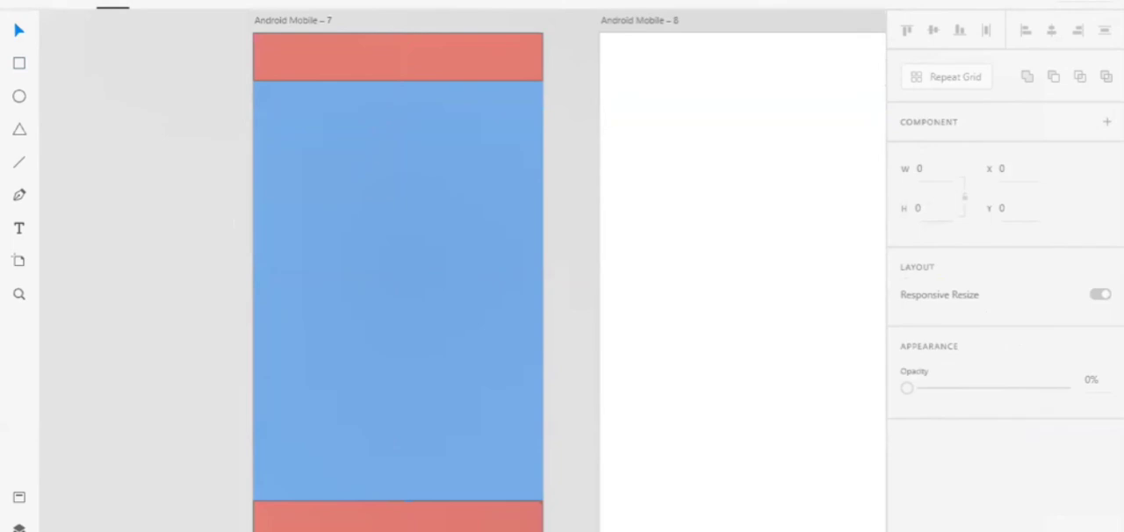
# Review the existing screens from the booking buttons and hotel list through the Book Now page to the booking form and payment screen
pyautogui.scroll(-5, 176, 155)
pyautogui.scroll(1, 176, 155)
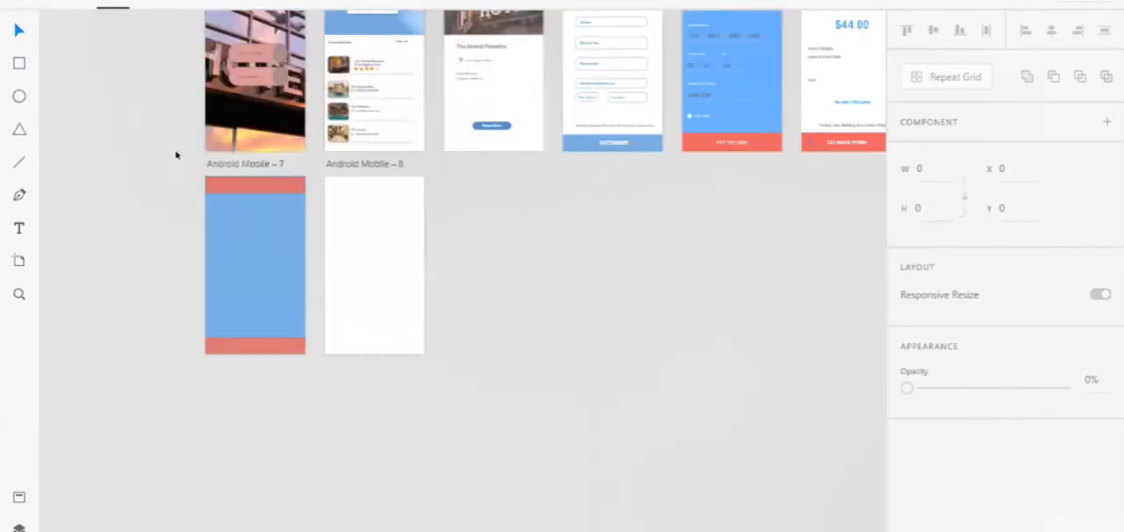
pyautogui.scroll(1, 175, 156)
pyautogui.scroll(3, 176, 154)
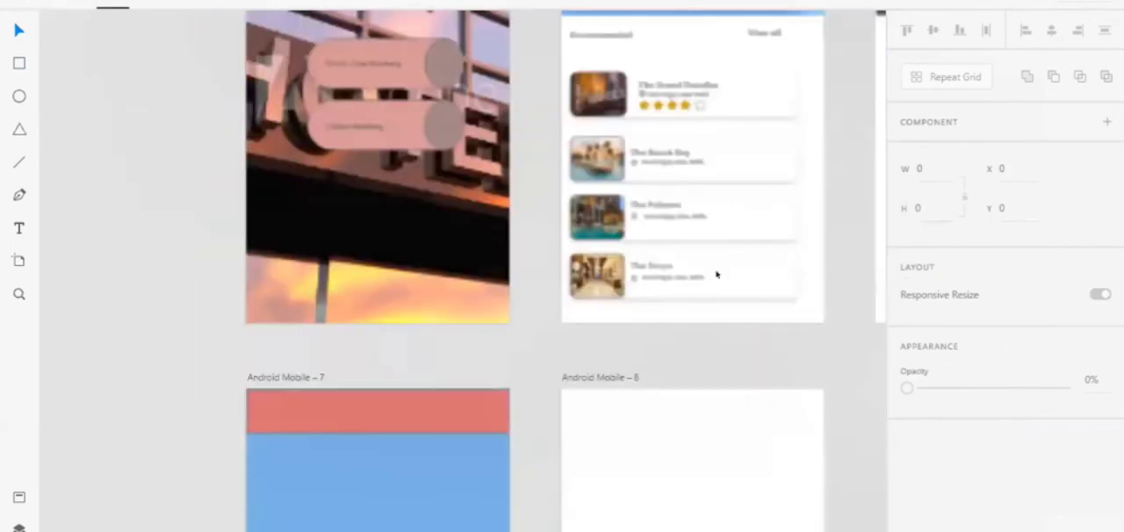
pyautogui.scroll(1, 789, 277)
pyautogui.scroll(1, 789, 277)
pyautogui.scroll(1, 789, 278)
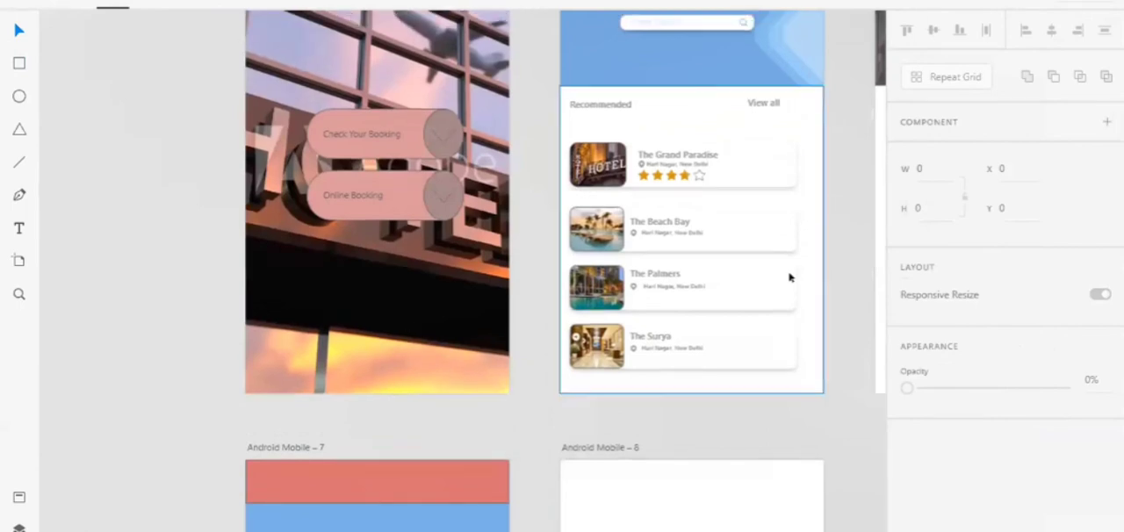
pyautogui.hscroll(3, 627, 329)
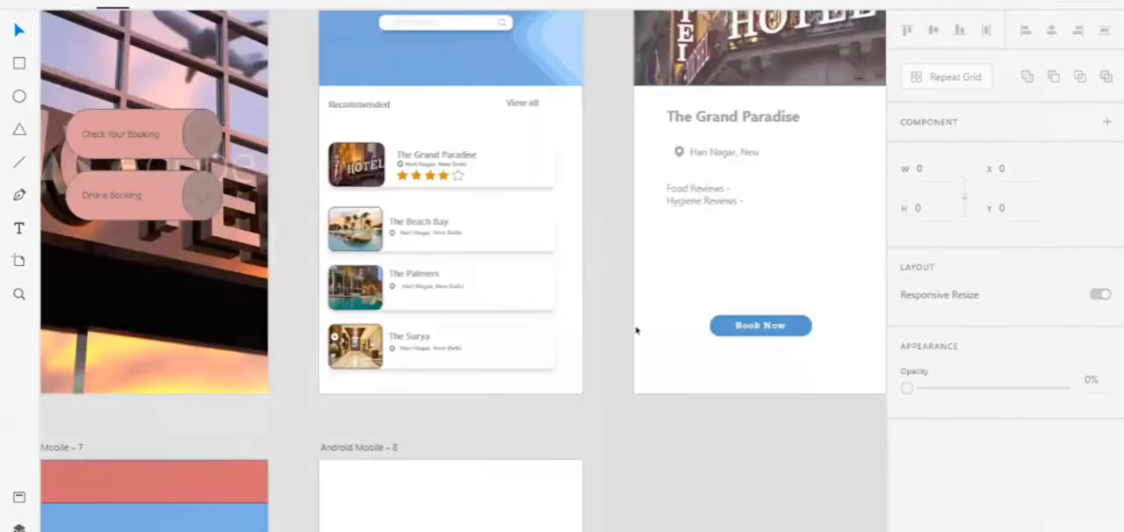
pyautogui.hscroll(2, 637, 329)
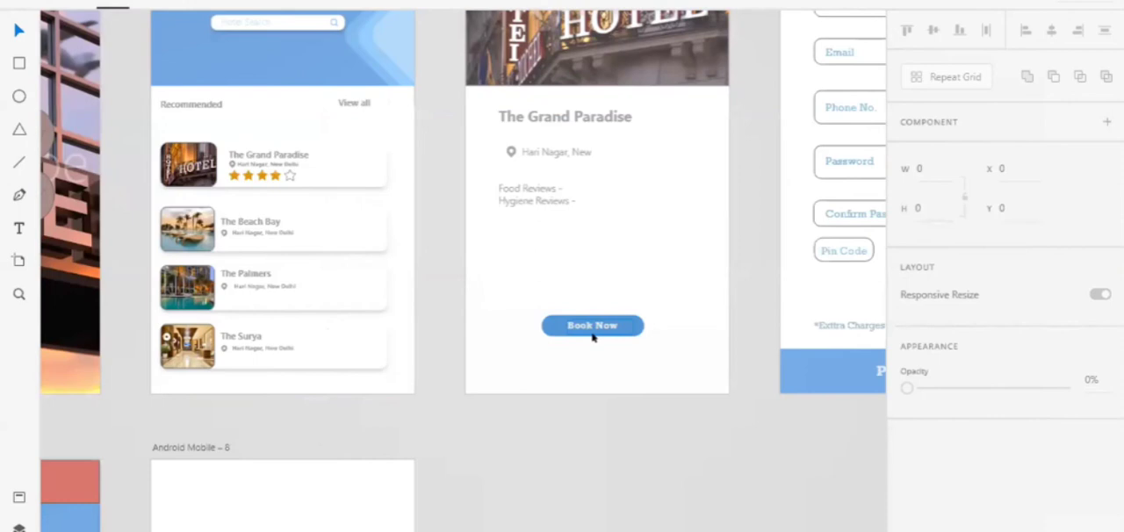
pyautogui.hscroll(4, 780, 396)
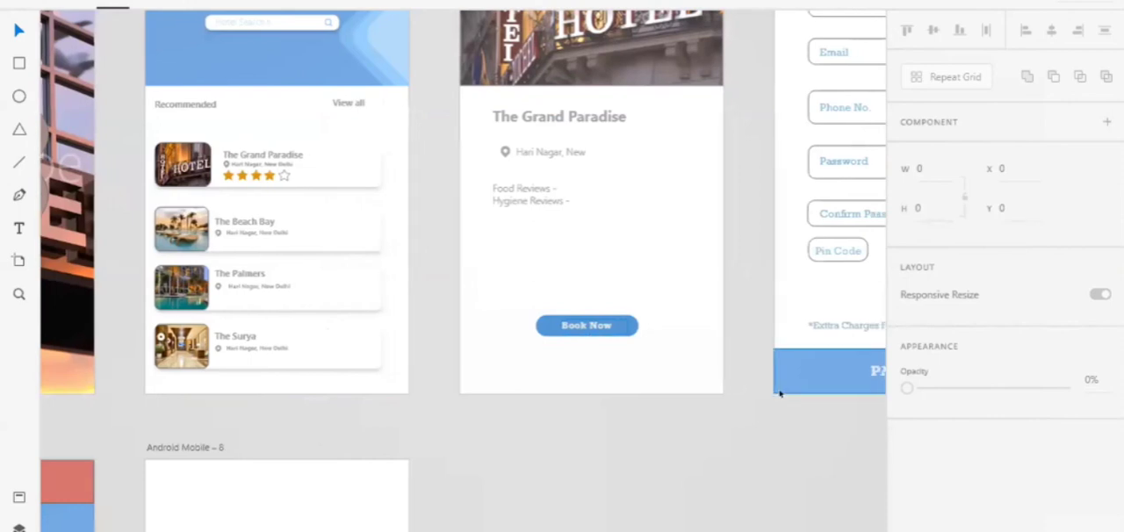
pyautogui.hscroll(5, 725, 325)
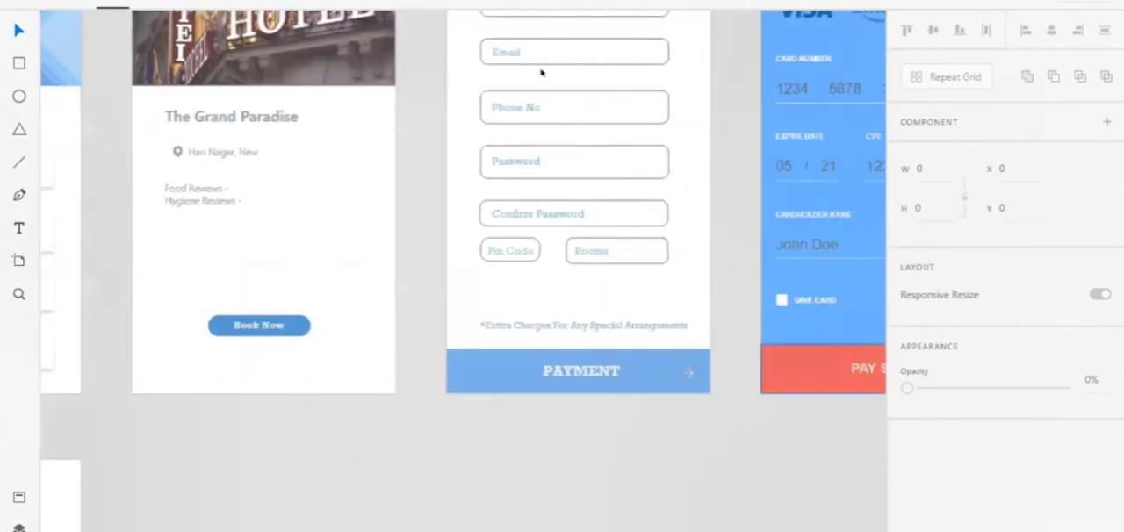
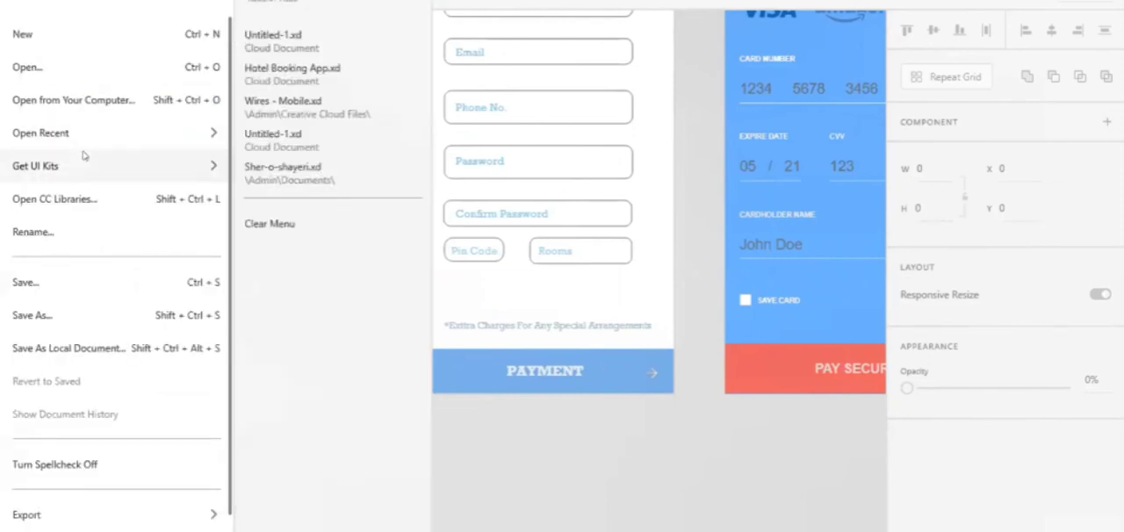
# Open the recent document Hotel Booking App.xd and select the hotel home screen's background image for previewing
pyautogui.moveTo(123, 137)
pyautogui.click(308, 77)
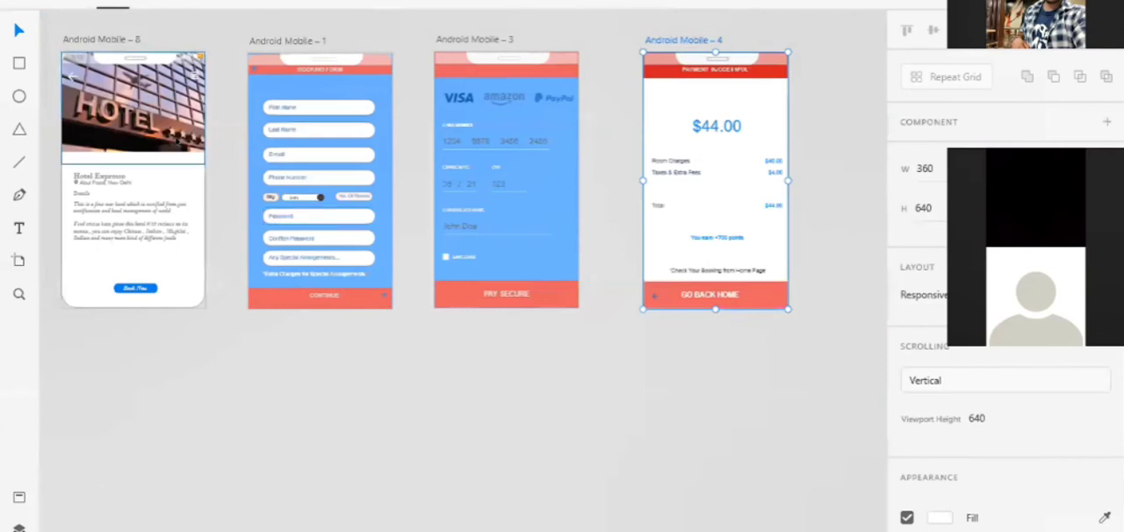
pyautogui.hscroll(-6, 175, 141)
pyautogui.scroll(-3, 176, 140)
pyautogui.scroll(1, 175, 141)
pyautogui.scroll(6, 176, 141)
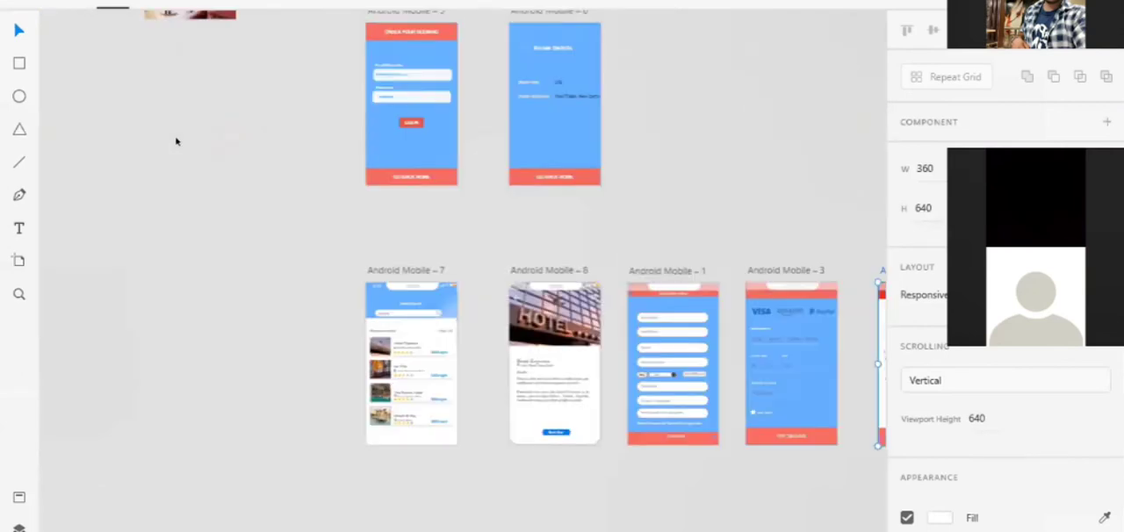
pyautogui.scroll(1, 175, 140)
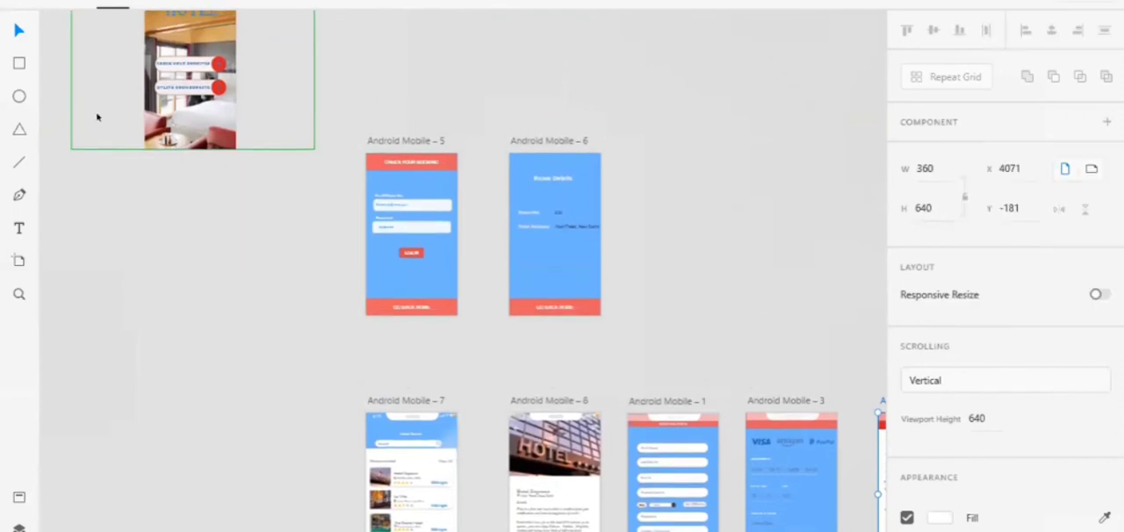
pyautogui.click(177, 129)
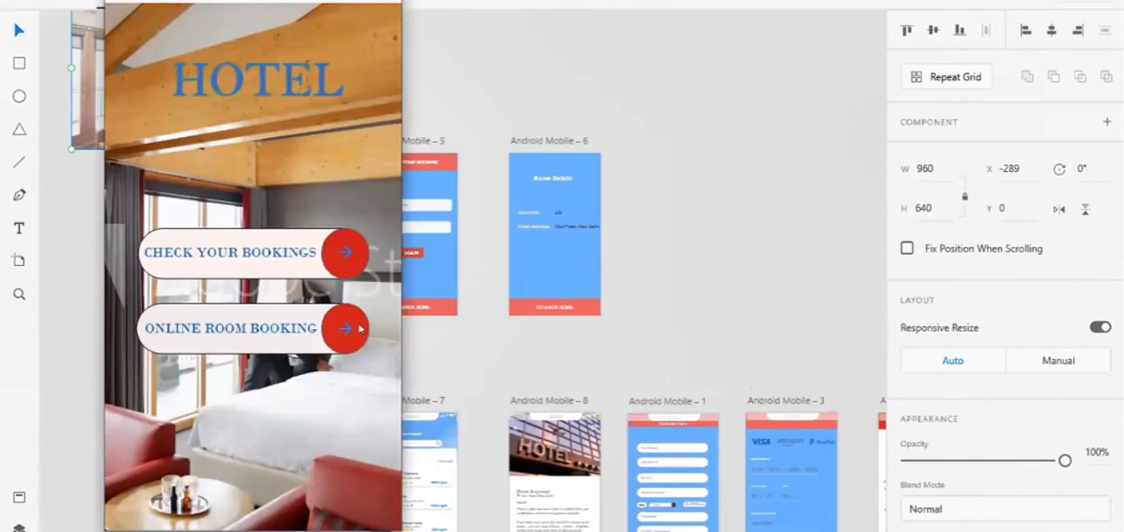
# Preview the online room booking flow through payment and back home, and the Check Your Bookings login screen
pyautogui.click(360, 329)
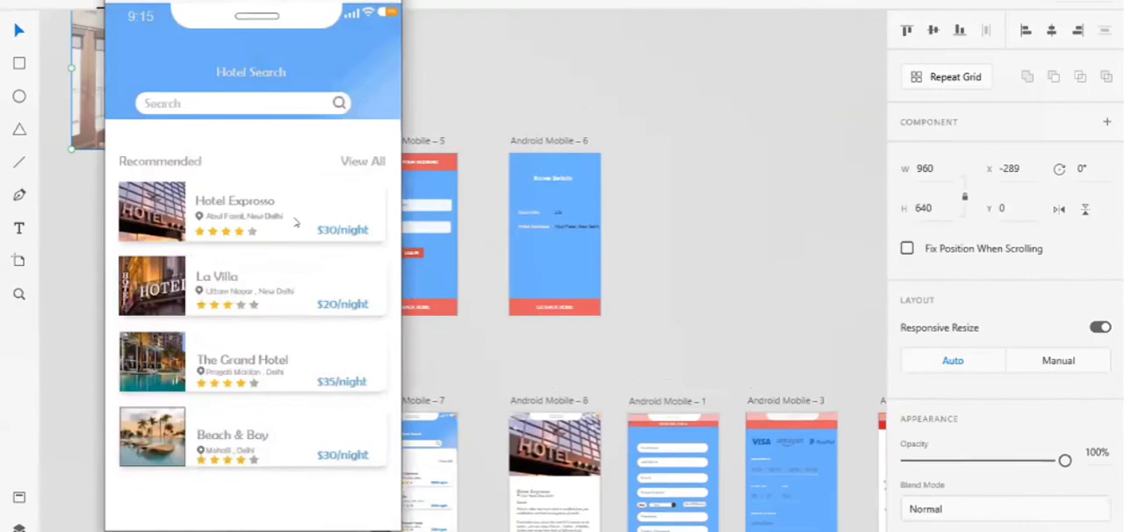
pyautogui.click(265, 287)
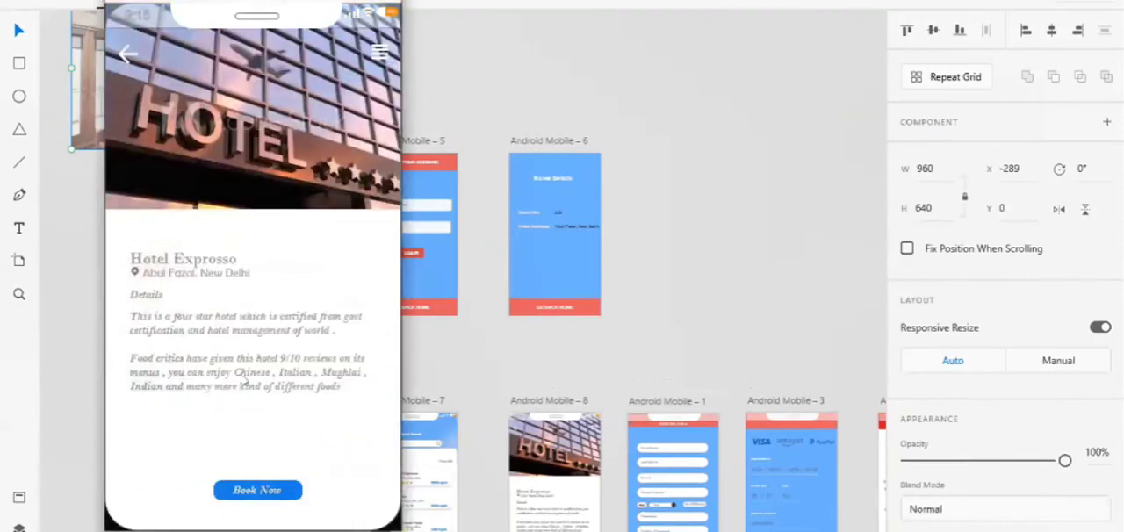
pyautogui.click(257, 490)
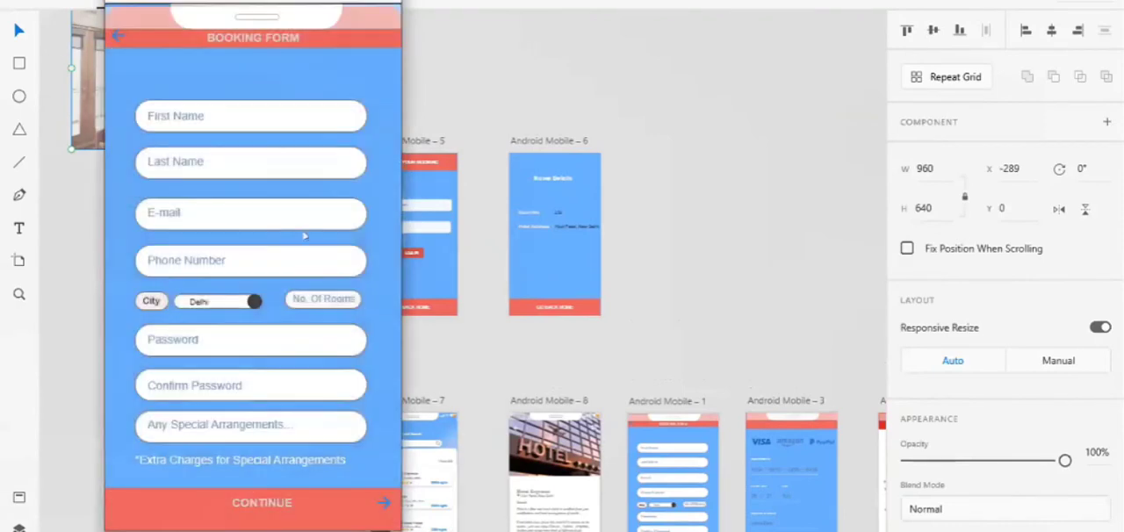
pyautogui.click(232, 500)
pyautogui.click(243, 499)
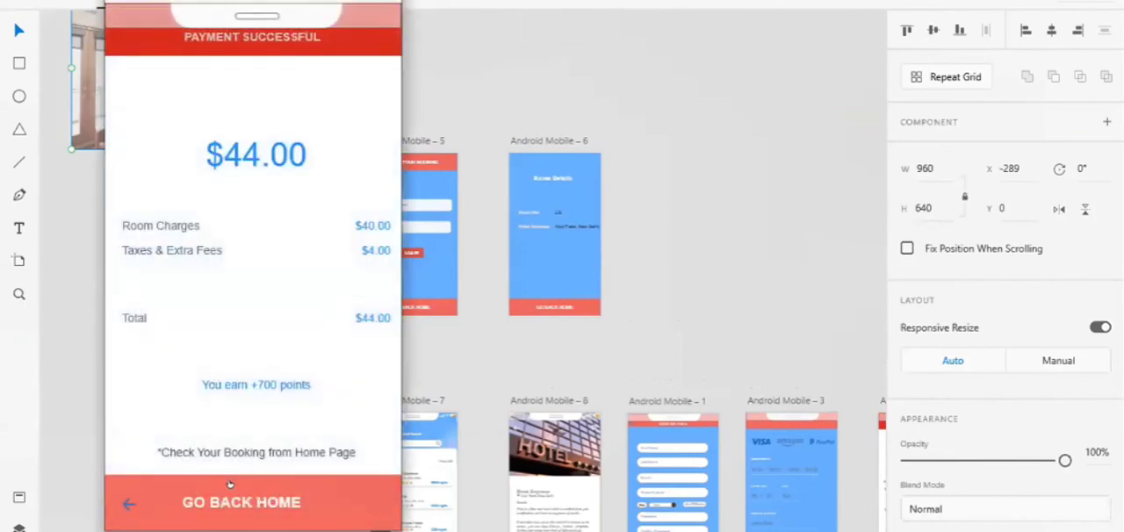
pyautogui.click(230, 500)
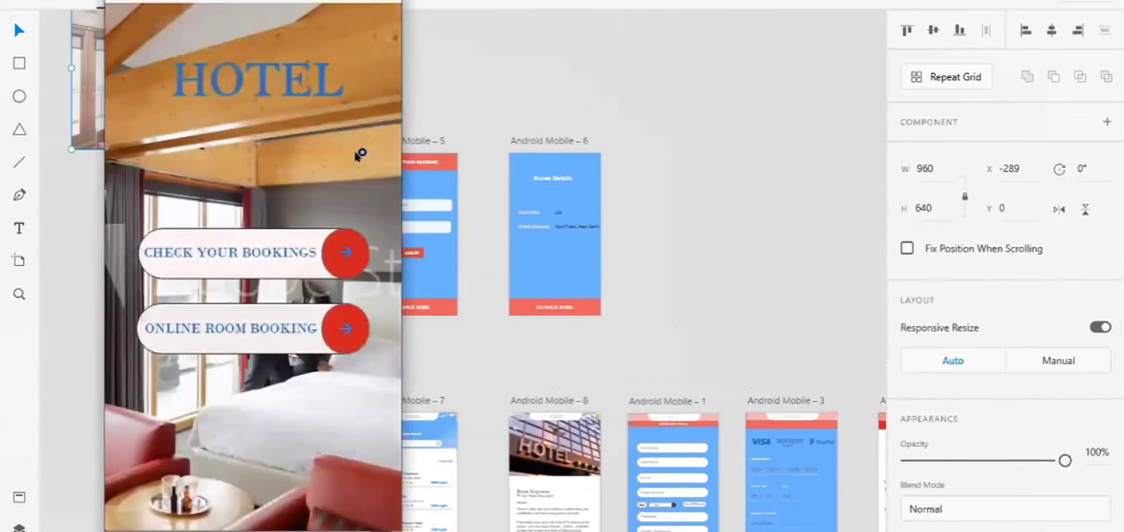
pyautogui.click(347, 252)
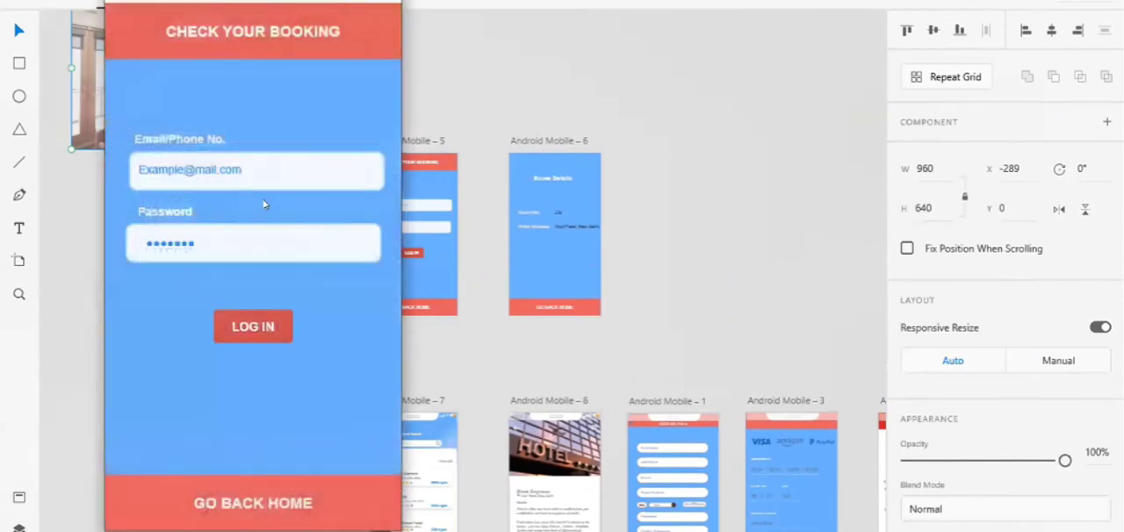
pyautogui.click(229, 338)
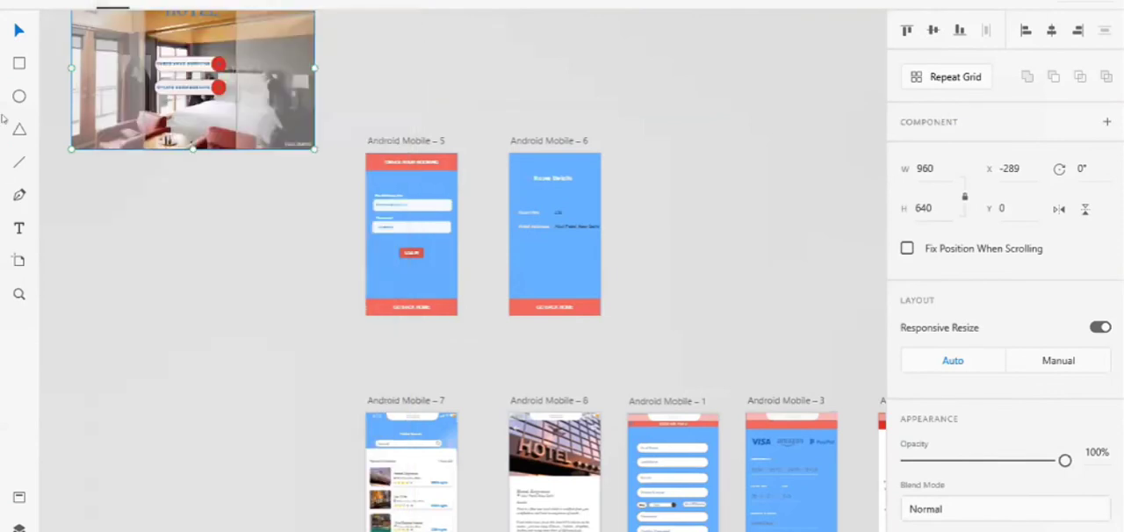
# Switch back to the unfinished hotel booking document with The Grand Paradise screen and show all its artboards
pyautogui.click(14, 2)
pyautogui.click(316, 230)
pyautogui.hotkey('alt', 'Tab')
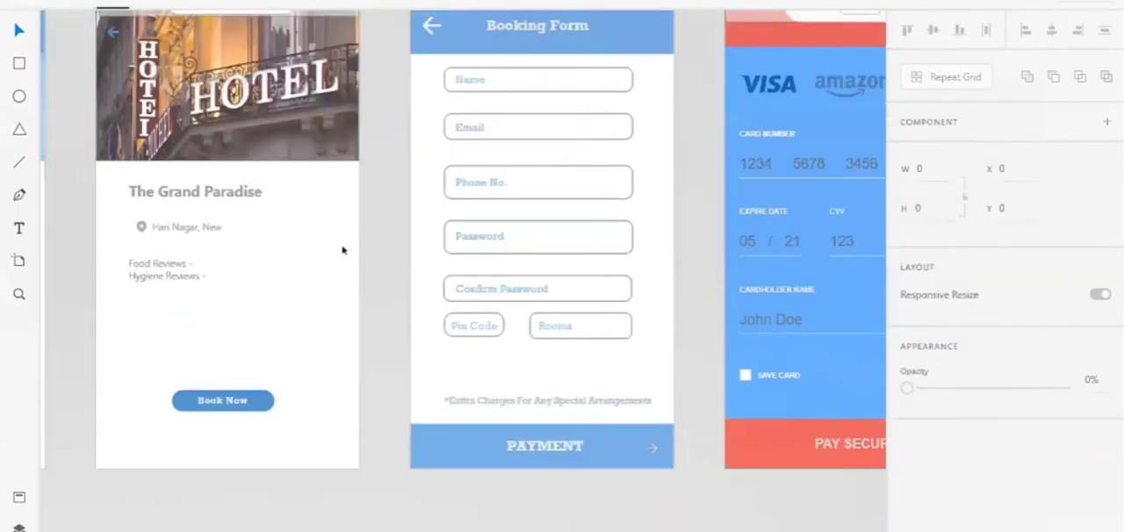
pyautogui.hotkey('ctrl', '0')
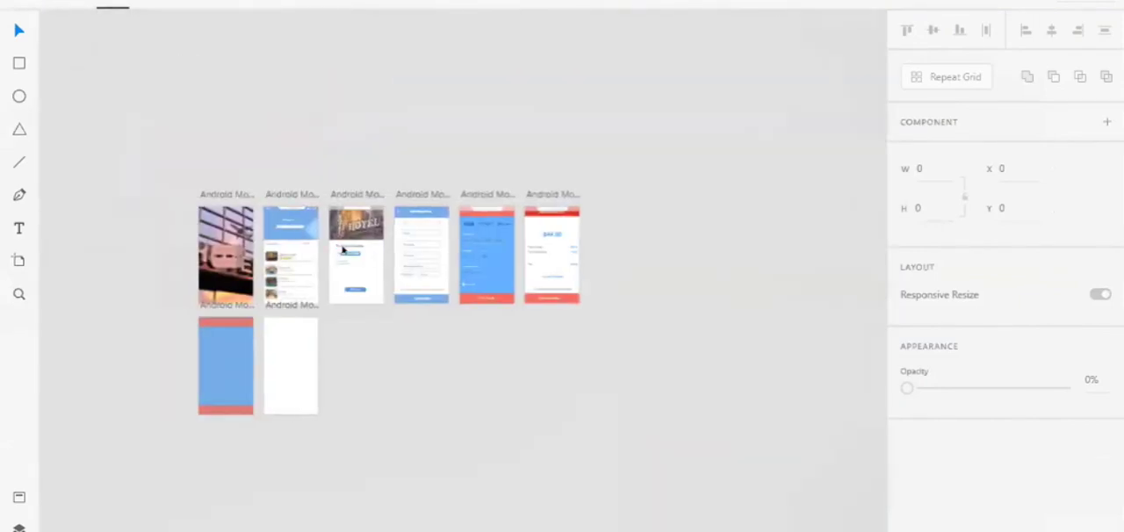
# In Prototype mode, link the lower button's circle on Android Mobile – 1 to Android Mobile – 2 with a tap transition
pyautogui.click(346, 233)
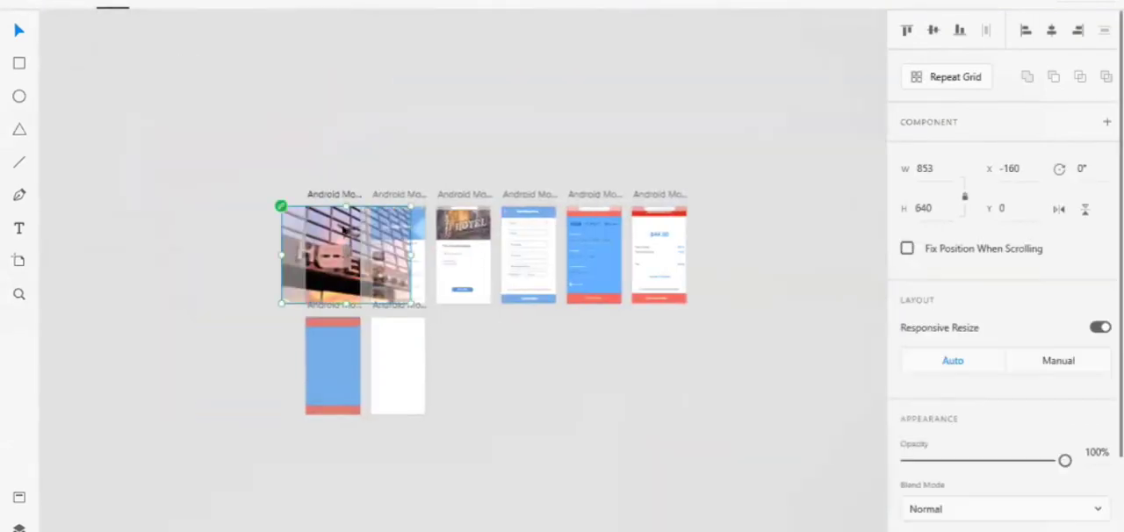
pyautogui.scroll(5, 345, 230)
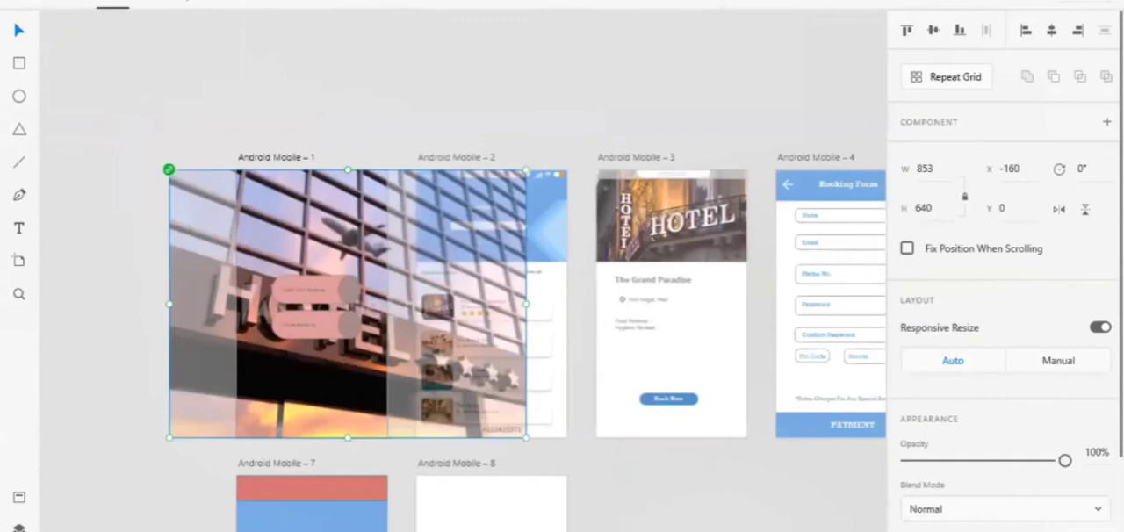
pyautogui.hotkey('ctrl', 'Tab')
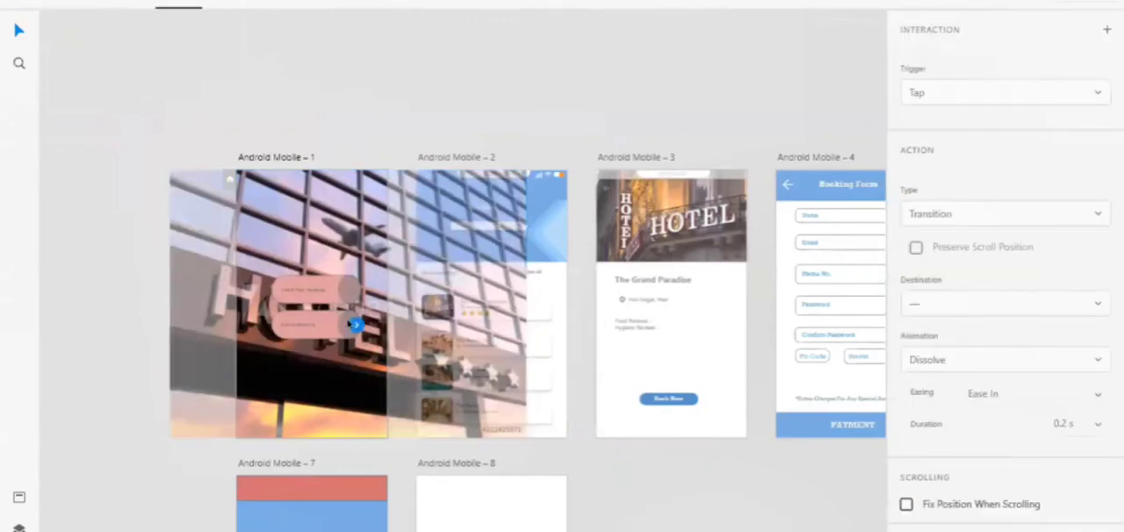
pyautogui.moveTo(355, 325); pyautogui.dragTo(422, 246)
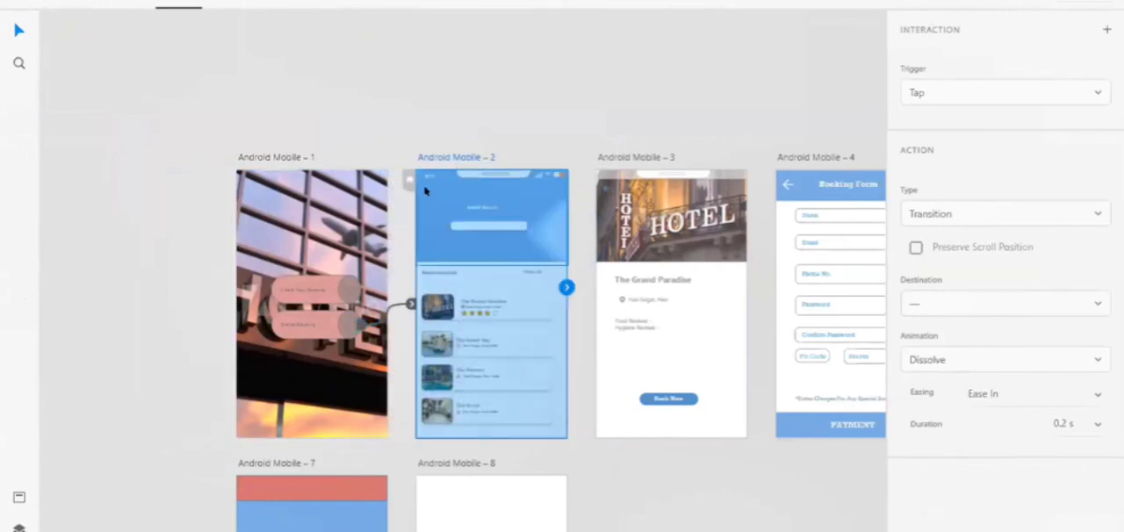
# Link The Grand Paradise card on Android Mobile – 2 to Android Mobile – 3 with a tap transition
pyautogui.click(425, 183)
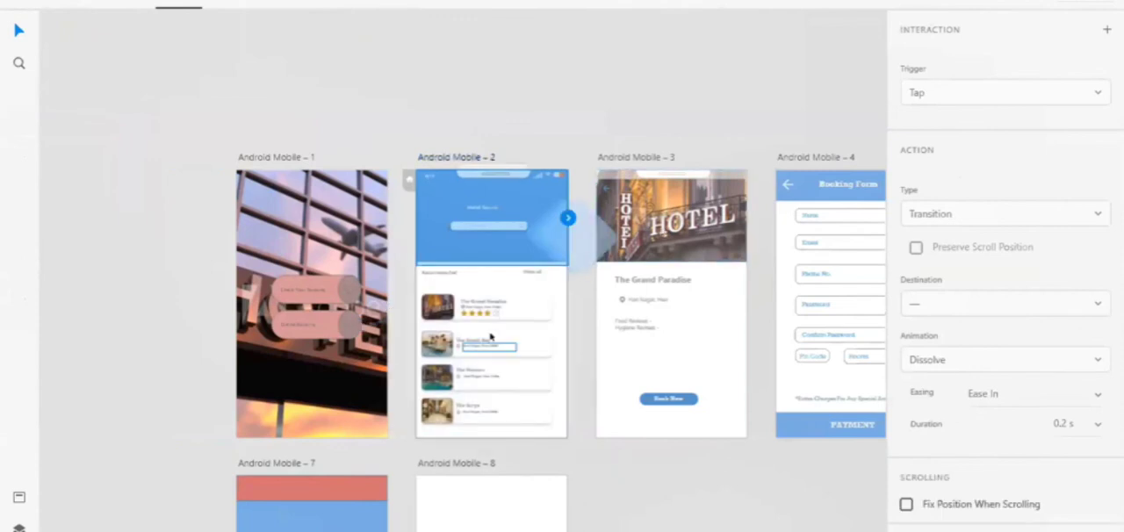
pyautogui.click(532, 303)
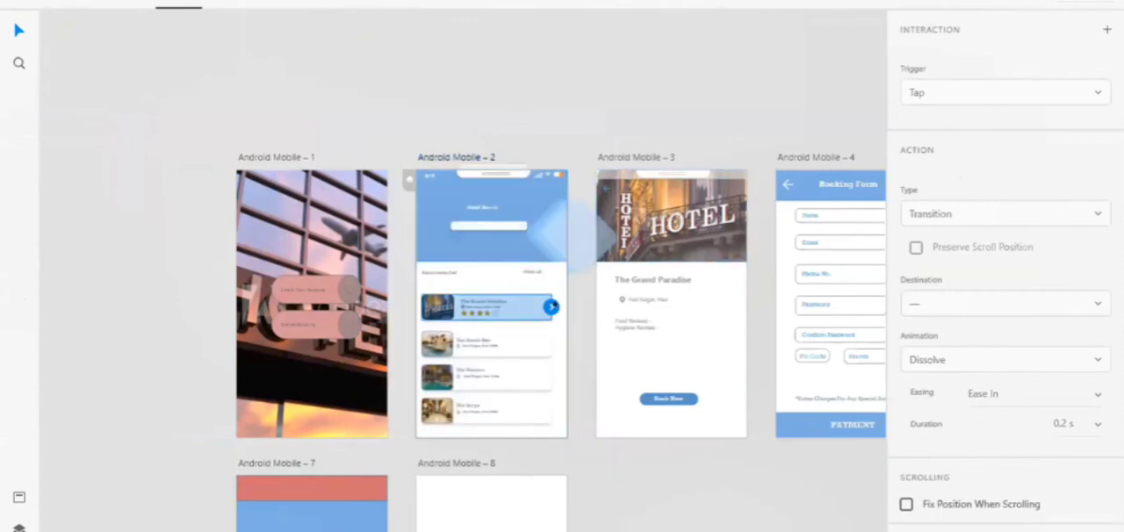
pyautogui.moveTo(550, 306); pyautogui.dragTo(625, 233)
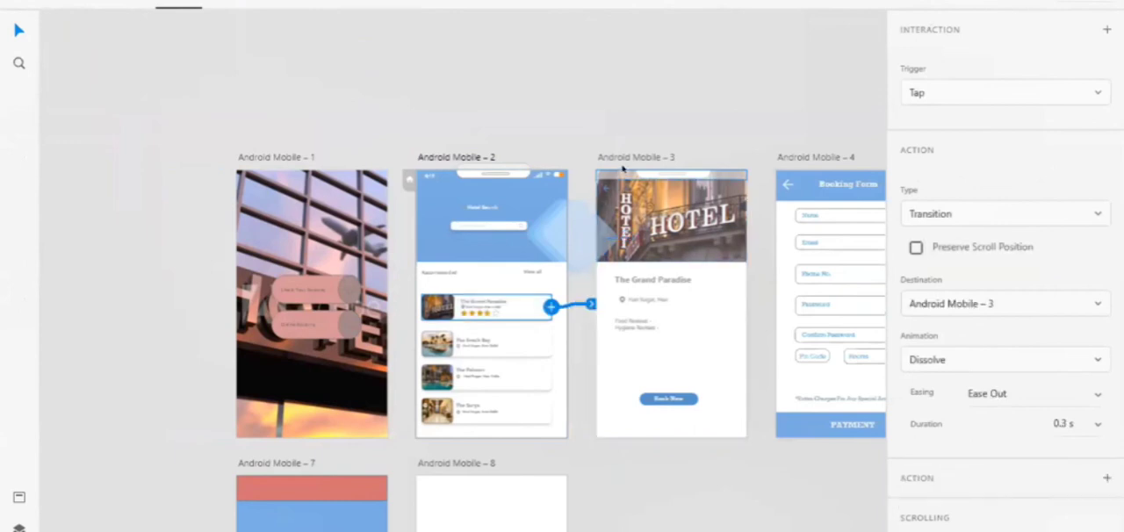
# Link the back arrow on Android Mobile – 3 to Android Mobile – 2 and its Book Now button to Android Mobile – 4
pyautogui.click(606, 188)
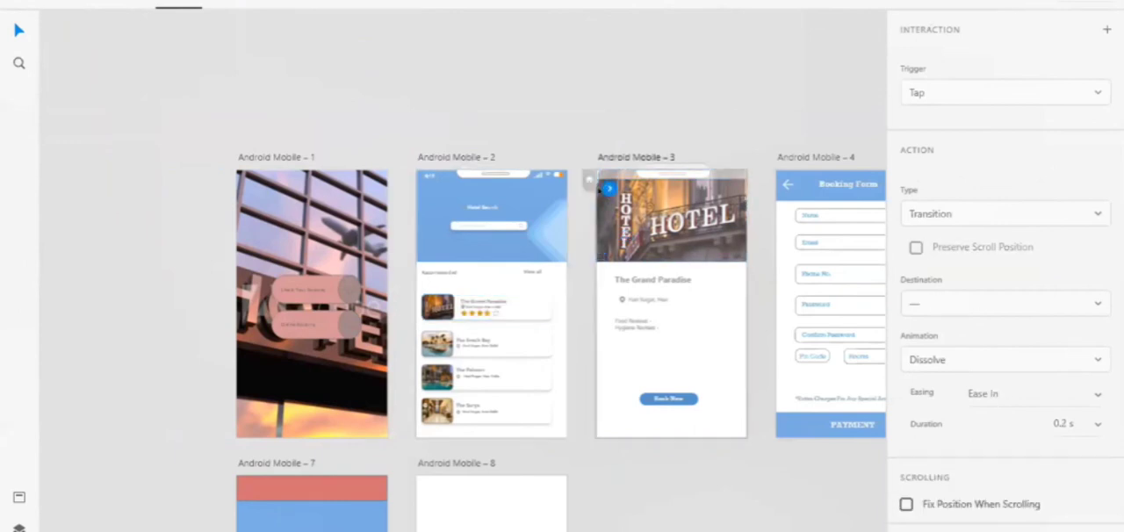
pyautogui.click(517, 291)
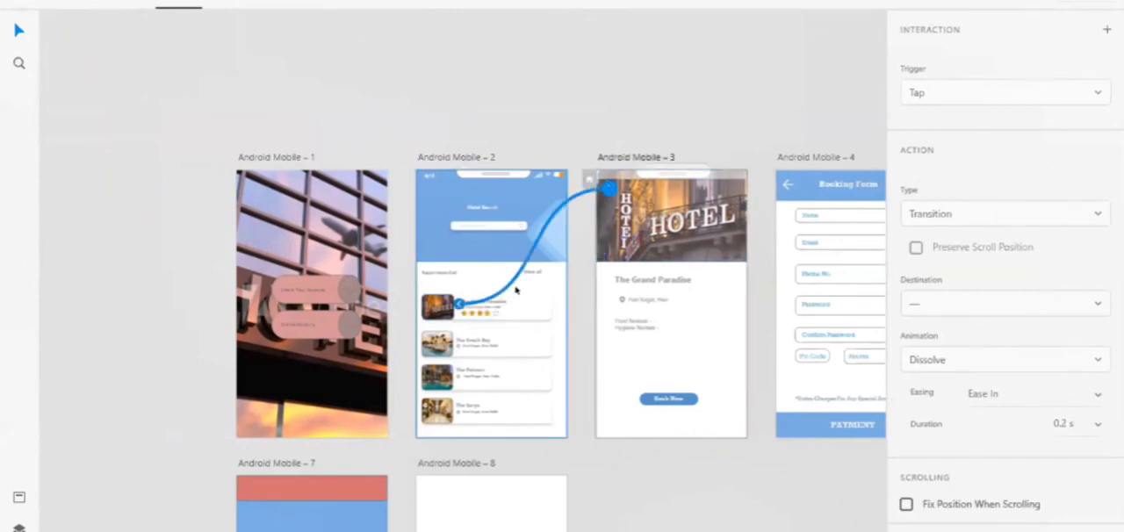
pyautogui.click(648, 428)
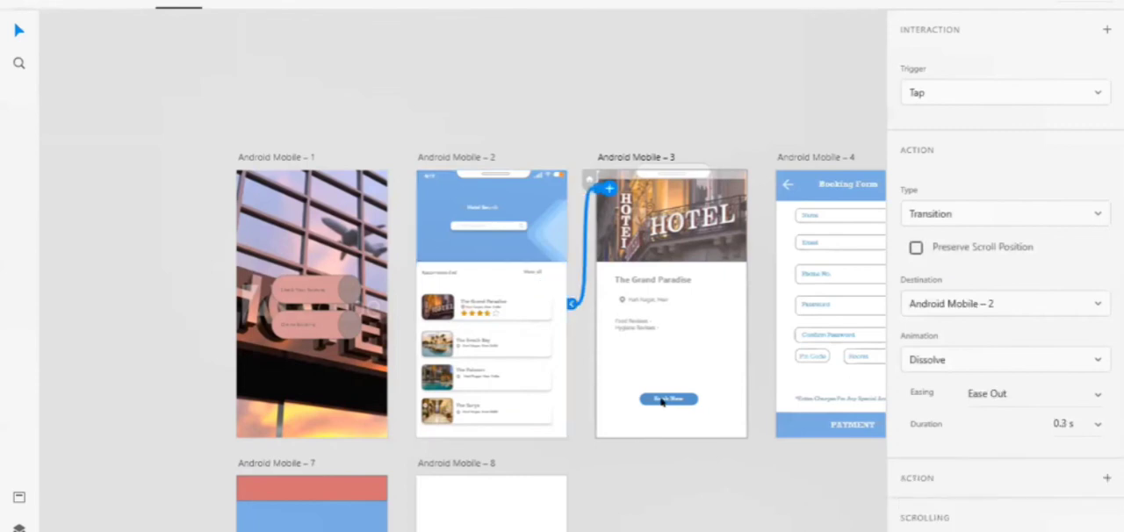
pyautogui.click(691, 402)
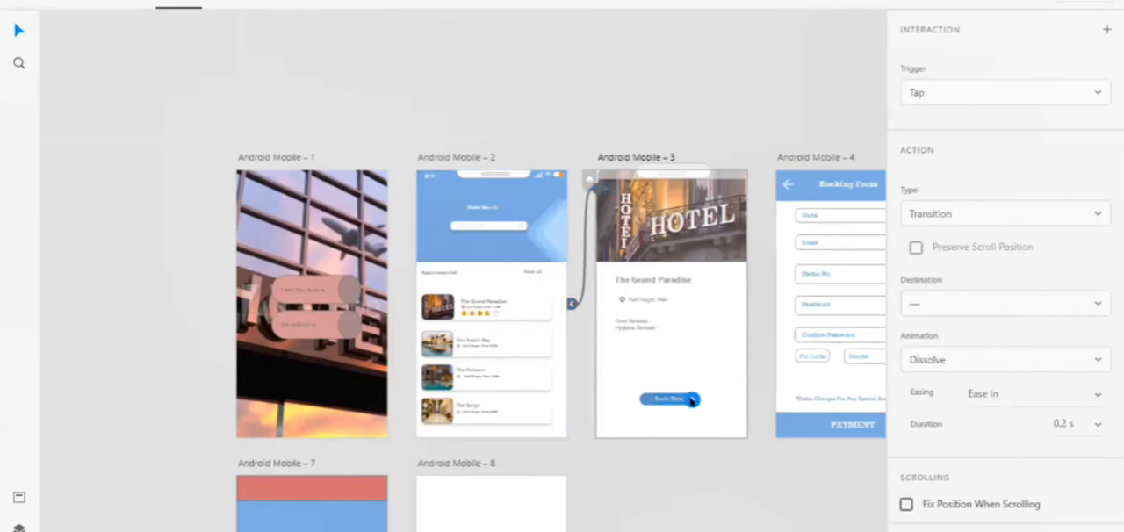
pyautogui.moveTo(693, 400); pyautogui.dragTo(808, 308)
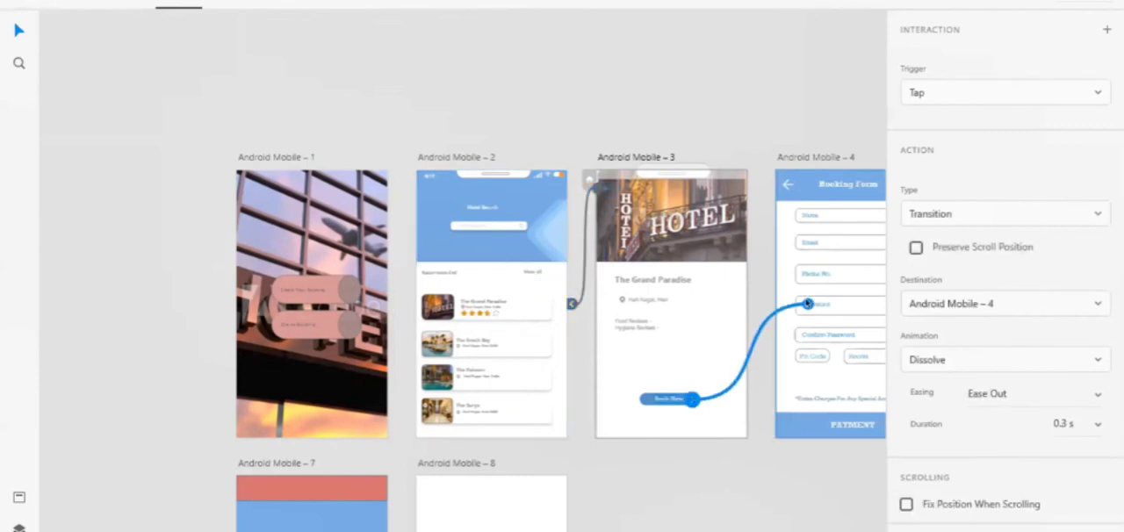
# Link the back arrow in the Booking Form header on Android Mobile – 4 to Android Mobile – 3
pyautogui.click(788, 181)
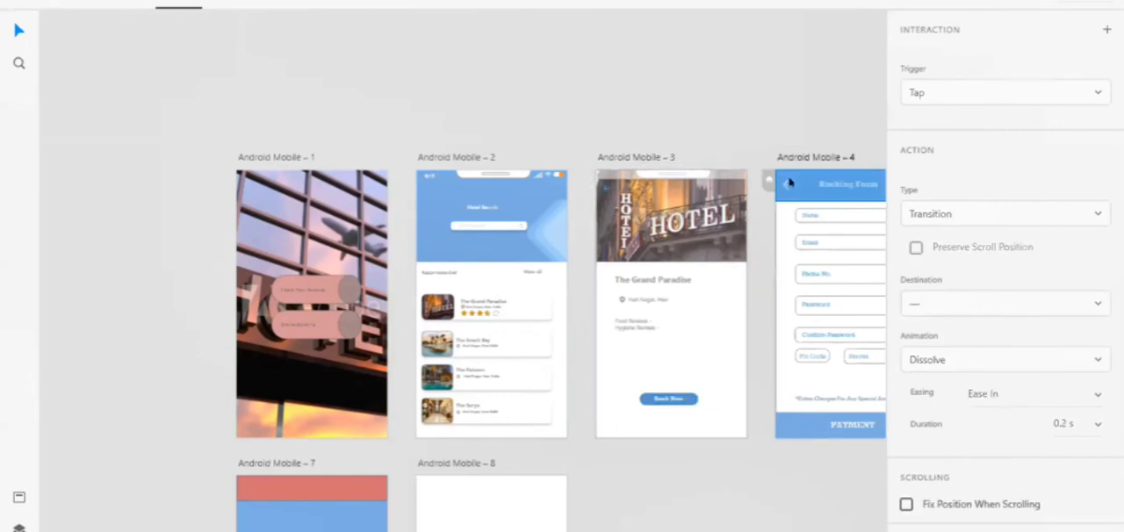
pyautogui.moveTo(785, 182)
pyautogui.mouseDown()
pyautogui.moveTo(794, 165)
pyautogui.moveTo(794, 193)
pyautogui.moveTo(785, 183)
pyautogui.mouseUp()
pyautogui.scroll(5, 783, 191)
pyautogui.click(788, 158)
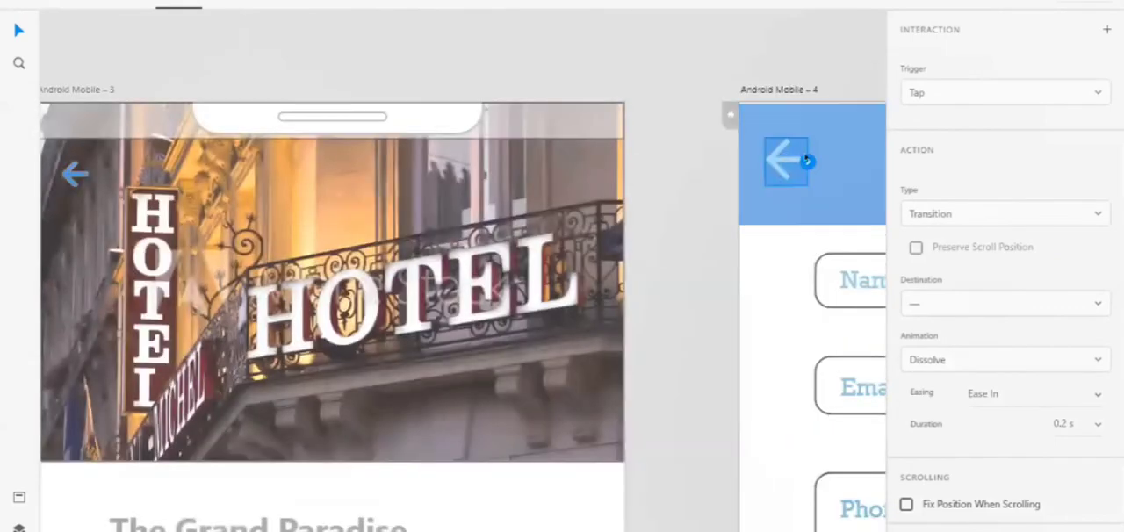
pyautogui.moveTo(807, 161); pyautogui.dragTo(533, 235)
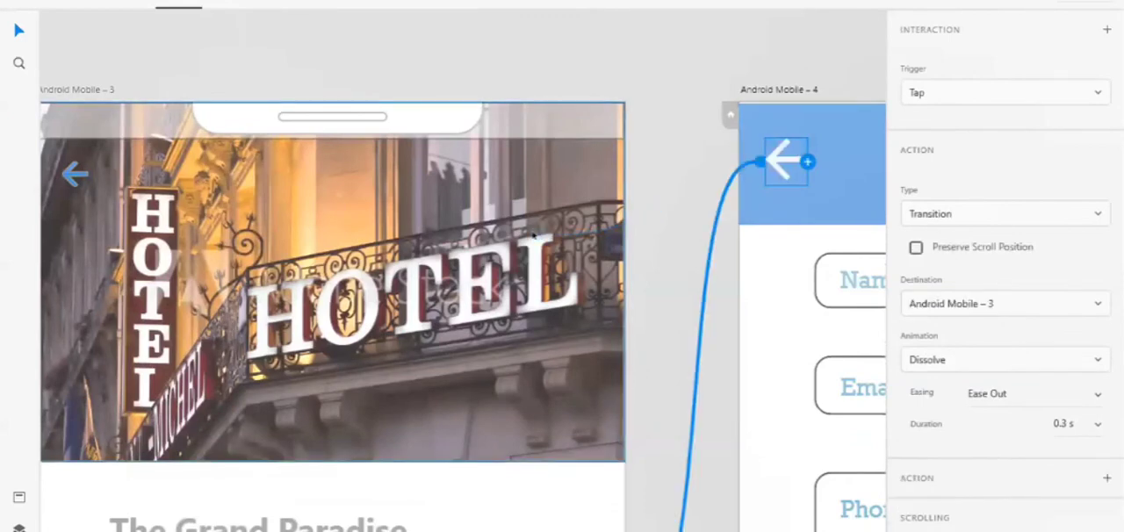
# Link the arrow in the Payment bar on Android Mobile – 4 to Android Mobile – 5
pyautogui.scroll(-5, 534, 237)
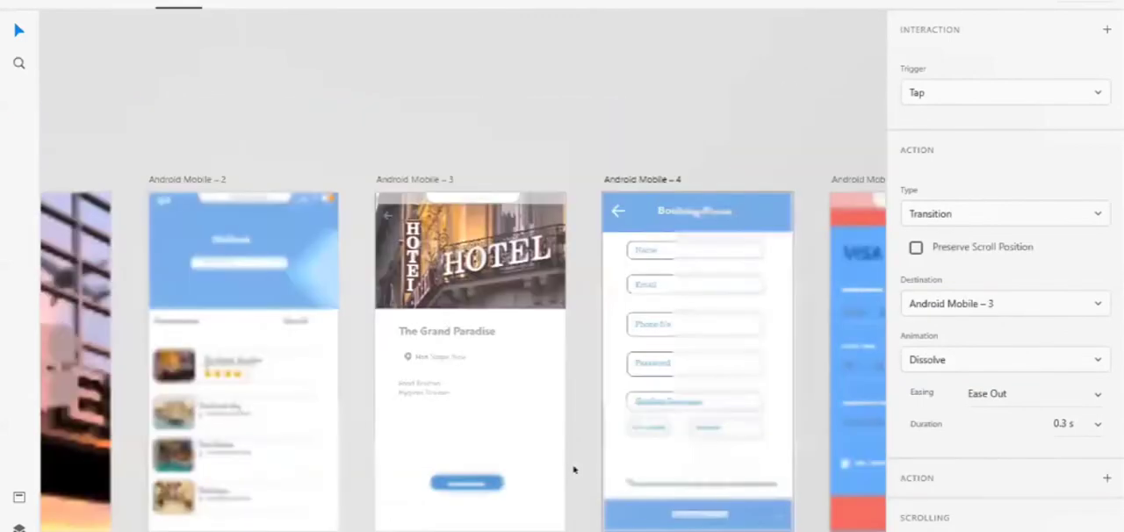
pyautogui.hscroll(3, 572, 467)
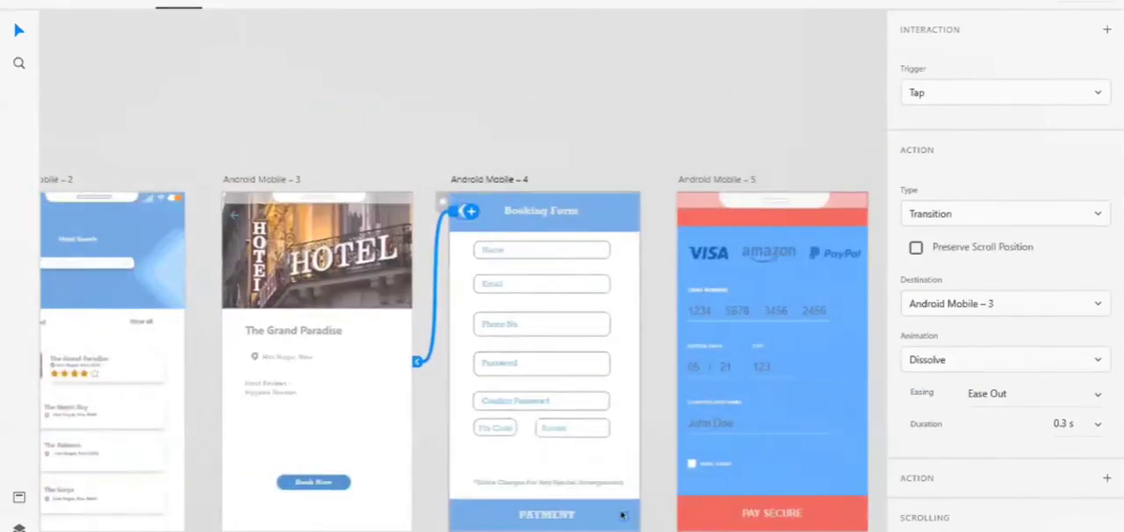
pyautogui.click(620, 520)
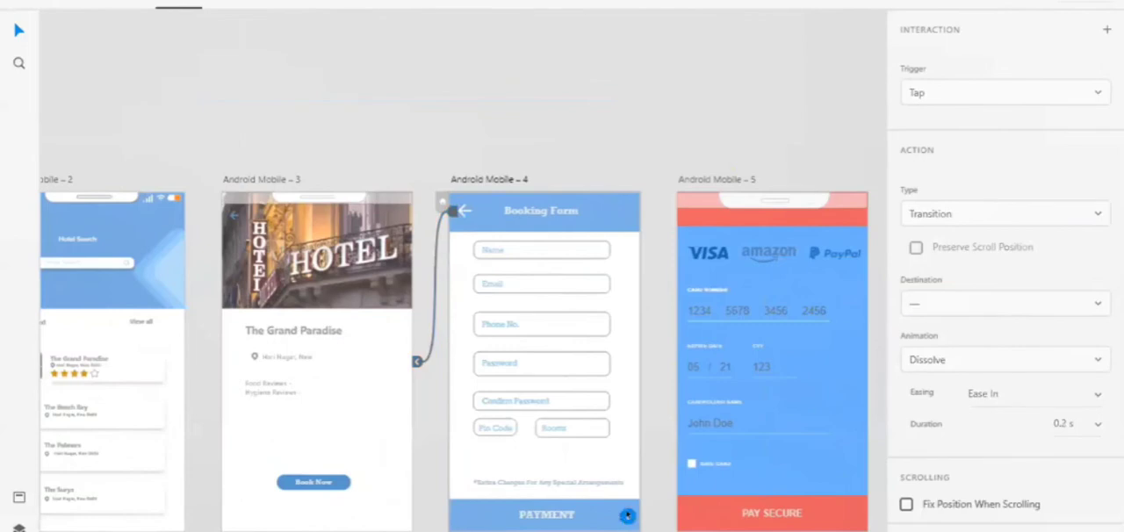
pyautogui.moveTo(627, 516); pyautogui.dragTo(689, 378)
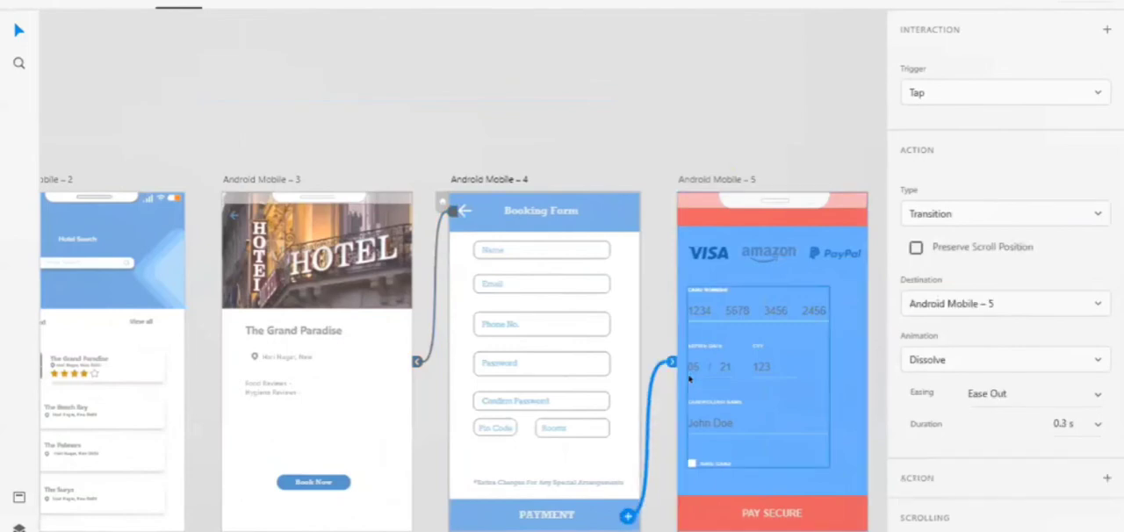
# Link the Pay Secure bar on Android Mobile – 5 to Android Mobile – 6
pyautogui.hscroll(3, 689, 378)
pyautogui.click(701, 511)
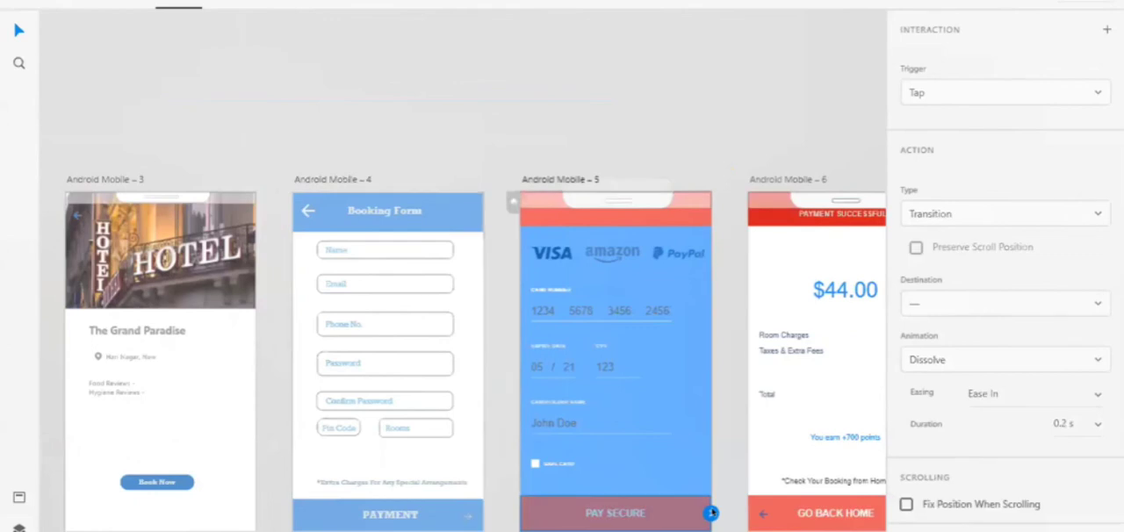
pyautogui.moveTo(710, 513); pyautogui.dragTo(798, 443)
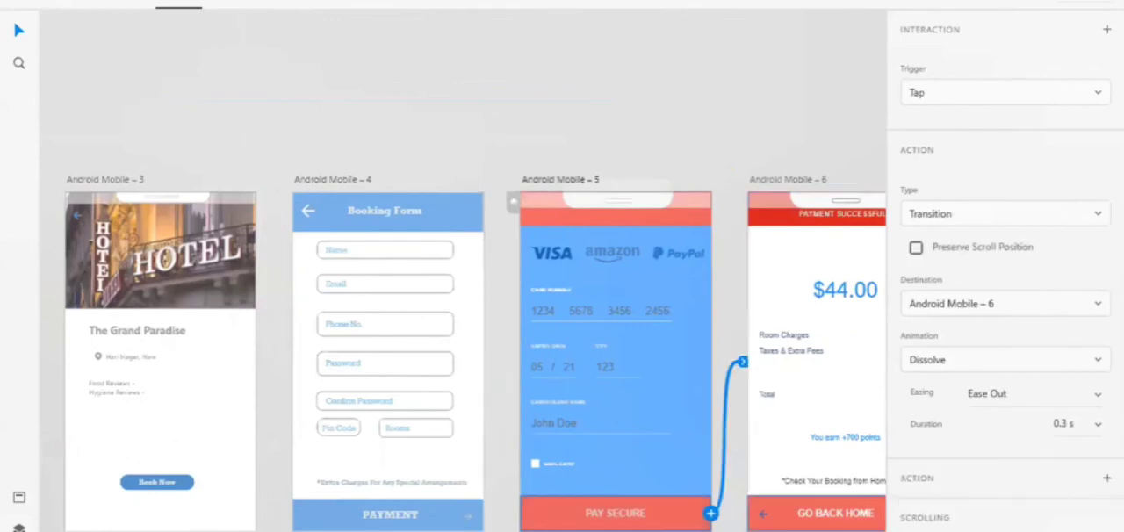
# Link the back arrow in the Go Back Home bar on Android Mobile – 6 to Android Mobile – 1
pyautogui.click(767, 523)
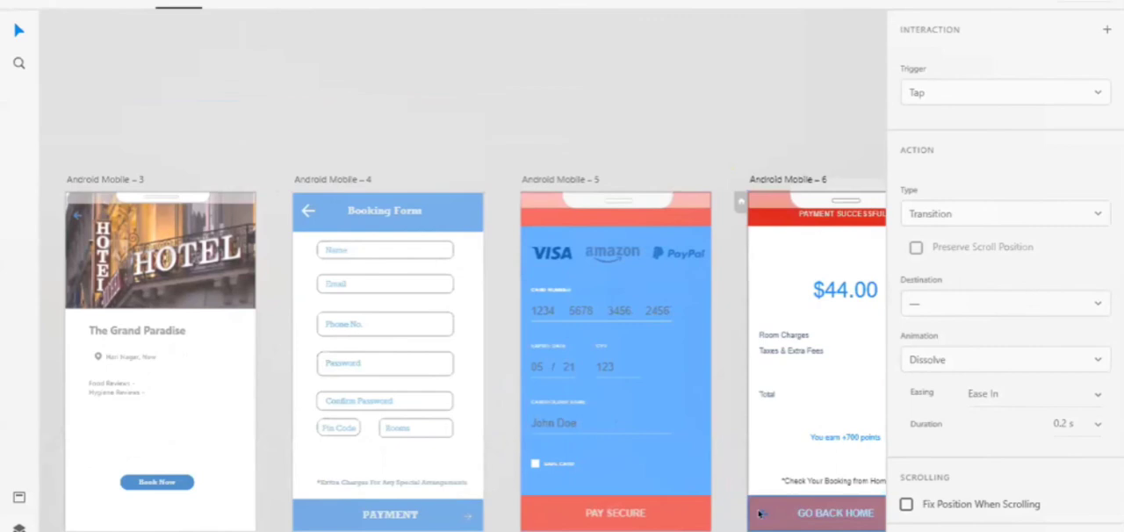
pyautogui.scroll(3, 761, 513)
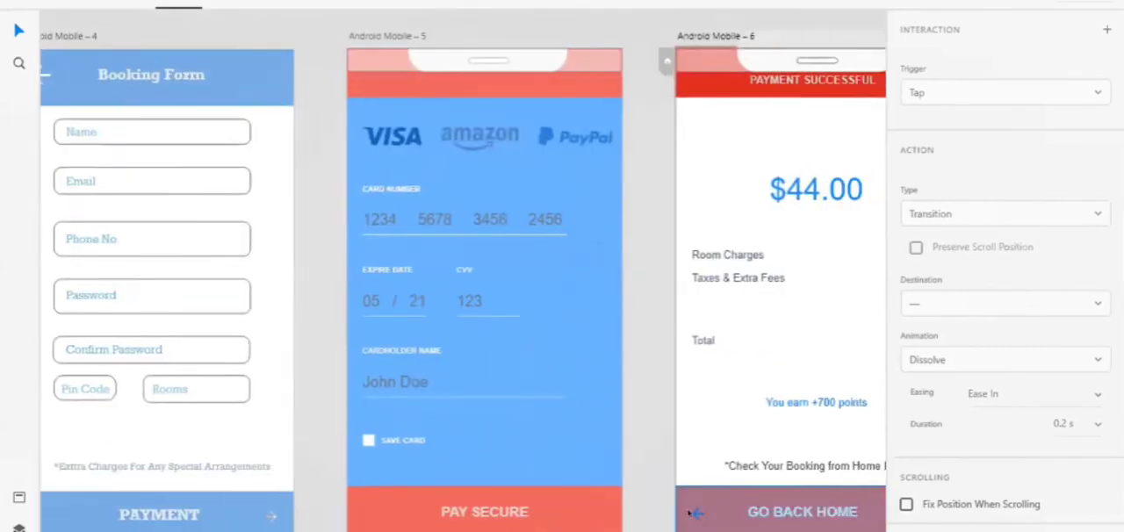
pyautogui.click(693, 513)
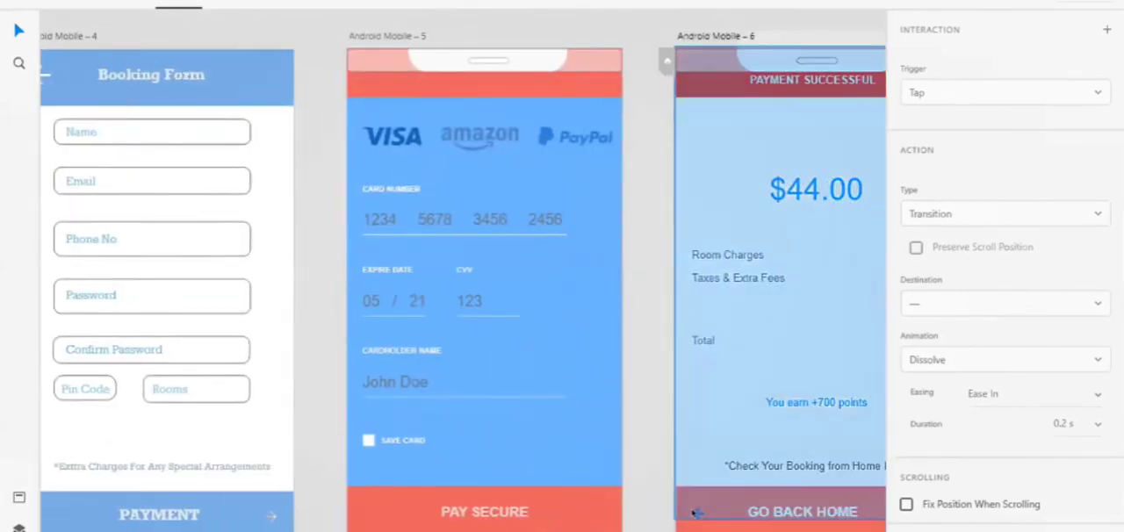
pyautogui.click(694, 513)
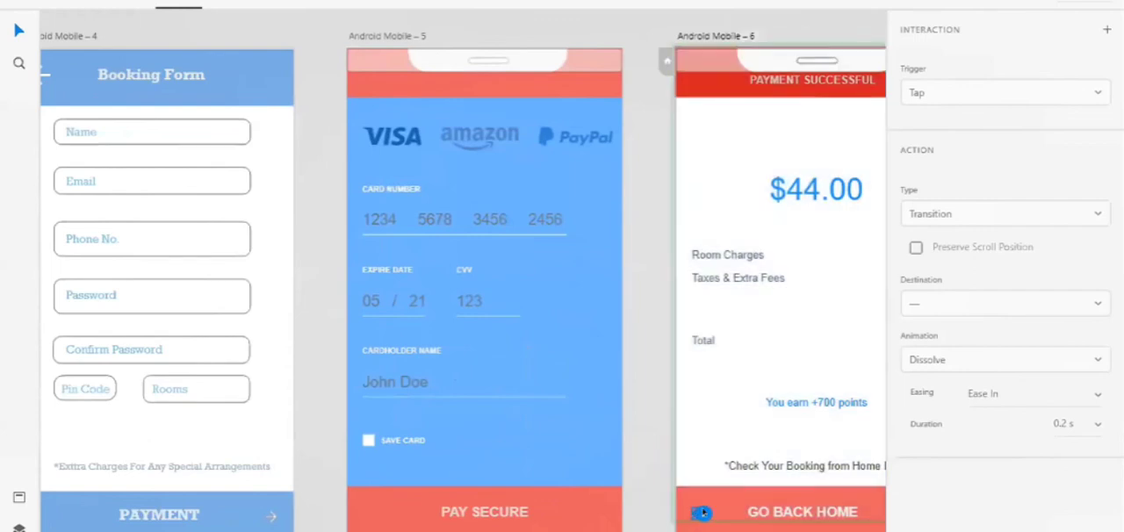
pyautogui.moveTo(702, 513); pyautogui.dragTo(202, 180)
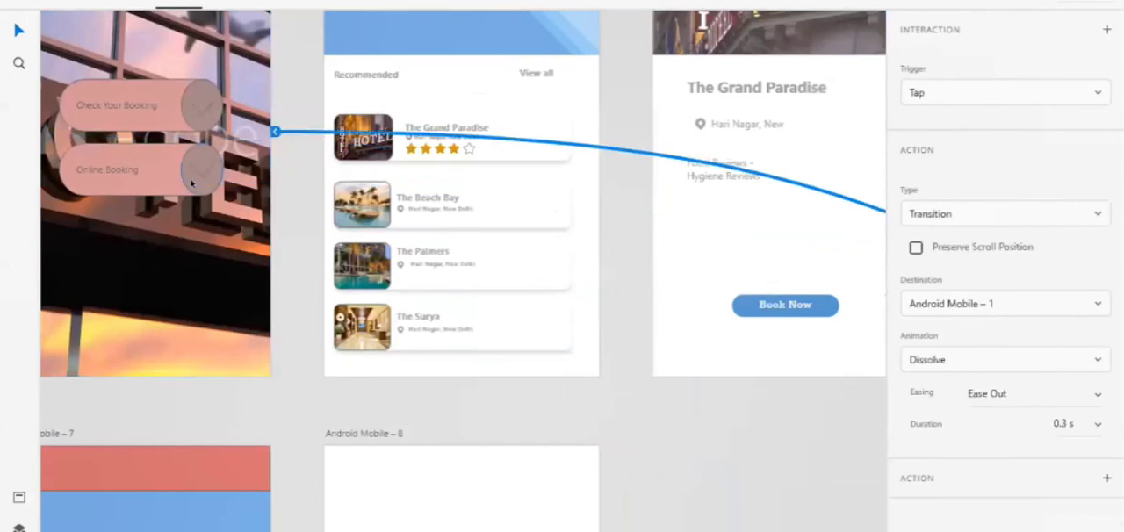
# Link the round arrow button of Check Your Booking on Android Mobile – 1 to Android Mobile – 7
pyautogui.click(200, 103)
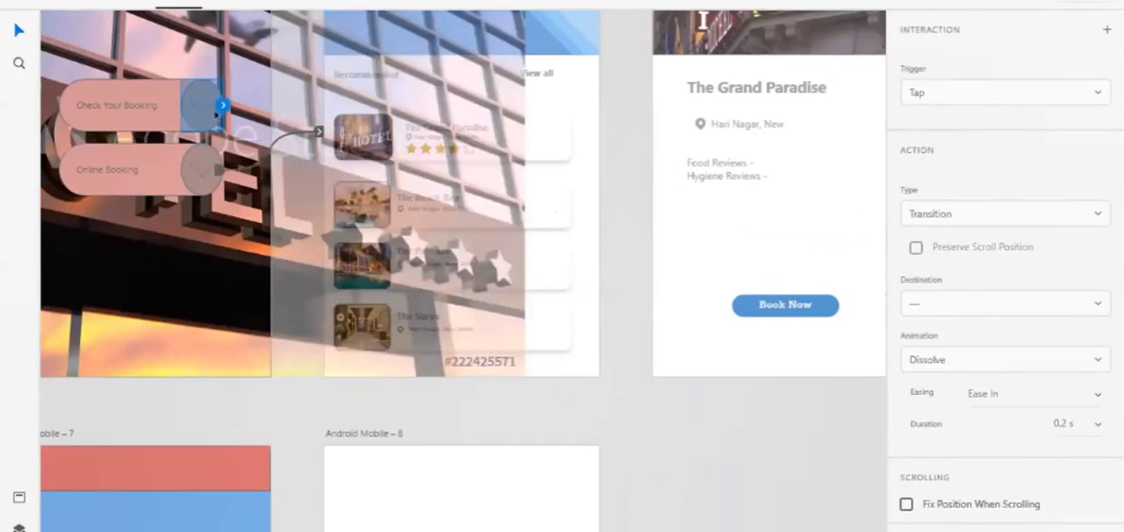
pyautogui.moveTo(223, 106); pyautogui.dragTo(185, 525)
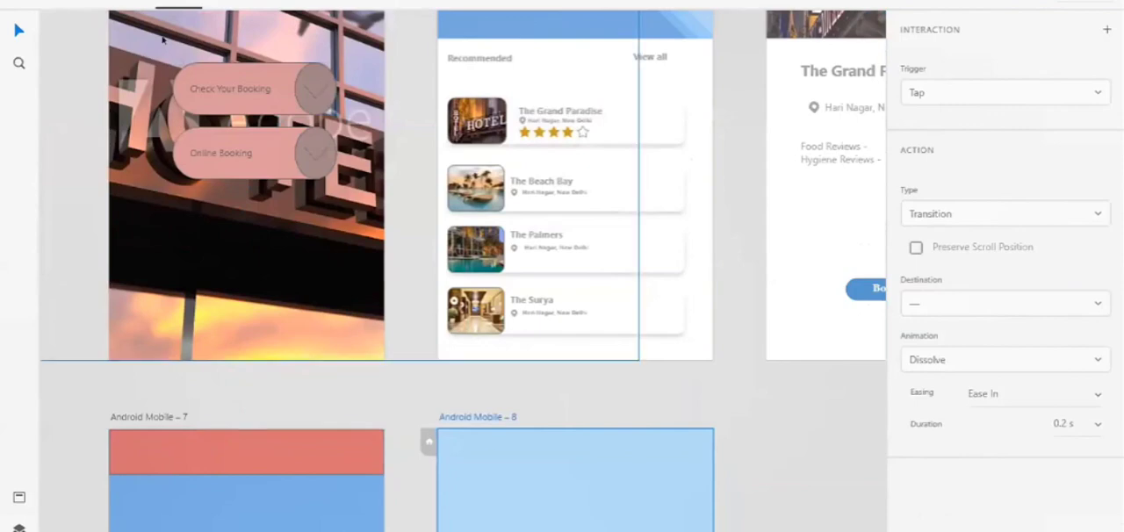
# Preview the prototype from the home screen's Online Booking through hotel choice, booking form and payment, and back to the home screen
pyautogui.click(113, 3)
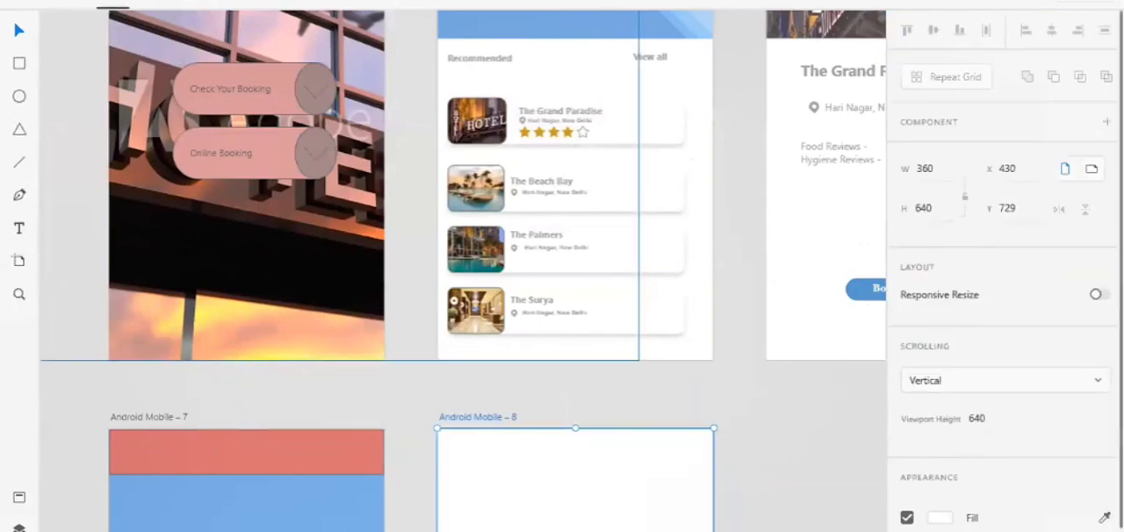
pyautogui.click(600, 168)
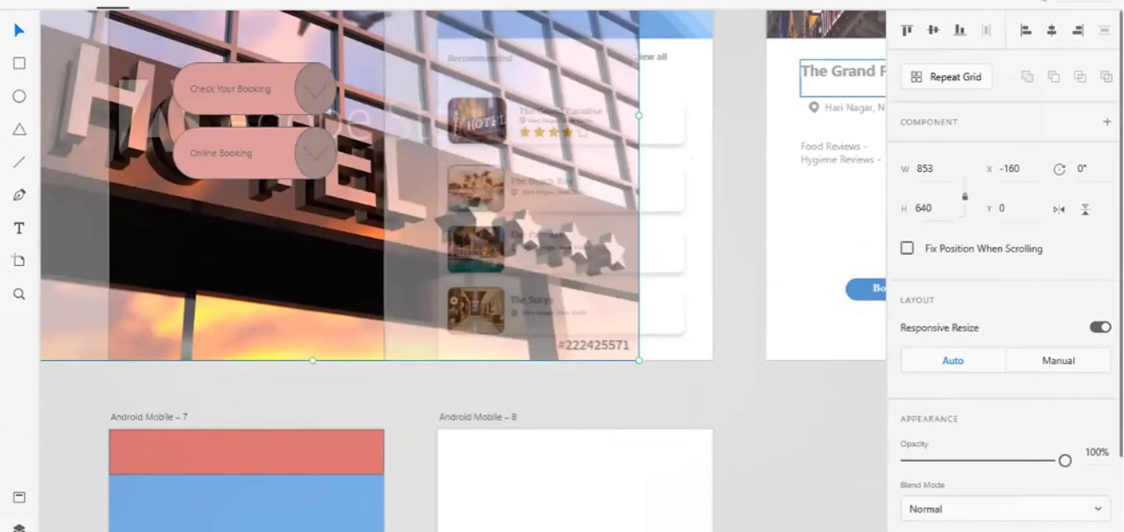
pyautogui.click(1017, 2)
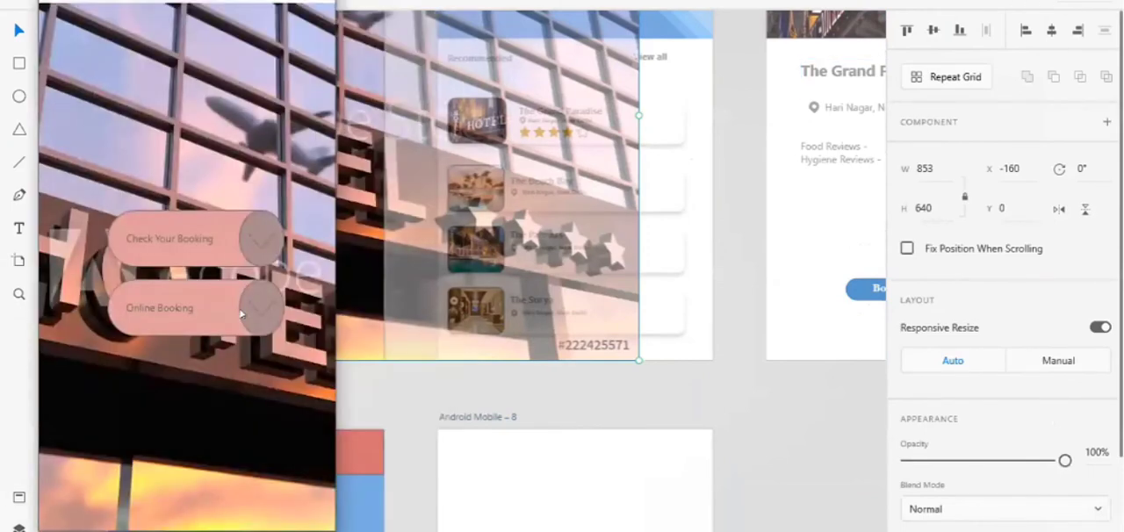
pyautogui.click(261, 313)
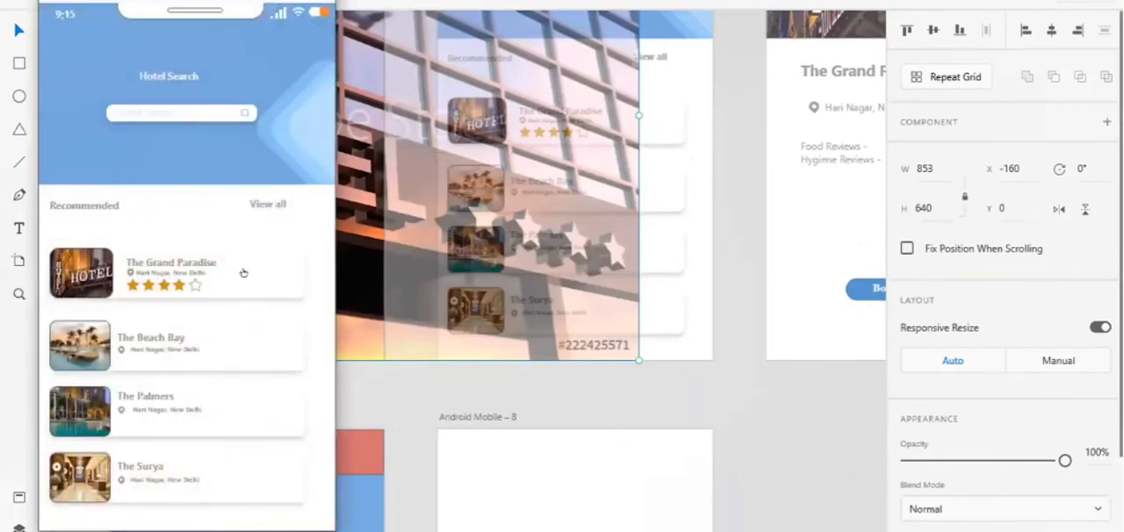
pyautogui.click(244, 273)
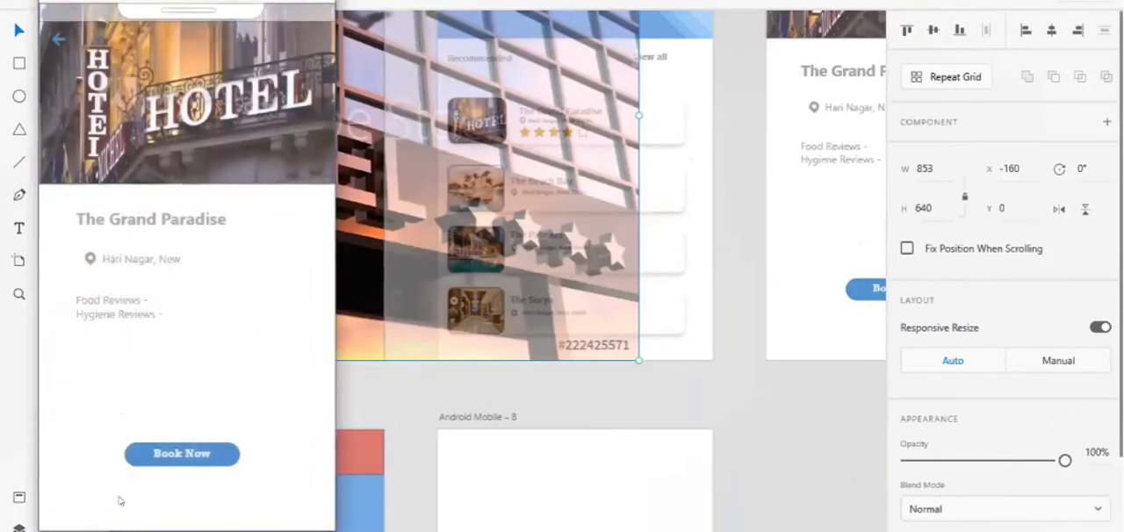
pyautogui.click(164, 454)
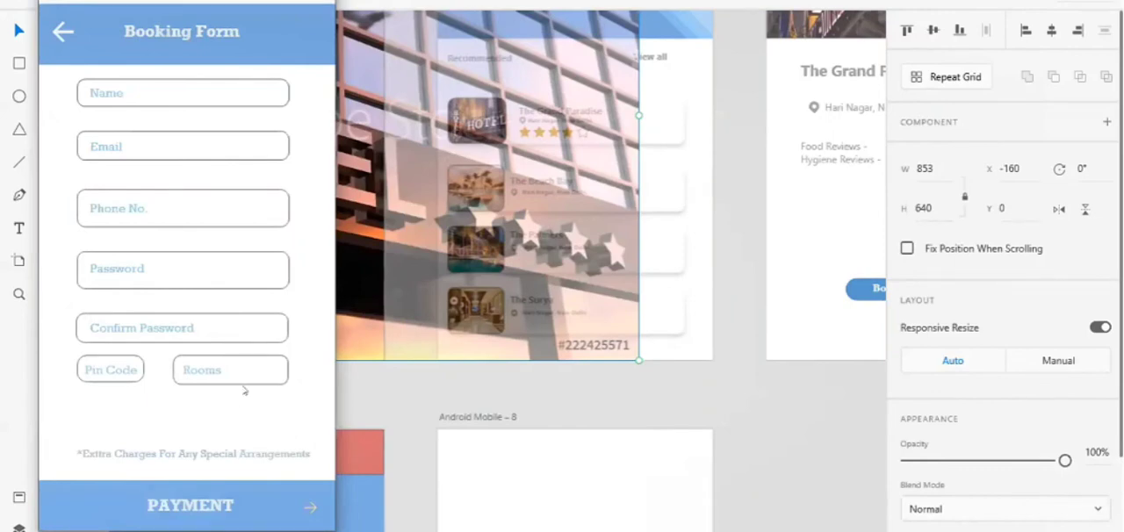
pyautogui.click(309, 508)
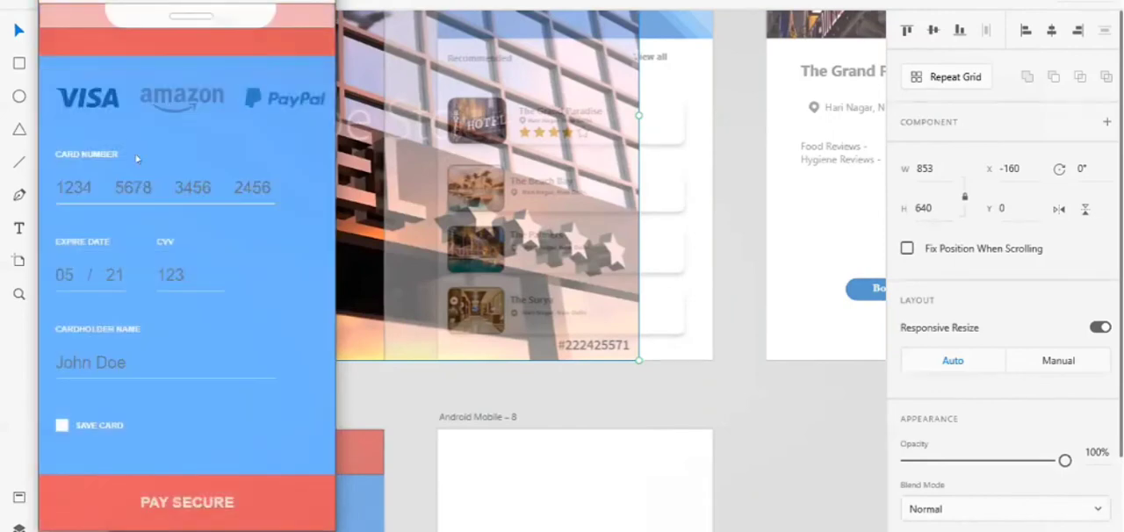
pyautogui.click(189, 503)
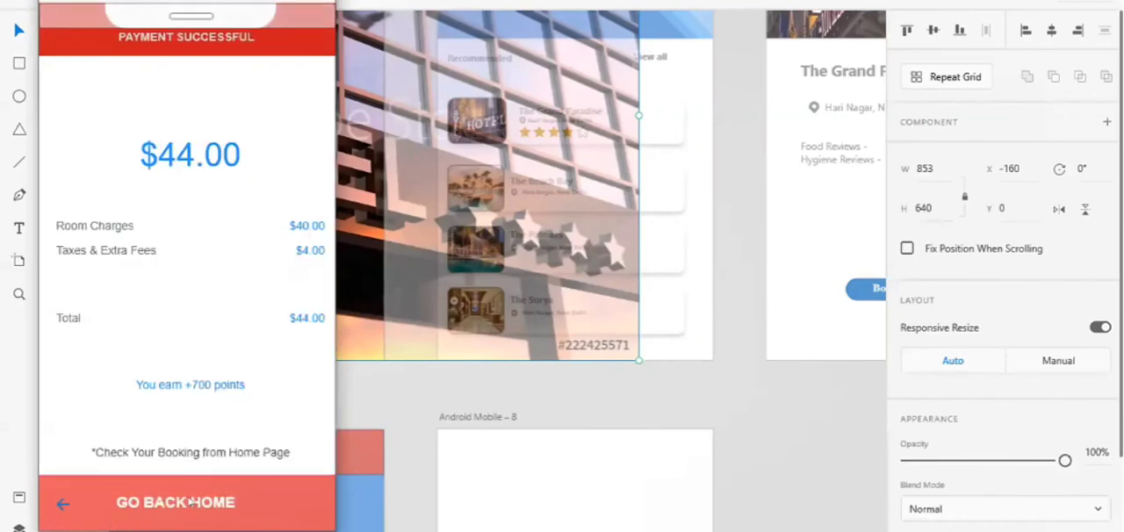
pyautogui.click(58, 502)
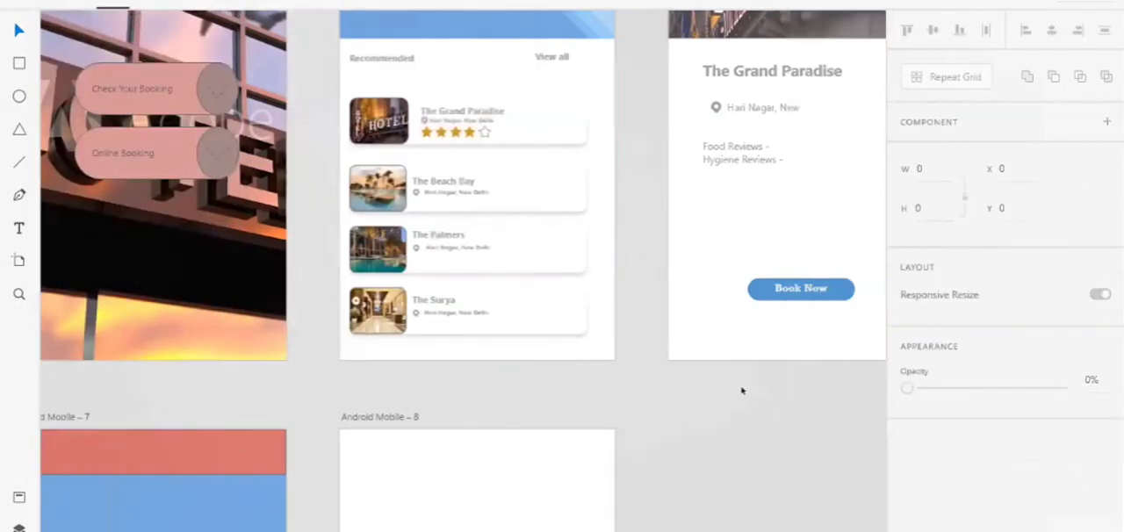
# Link the red header on Android Mobile – 5 to Android Mobile – 4, and return to design mode with nothing selected
pyautogui.hscroll(5, 743, 391)
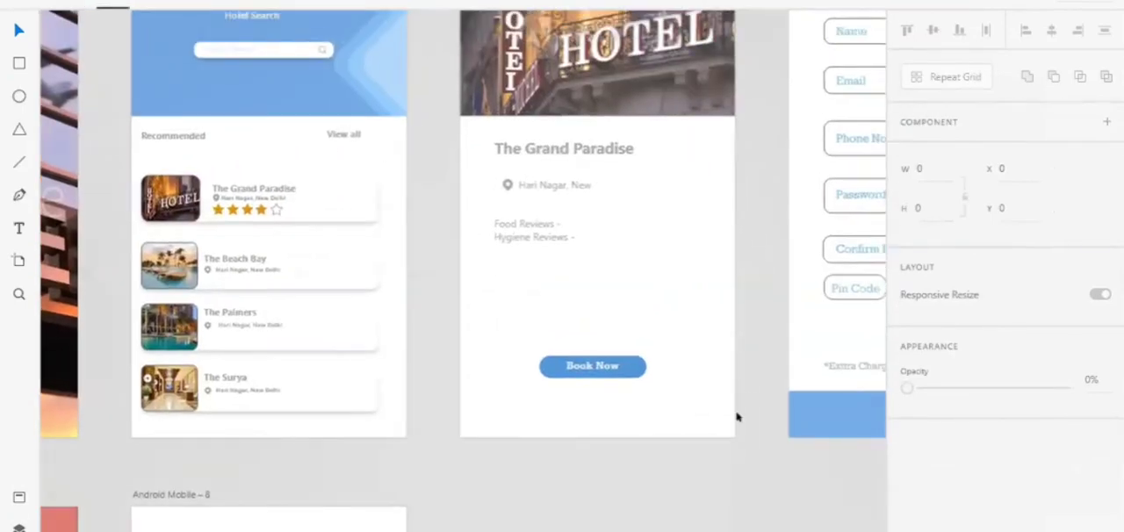
pyautogui.hscroll(4, 735, 414)
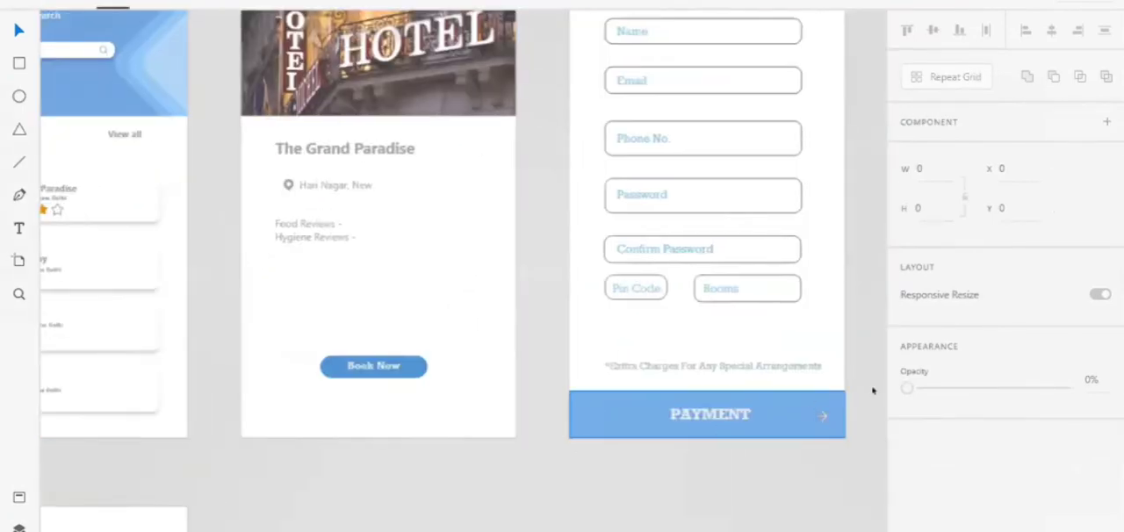
pyautogui.click(824, 409)
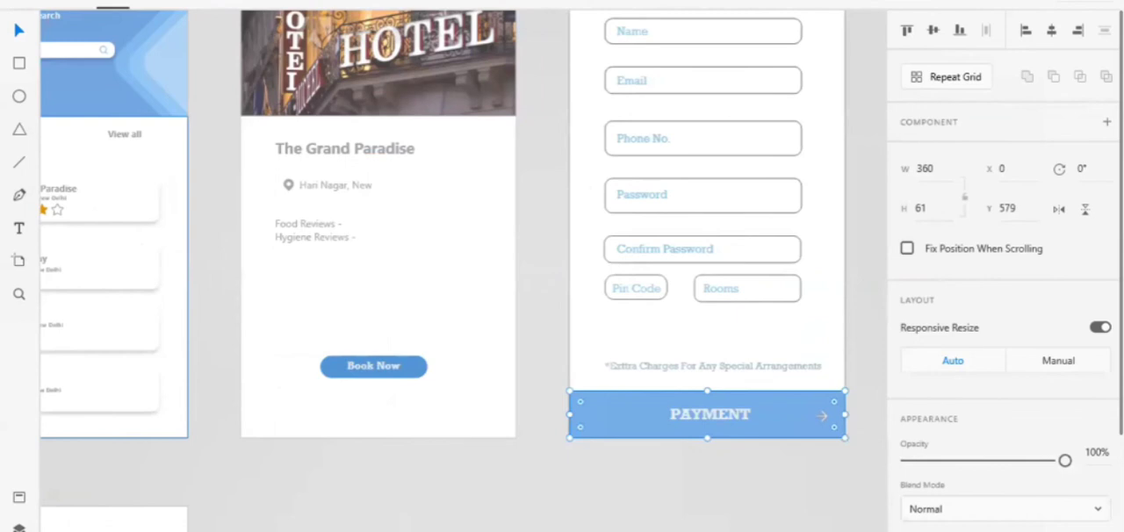
pyautogui.click(179, 3)
pyautogui.scroll(3, 639, 158)
pyautogui.hscroll(4, 740, 146)
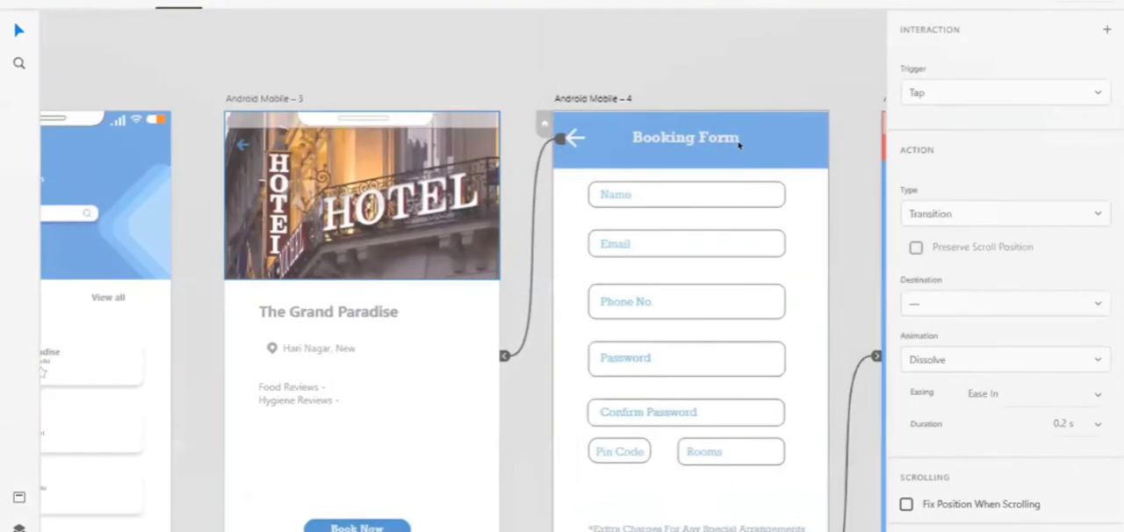
pyautogui.click(678, 145)
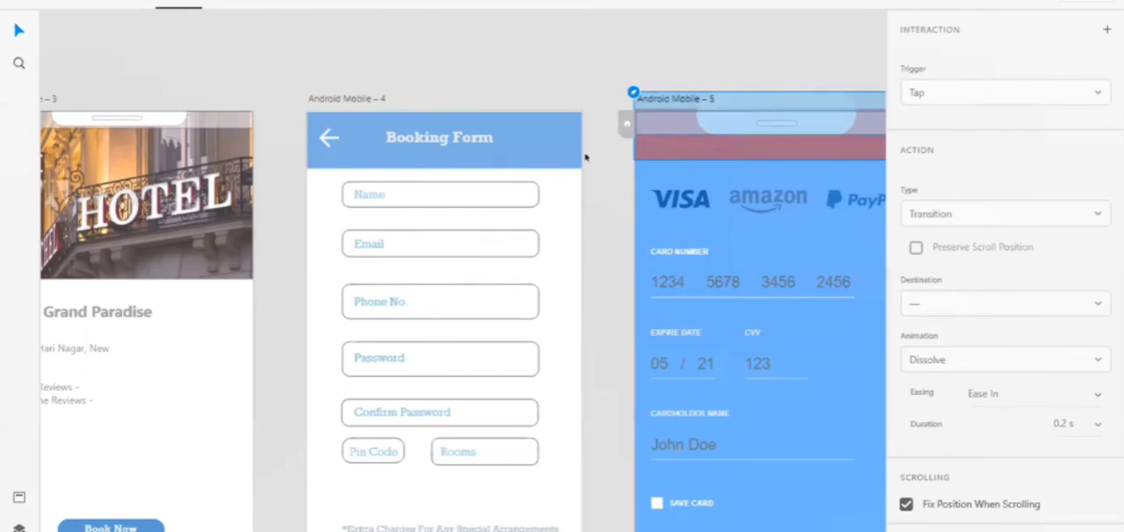
pyautogui.moveTo(586, 158); pyautogui.dragTo(636, 146)
pyautogui.hscroll(3, 637, 146)
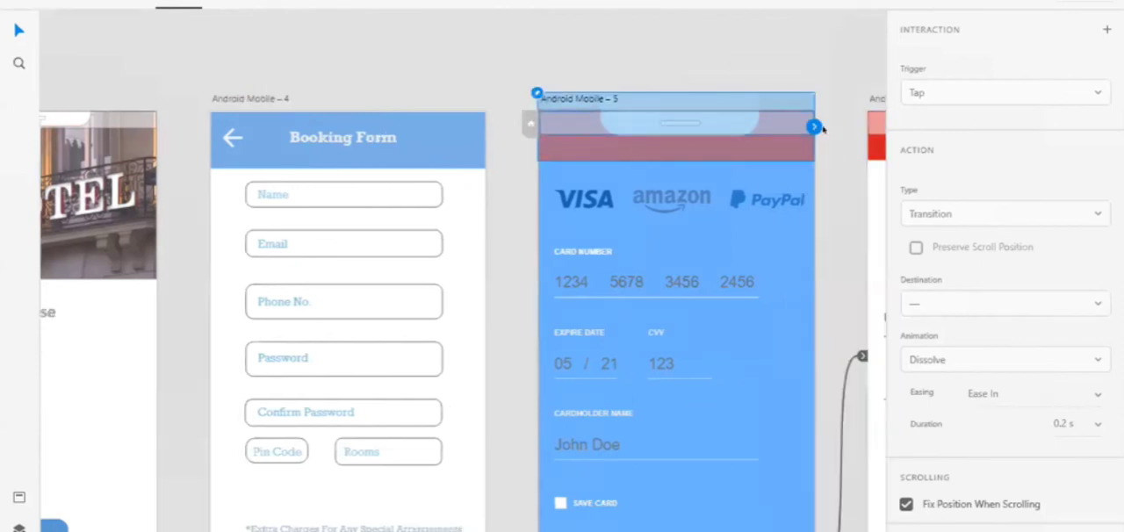
pyautogui.moveTo(816, 128); pyautogui.dragTo(461, 303)
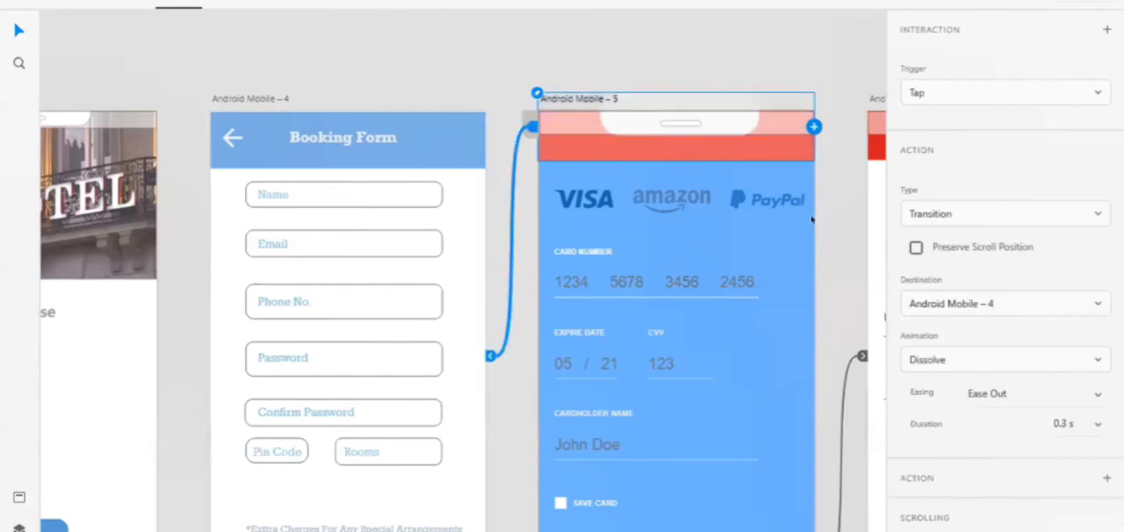
pyautogui.hscroll(10, 812, 220)
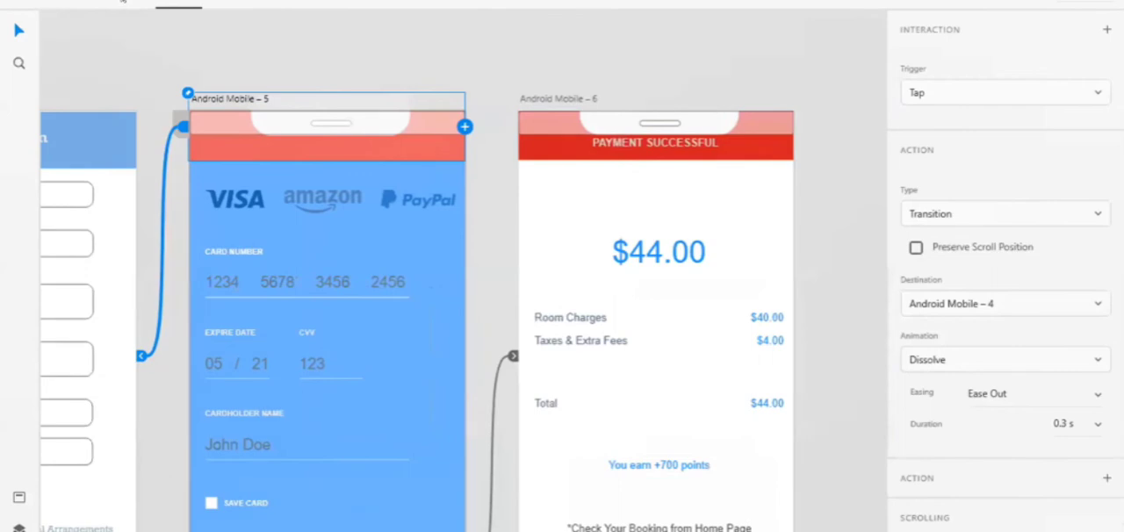
pyautogui.click(121, 4)
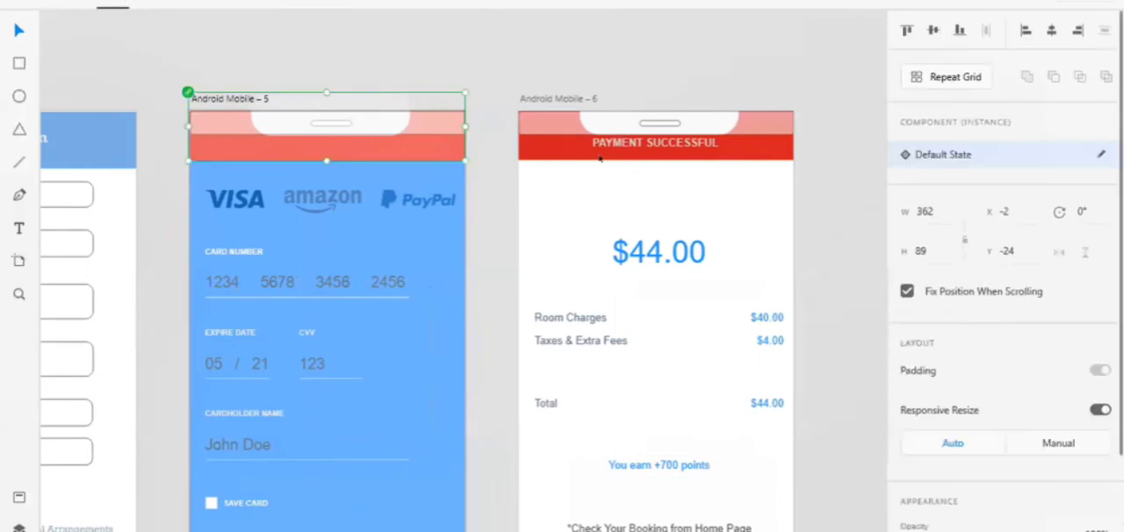
pyautogui.click(562, 40)
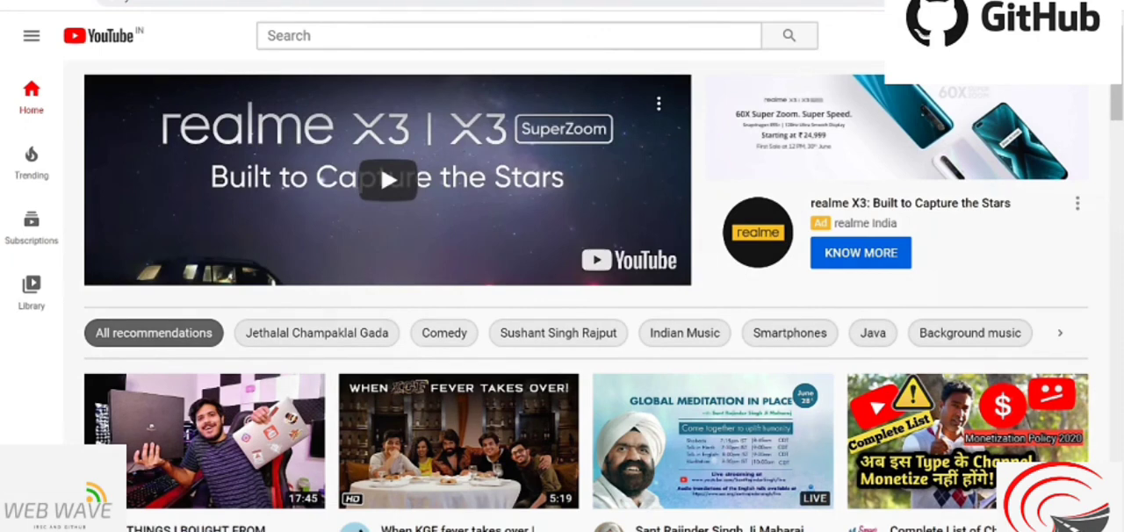
# Switch to YouTube, search for "sappat tubers" and open the SAPPAT Tubers channel
pyautogui.click(510, 36)
pyautogui.write('sa')
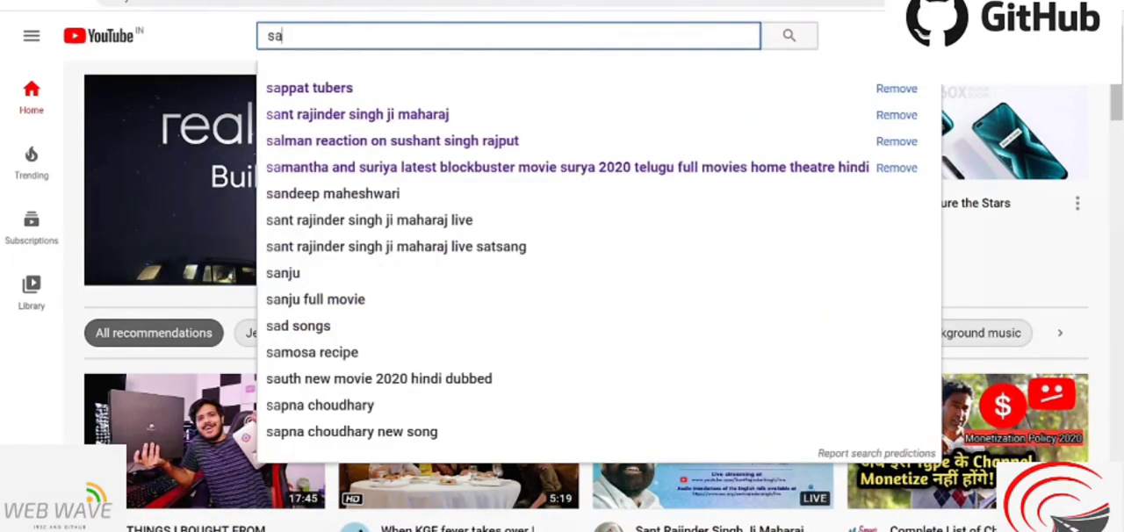
pyautogui.write('ppat tu')
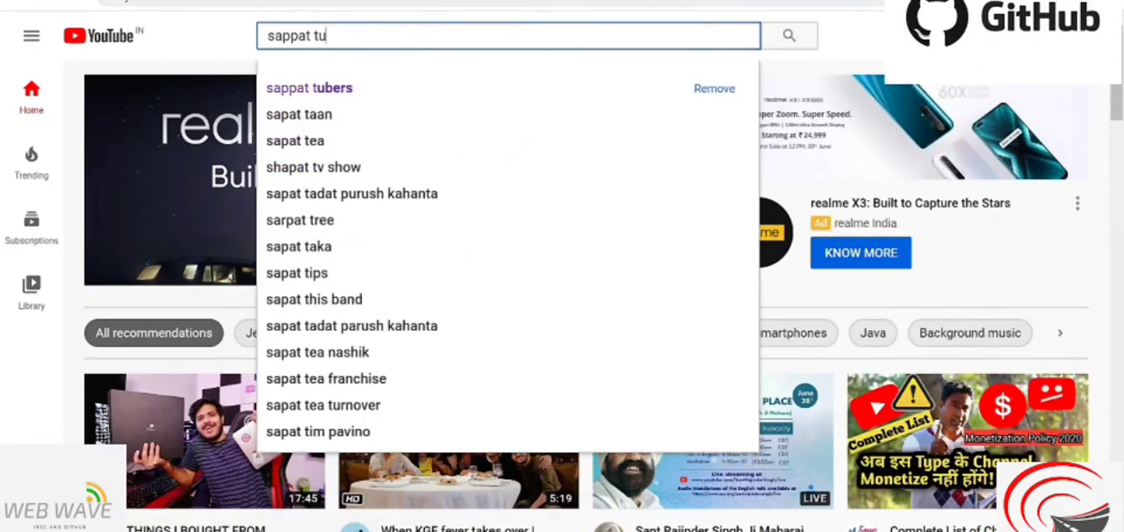
pyautogui.write('bers')
pyautogui.press('Return')
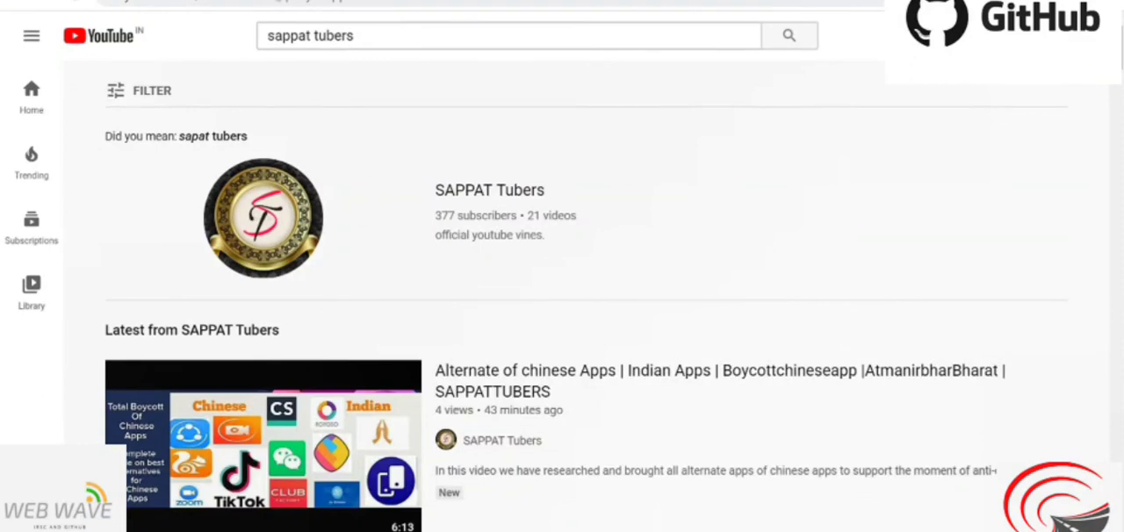
pyautogui.click(483, 202)
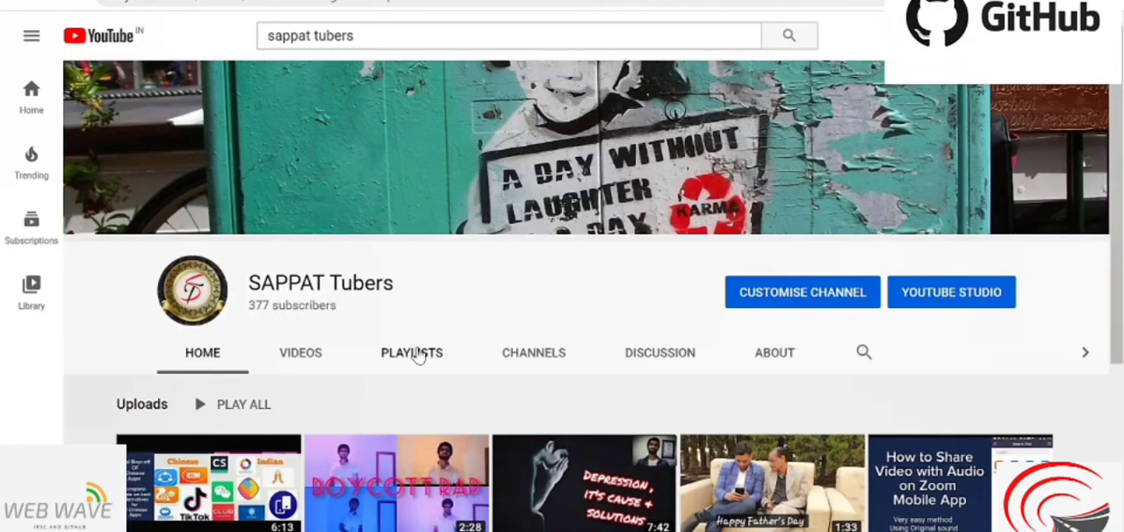
# Look through the created playlists of the SAPPAT Tubers channel
pyautogui.click(416, 352)
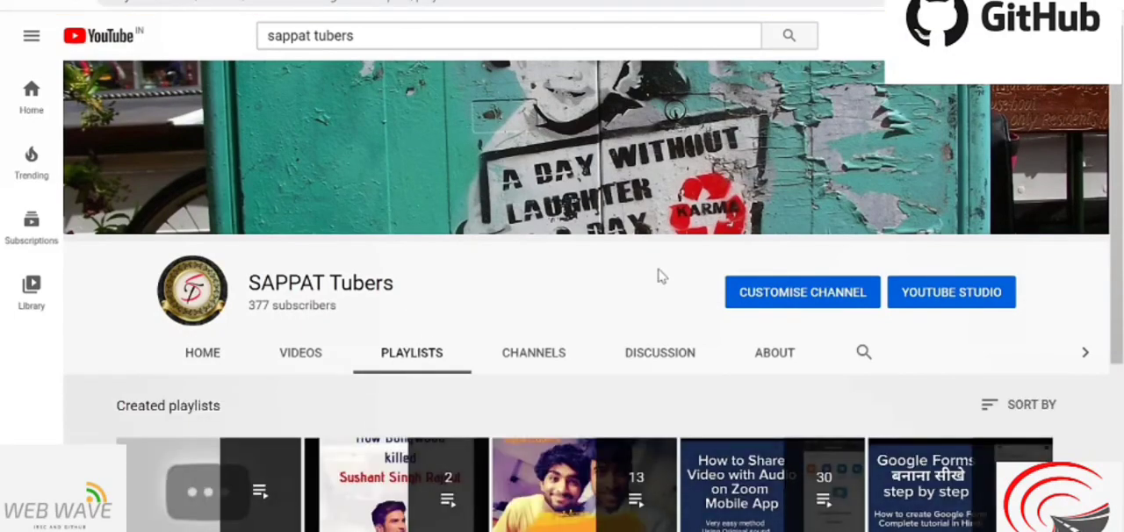
pyautogui.scroll(-1, 660, 275)
pyautogui.moveTo(1122, 197); pyautogui.dragTo(1123, 207)
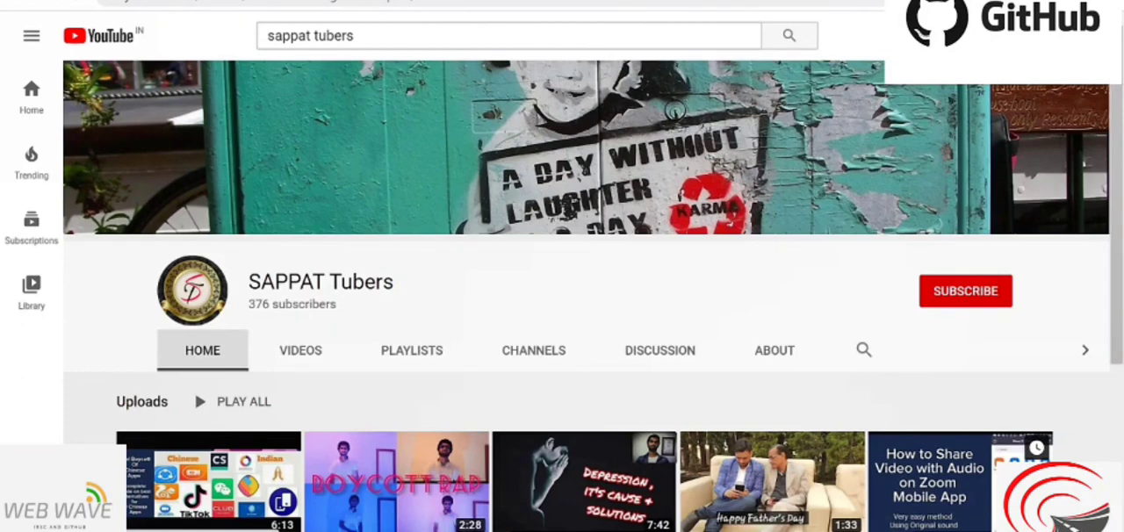
# Subscribe to the SAPPAT Tubers channel and set its notifications to All
pyautogui.click(966, 297)
pyautogui.click(997, 293)
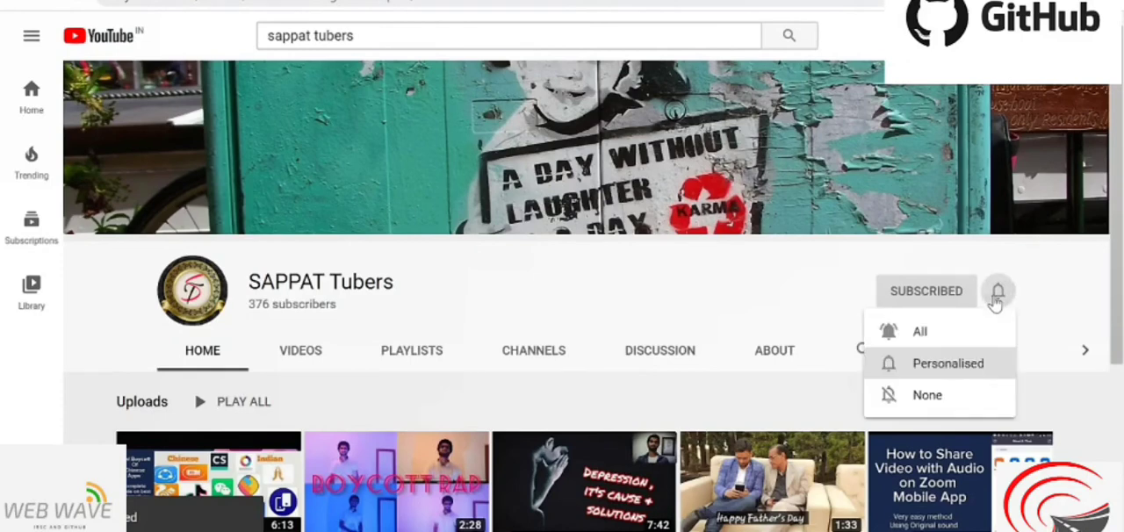
pyautogui.click(982, 333)
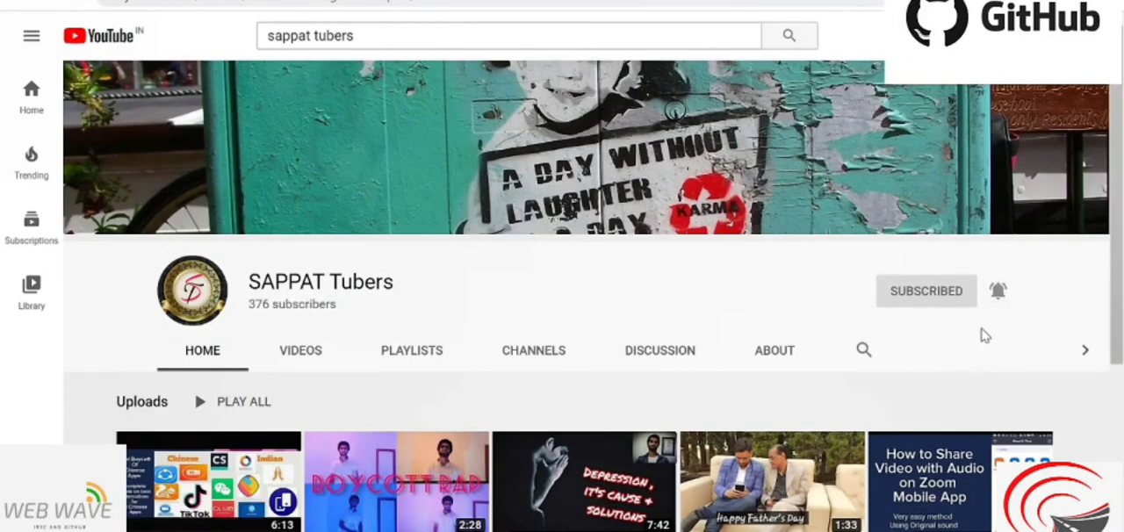